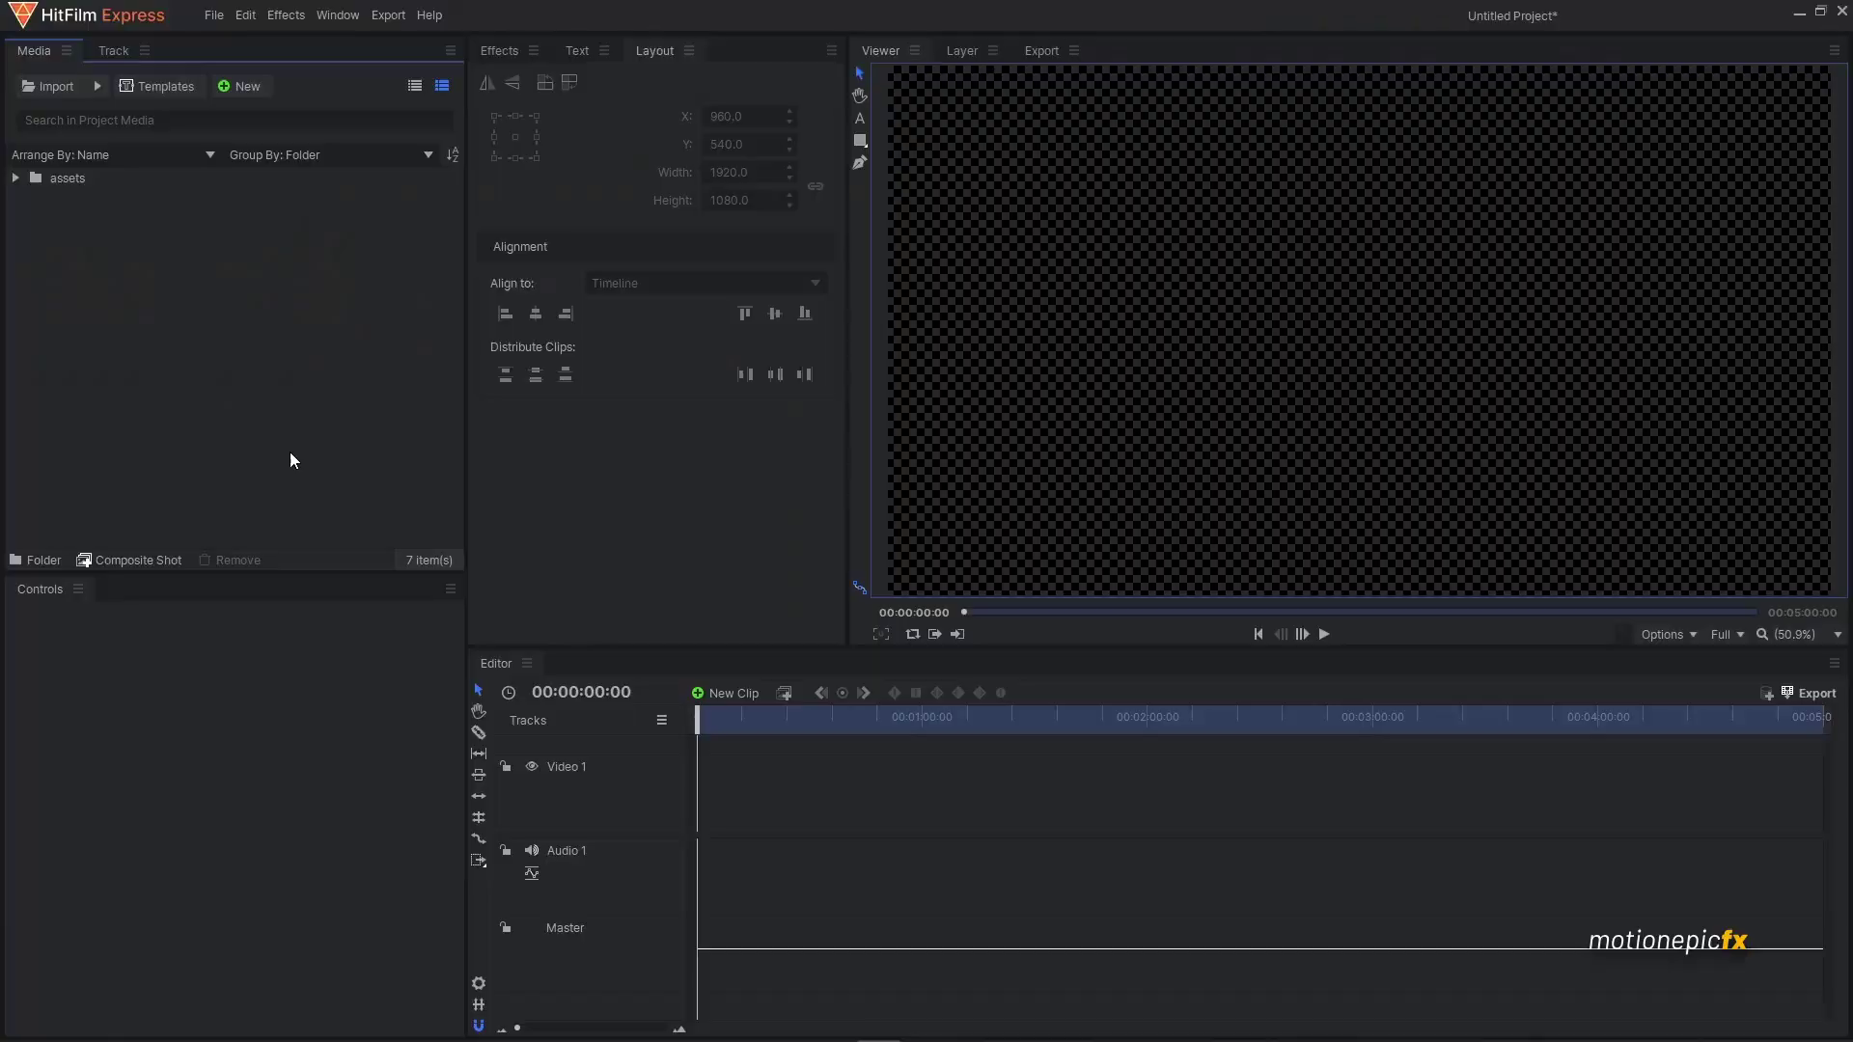
- Create a 1080p, 30 fps composite shot named endscreen with a duration of 20 seconds
{"action": "left_click", "coordinate": [15, 178]}
{"action": "left_click", "coordinate": [253, 84]}
{"action": "left_click", "coordinate": [258, 108]}
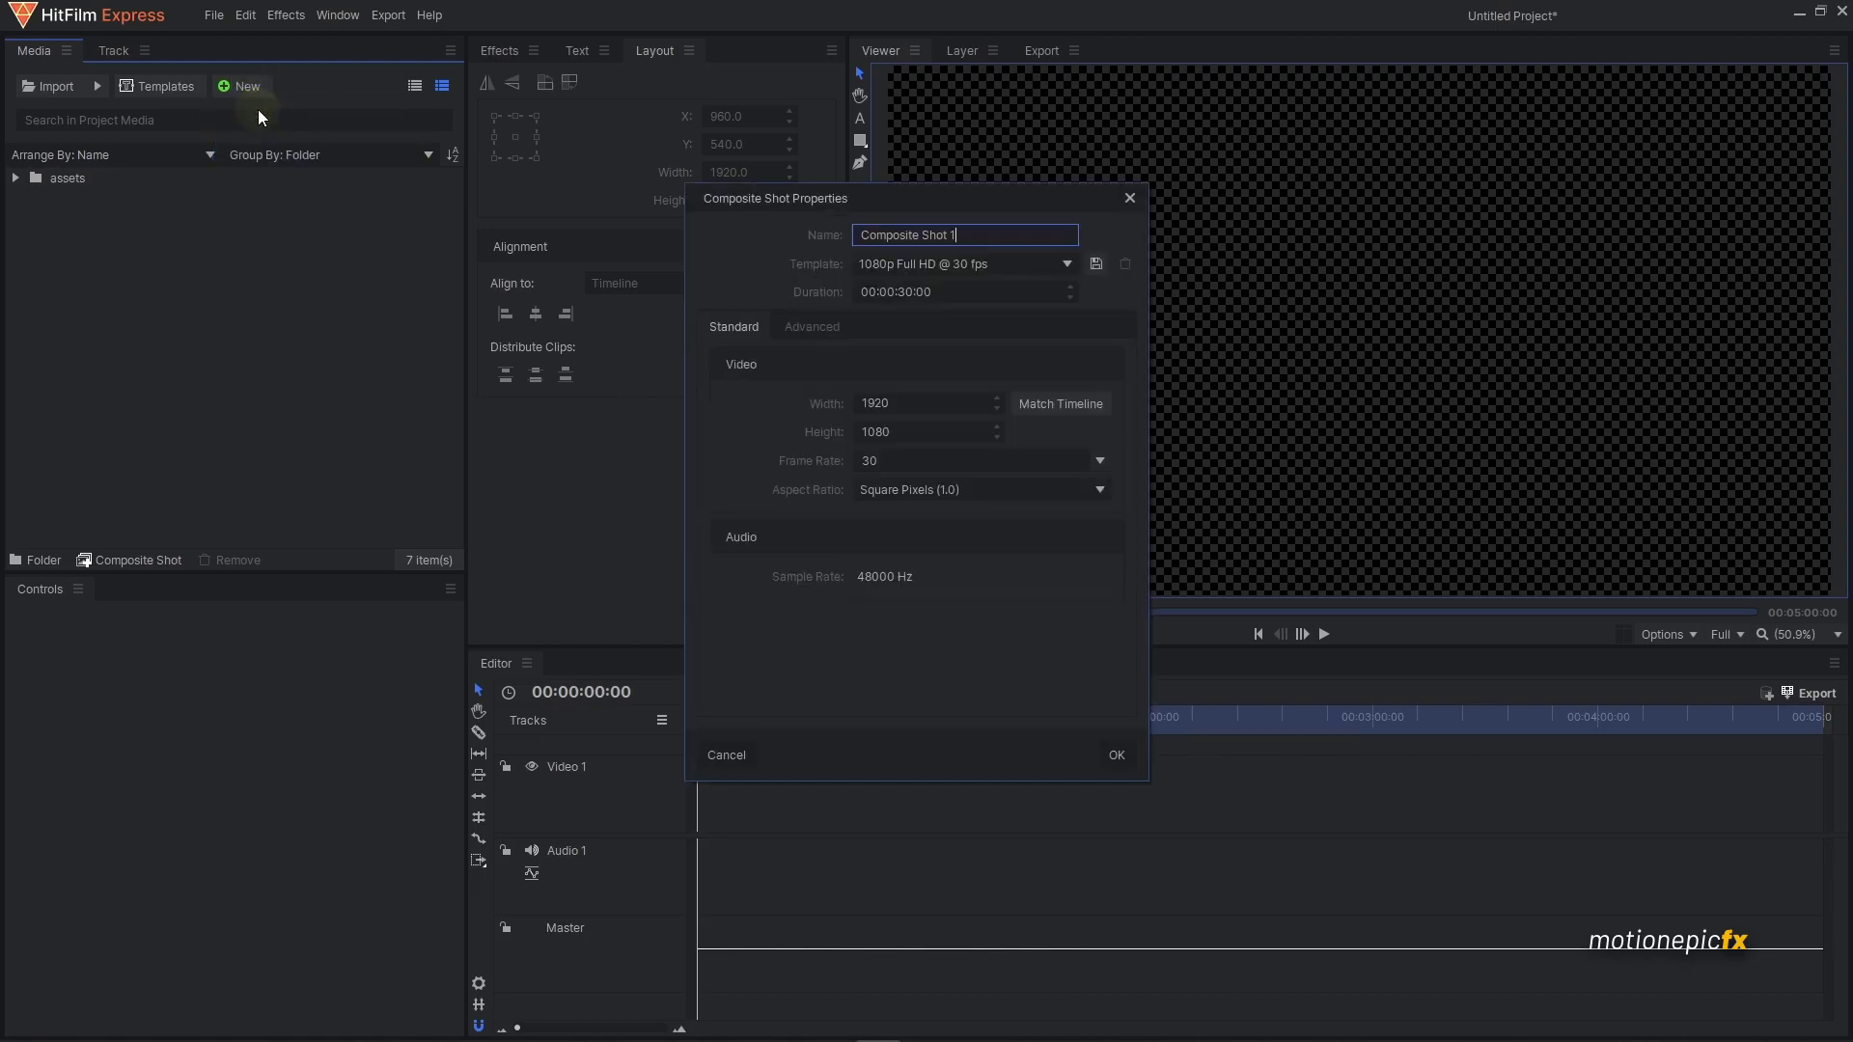
{"action": "type", "text": "endscreen"}
{"action": "left_click", "coordinate": [906, 292]}
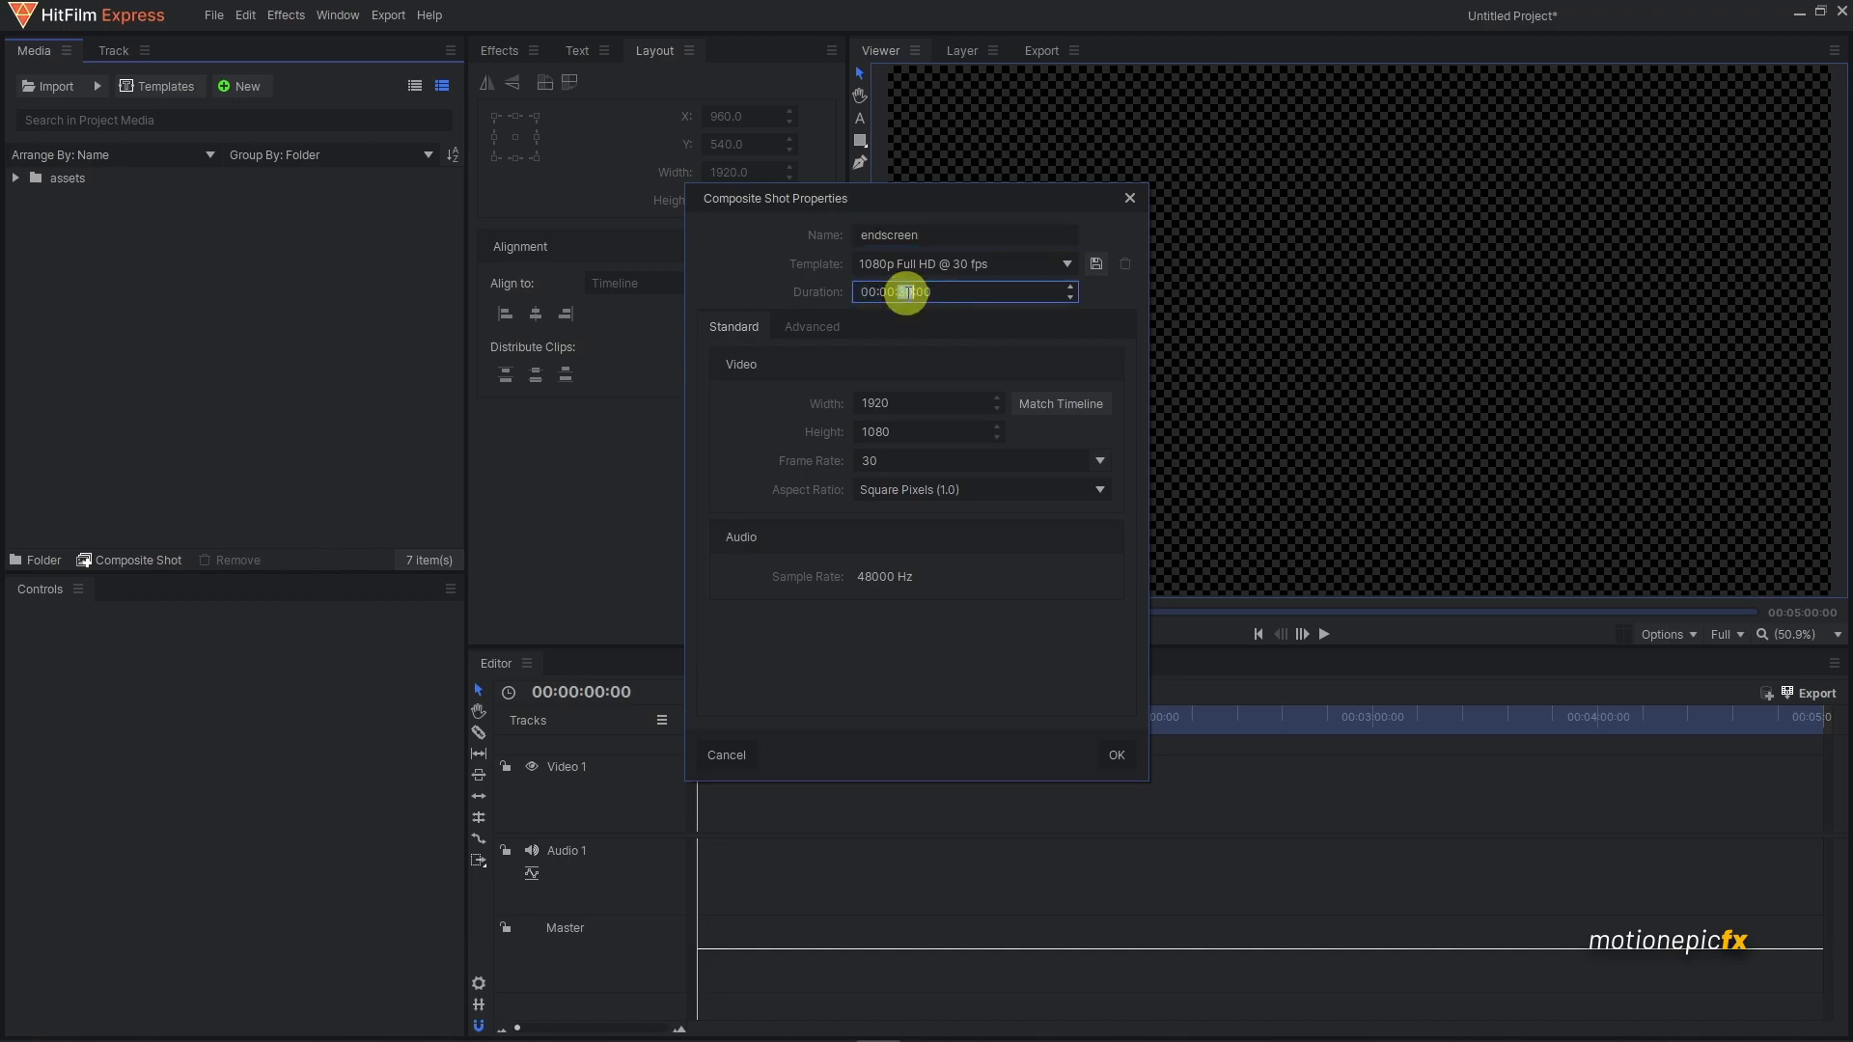
{"action": "left_click", "coordinate": [900, 298]}
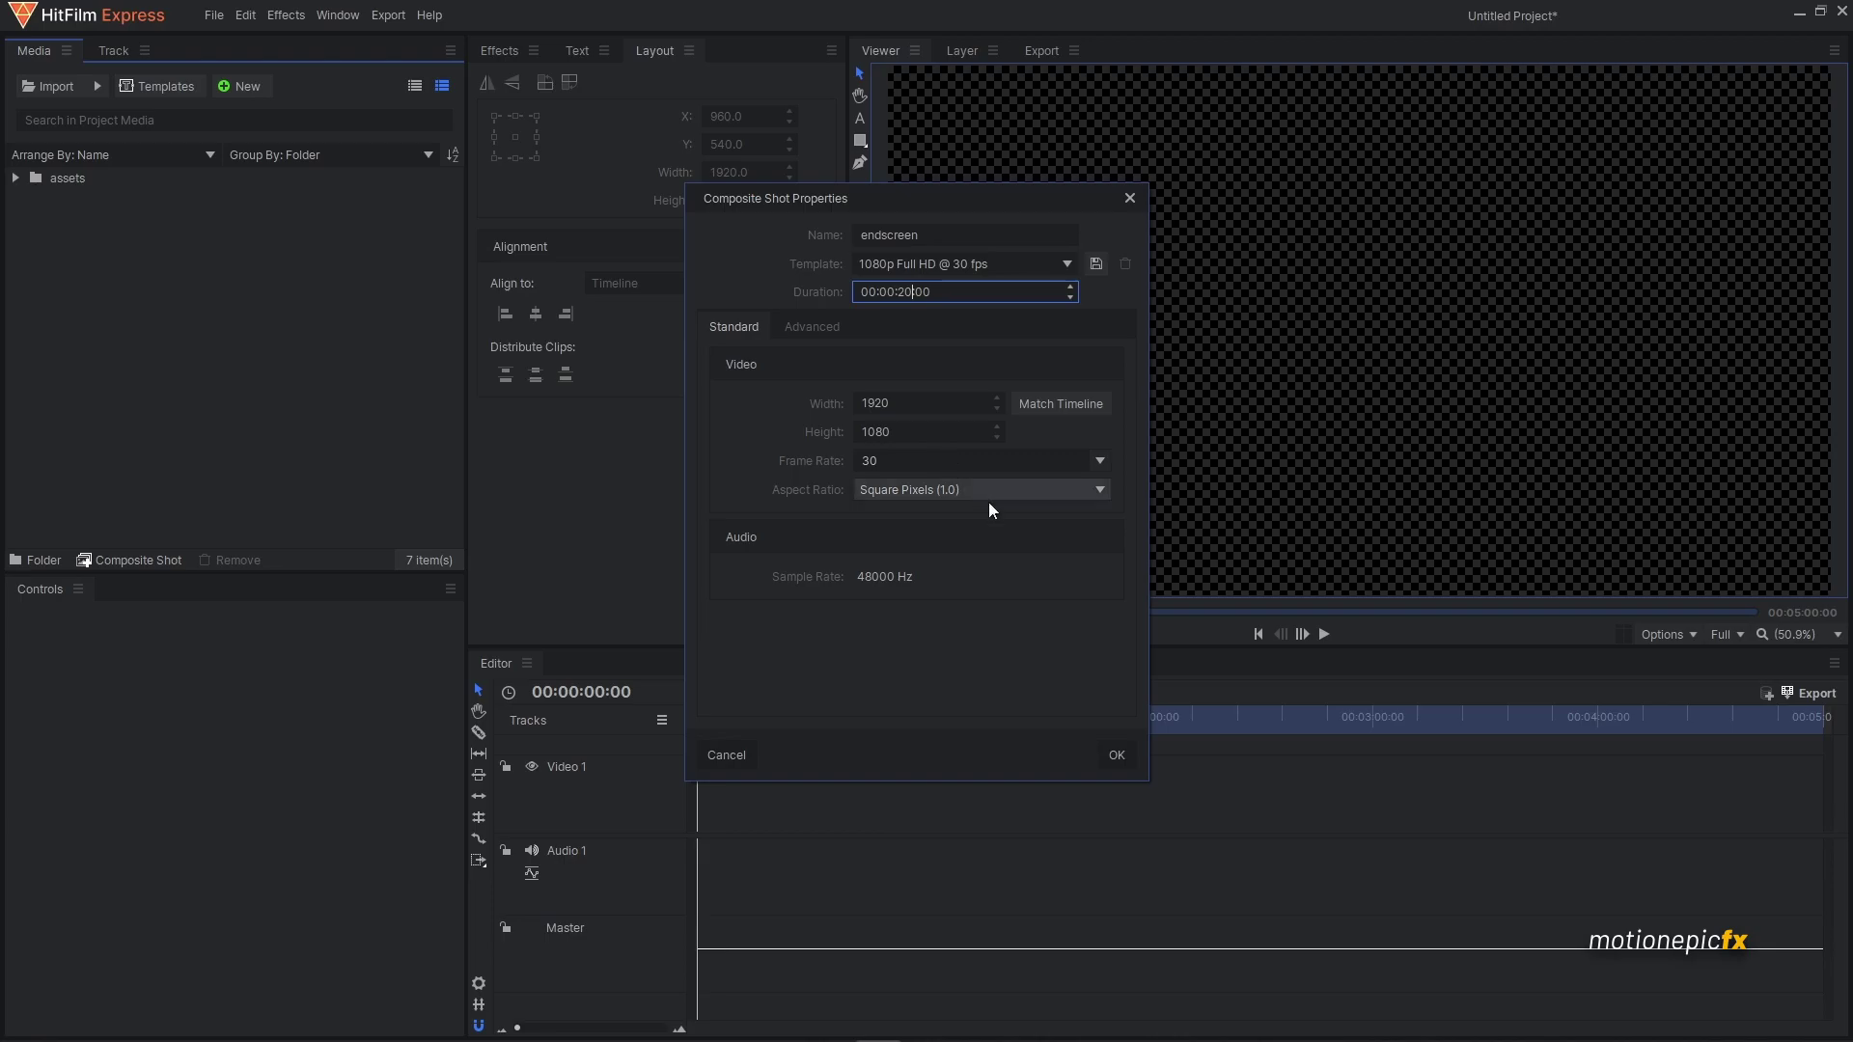
{"action": "left_click", "coordinate": [1117, 756]}
- Add a white 1920 × 1080 plane layer named shapeBG to the endscreen composite
{"action": "left_click", "coordinate": [856, 685]}
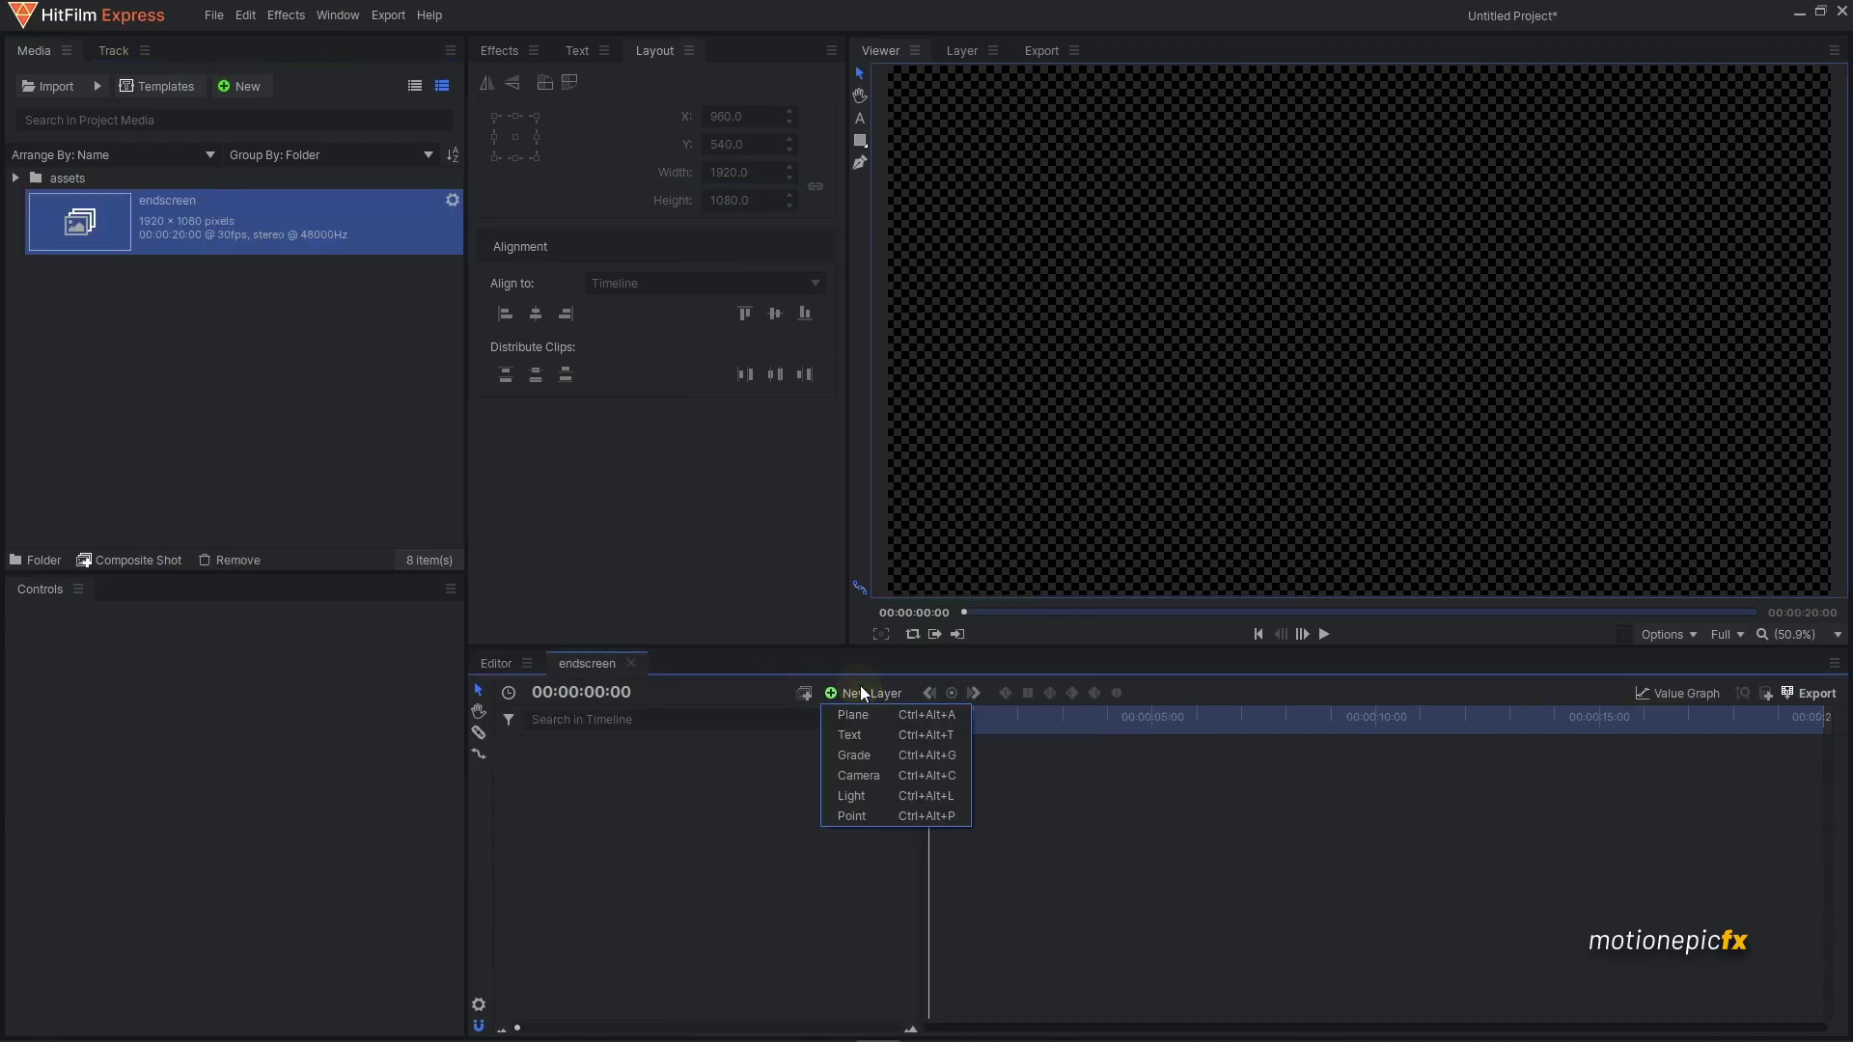
{"action": "left_click", "coordinate": [861, 710]}
{"action": "key", "text": "ctrl+a"}
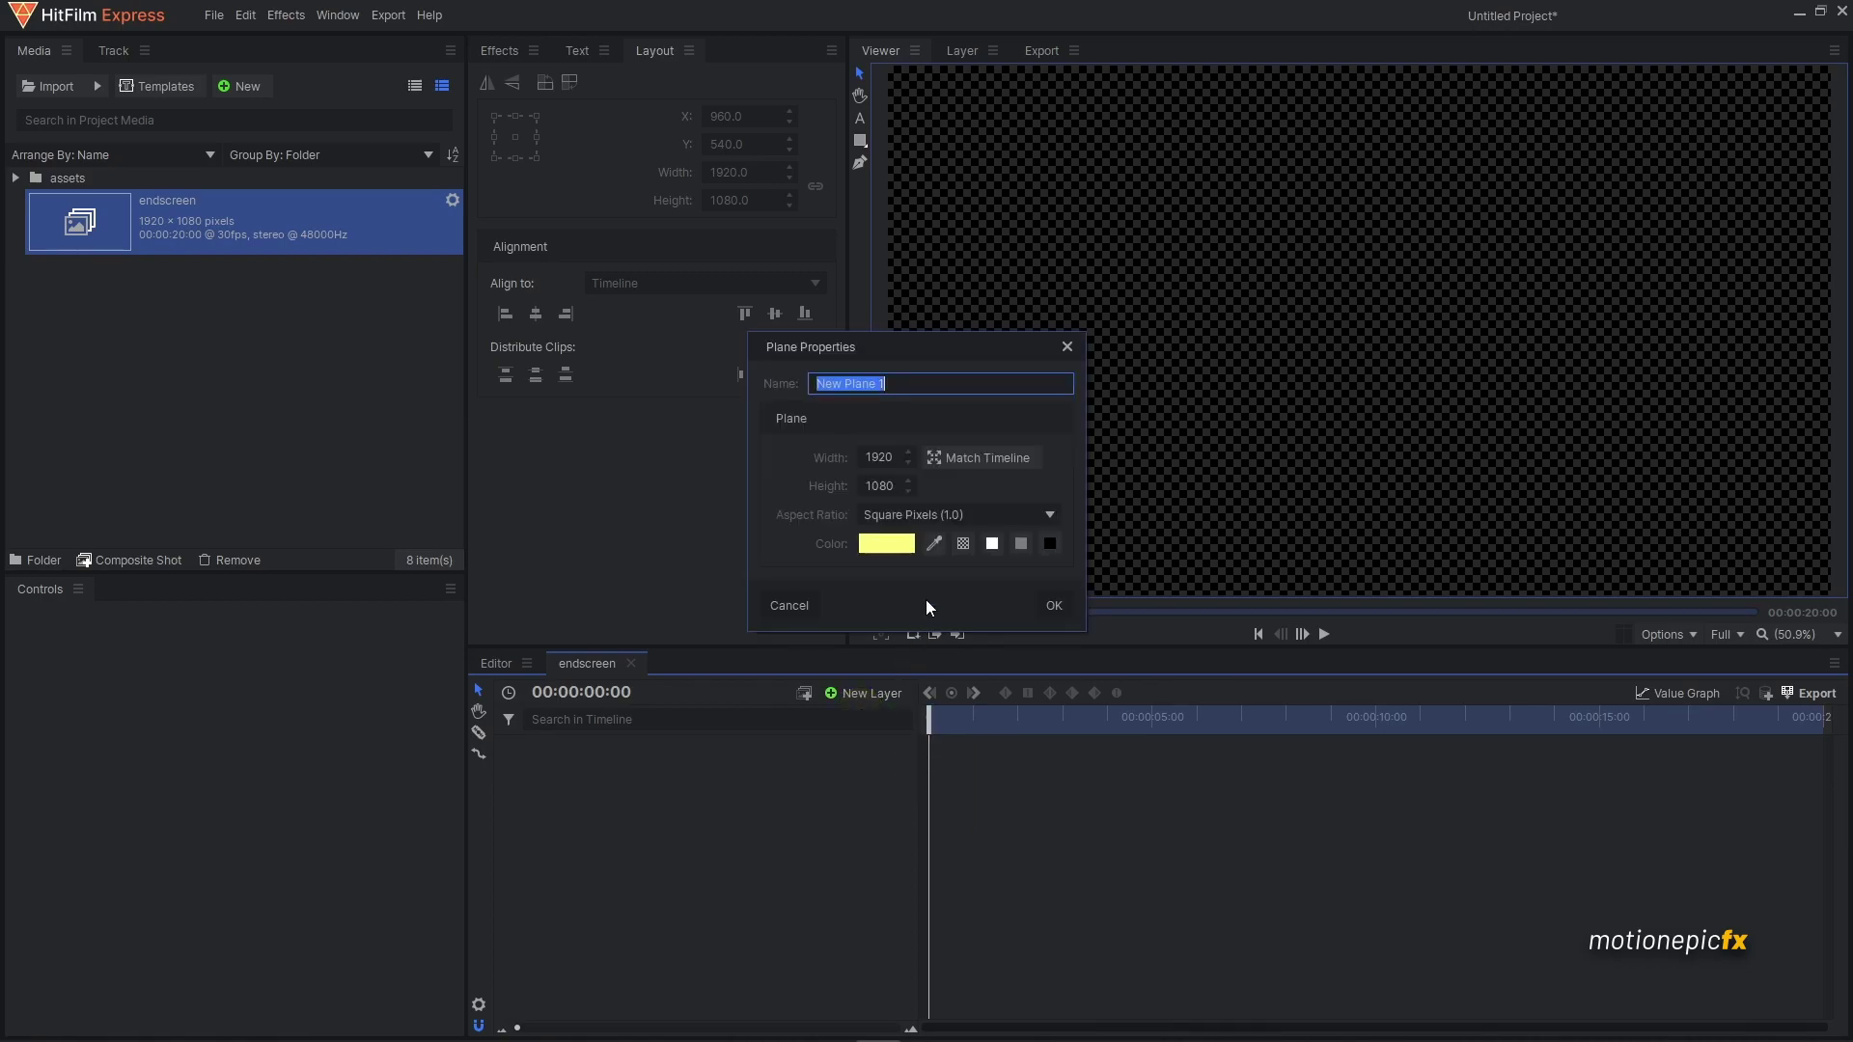
{"action": "type", "text": "shapeBG"}
{"action": "left_click", "coordinate": [992, 544]}
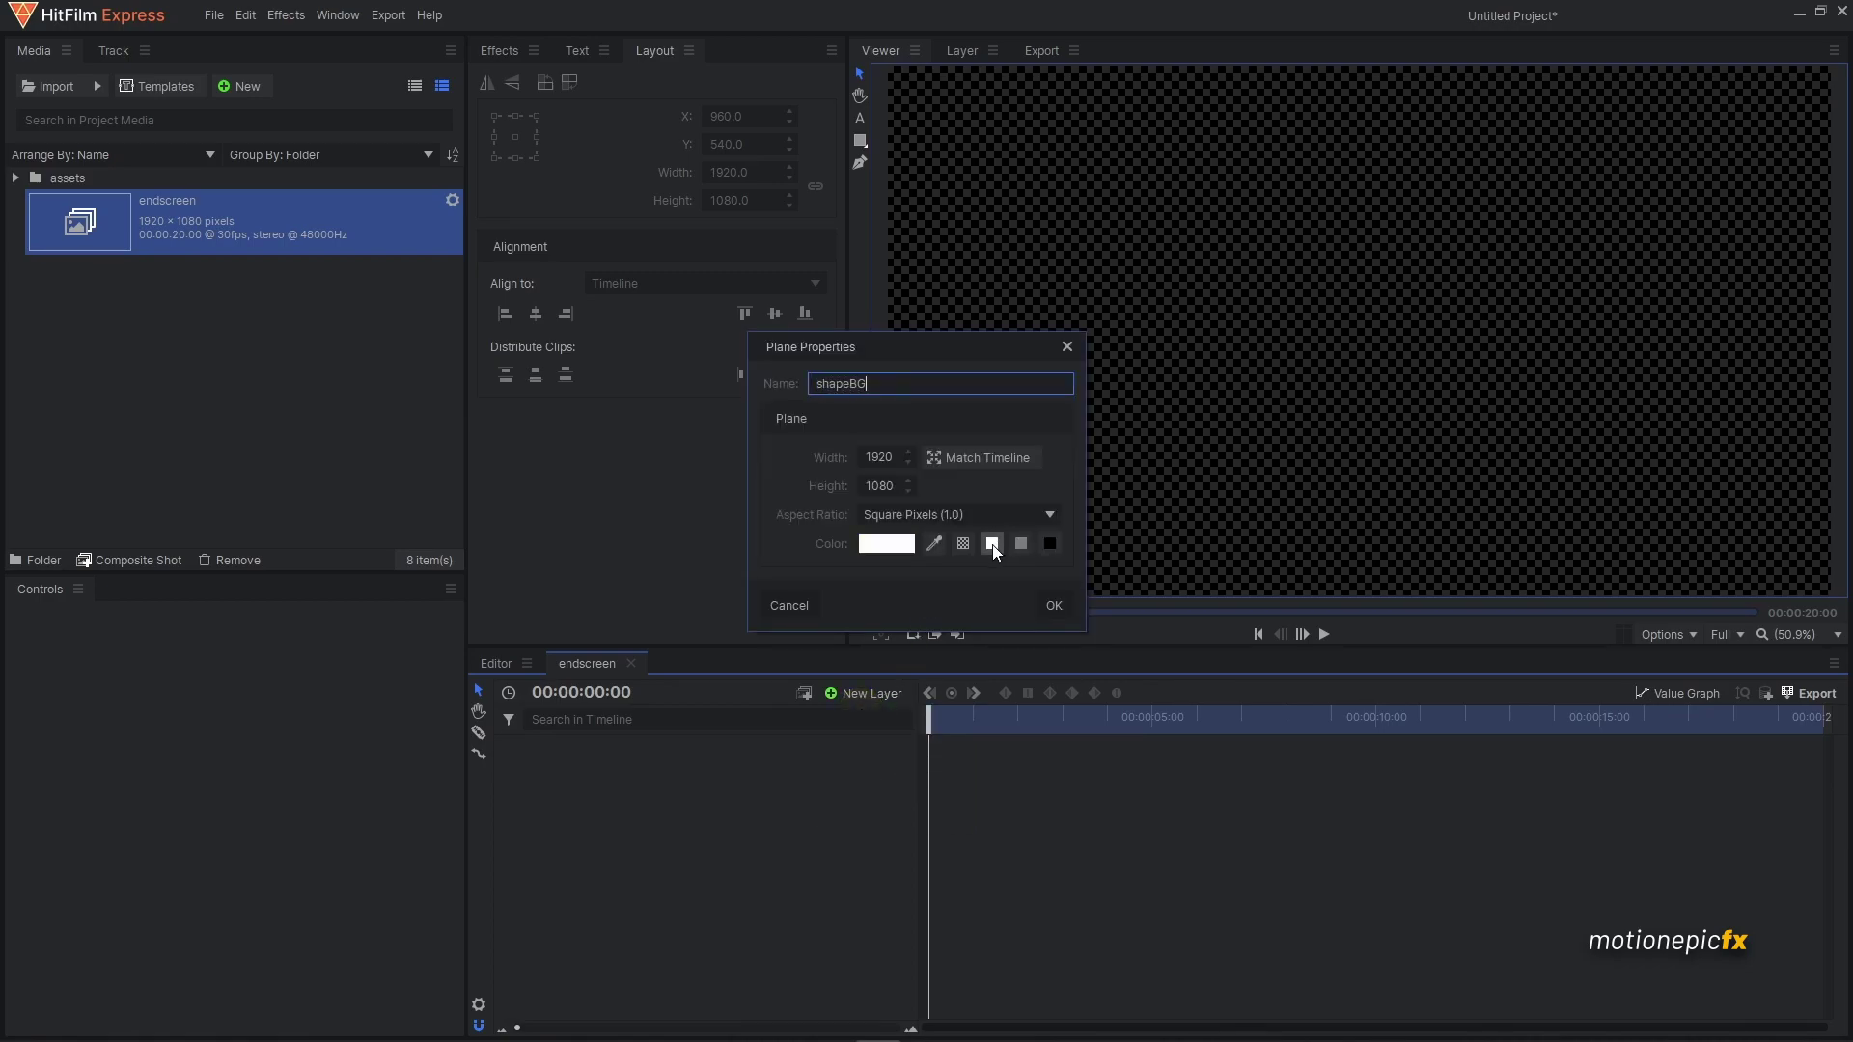
{"action": "left_click", "coordinate": [1054, 606]}
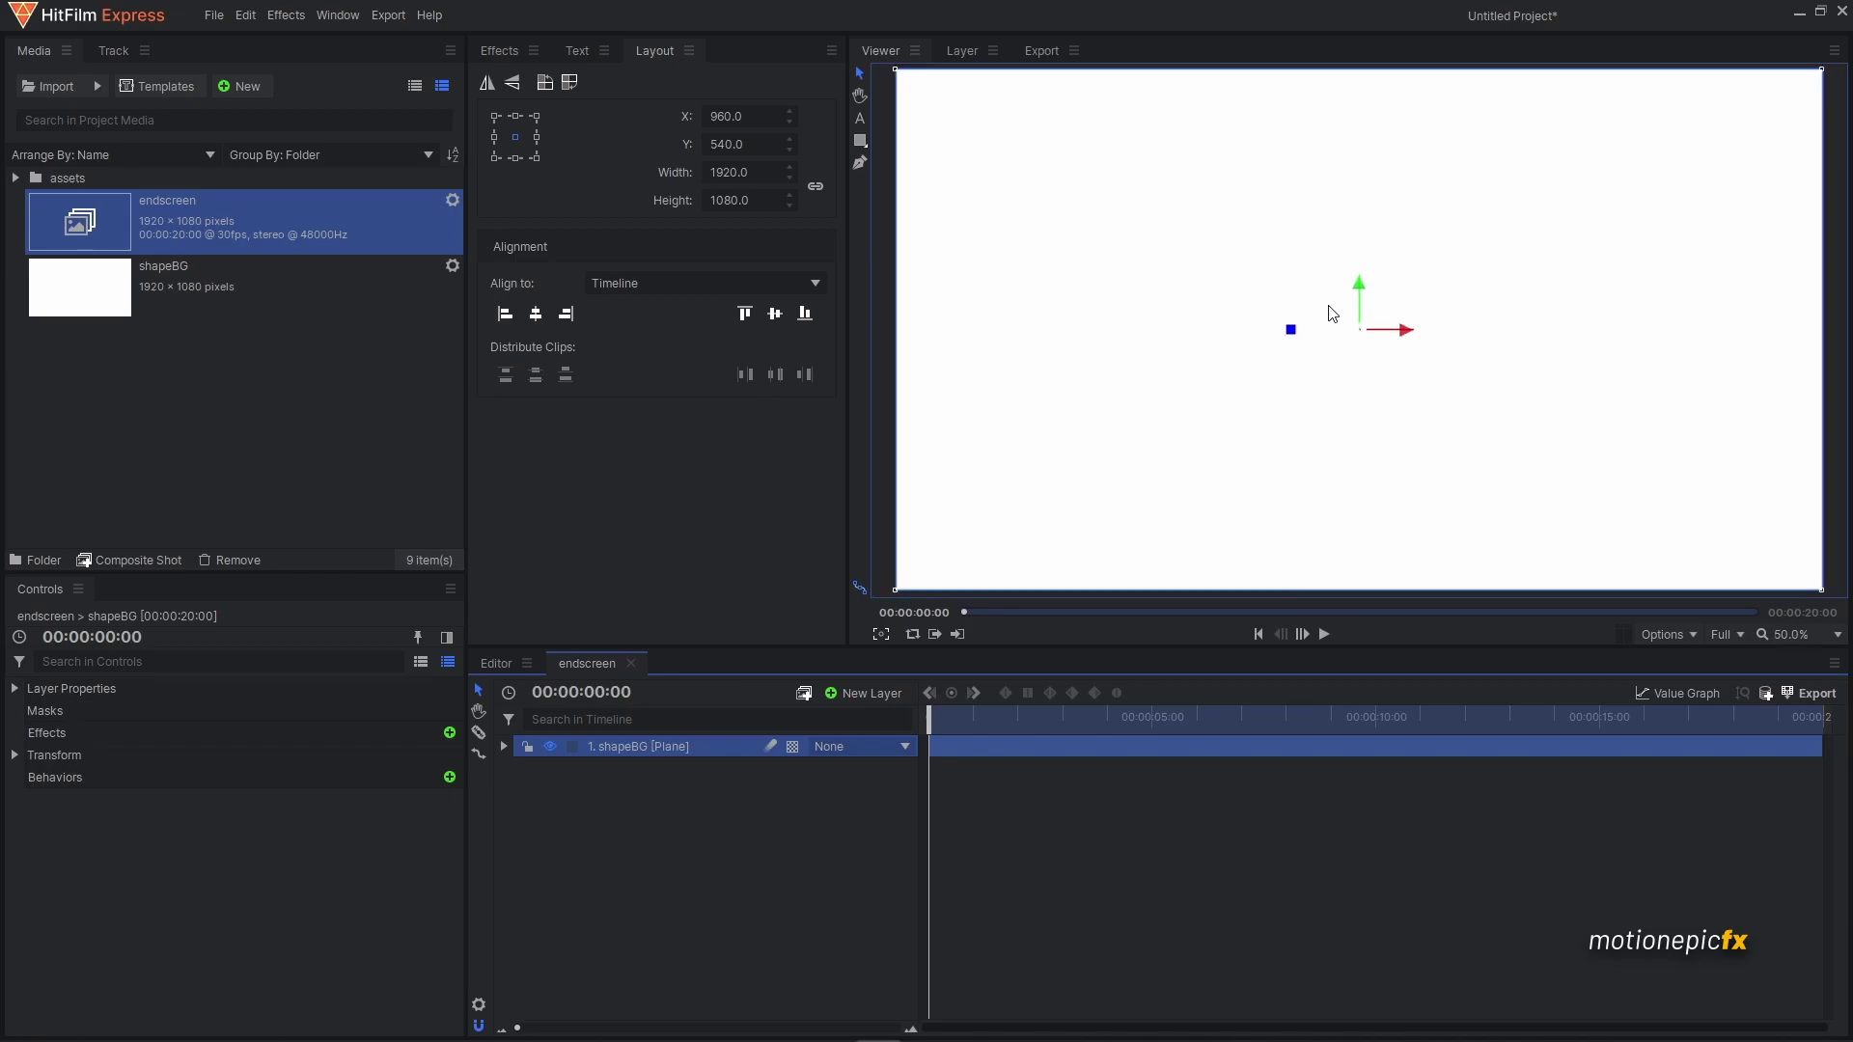
- Apply the Polar Warp effect to the shapeBG layer and enlarge its end radius to 1024 so it covers the frame
{"action": "scroll", "coordinate": [1332, 313], "scroll_direction": "down", "scroll_amount": 1}
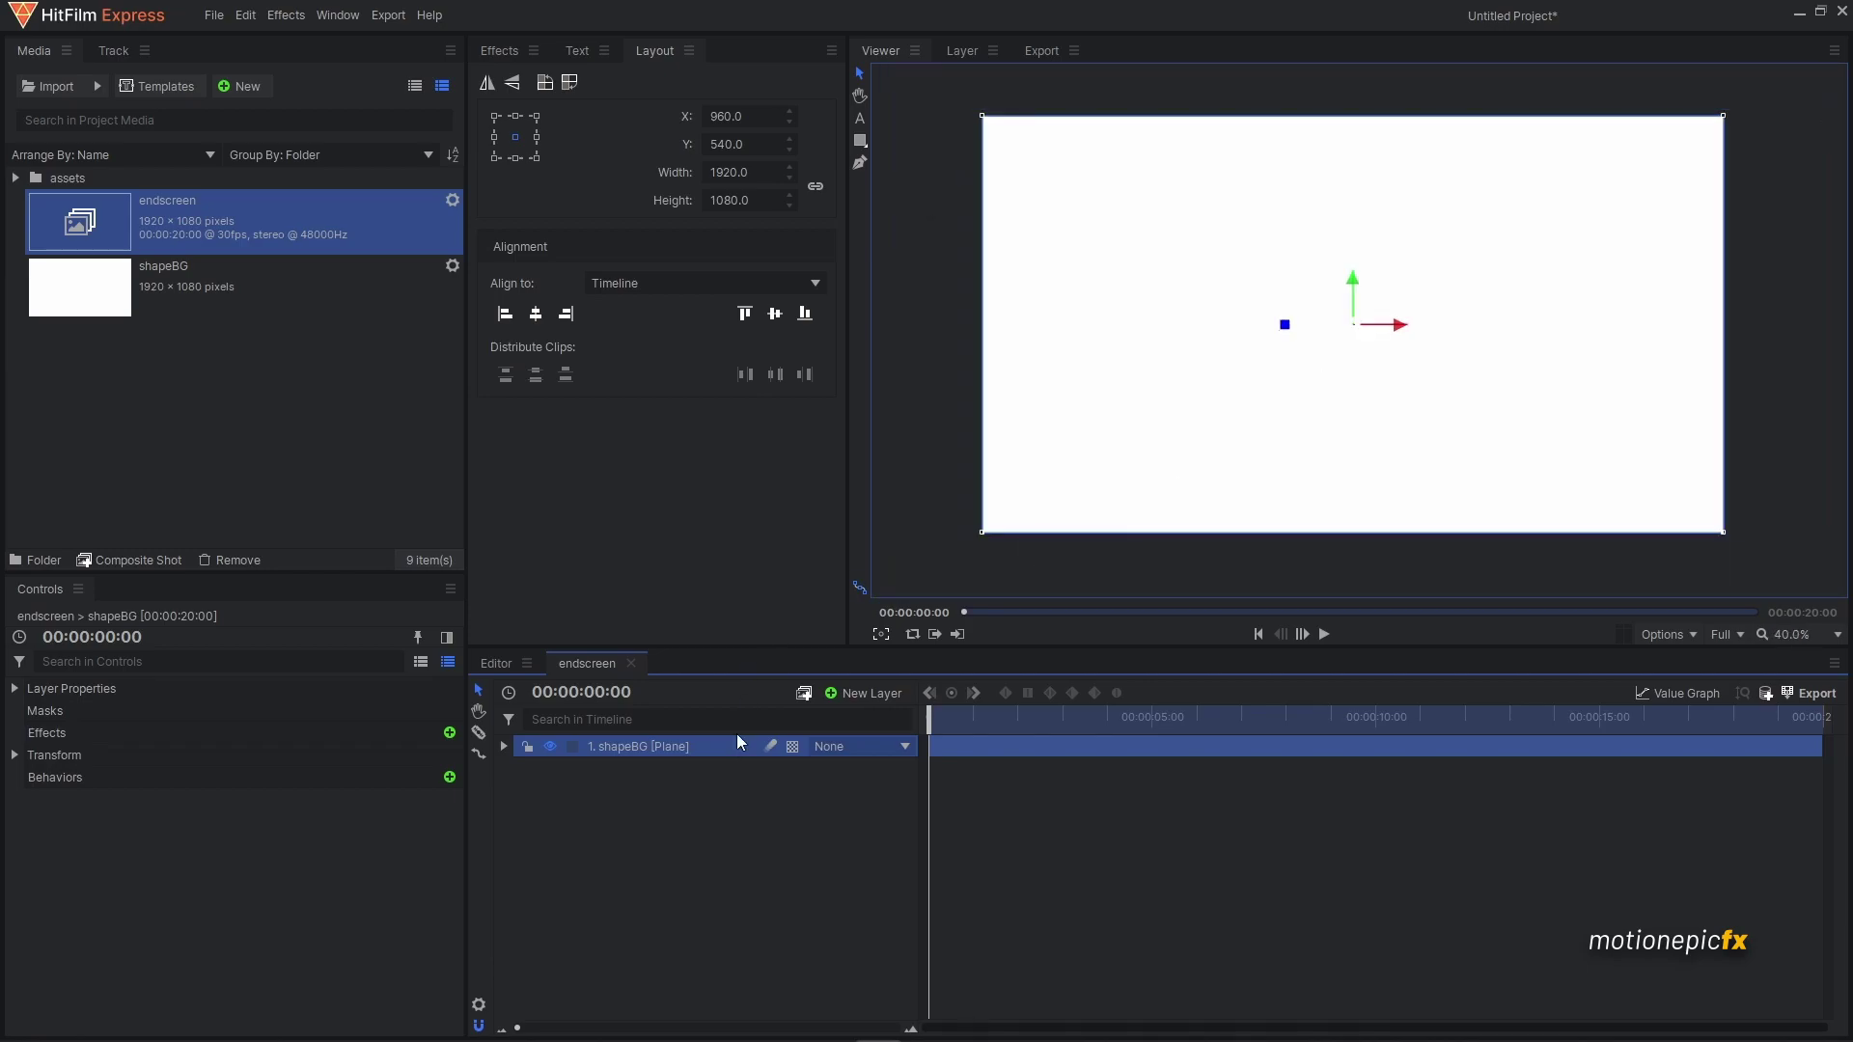
{"action": "left_click", "coordinate": [499, 50]}
{"action": "left_click", "coordinate": [531, 85]}
{"action": "type", "text": "fill"}
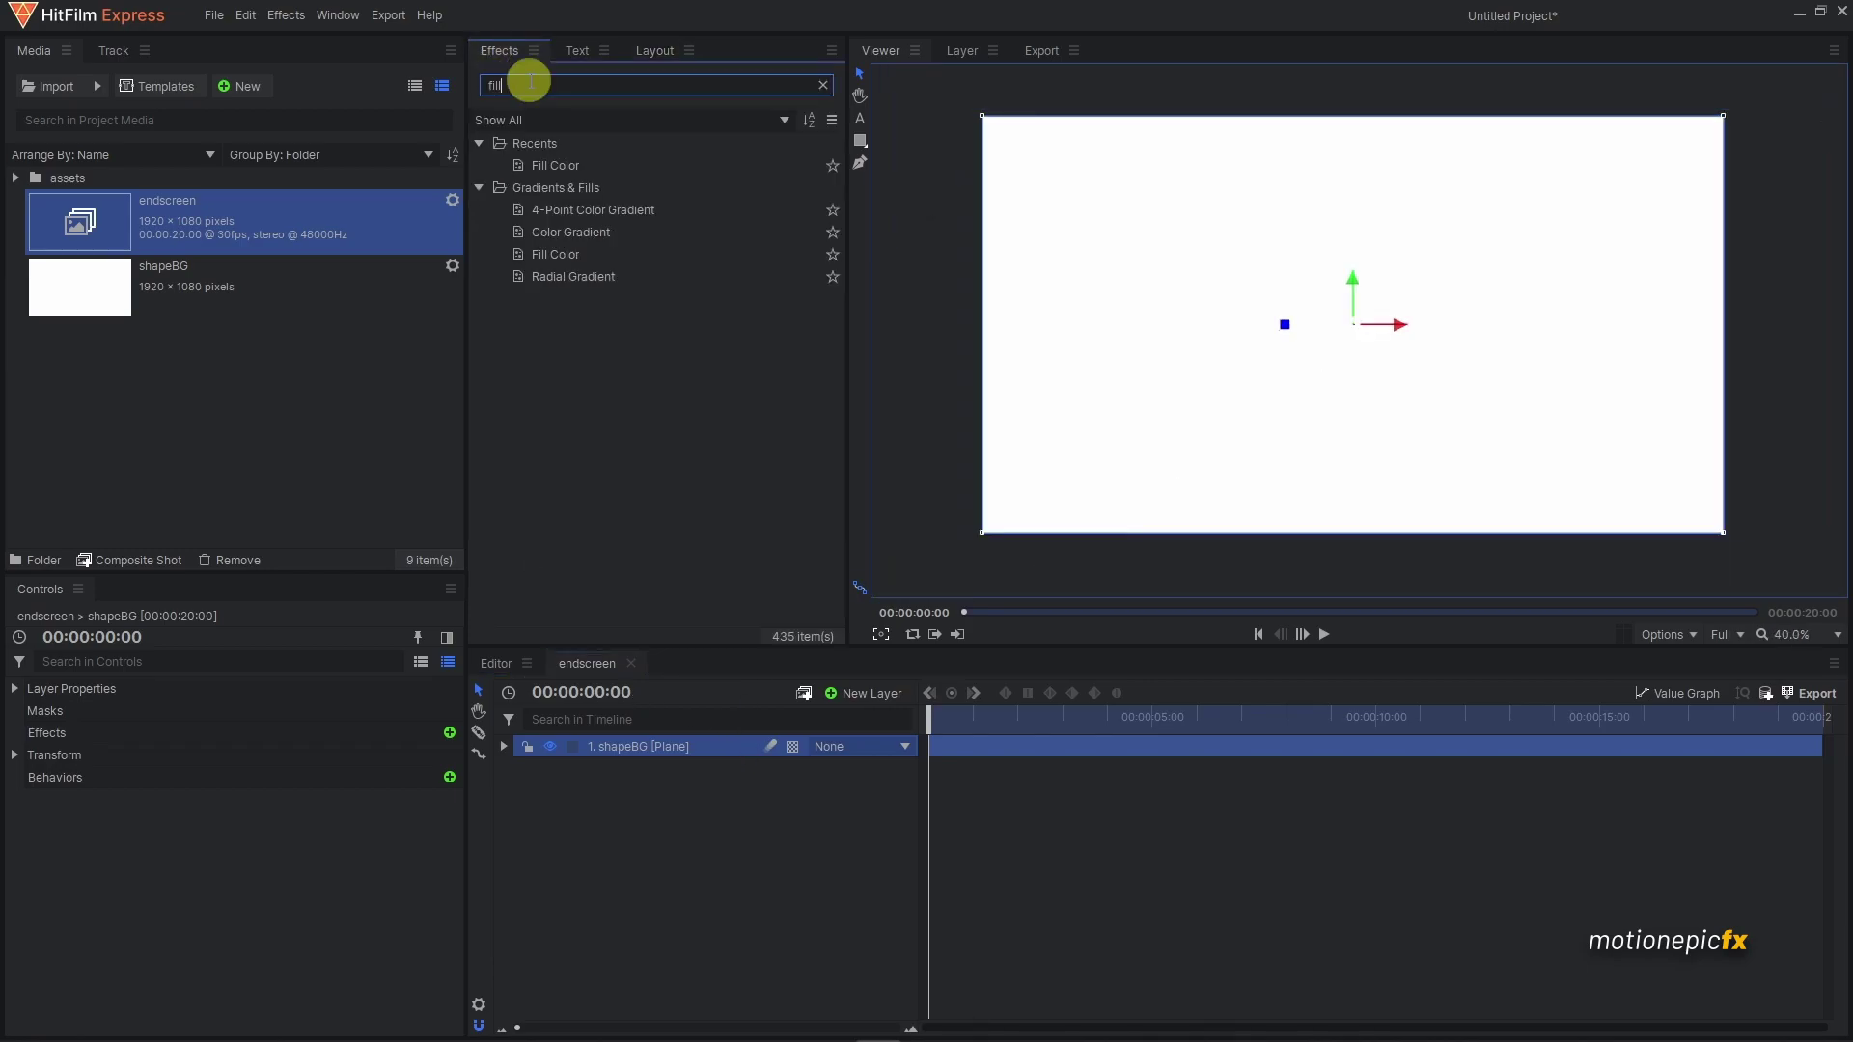
{"action": "double_click", "coordinate": [531, 85]}
{"action": "type", "text": "pol"}
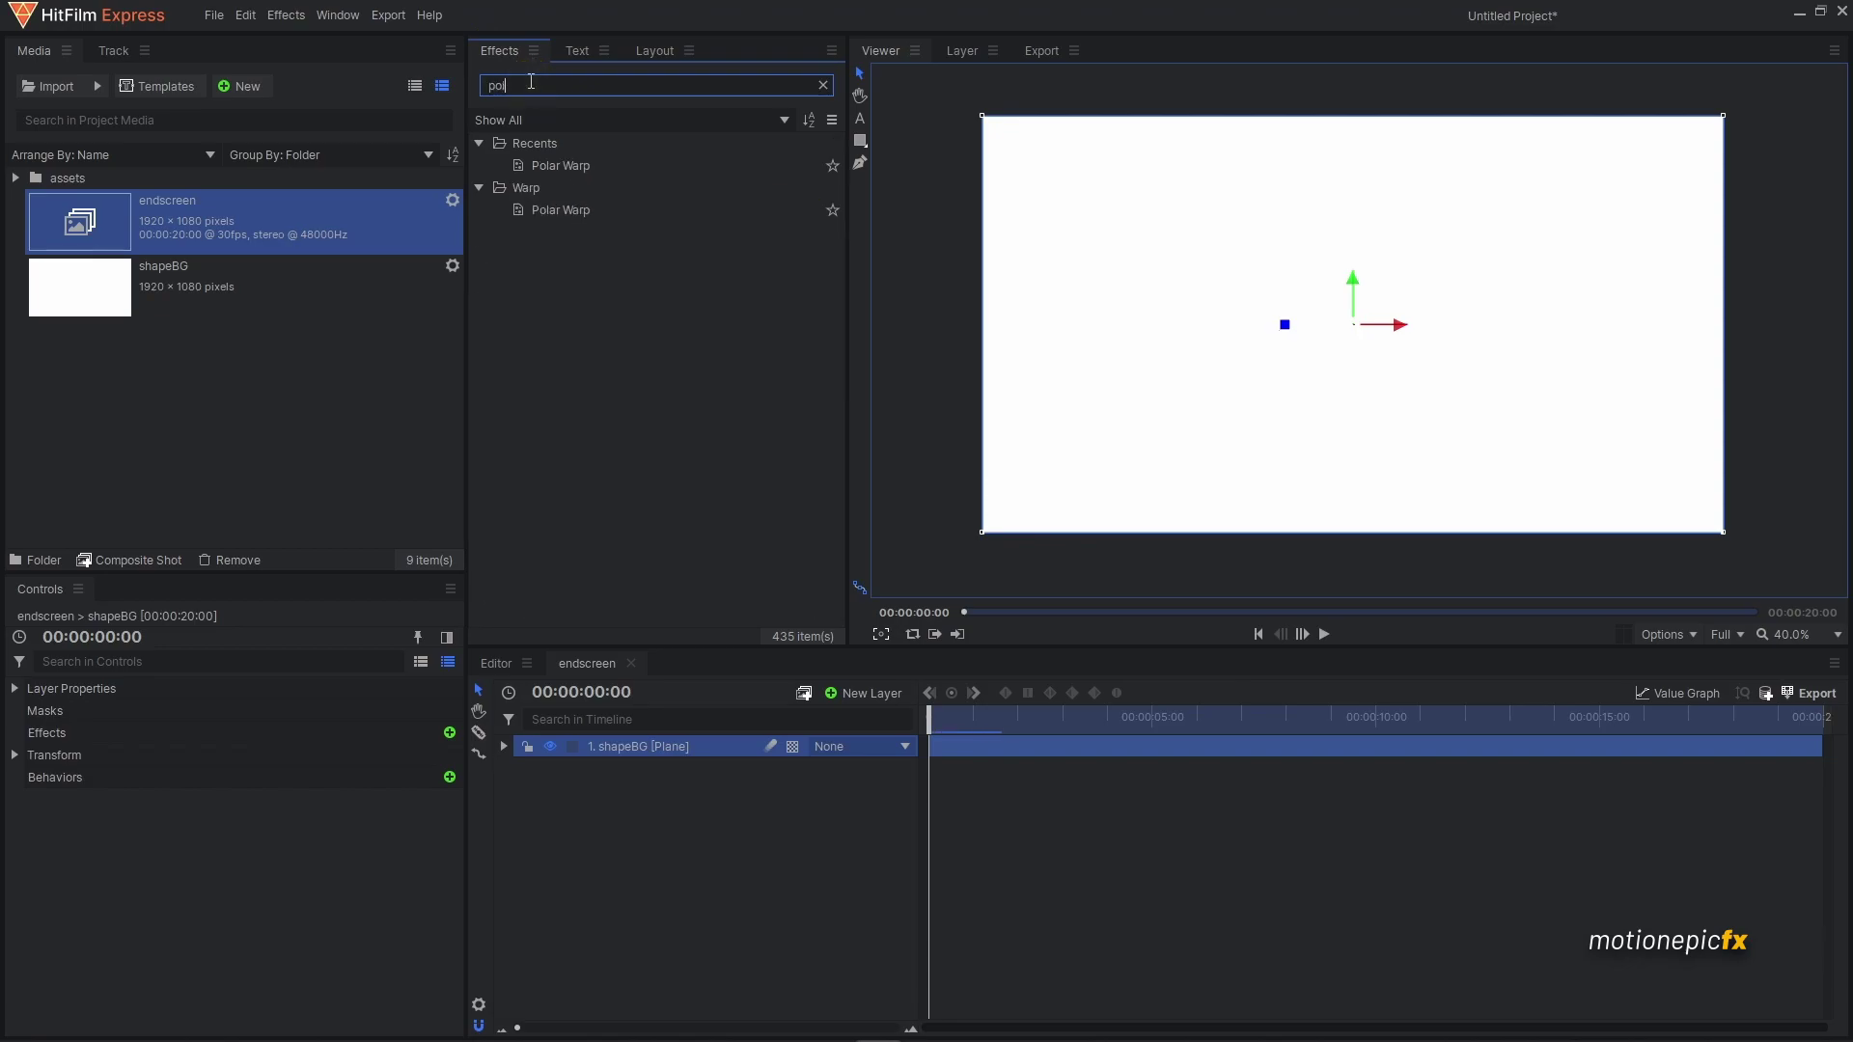
{"action": "left_click_drag", "start_coordinate": [577, 165], "coordinate": [679, 757]}
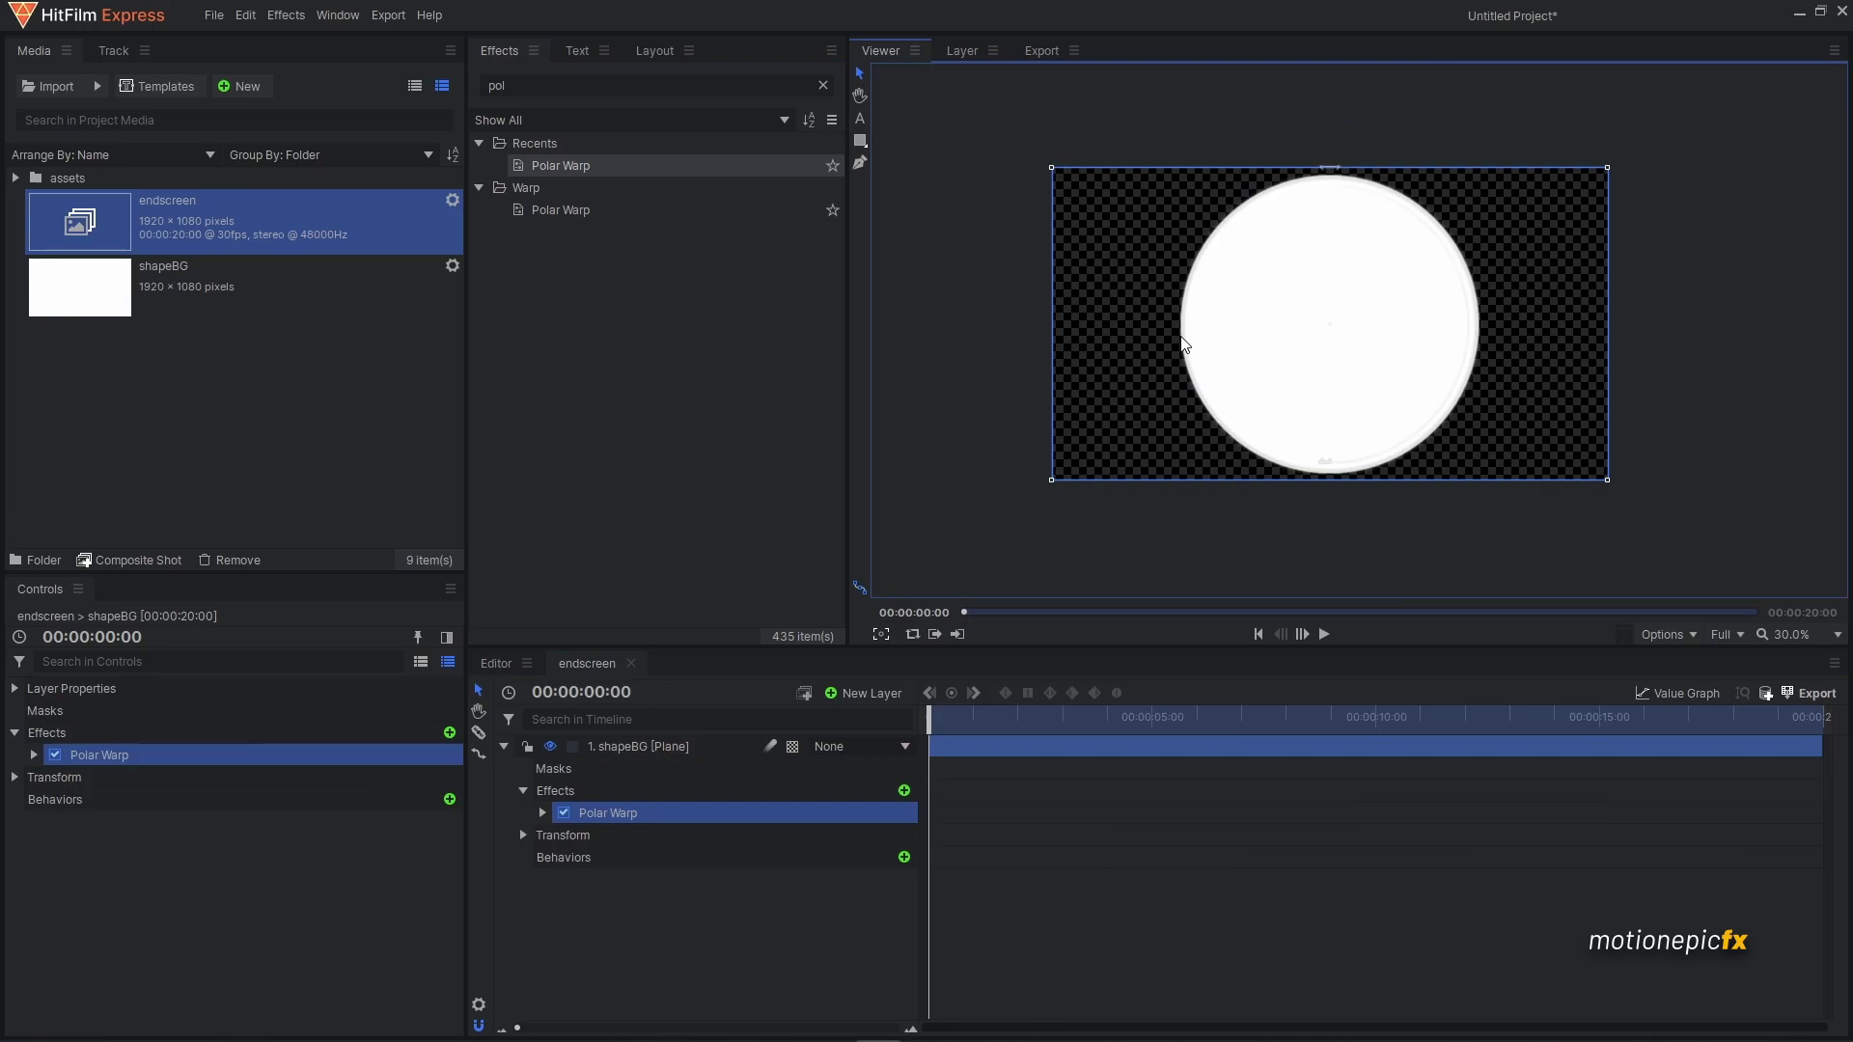
{"action": "left_click_drag", "start_coordinate": [1183, 344], "coordinate": [997, 322]}
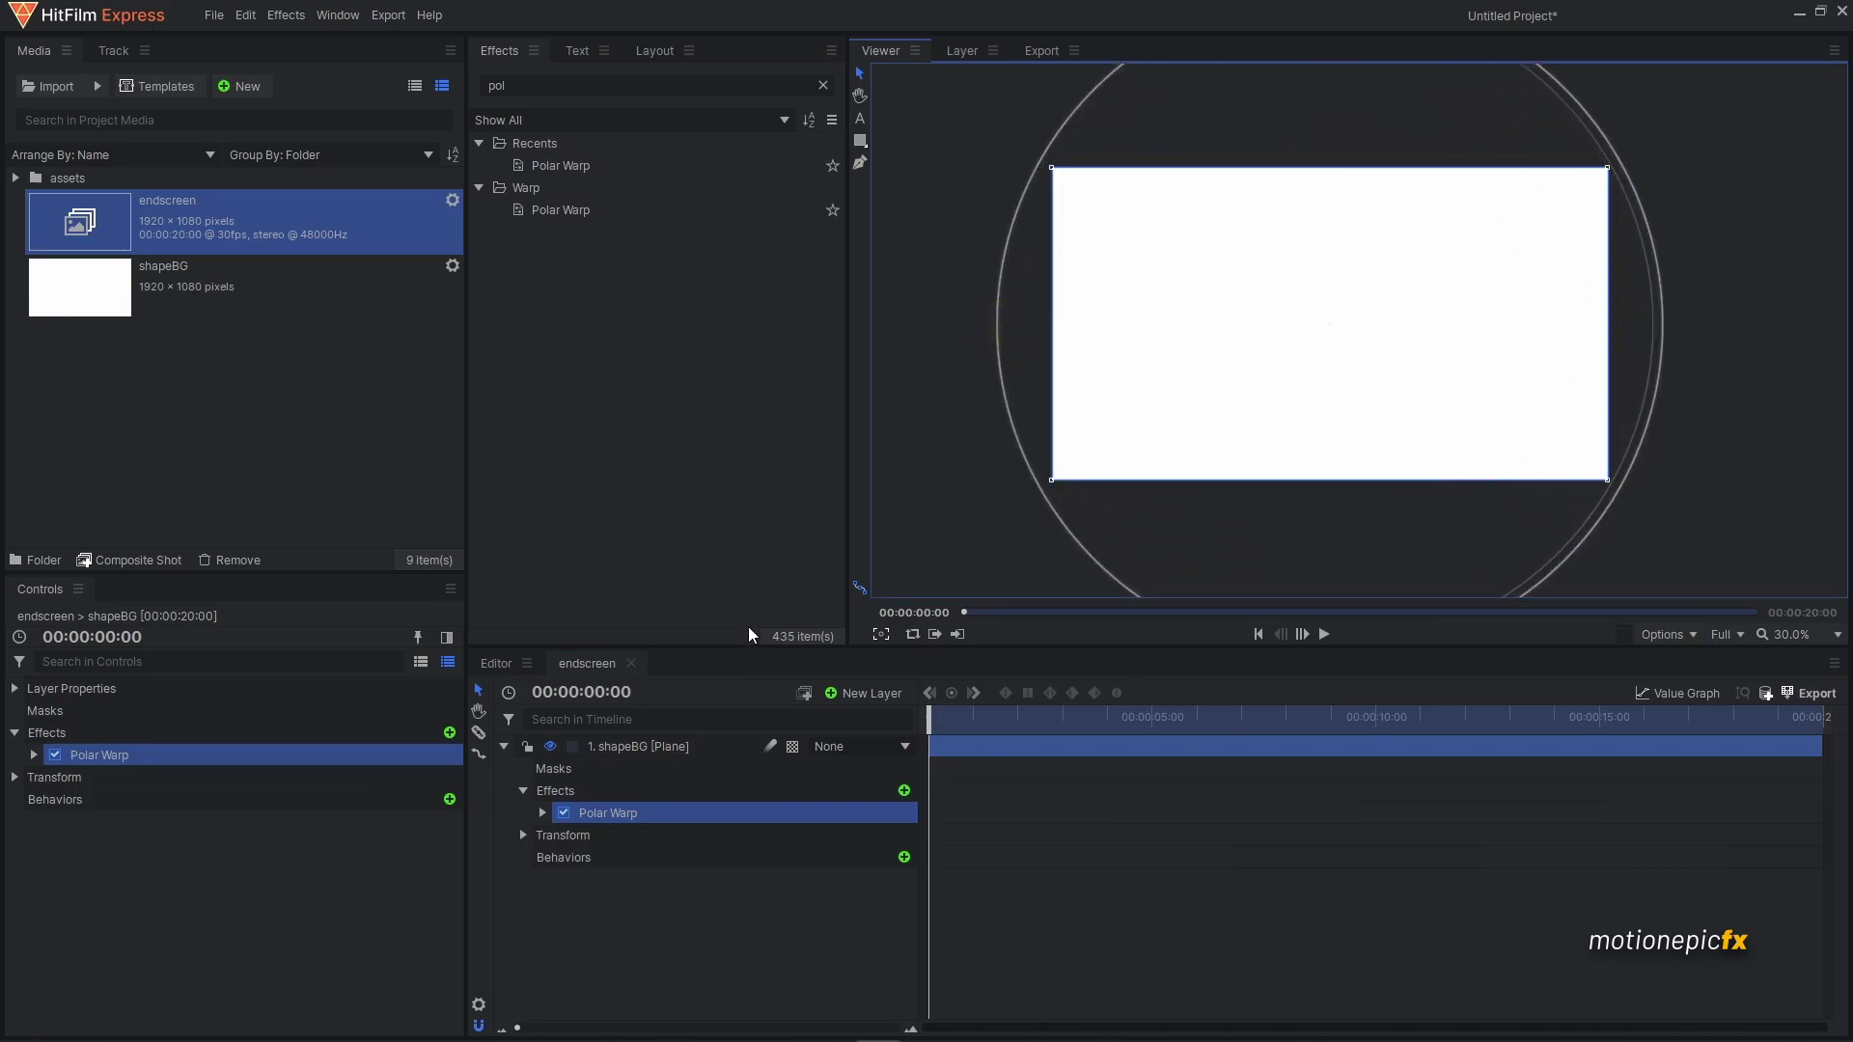
- Set the Polar Warp rotation to 180 and its range to 100 on the shapeBG layer
{"action": "left_click", "coordinate": [542, 812]}
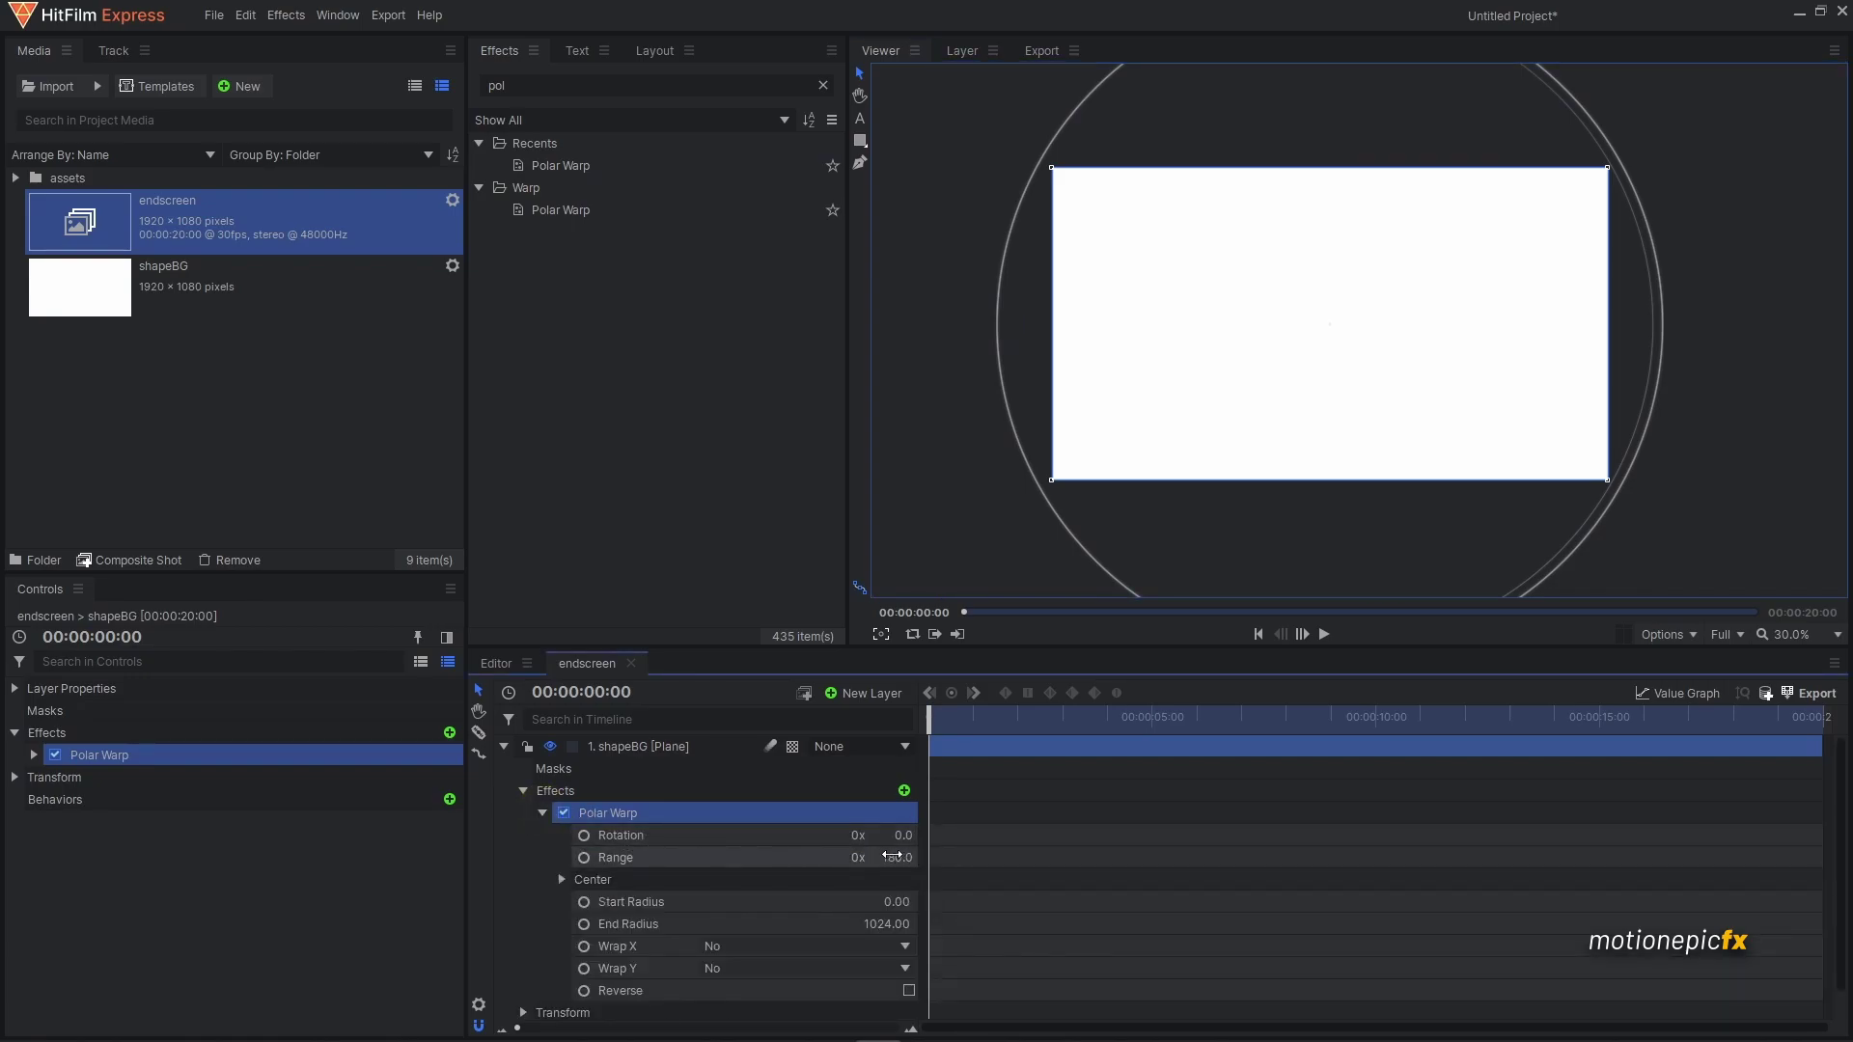
{"action": "left_click_drag", "start_coordinate": [894, 856], "coordinate": [888, 848]}
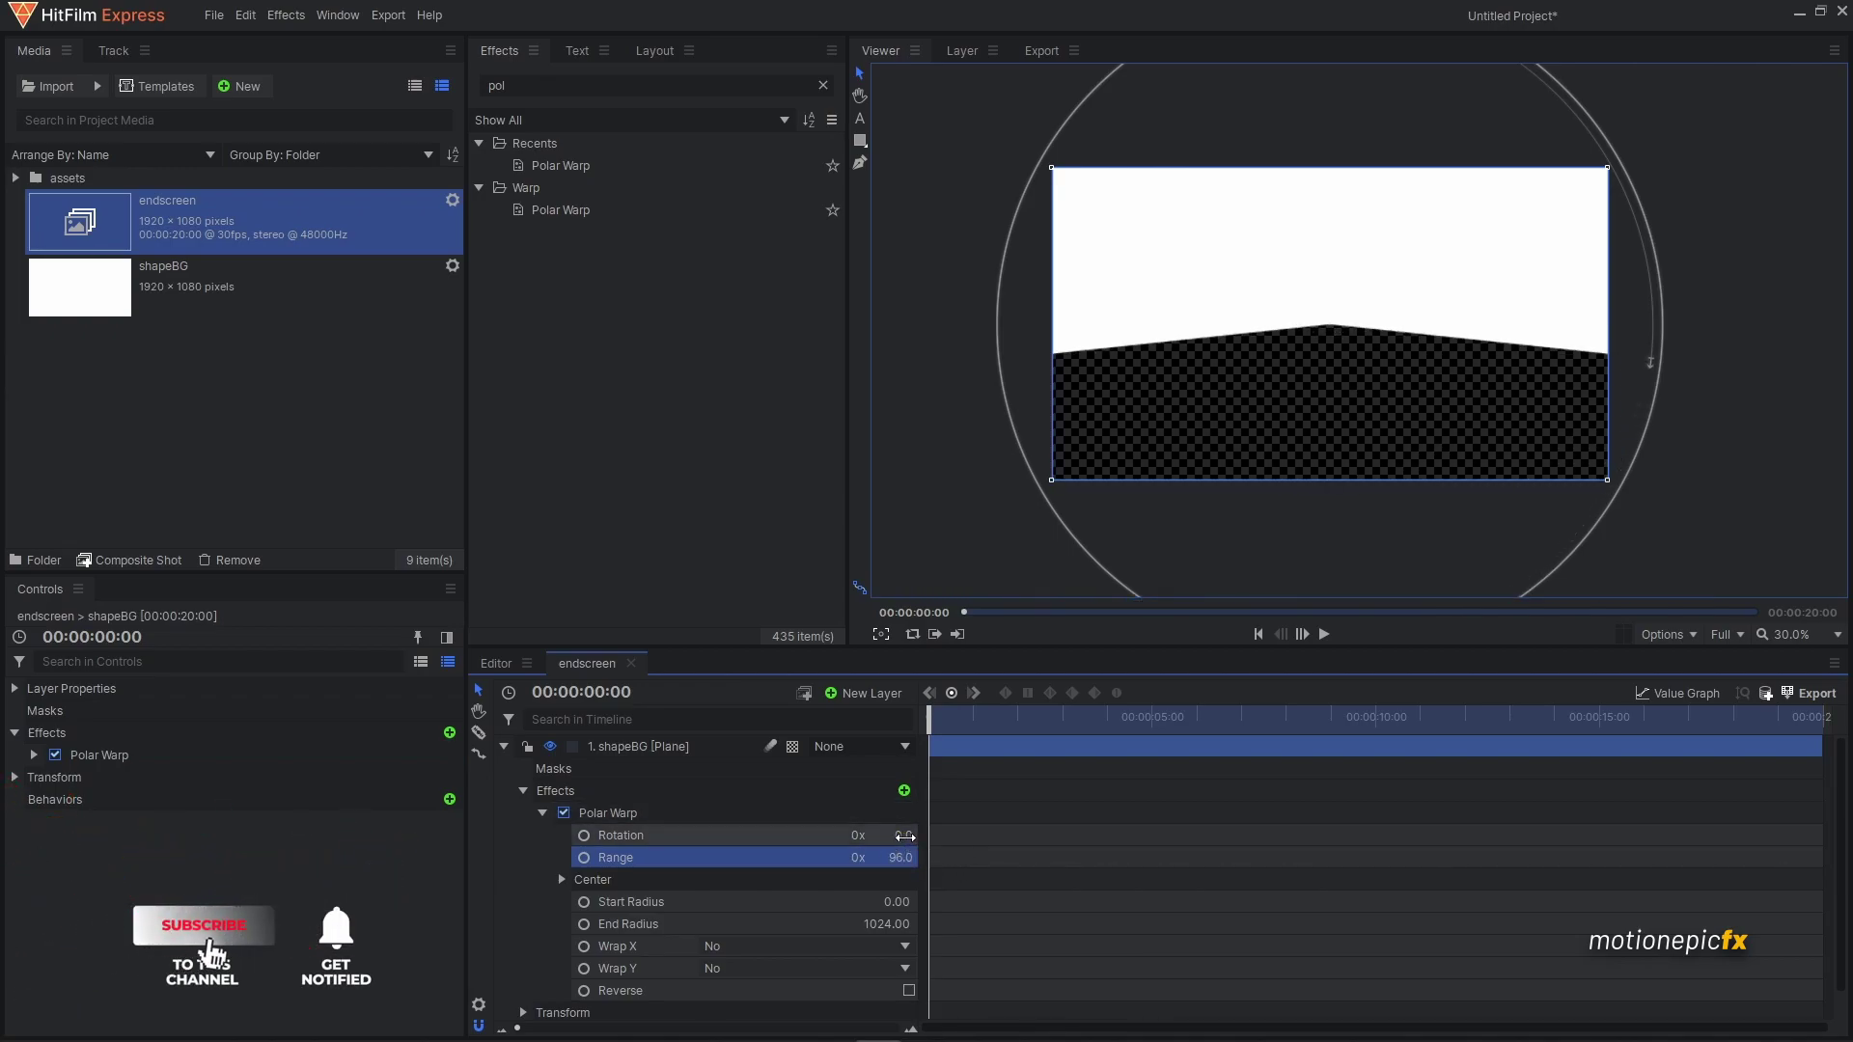
{"action": "left_click_drag", "start_coordinate": [904, 836], "coordinate": [904, 837]}
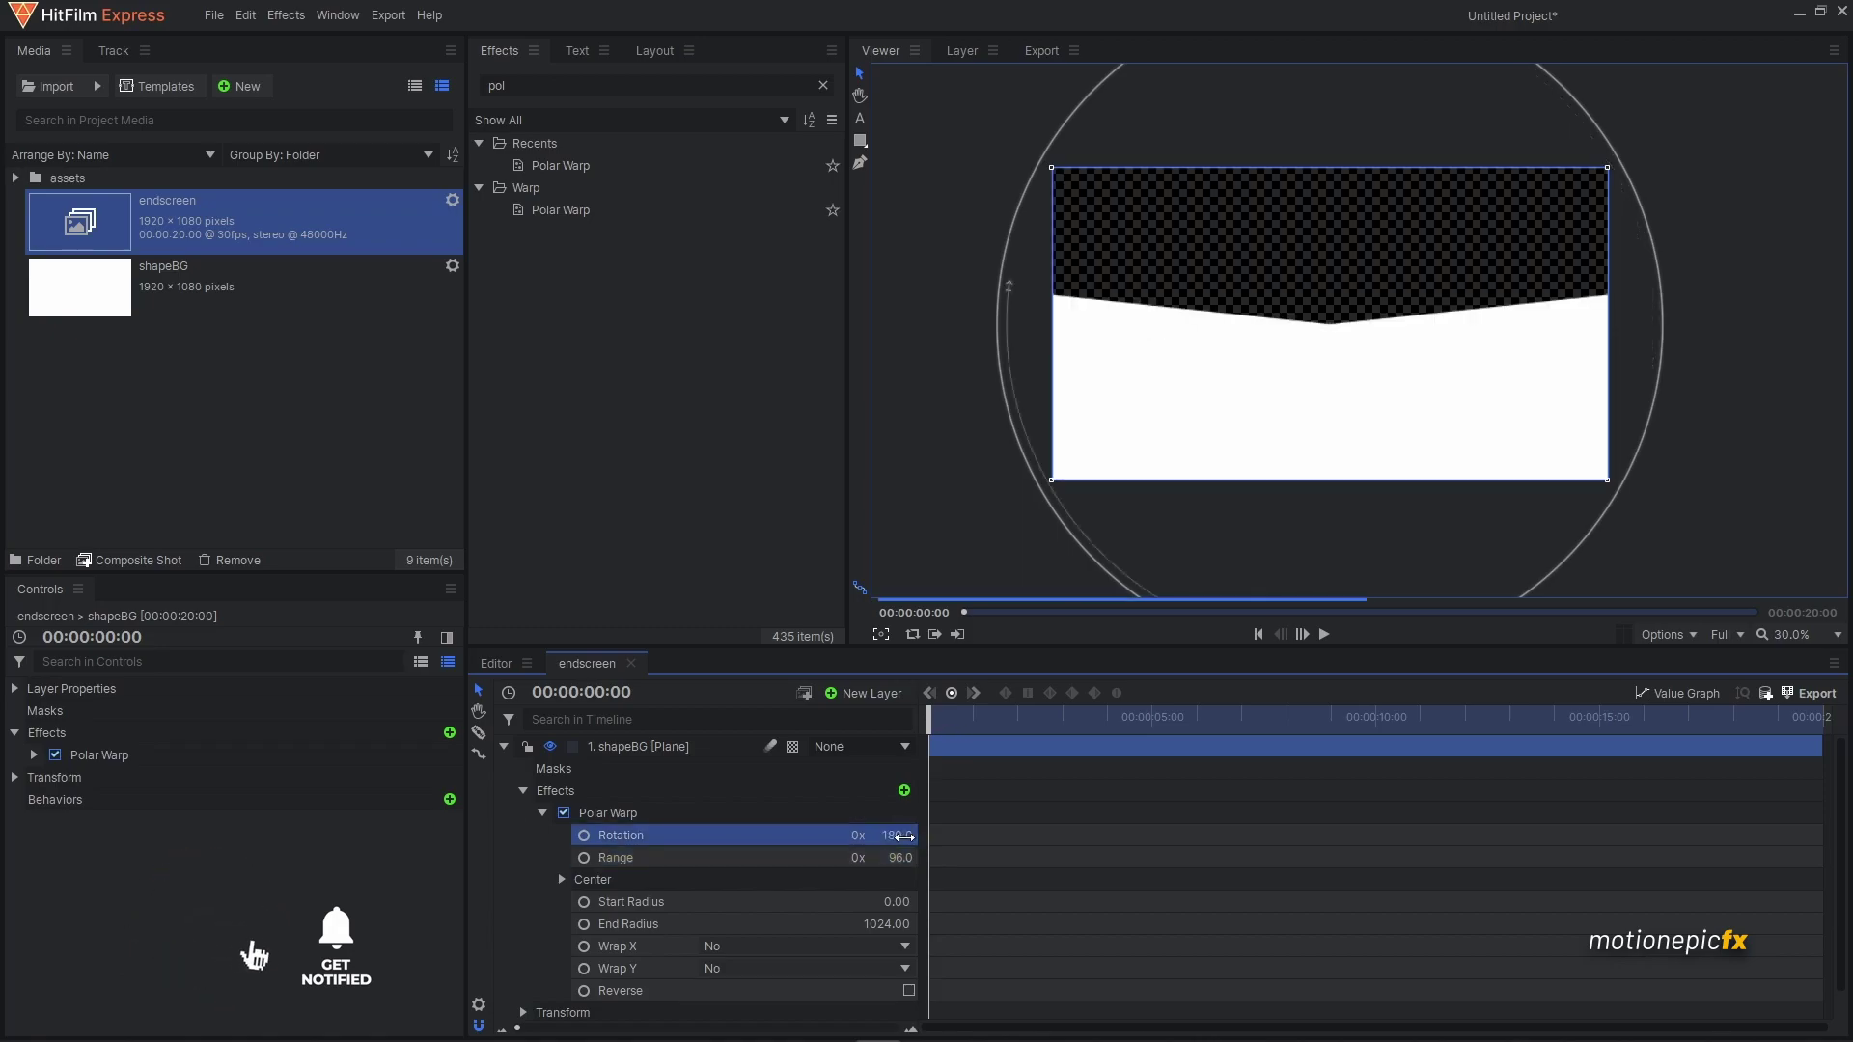
{"action": "left_click", "coordinate": [905, 857]}
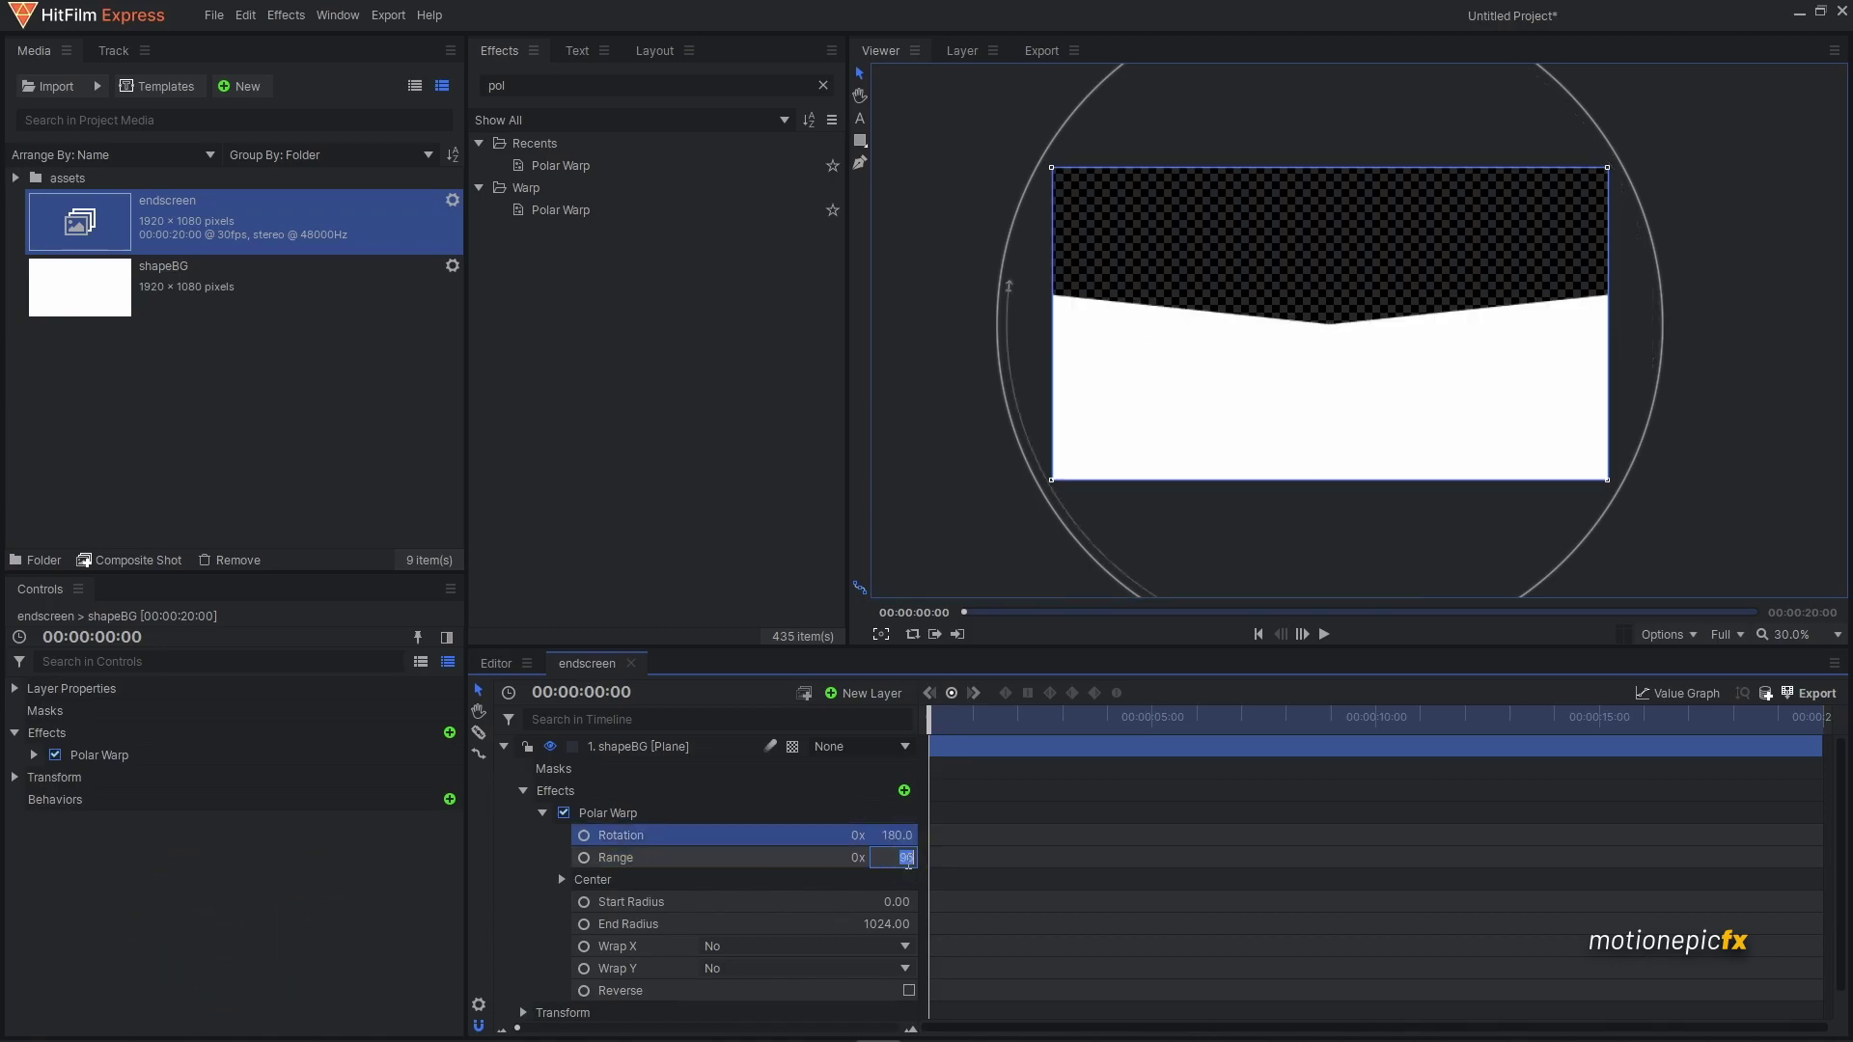
{"action": "type", "text": "100"}
{"action": "key", "text": "Return"}
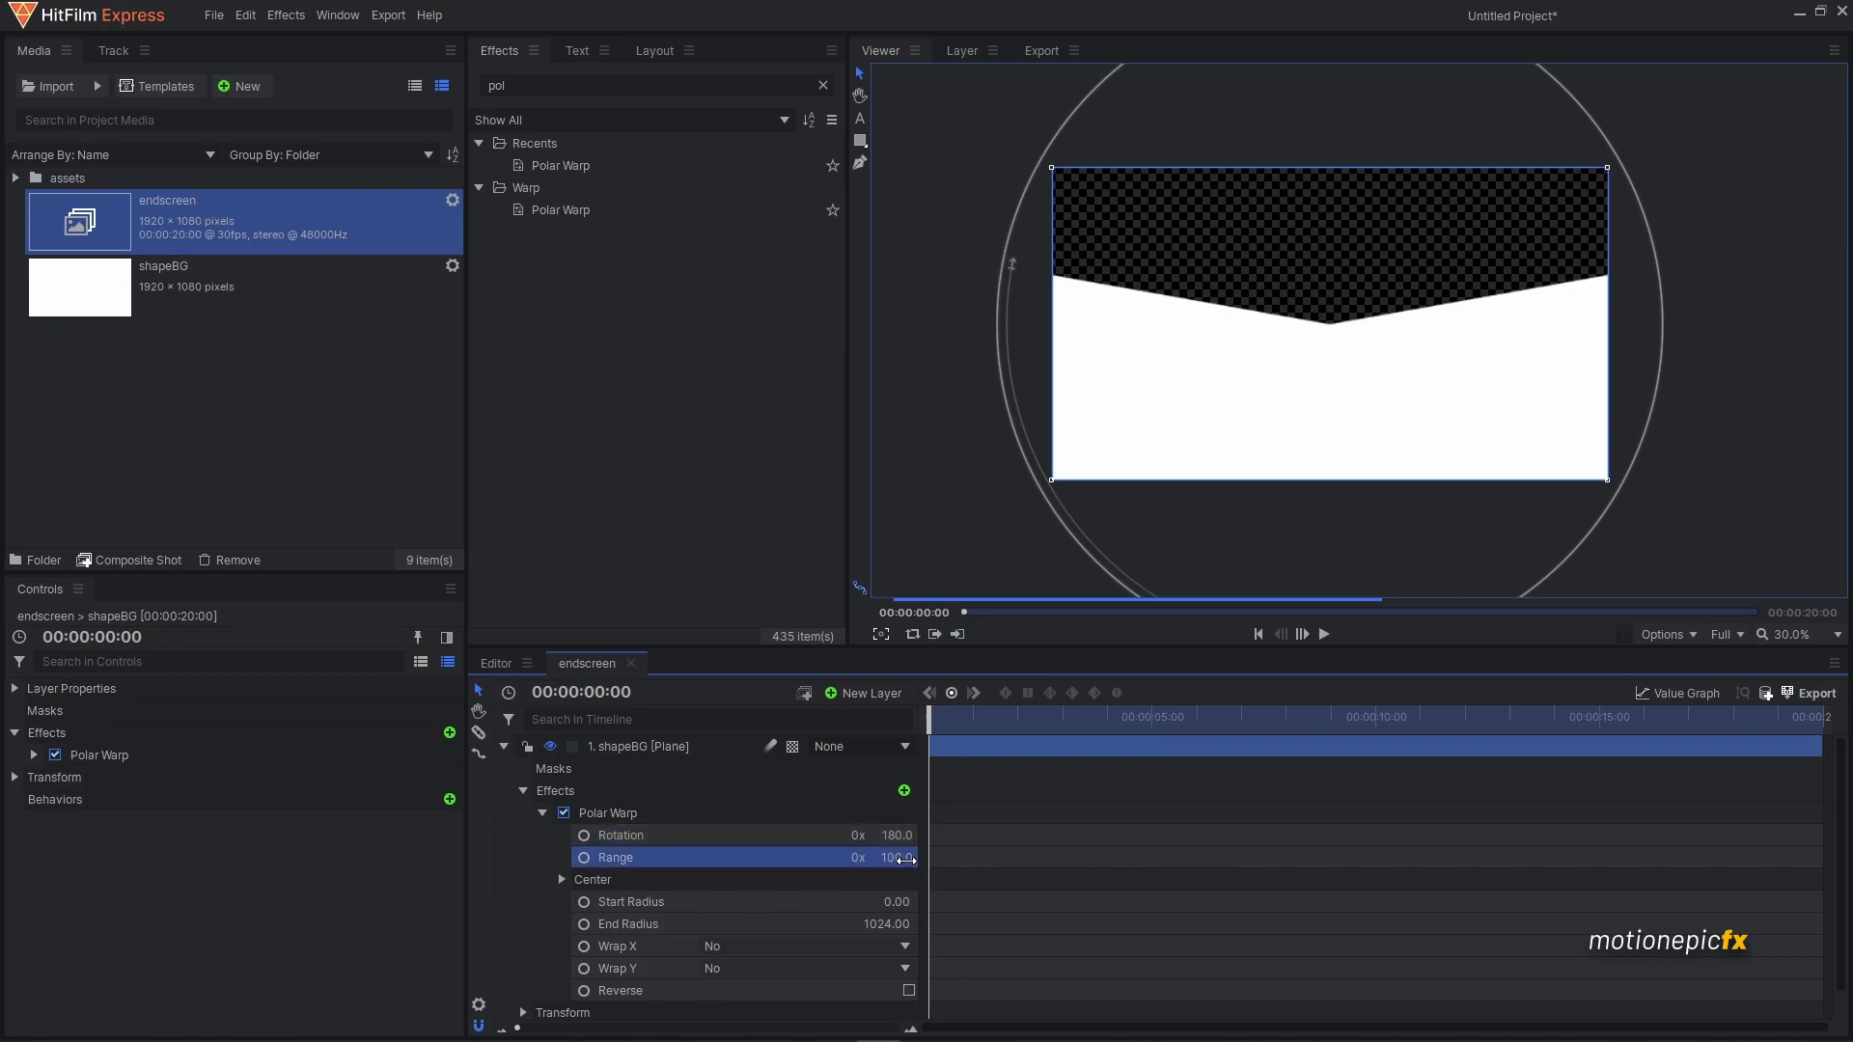
{"action": "left_click", "coordinate": [1071, 428]}
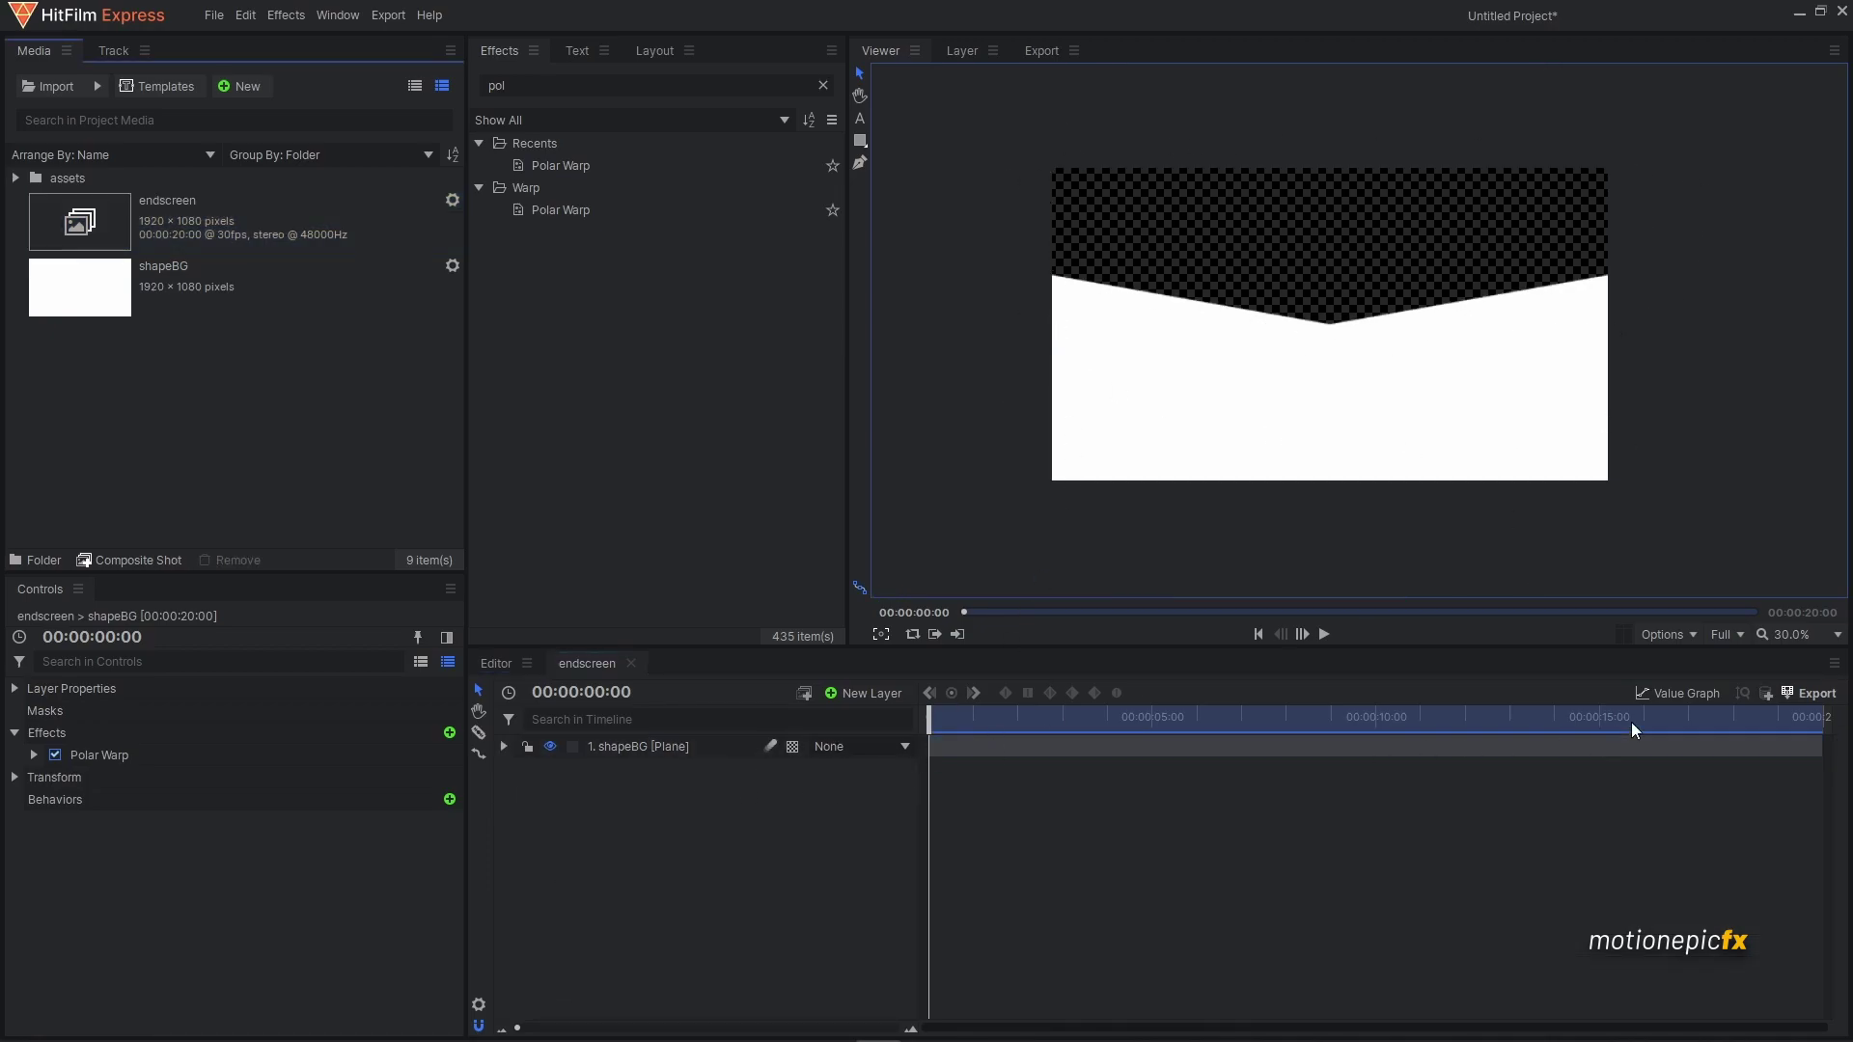
{"action": "left_click_drag", "start_coordinate": [193, 289], "coordinate": [633, 805]}
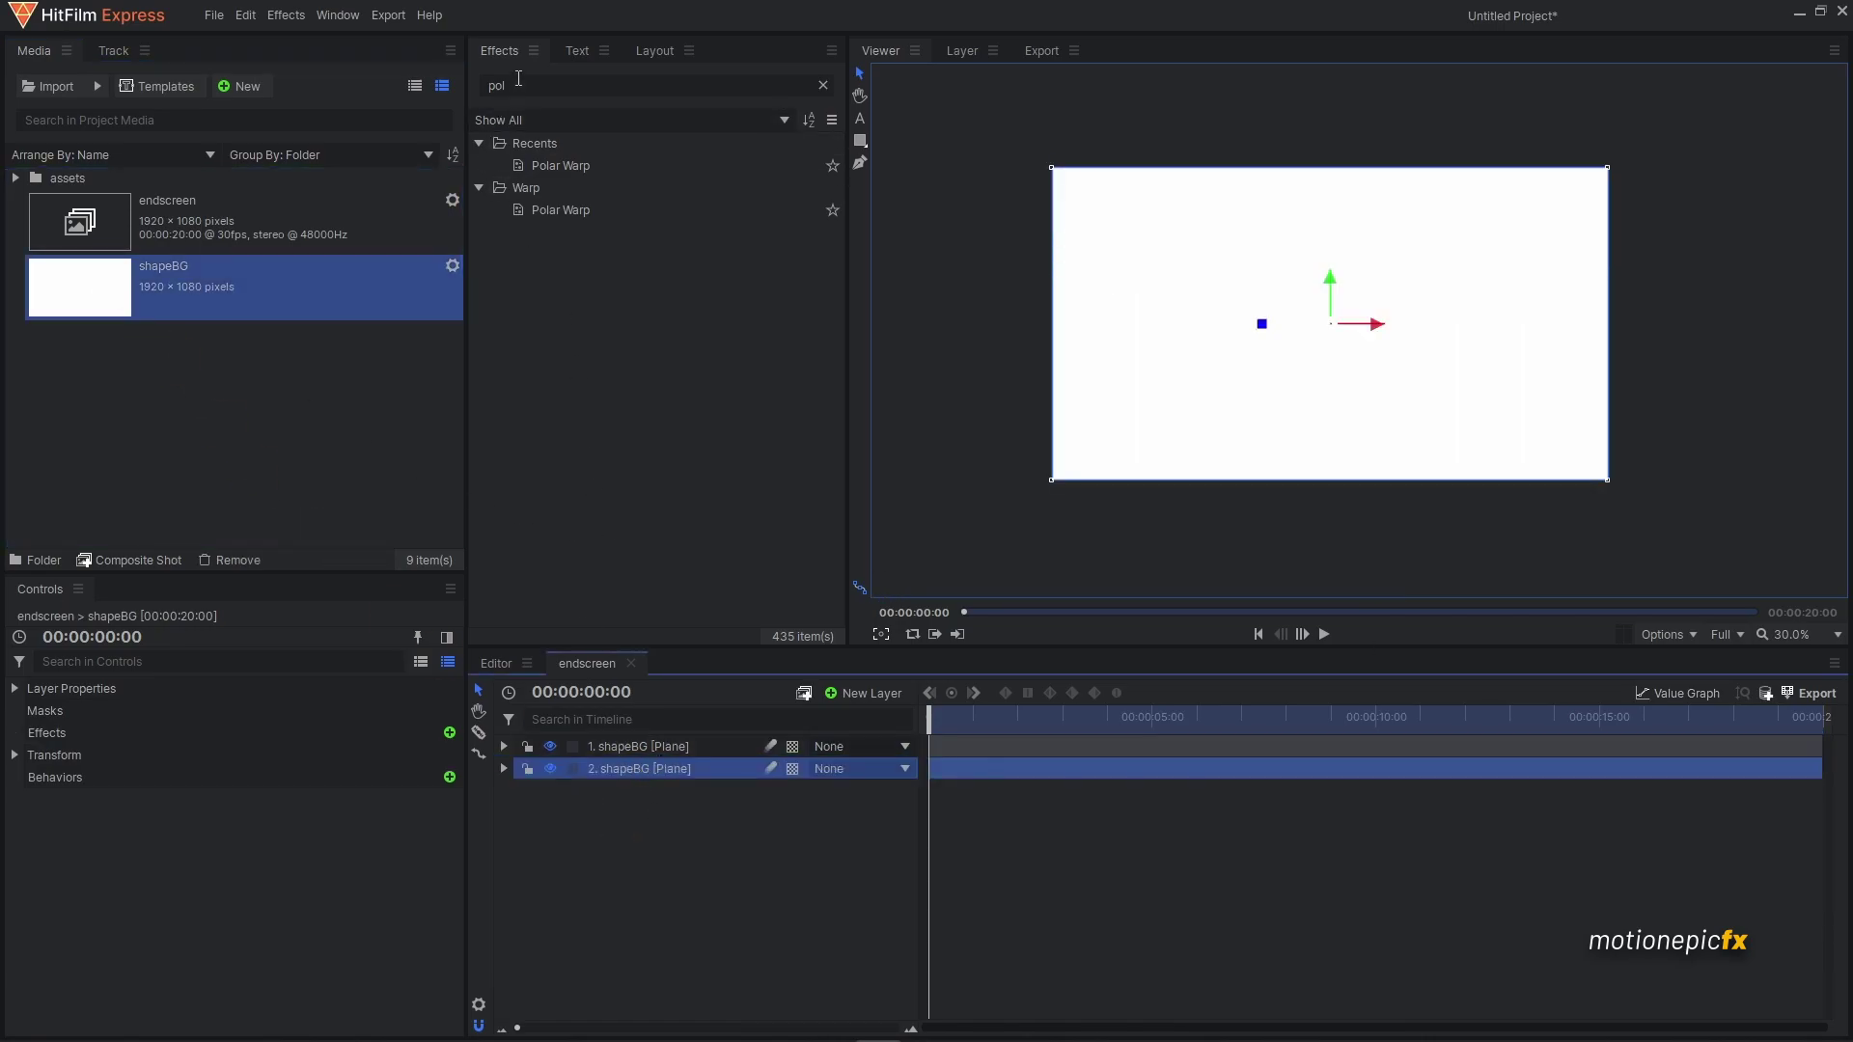
{"action": "double_click", "coordinate": [518, 79]}
{"action": "type", "text": "fill"}
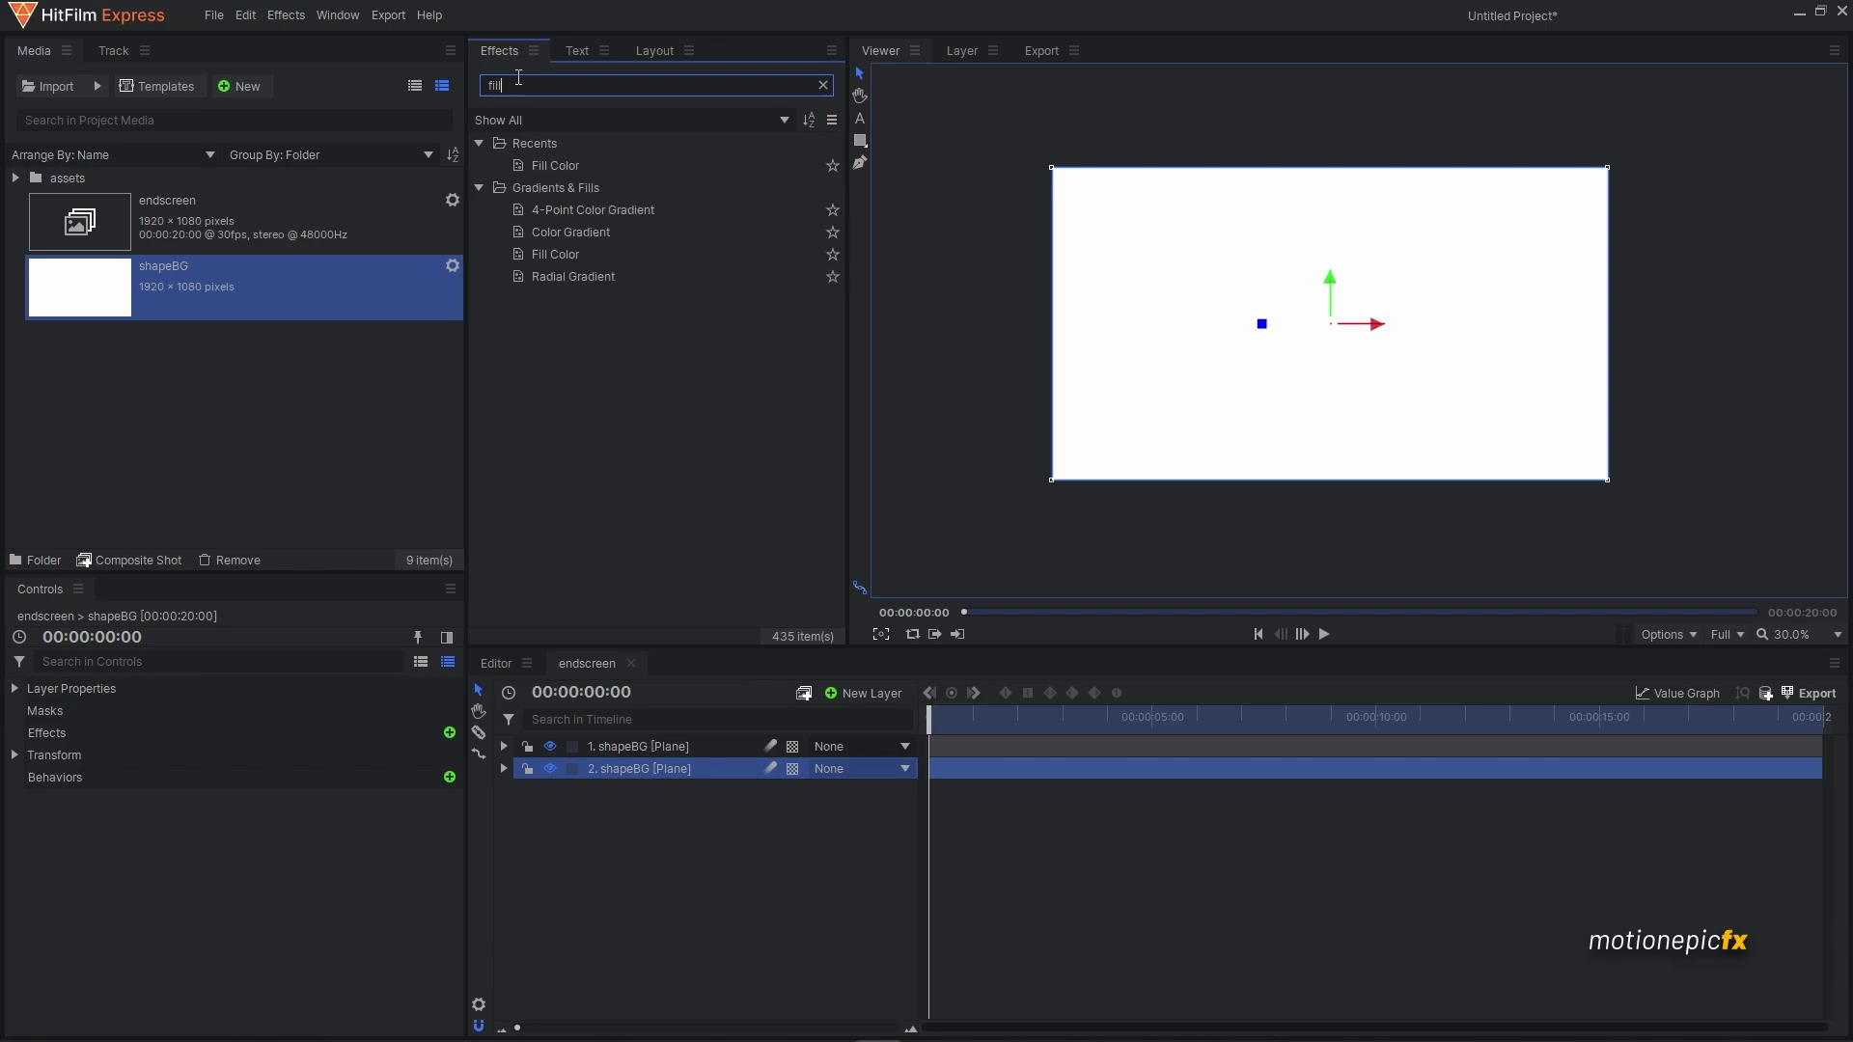
{"action": "left_click_drag", "start_coordinate": [555, 165], "coordinate": [660, 772]}
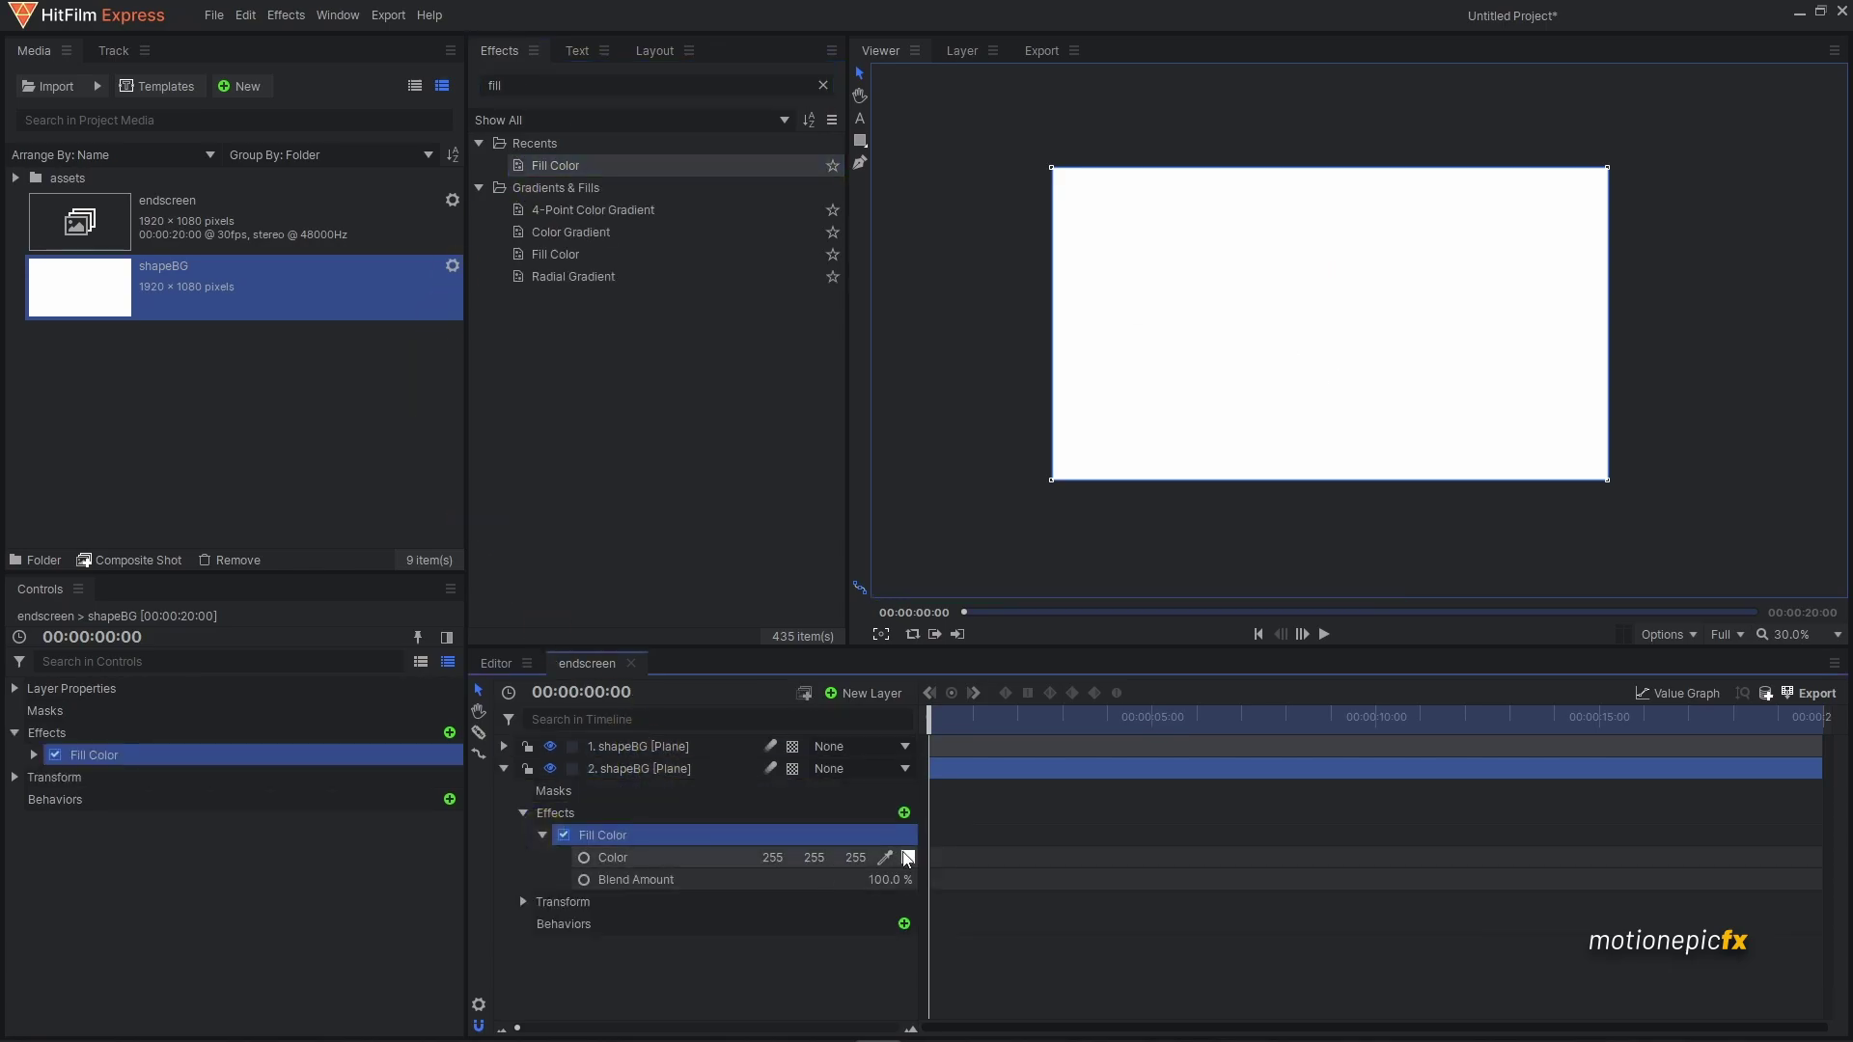
{"action": "left_click", "coordinate": [908, 857]}
{"action": "mouse_move", "coordinate": [1139, 501]}
{"action": "left_mouse_down"}
{"action": "mouse_move", "coordinate": [1142, 528]}
{"action": "mouse_move", "coordinate": [1138, 508]}
{"action": "left_mouse_up"}
{"action": "left_click", "coordinate": [1091, 697]}
{"action": "key", "text": "Delete"}
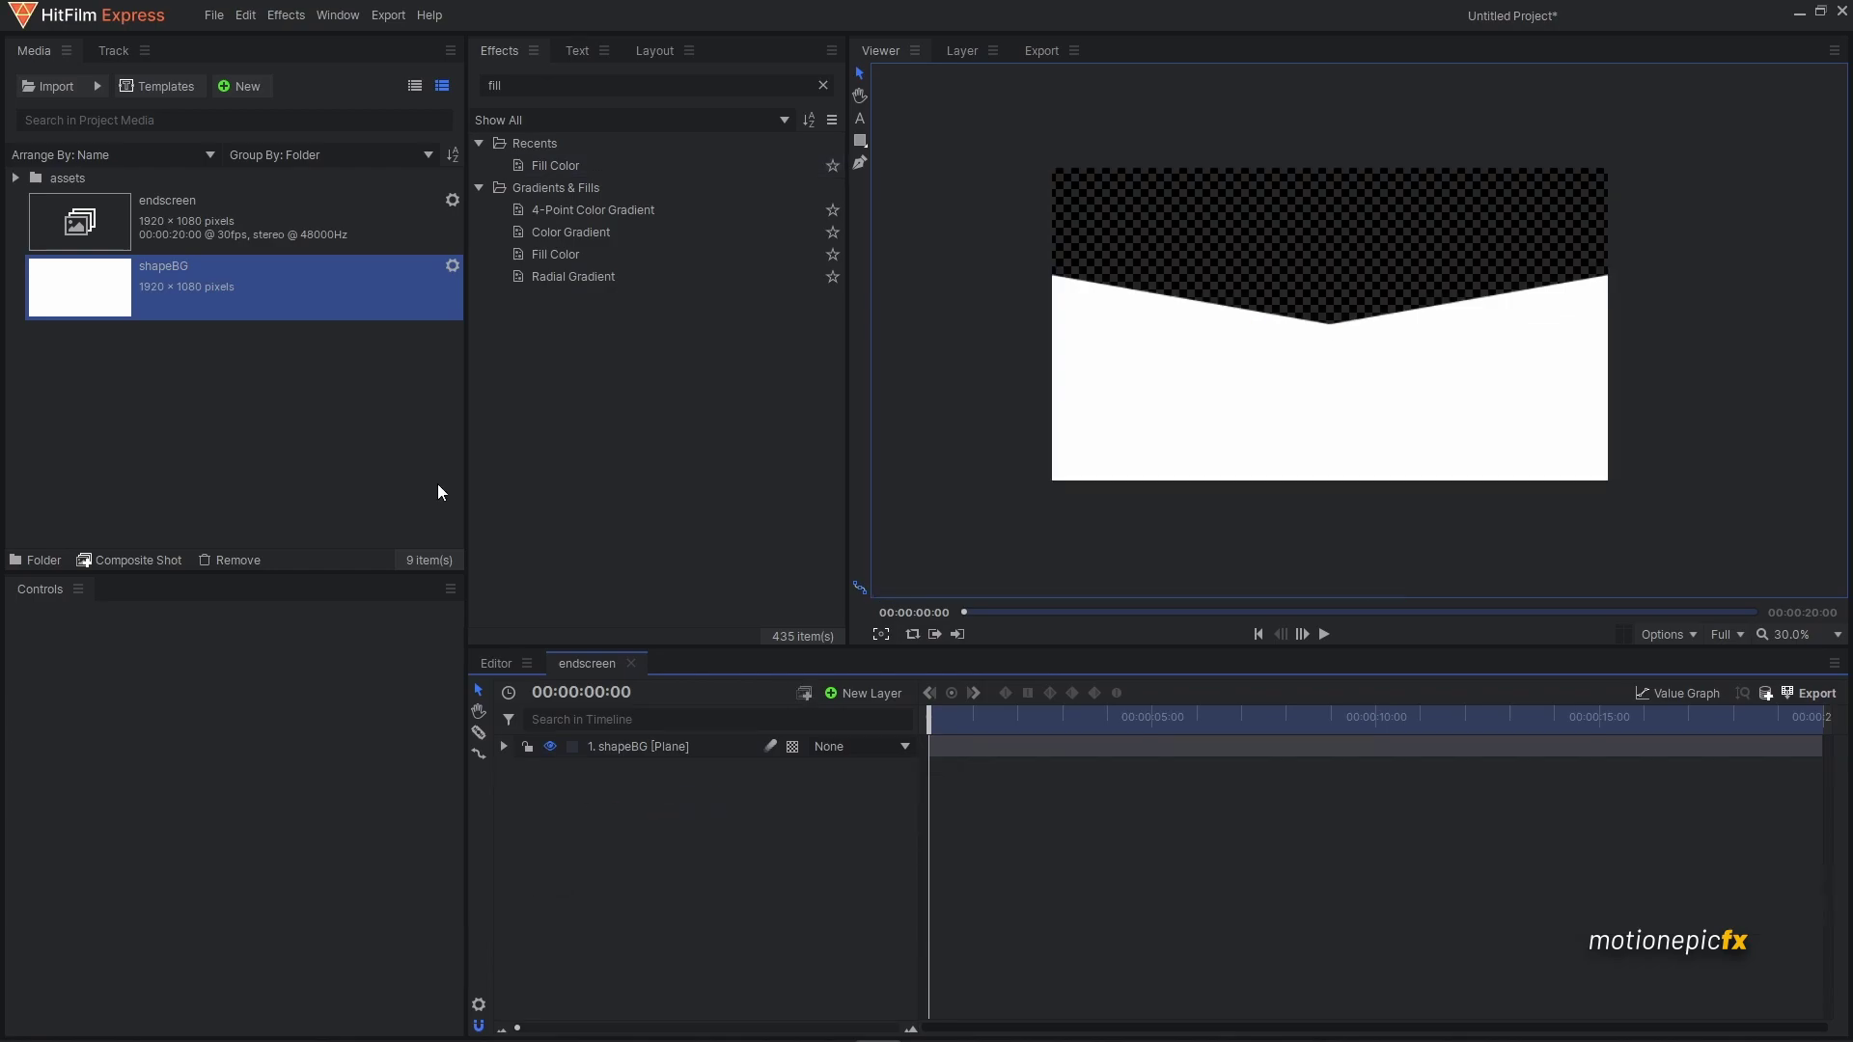
- Place Pexels Videos 1856985.mp4 from the assets' video folder beneath the shapeBG layer and preview it at 00:00:02:18
{"action": "left_click", "coordinate": [16, 178]}
{"action": "left_click_drag", "start_coordinate": [92, 263], "coordinate": [675, 798]}
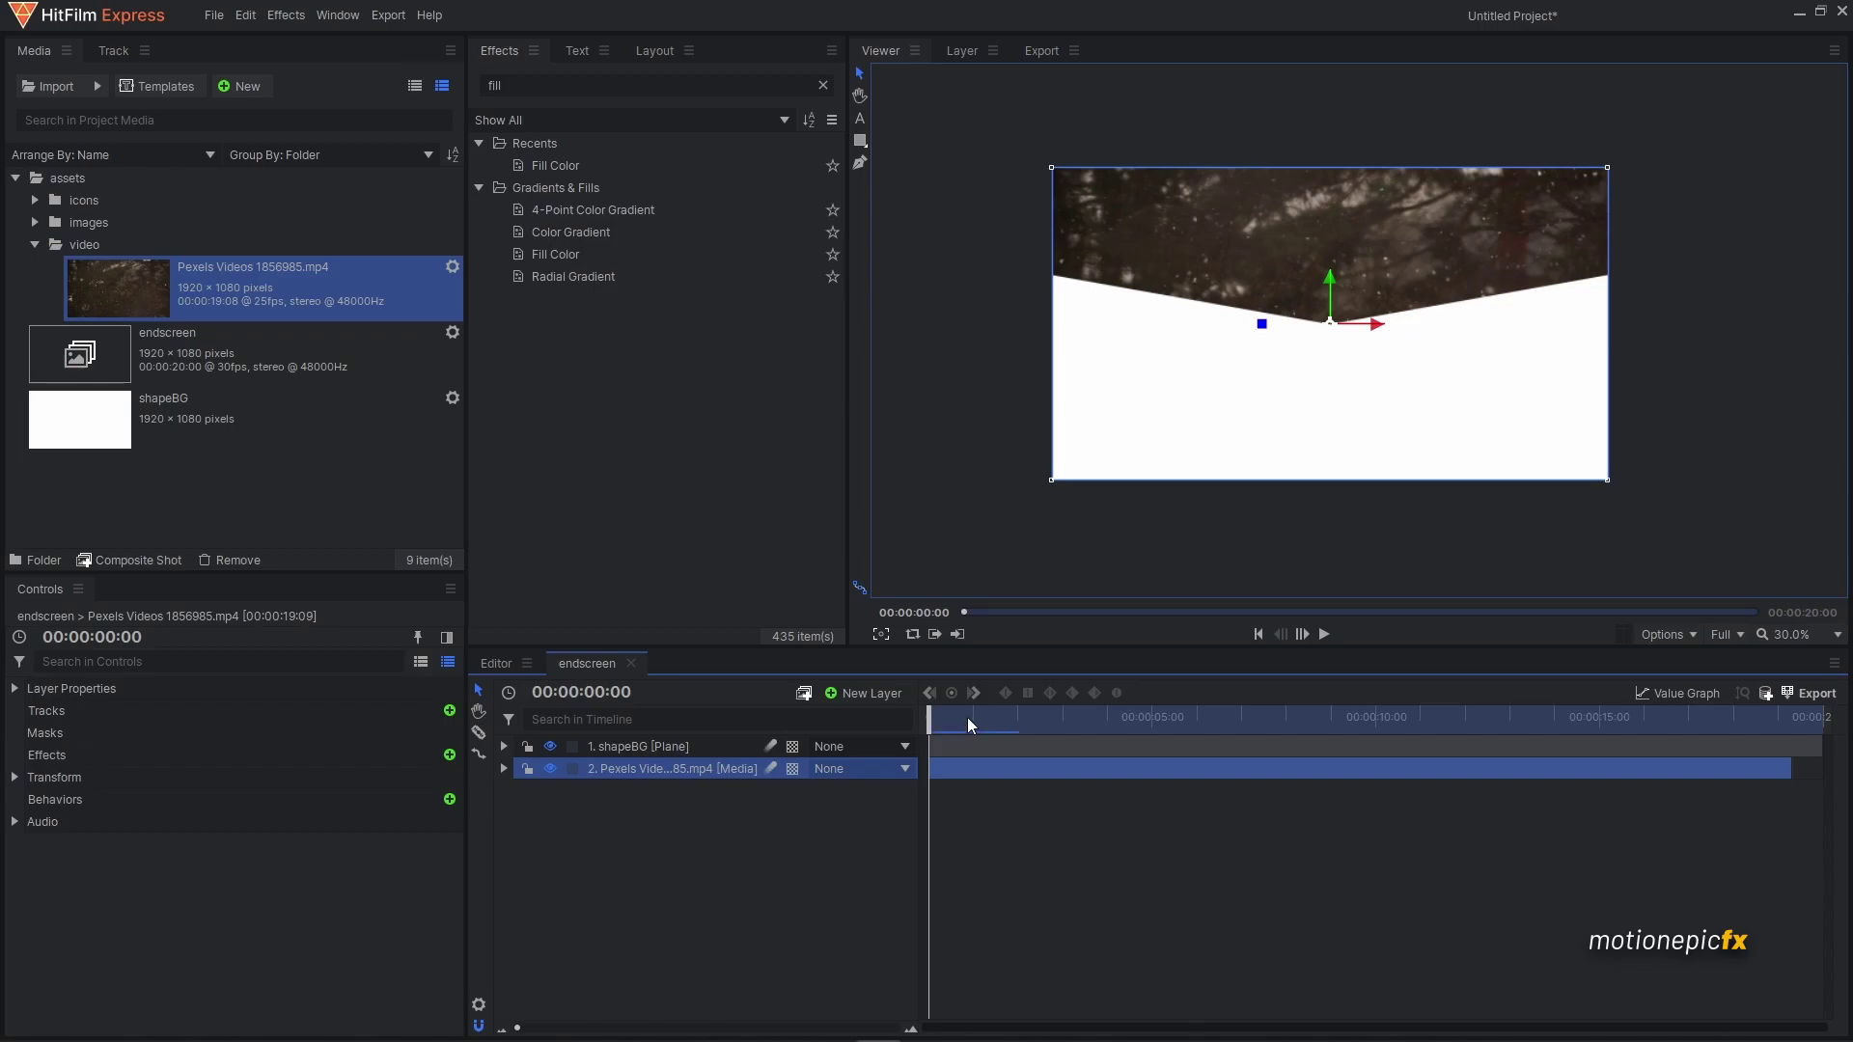
{"action": "left_click_drag", "start_coordinate": [1004, 725], "coordinate": [1043, 725]}
- Create a 20-second composite shot named channel_placeholder with a width and height of 294 pixels
{"action": "left_click", "coordinate": [241, 86]}
{"action": "left_click", "coordinate": [273, 108]}
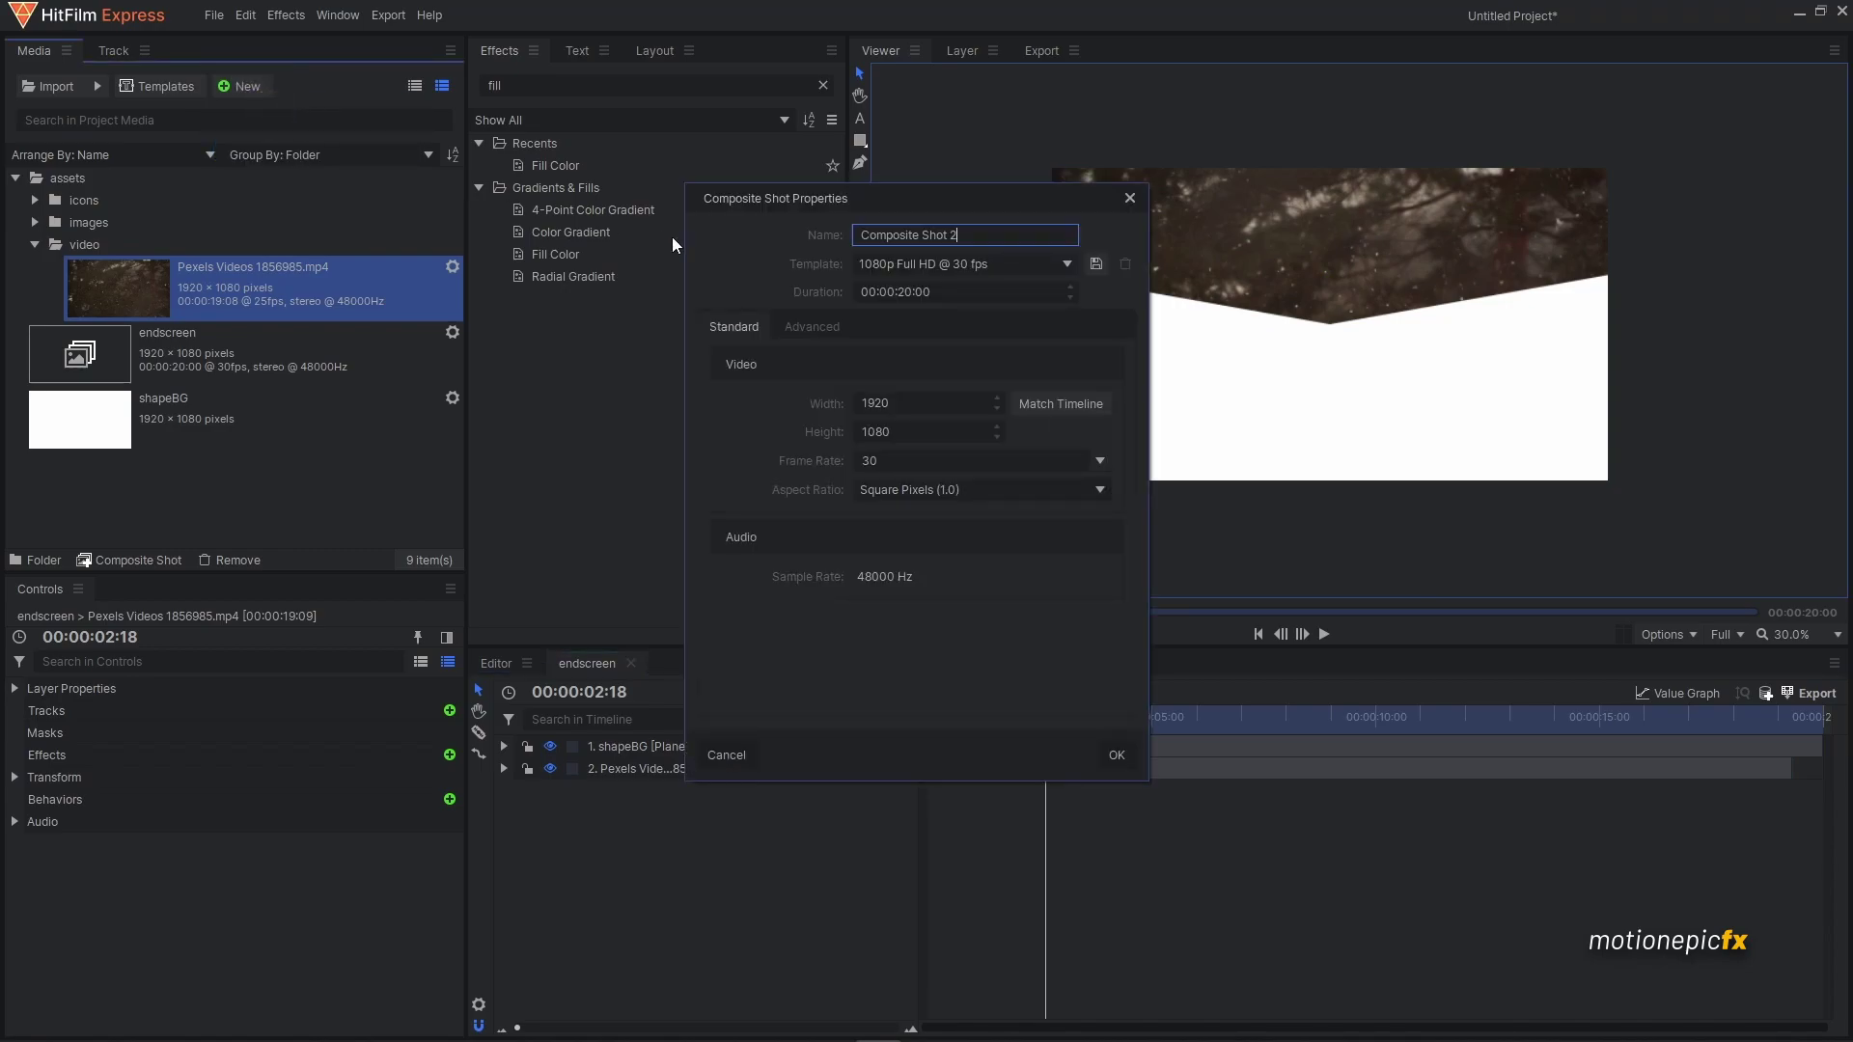
{"action": "type", "text": "channel_placeholder"}
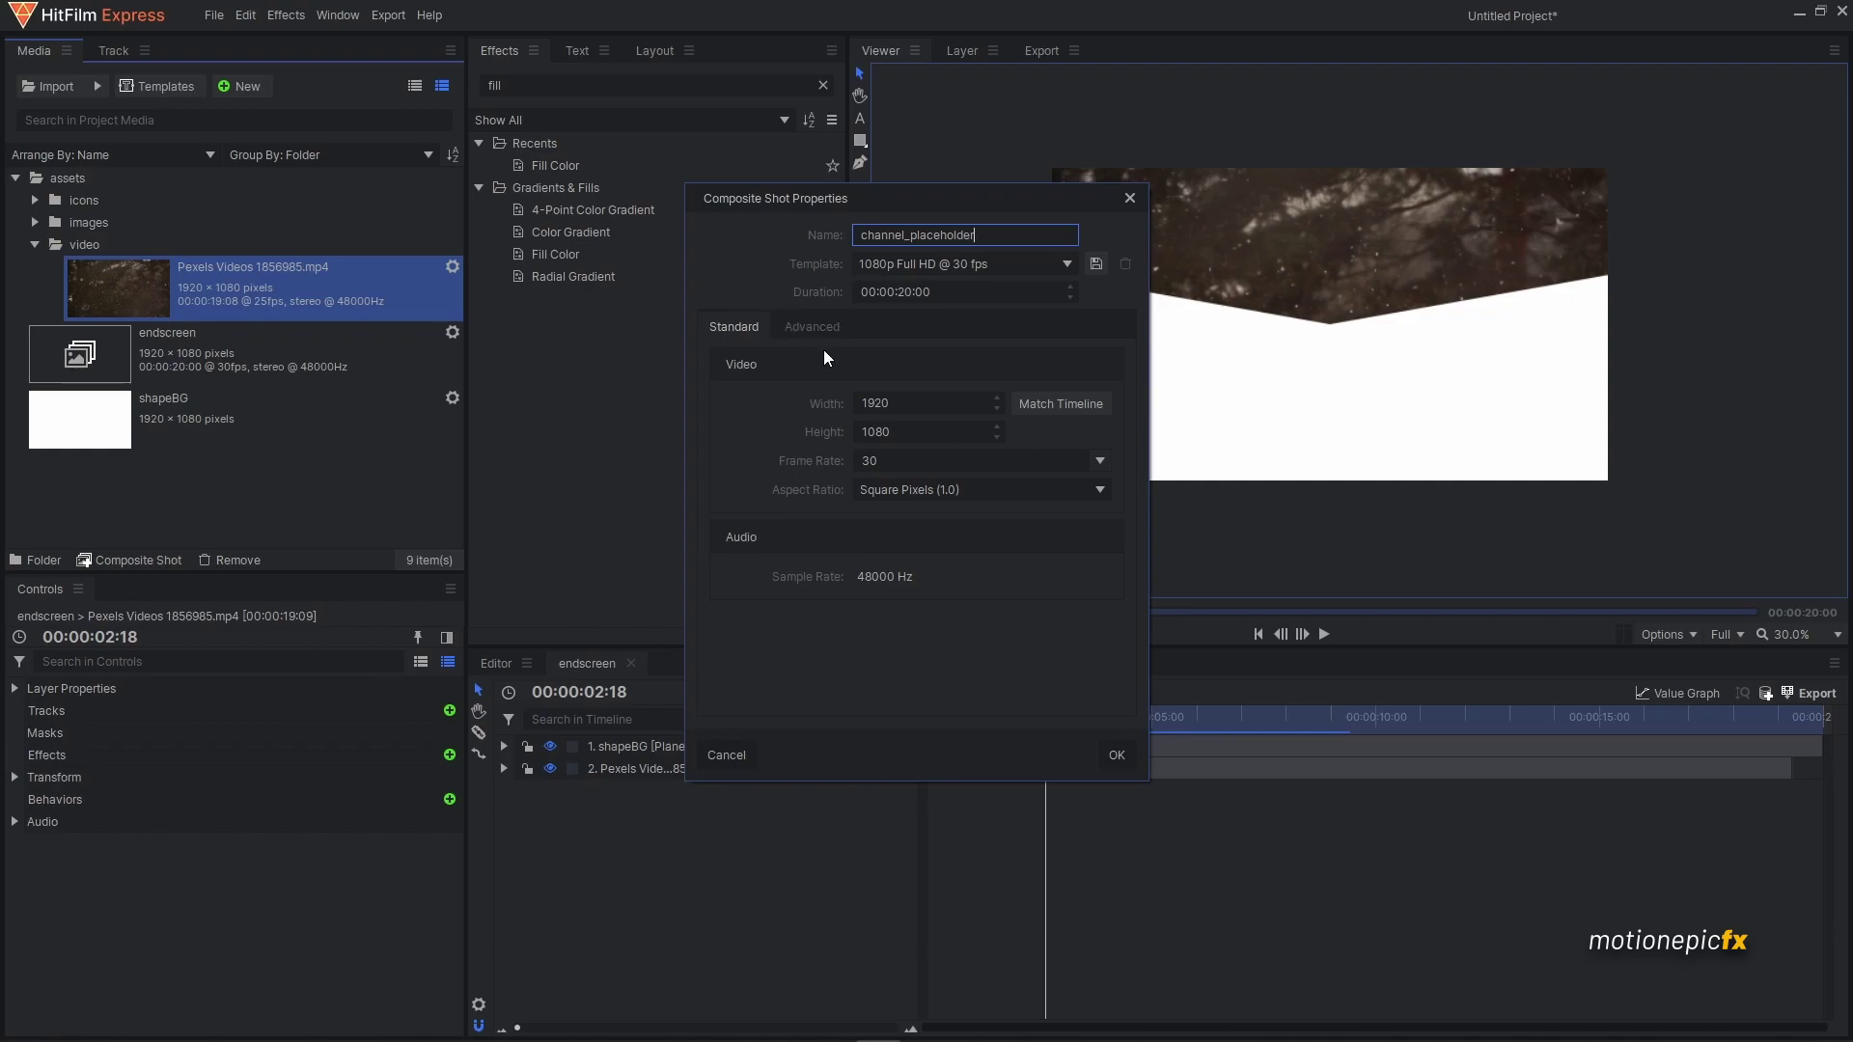
{"action": "left_click", "coordinate": [898, 402]}
{"action": "type", "text": "29"}
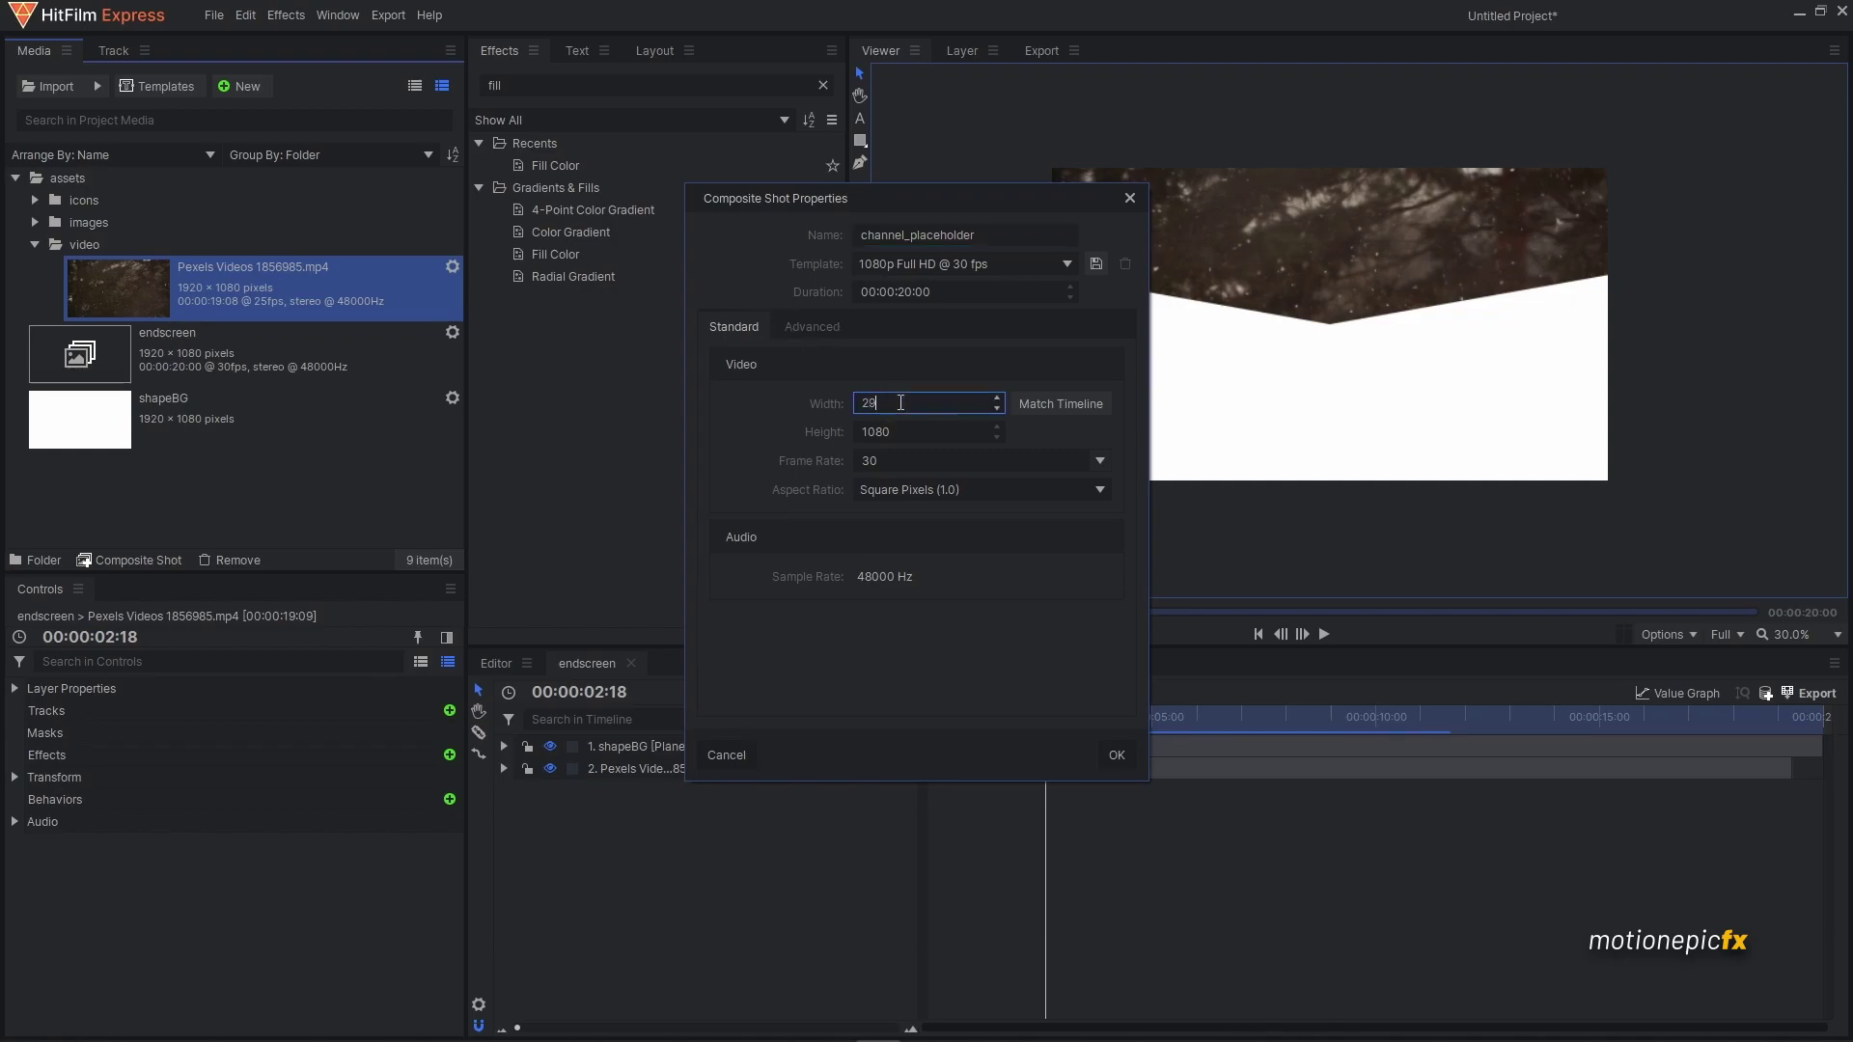
{"action": "type", "text": "4"}
{"action": "key", "text": "Tab"}
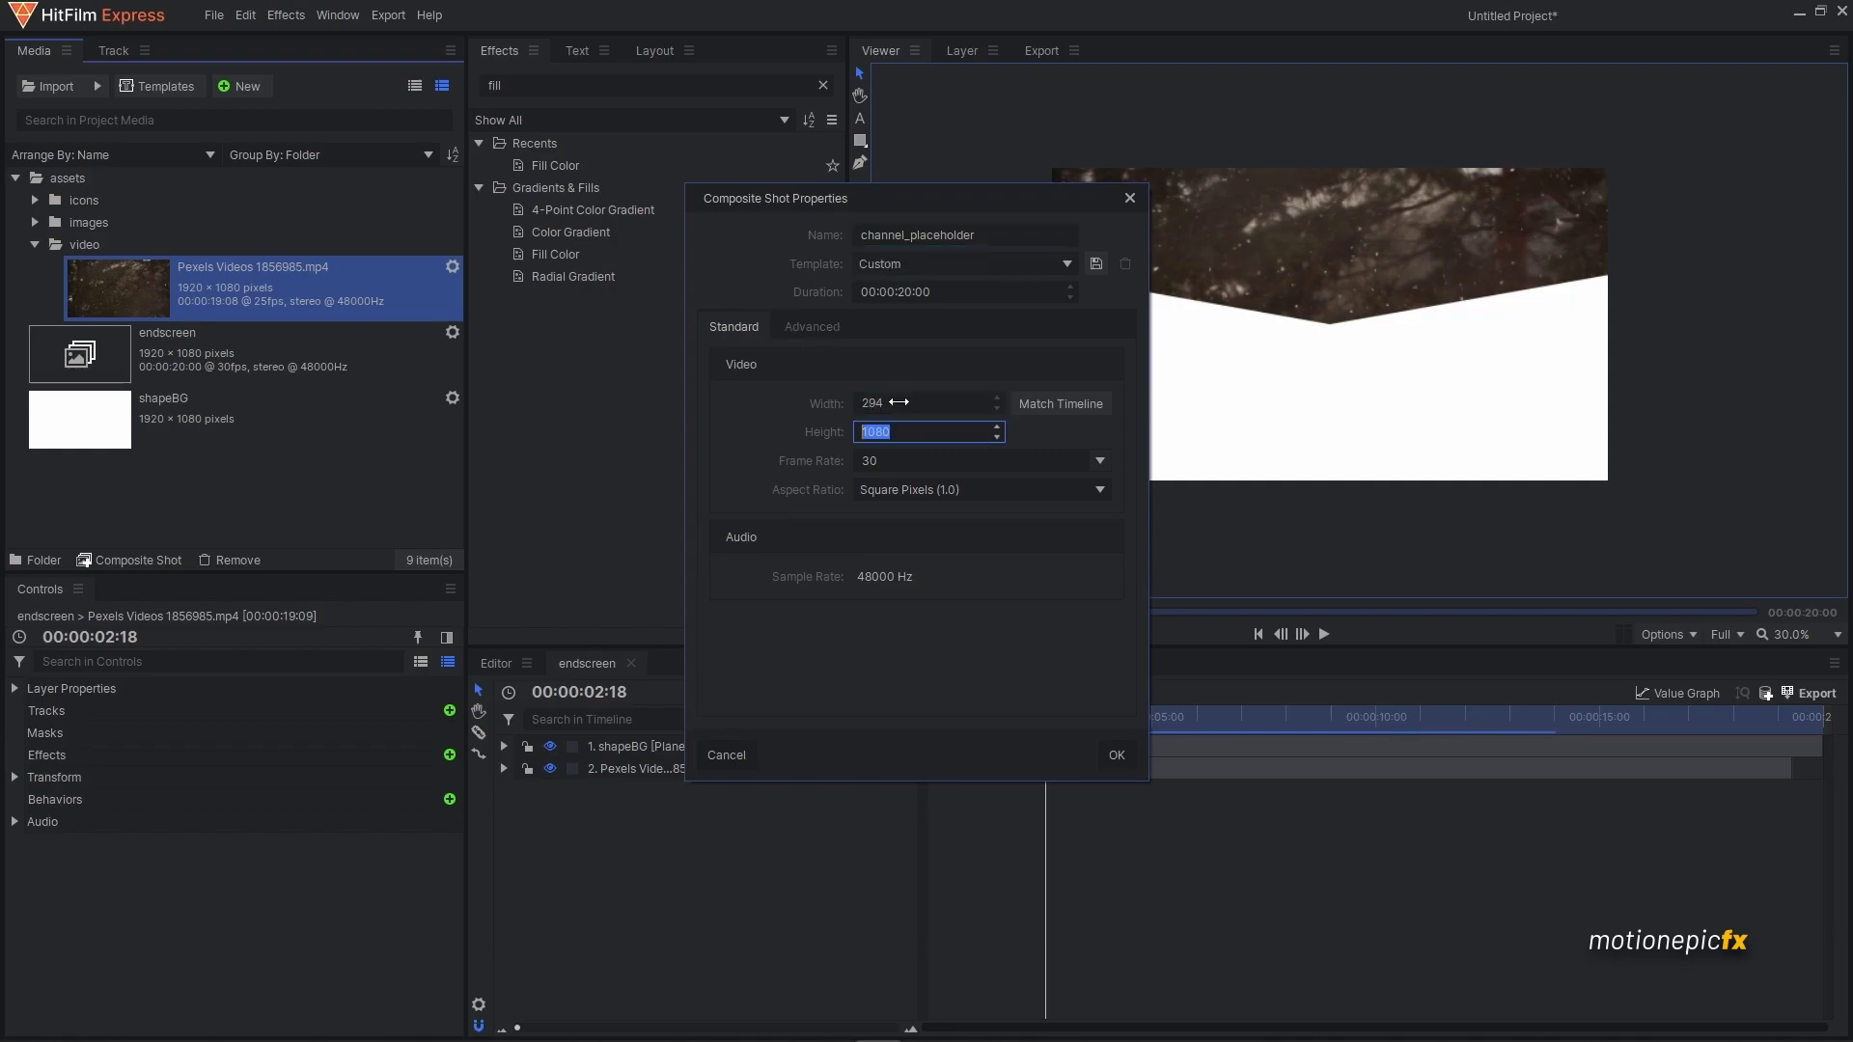
{"action": "type", "text": "294"}
{"action": "left_click", "coordinate": [1117, 755]}
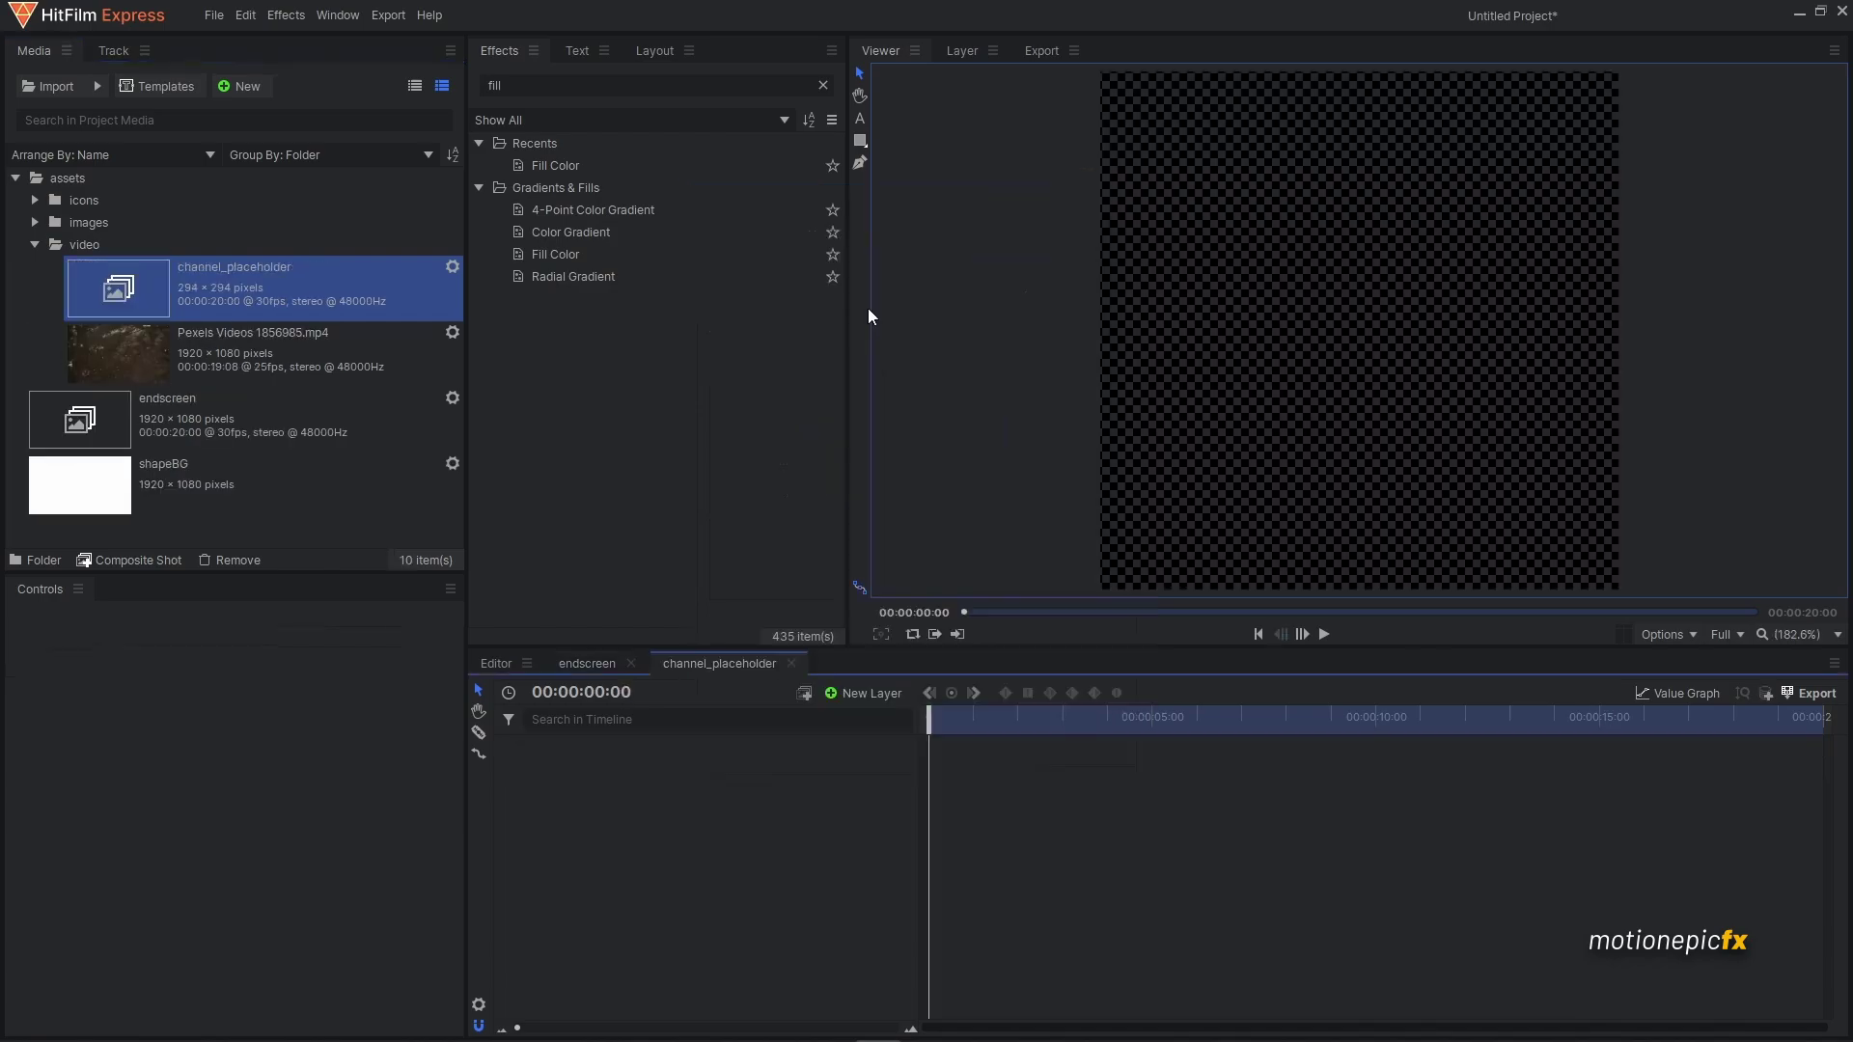
- Add the 640 × 958 portrait image to channel_placeholder, move it down to frame the face, and close the composite
{"action": "double_click", "coordinate": [114, 222]}
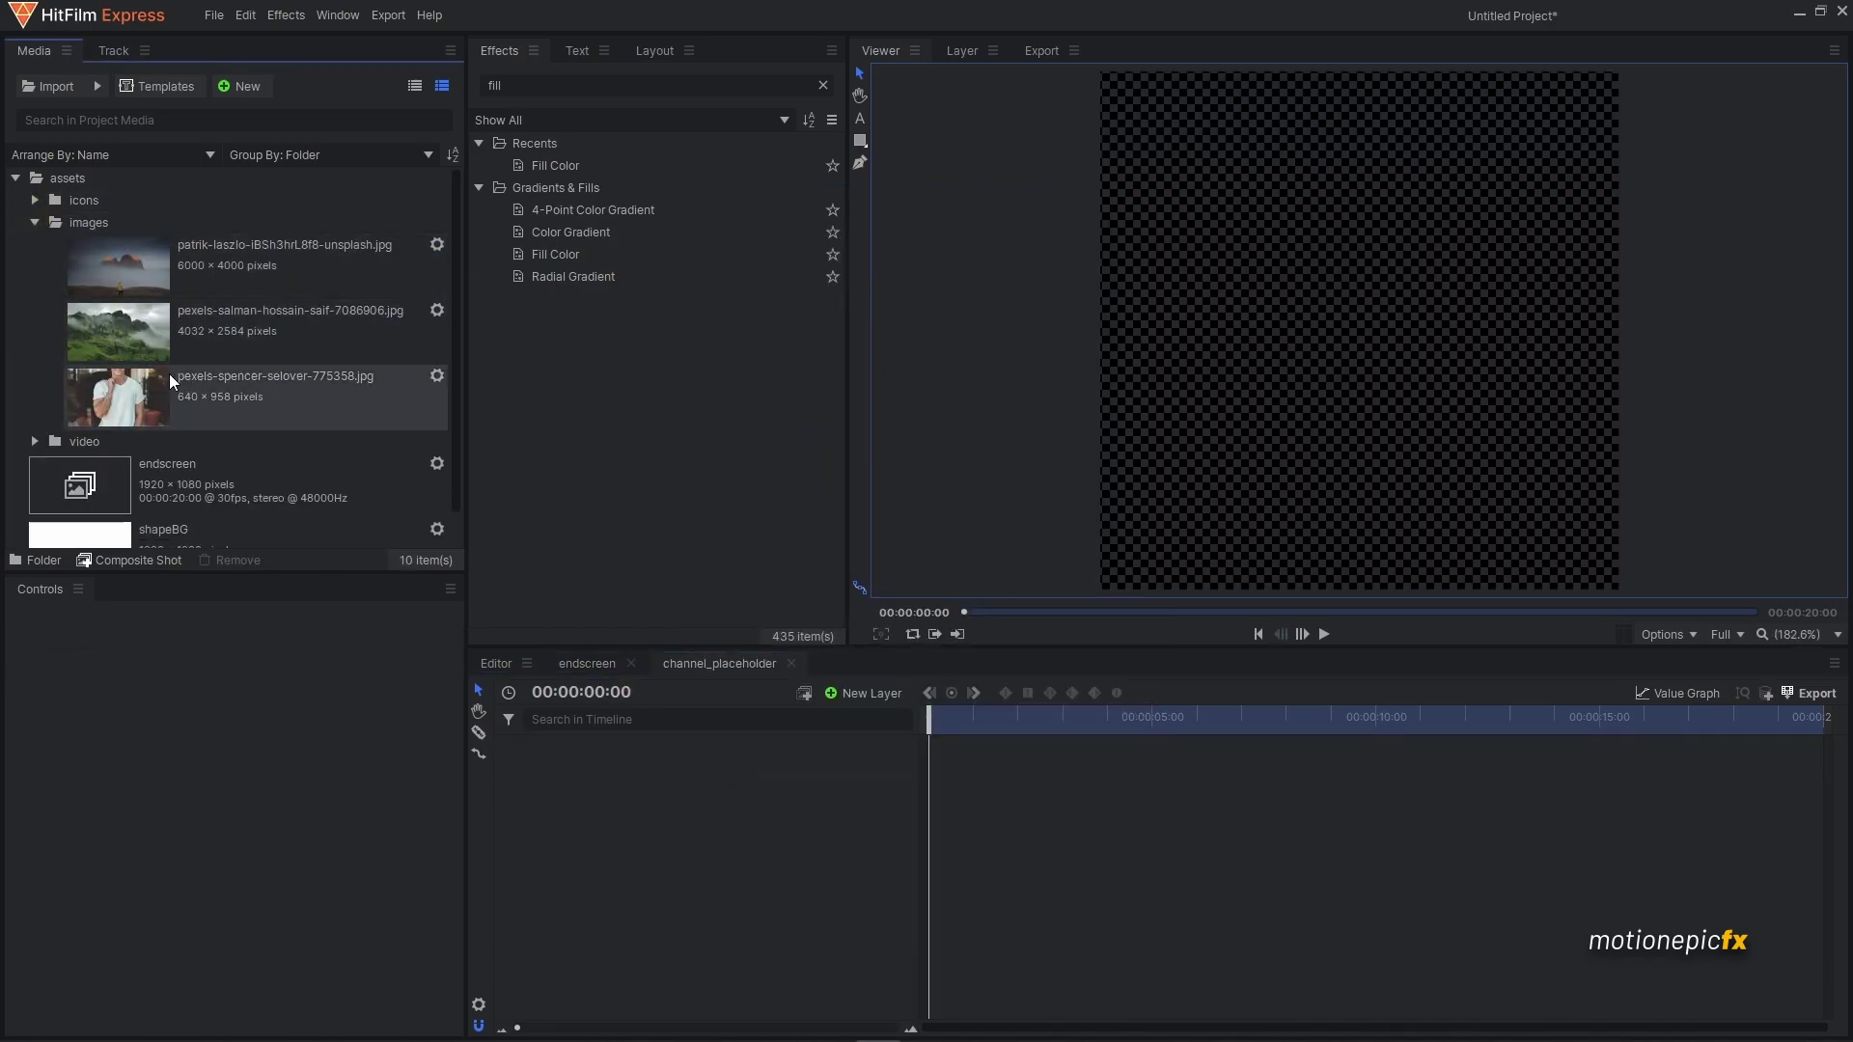
{"action": "left_click_drag", "start_coordinate": [170, 373], "coordinate": [795, 890]}
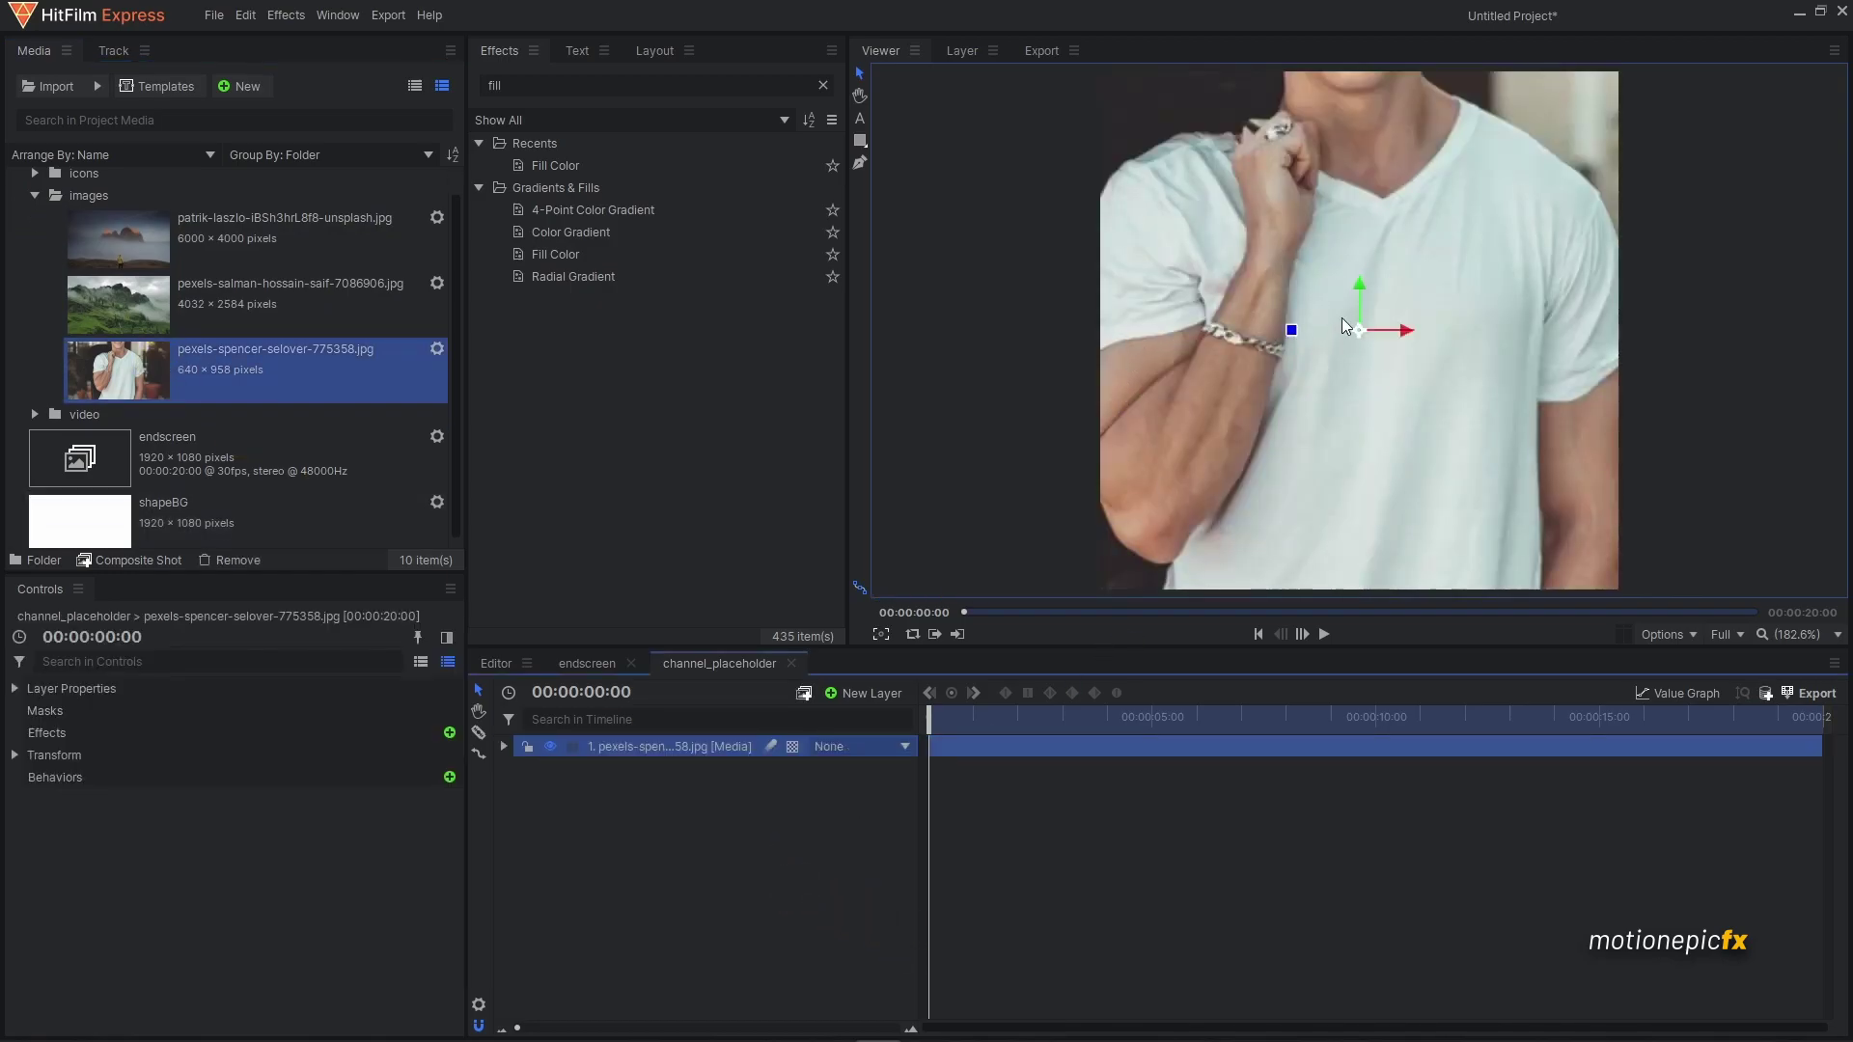
{"action": "left_click_drag", "start_coordinate": [1341, 316], "coordinate": [1368, 591]}
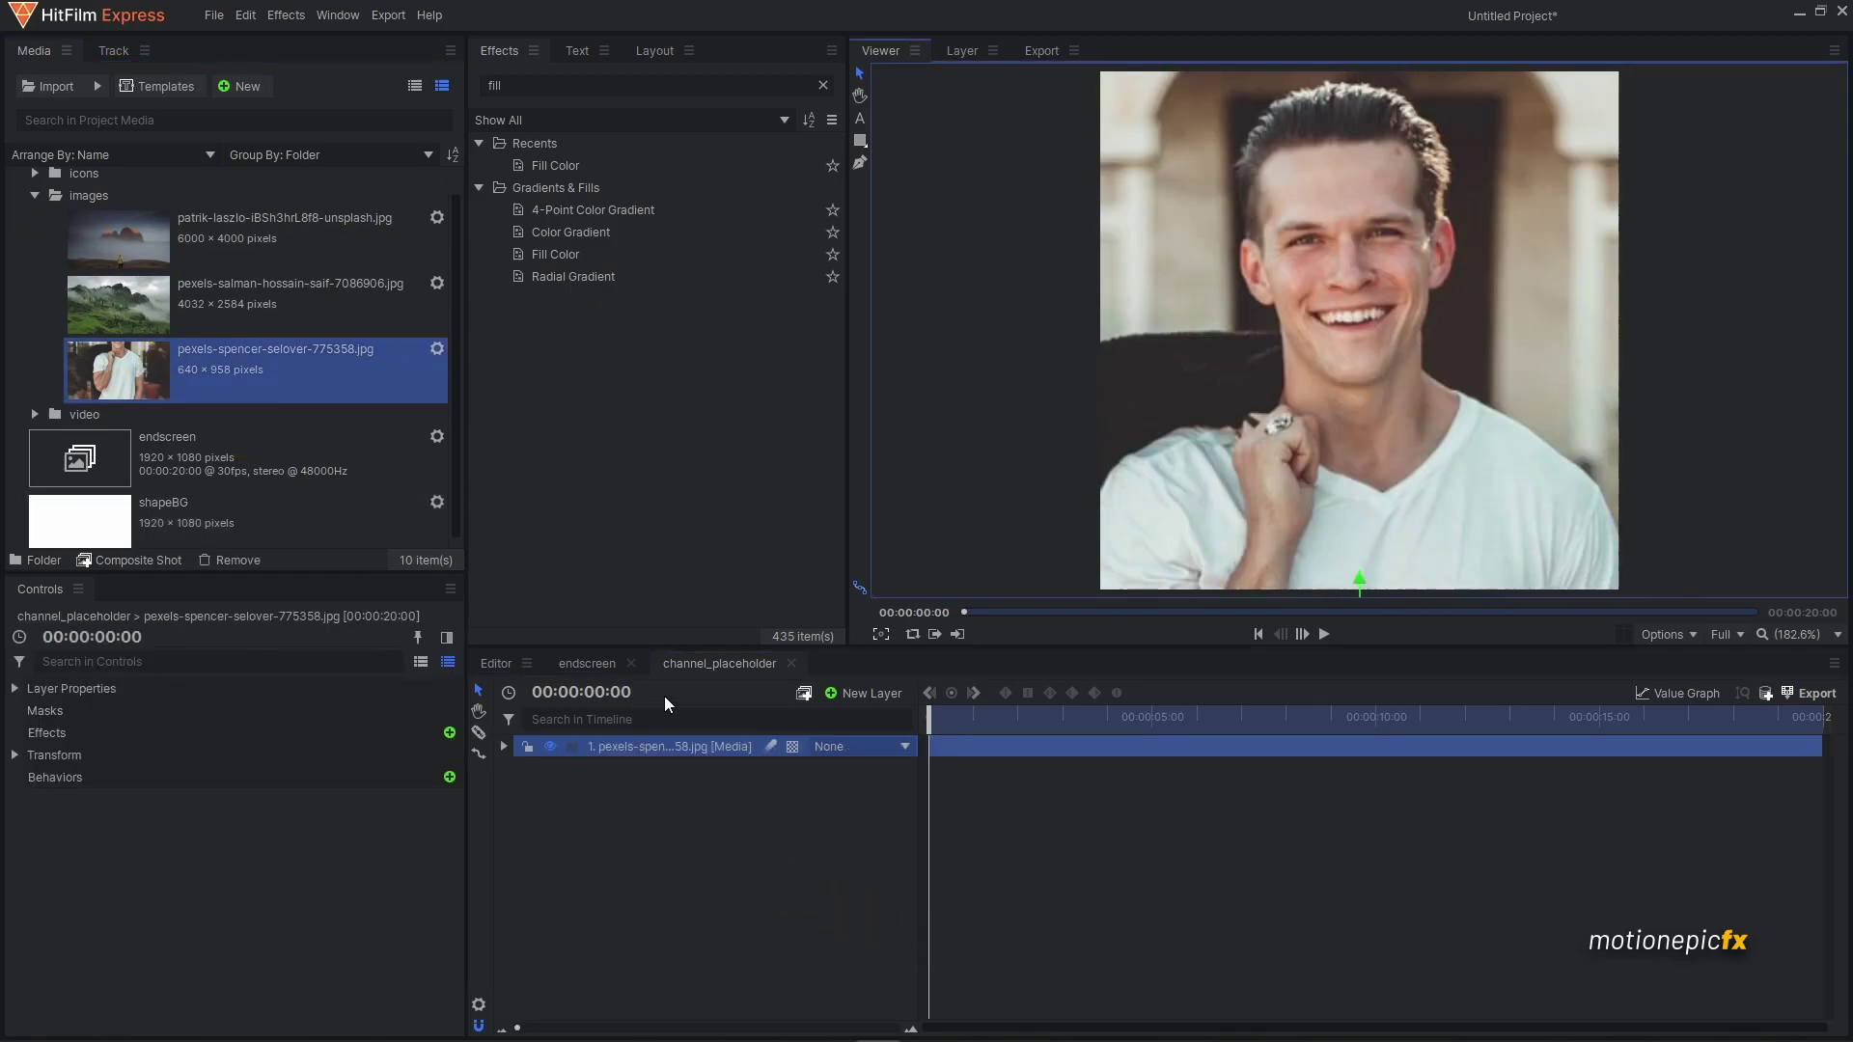
{"action": "left_click", "coordinate": [792, 662]}
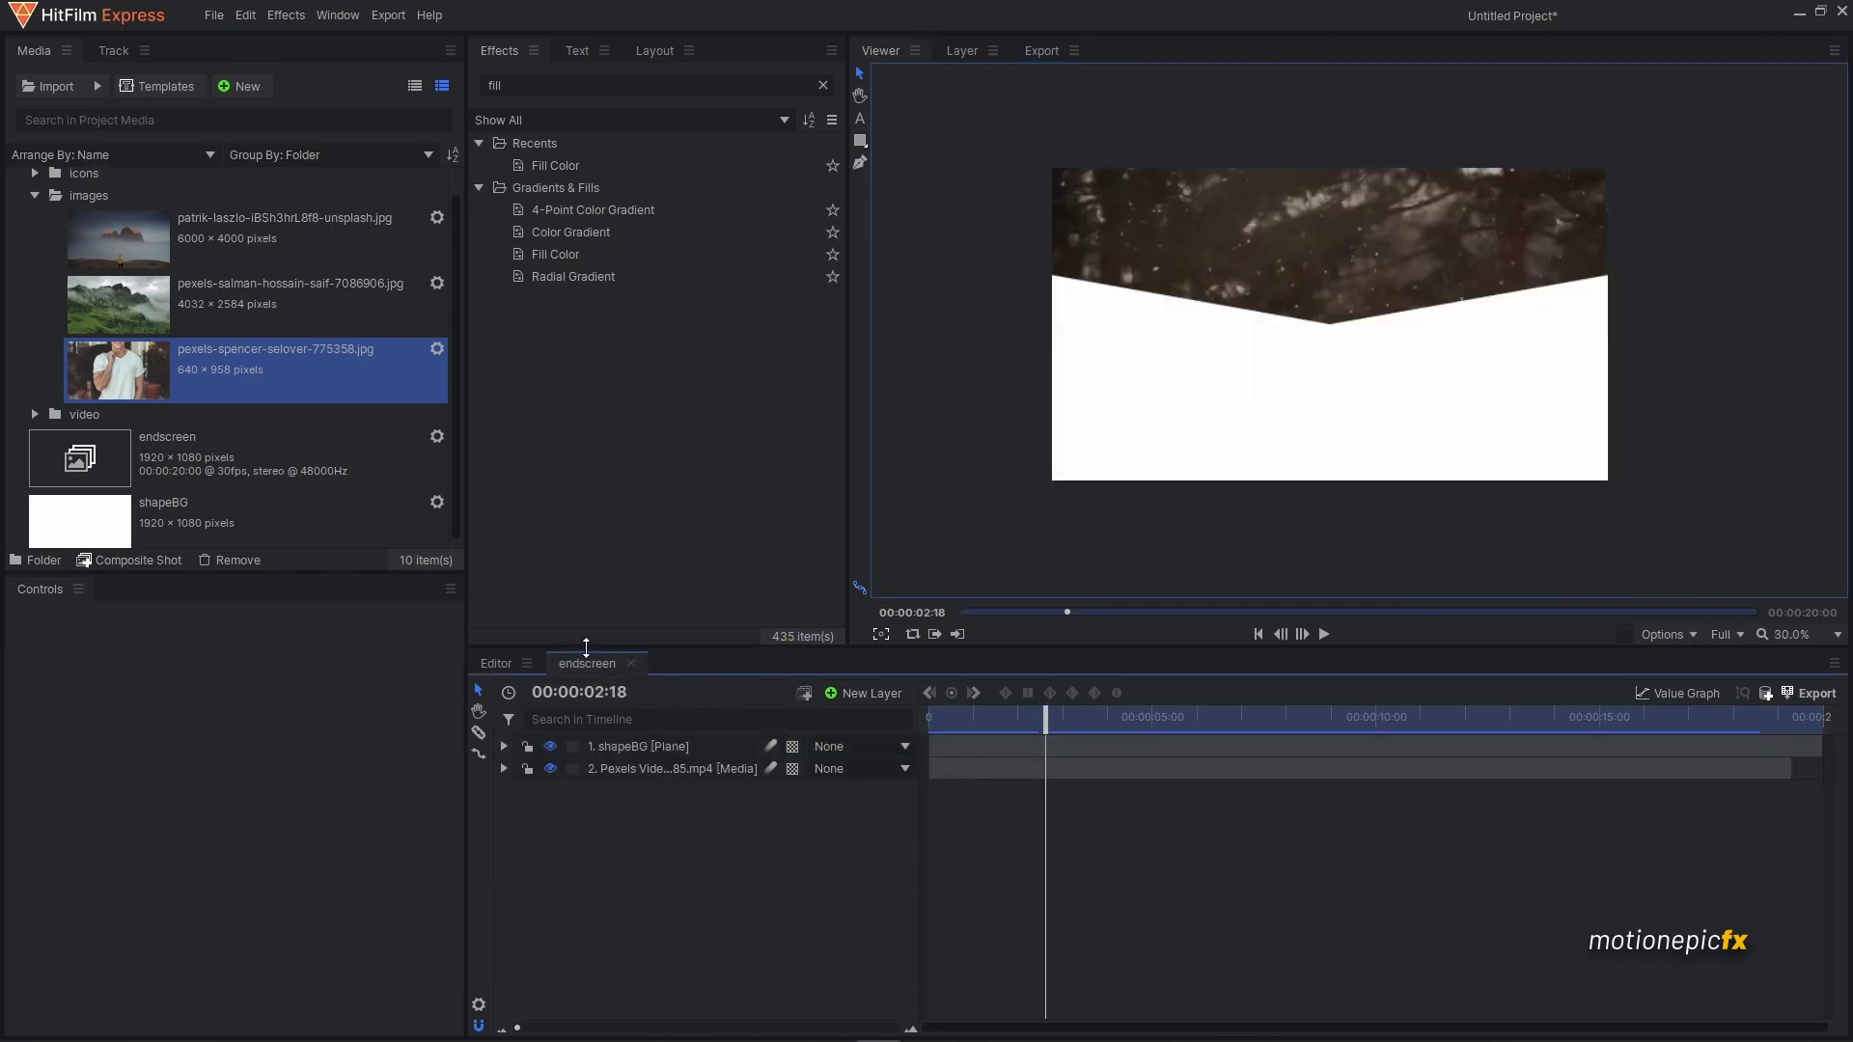
- Move the channel_placeholder composite out of the video folder to the project's top level, and collapse the asset folders
{"action": "scroll", "coordinate": [159, 444], "scroll_direction": "down", "scroll_amount": 1}
{"action": "left_click", "coordinate": [142, 430]}
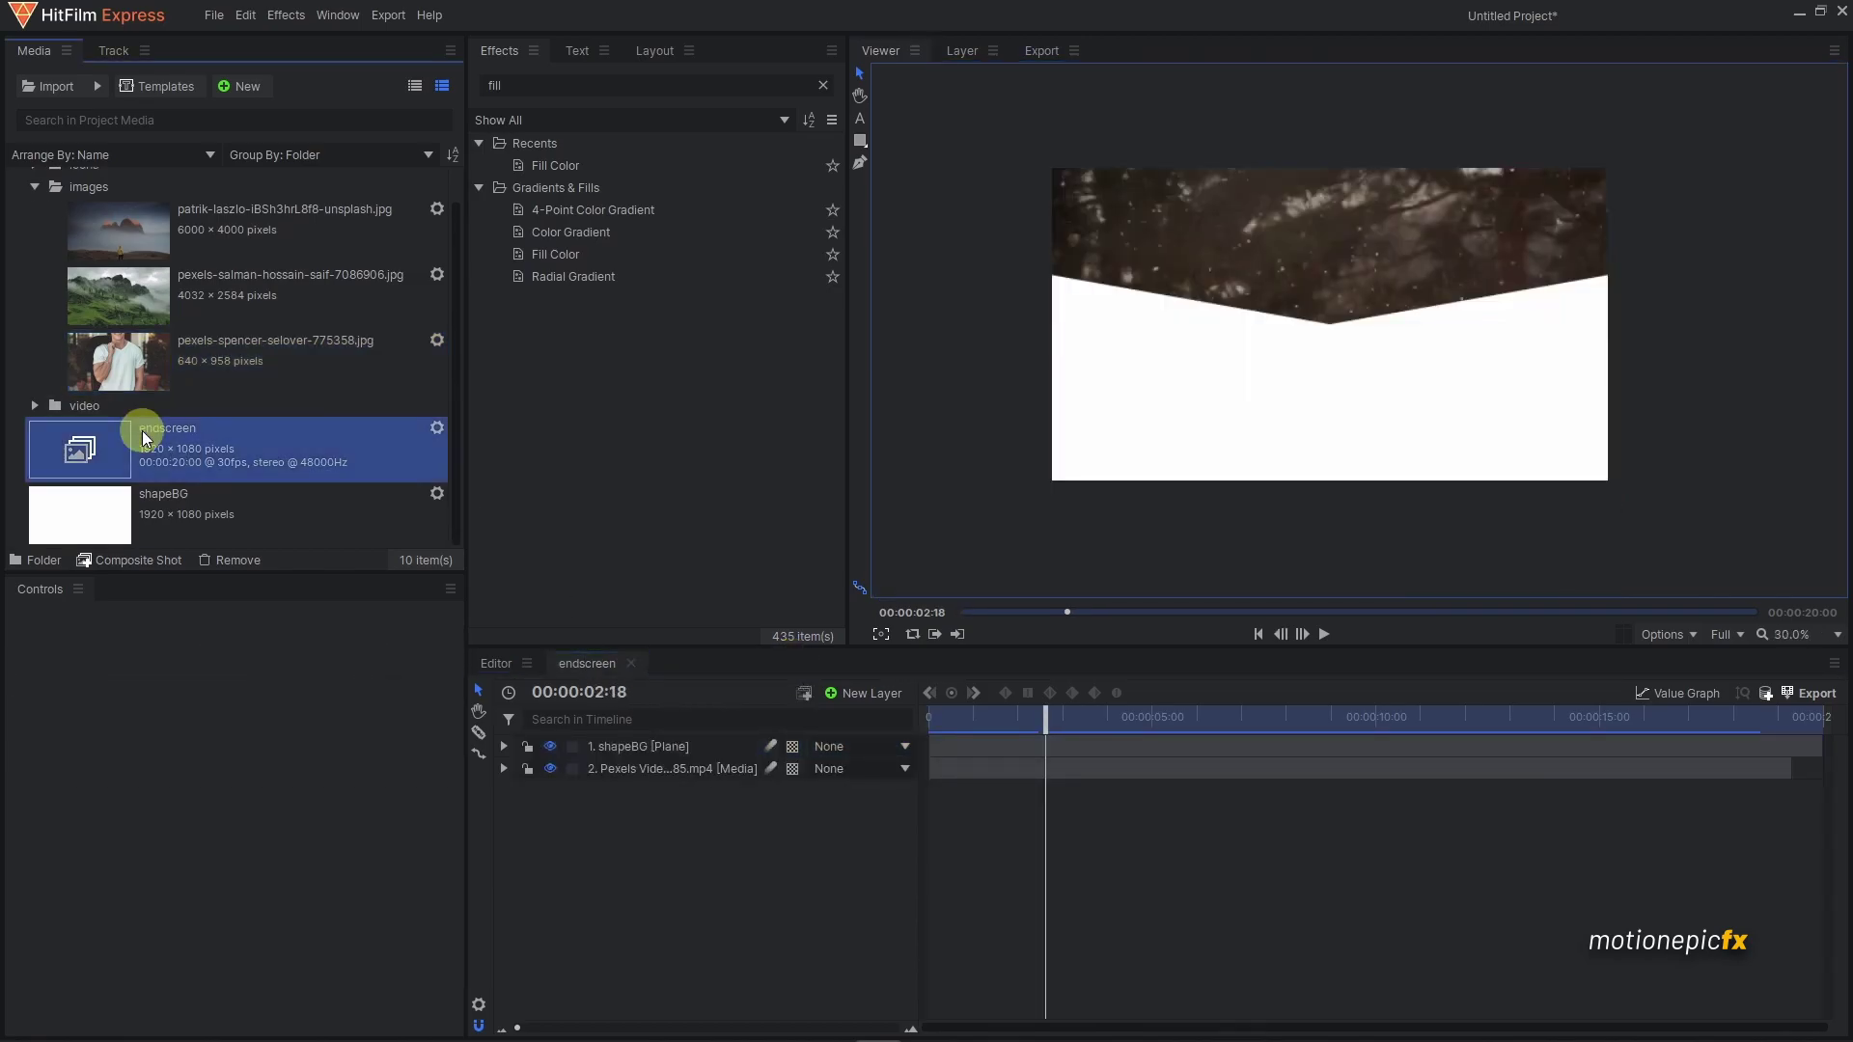
{"action": "scroll", "coordinate": [147, 457], "scroll_direction": "up", "scroll_amount": 1}
{"action": "scroll", "coordinate": [147, 456], "scroll_direction": "down", "scroll_amount": 1}
{"action": "left_click", "coordinate": [35, 405]}
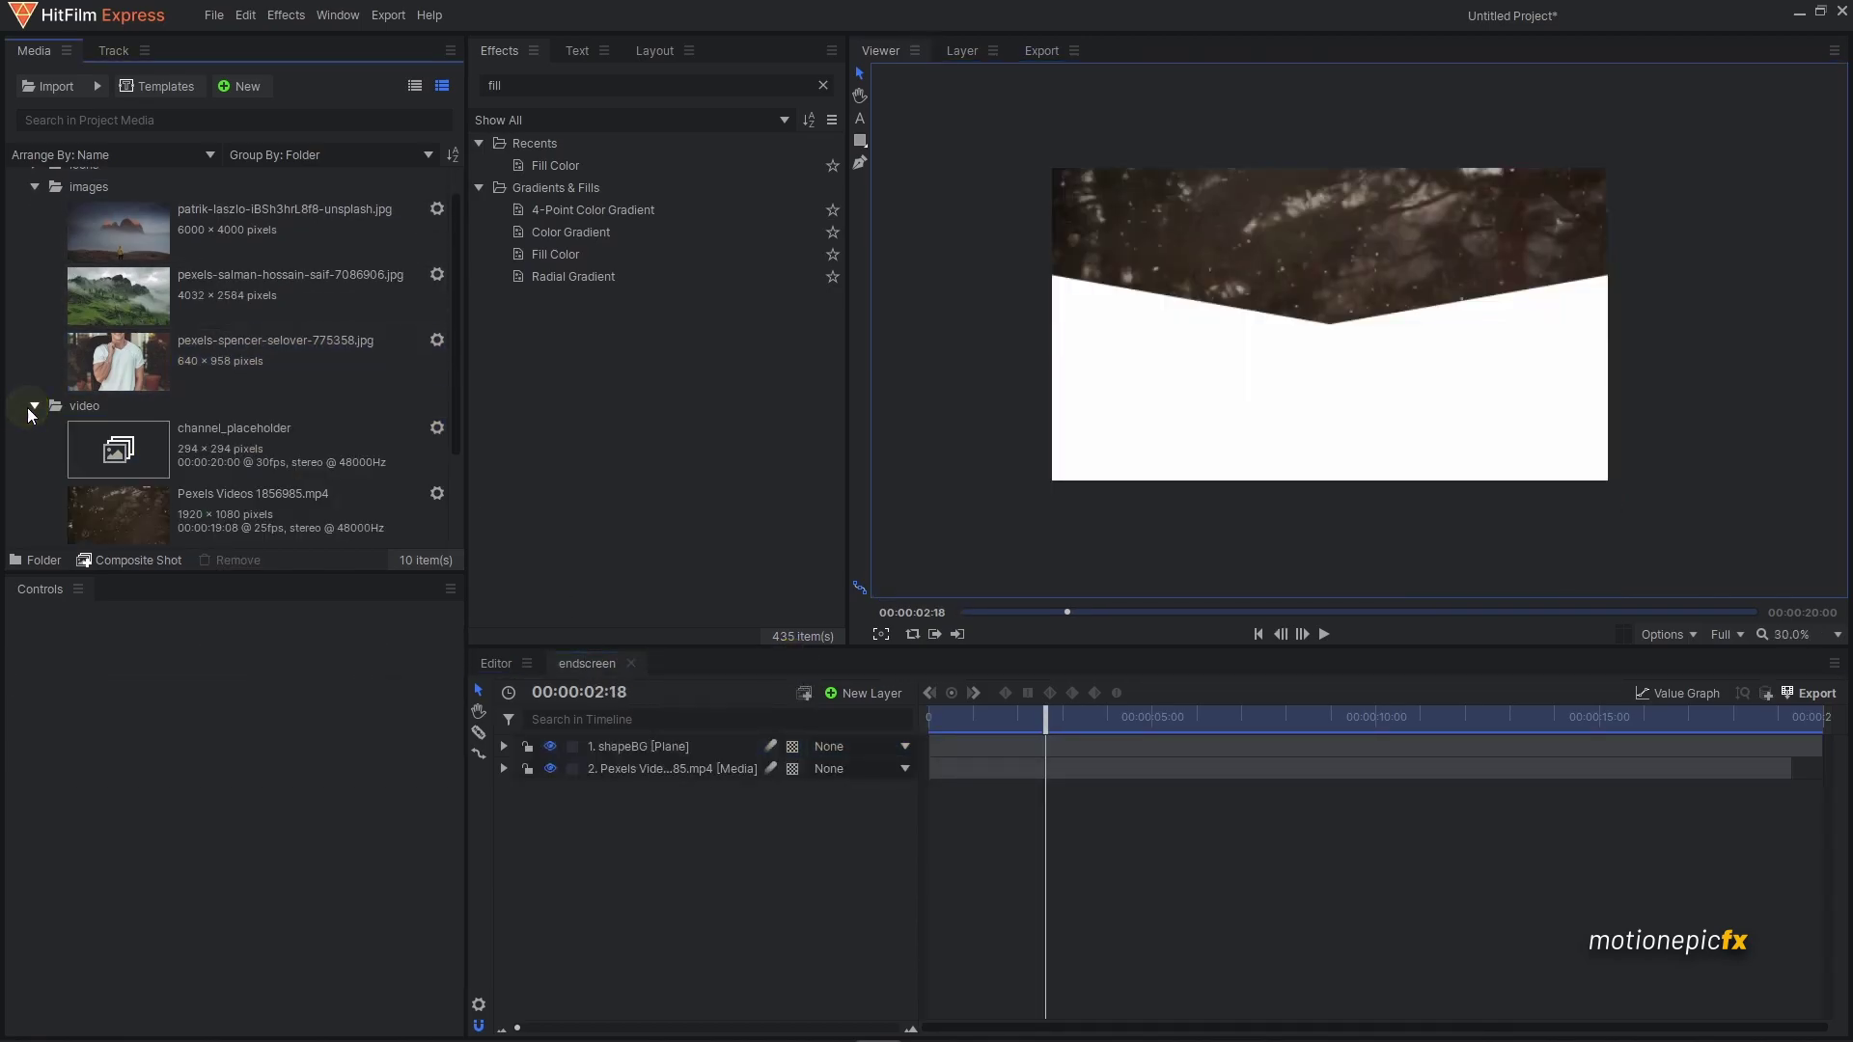
{"action": "scroll", "coordinate": [135, 444], "scroll_direction": "down", "scroll_amount": 3}
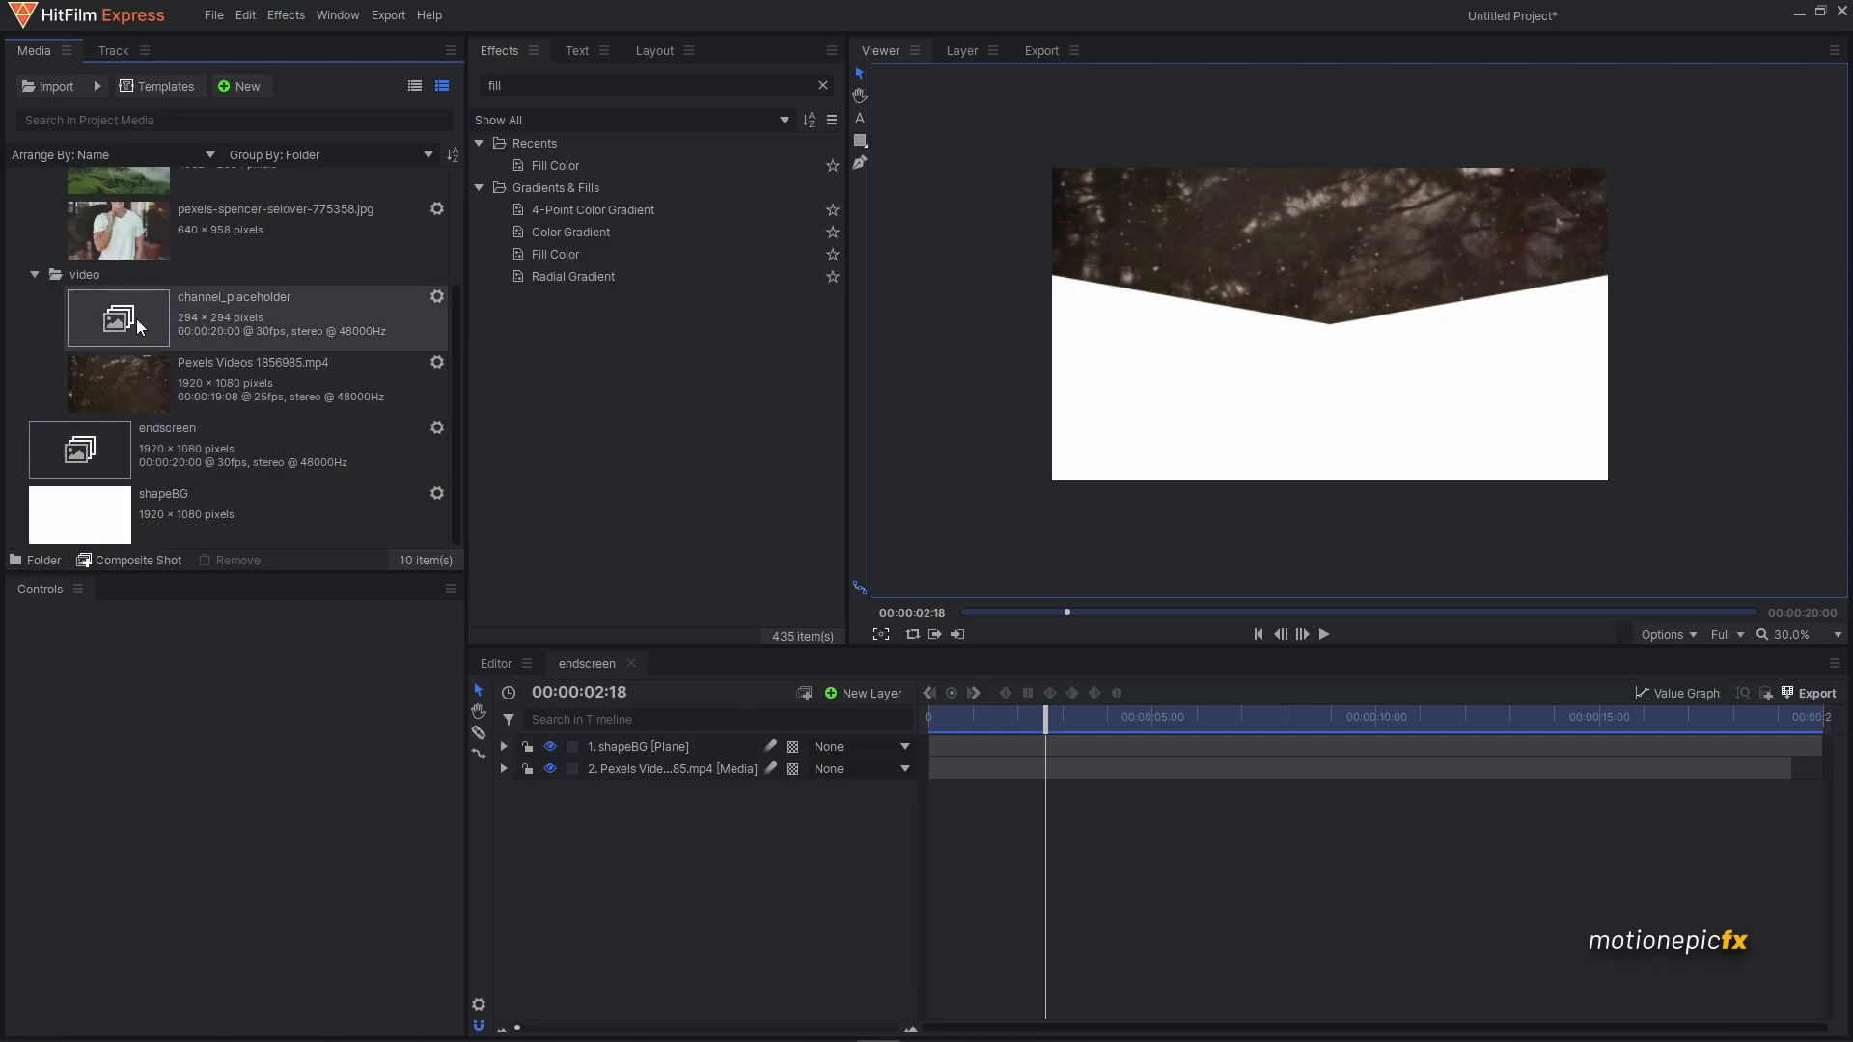
{"action": "left_click_drag", "start_coordinate": [115, 319], "coordinate": [20, 426]}
{"action": "left_click", "coordinate": [35, 244]}
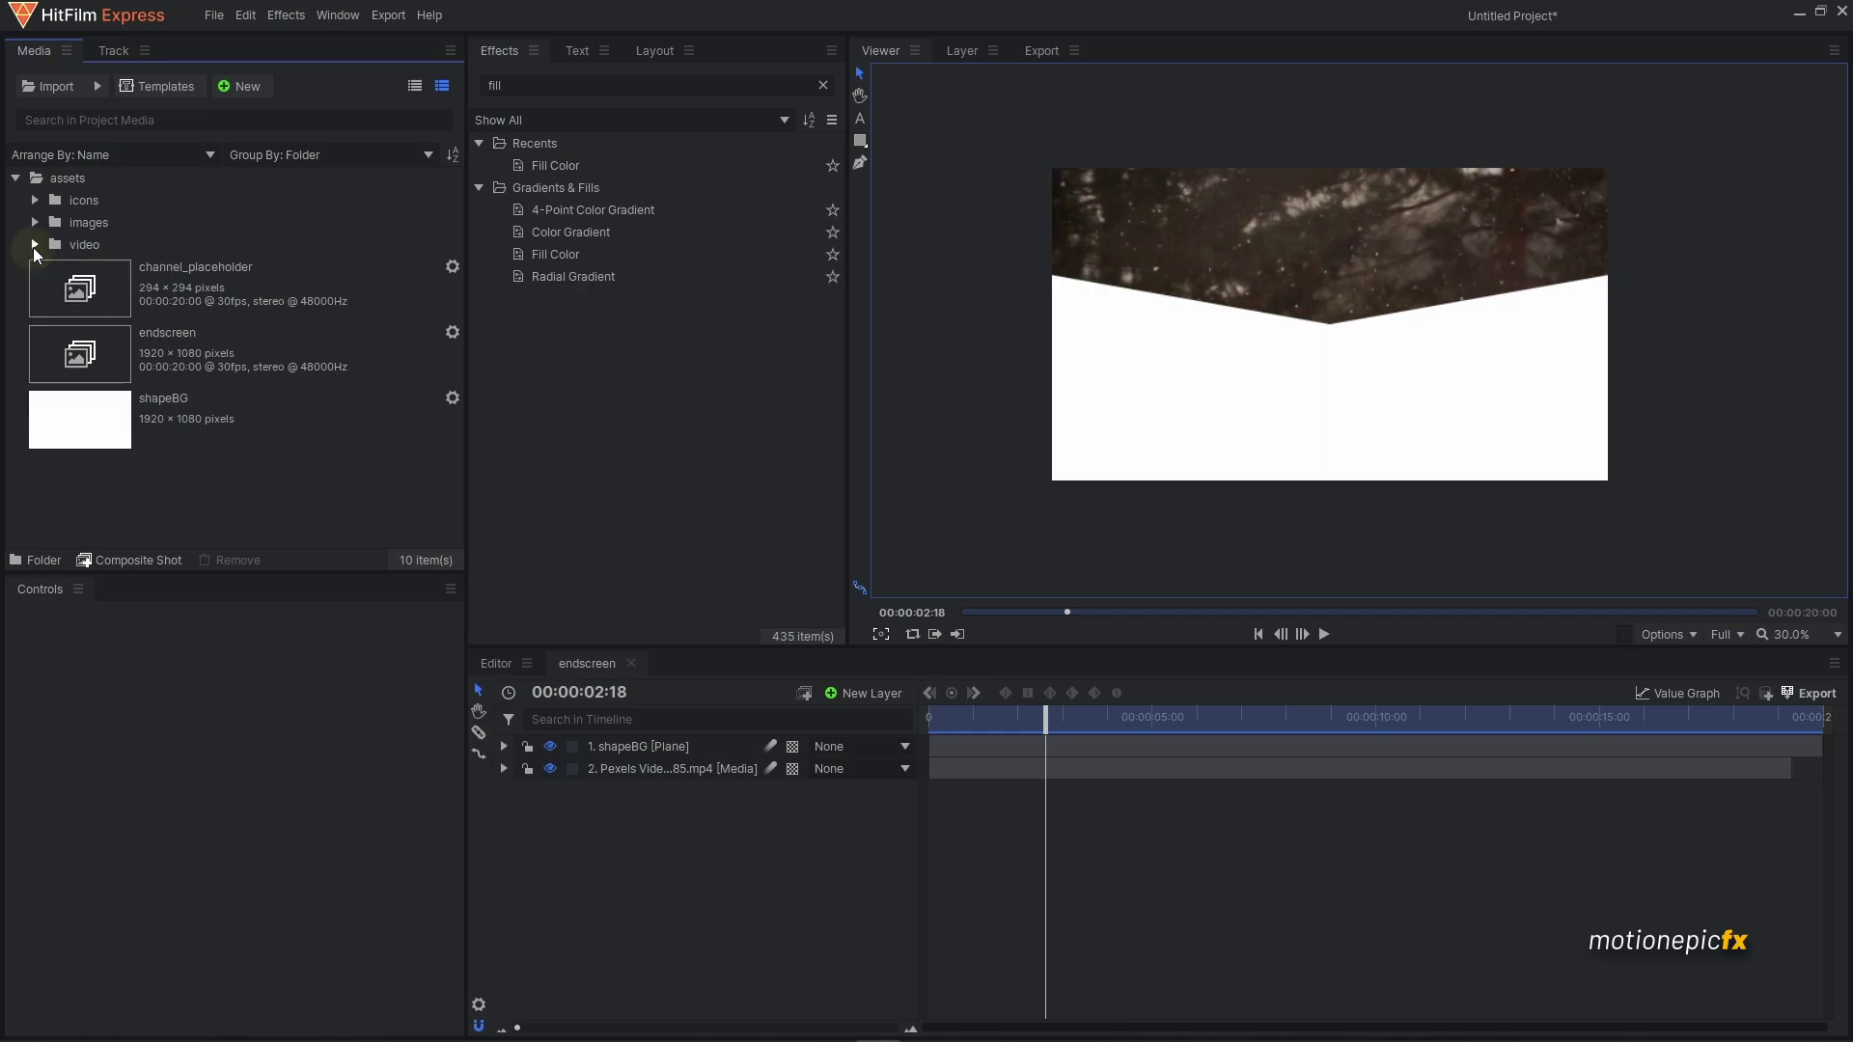
- Add channel_placeholder to the endscreen composite as the top layer, above shapeBG
{"action": "left_click", "coordinate": [97, 287]}
{"action": "left_click_drag", "start_coordinate": [155, 280], "coordinate": [681, 751]}
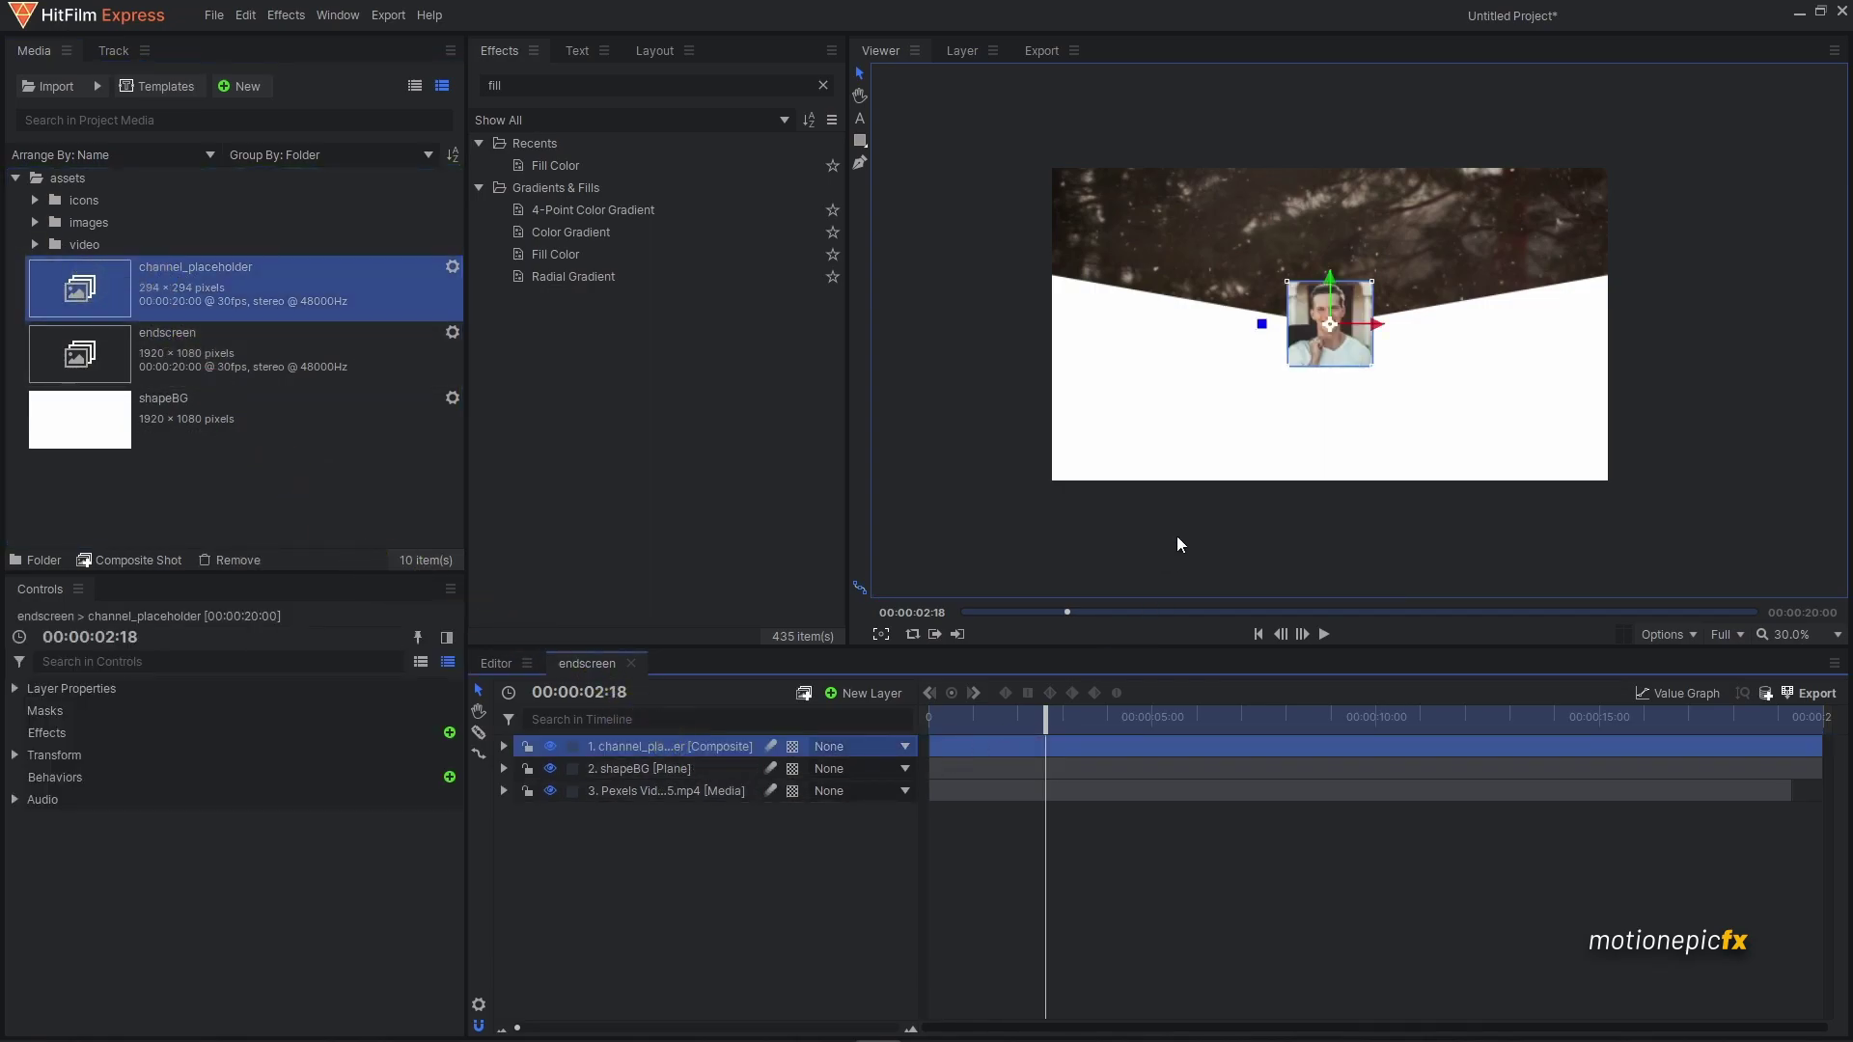
{"action": "scroll", "coordinate": [1346, 327], "scroll_direction": "up", "scroll_amount": 1}
{"action": "scroll", "coordinate": [1346, 327], "scroll_direction": "up", "scroll_amount": 2}
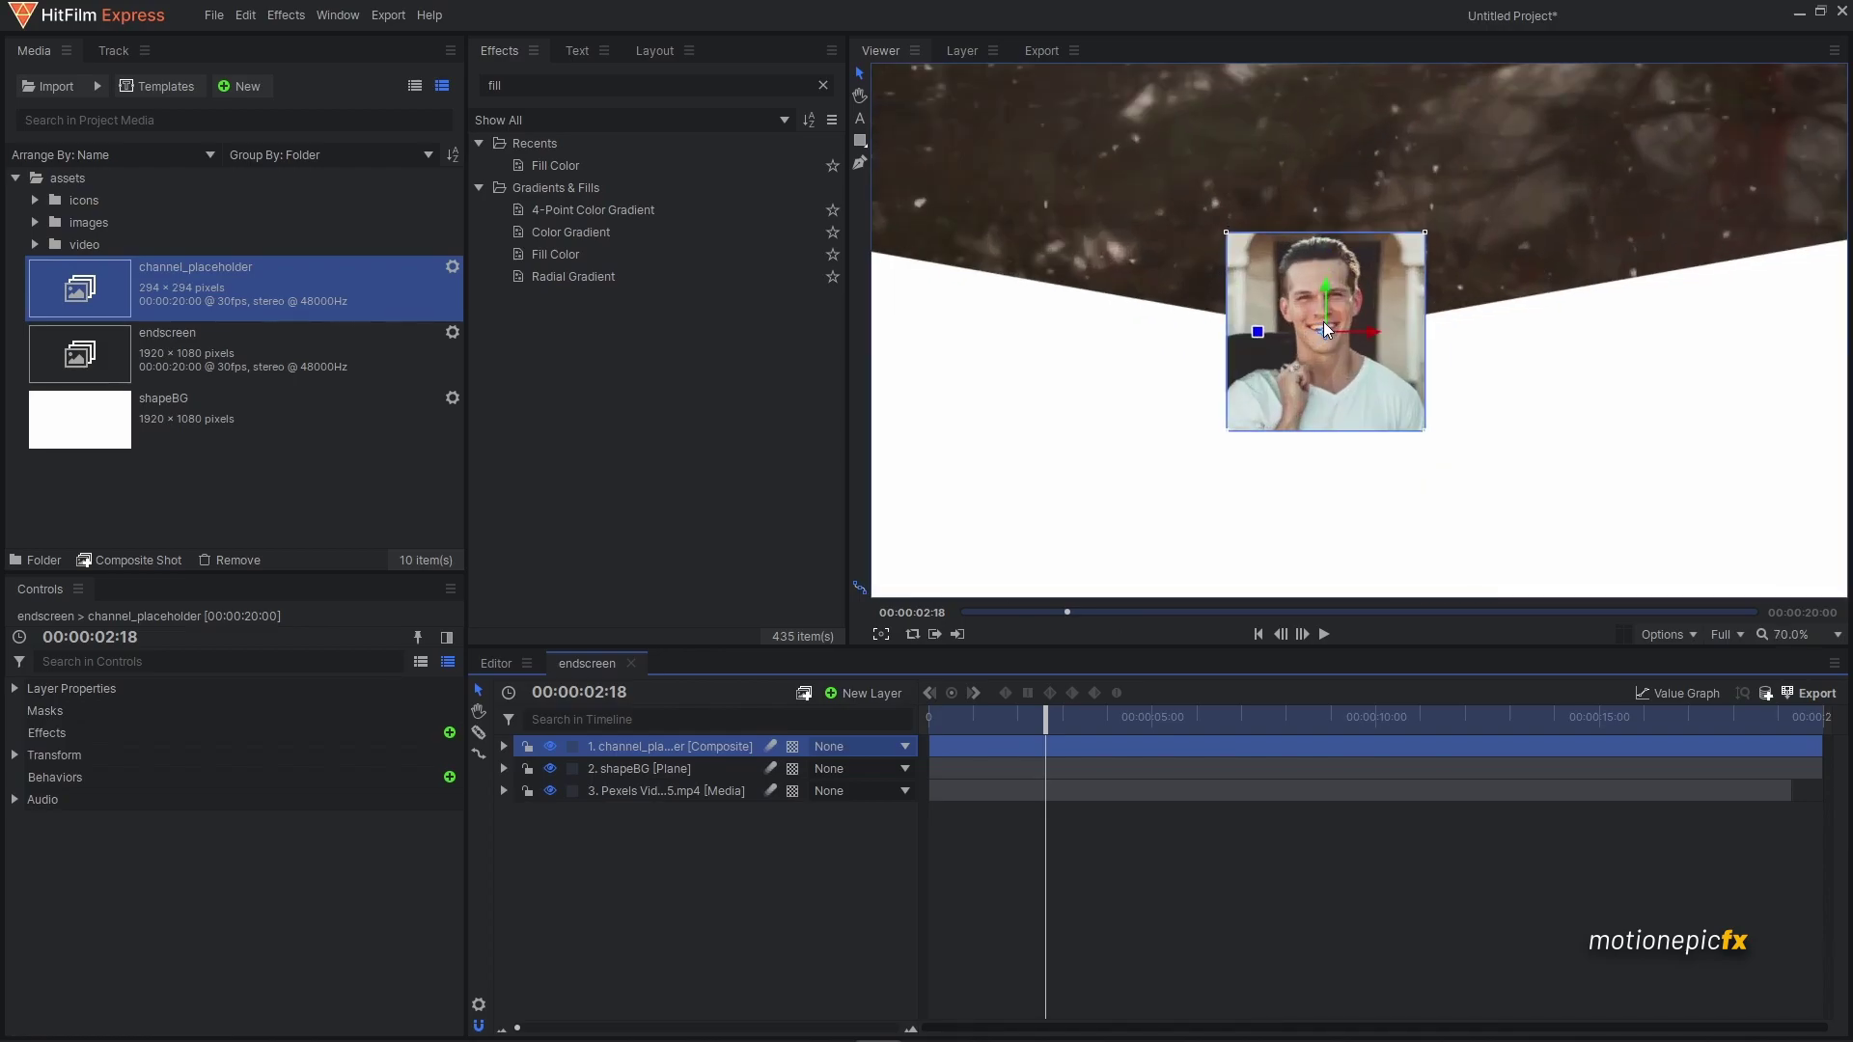
{"action": "scroll", "coordinate": [1327, 330], "scroll_direction": "up", "scroll_amount": 1}
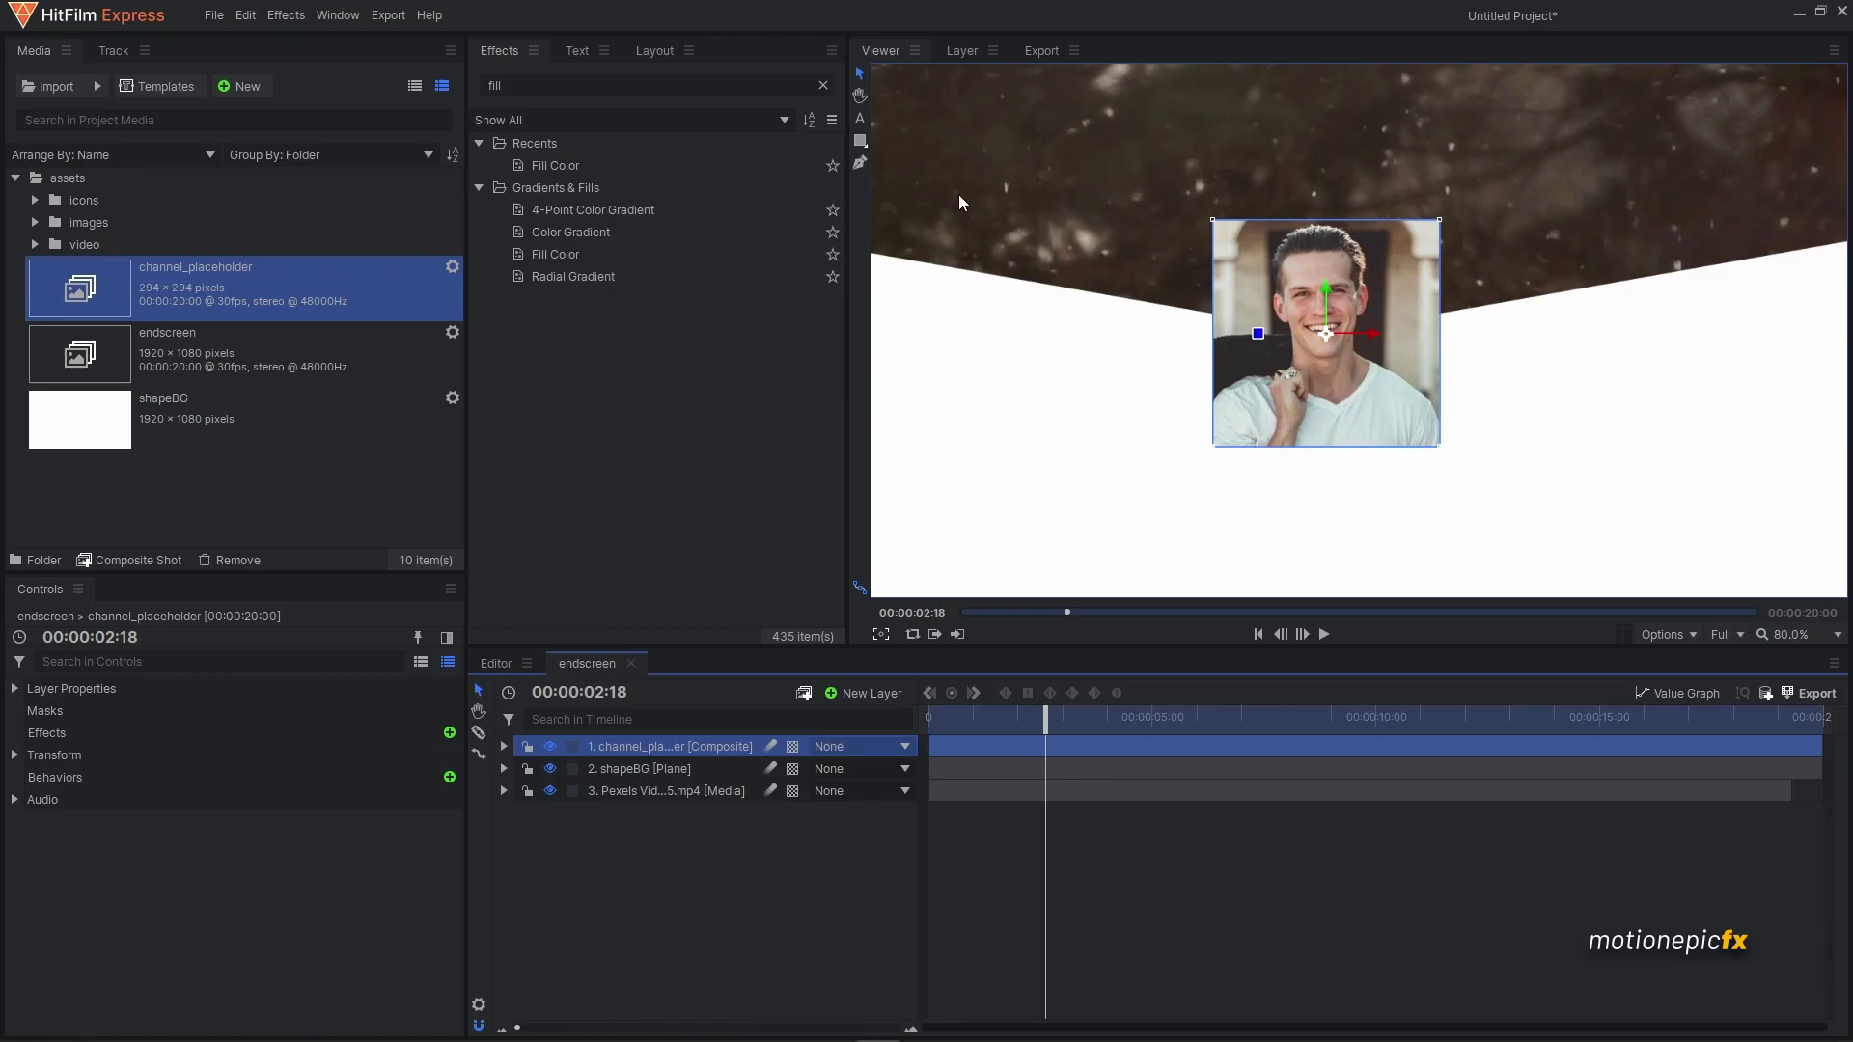
- Apply an Ellipse Mask that fills the channel_placeholder layer to crop the portrait into a circle
{"action": "left_click", "coordinate": [861, 125]}
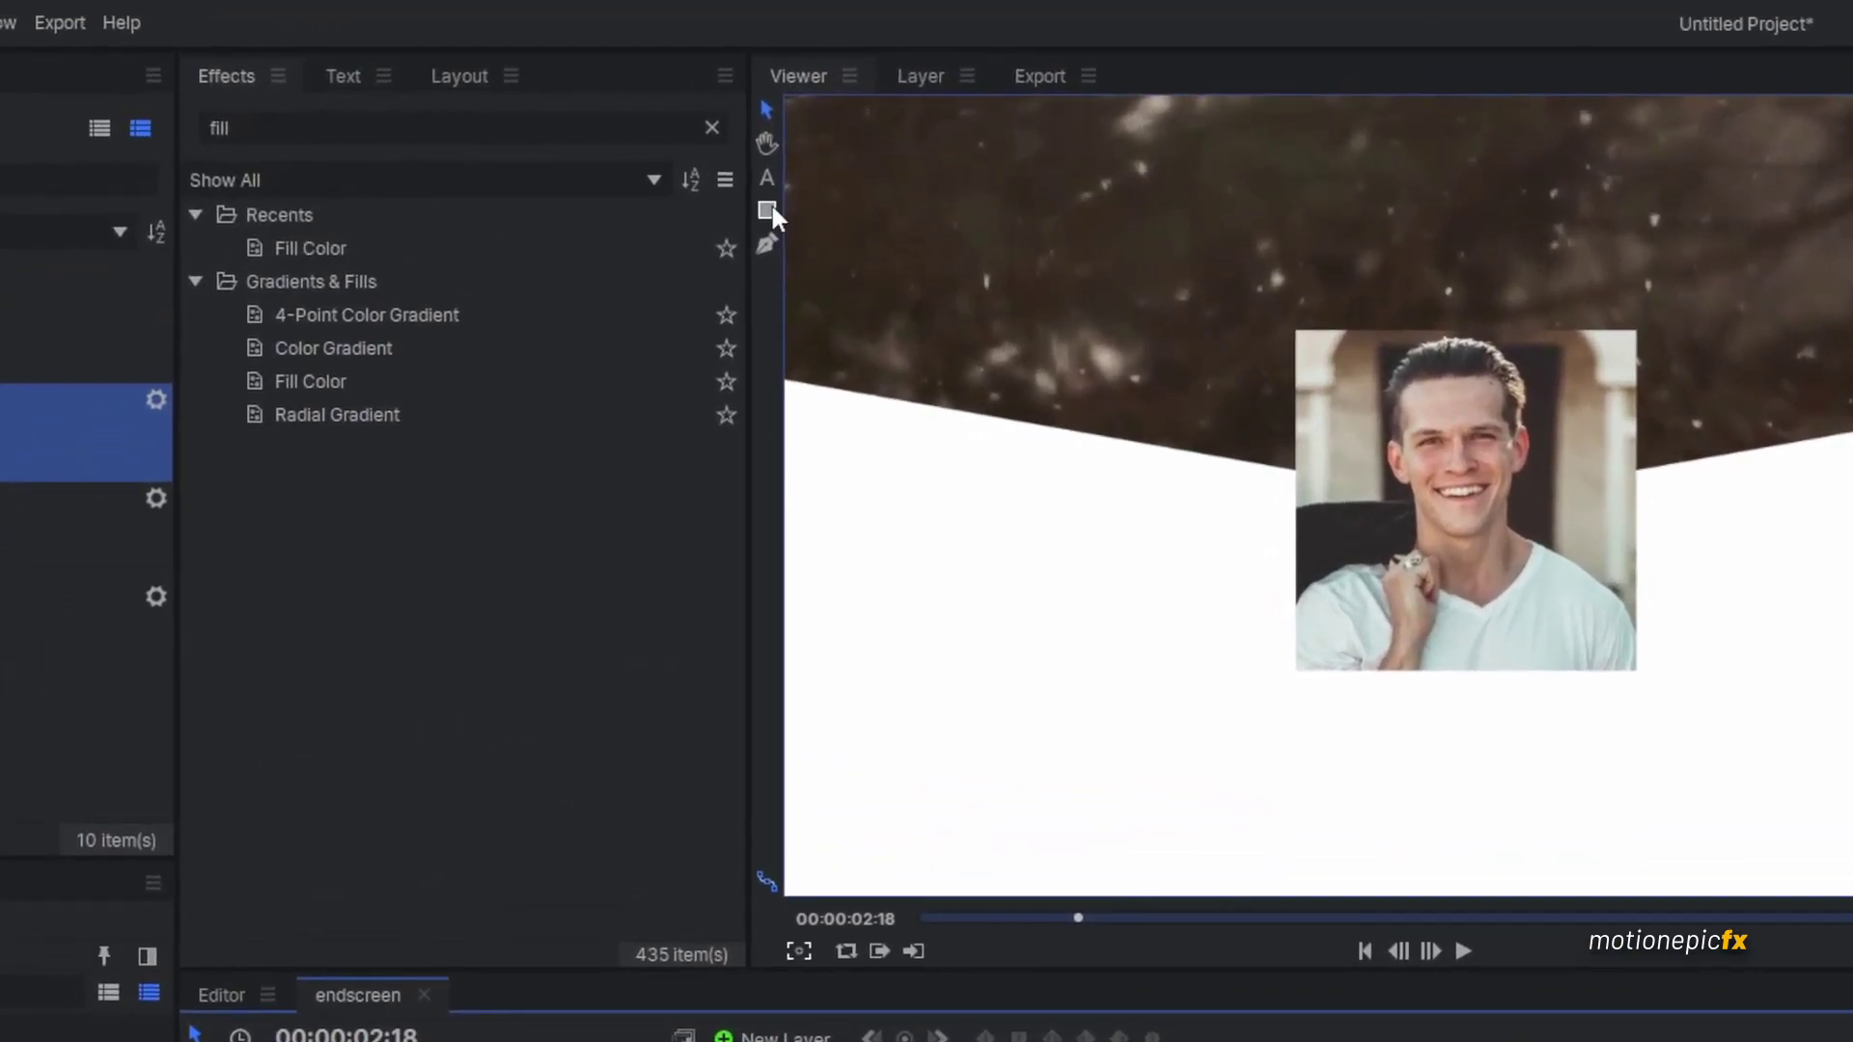
{"action": "left_click", "coordinate": [772, 209]}
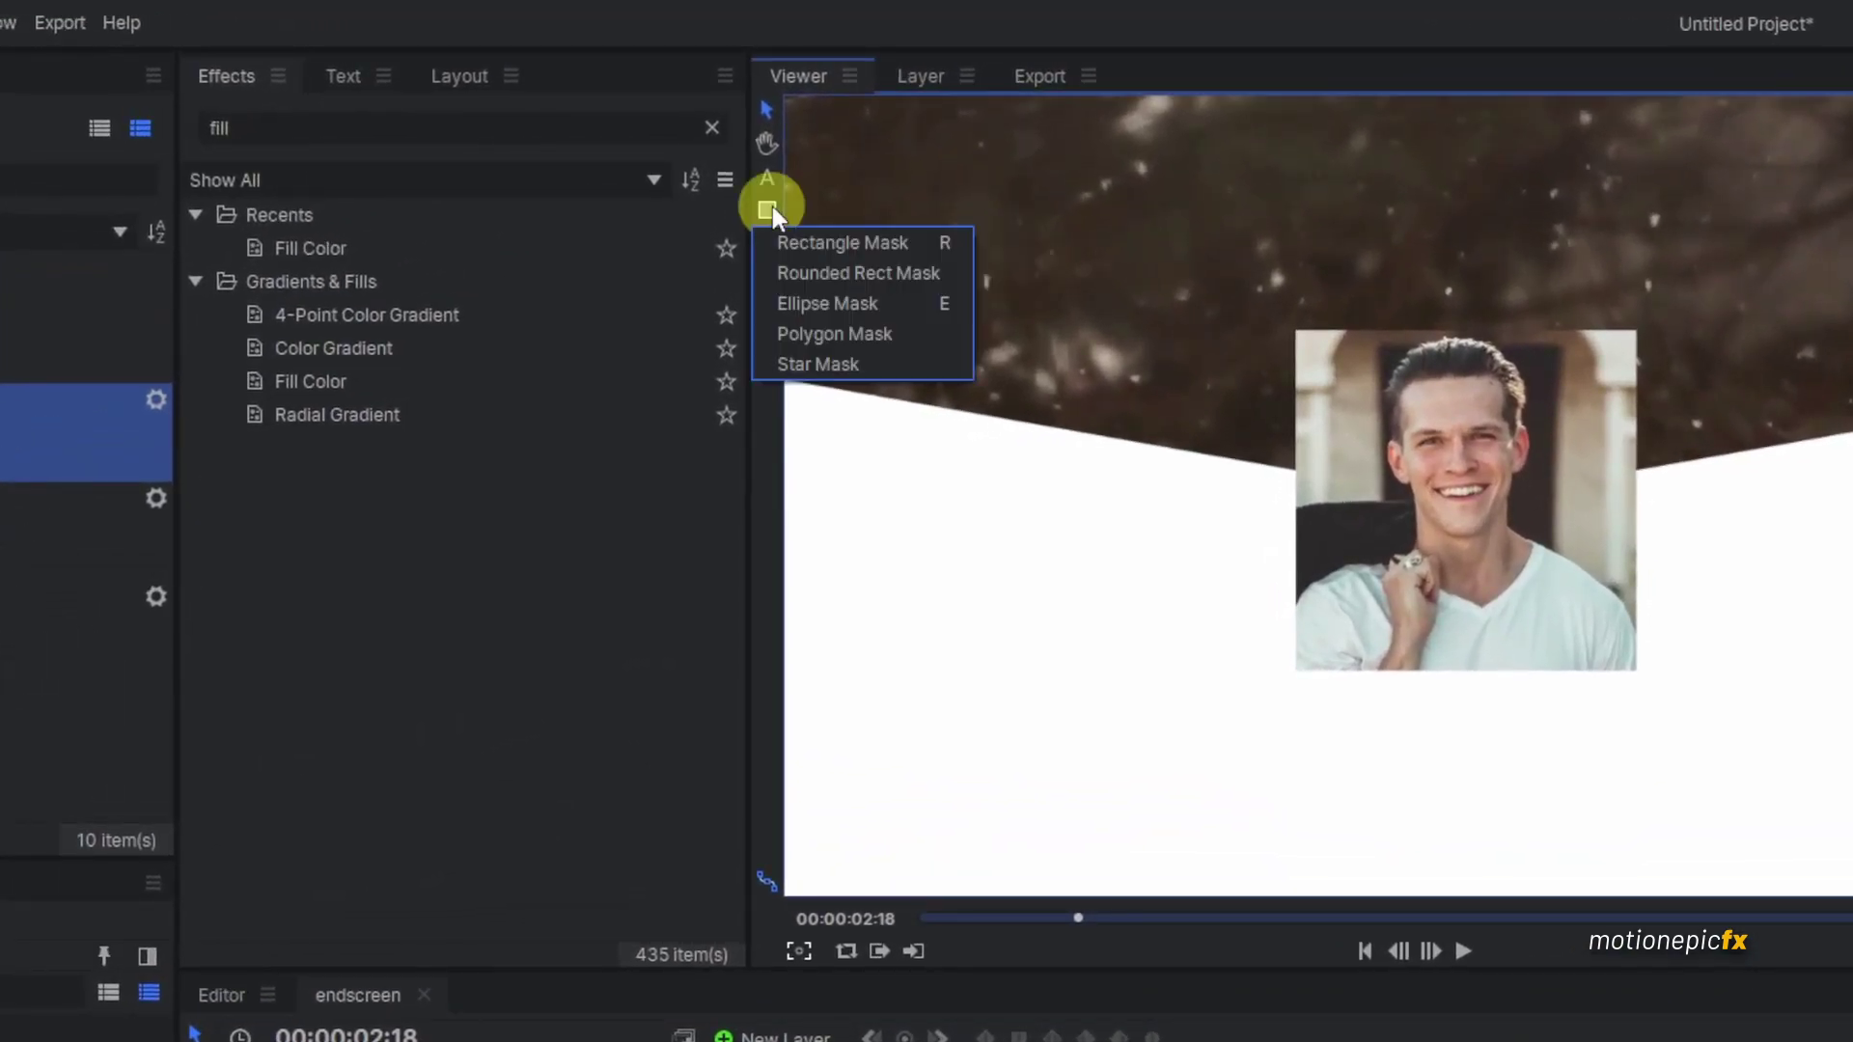
{"action": "left_click", "coordinate": [837, 303]}
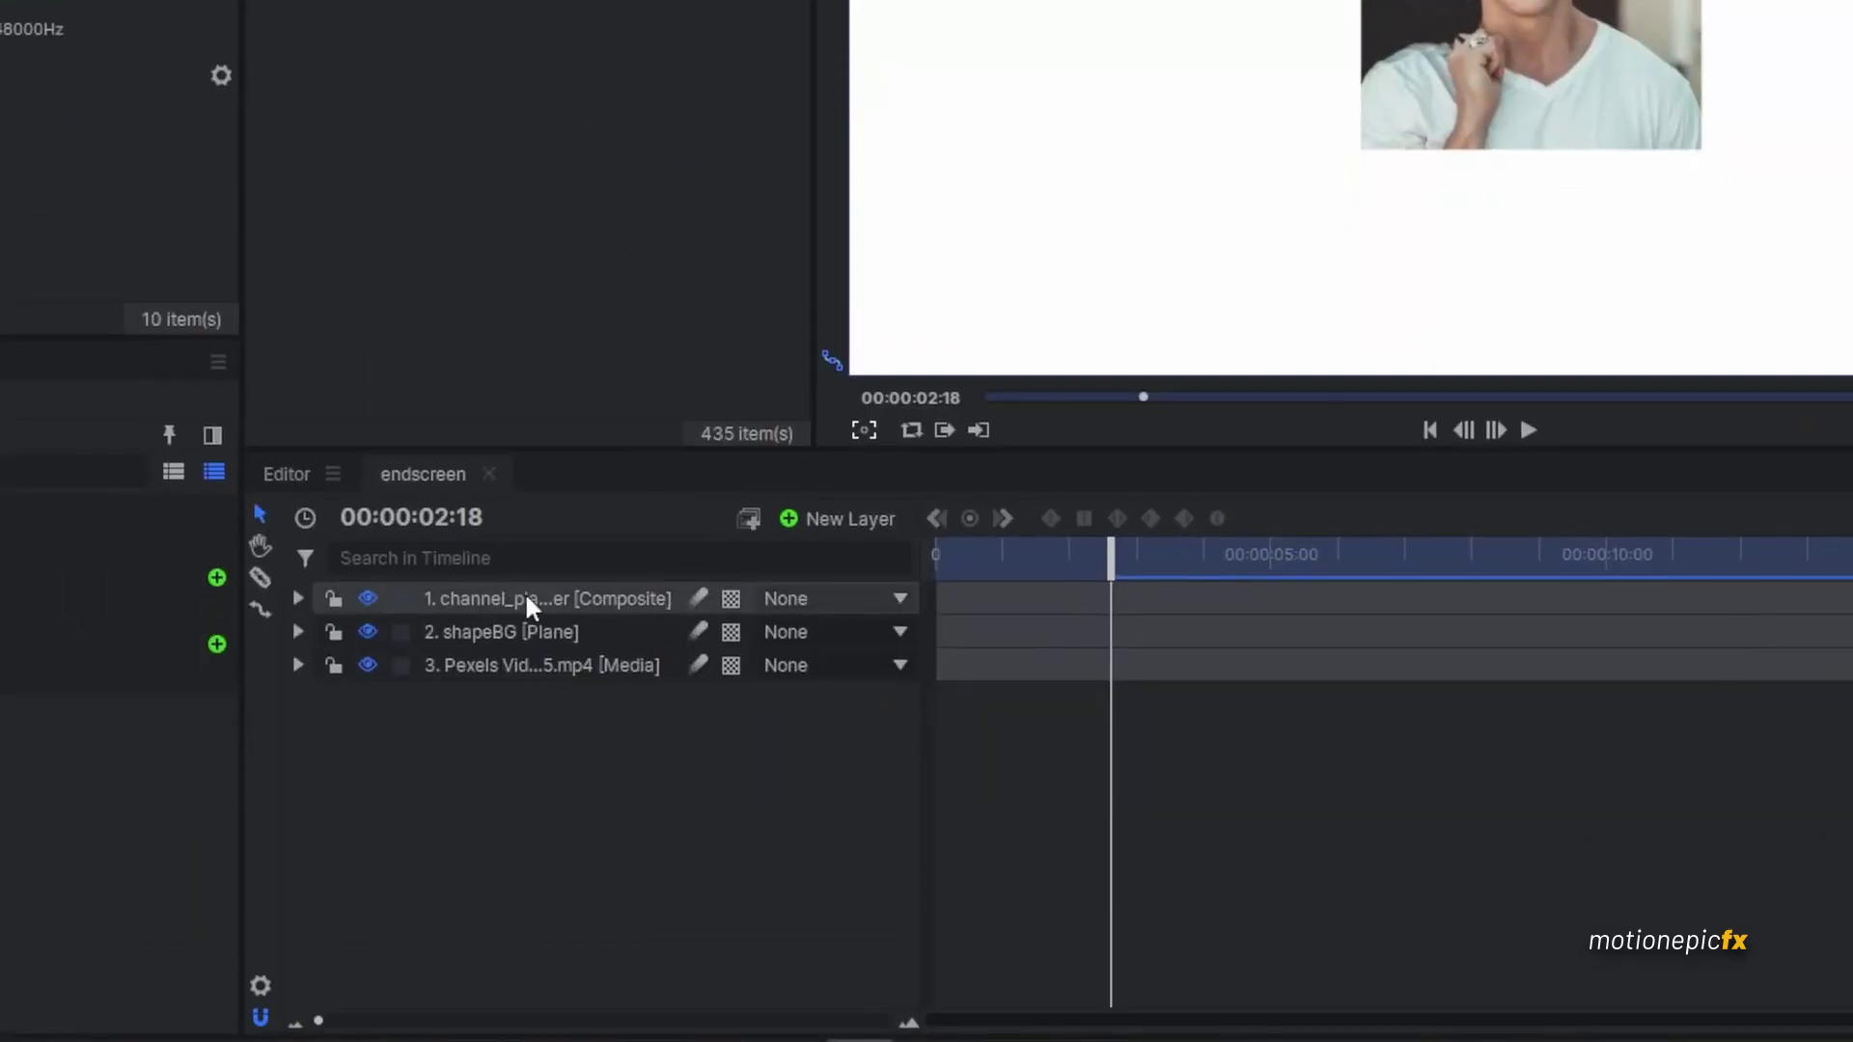
{"action": "left_click", "coordinate": [525, 596]}
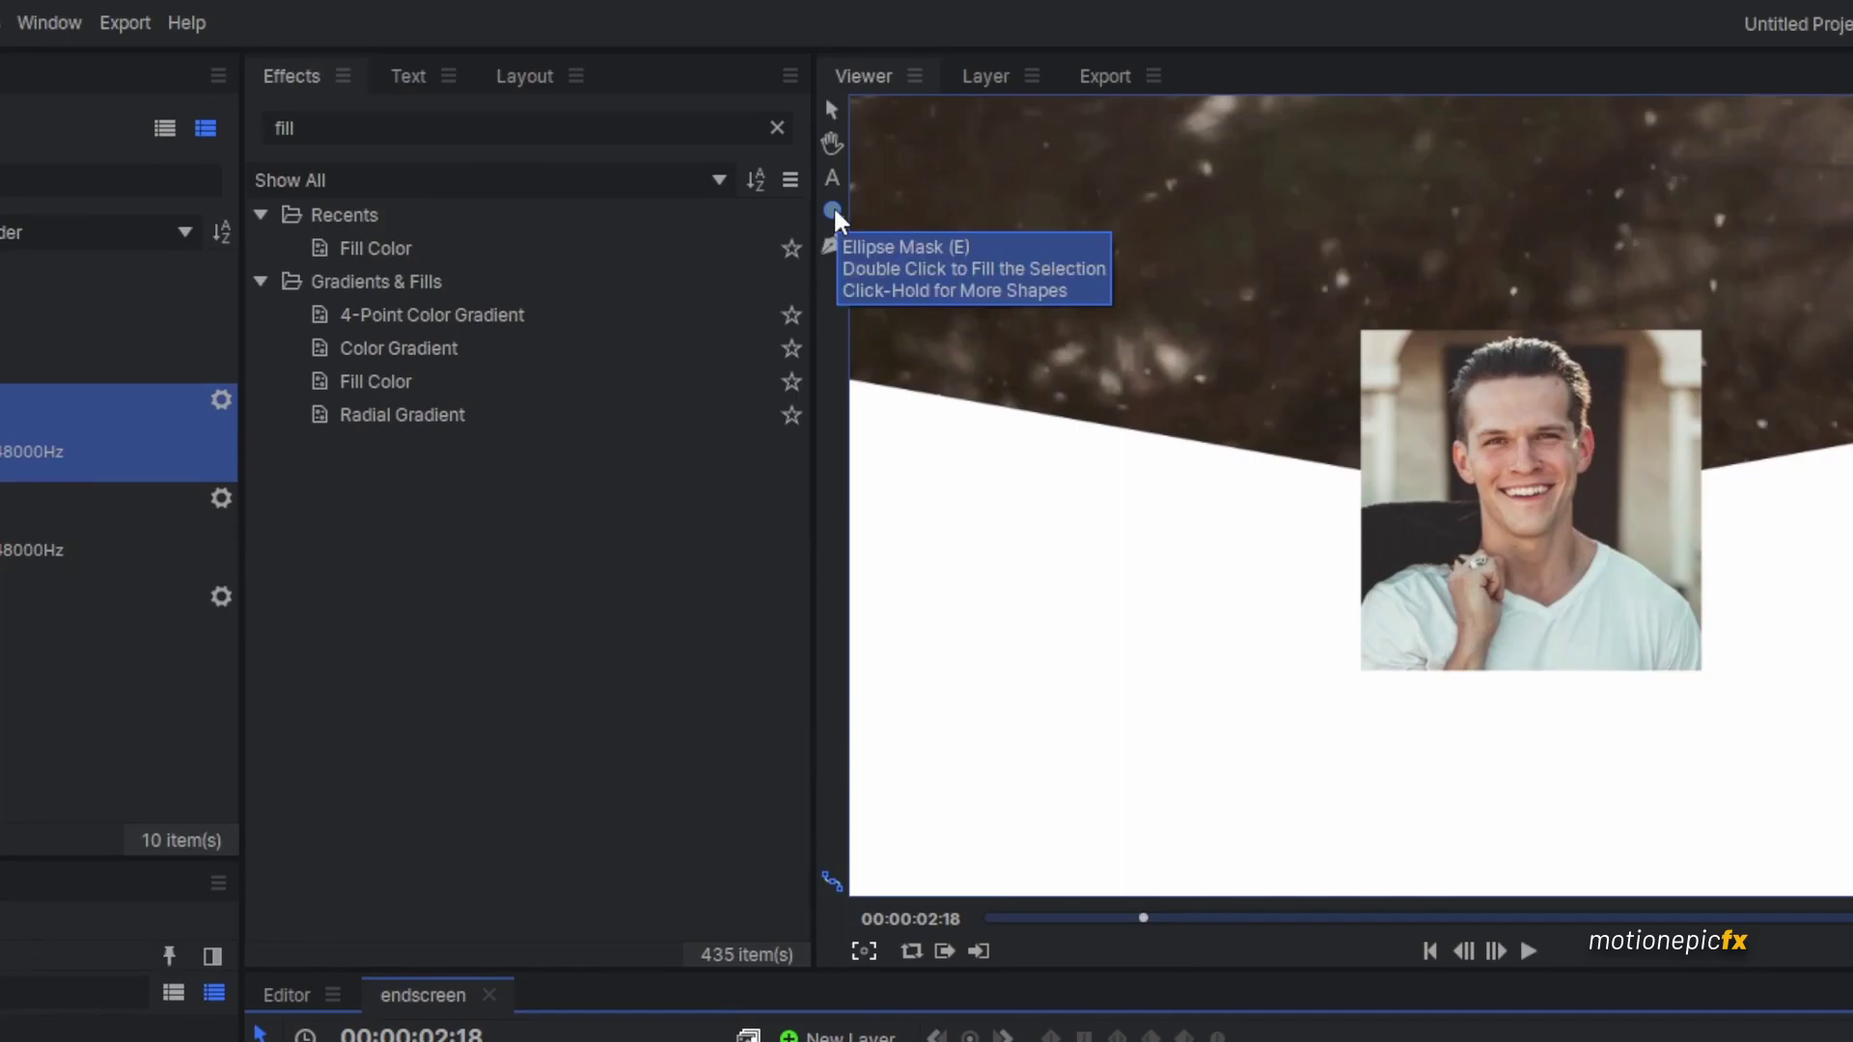
{"action": "double_click", "coordinate": [833, 210]}
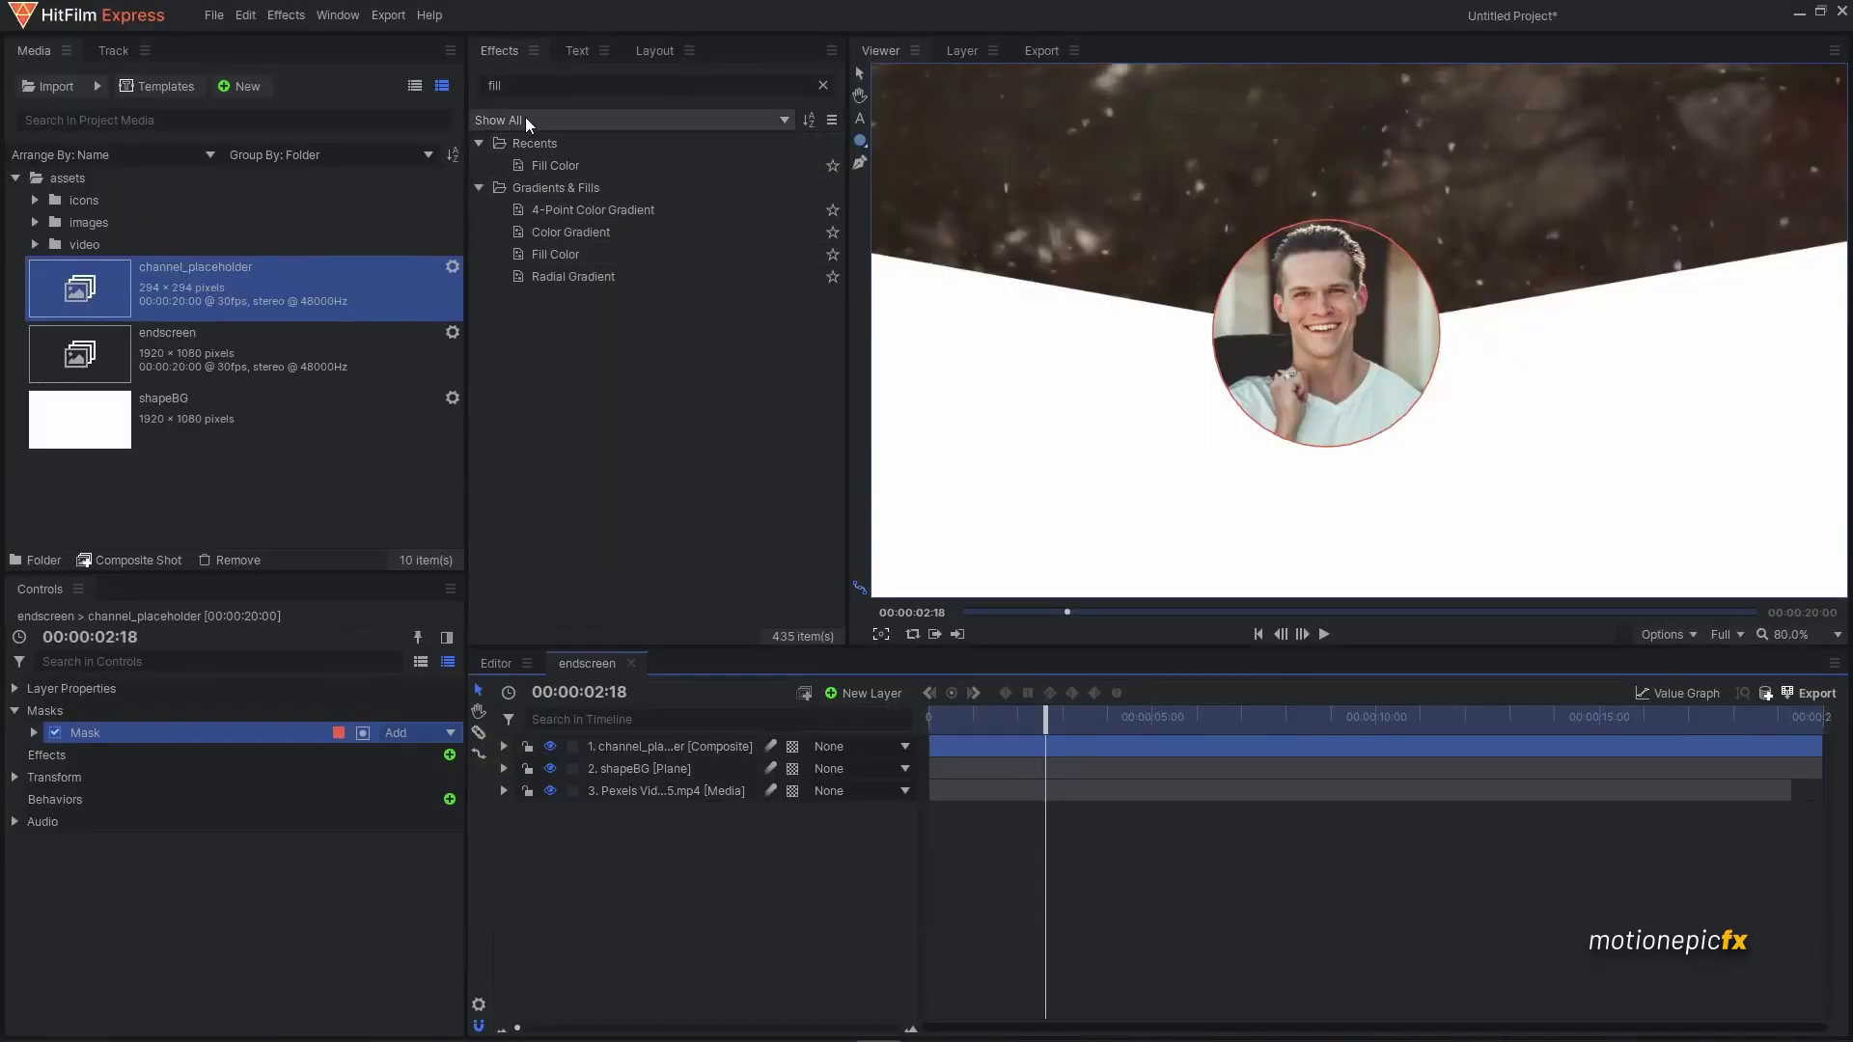
- Add a Drop Shadow effect to the channel_placeholder layer and increase its penumbra for a soft shadow
{"action": "double_click", "coordinate": [529, 85]}
{"action": "type", "text": "drop"}
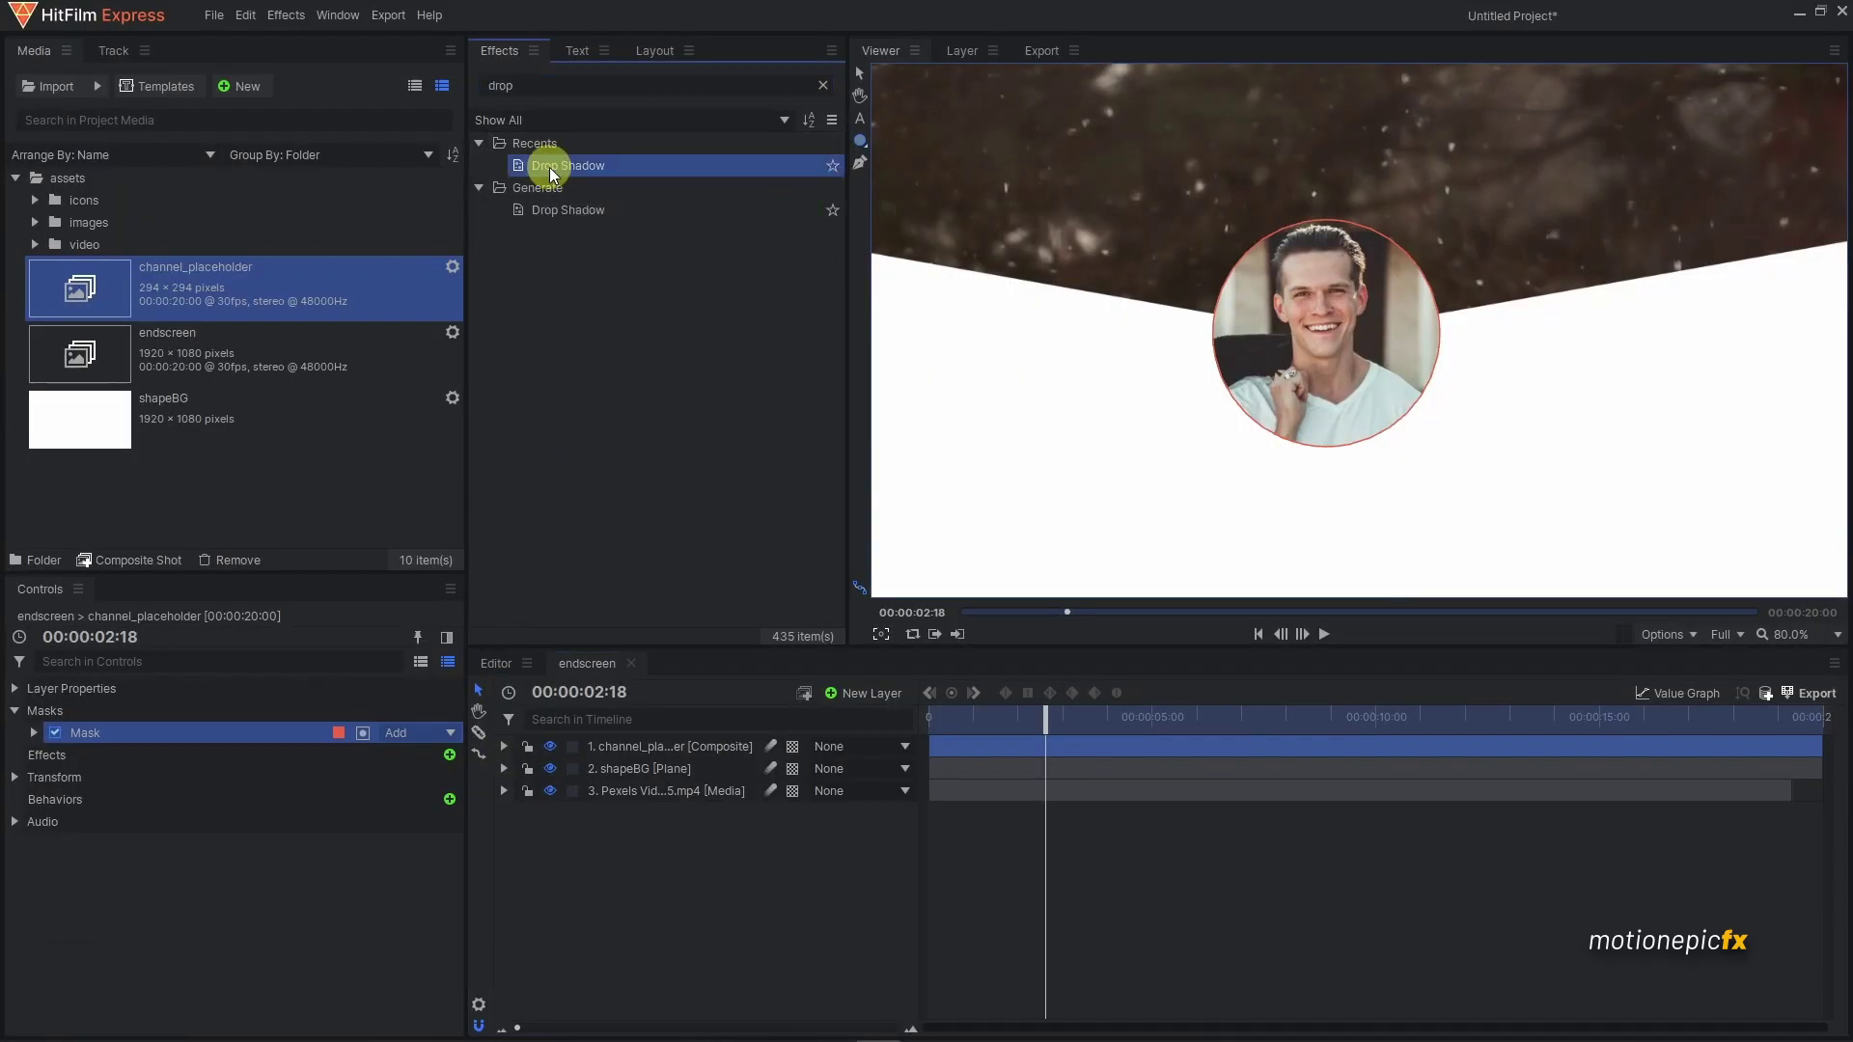
{"action": "left_click_drag", "start_coordinate": [538, 165], "coordinate": [641, 751]}
{"action": "left_click", "coordinate": [542, 835]}
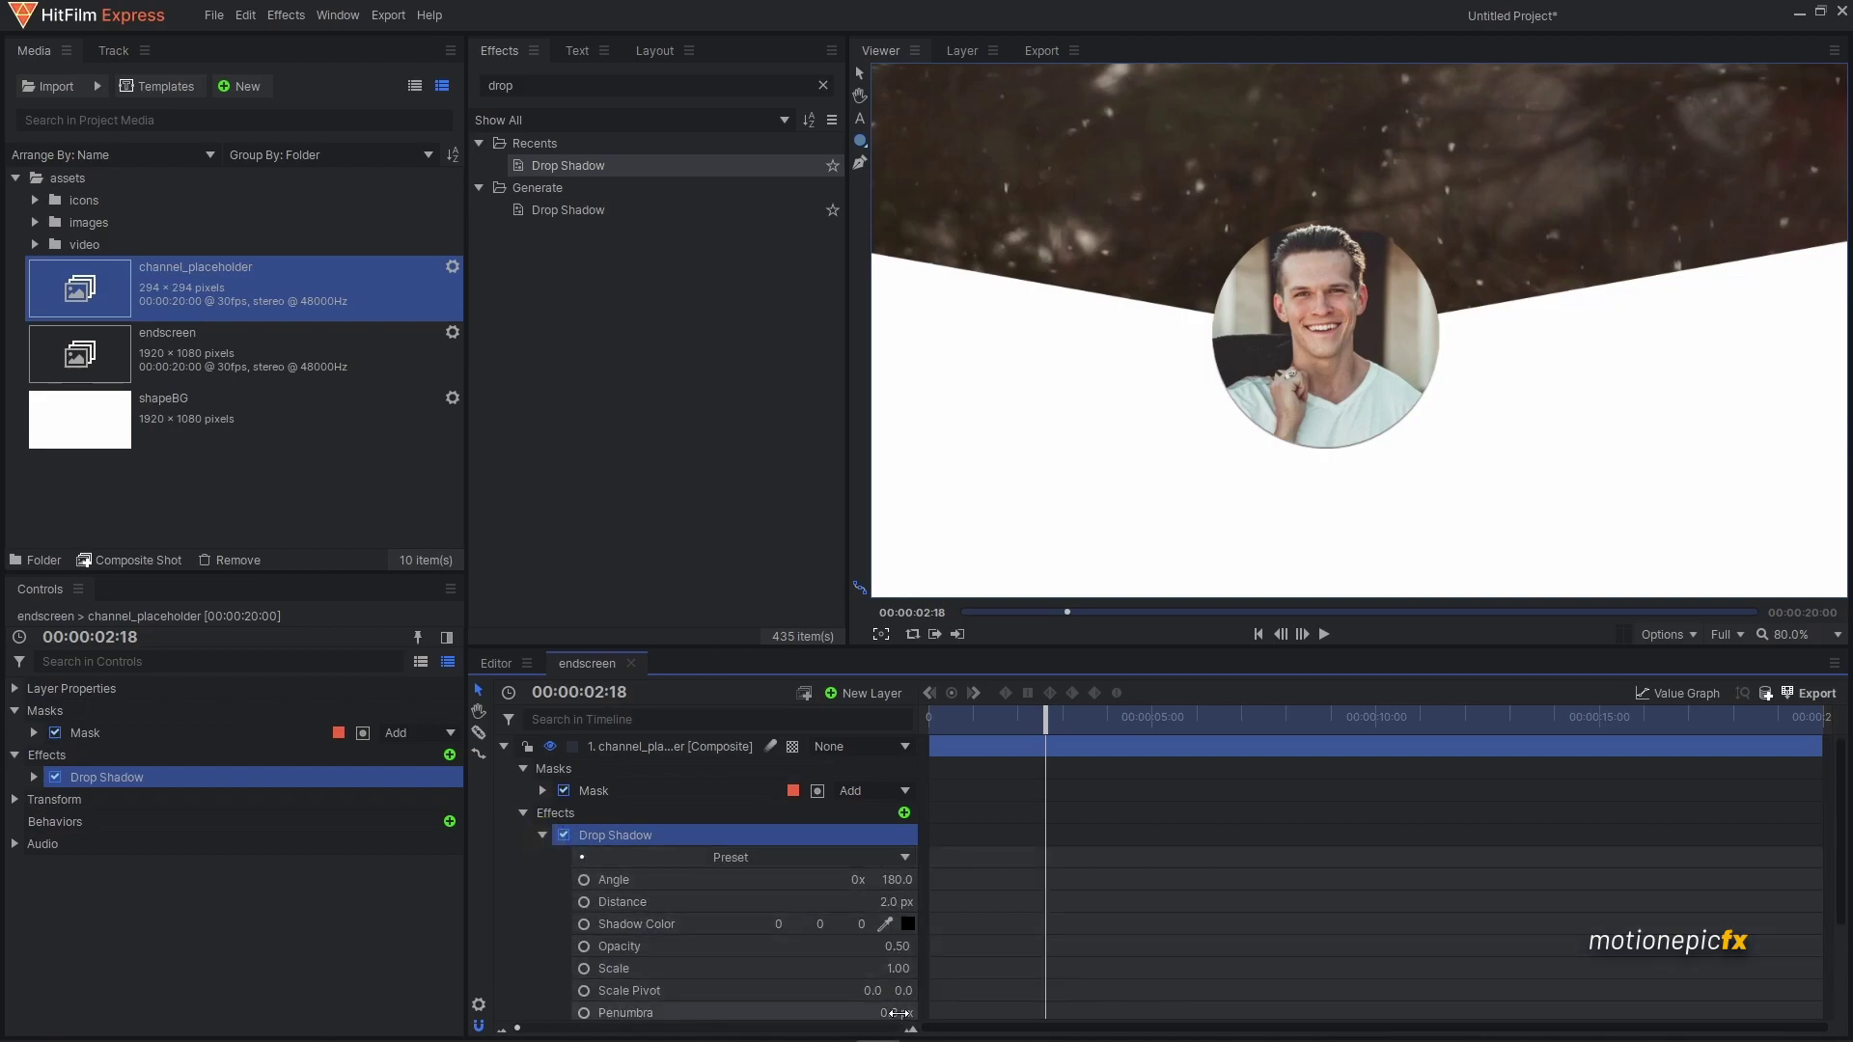
{"action": "left_click_drag", "start_coordinate": [894, 1013], "coordinate": [891, 1008]}
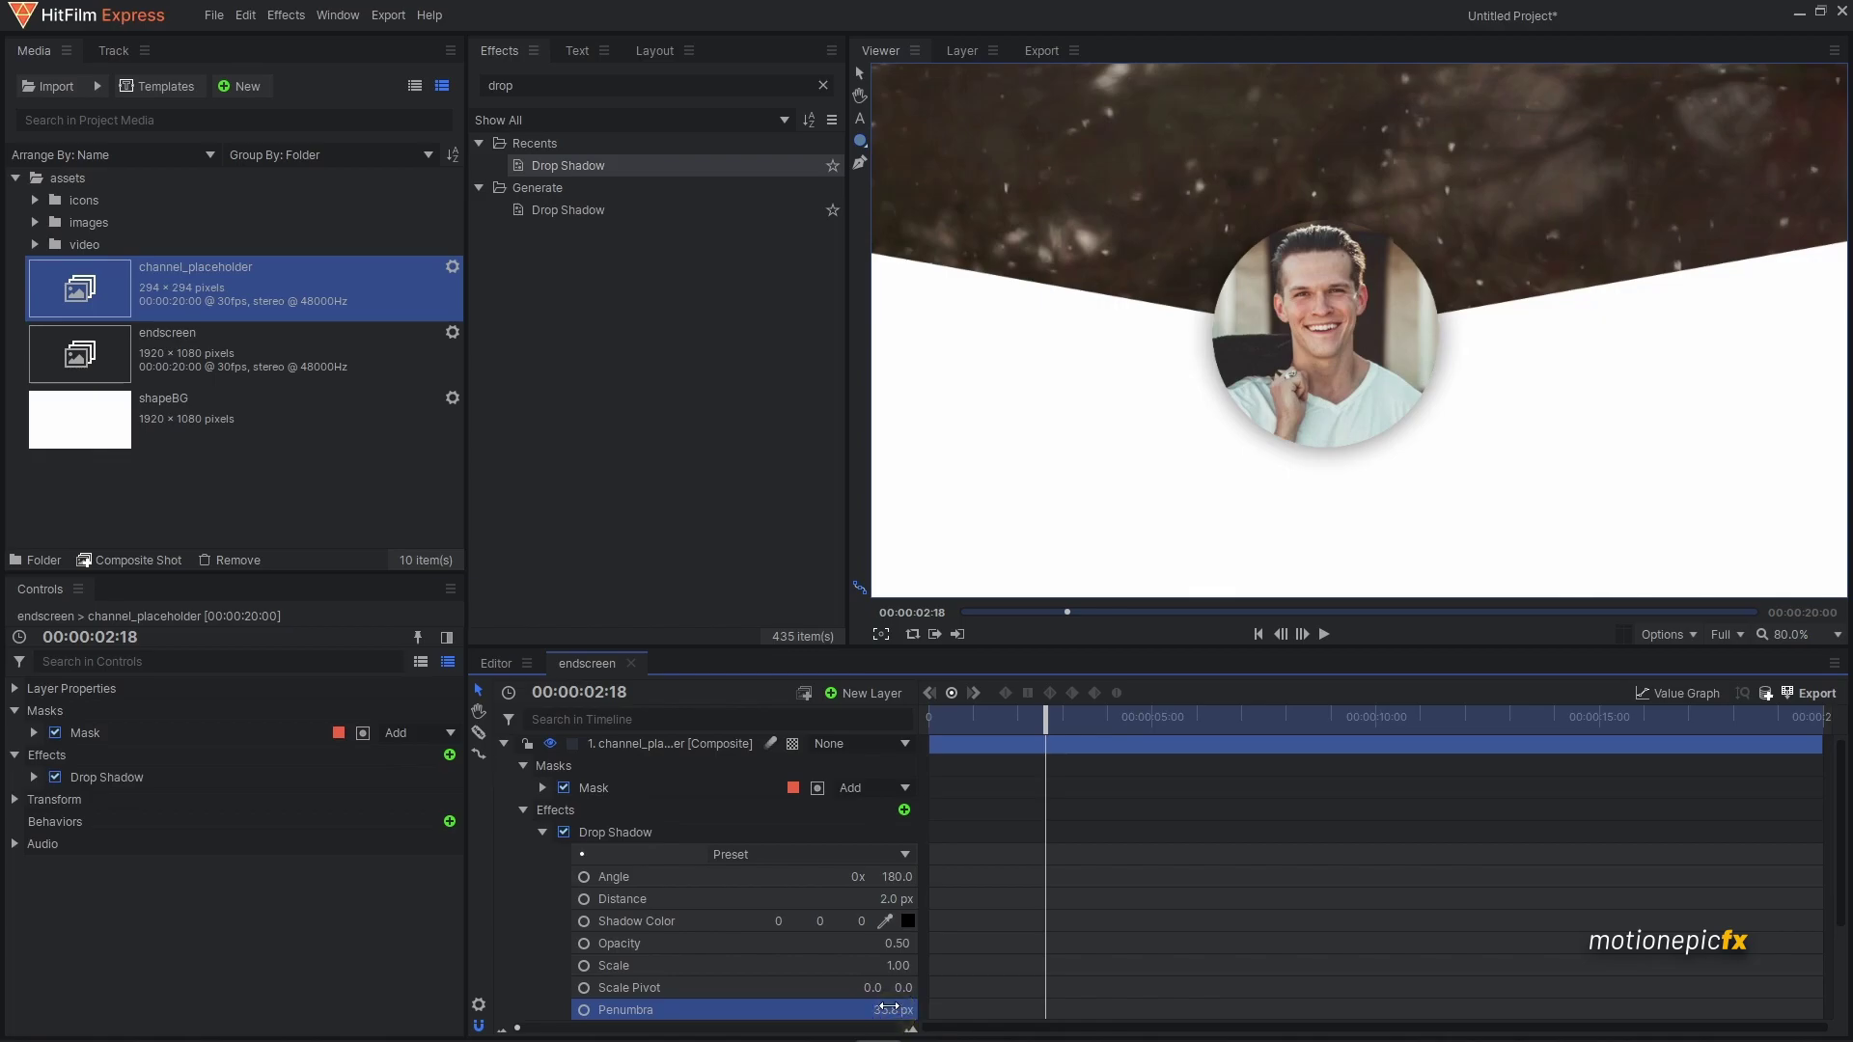
{"action": "left_click", "coordinate": [599, 869]}
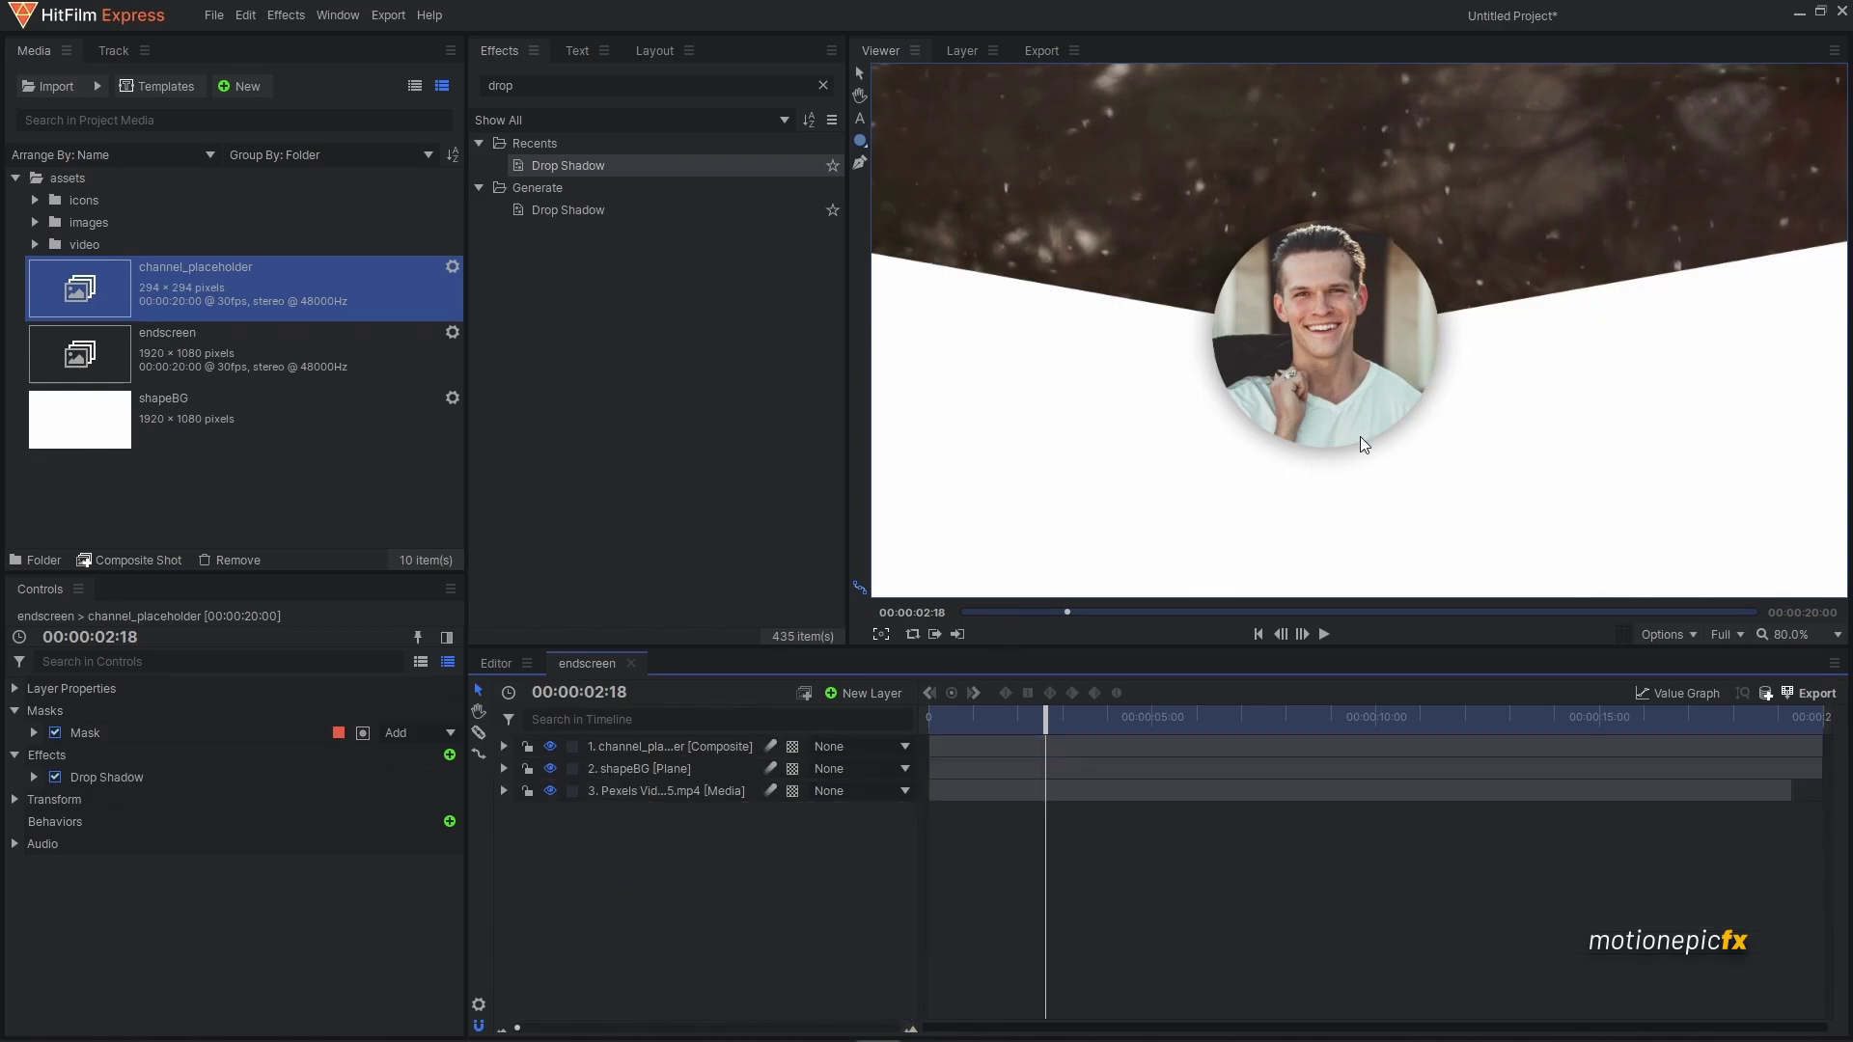
{"action": "scroll", "coordinate": [1390, 405], "scroll_direction": "down", "scroll_amount": 3}
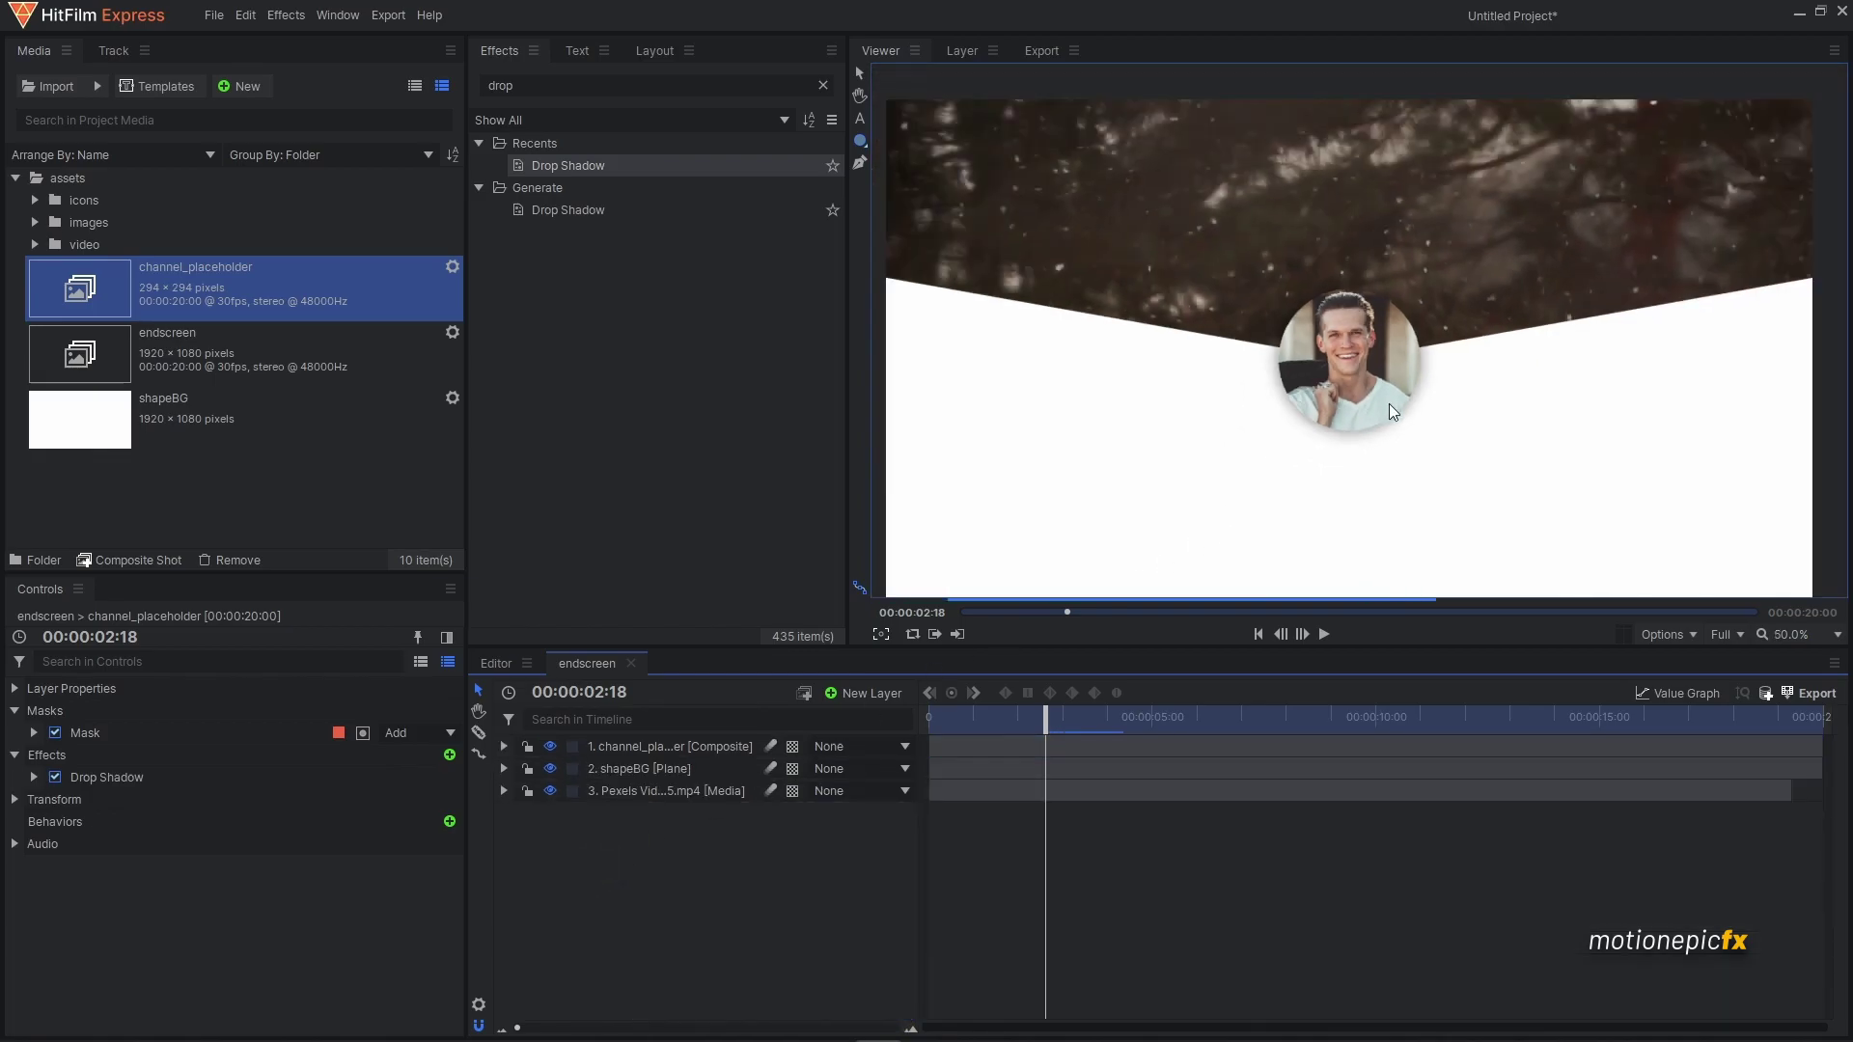
- Return the playhead to 00:00:00:00 and fit the whole end screen in the viewer
{"action": "left_click", "coordinate": [931, 718]}
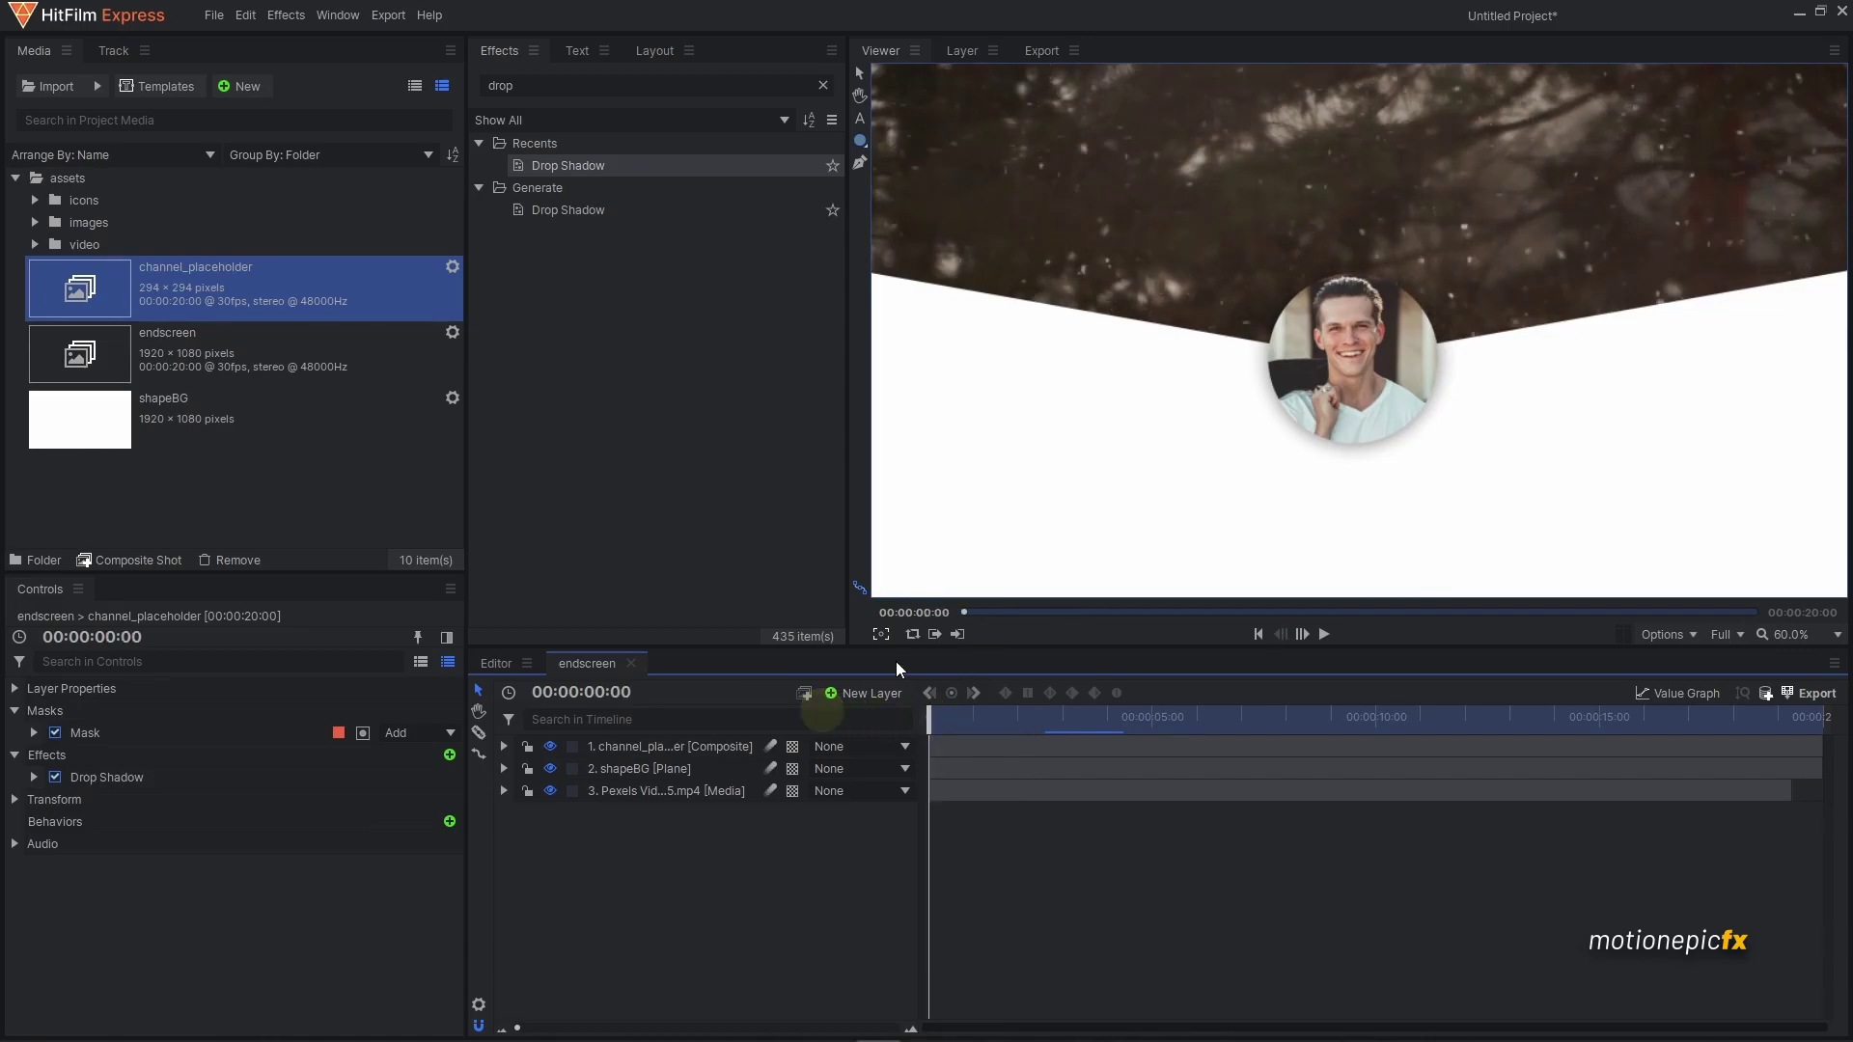
{"action": "scroll", "coordinate": [1380, 345], "scroll_direction": "down", "scroll_amount": 3}
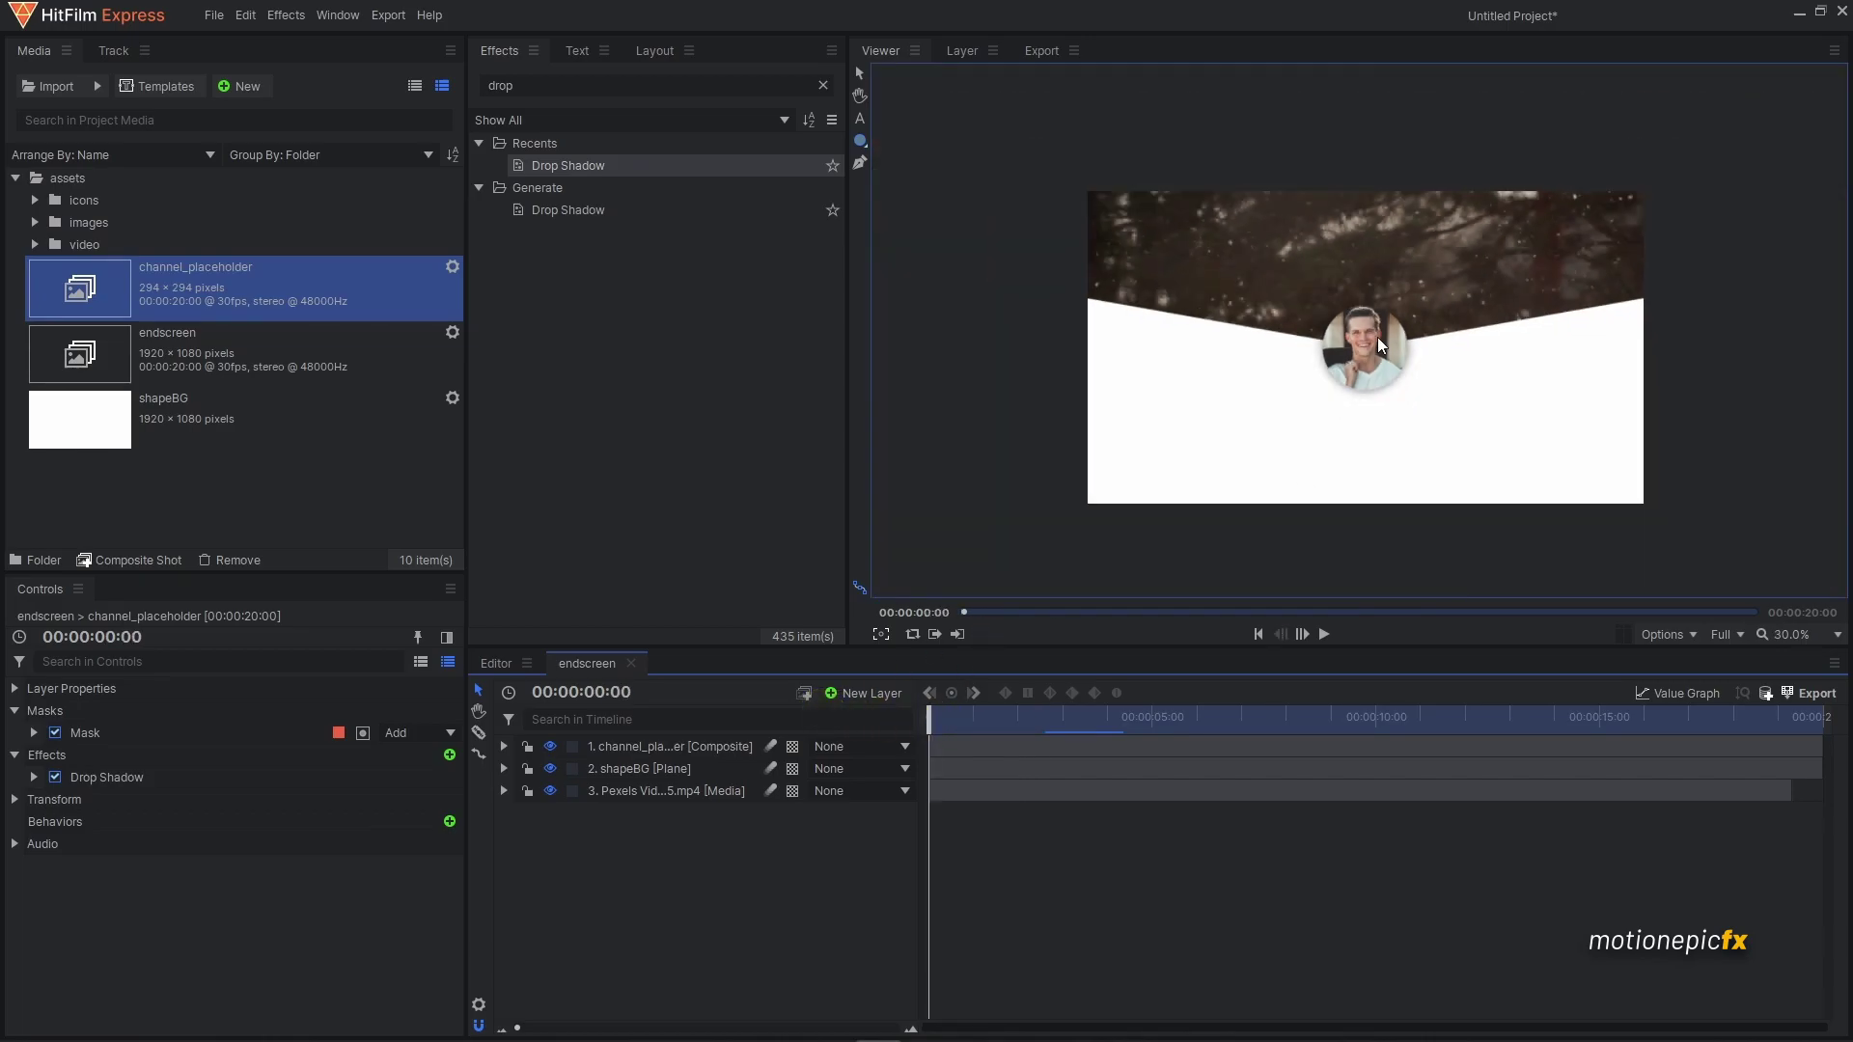
{"action": "scroll", "coordinate": [1380, 345], "scroll_direction": "up", "scroll_amount": 2}
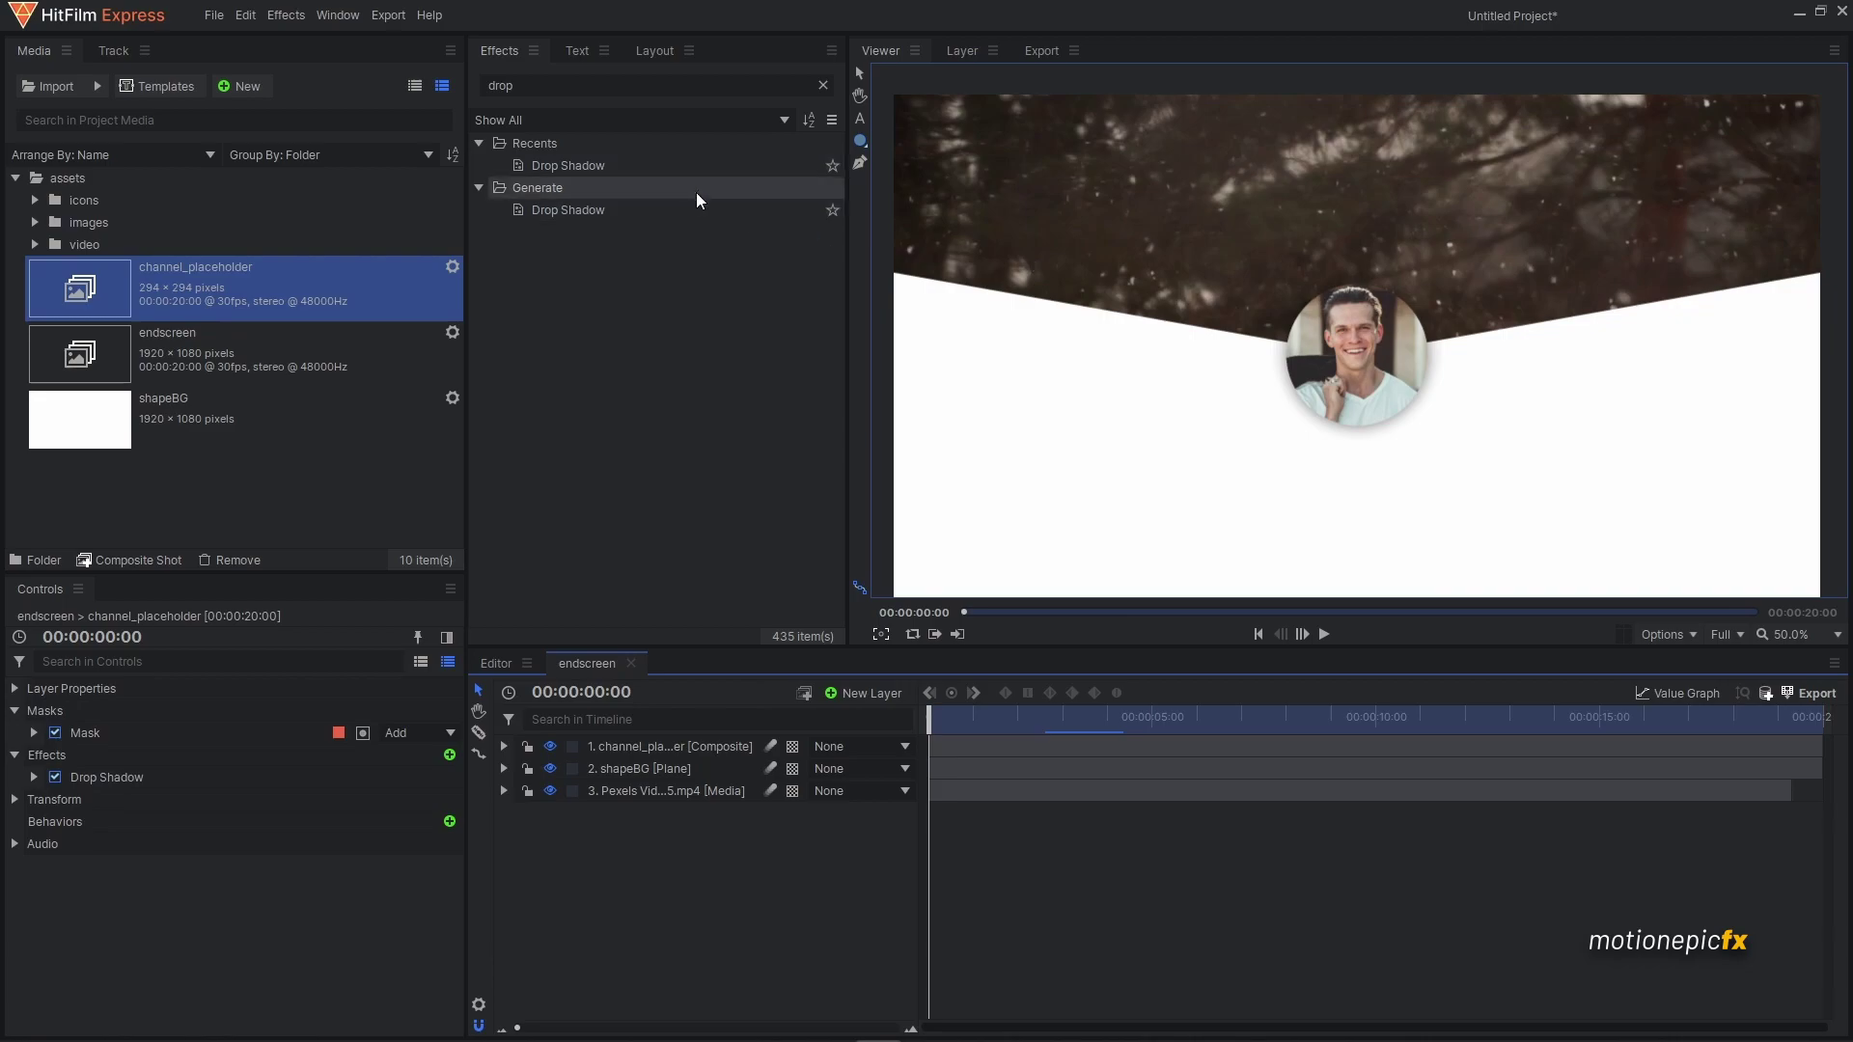
{"action": "scroll", "coordinate": [1059, 418], "scroll_direction": "down", "scroll_amount": 1}
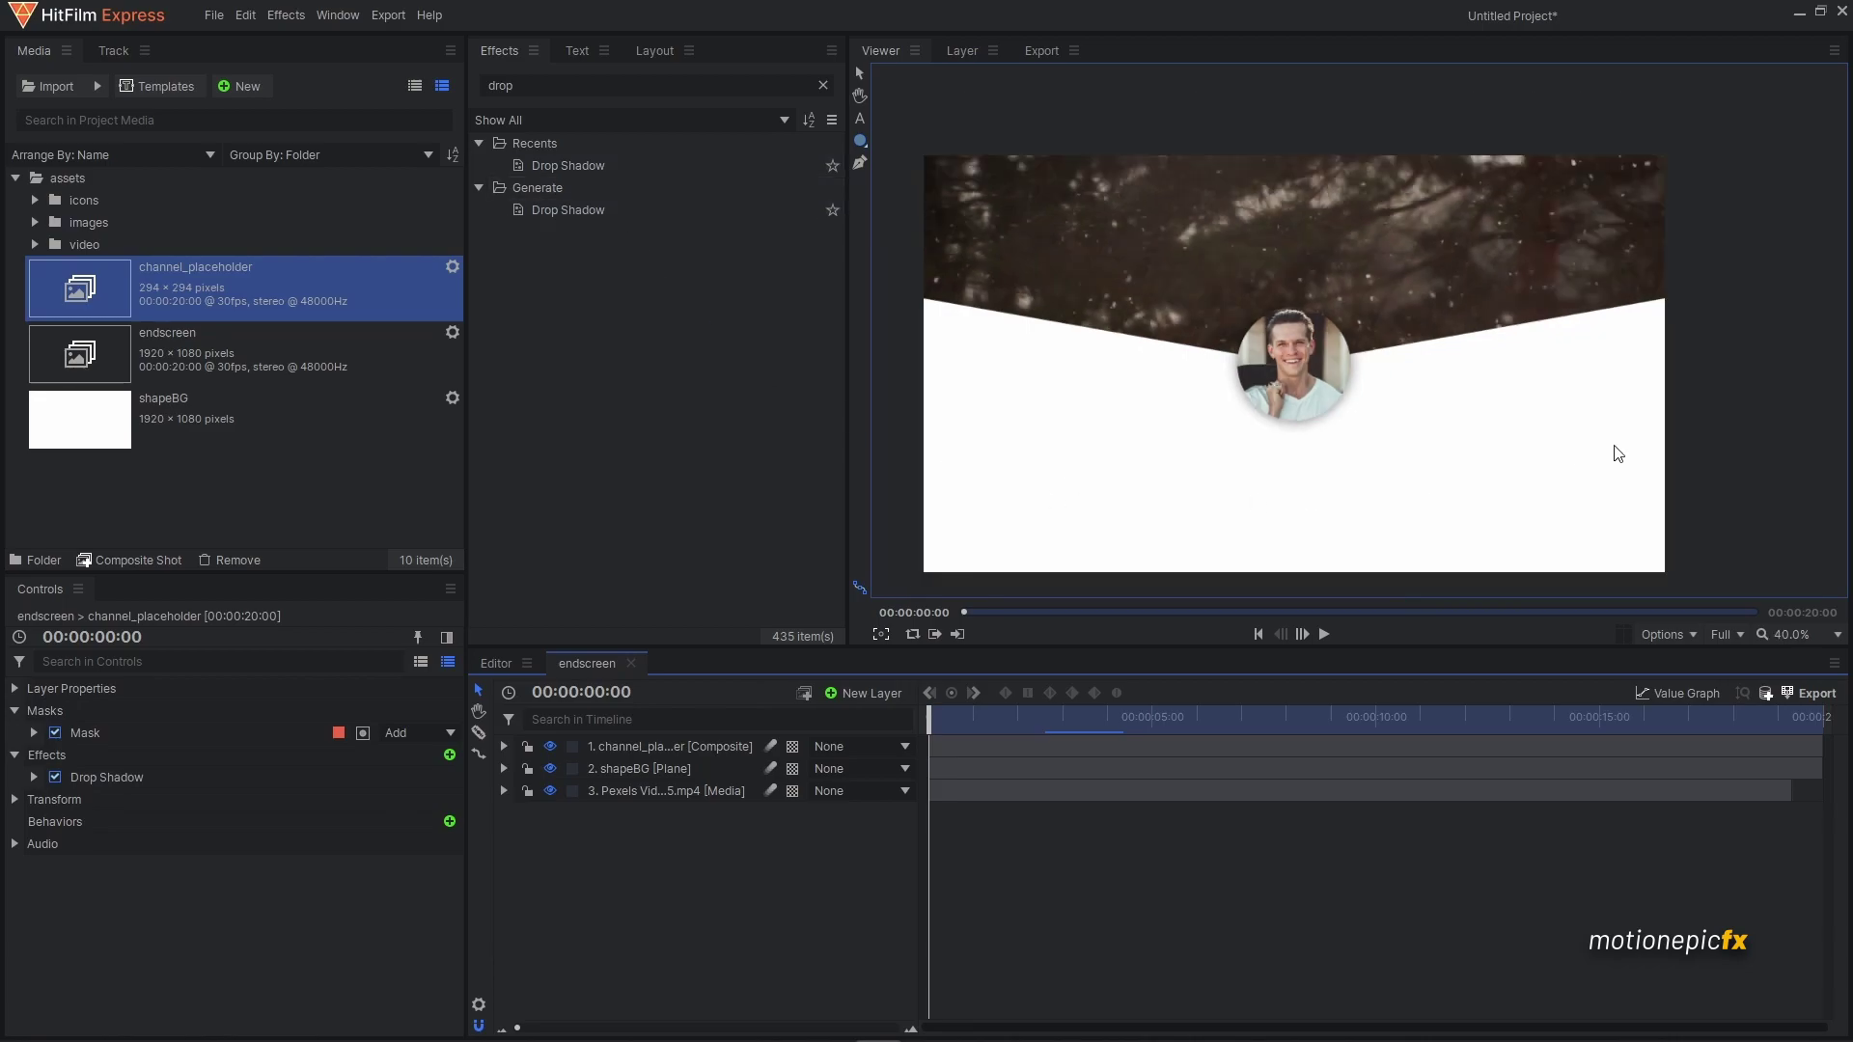
- Create a composite shot named video_placeholder_prev with a width of 615 and a height of 345 pixels
{"action": "left_click", "coordinate": [226, 85]}
{"action": "left_click", "coordinate": [249, 110]}
{"action": "left_click_drag", "start_coordinate": [985, 235], "coordinate": [763, 240]}
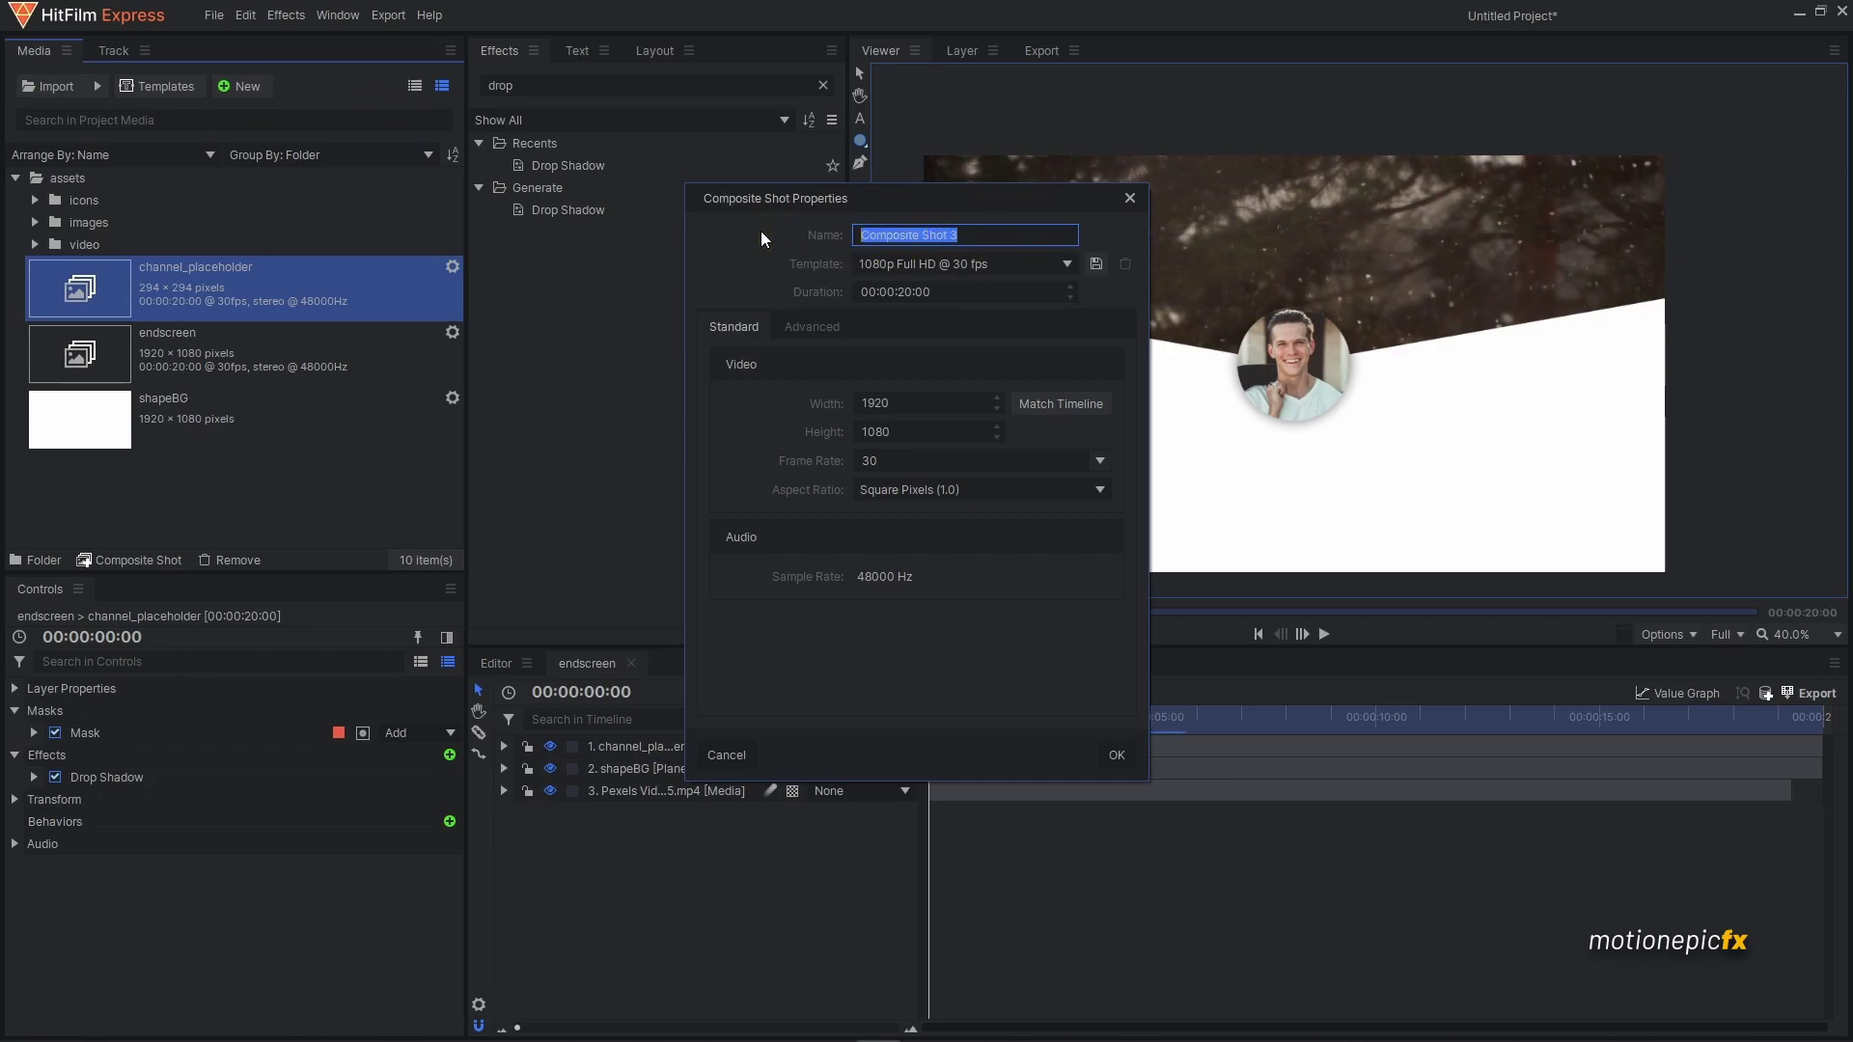
{"action": "type", "text": "video_placeholder_prev"}
{"action": "double_click", "coordinate": [912, 405]}
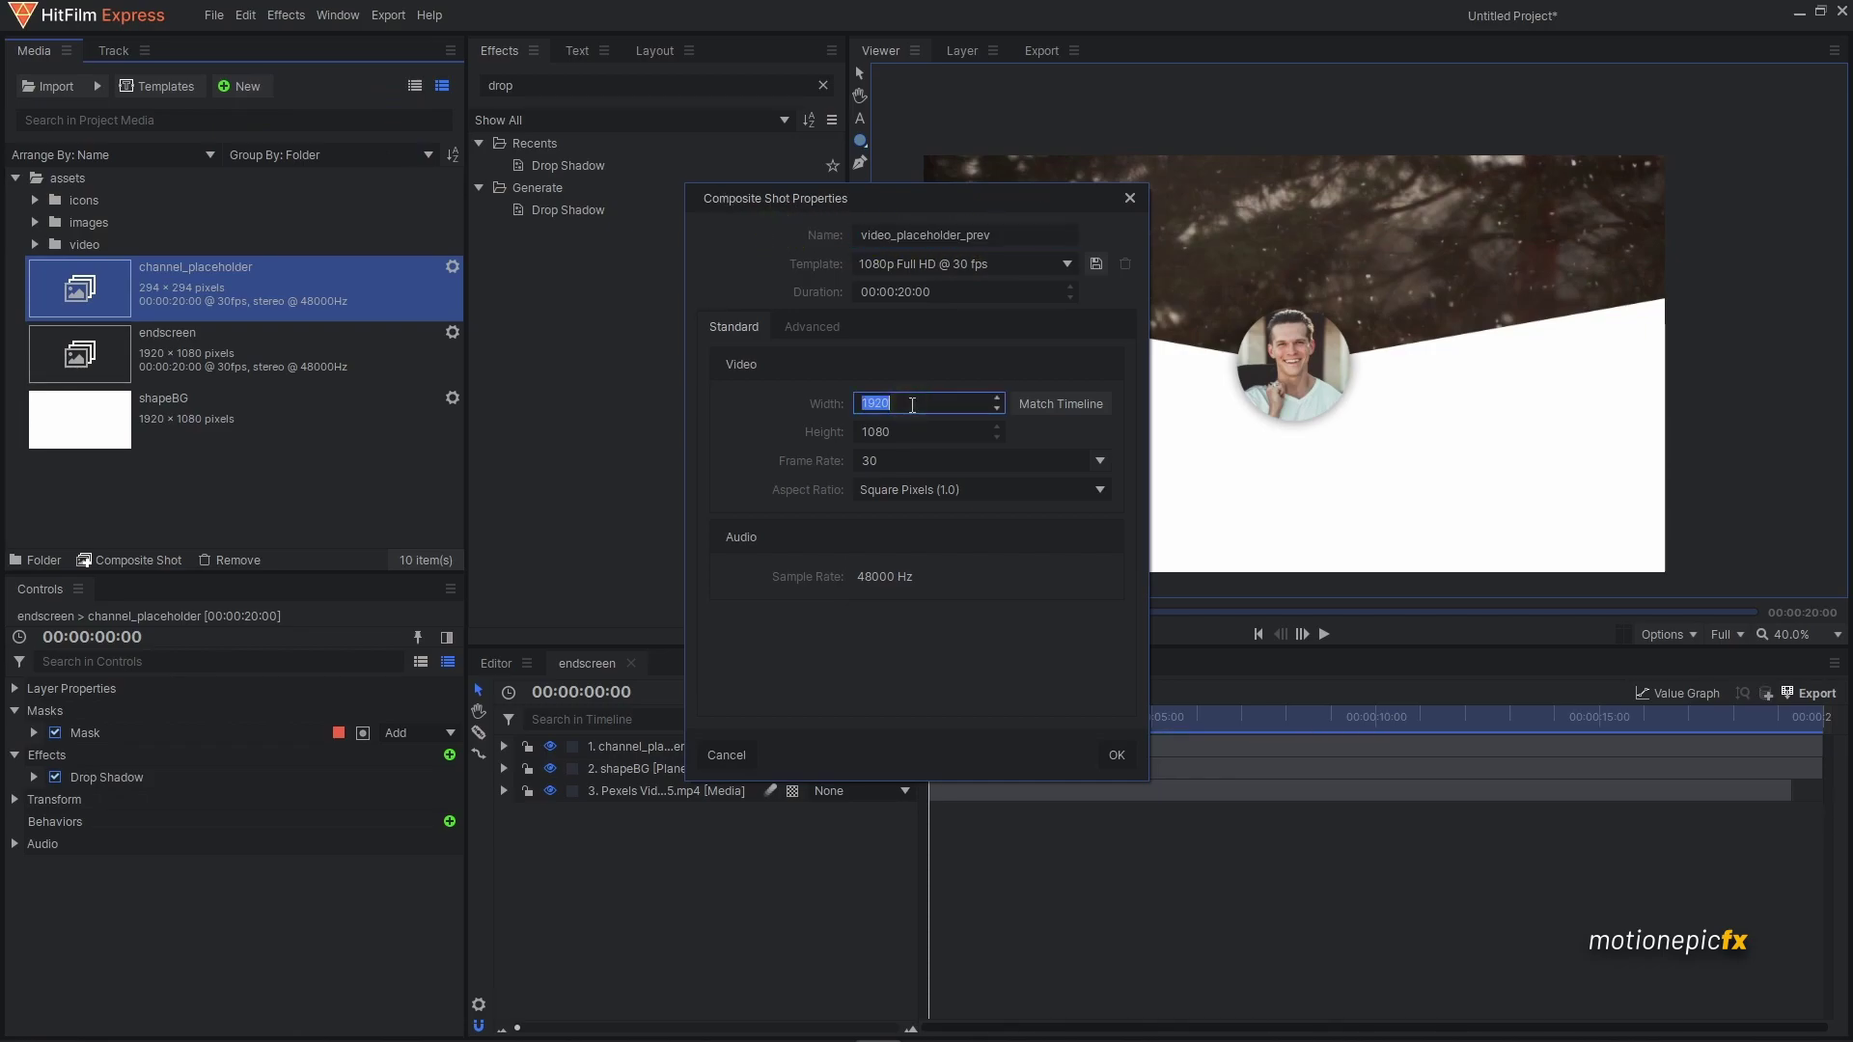
{"action": "type", "text": "615"}
{"action": "double_click", "coordinate": [915, 434]}
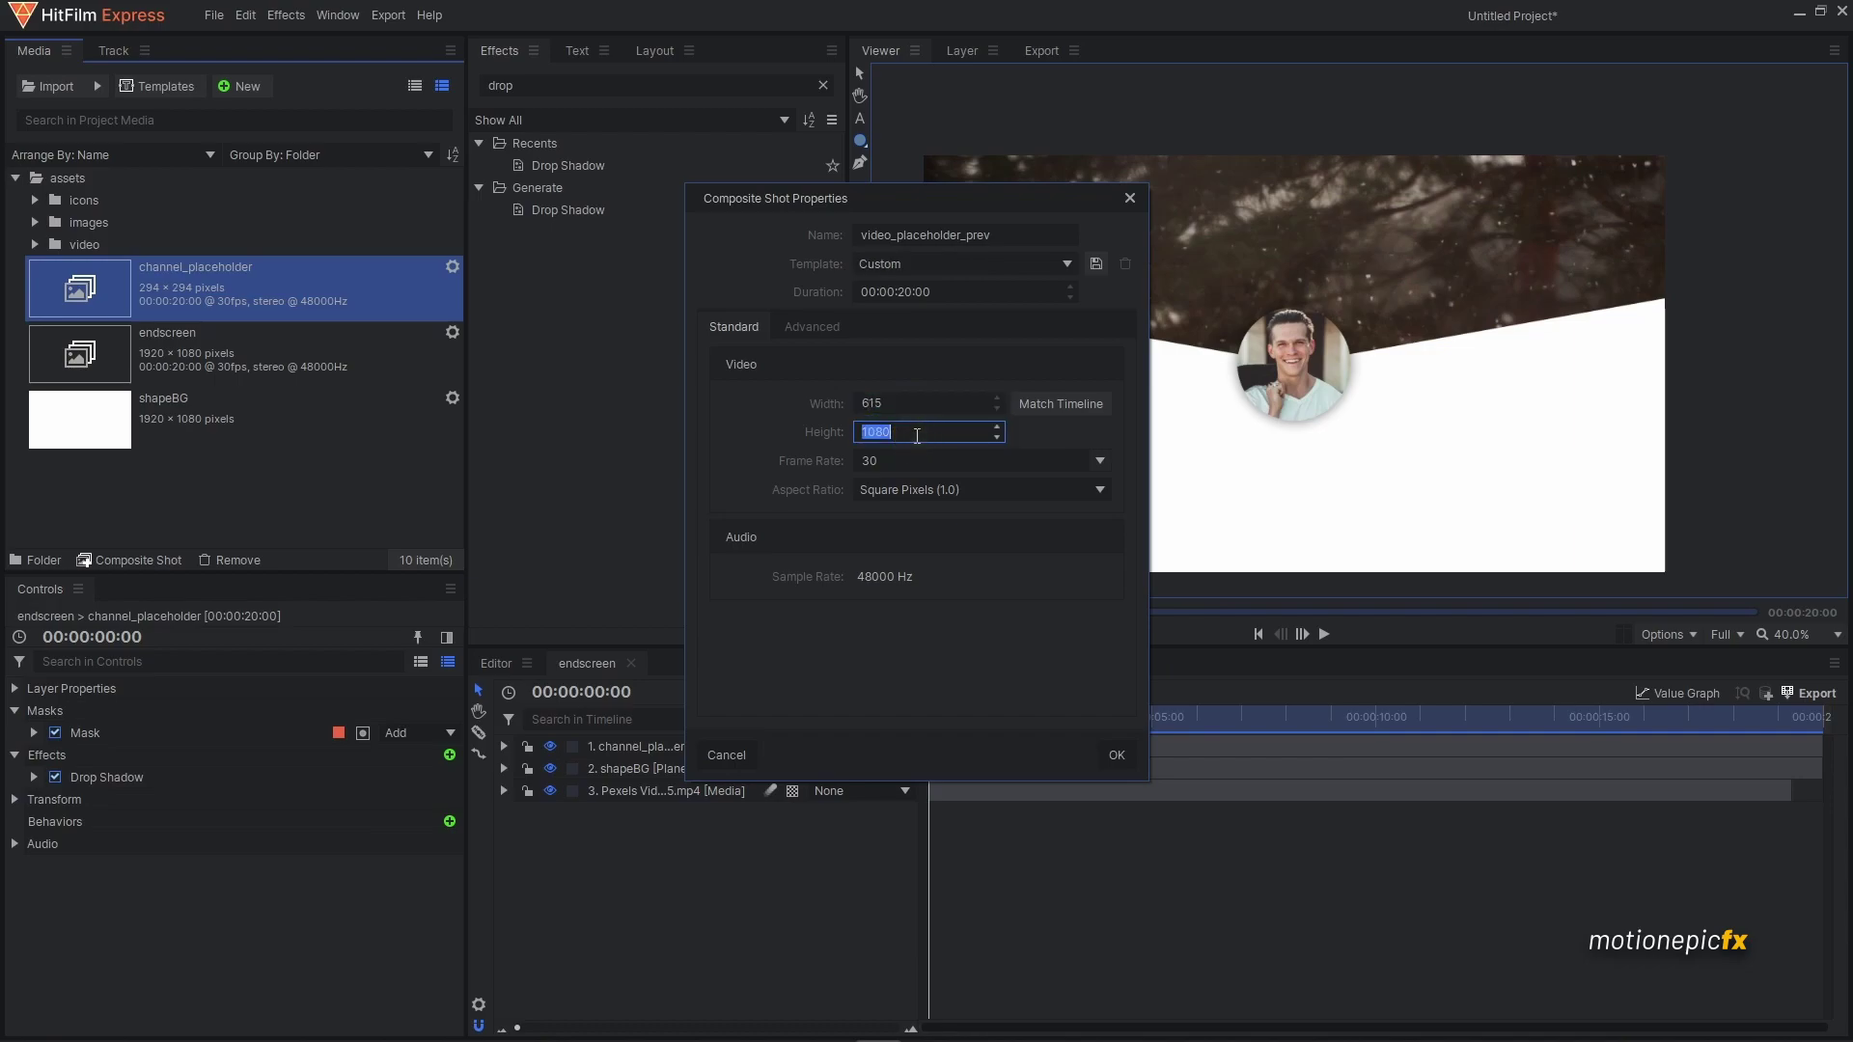
{"action": "type", "text": "345"}
{"action": "left_click", "coordinate": [1119, 754]}
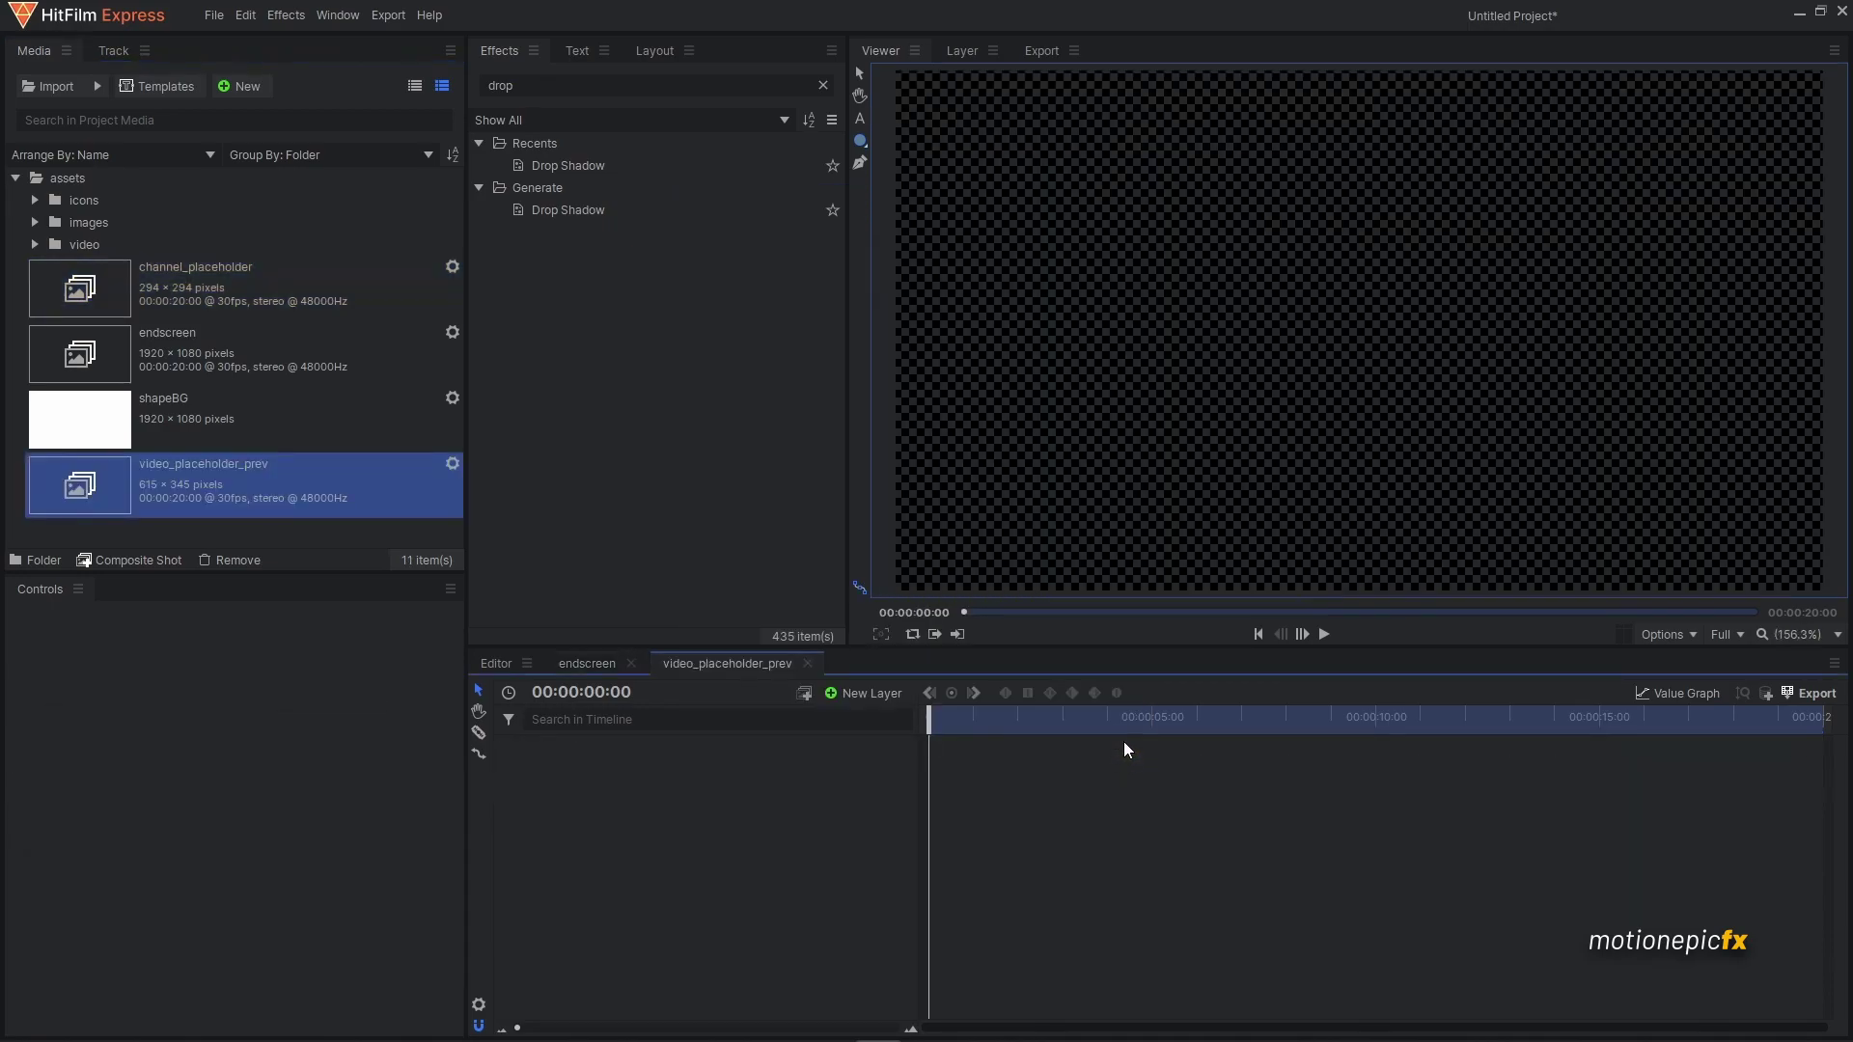
- Add the 4032 × 2584 green mountain image to video_placeholder_prev, scale it down to just fill the frame, and close the composite
{"action": "scroll", "coordinate": [1042, 342], "scroll_direction": "down", "scroll_amount": 2}
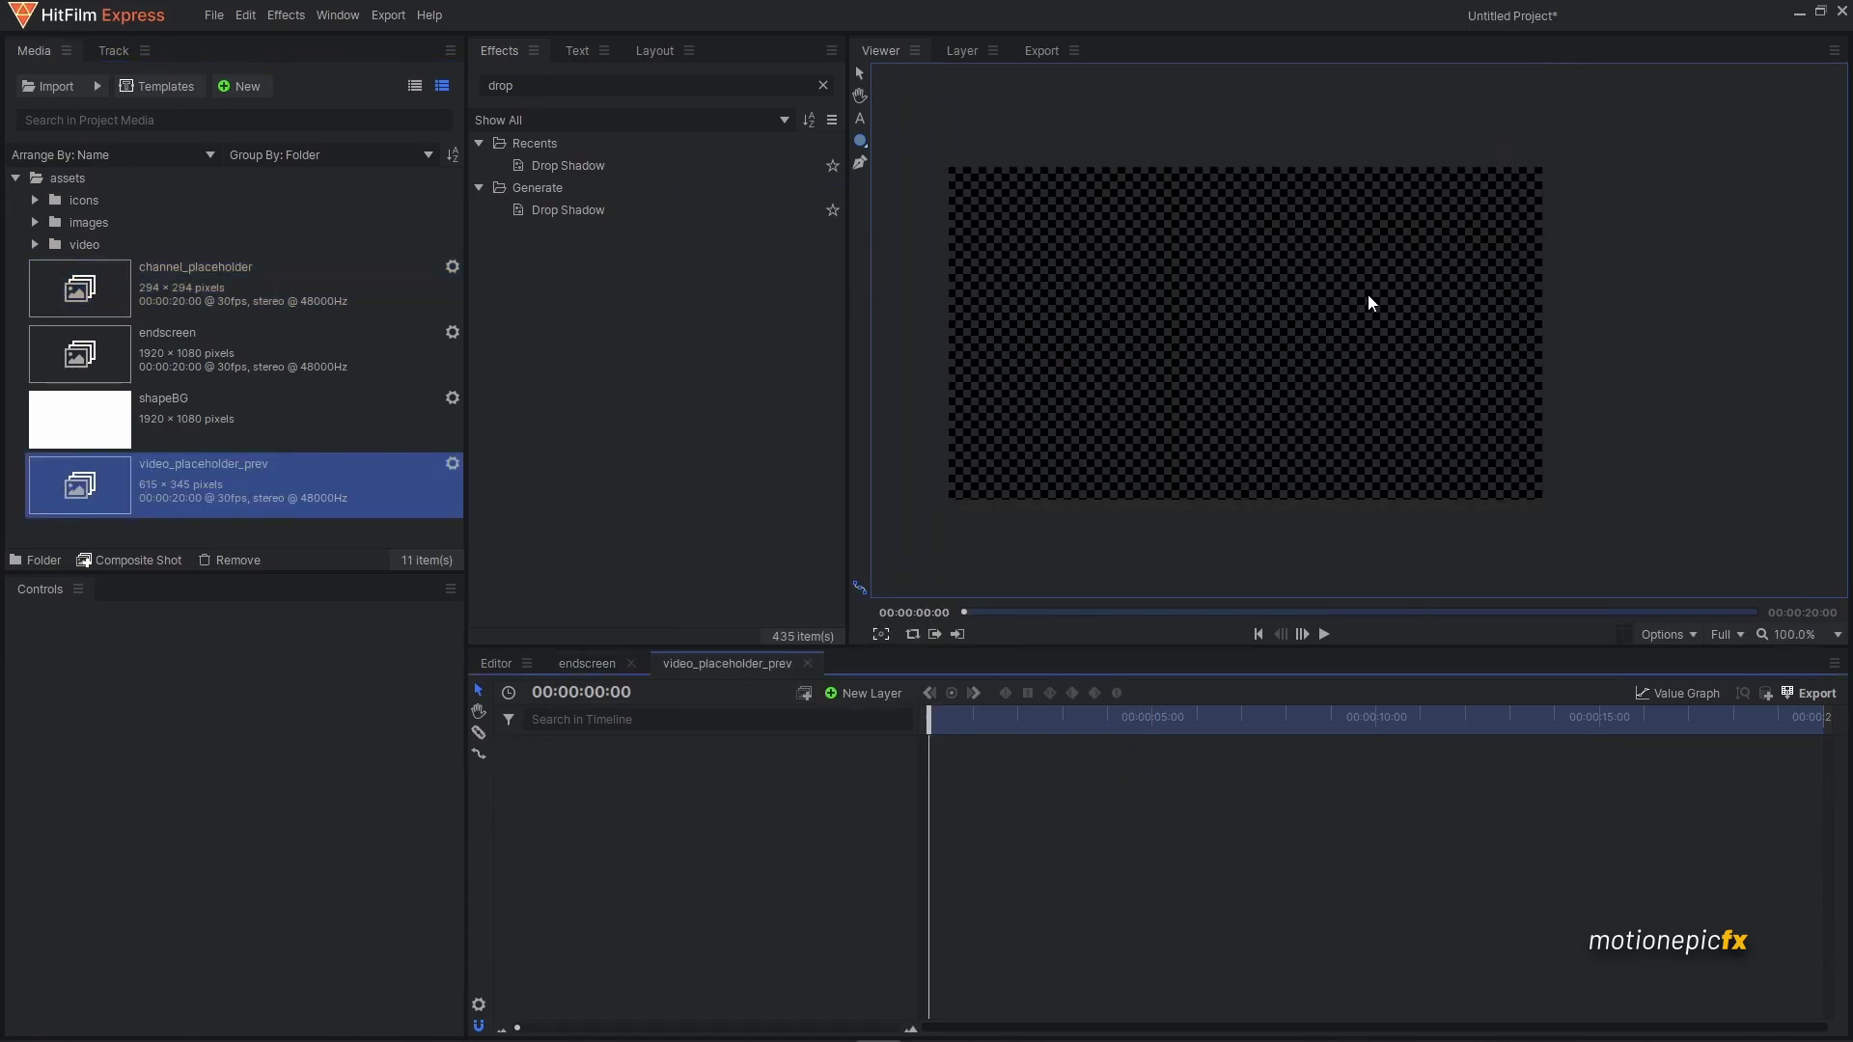
{"action": "left_click", "coordinate": [34, 223]}
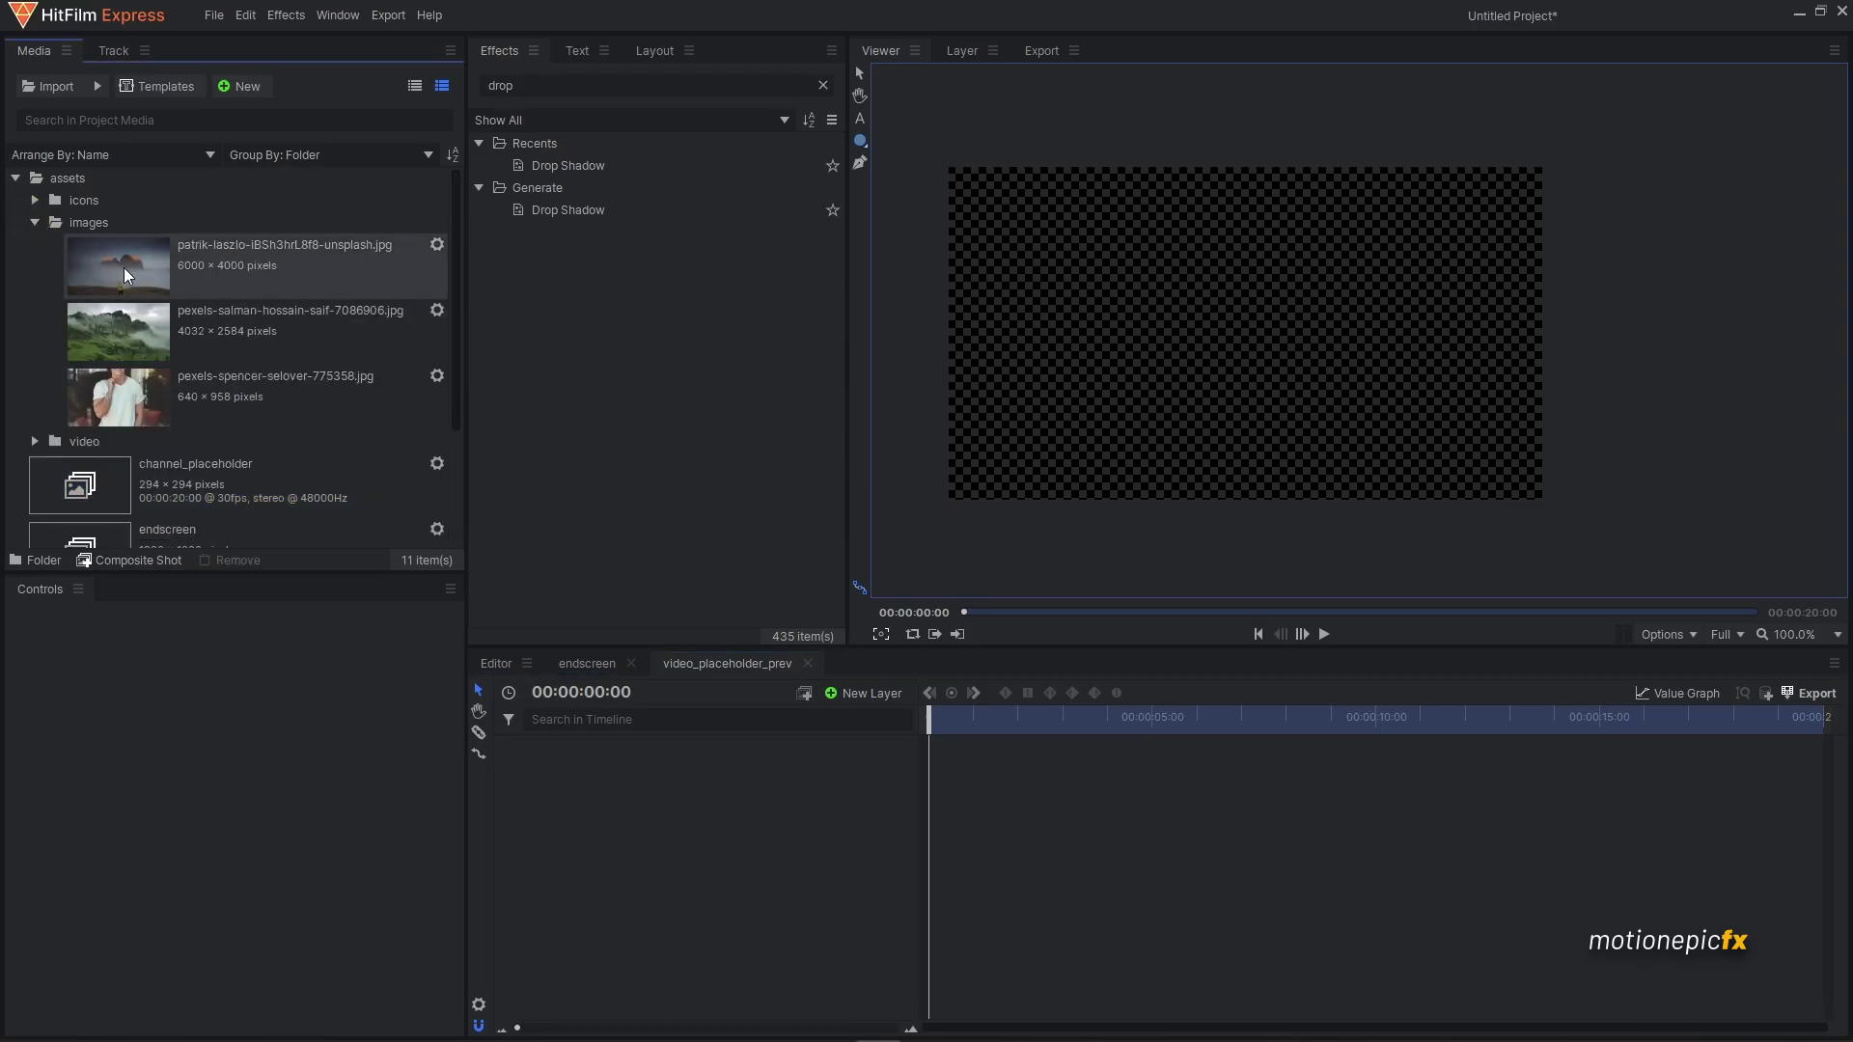
{"action": "left_click_drag", "start_coordinate": [112, 333], "coordinate": [693, 867]}
{"action": "left_click", "coordinate": [504, 748]}
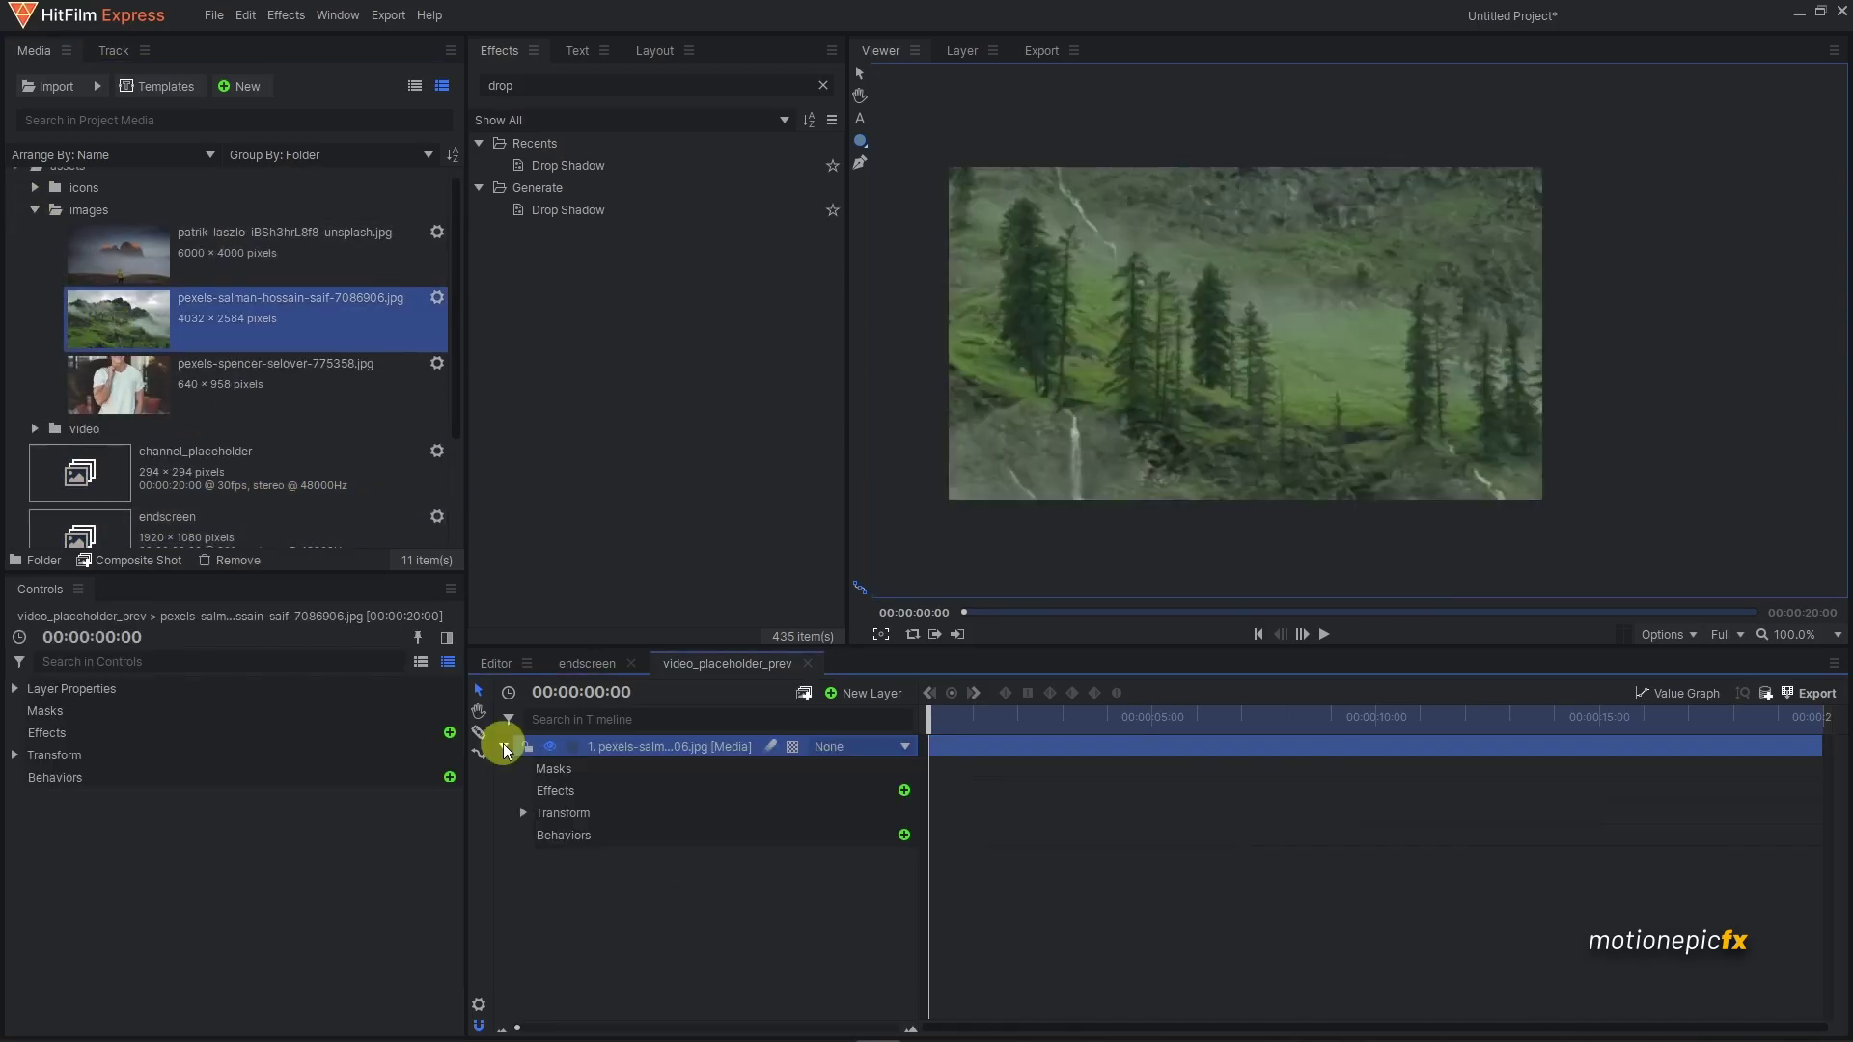
{"action": "left_click", "coordinate": [523, 813]}
{"action": "left_click_drag", "start_coordinate": [849, 901], "coordinate": [839, 899]}
{"action": "left_click", "coordinate": [843, 906]}
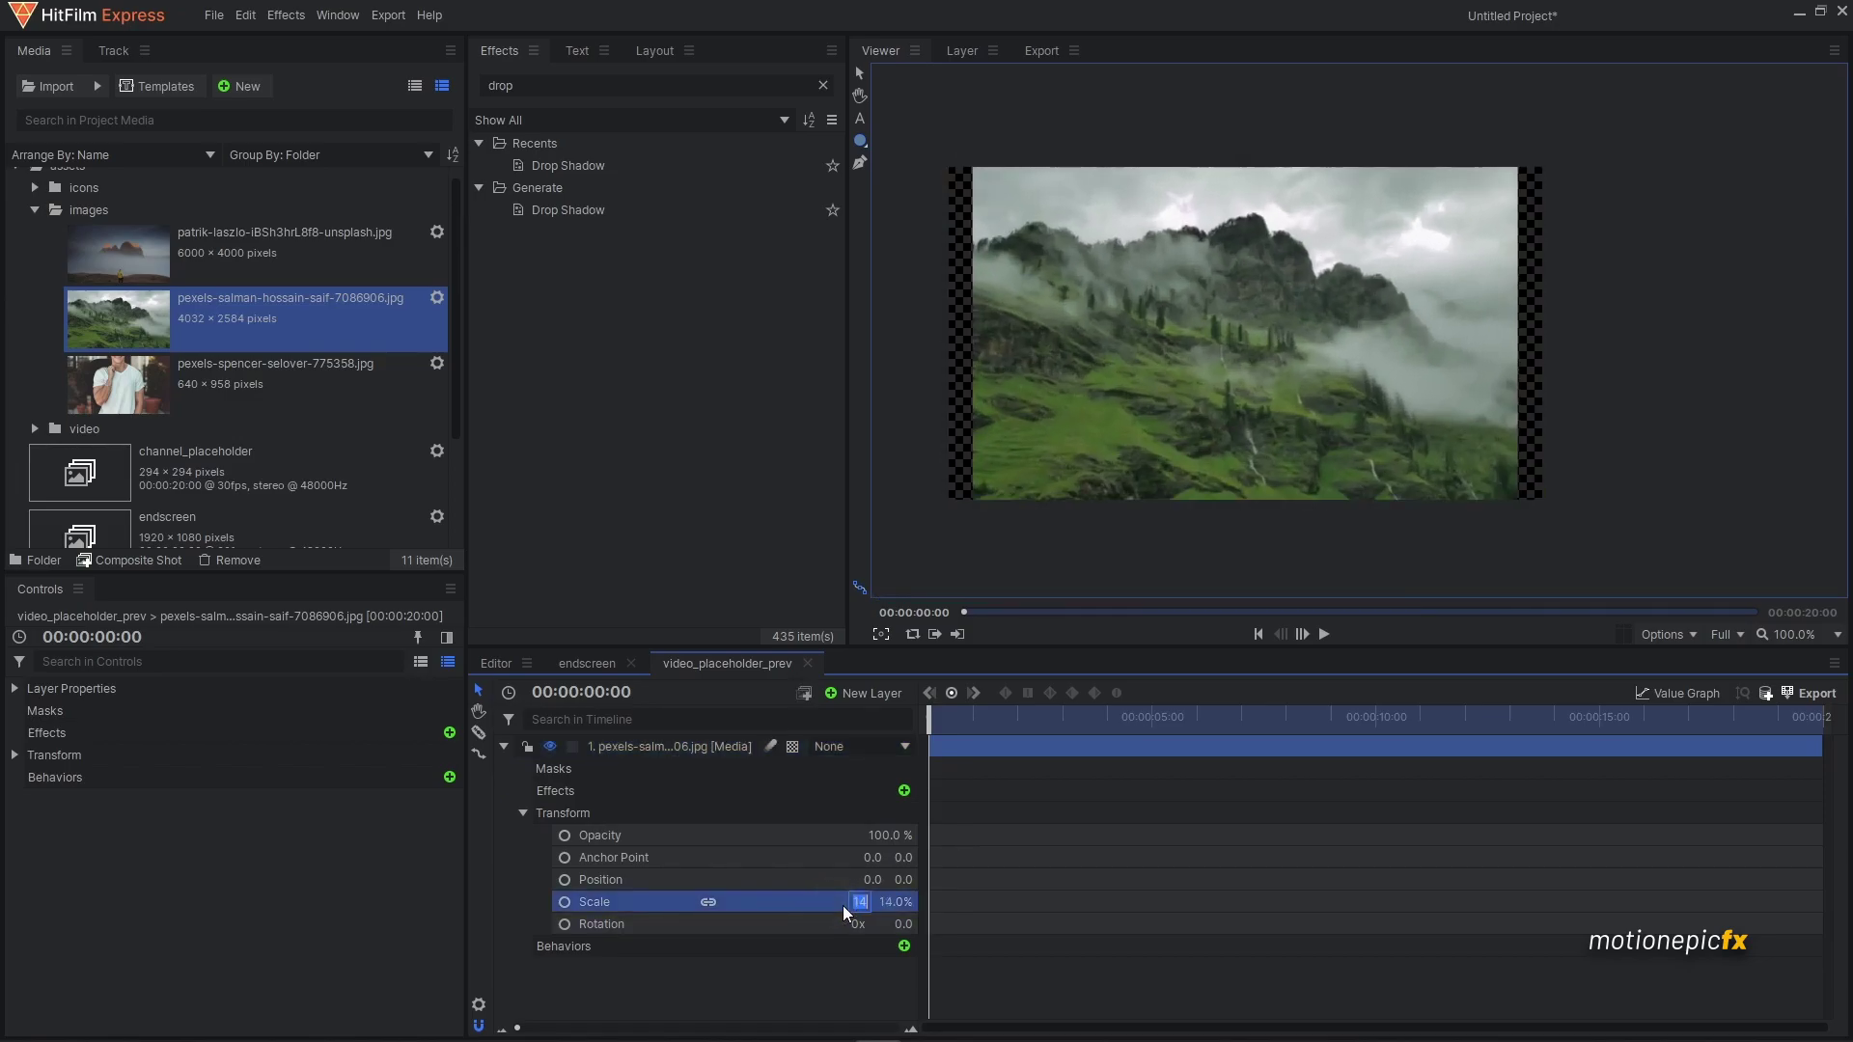
{"action": "key", "text": "Return"}
{"action": "left_click", "coordinate": [504, 747]}
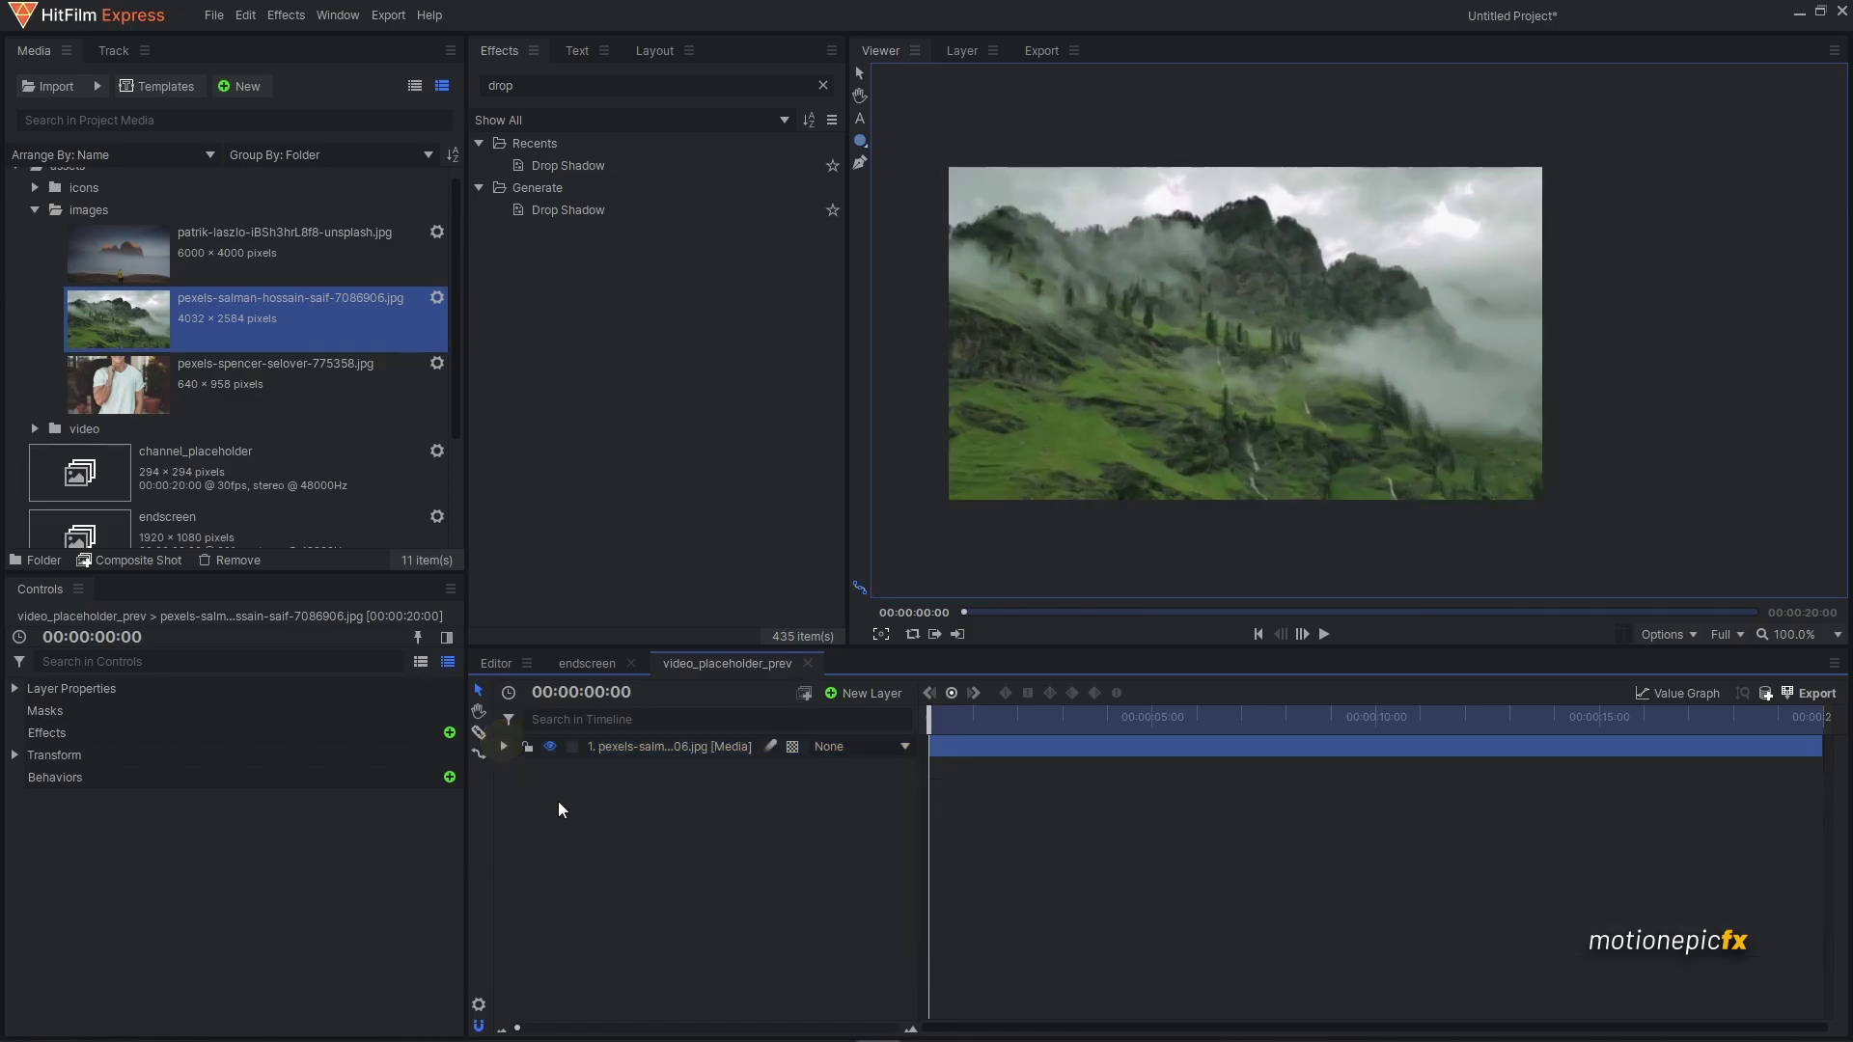
{"action": "left_click", "coordinate": [809, 664]}
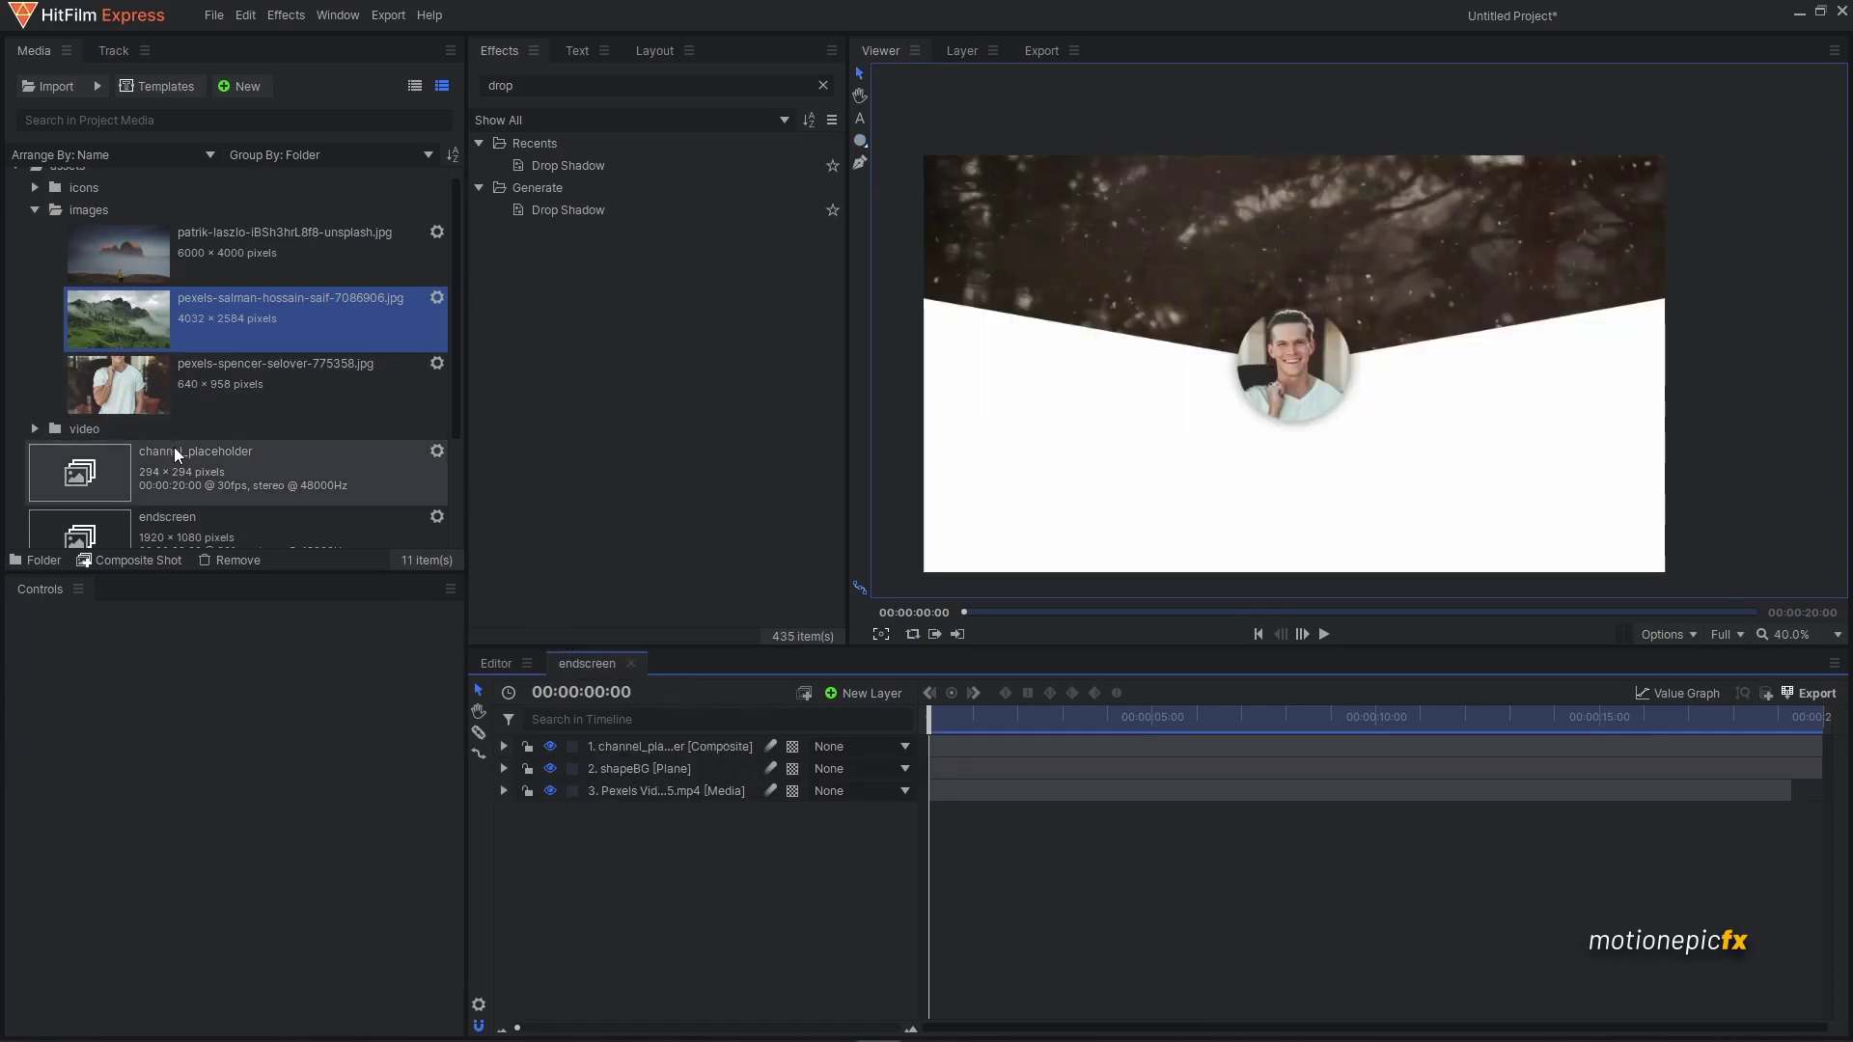
- Add video_placeholder_prev to the endscreen composite as the top layer, above channel_placeholder
{"action": "scroll", "coordinate": [173, 453], "scroll_direction": "down", "scroll_amount": 2}
{"action": "left_click", "coordinate": [83, 498]}
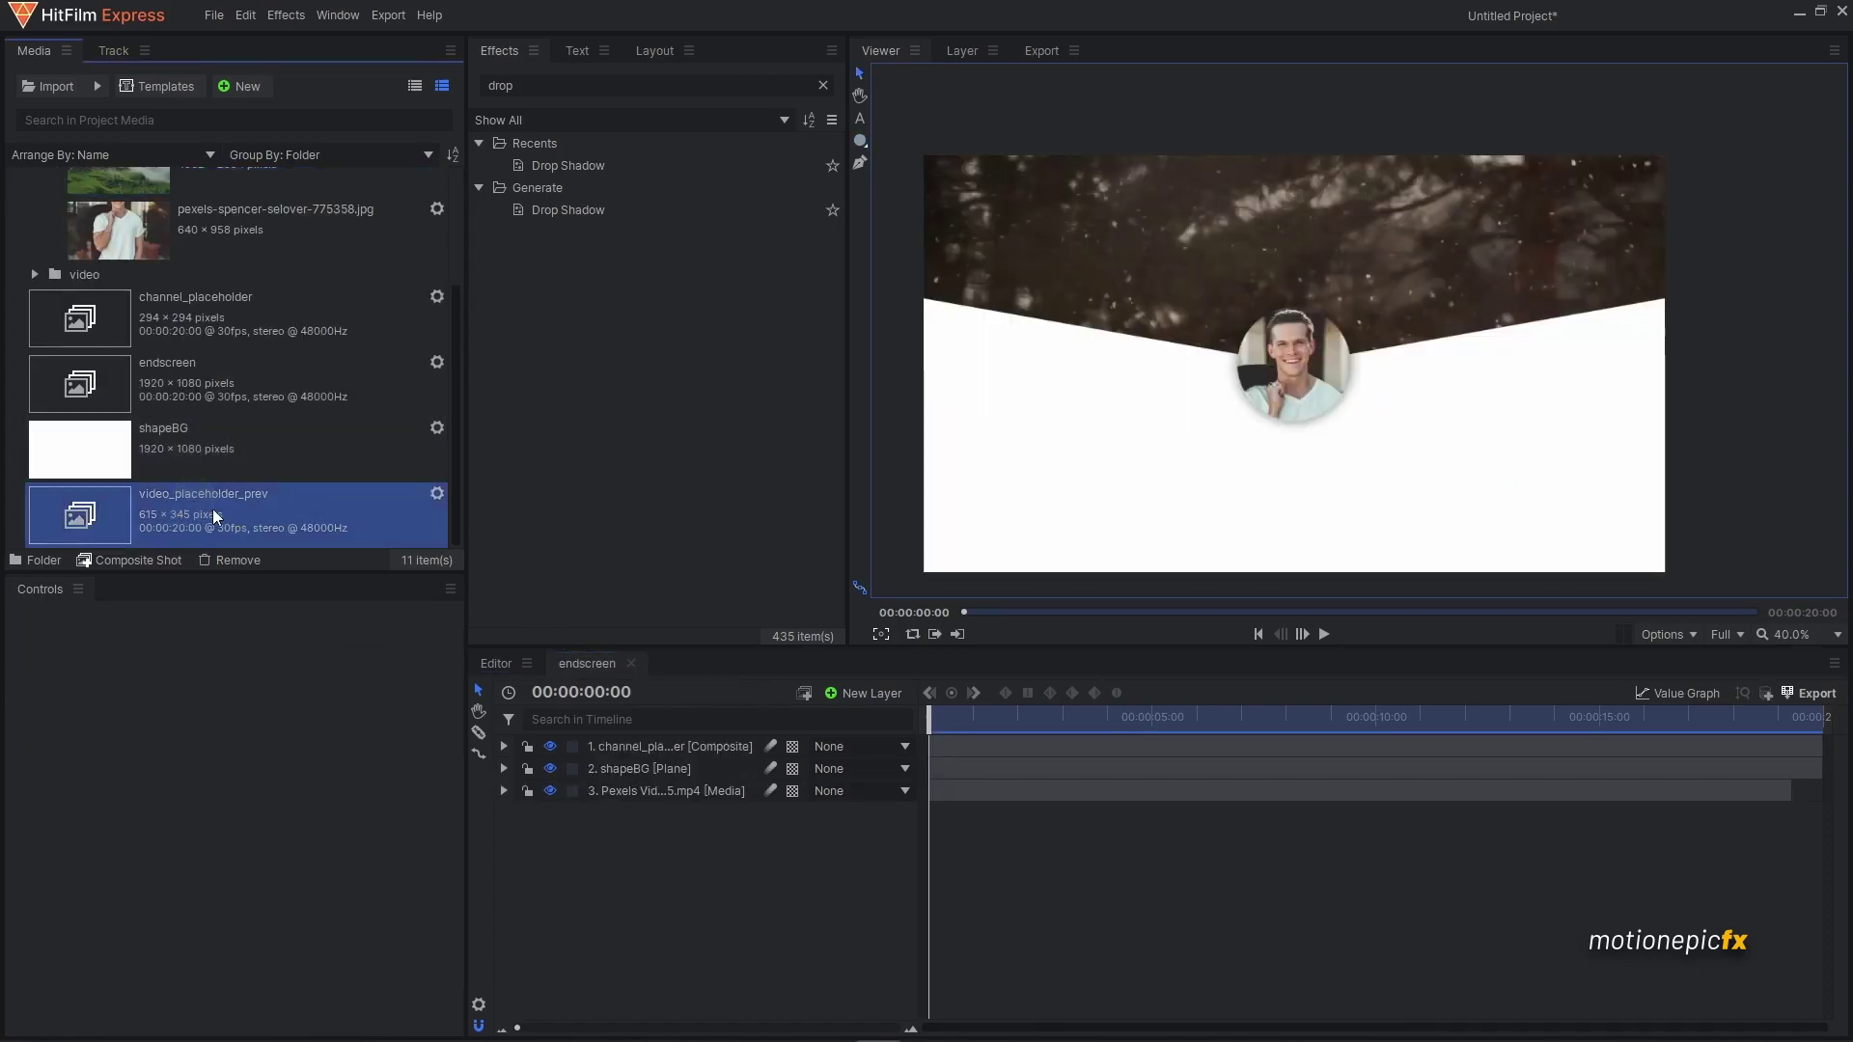
{"action": "left_click_drag", "start_coordinate": [169, 510], "coordinate": [650, 738]}
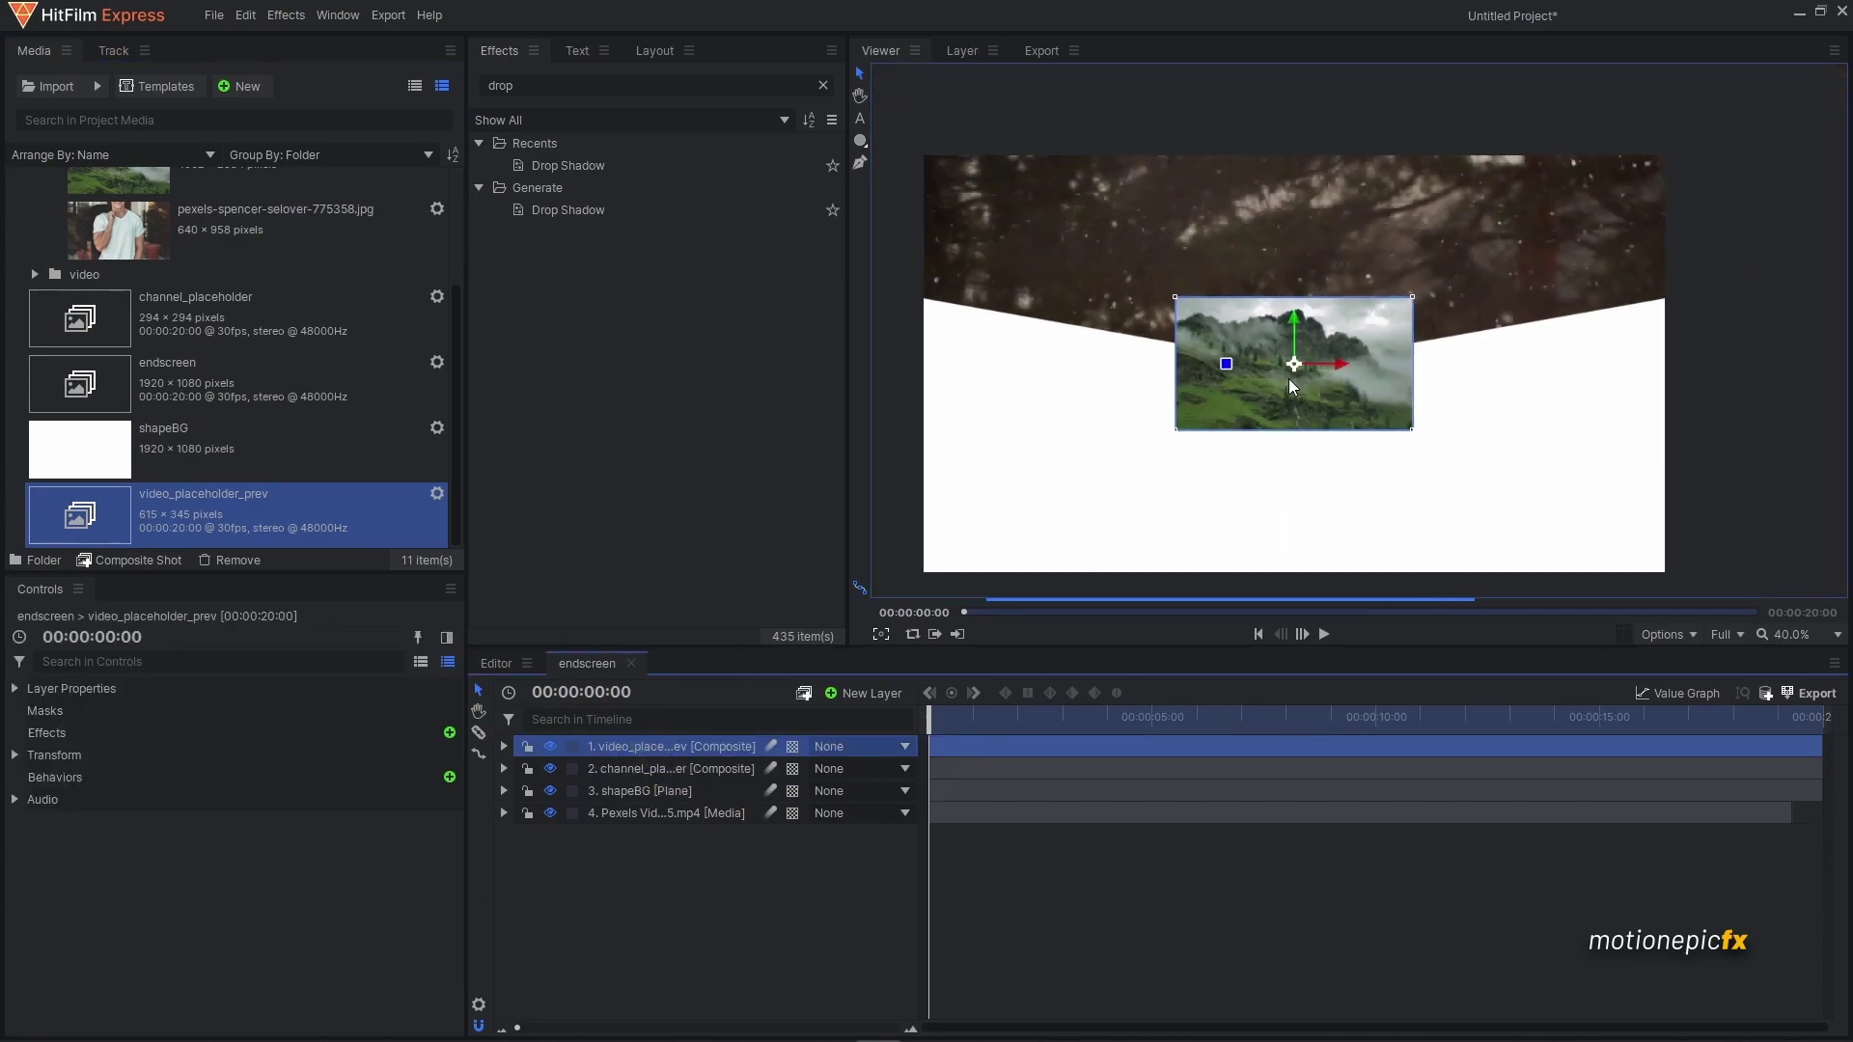
{"action": "scroll", "coordinate": [1288, 378], "scroll_direction": "up", "scroll_amount": 2}
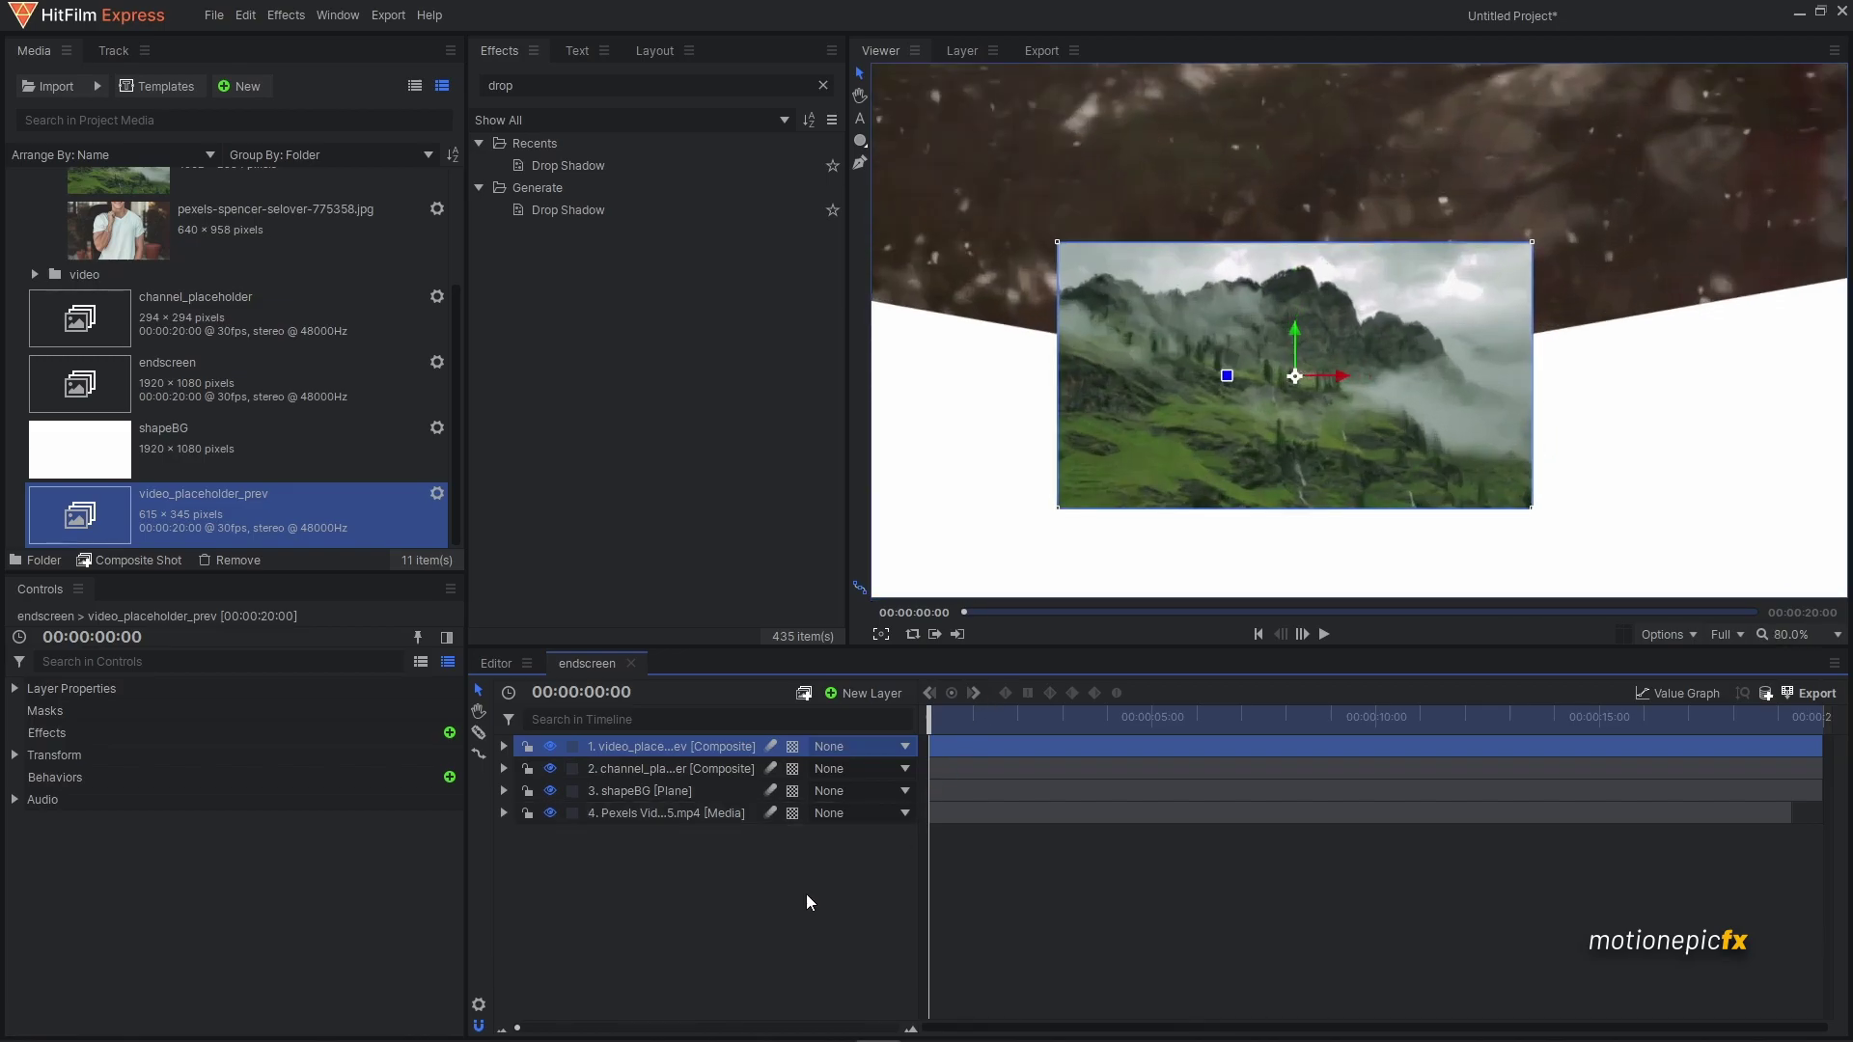
{"action": "left_click", "coordinate": [782, 910]}
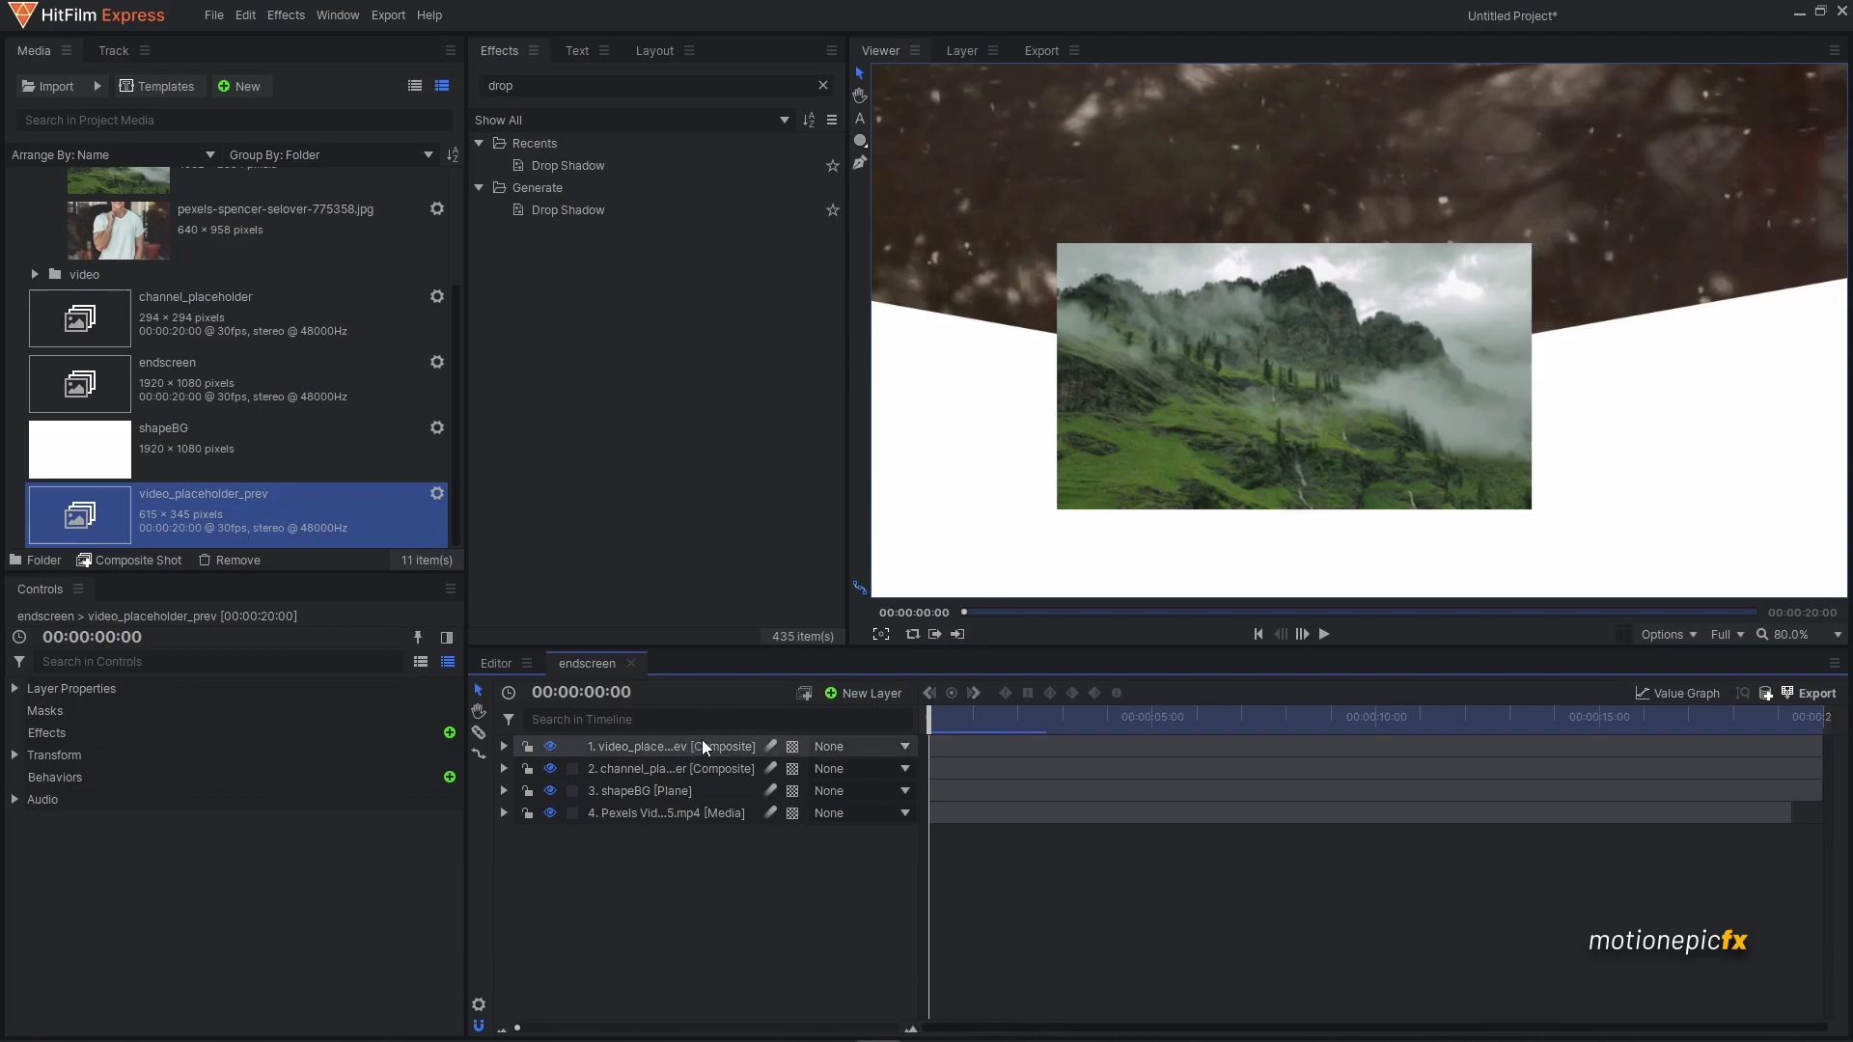
- Add a rectangle mask covering the entire video_placeholder_prev layer in the endscreen composite
{"action": "left_click", "coordinate": [666, 748]}
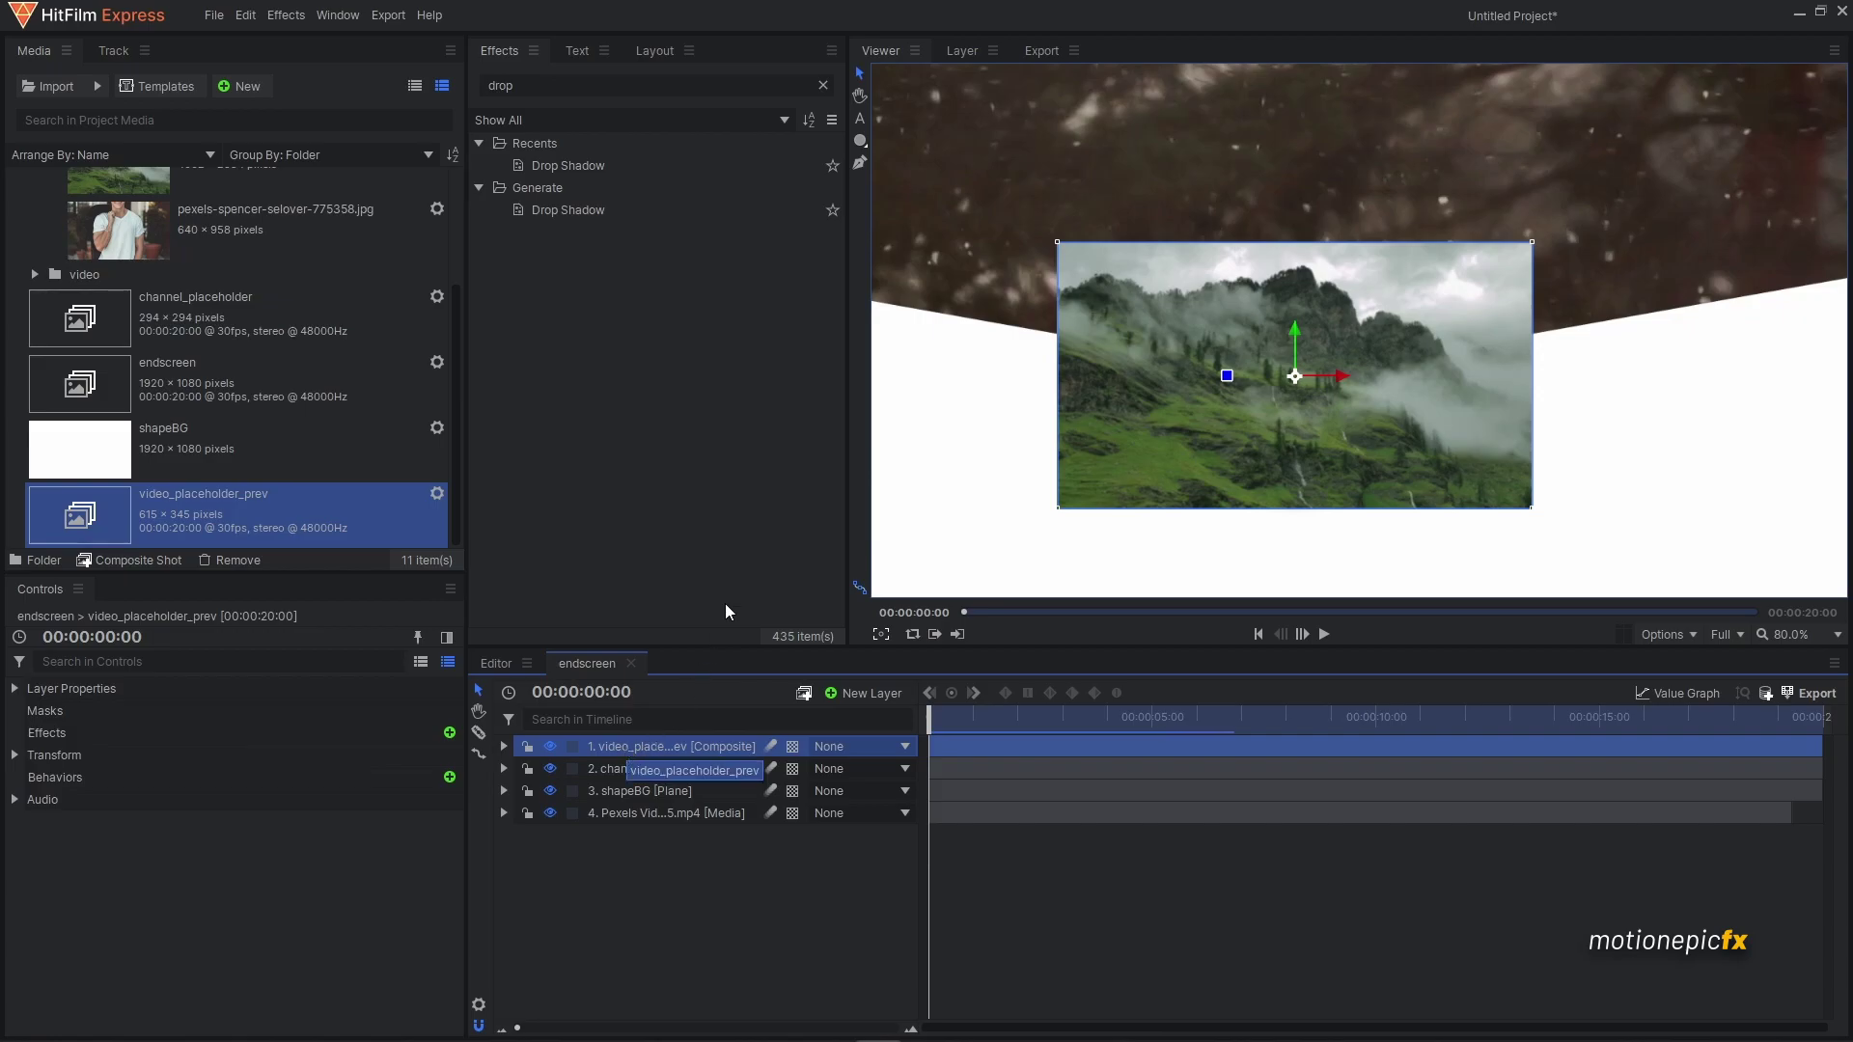
{"action": "left_click", "coordinate": [860, 141]}
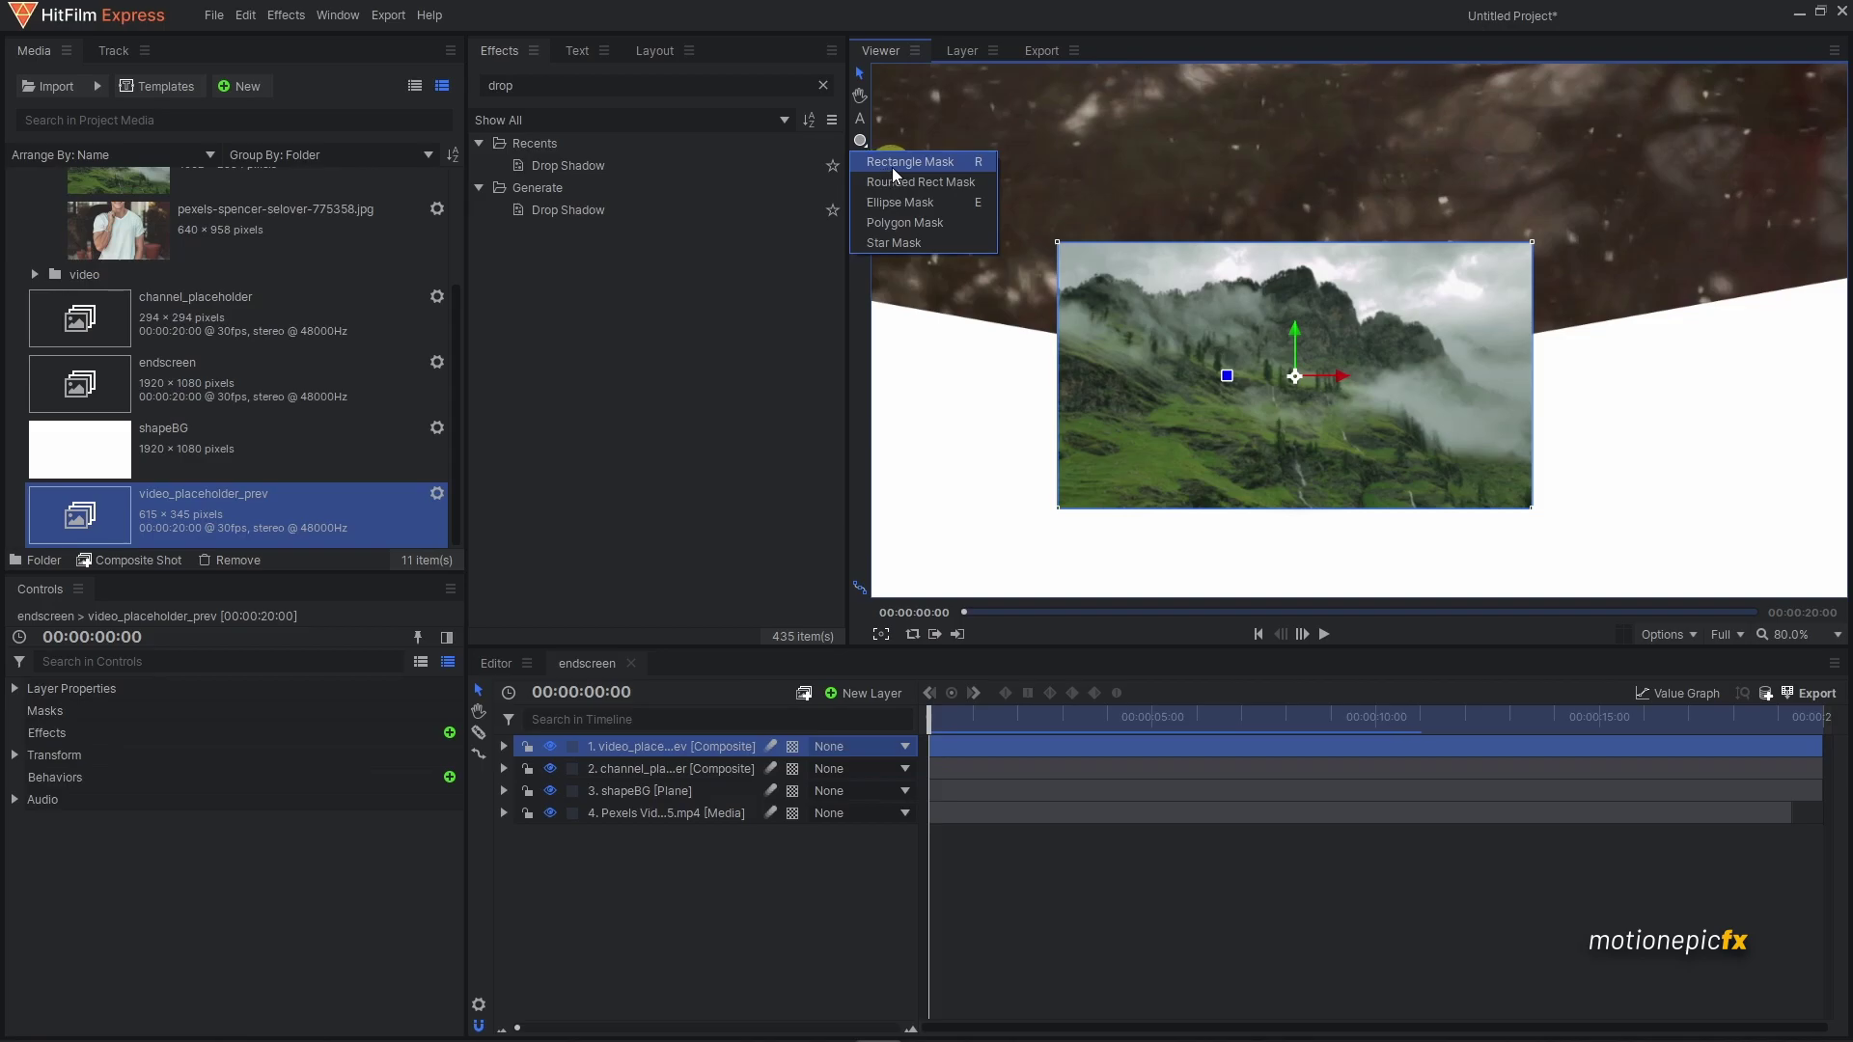
{"action": "left_click", "coordinate": [899, 164]}
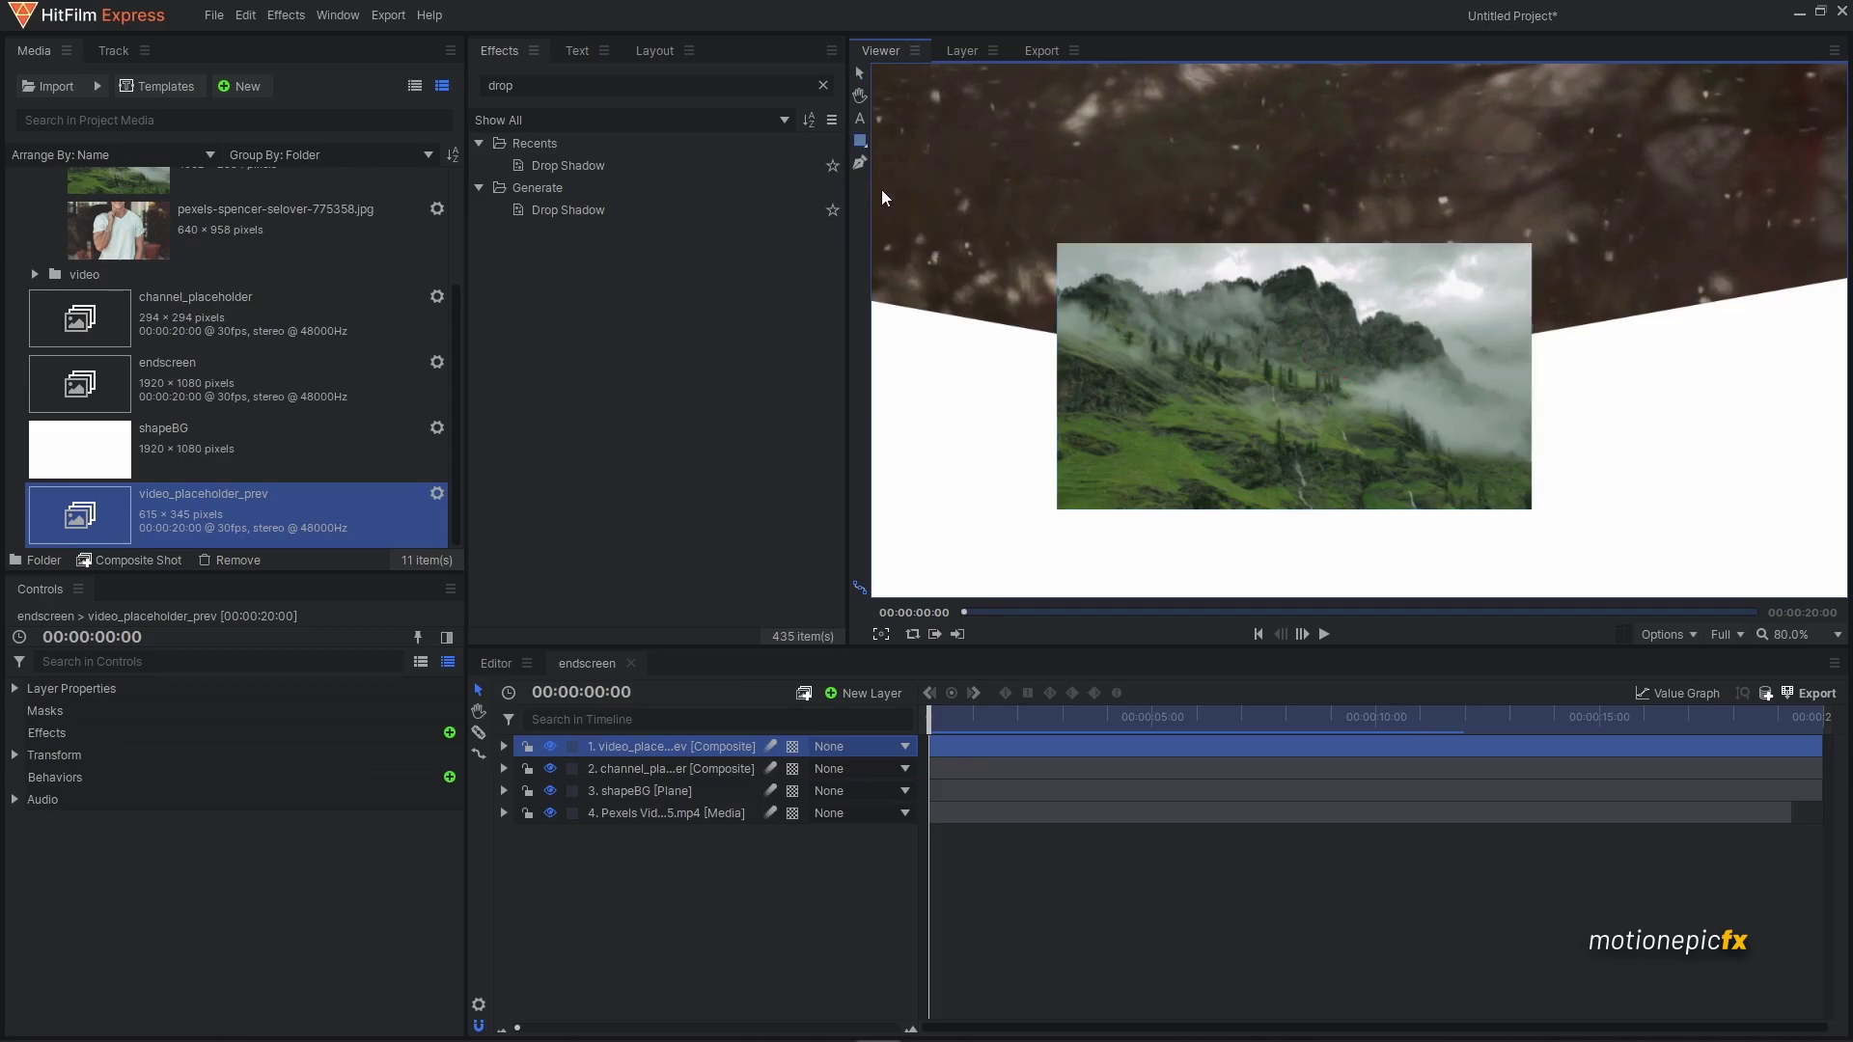
{"action": "double_click", "coordinate": [861, 141]}
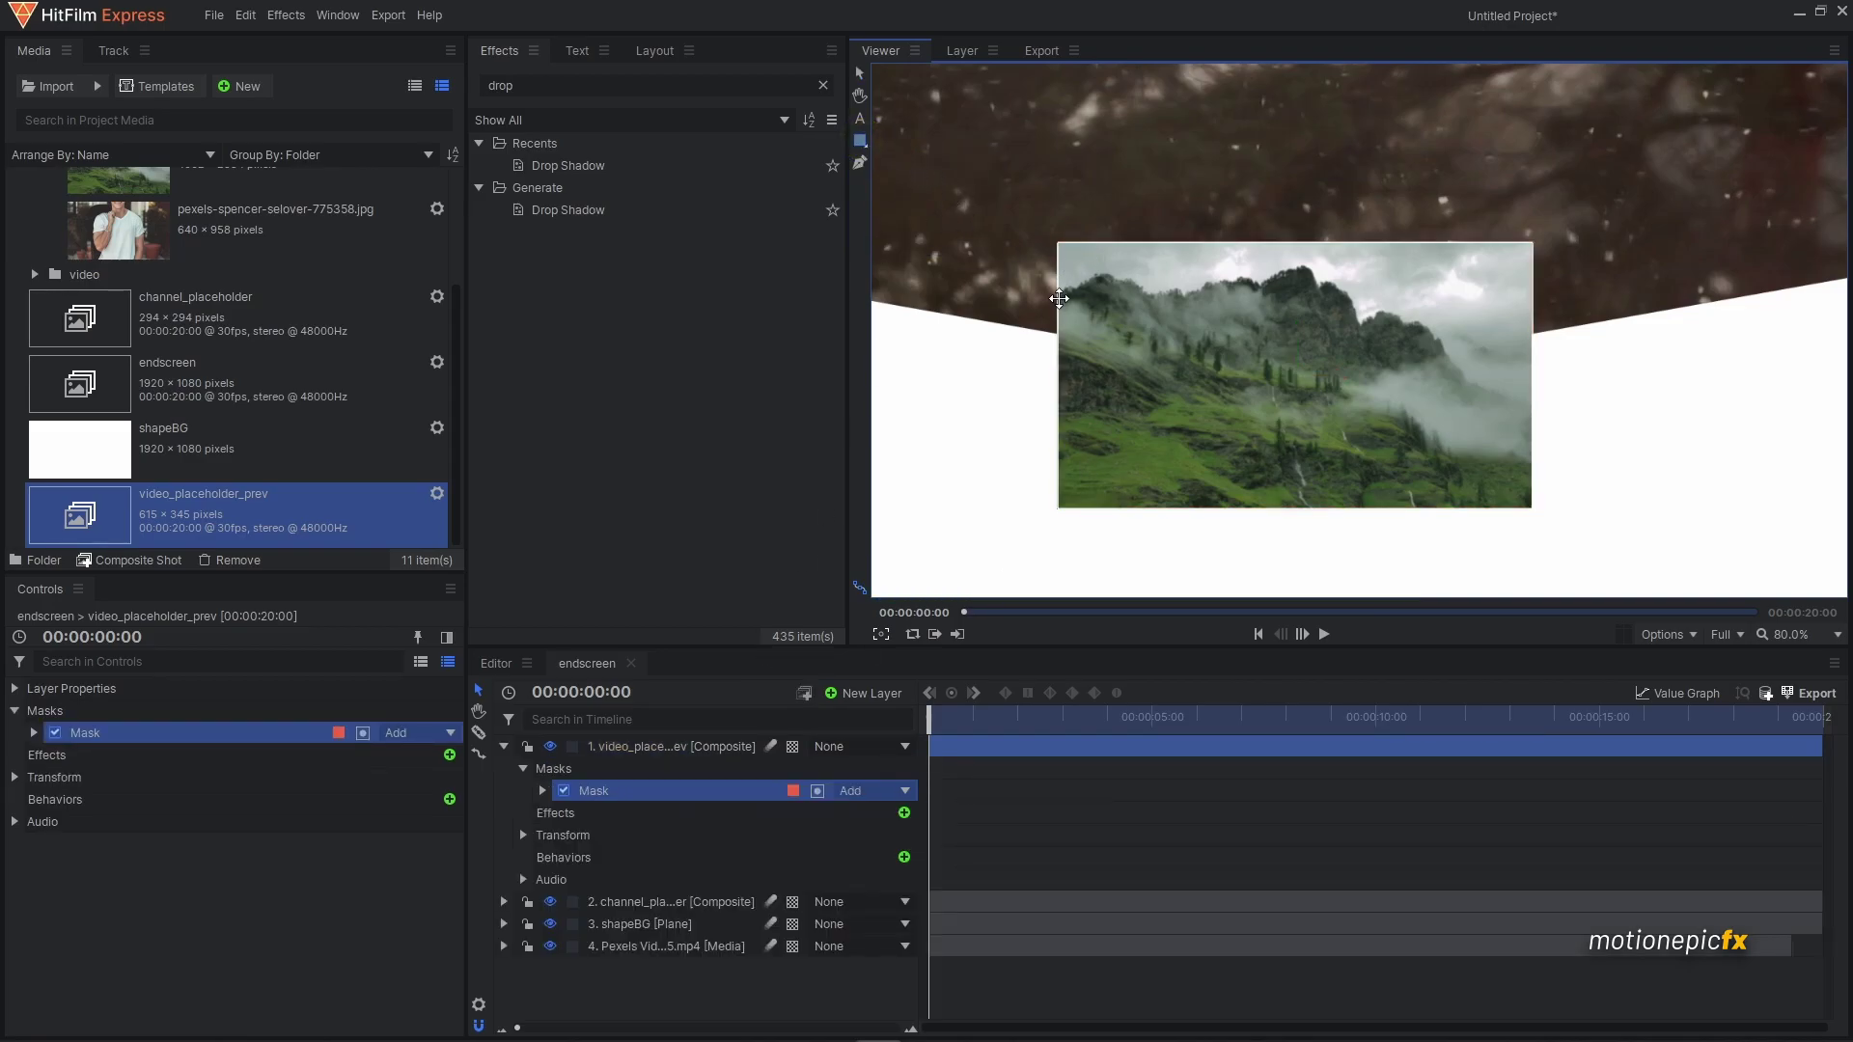
- Scale the video_placeholder_prev layer's mask to 90% in both directions
{"action": "left_click", "coordinate": [541, 789]}
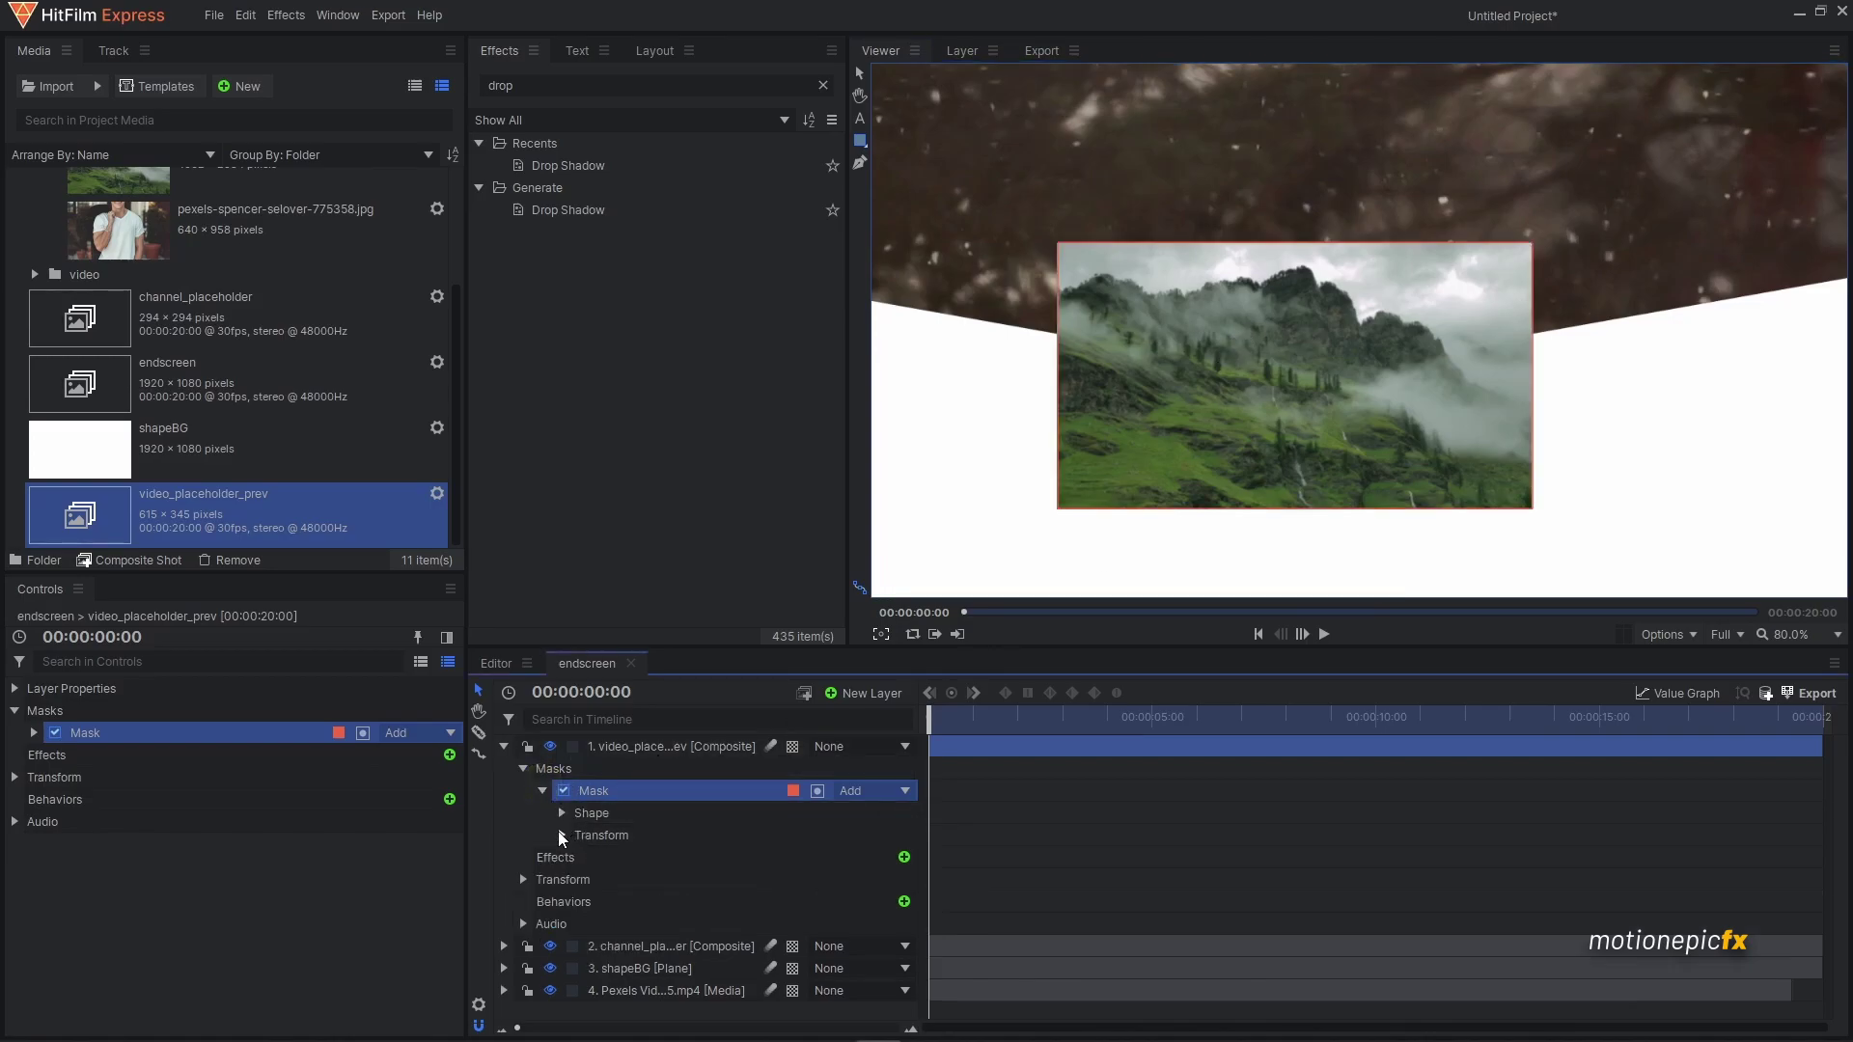
{"action": "left_click", "coordinate": [561, 834]}
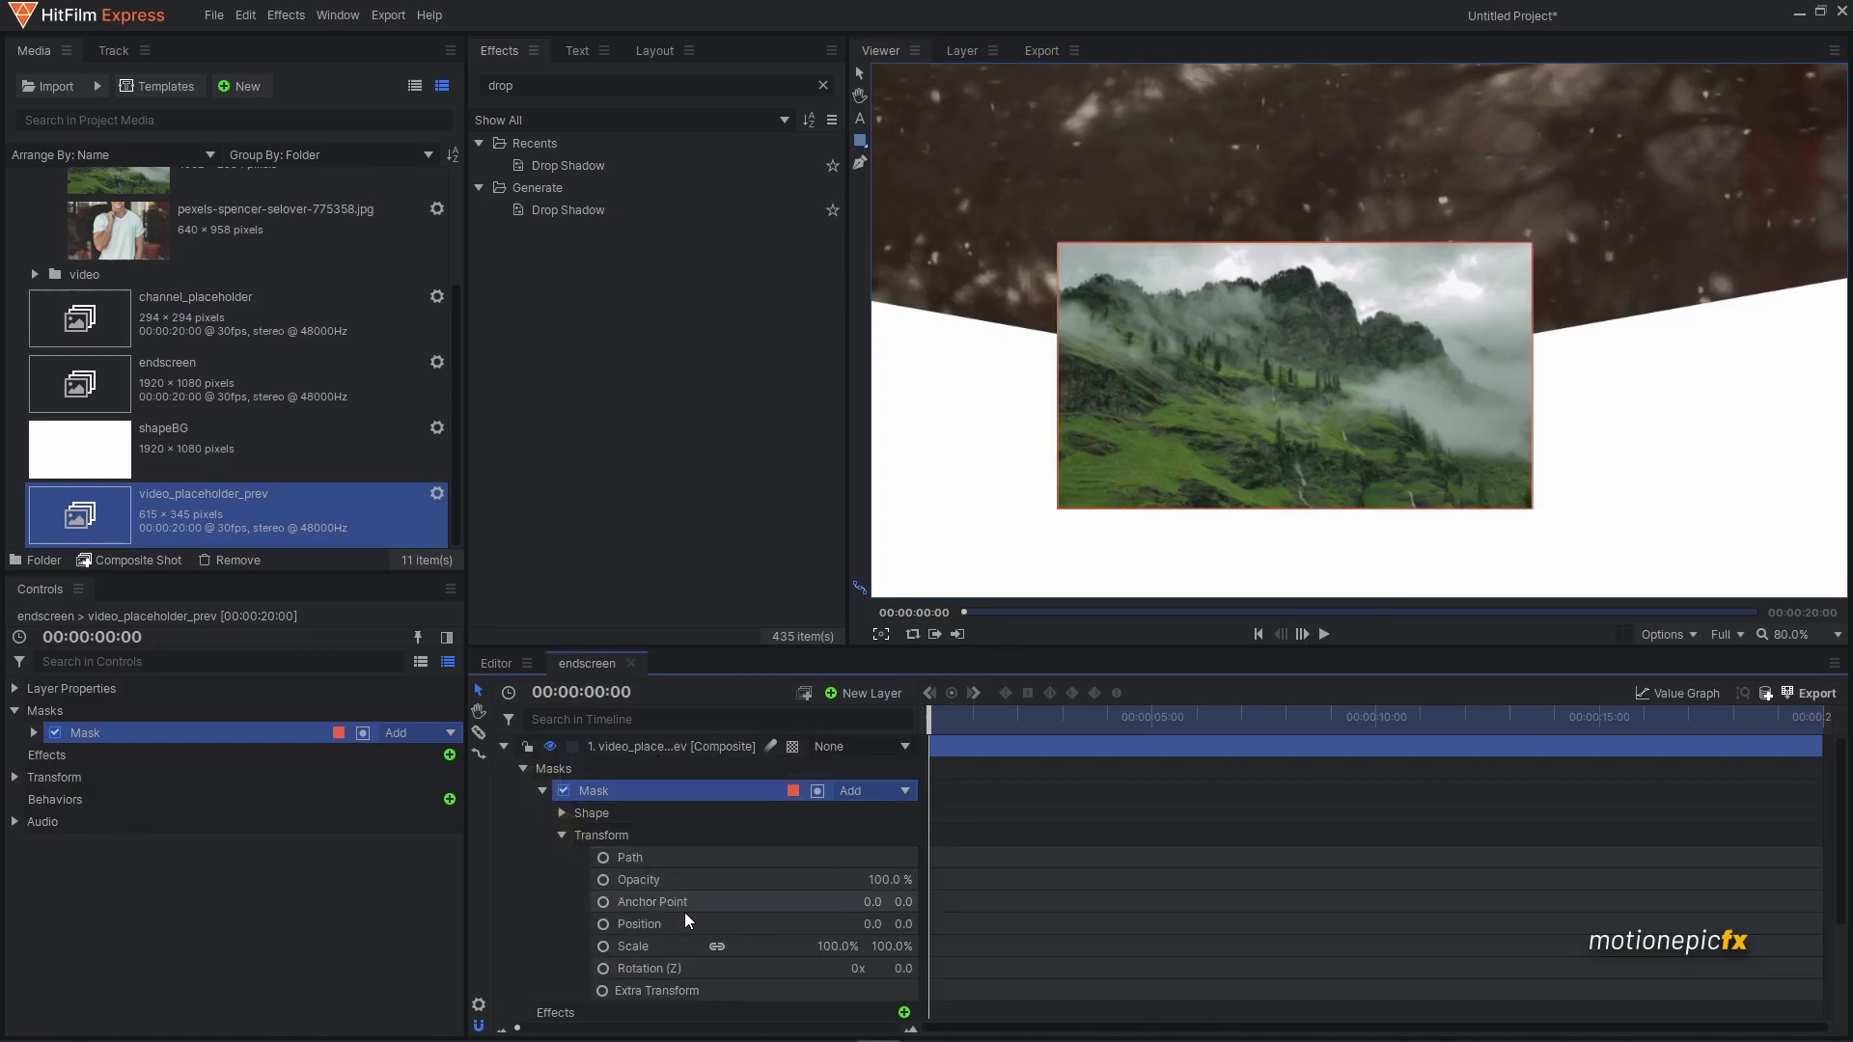
{"action": "left_click", "coordinate": [829, 946]}
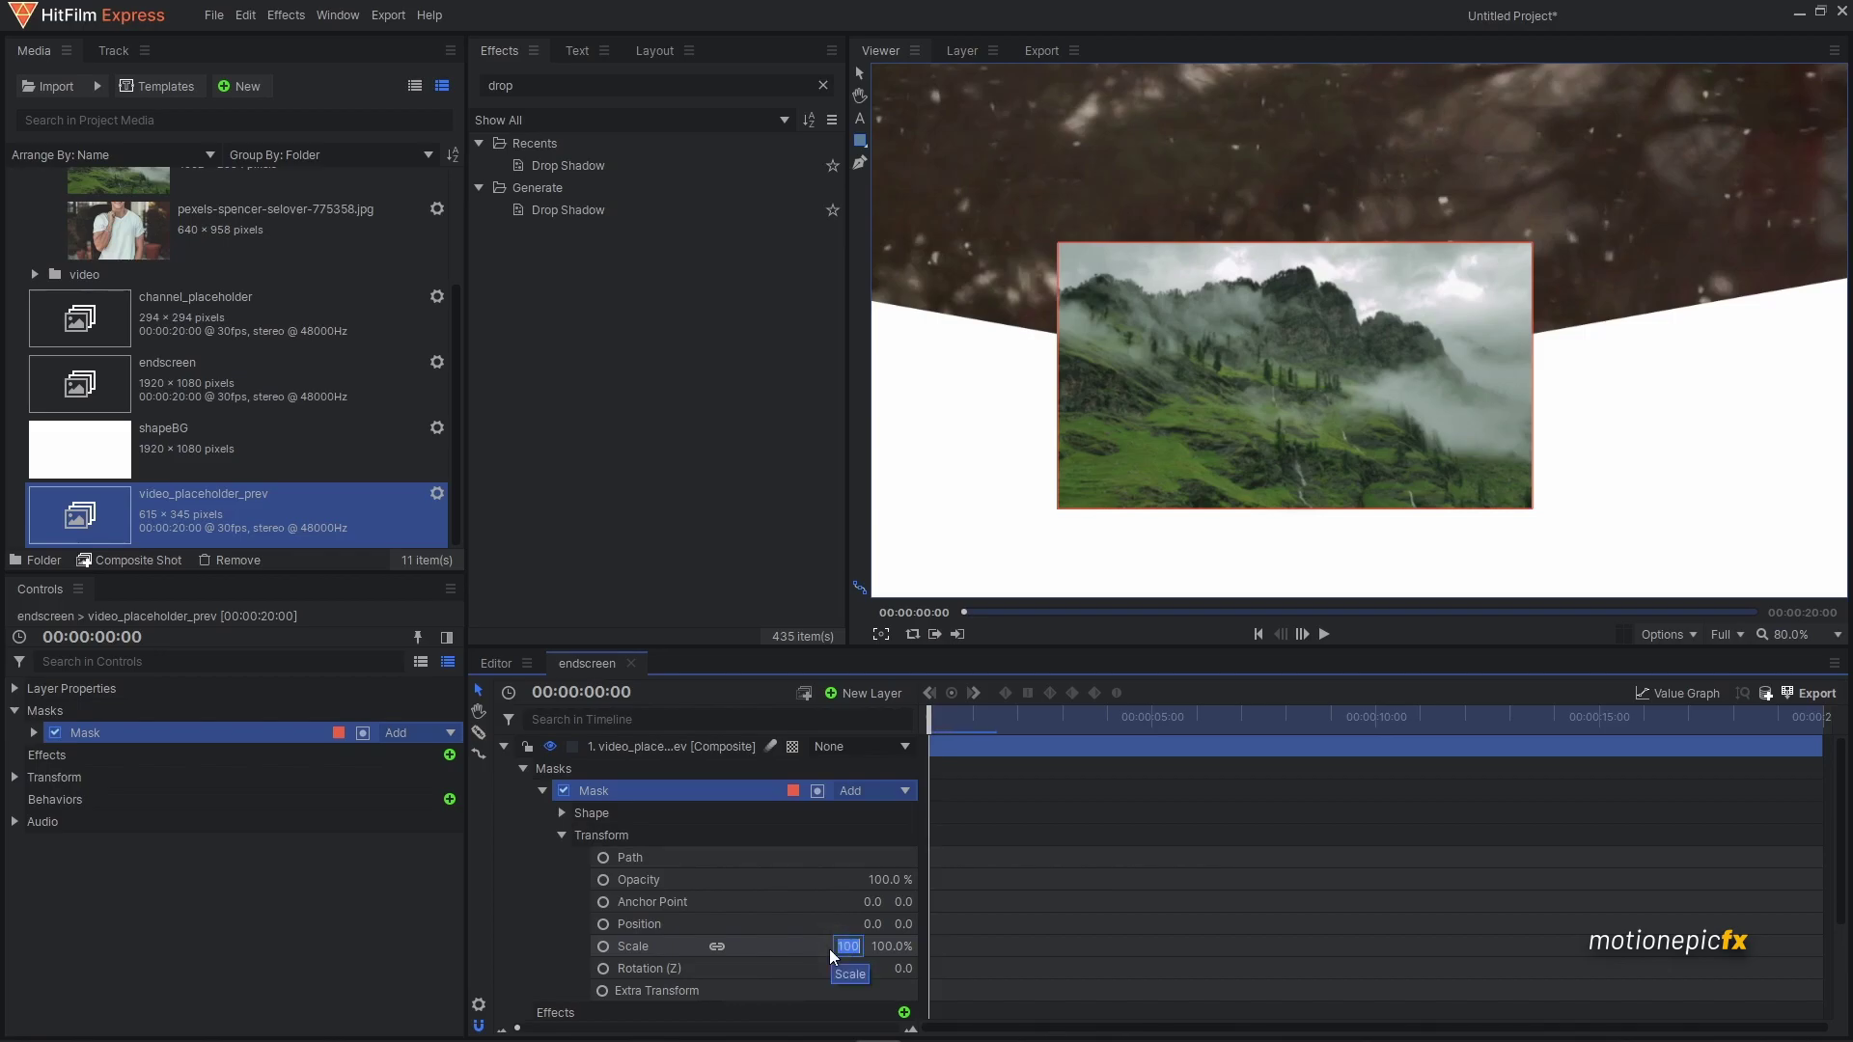
{"action": "left_click", "coordinate": [560, 813]}
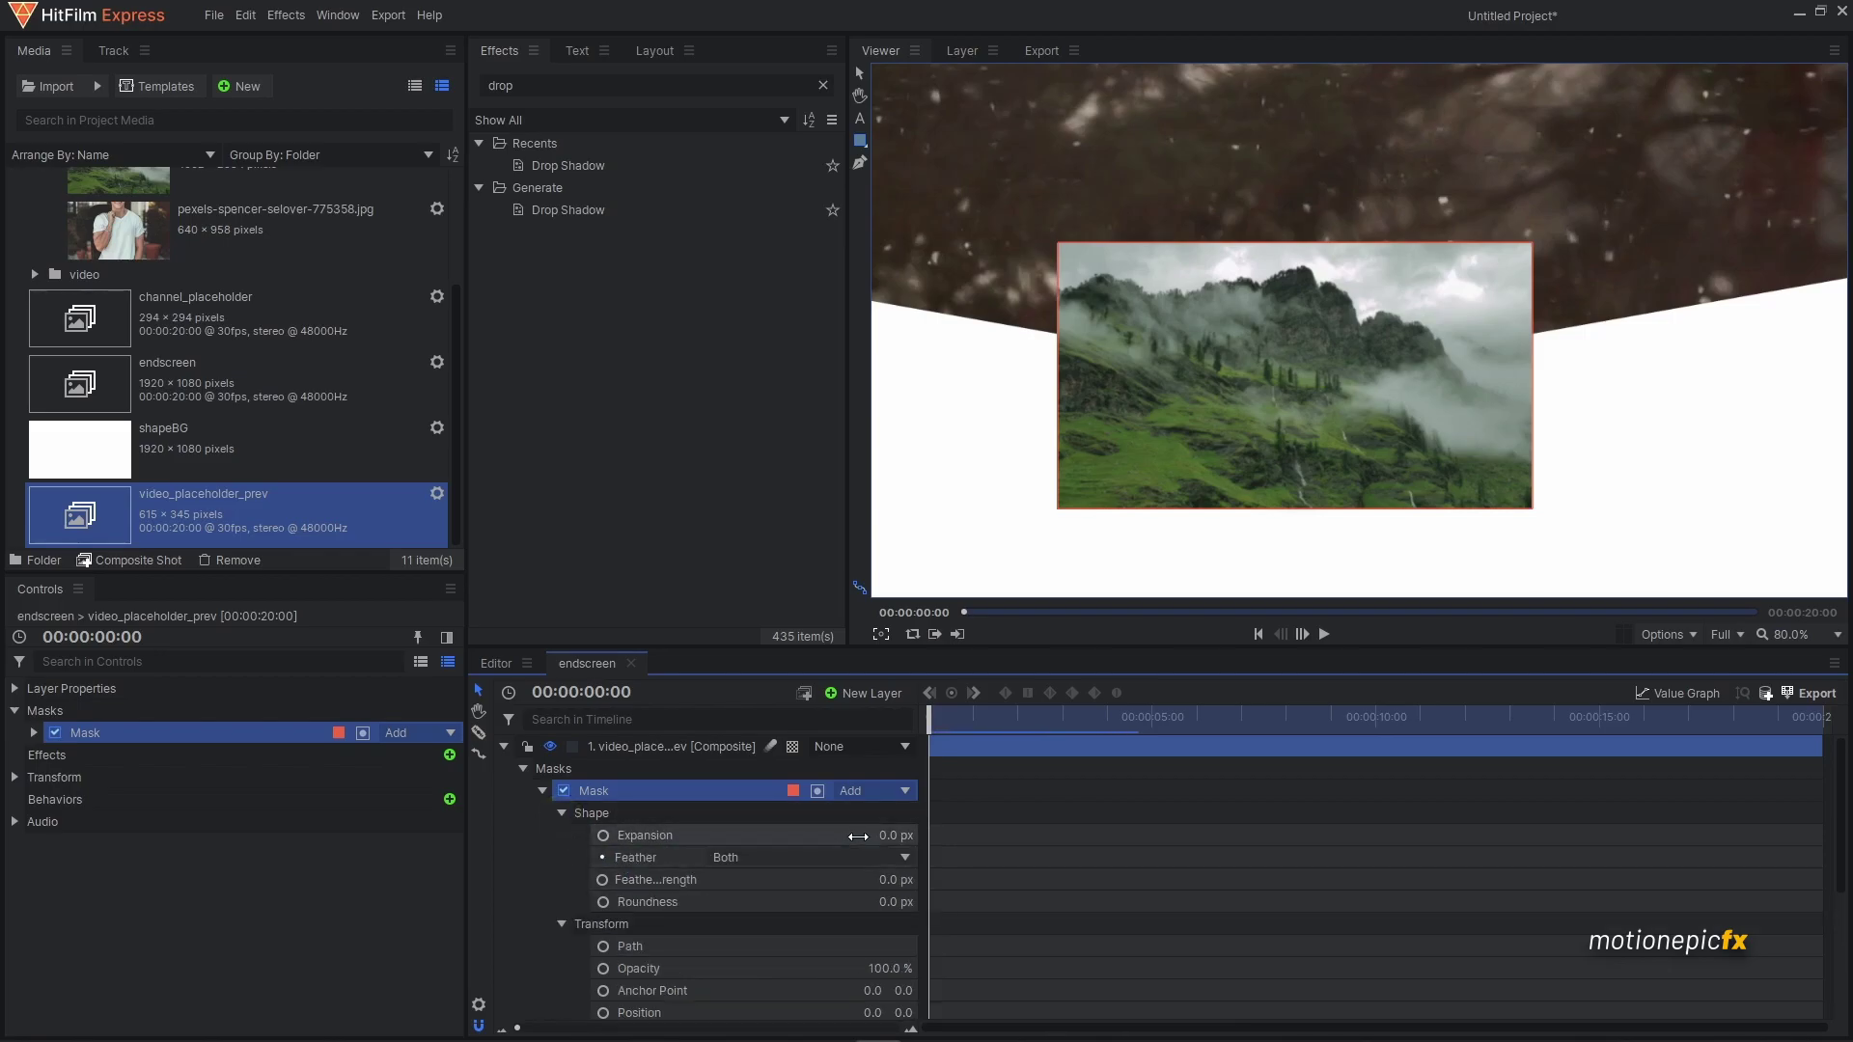
{"action": "left_click_drag", "start_coordinate": [881, 835], "coordinate": [881, 835]}
{"action": "scroll", "coordinate": [715, 911], "scroll_direction": "down", "scroll_amount": 2}
{"action": "left_click", "coordinate": [847, 971]}
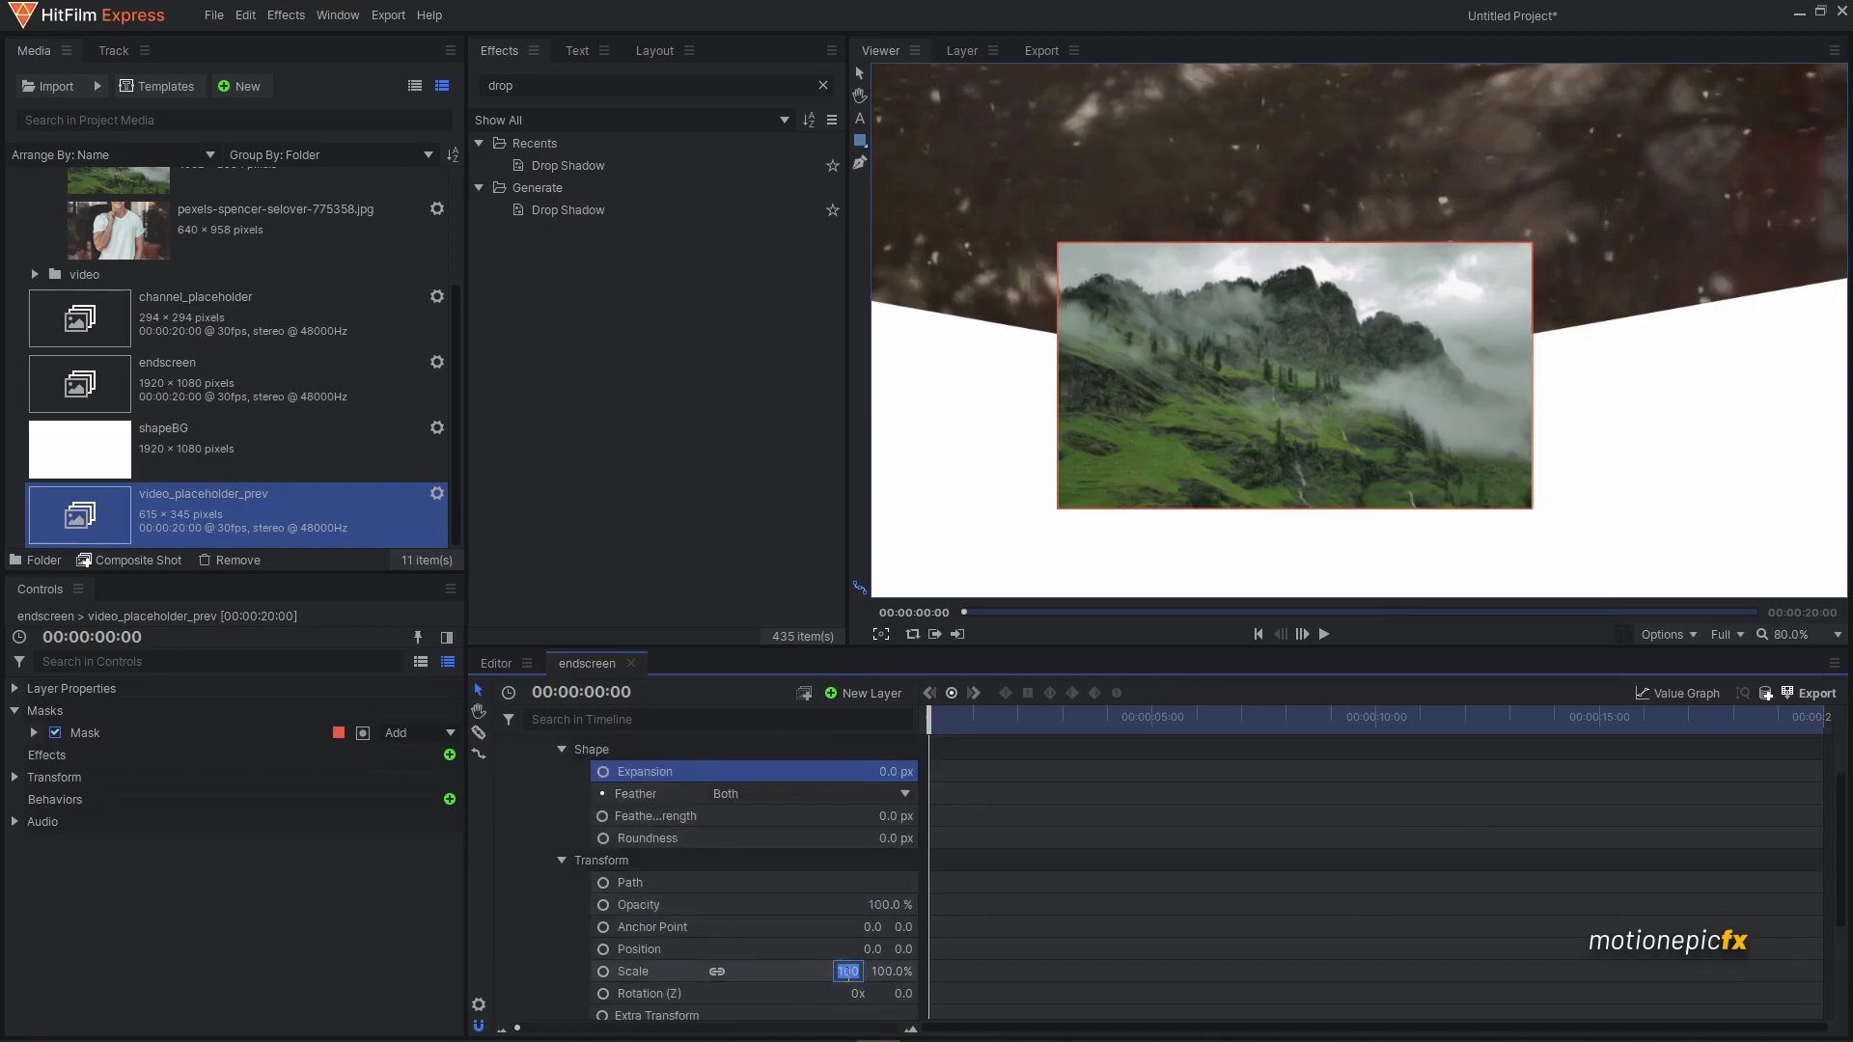
{"action": "key", "text": "Return"}
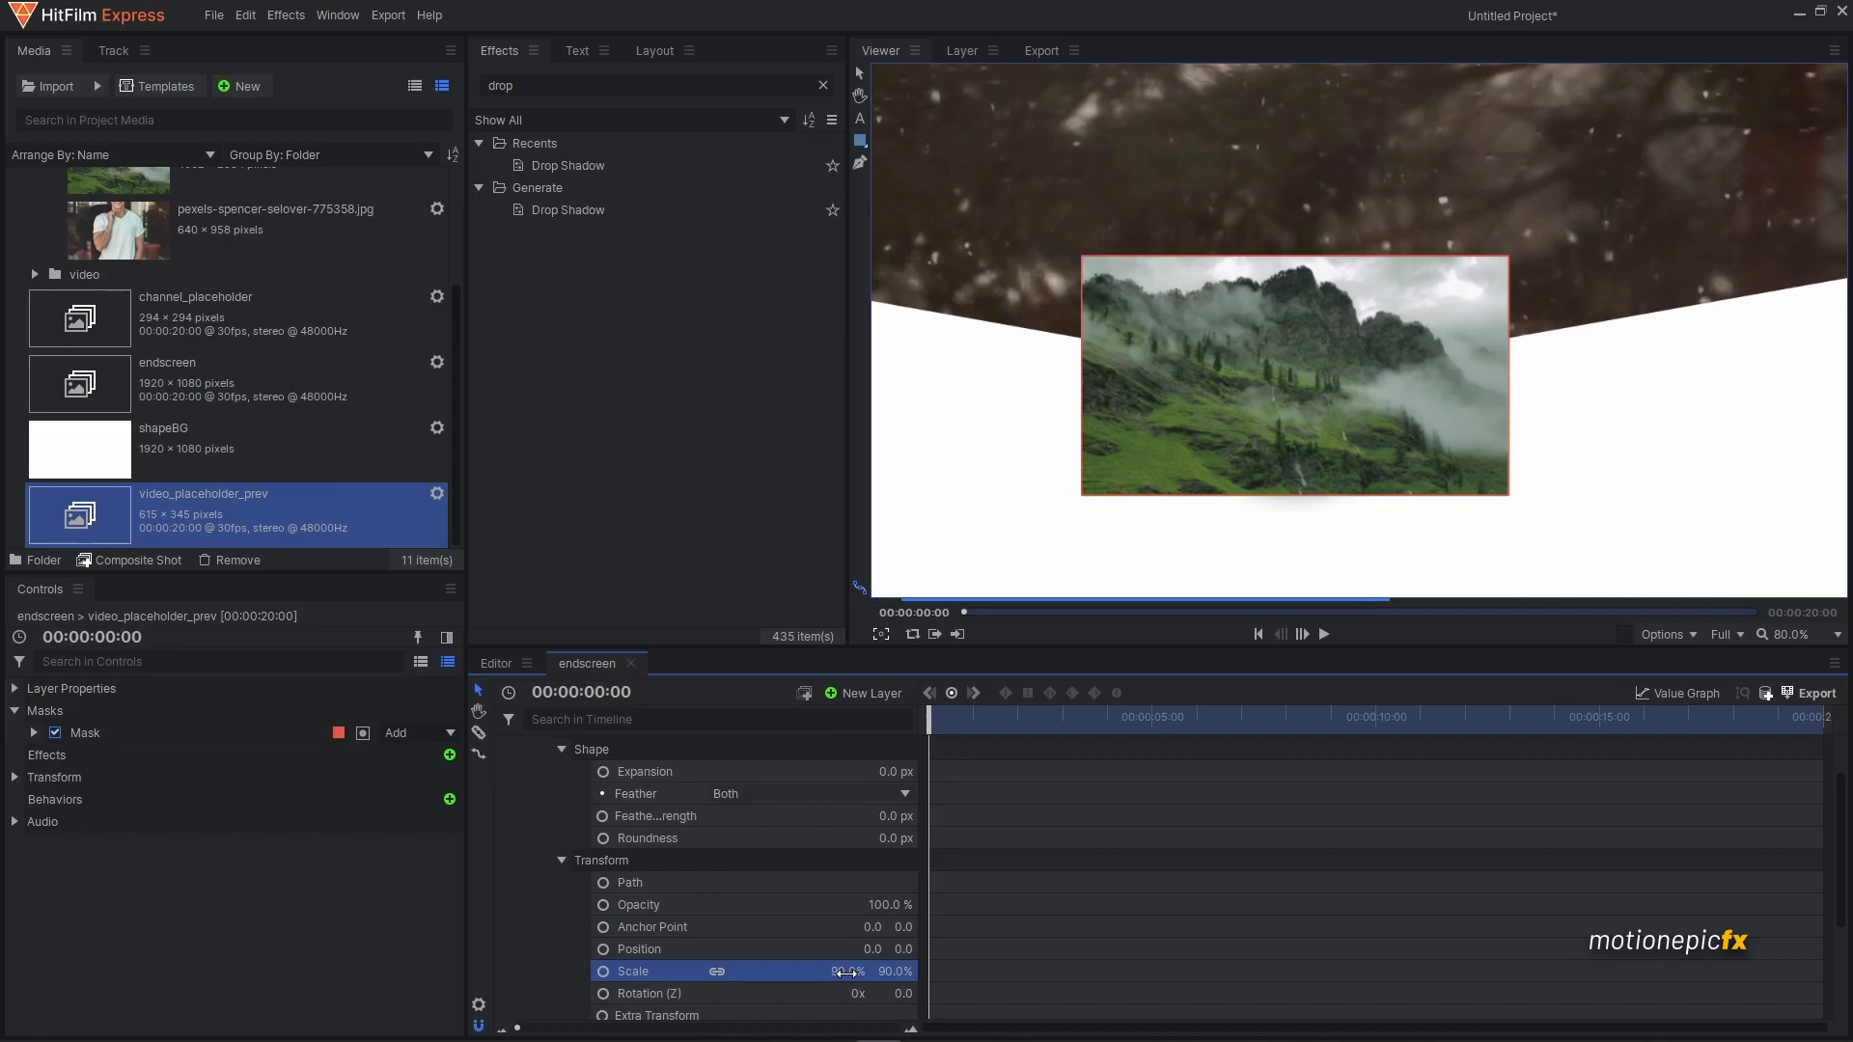
- Round the corners of the video_placeholder_prev mask by setting its expansion to 15 px, and collapse the layer's properties
{"action": "left_click_drag", "start_coordinate": [888, 769], "coordinate": [889, 771]}
{"action": "left_click", "coordinate": [892, 772]}
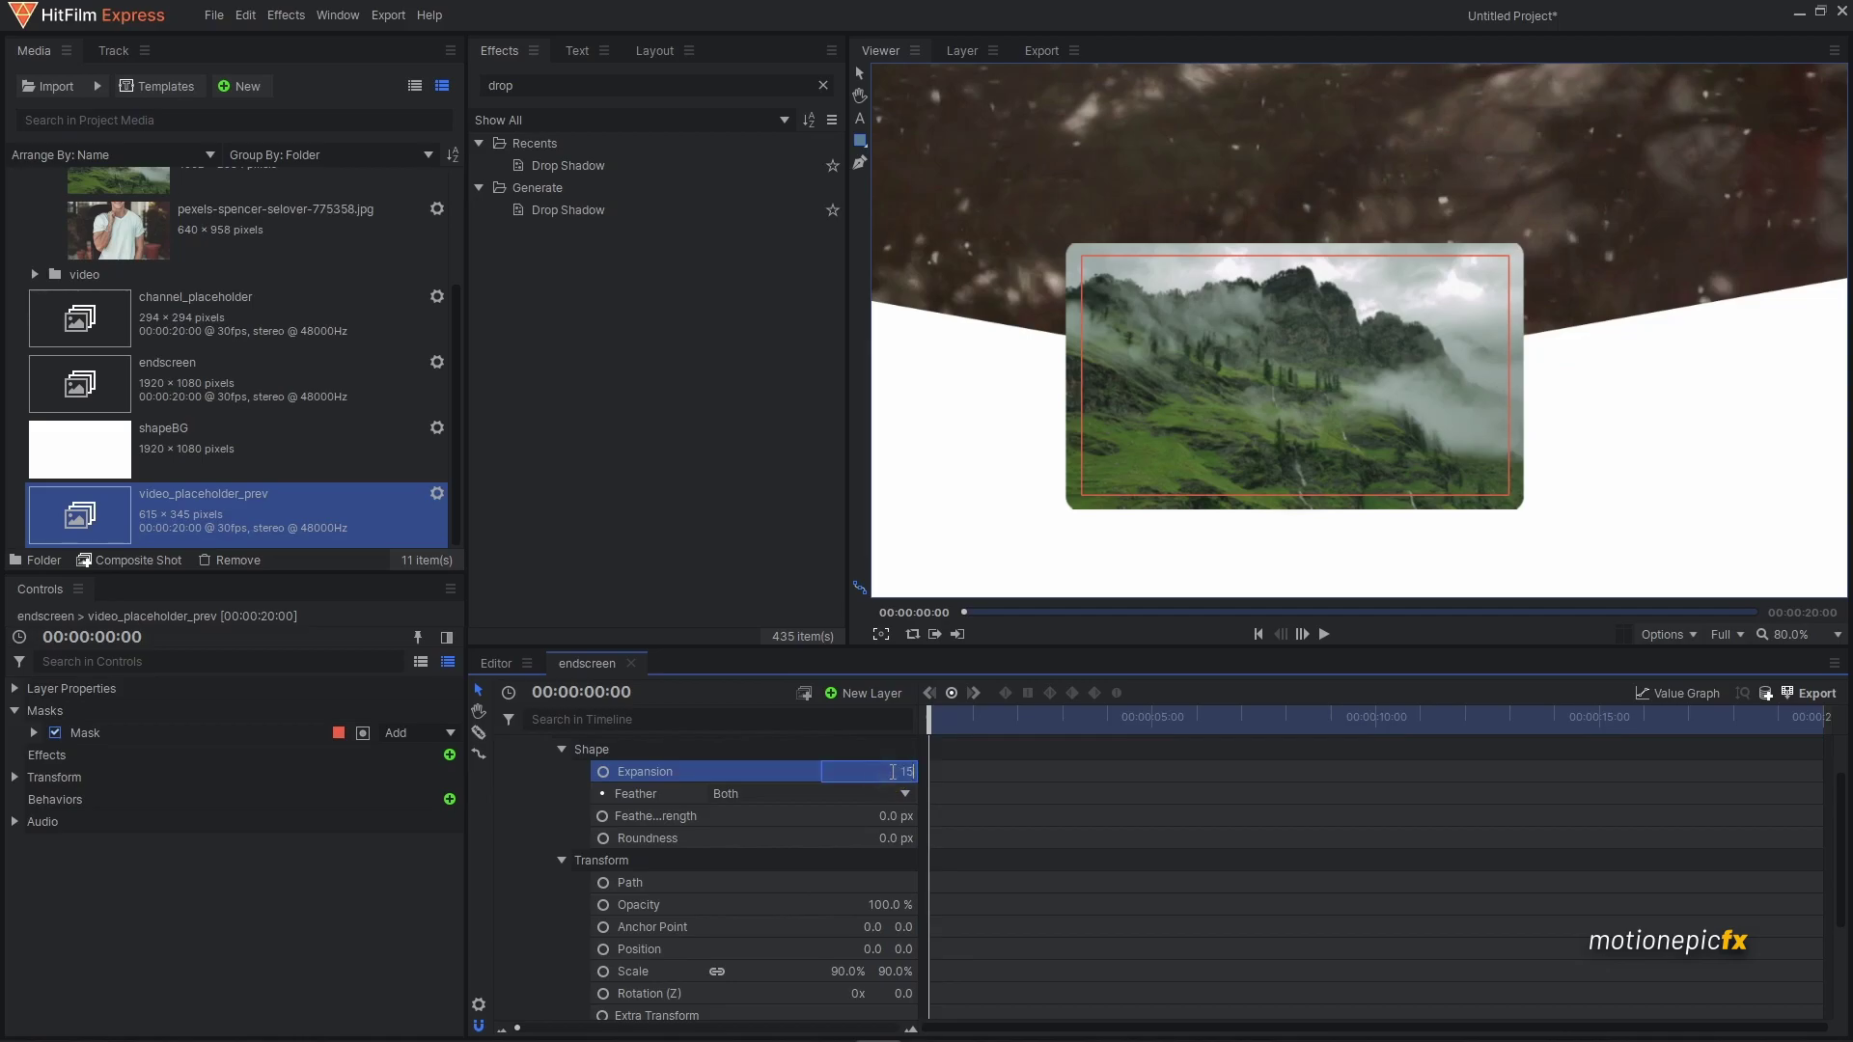
{"action": "key", "text": "Return"}
{"action": "scroll", "coordinate": [550, 795], "scroll_direction": "up", "scroll_amount": 3}
{"action": "left_click", "coordinate": [504, 746]}
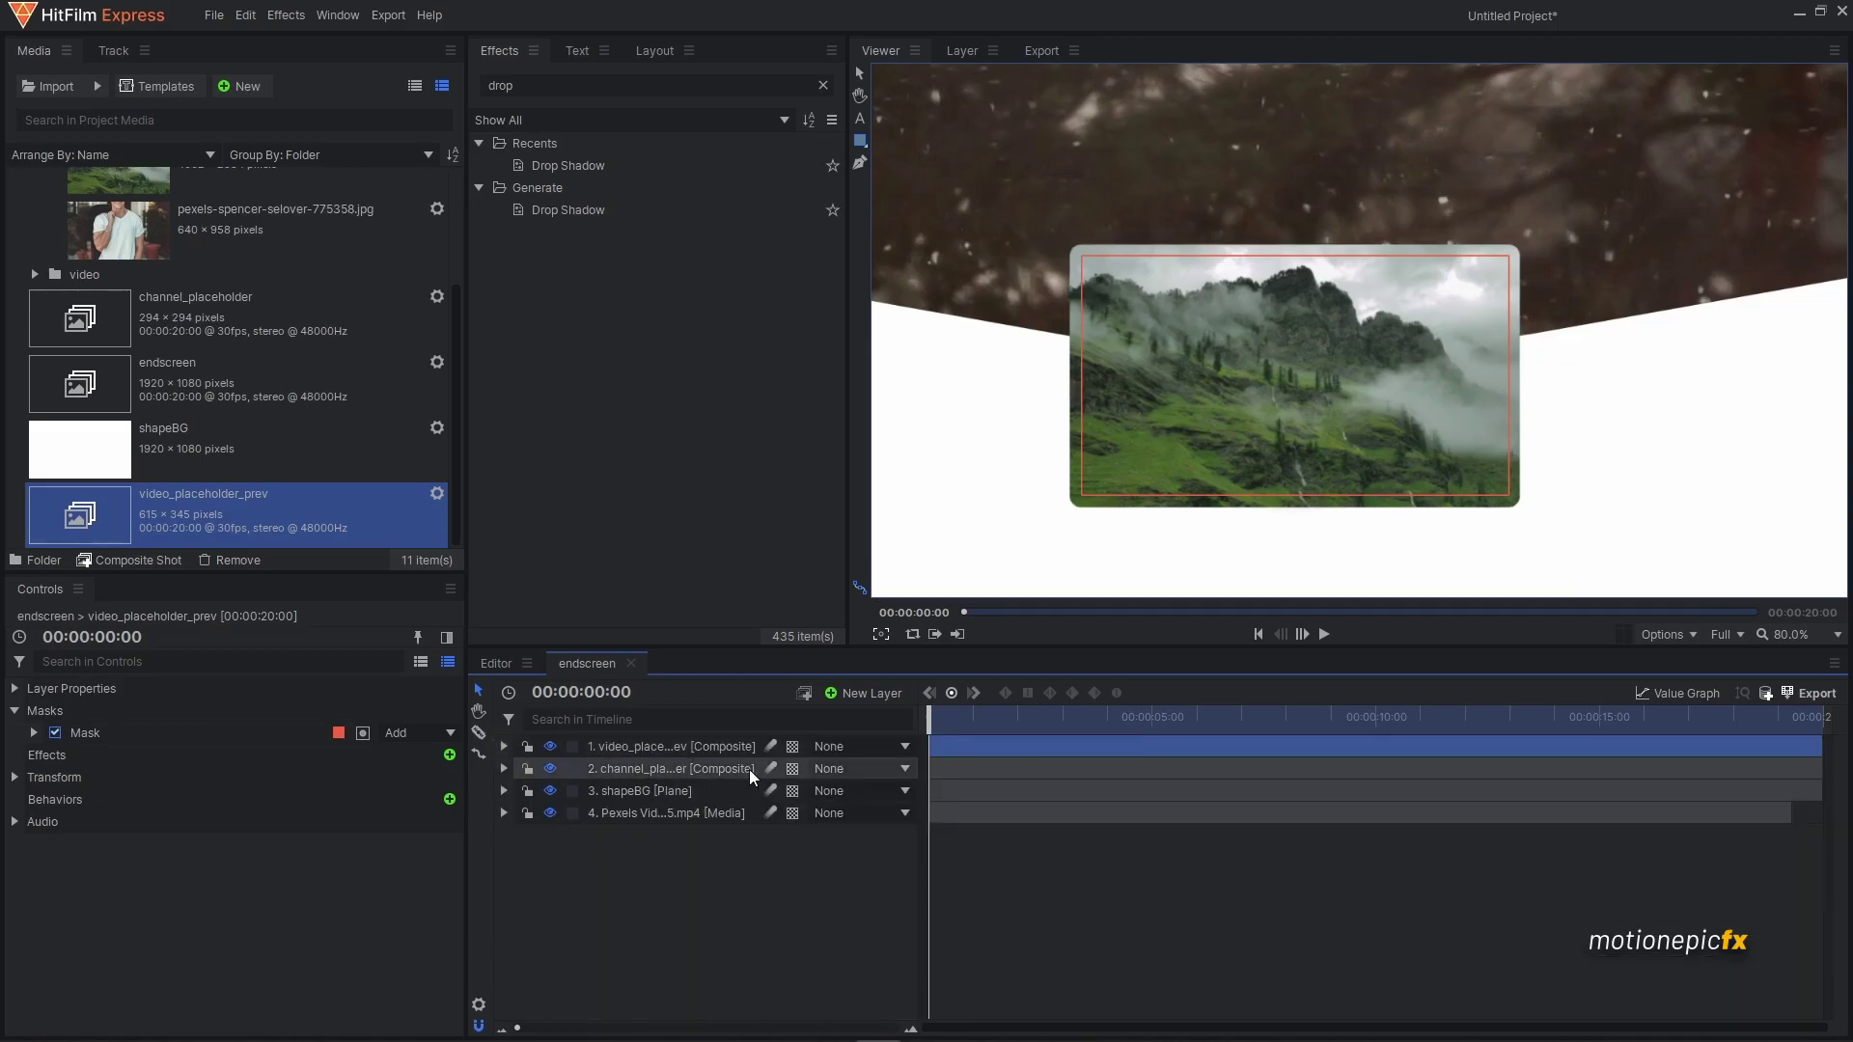
- Set up a new plane layer named SAFE AREA with a width of 1832 and a height of 776 pixels
{"action": "left_click", "coordinate": [681, 745]}
{"action": "scroll", "coordinate": [1139, 397], "scroll_direction": "down", "scroll_amount": 3}
{"action": "left_click_drag", "start_coordinate": [1077, 449], "coordinate": [1242, 430]}
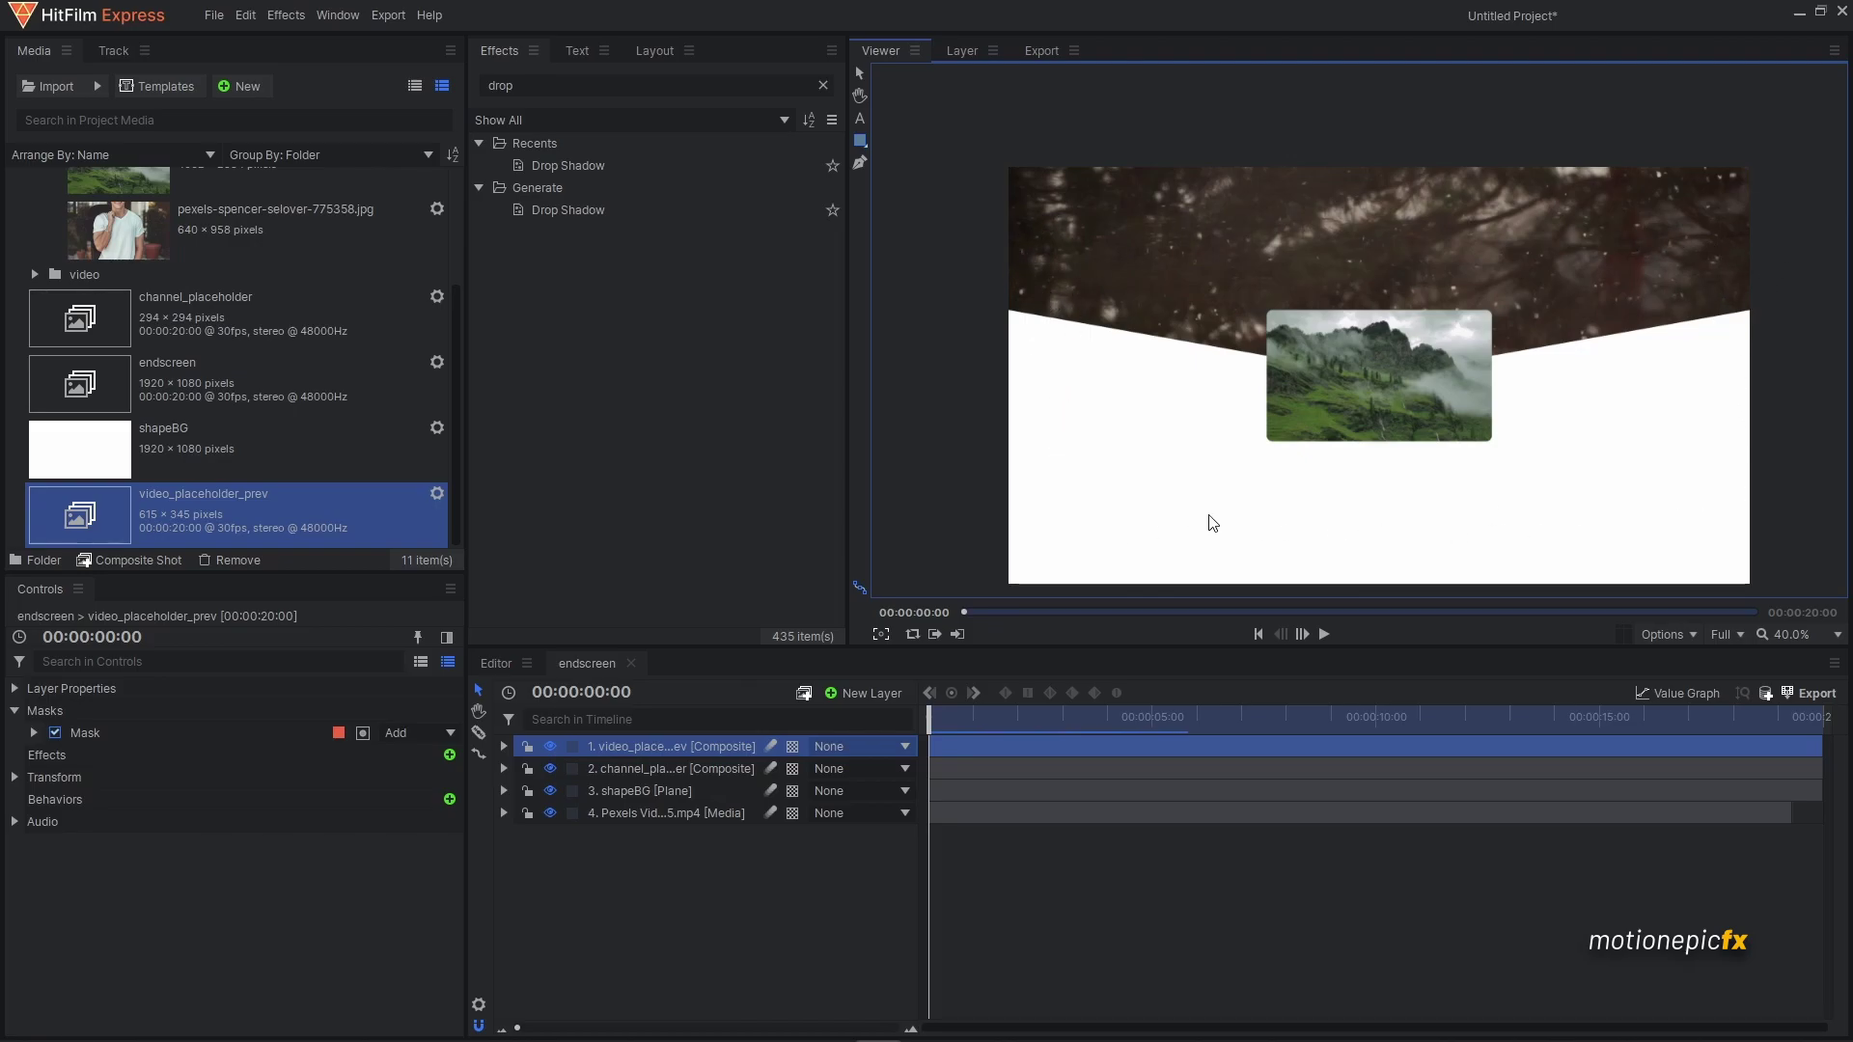
{"action": "left_click", "coordinate": [871, 696]}
{"action": "left_click", "coordinate": [871, 720]}
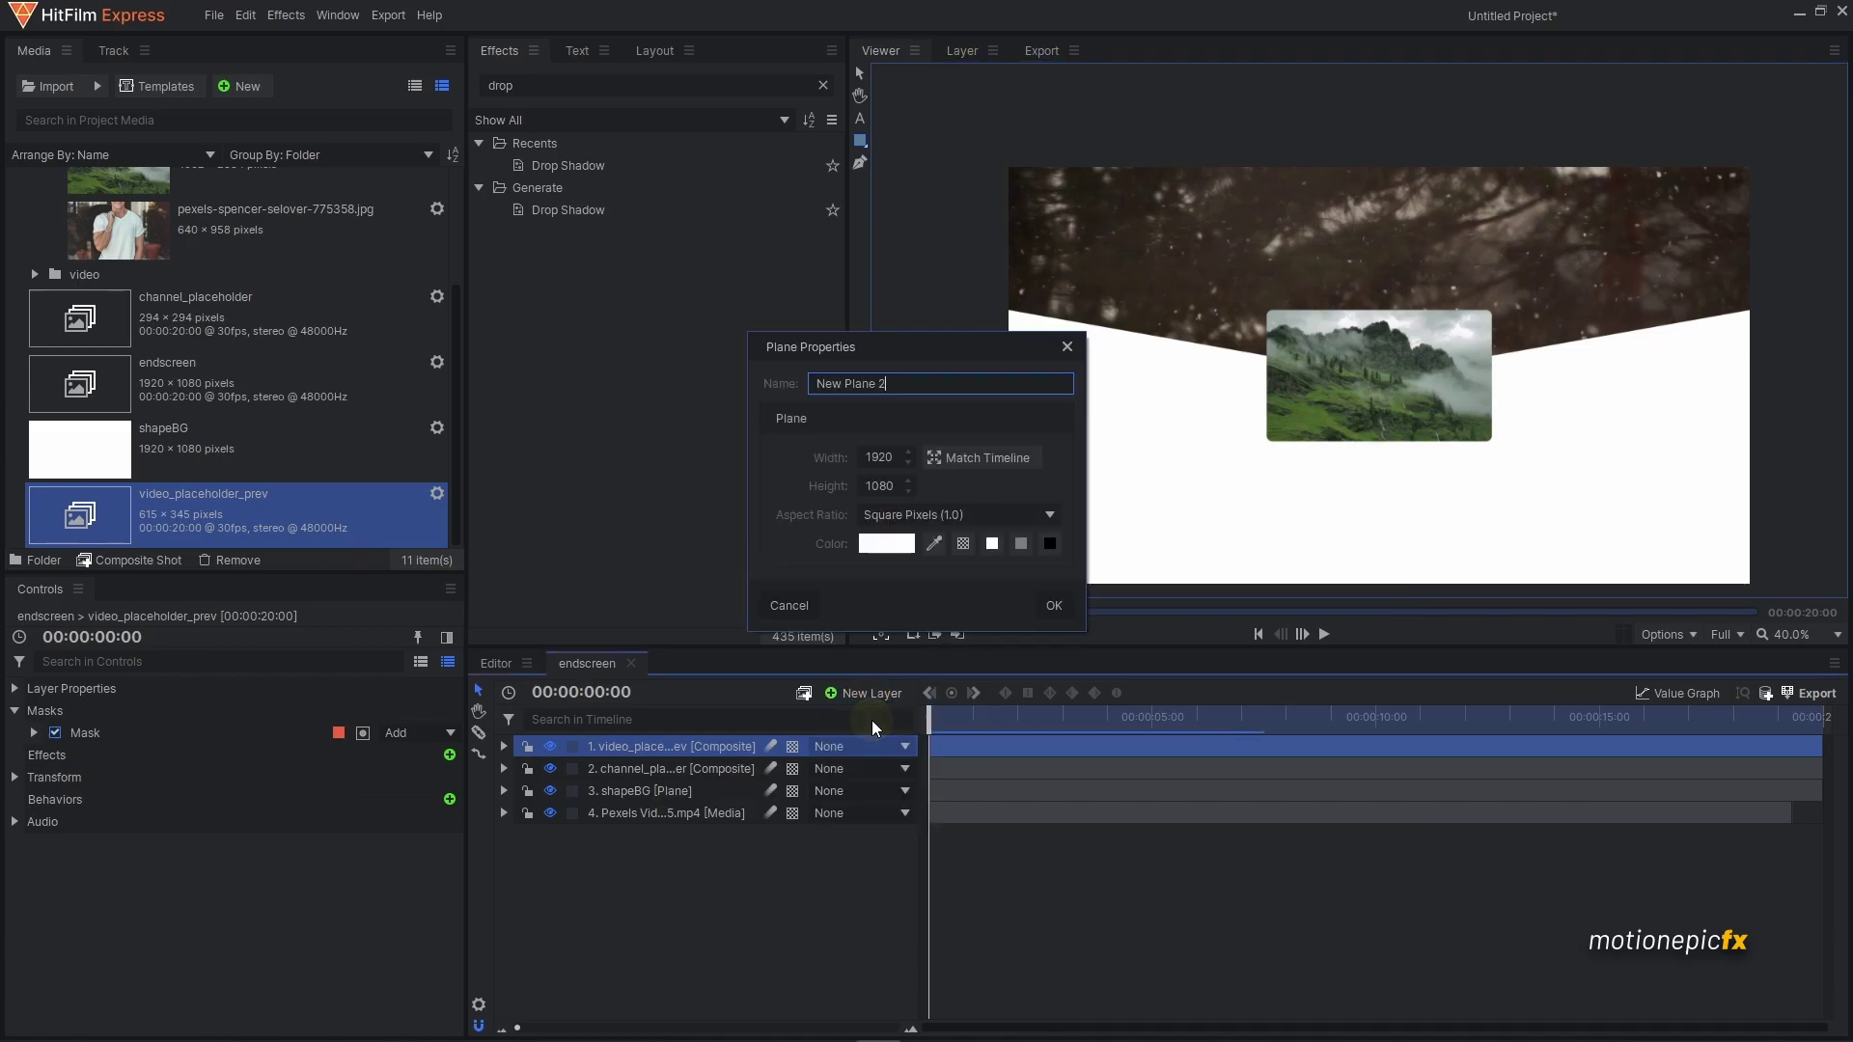
{"action": "type", "text": "SAFE AREA"}
{"action": "double_click", "coordinate": [890, 455]}
{"action": "type", "text": "1"}
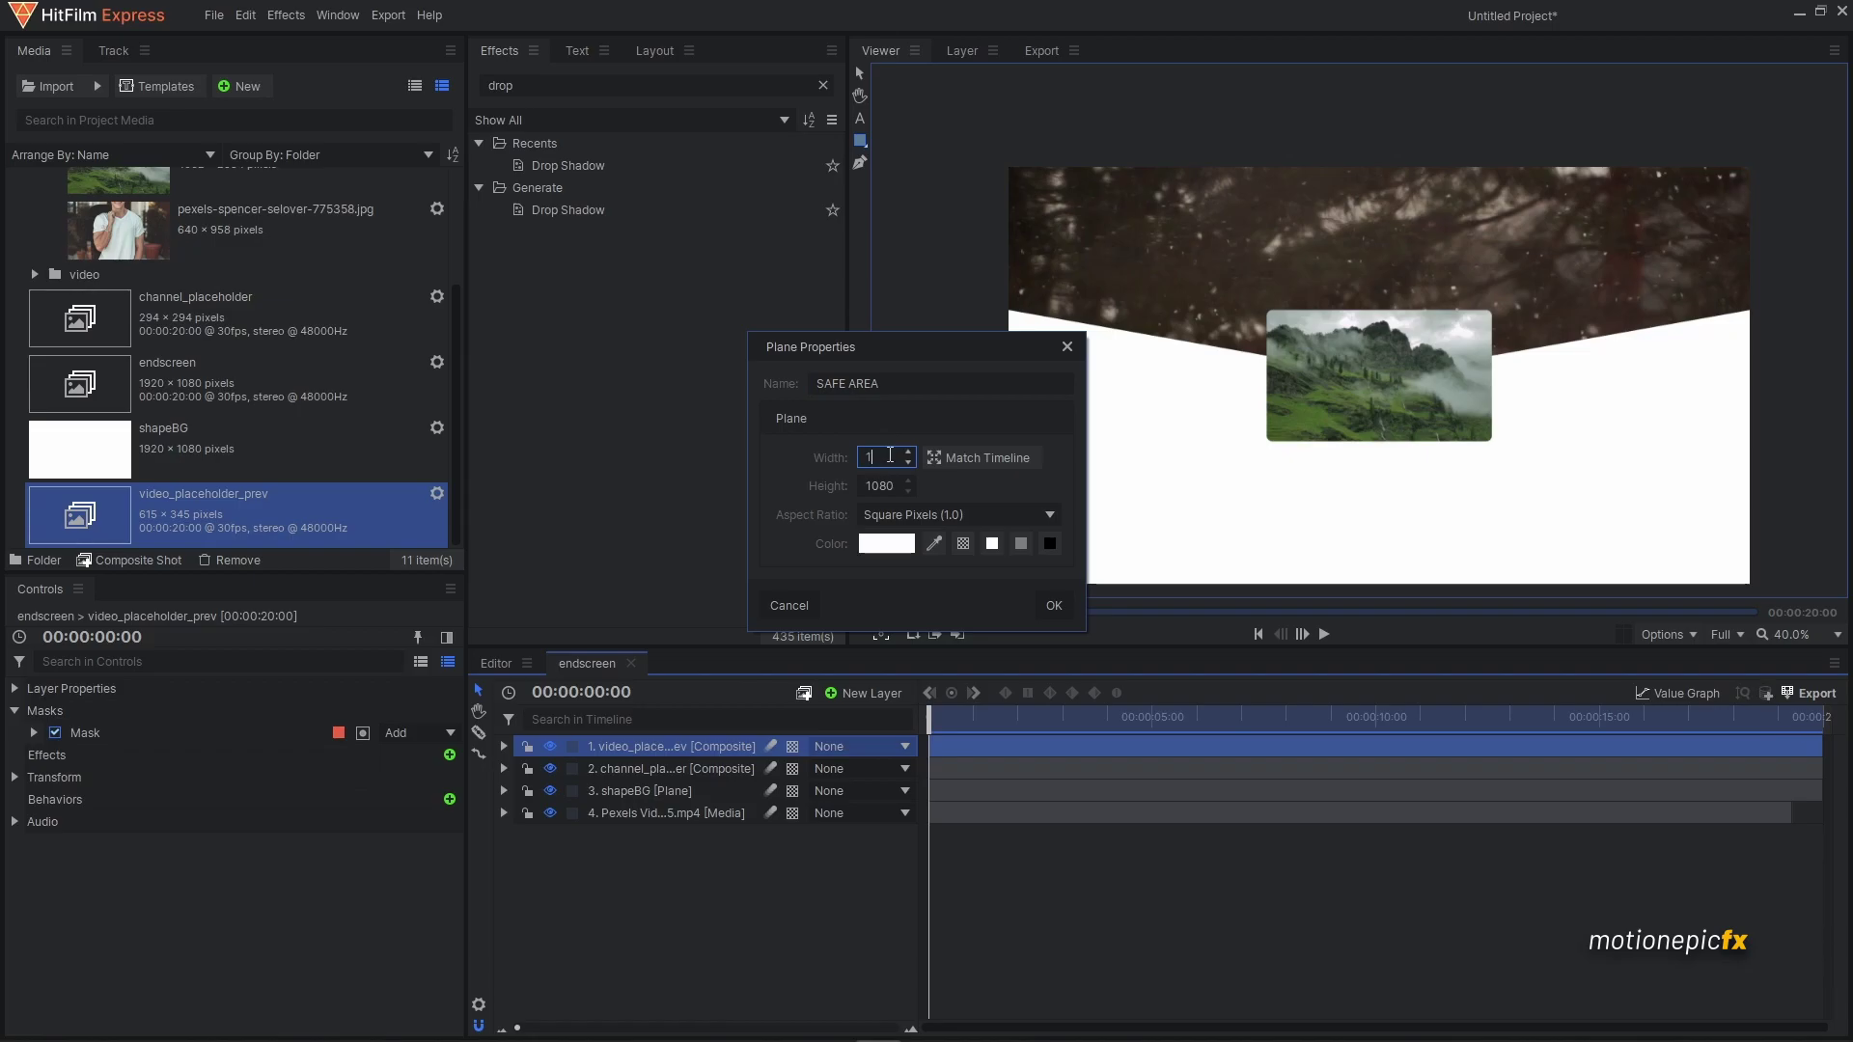
{"action": "key", "text": "Tab"}
{"action": "key", "text": "BackSpace"}
{"action": "type", "text": "776"}
- Choose light yellow as the SAFE AREA plane's color and create the plane
{"action": "left_click", "coordinate": [899, 546]}
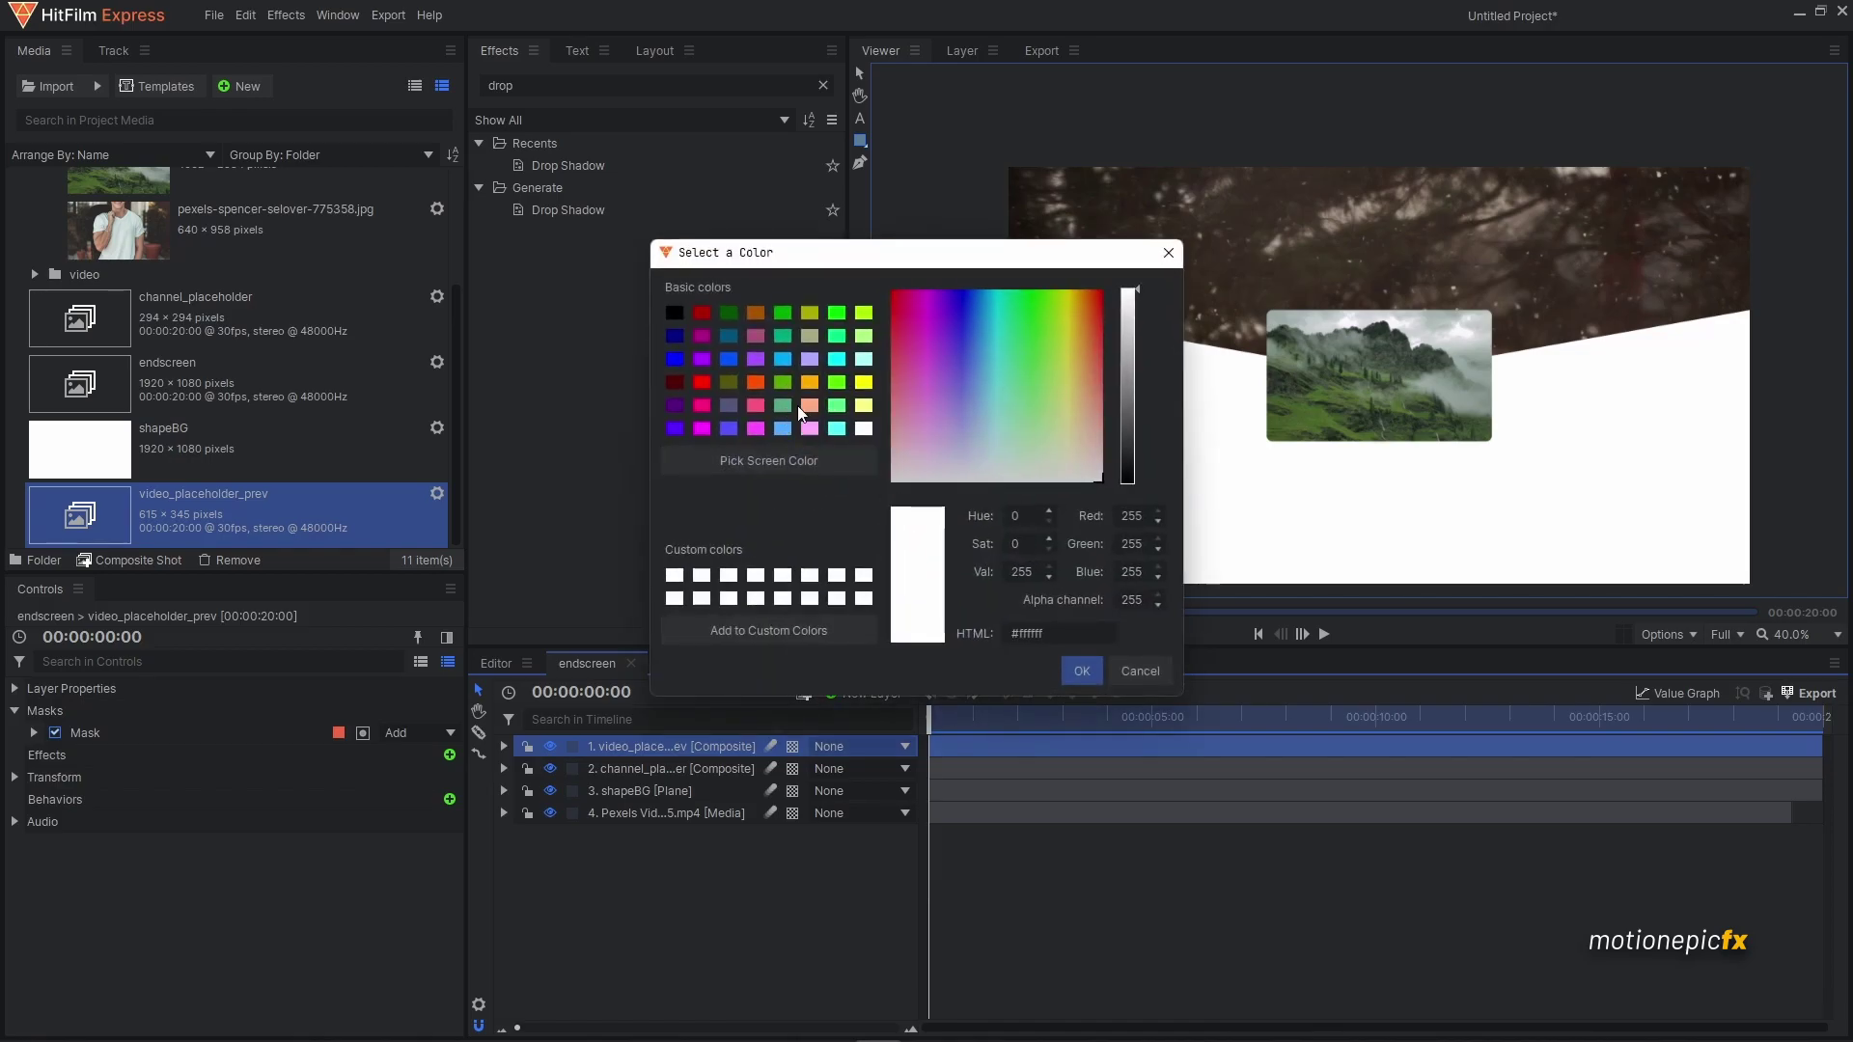
{"action": "left_click", "coordinate": [863, 406]}
{"action": "left_click", "coordinate": [1082, 671]}
{"action": "left_click", "coordinate": [1056, 606]}
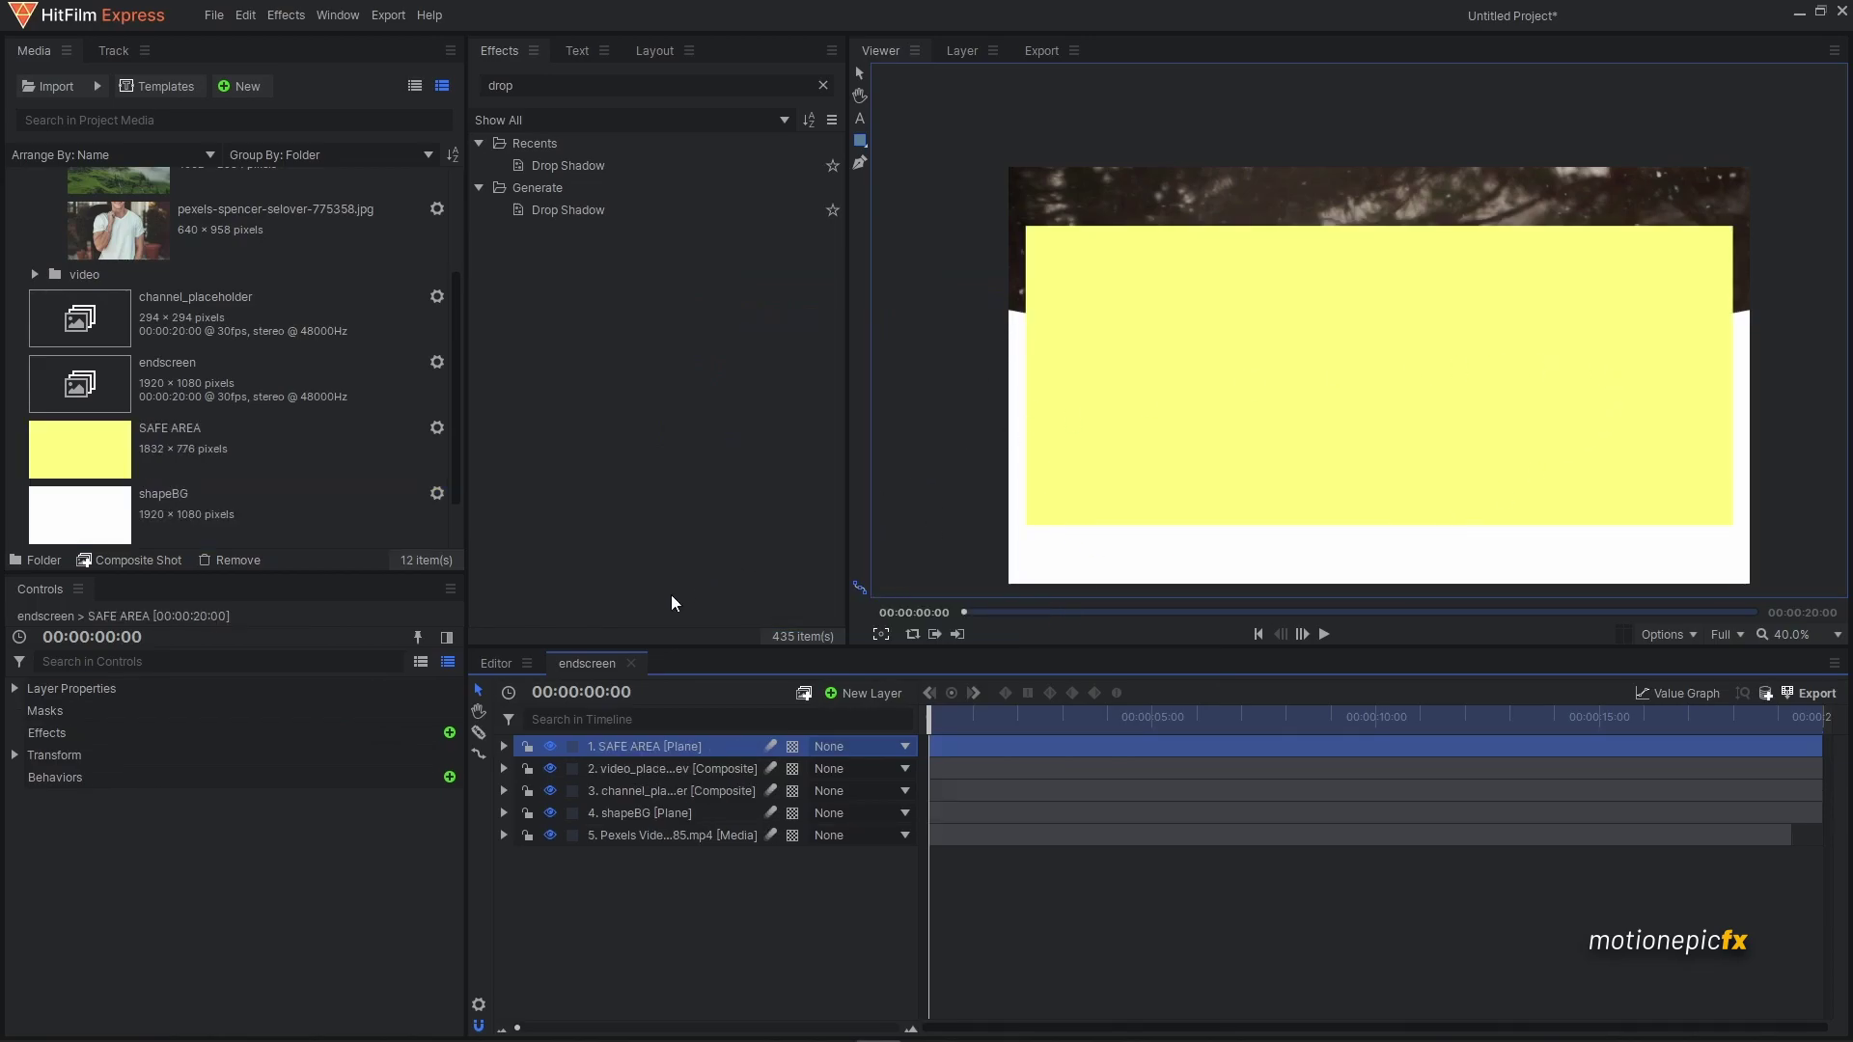
- Lower the SAFE AREA plane's opacity to 25% and collapse its properties
{"action": "left_click", "coordinate": [502, 746]}
{"action": "left_click", "coordinate": [524, 812]}
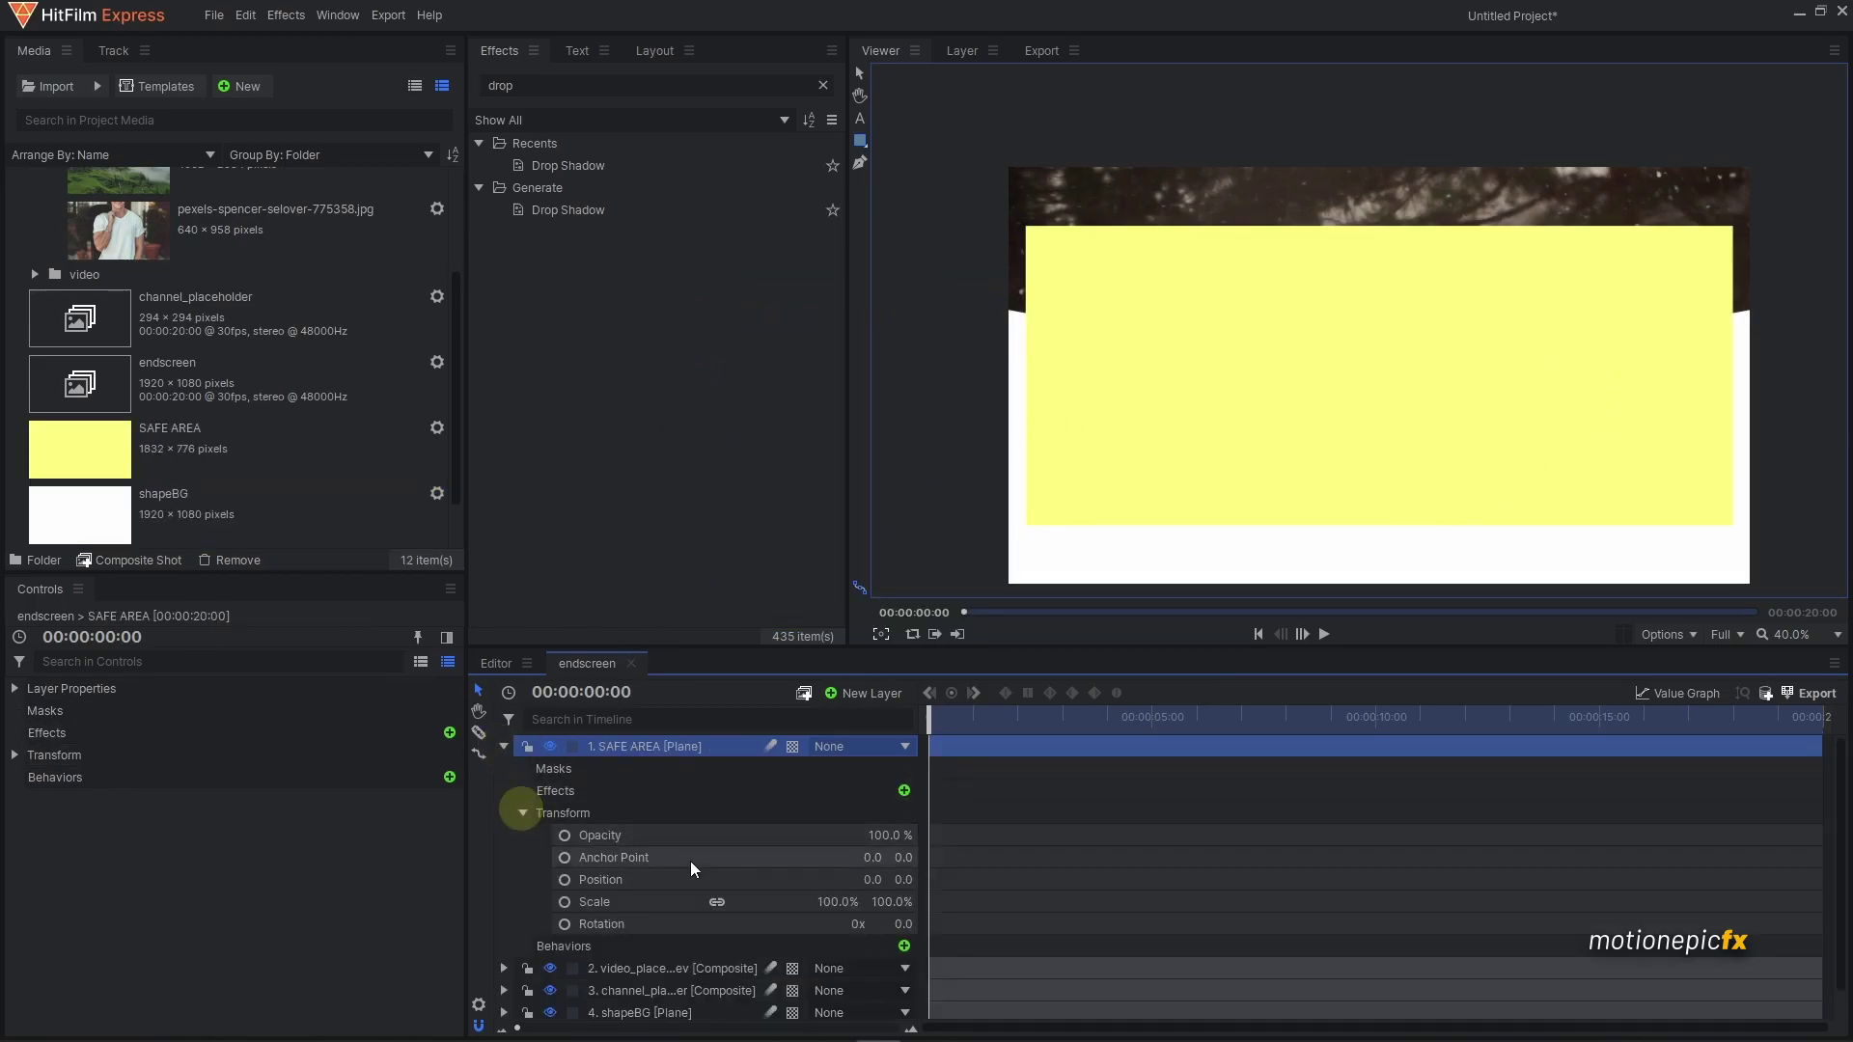
{"action": "left_click", "coordinate": [887, 832]}
{"action": "left_click_drag", "start_coordinate": [888, 835], "coordinate": [873, 834]}
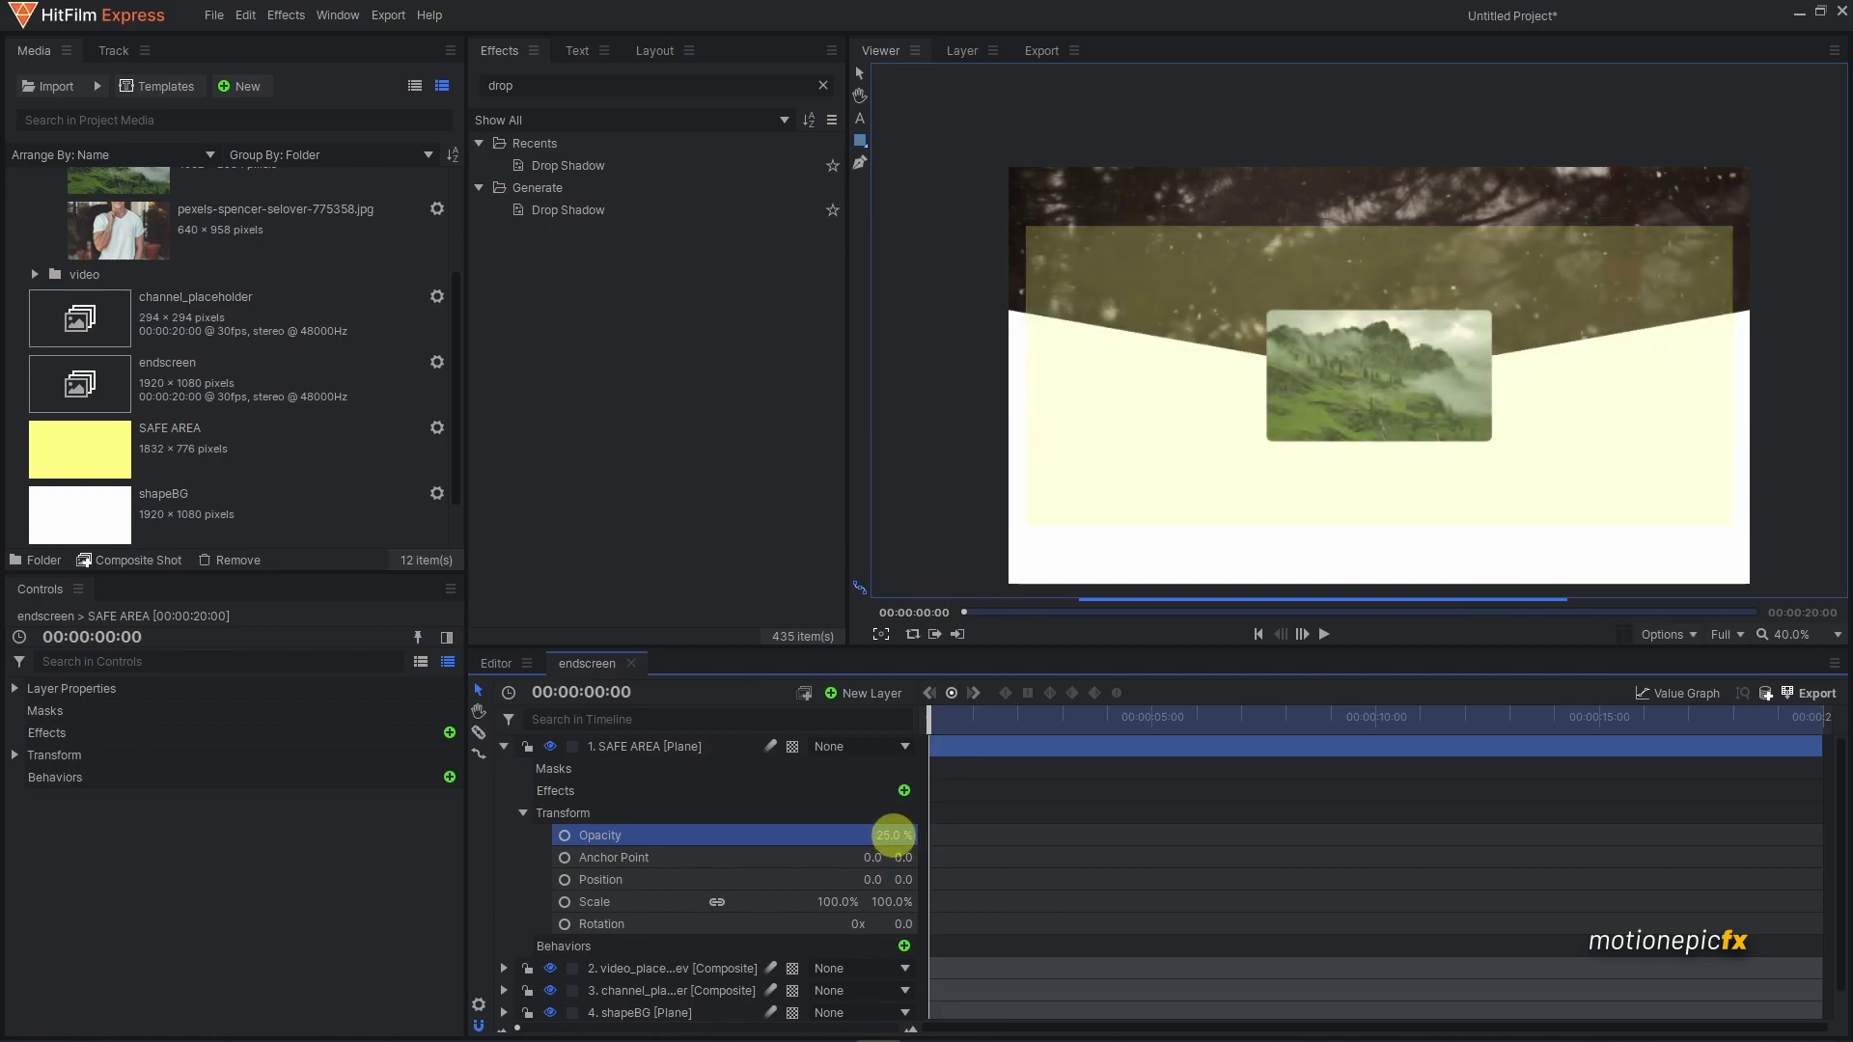
{"action": "left_click", "coordinate": [503, 747]}
{"action": "left_click", "coordinate": [614, 748]}
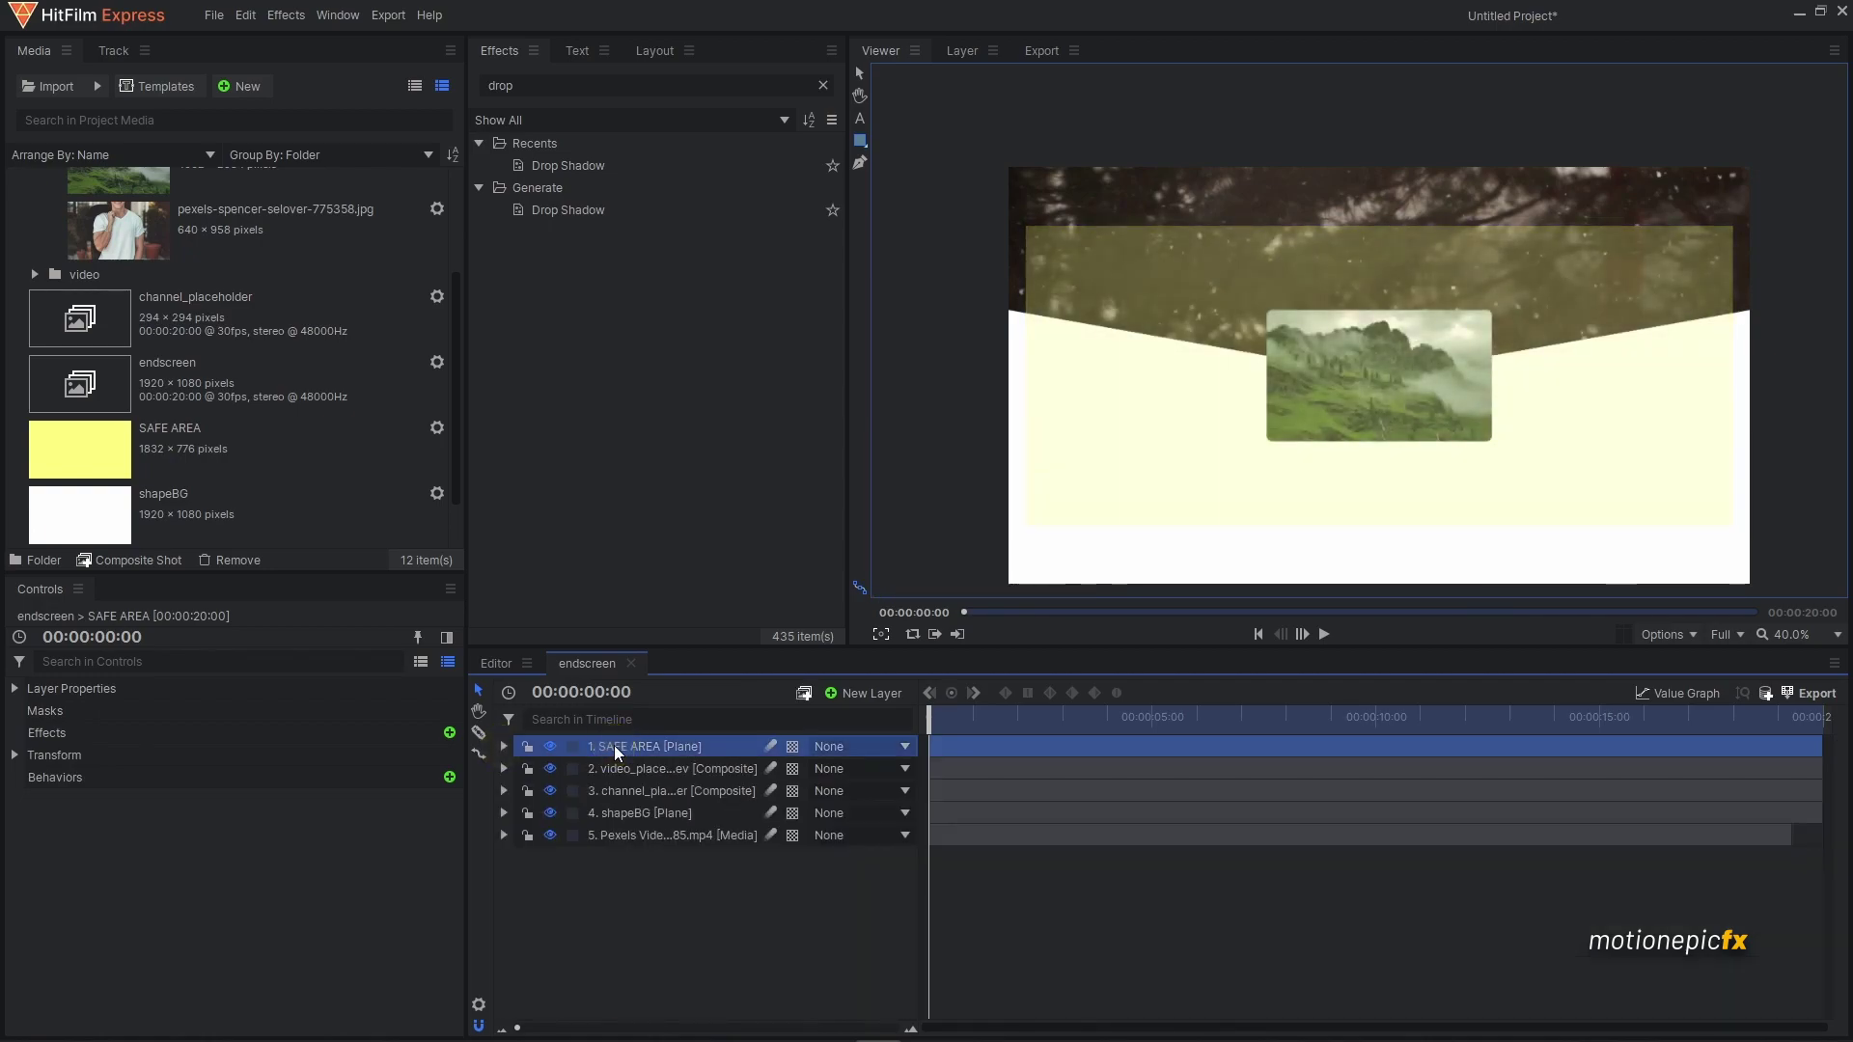
- Align video_placeholder_prev with the left and bottom edges of the SAFE AREA plane
{"action": "left_click", "coordinate": [646, 768]}
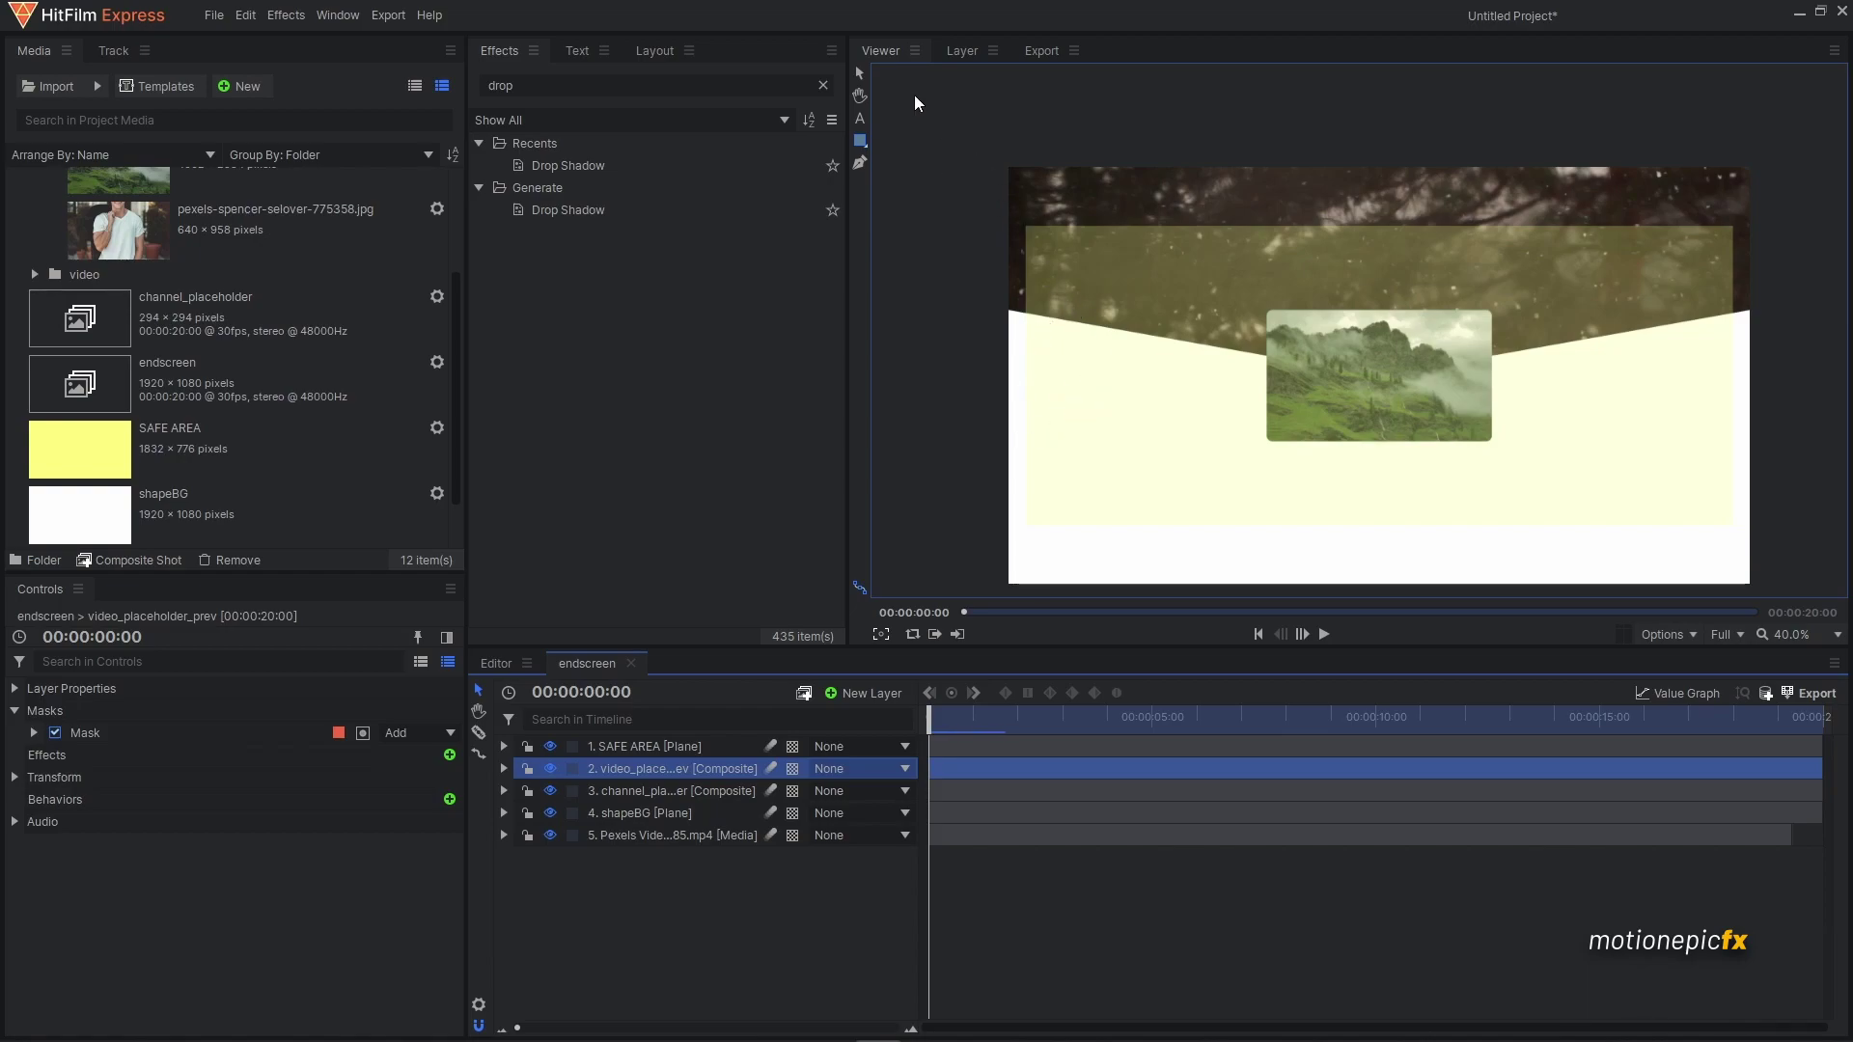
{"action": "left_click", "coordinate": [860, 73]}
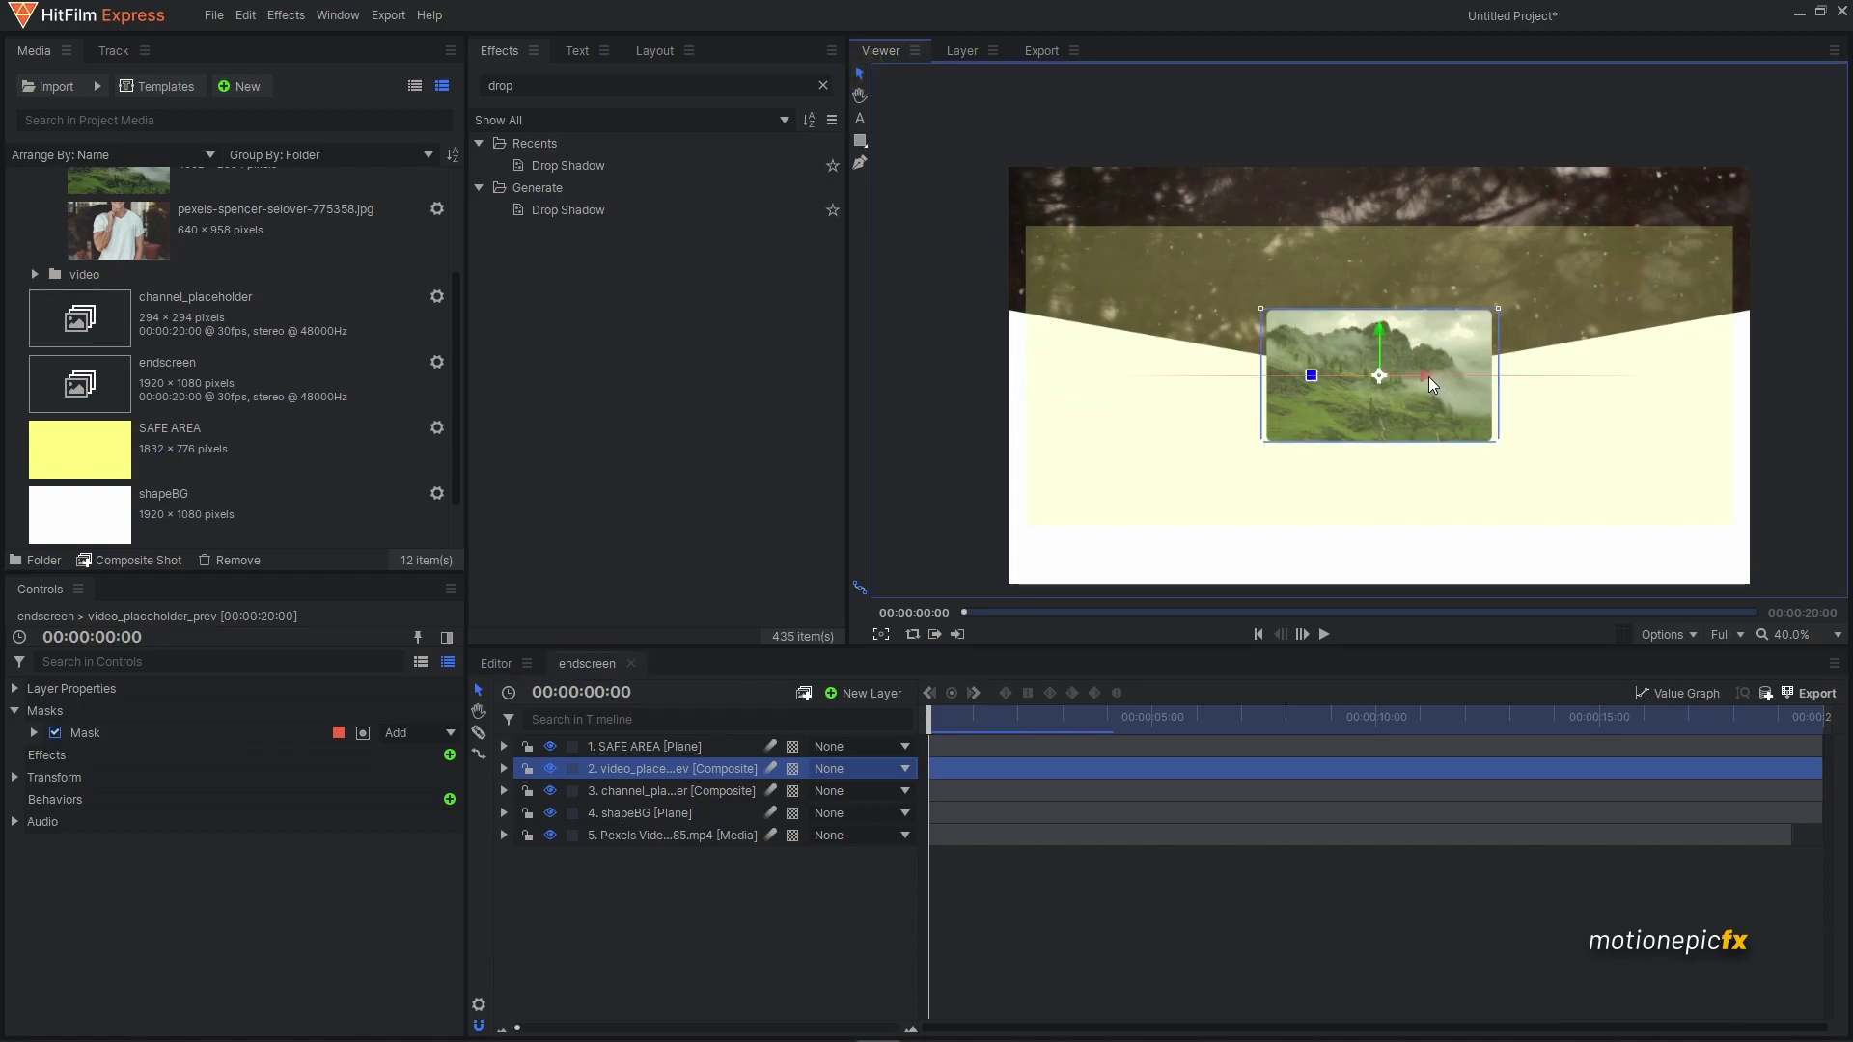
{"action": "left_click", "coordinate": [647, 53]}
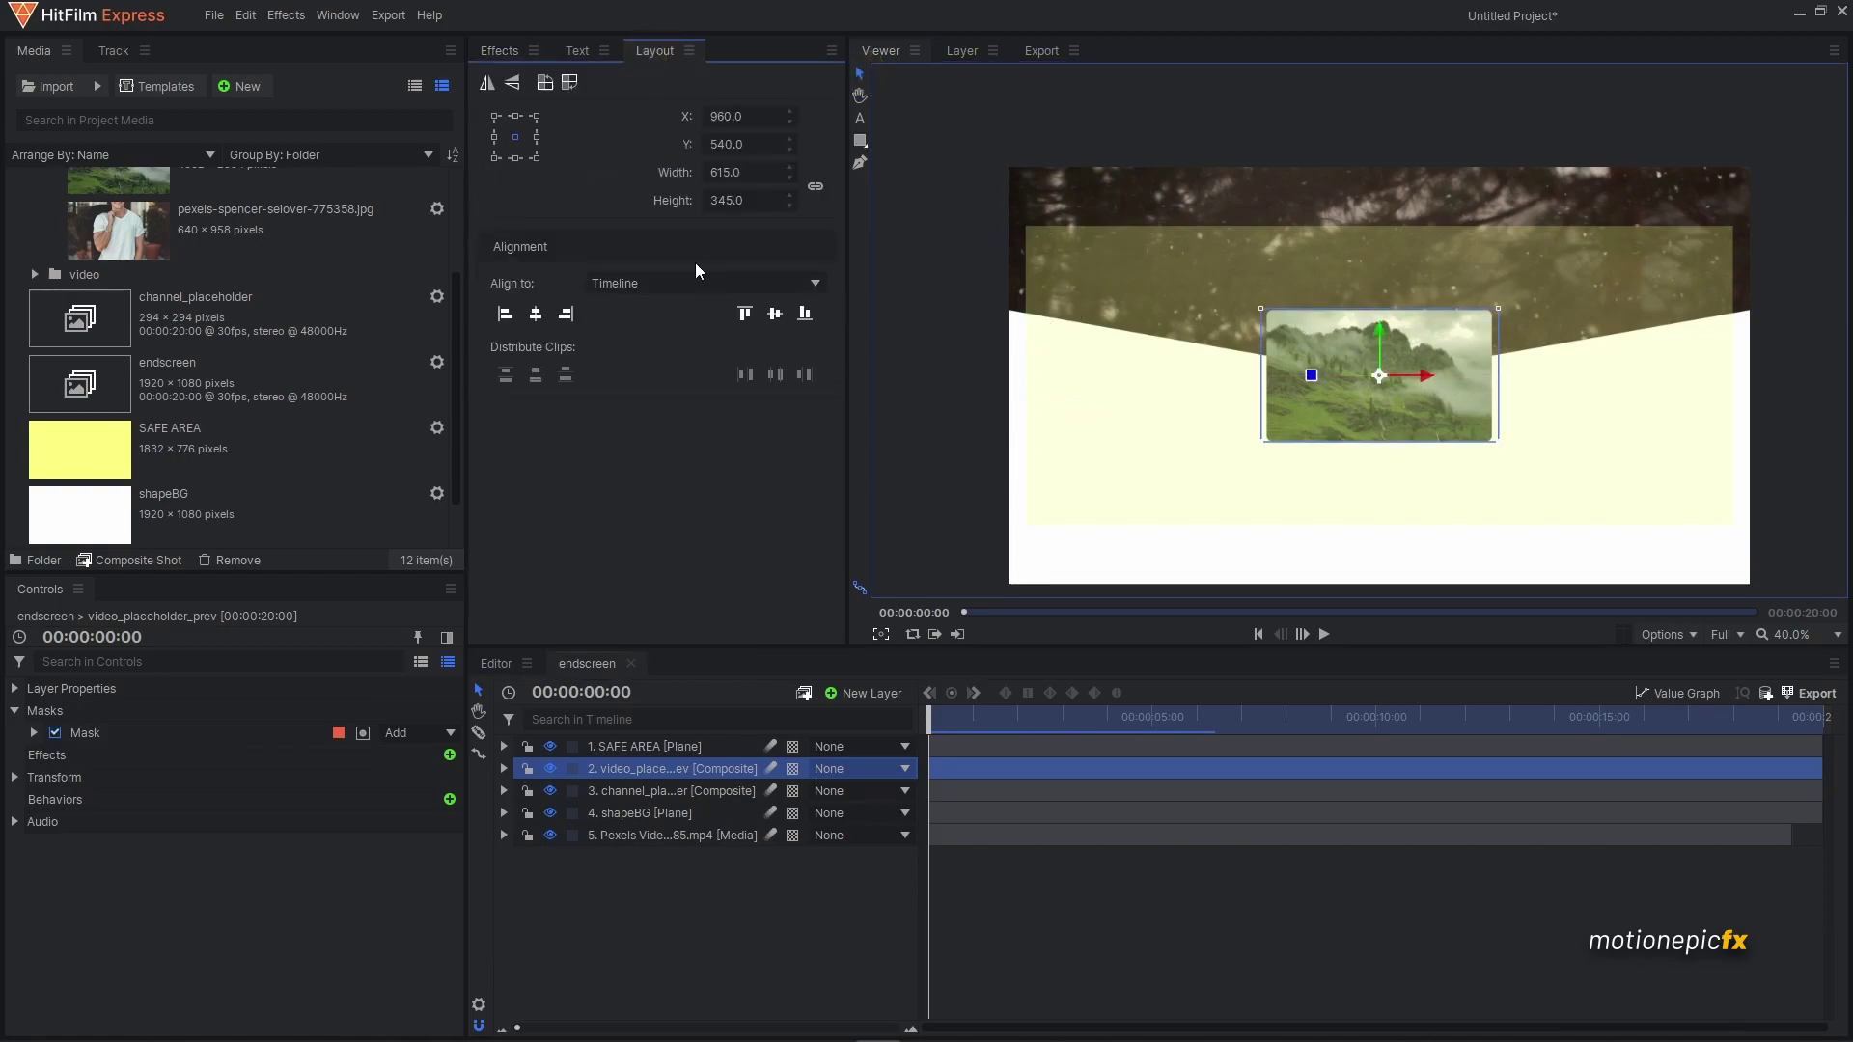
{"action": "left_click", "coordinate": [643, 754], "text": "ctrl"}
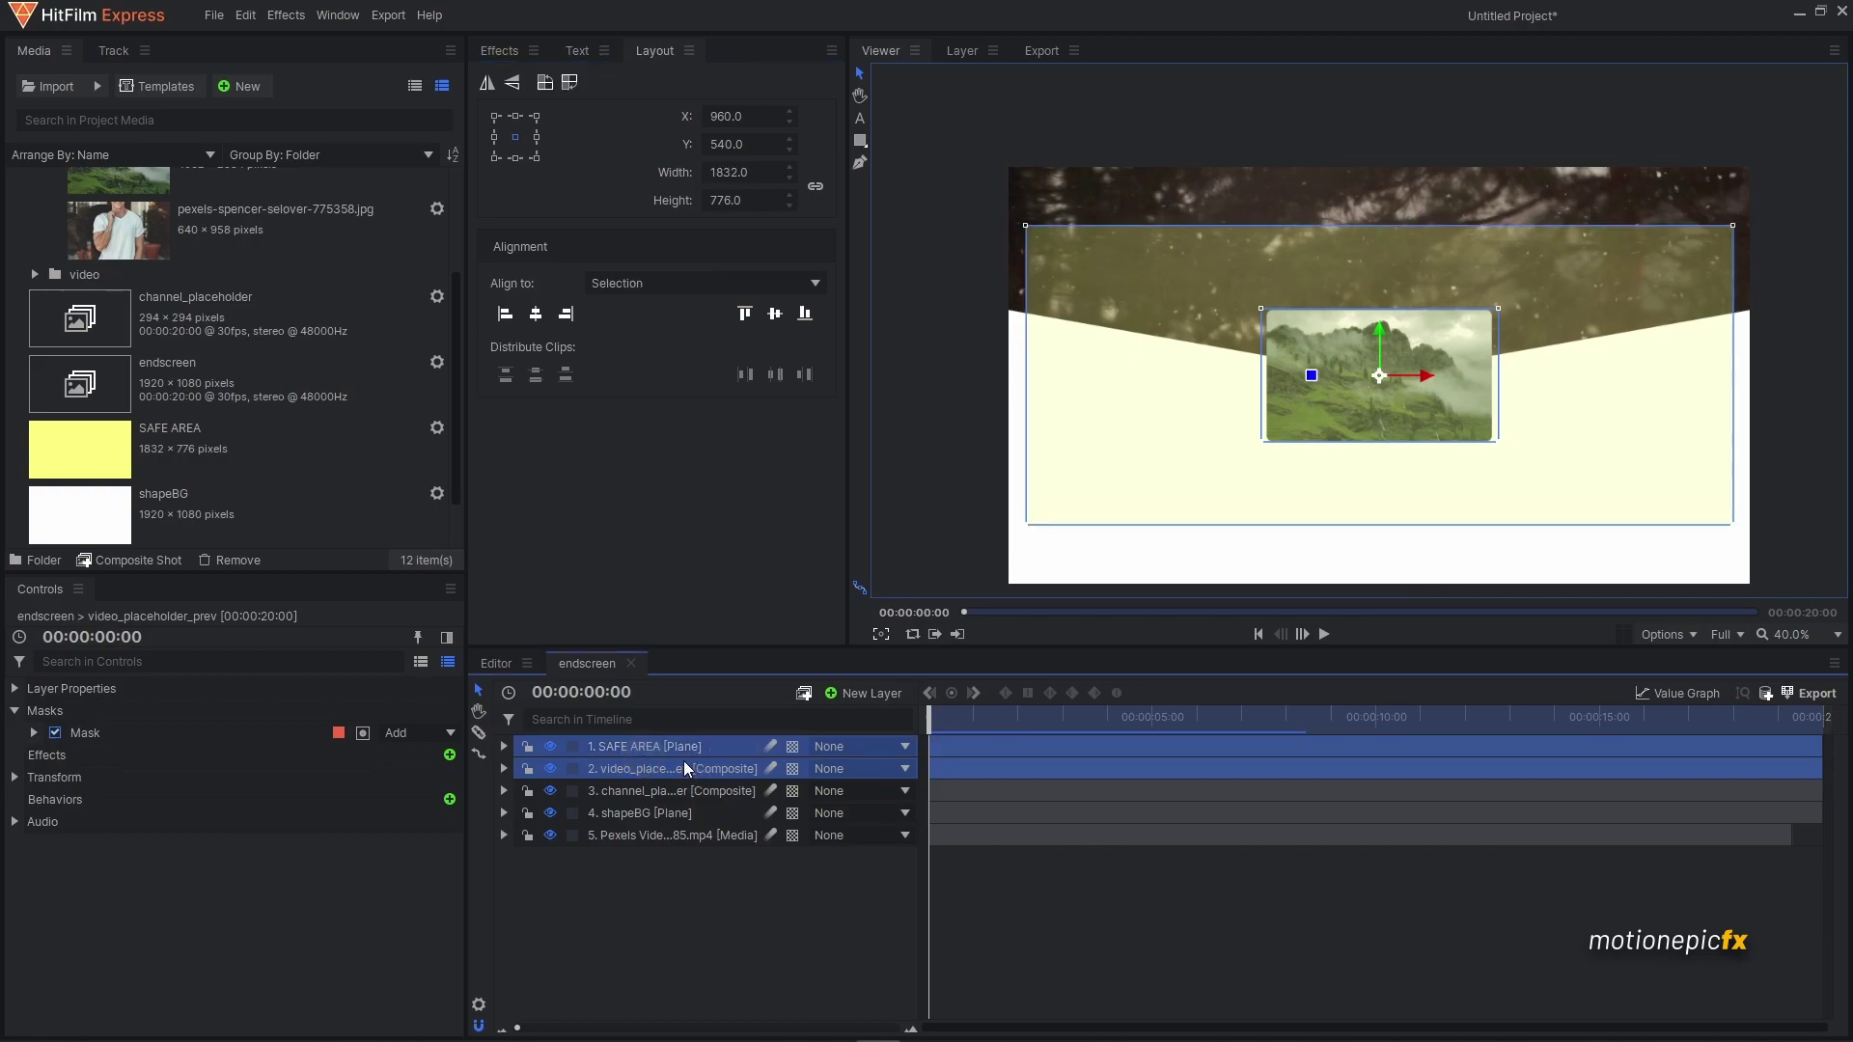
{"action": "left_click", "coordinate": [505, 313]}
{"action": "left_click", "coordinate": [807, 316]}
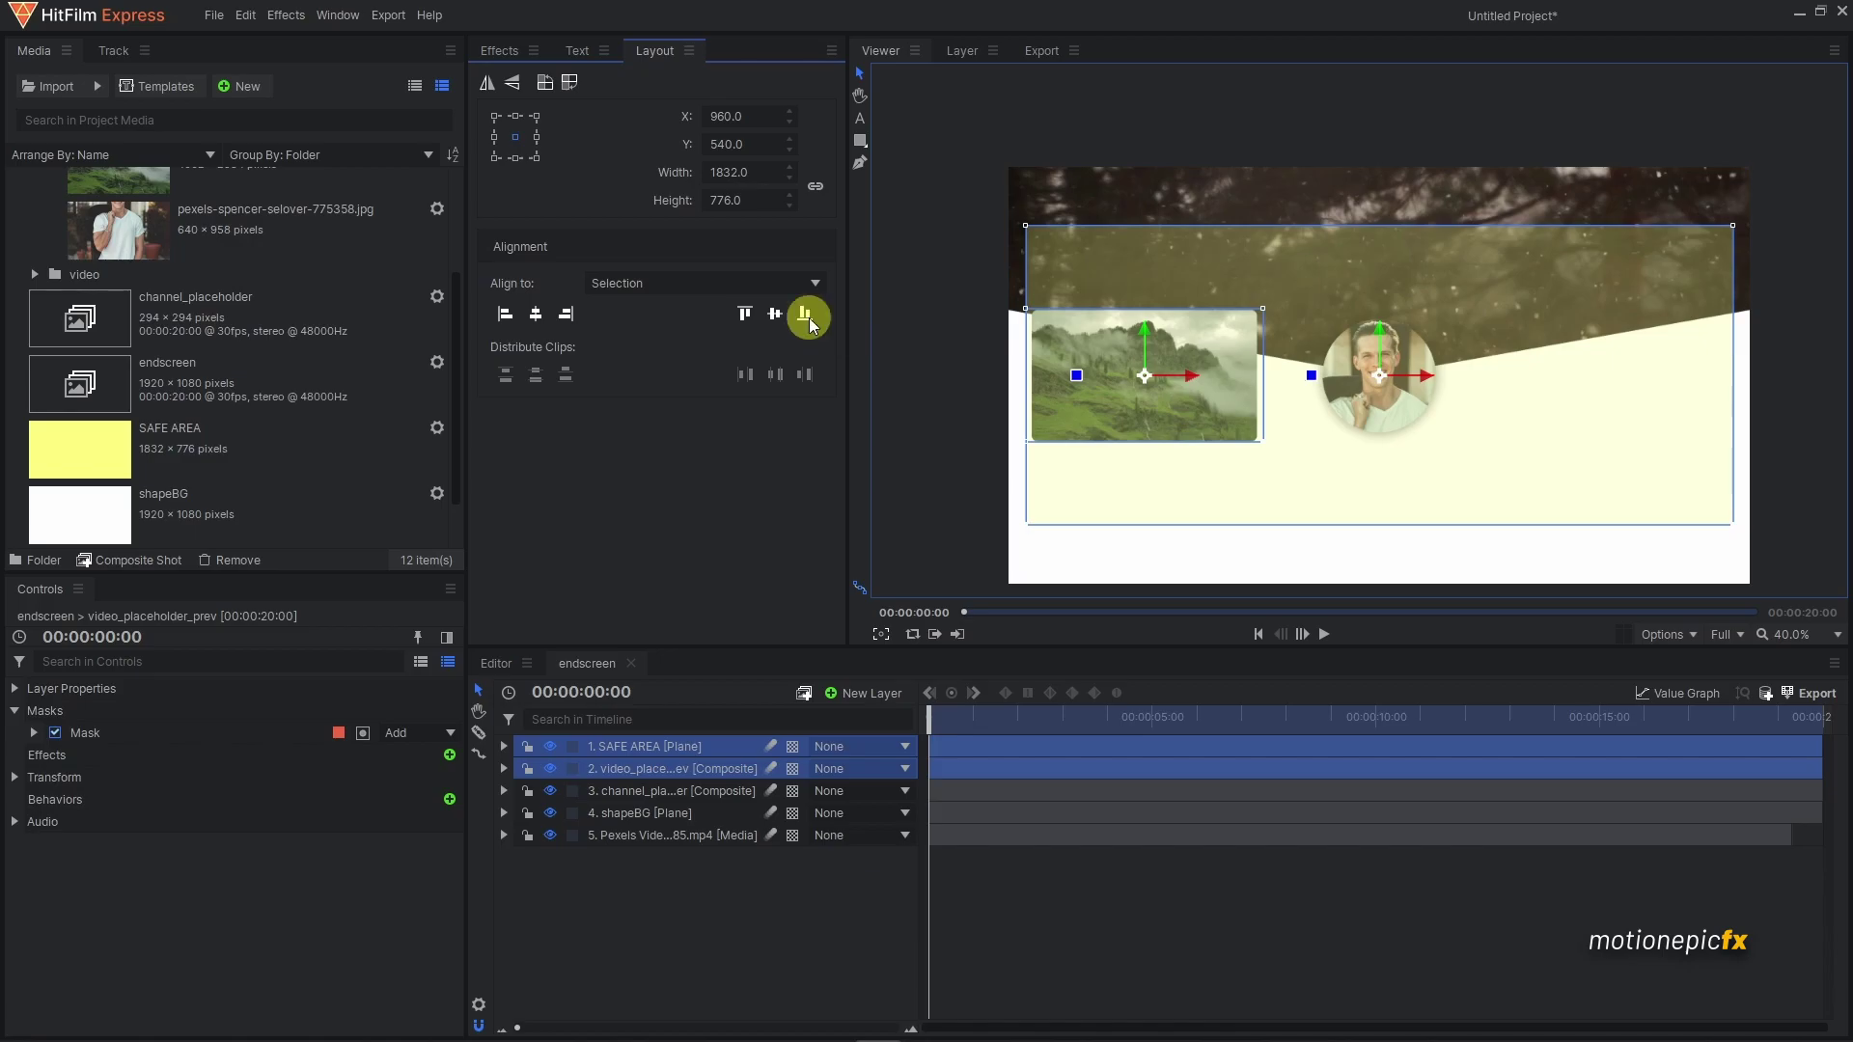
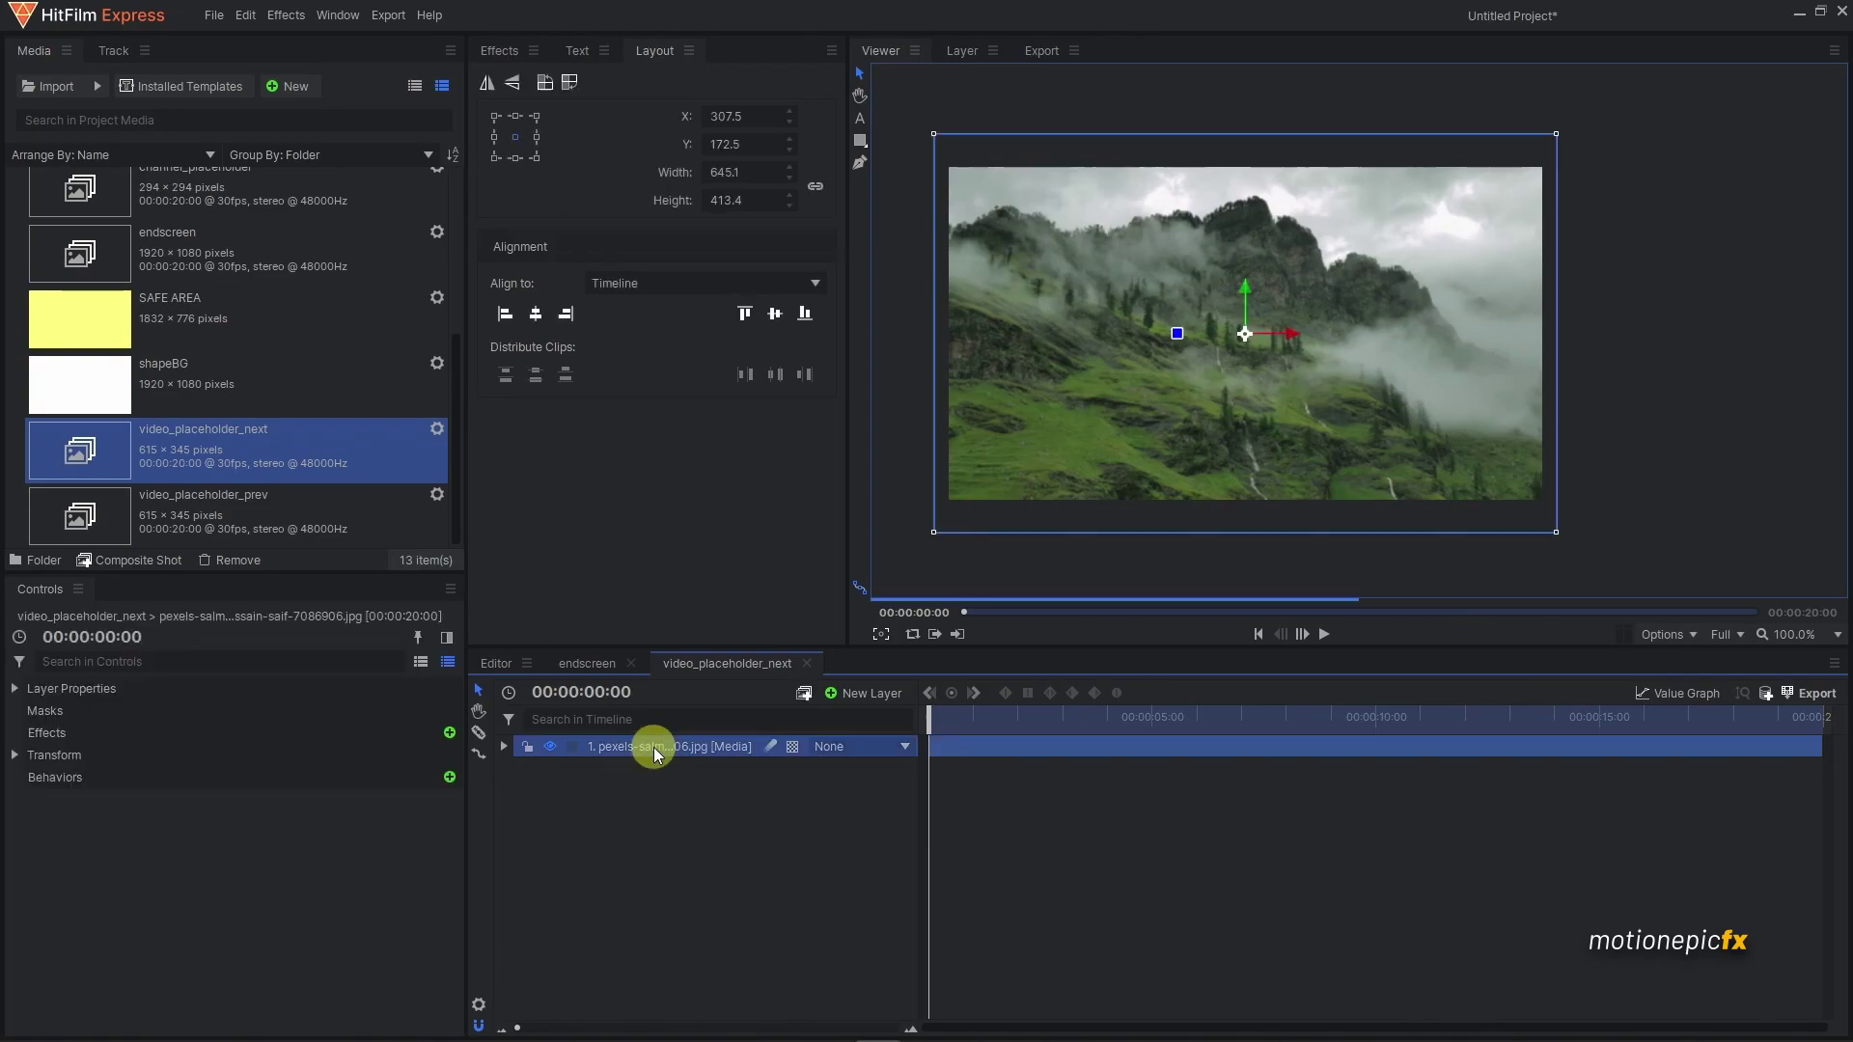
- Replace the image in video_placeholder_next with the 6000 × 4000 mountain image, scale and reposition it to fill the frame, and close the composite
{"action": "key", "text": "Delete"}
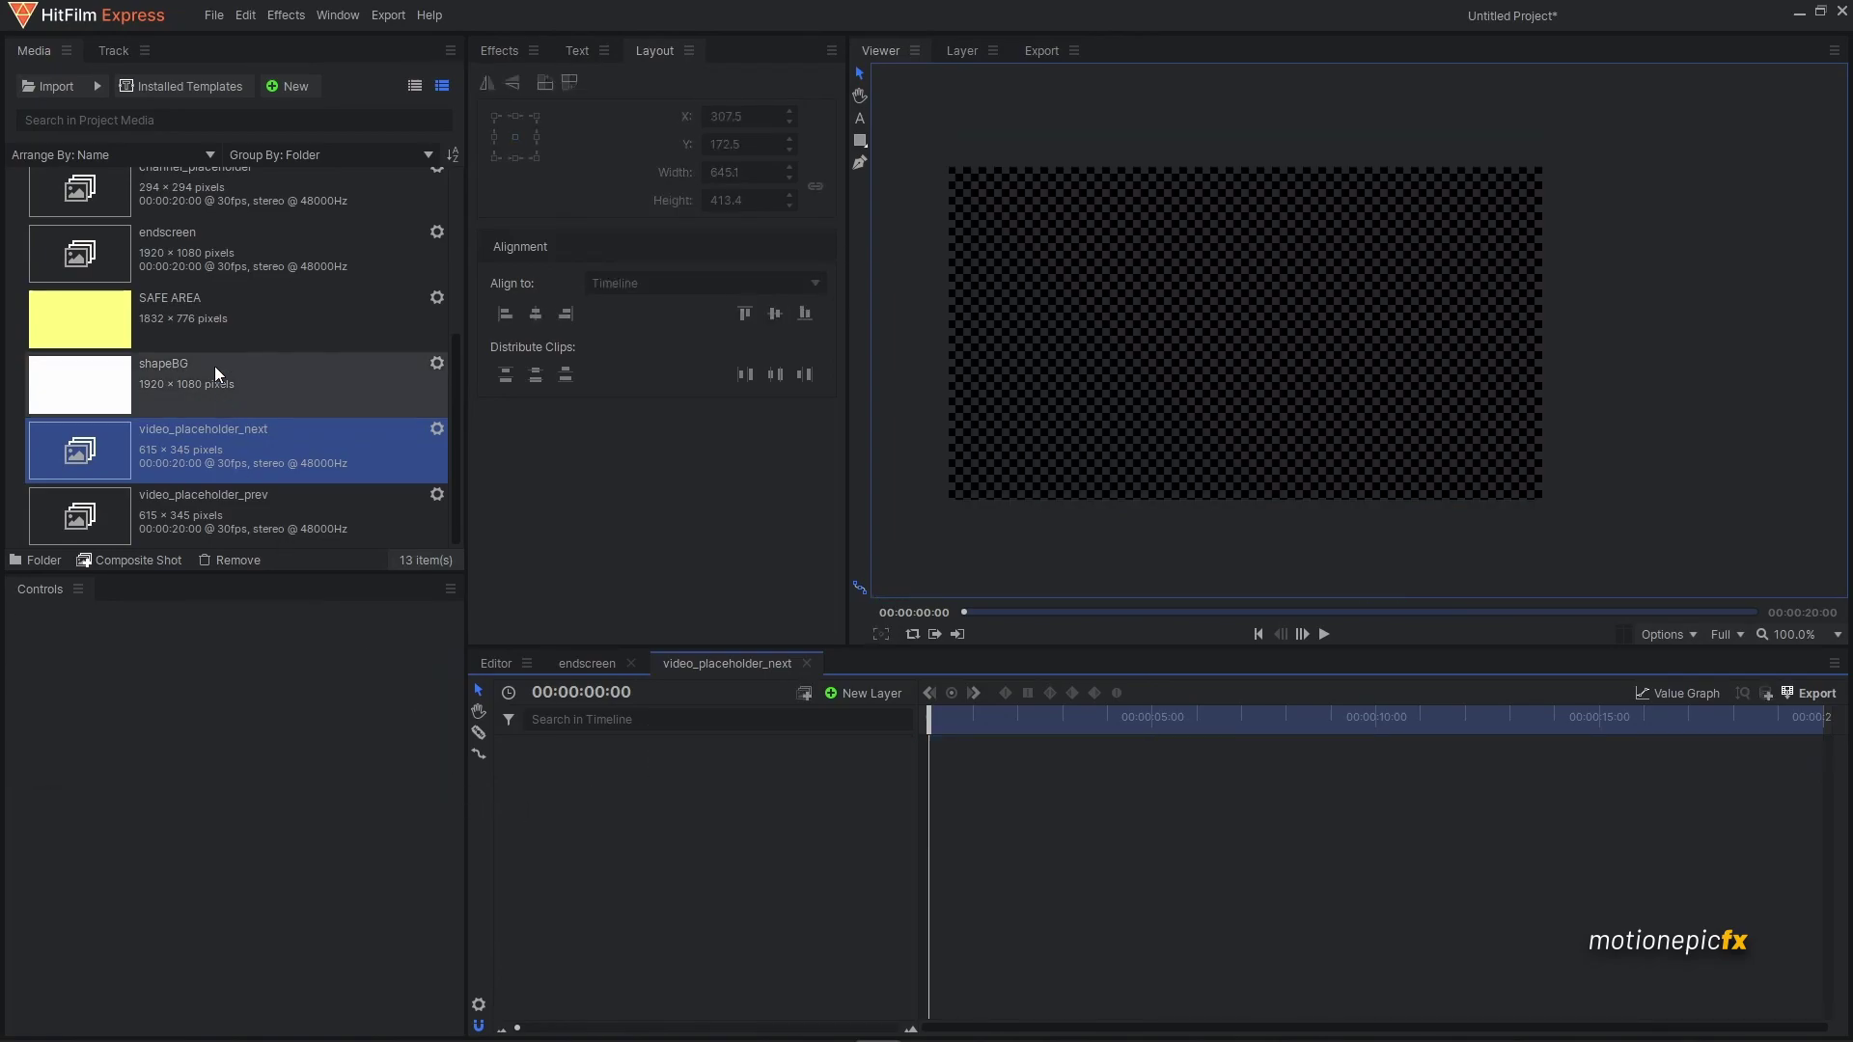
{"action": "scroll", "coordinate": [213, 266], "scroll_direction": "up", "scroll_amount": 3}
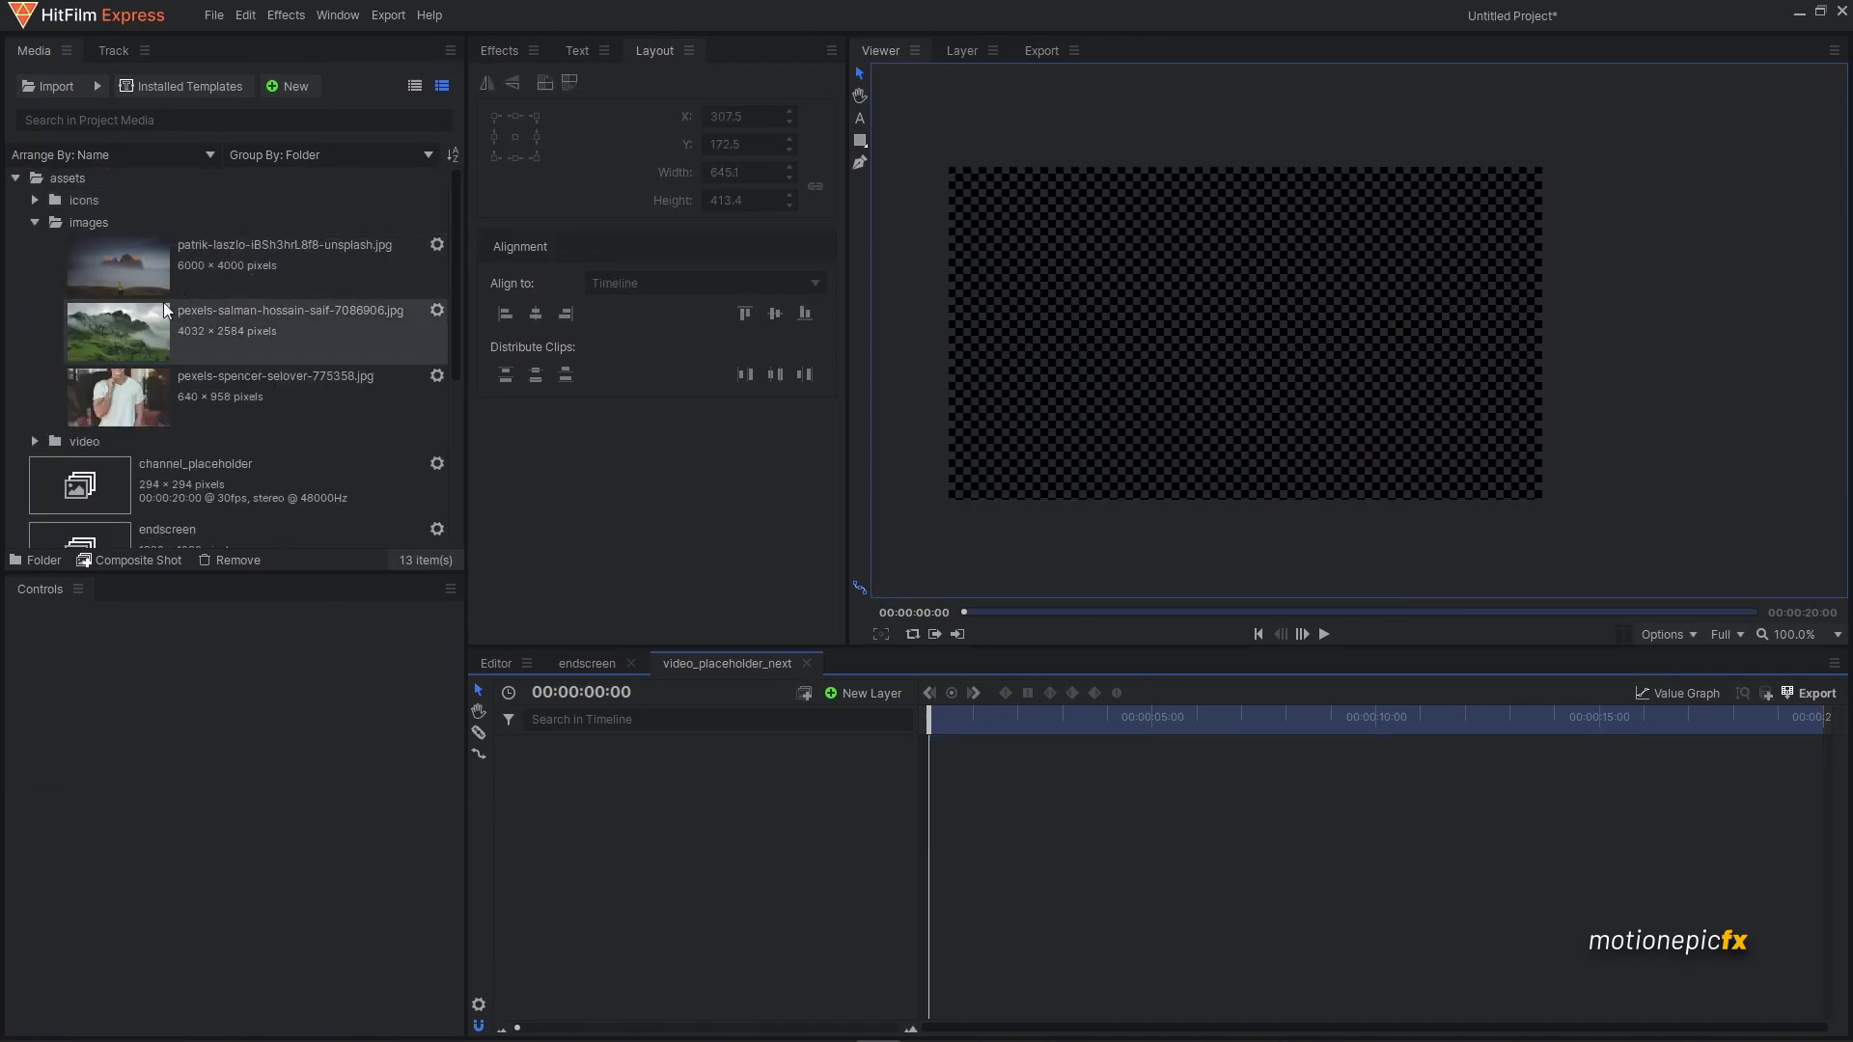
{"action": "left_click_drag", "start_coordinate": [131, 264], "coordinate": [617, 784]}
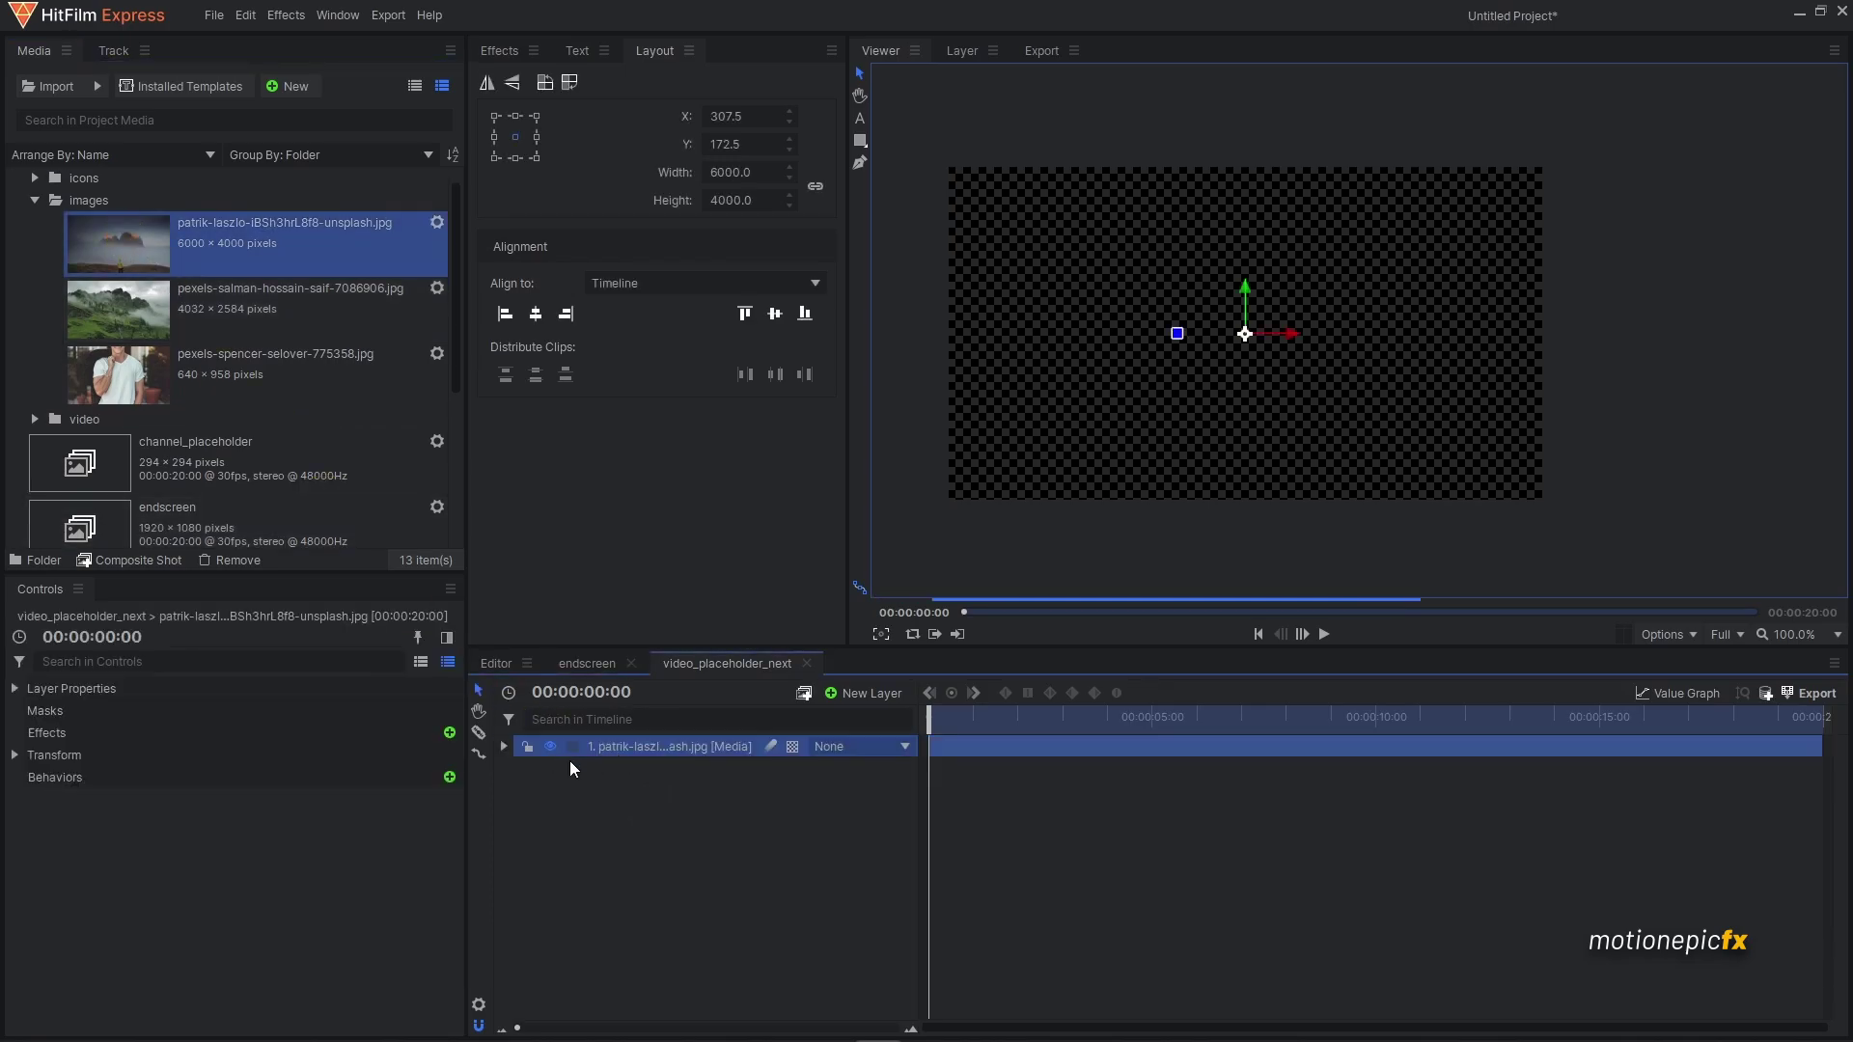
{"action": "left_click", "coordinate": [504, 746]}
{"action": "left_click", "coordinate": [521, 813]}
{"action": "mouse_move", "coordinate": [846, 903]}
{"action": "left_mouse_down"}
{"action": "mouse_move", "coordinate": [801, 903]}
{"action": "mouse_move", "coordinate": [830, 903]}
{"action": "left_mouse_up"}
{"action": "left_click_drag", "start_coordinate": [1245, 294], "coordinate": [1221, 227]}
{"action": "left_click", "coordinate": [806, 663]}
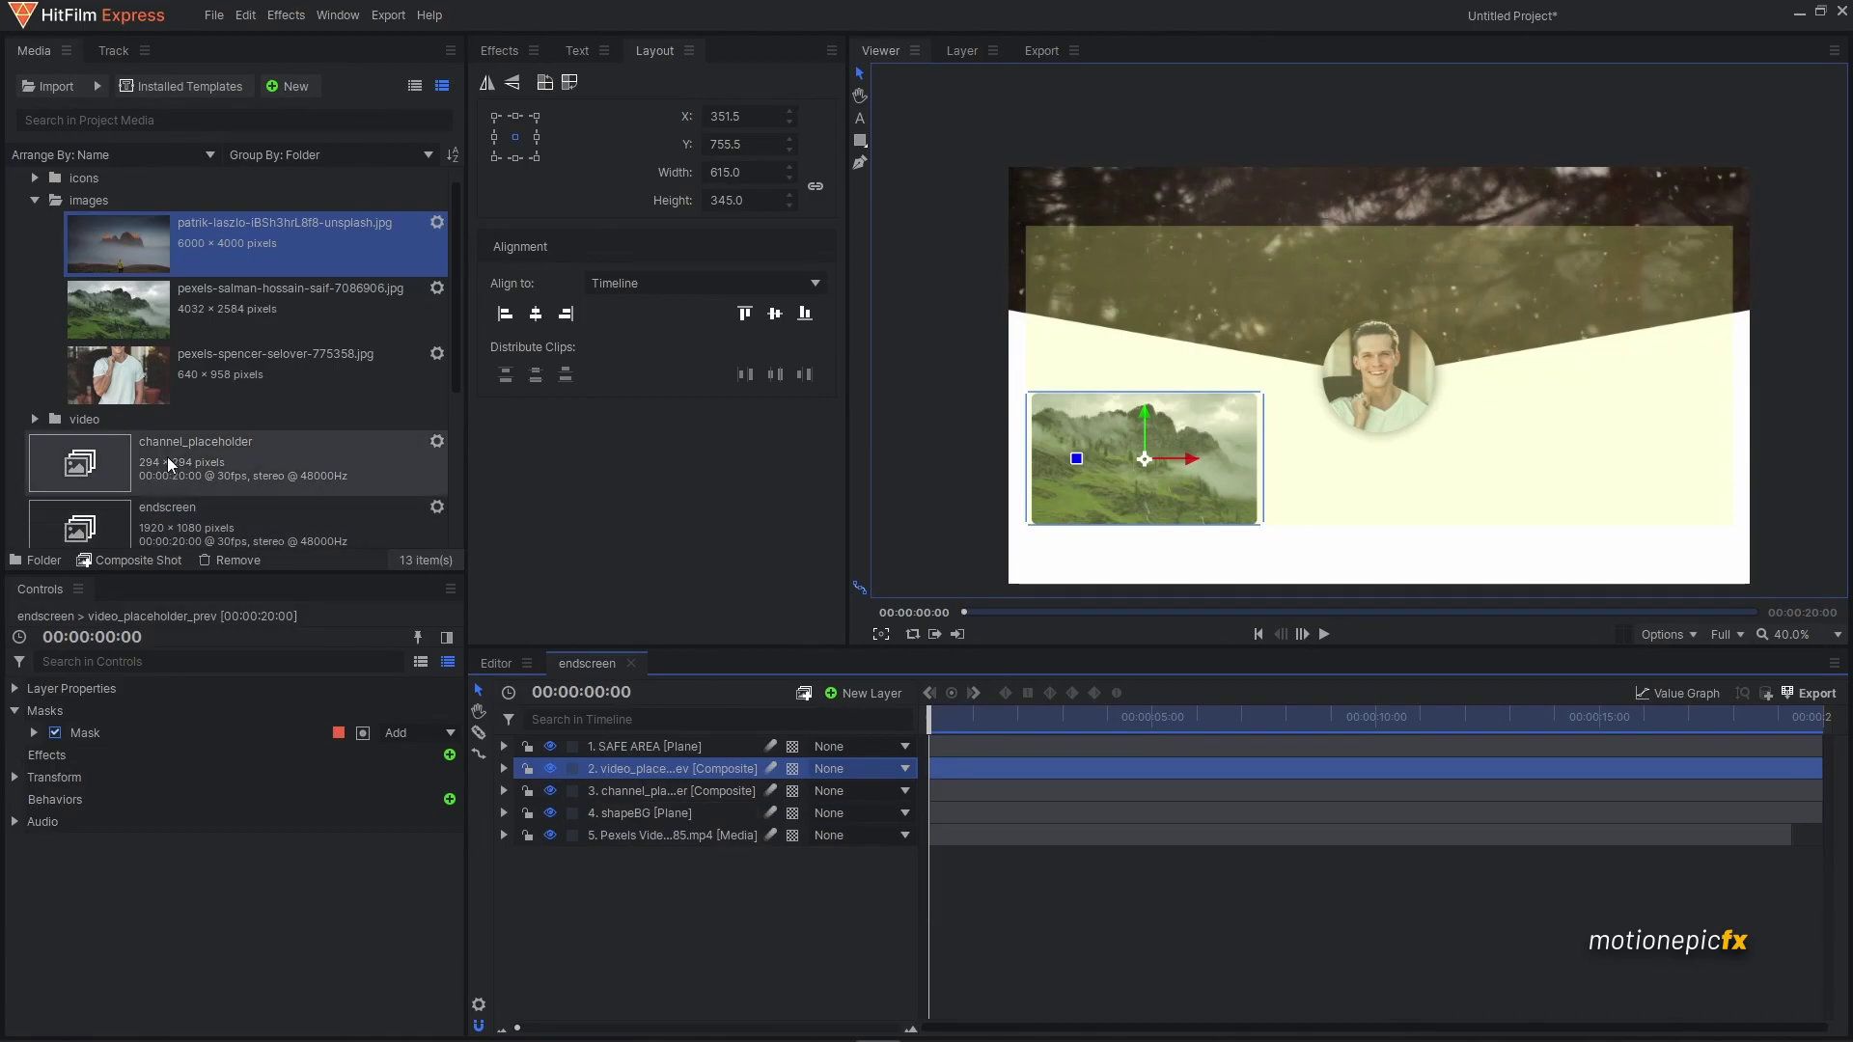
- Add video_placeholder_next to the endscreen composite, between the SAFE AREA and video_placeholder_prev layers
{"action": "scroll", "coordinate": [210, 401], "scroll_direction": "down", "scroll_amount": 3}
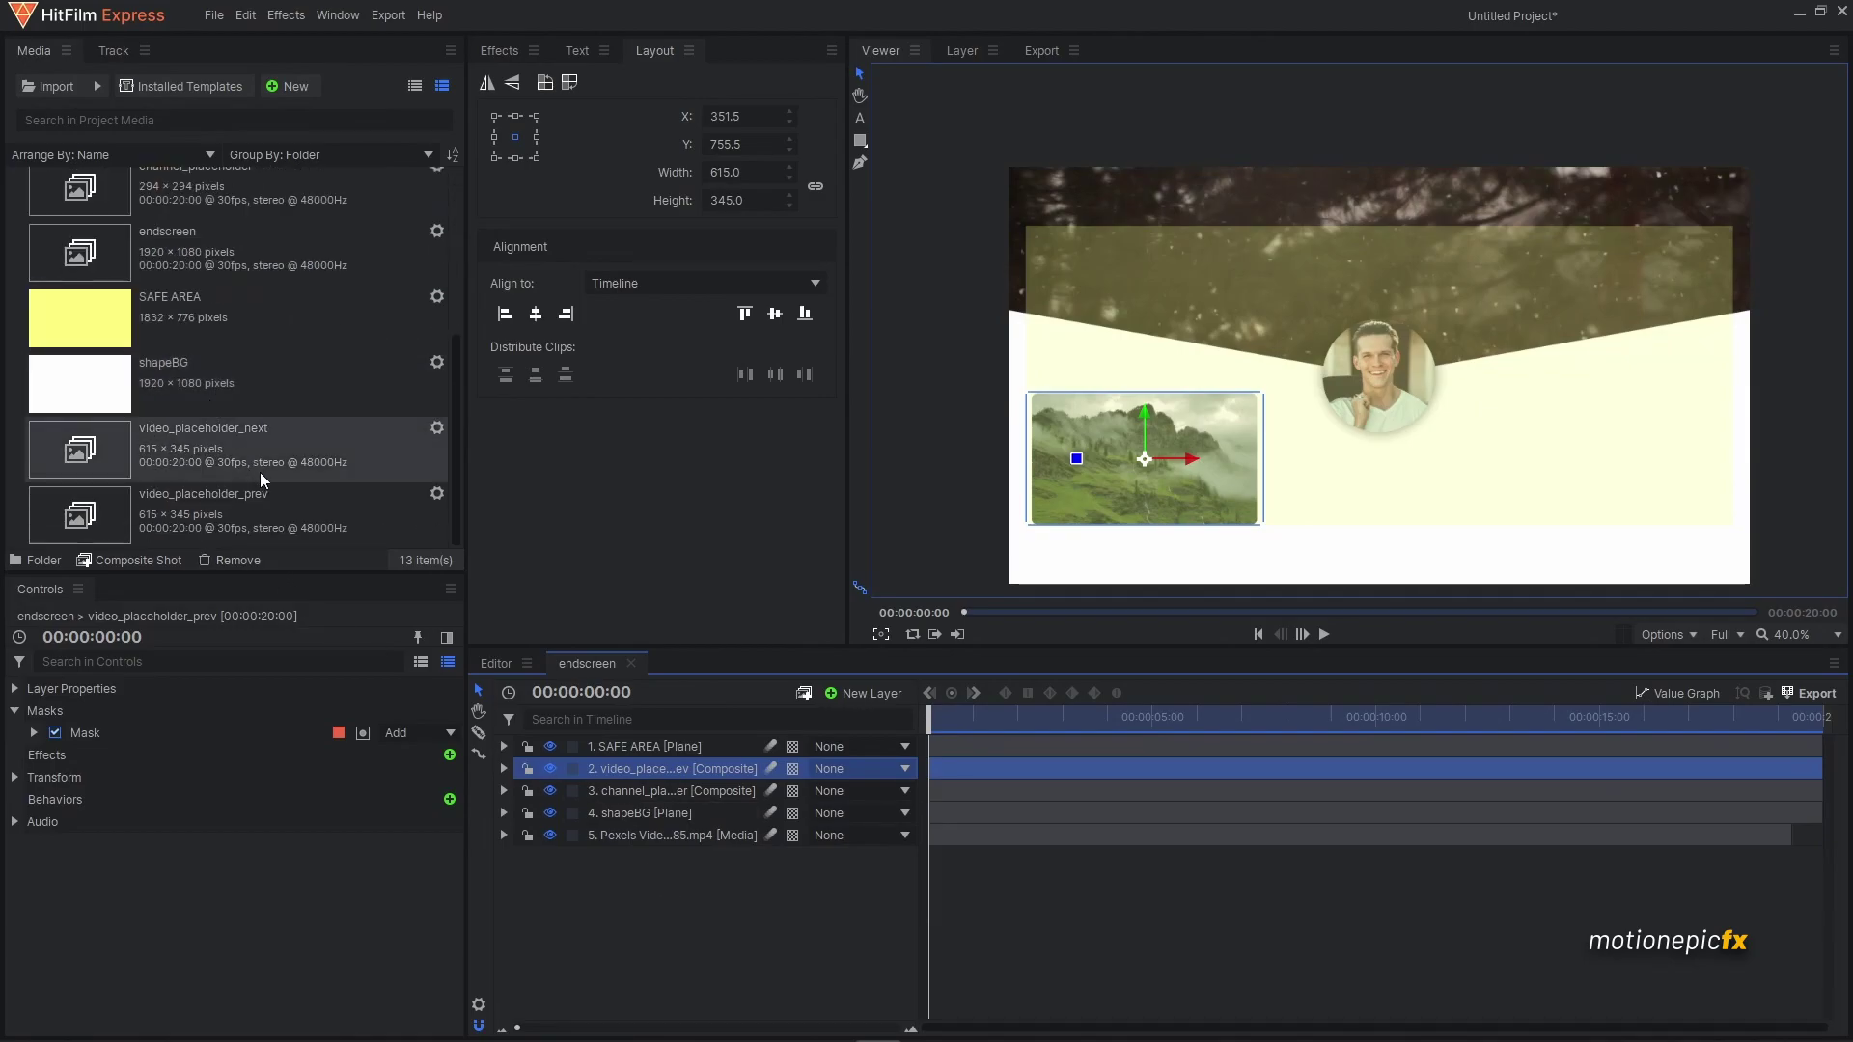
{"action": "left_click", "coordinate": [183, 433]}
{"action": "left_click_drag", "start_coordinate": [183, 458], "coordinate": [657, 757]}
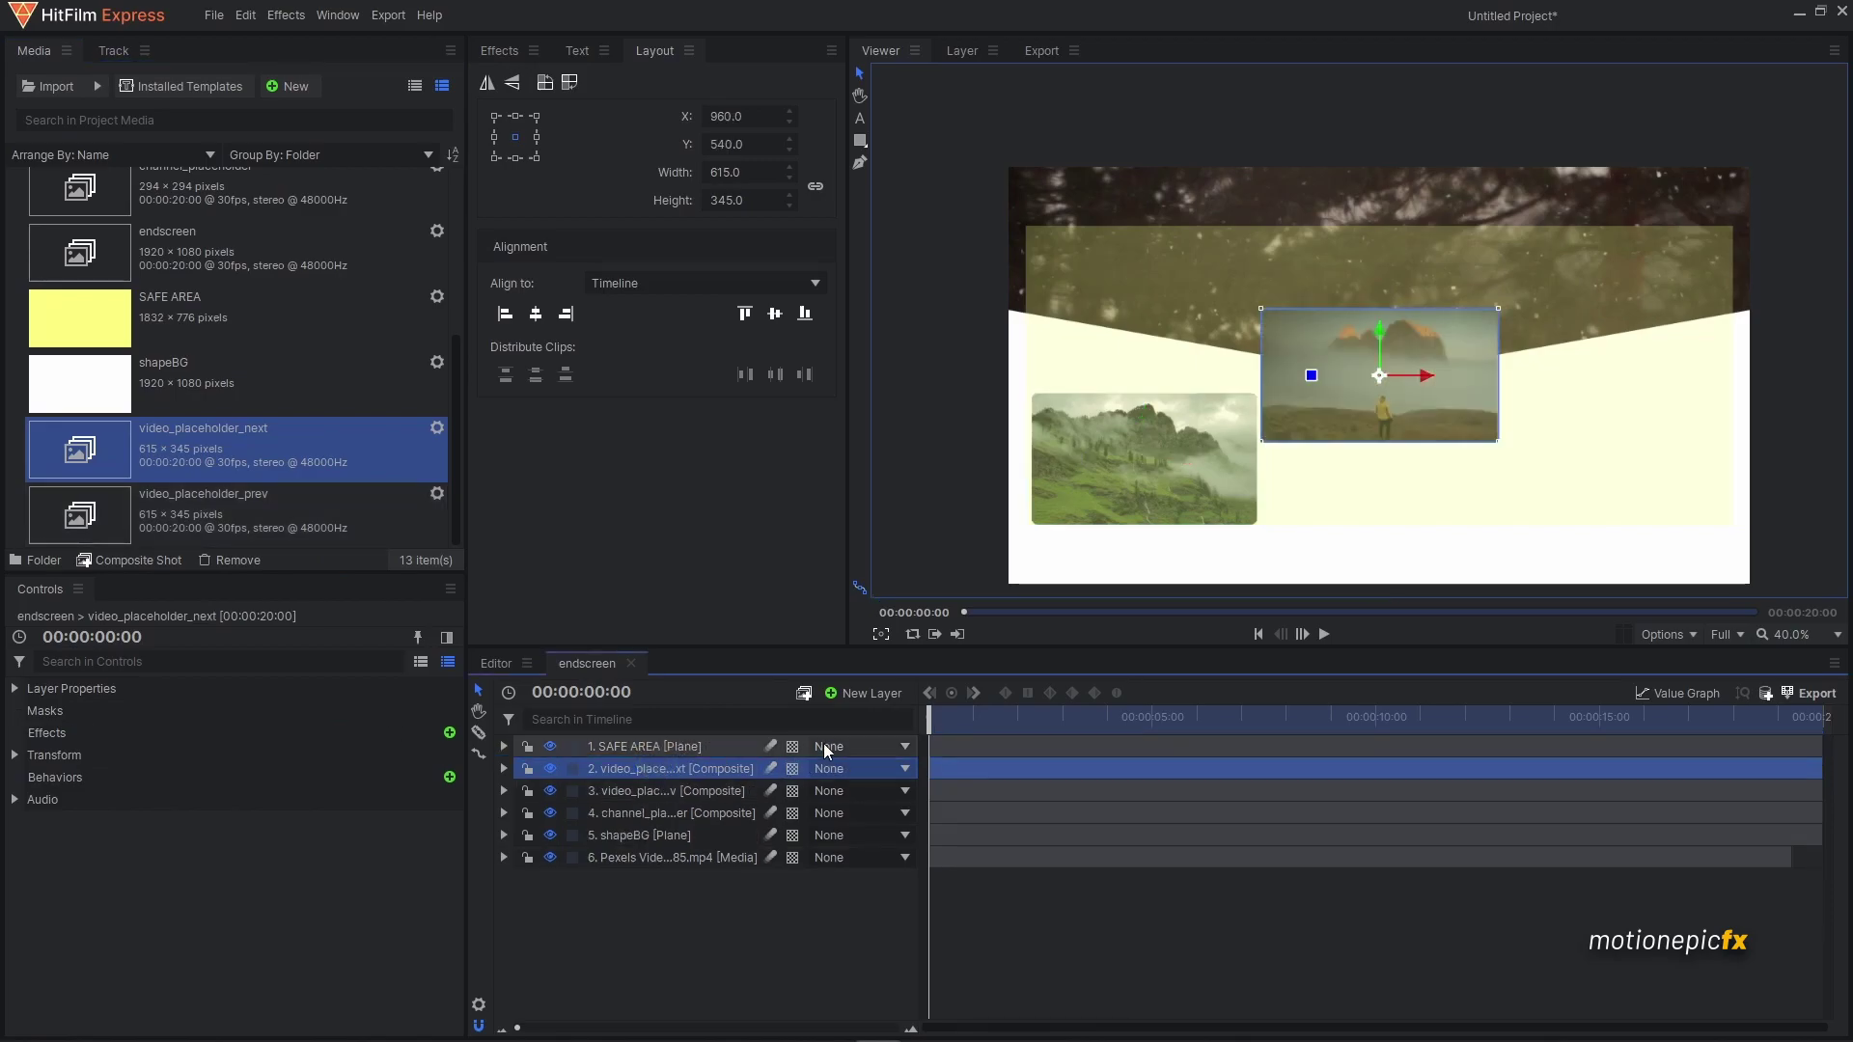
- Copy the attributes of video_placeholder_prev and paste its mask and position onto video_placeholder_next
{"action": "left_click", "coordinate": [681, 789]}
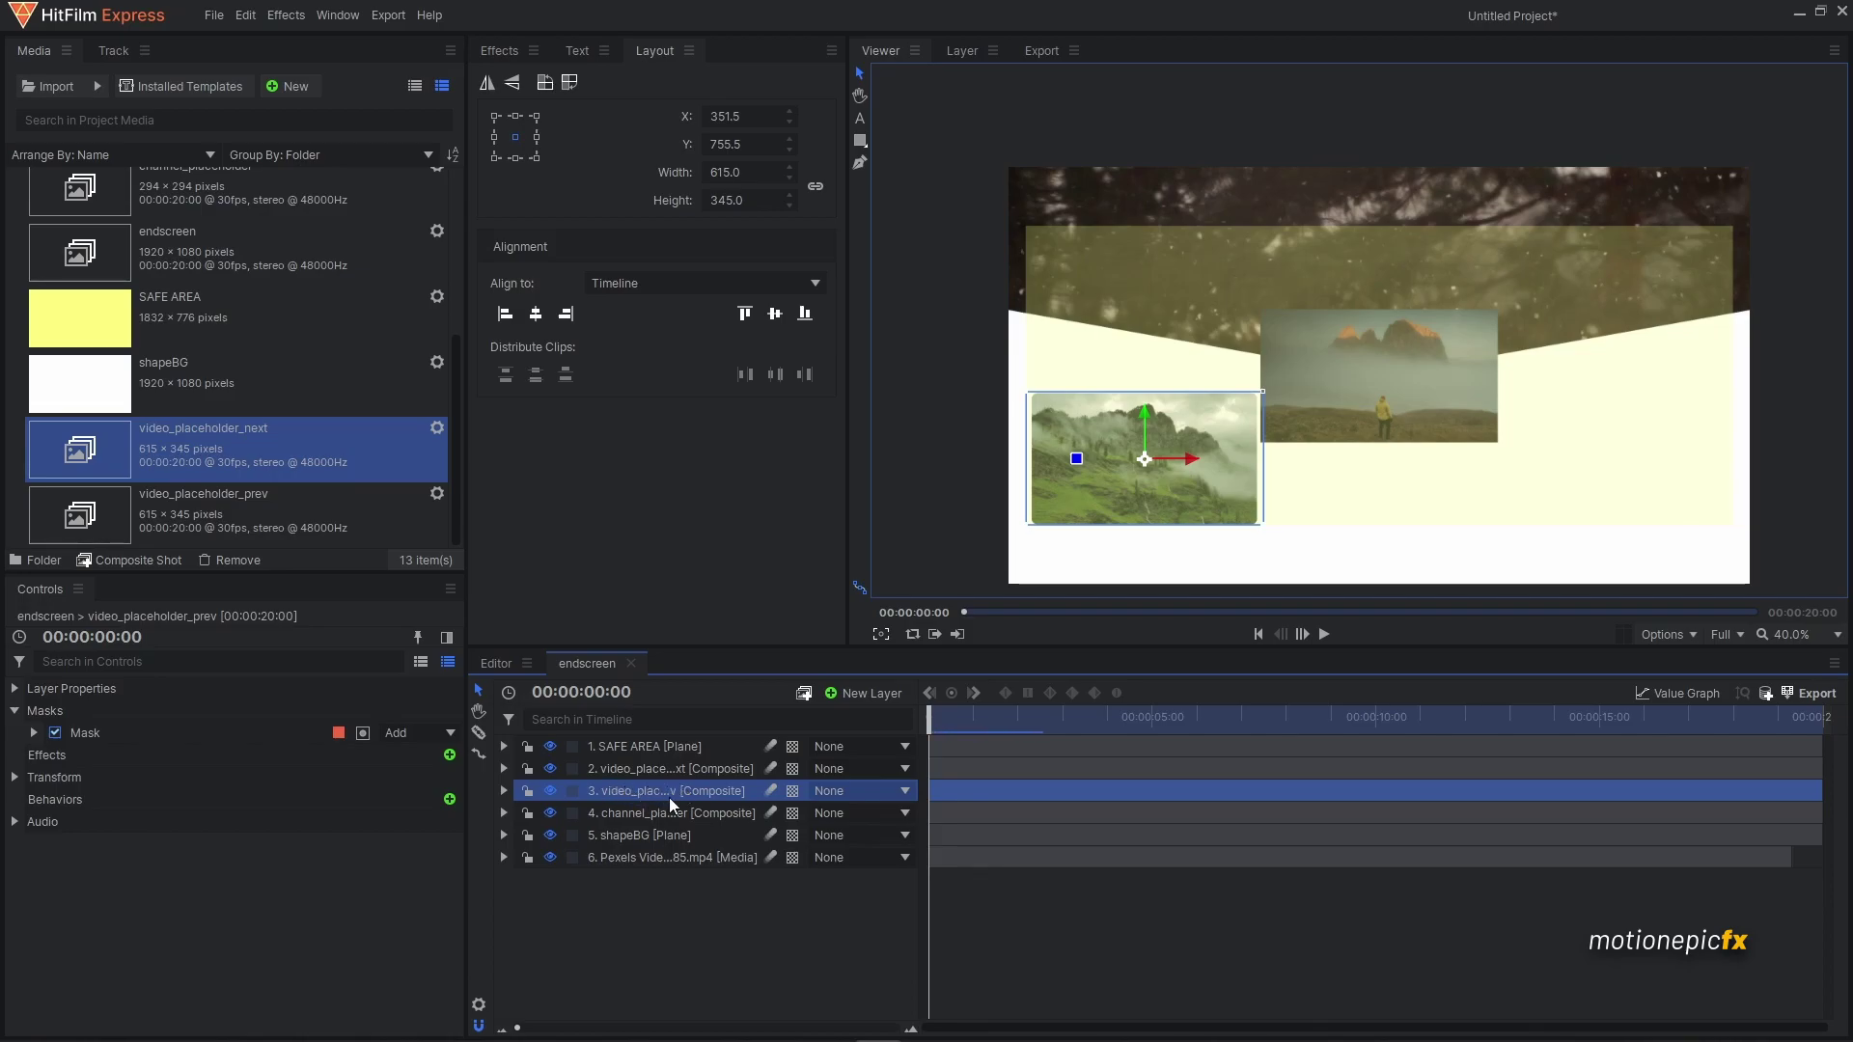
{"action": "right_click", "coordinate": [656, 795]}
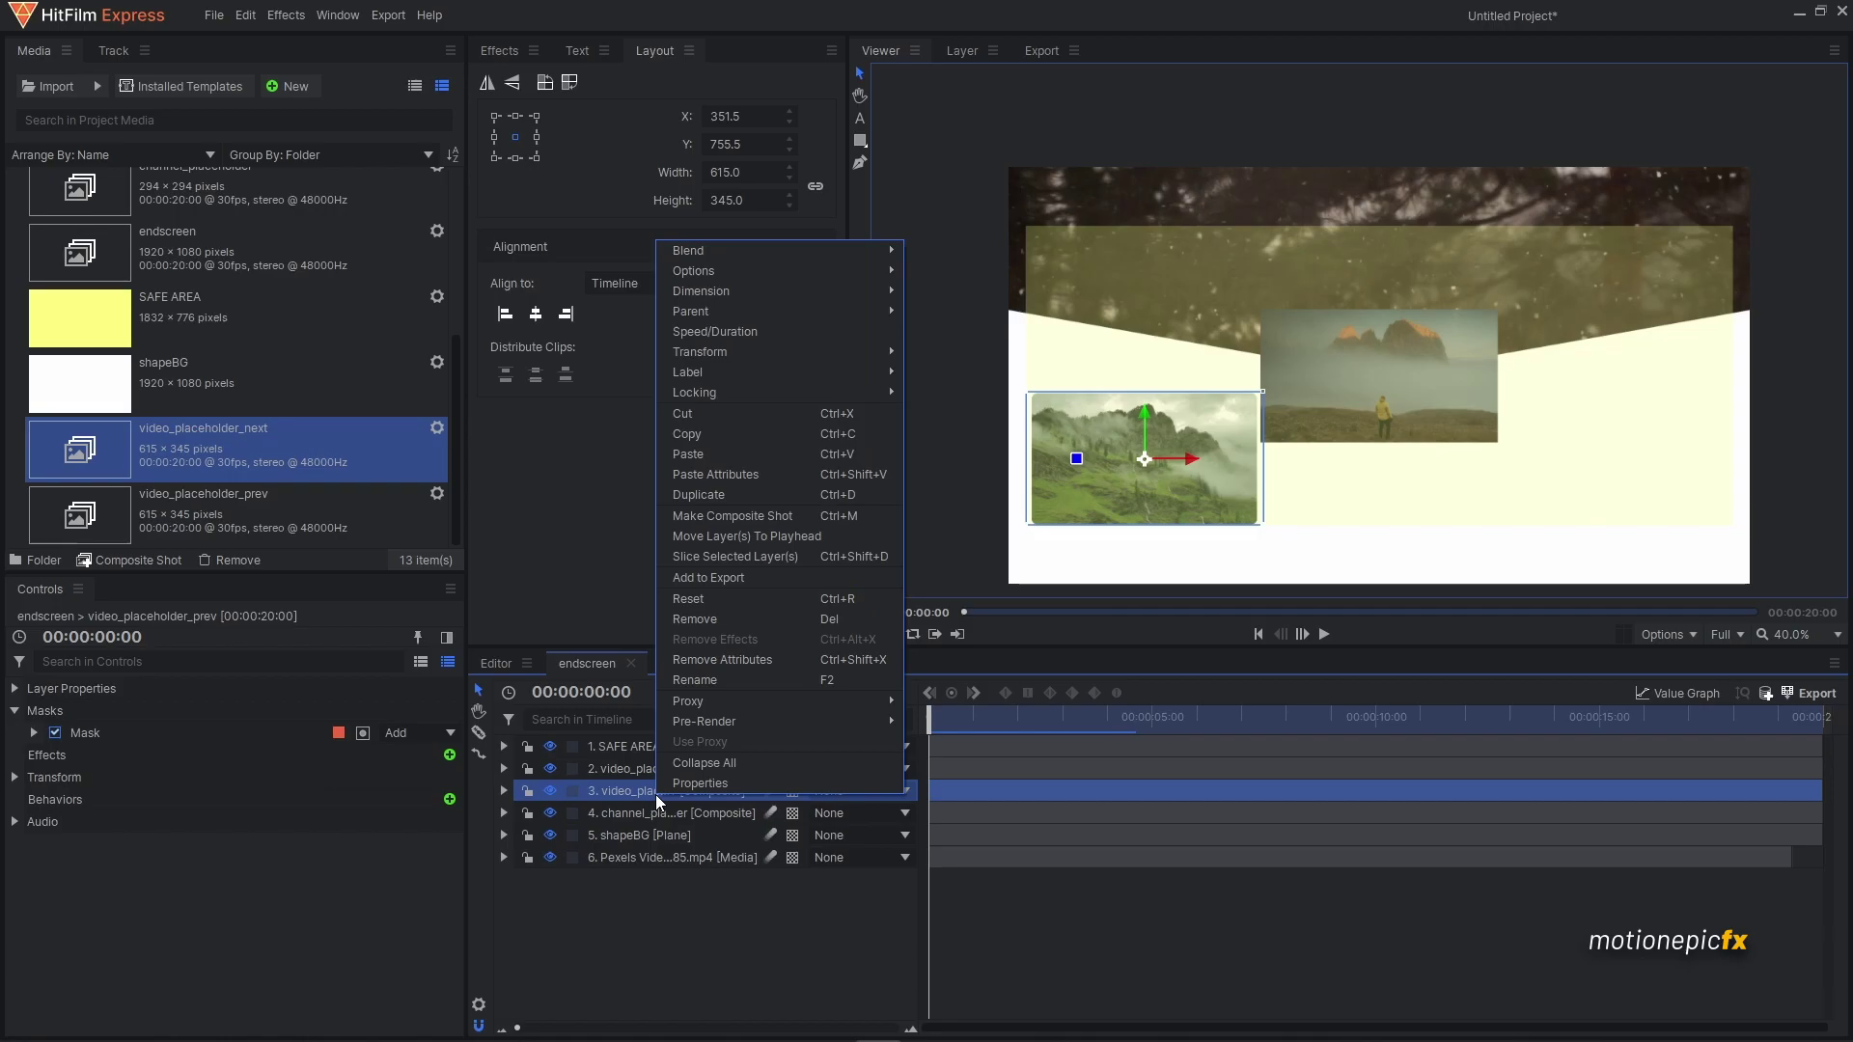
{"action": "left_click", "coordinate": [741, 432]}
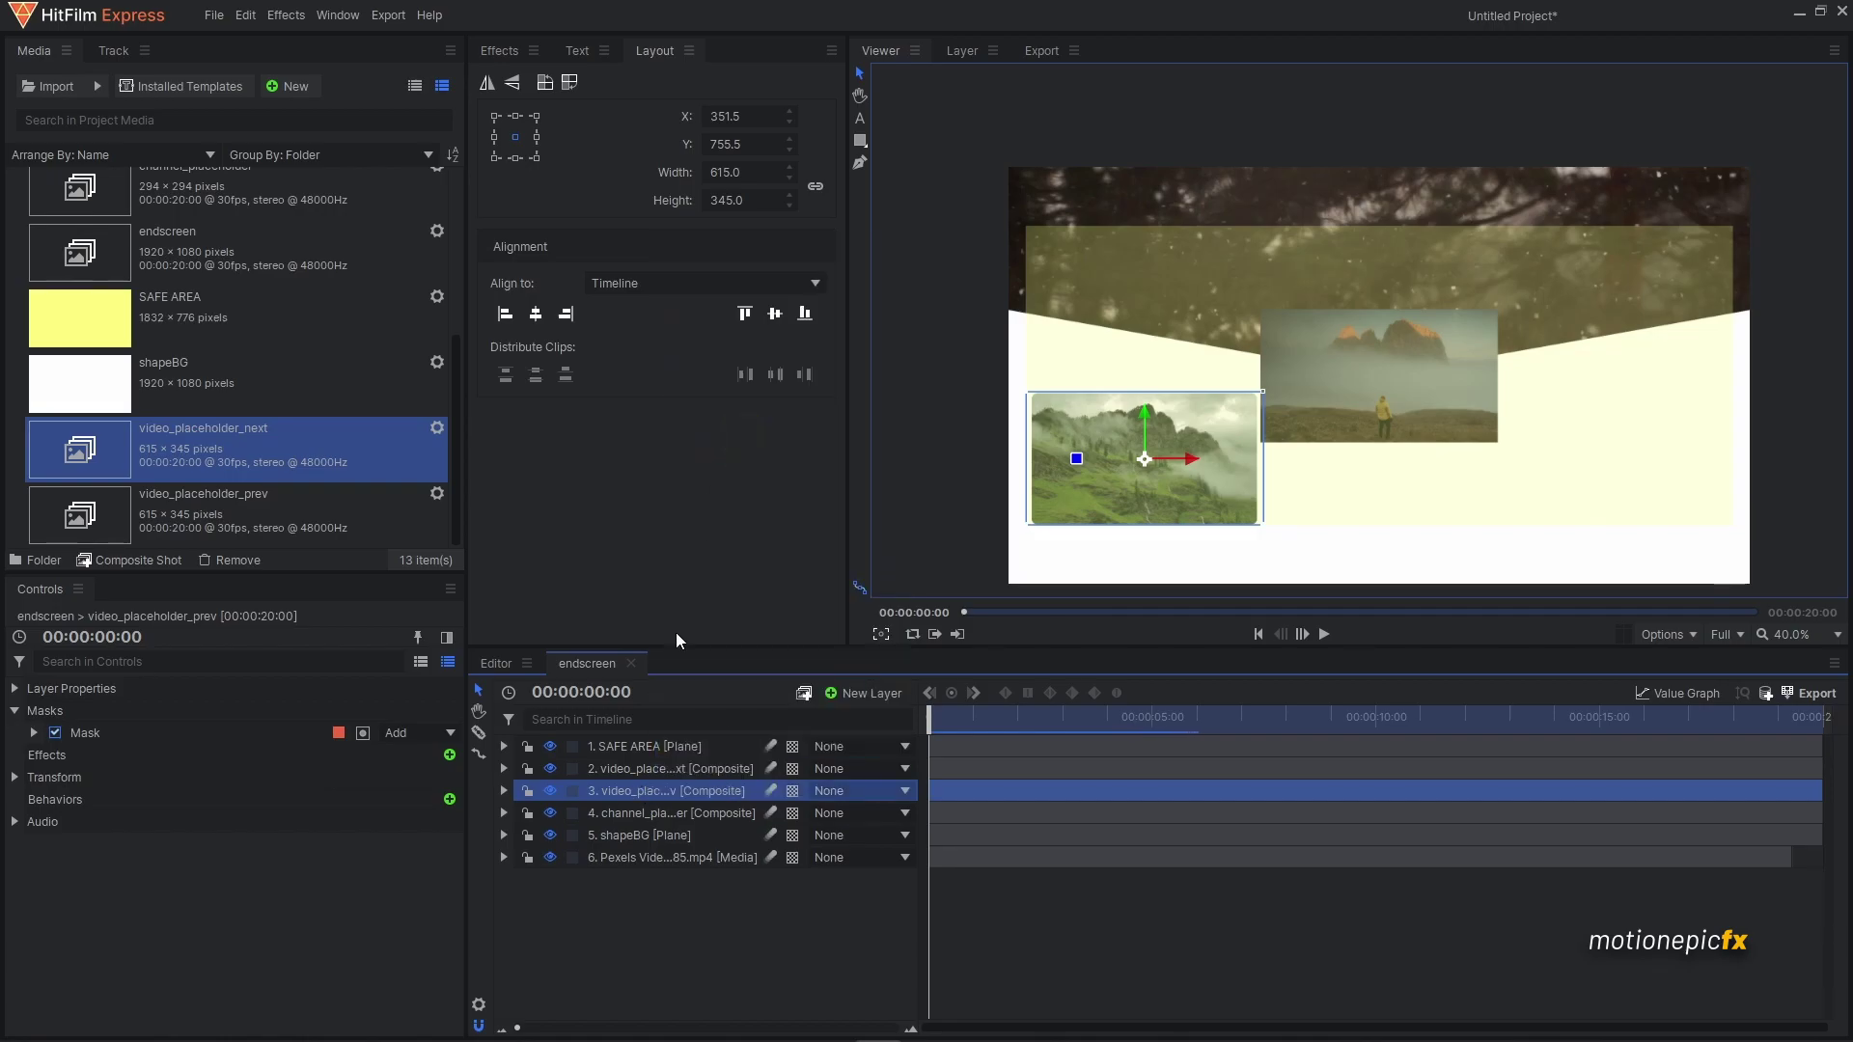
{"action": "left_click", "coordinate": [661, 764]}
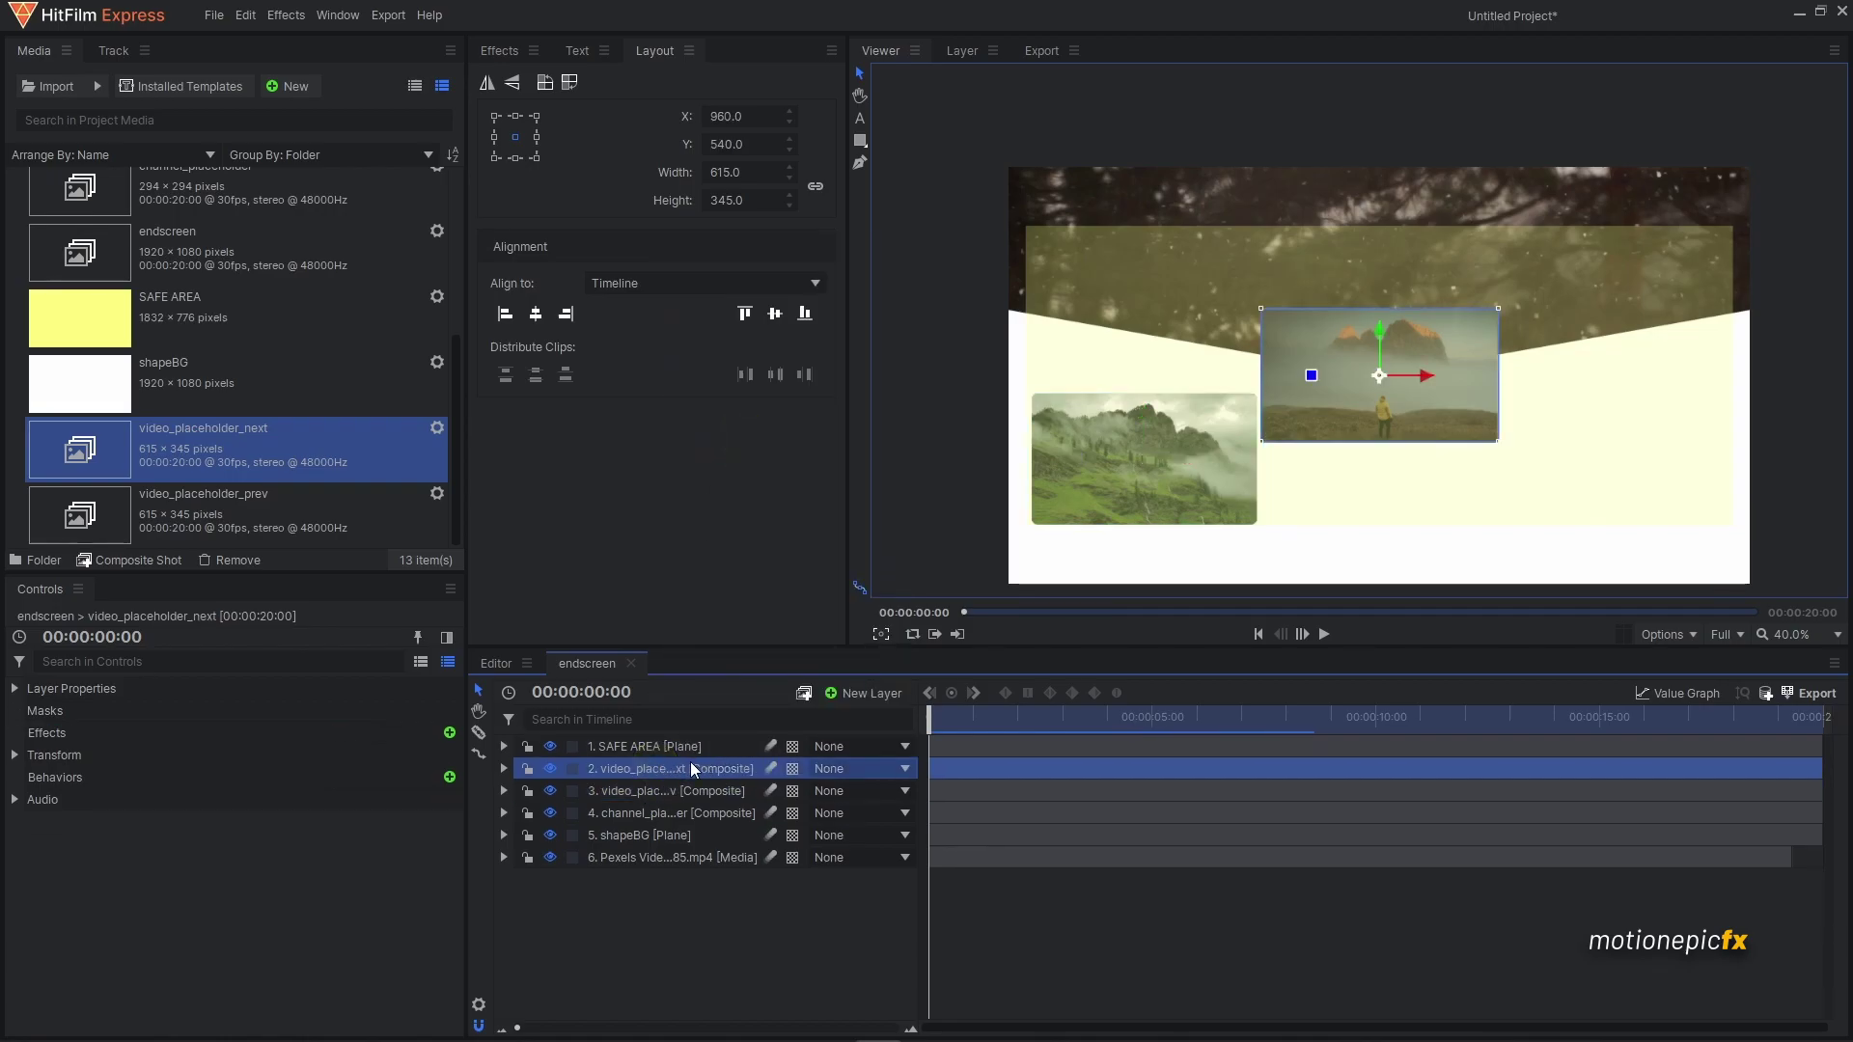
{"action": "right_click", "coordinate": [681, 765]}
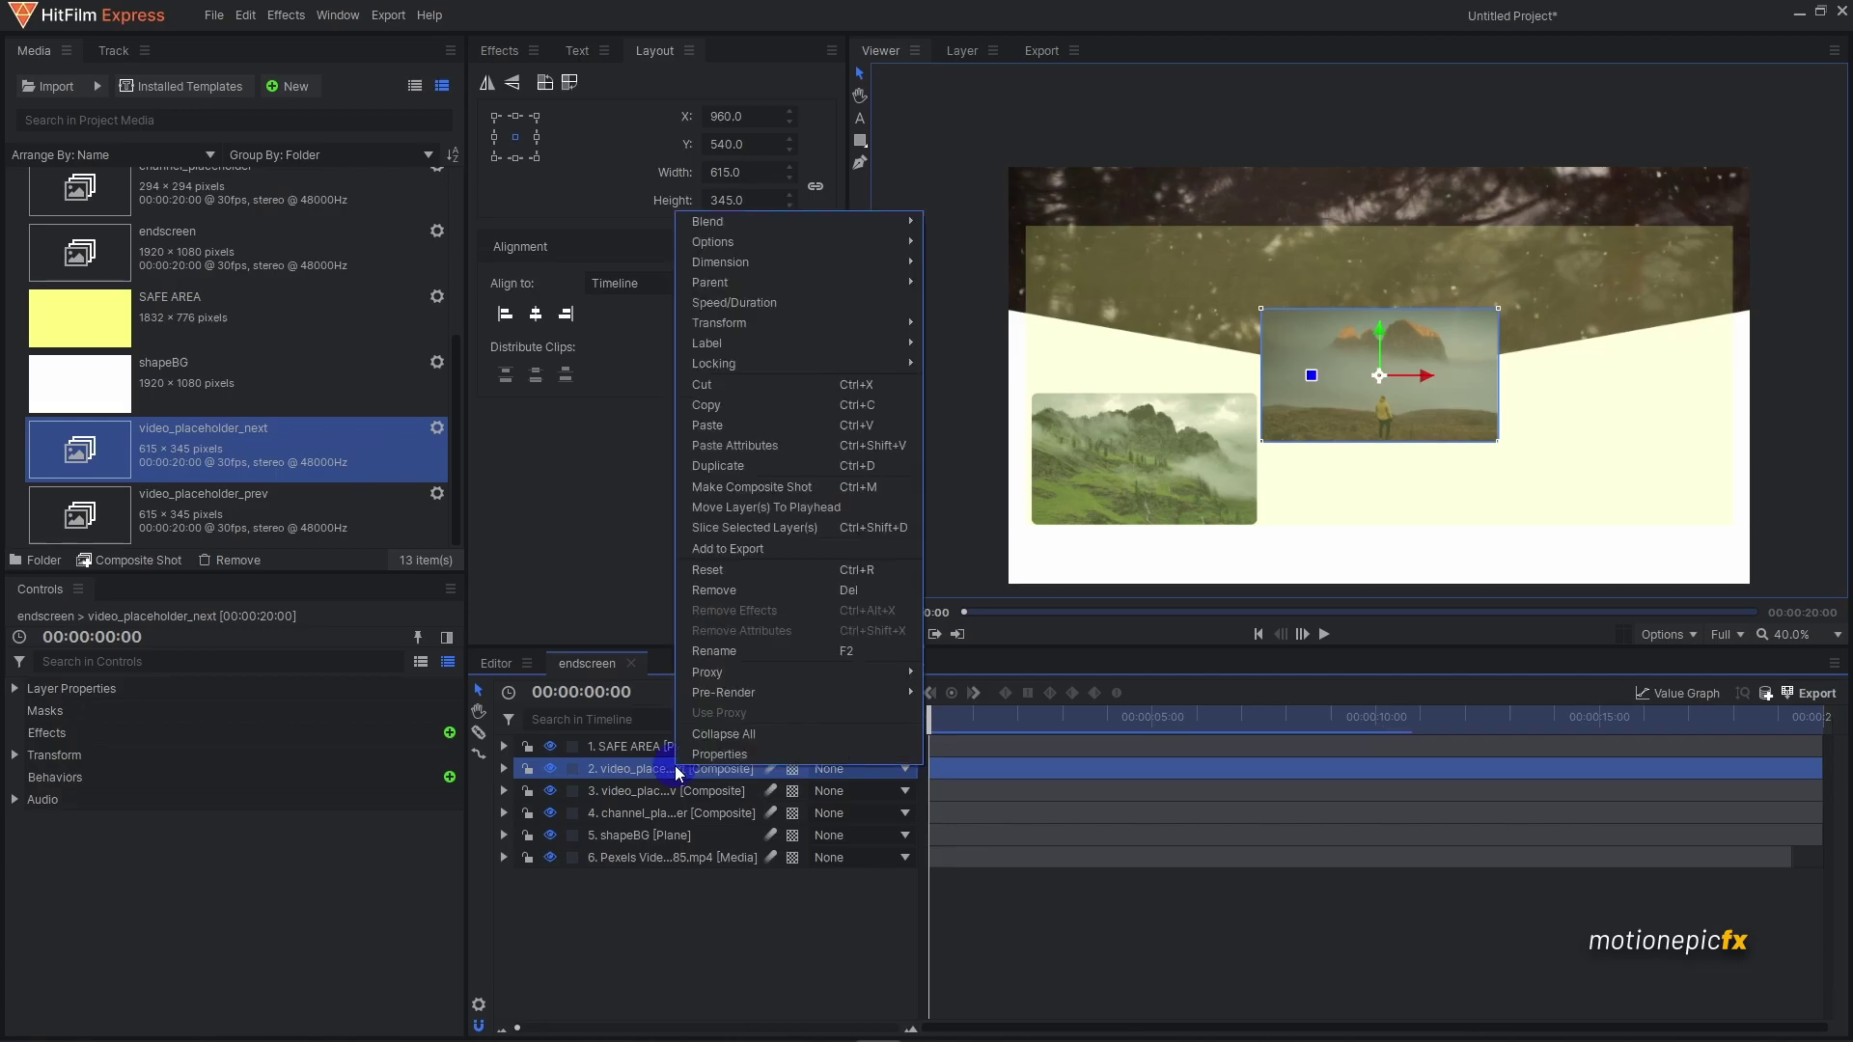
{"action": "left_click", "coordinate": [743, 444]}
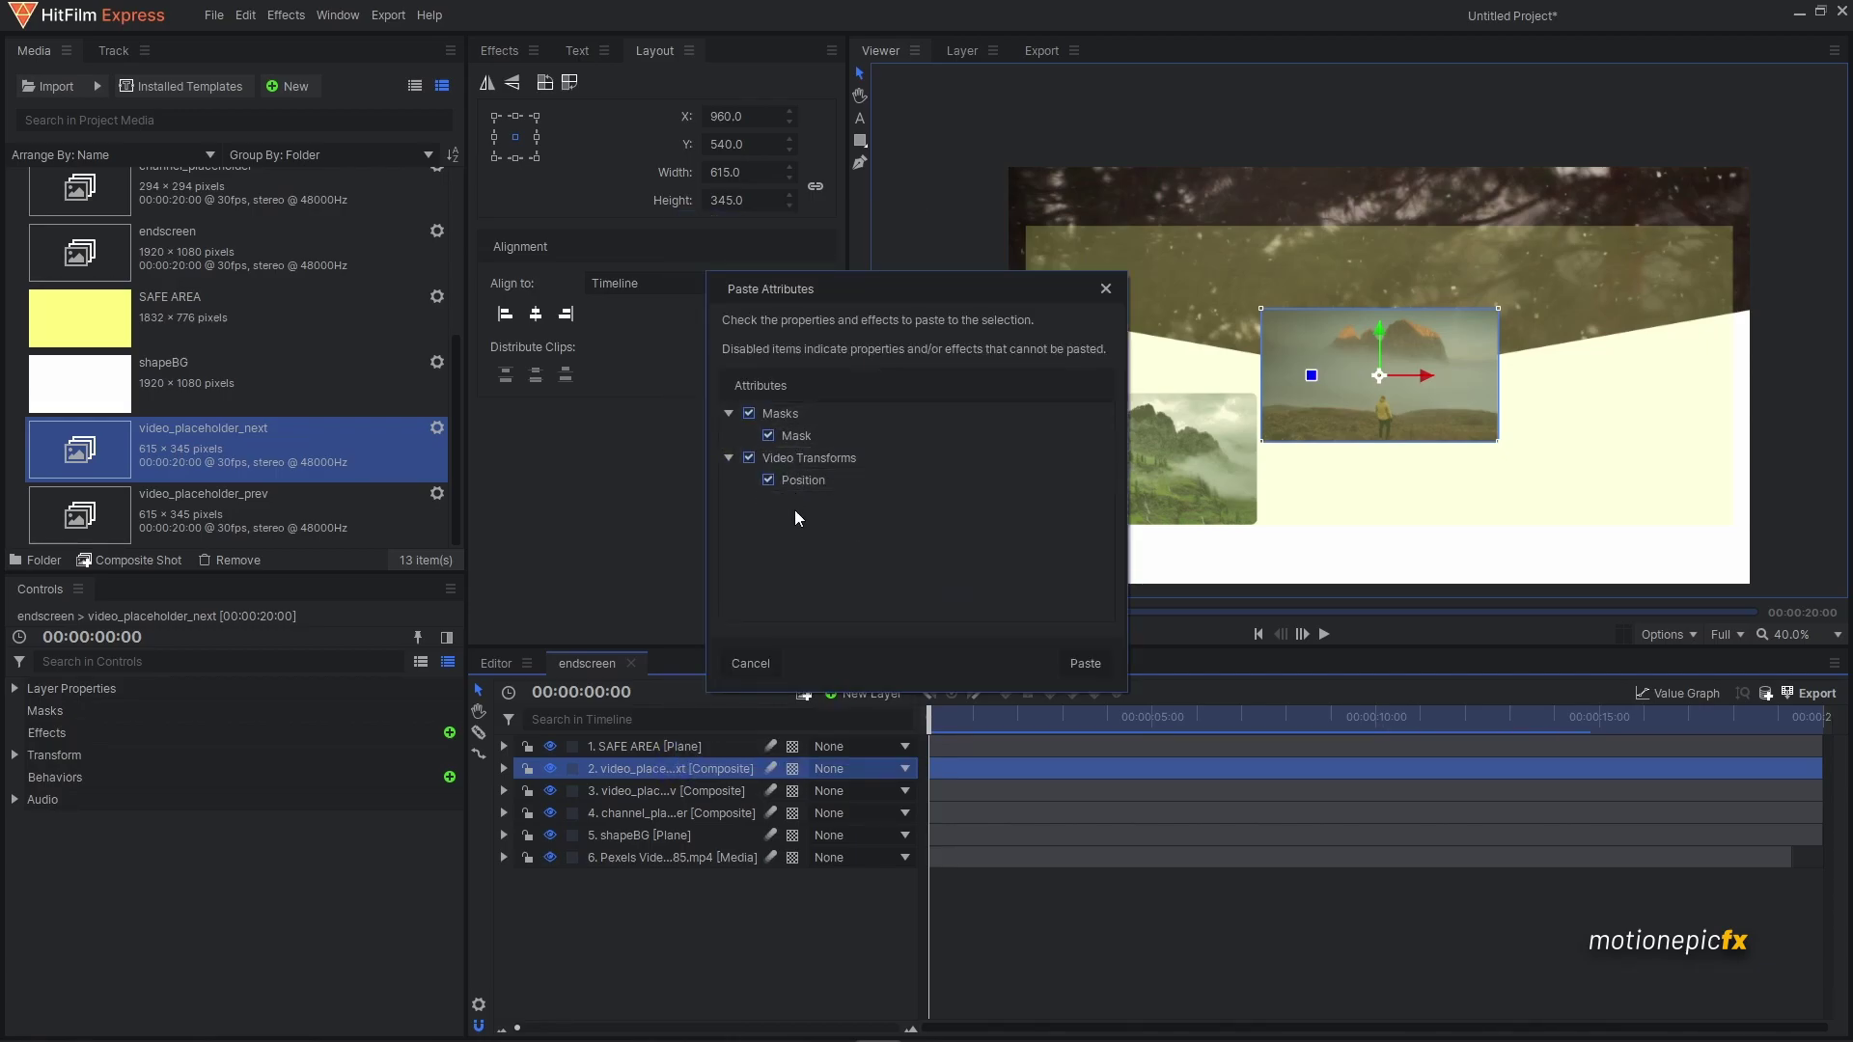
{"action": "left_click", "coordinate": [1086, 665]}
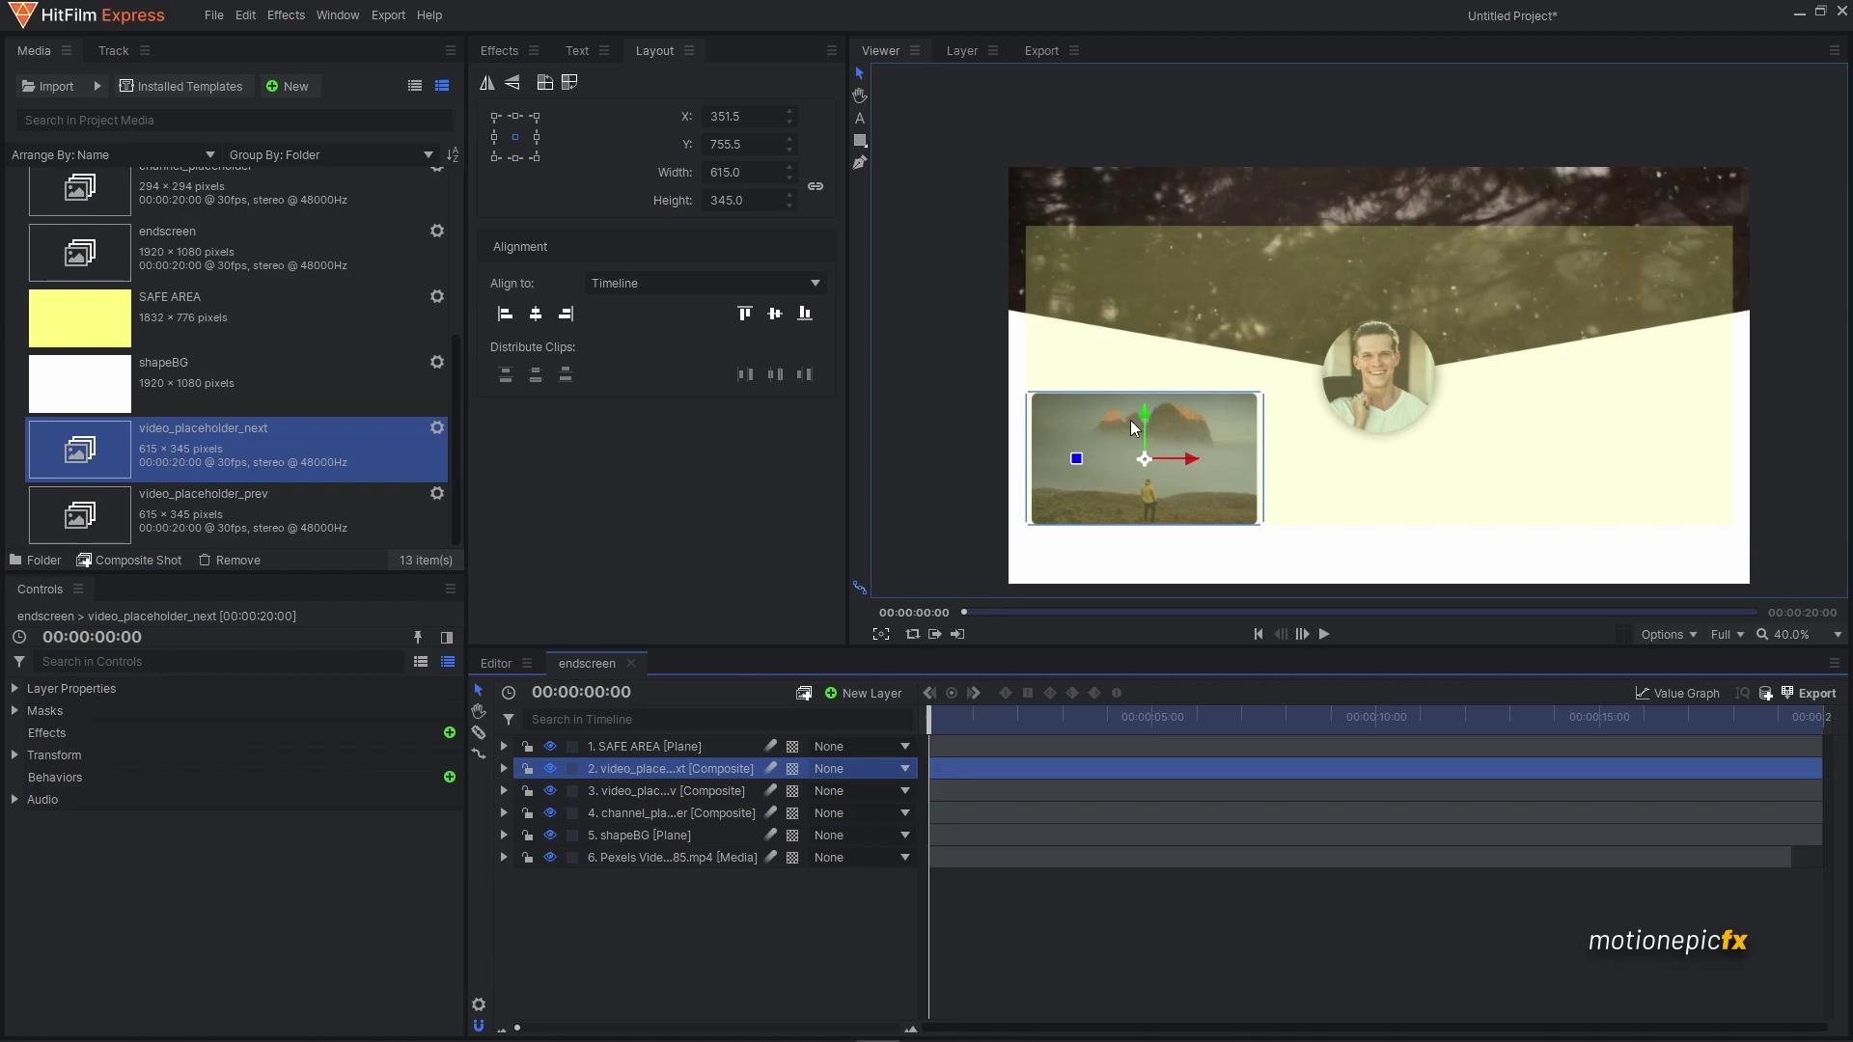
- Set the horizontal position of video_placeholder_next to 608.5 and hide the SAFE AREA plane
{"action": "left_click", "coordinate": [640, 784]}
{"action": "left_click", "coordinate": [653, 768]}
{"action": "left_click", "coordinate": [503, 768]}
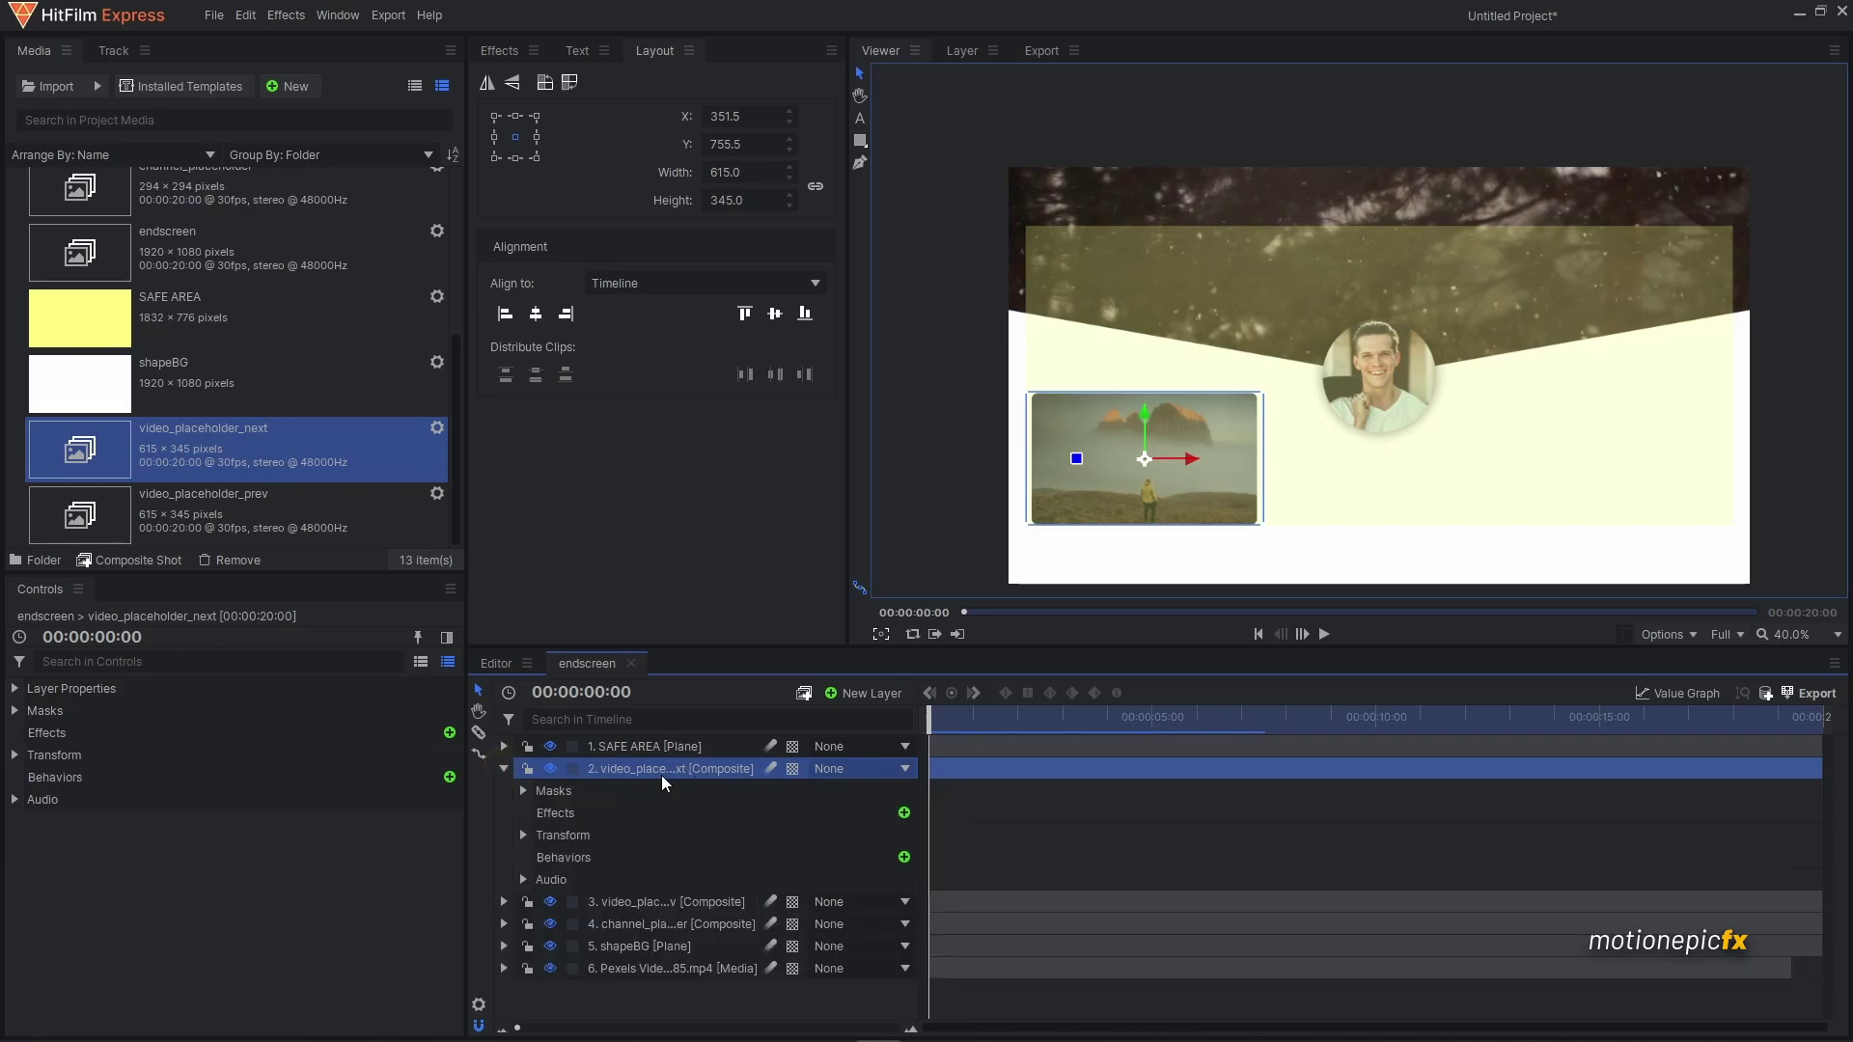
{"action": "left_click", "coordinate": [529, 832]}
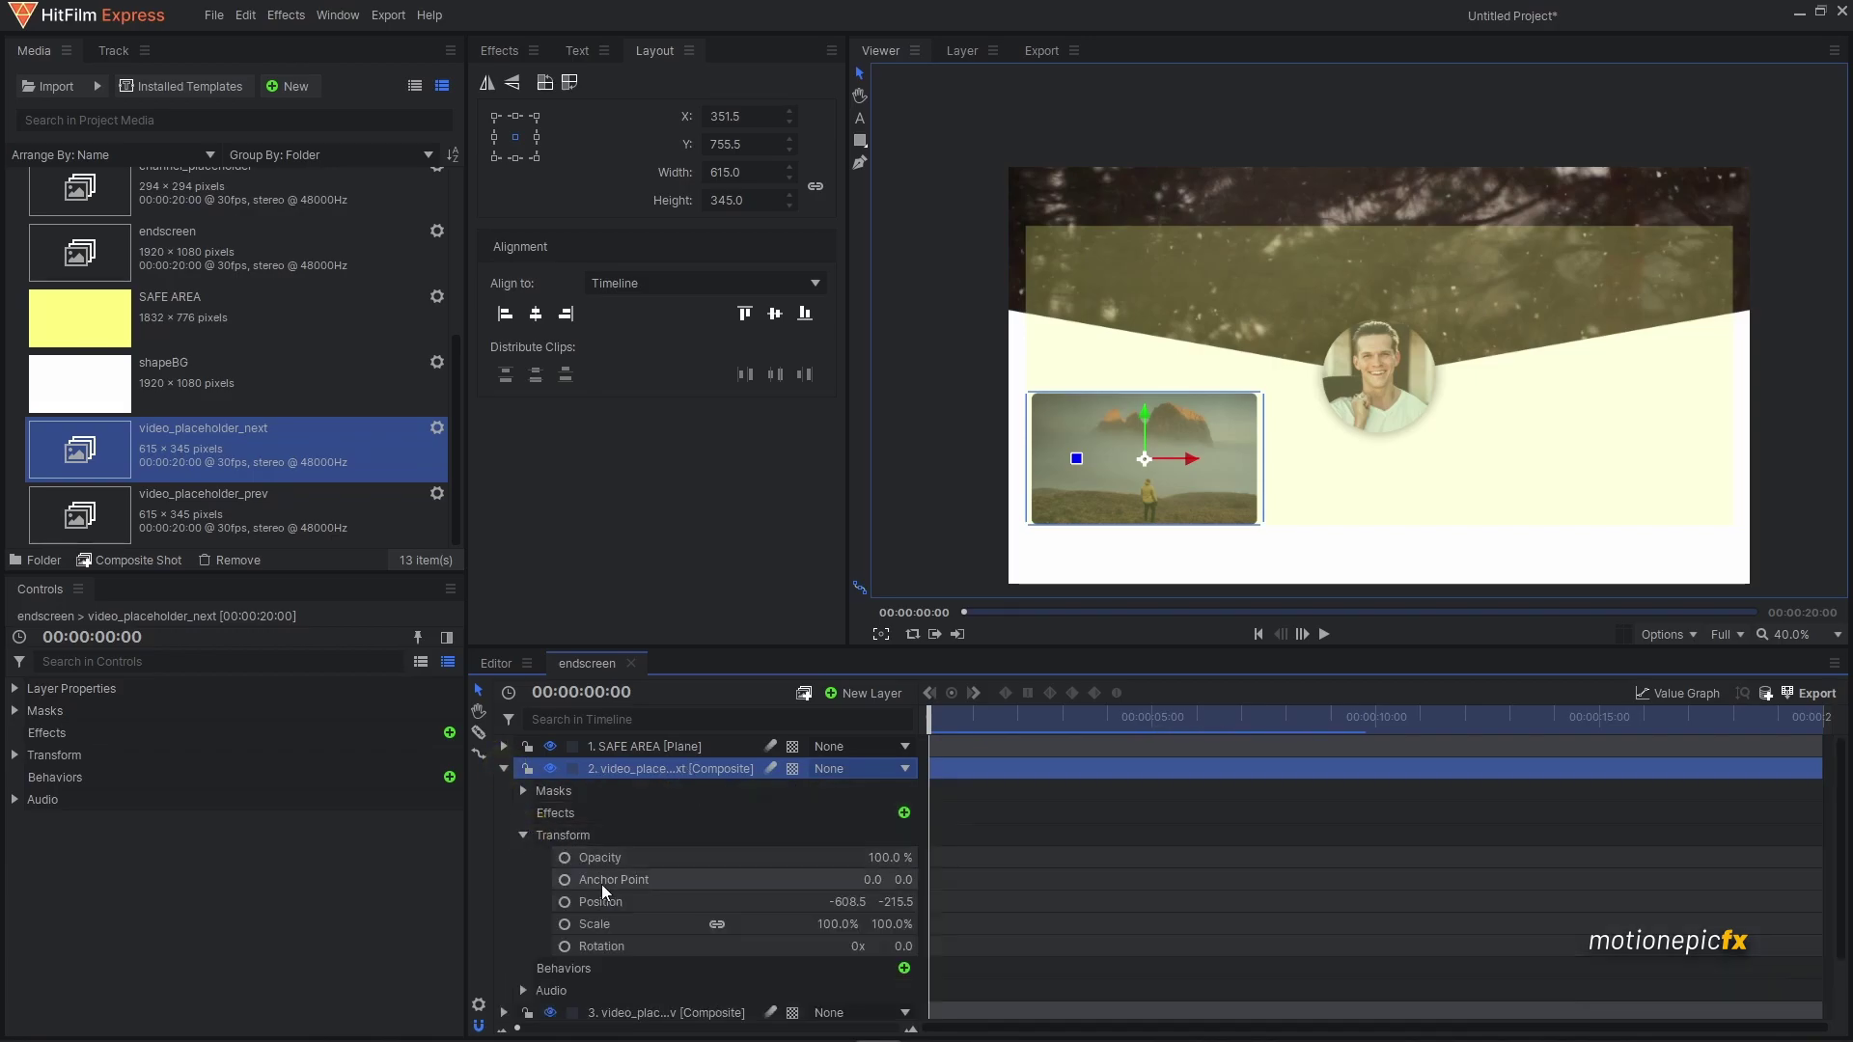
{"action": "left_click", "coordinate": [848, 903]}
{"action": "type", "text": "608.5"}
{"action": "key", "text": "Return"}
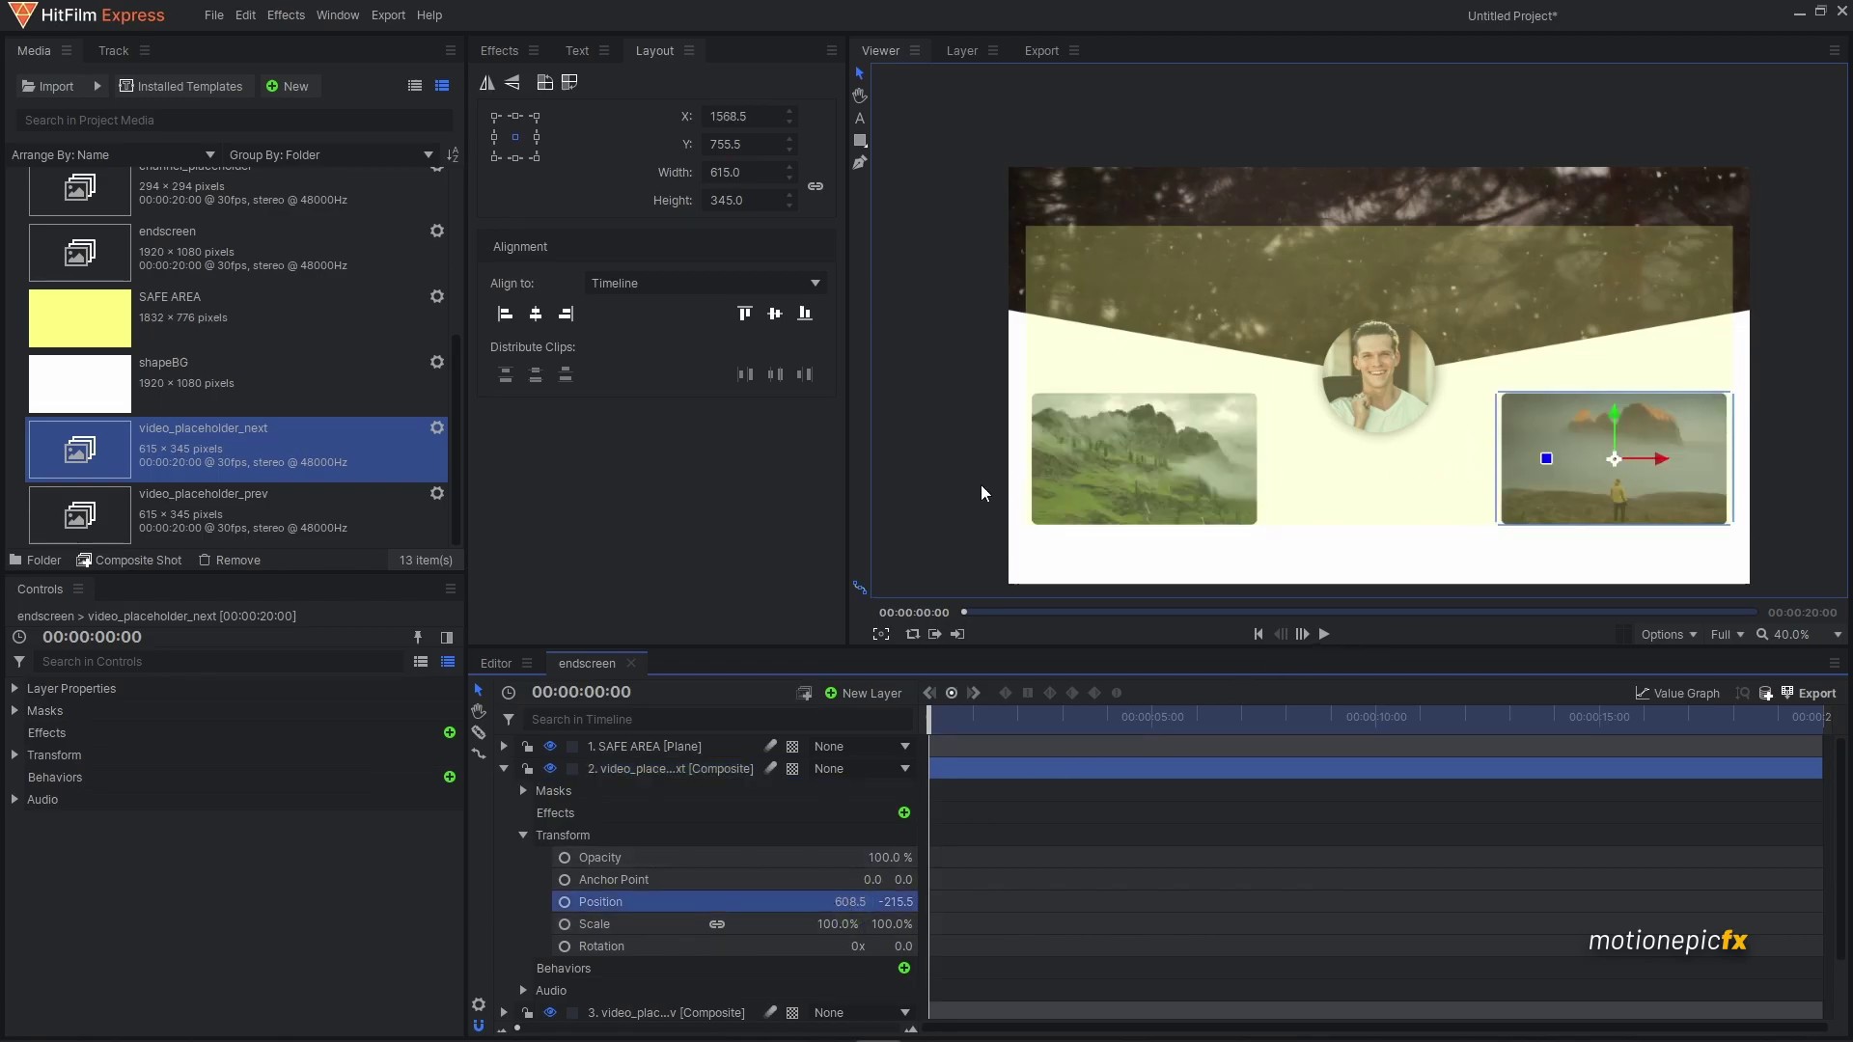
{"action": "left_click", "coordinate": [505, 768]}
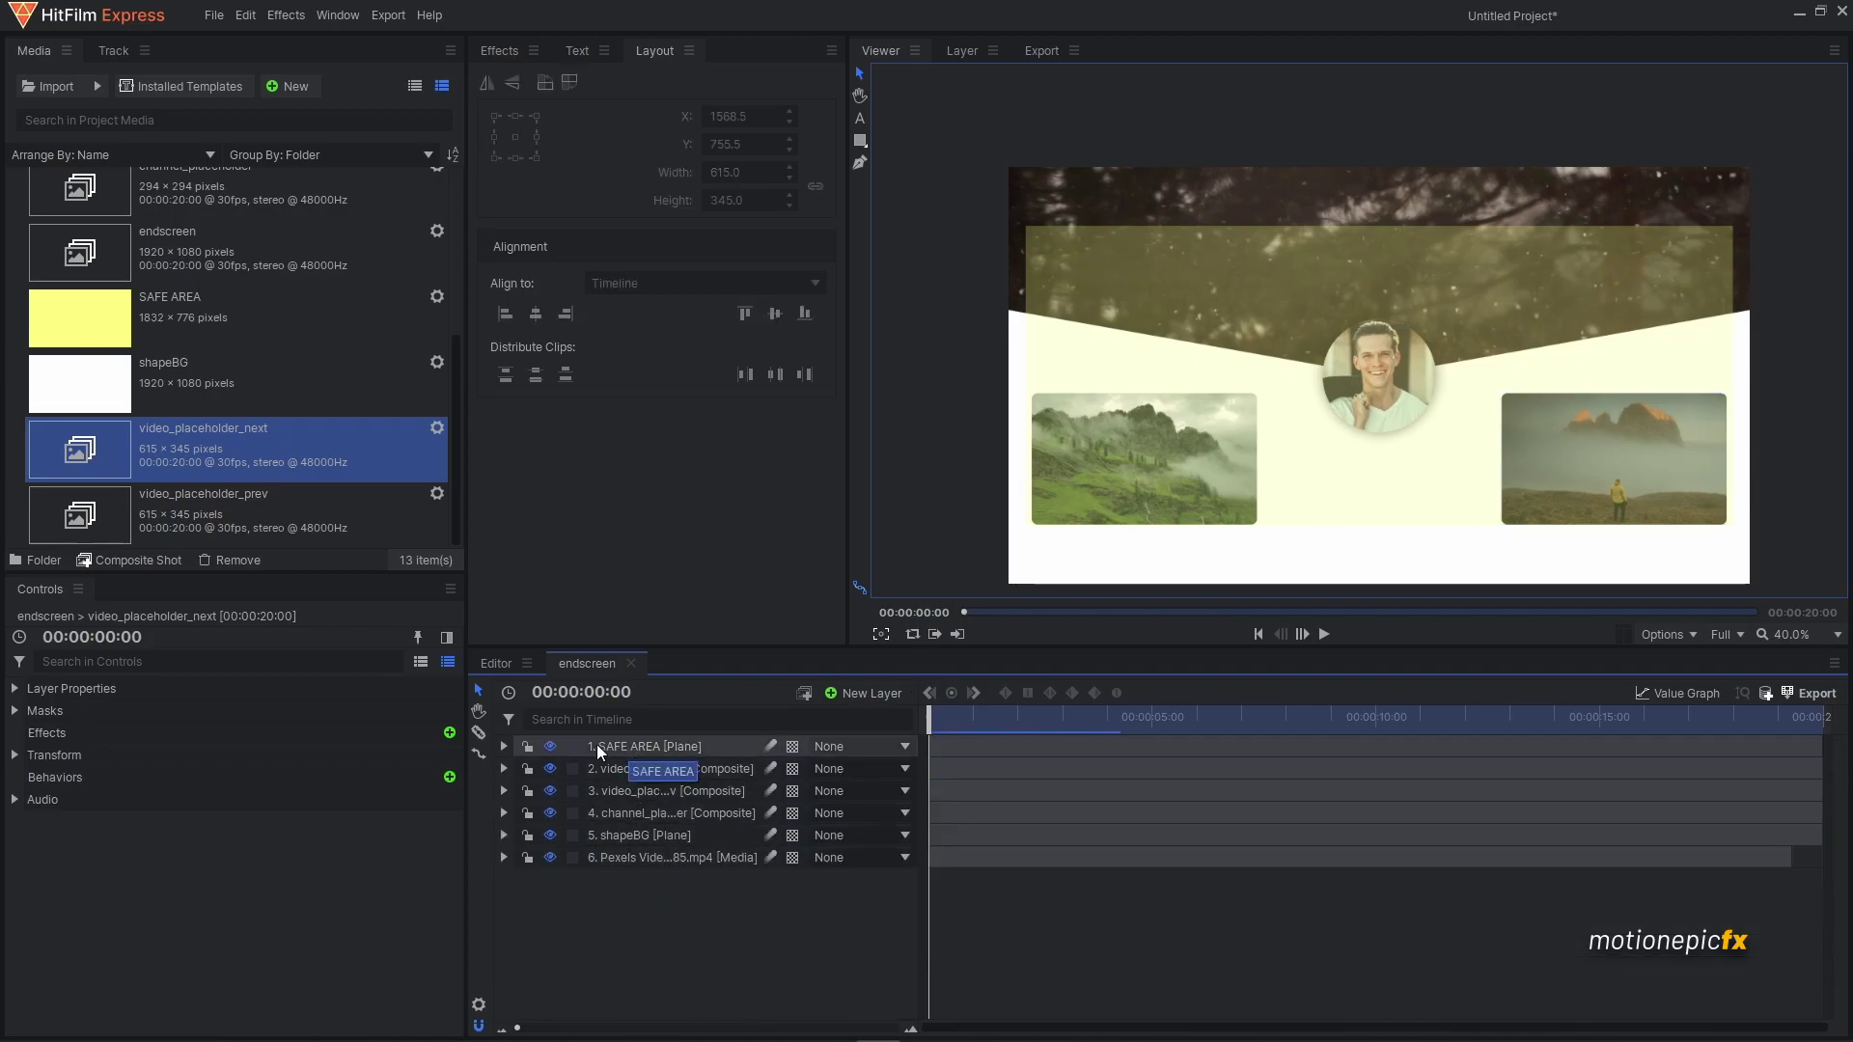
{"action": "left_click", "coordinate": [551, 746]}
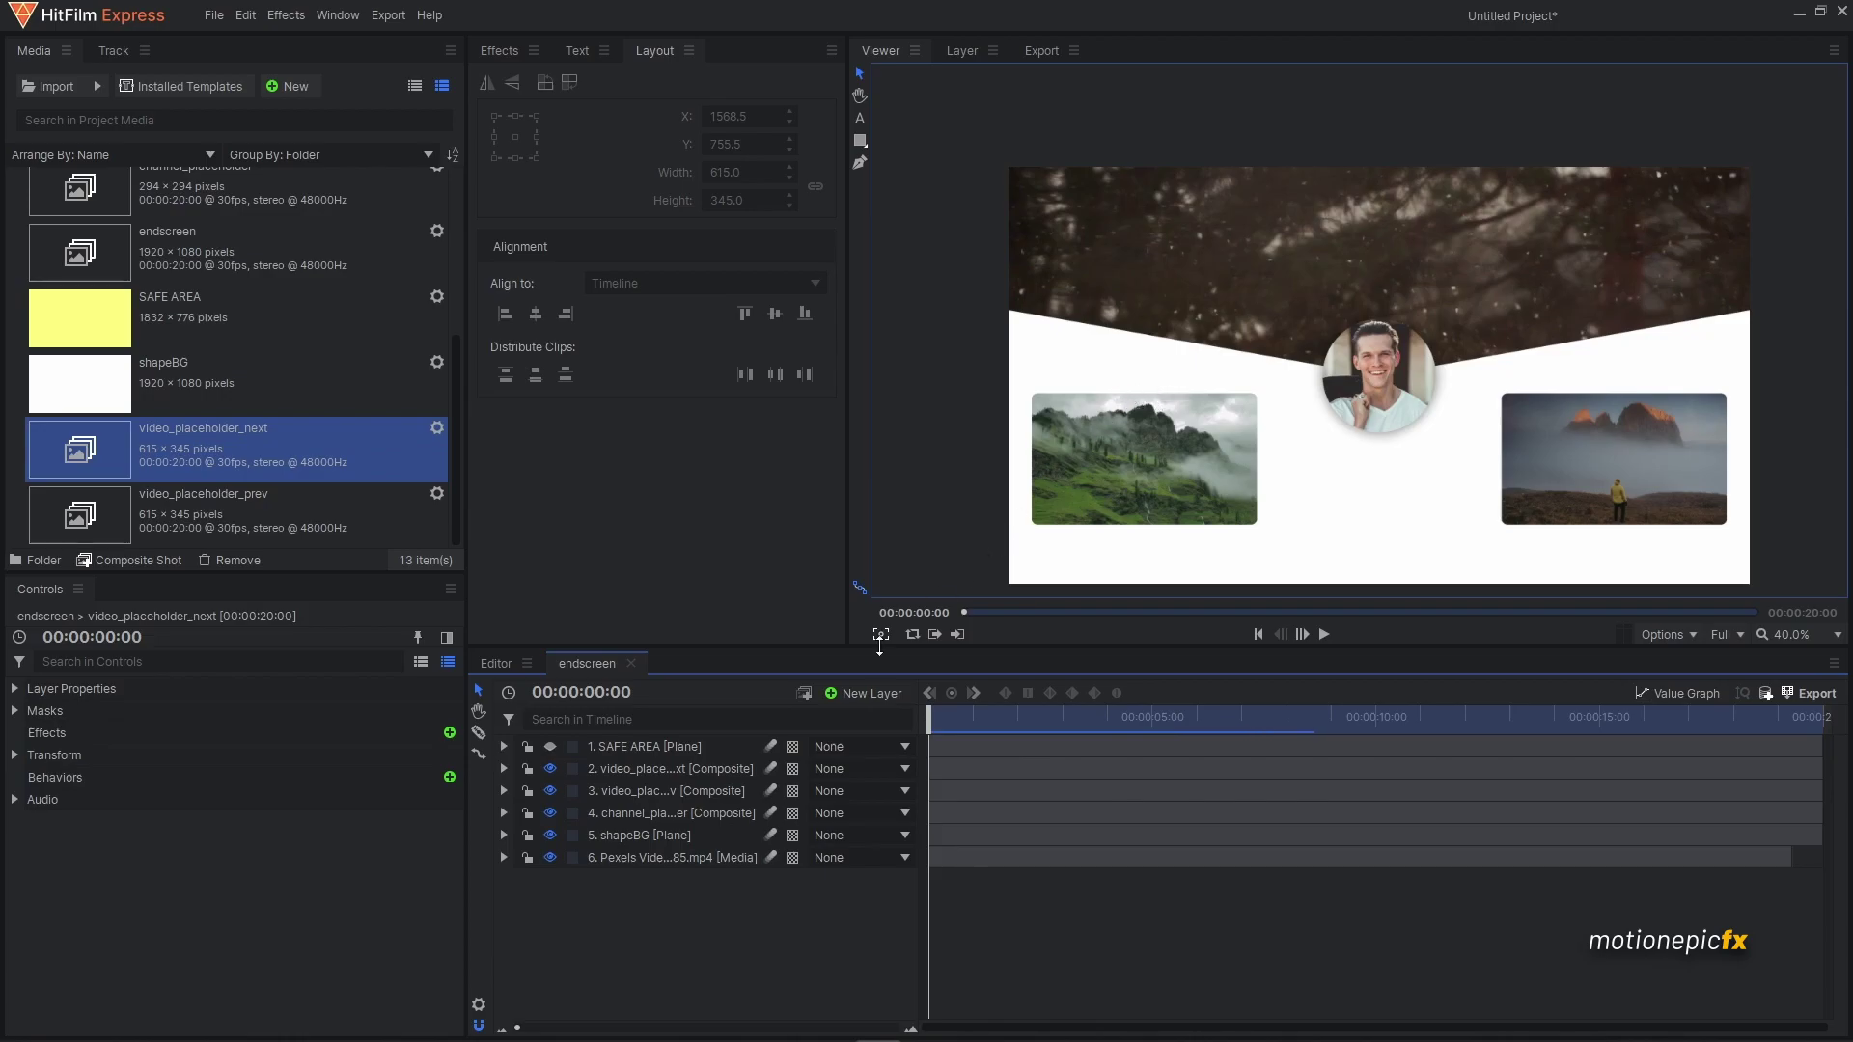
- Add a text layer reading PREVIOUS VIDEO in black and move it horizontally to sit above the green mountain placeholder
{"action": "left_click", "coordinate": [862, 691]}
{"action": "left_click", "coordinate": [864, 718]}
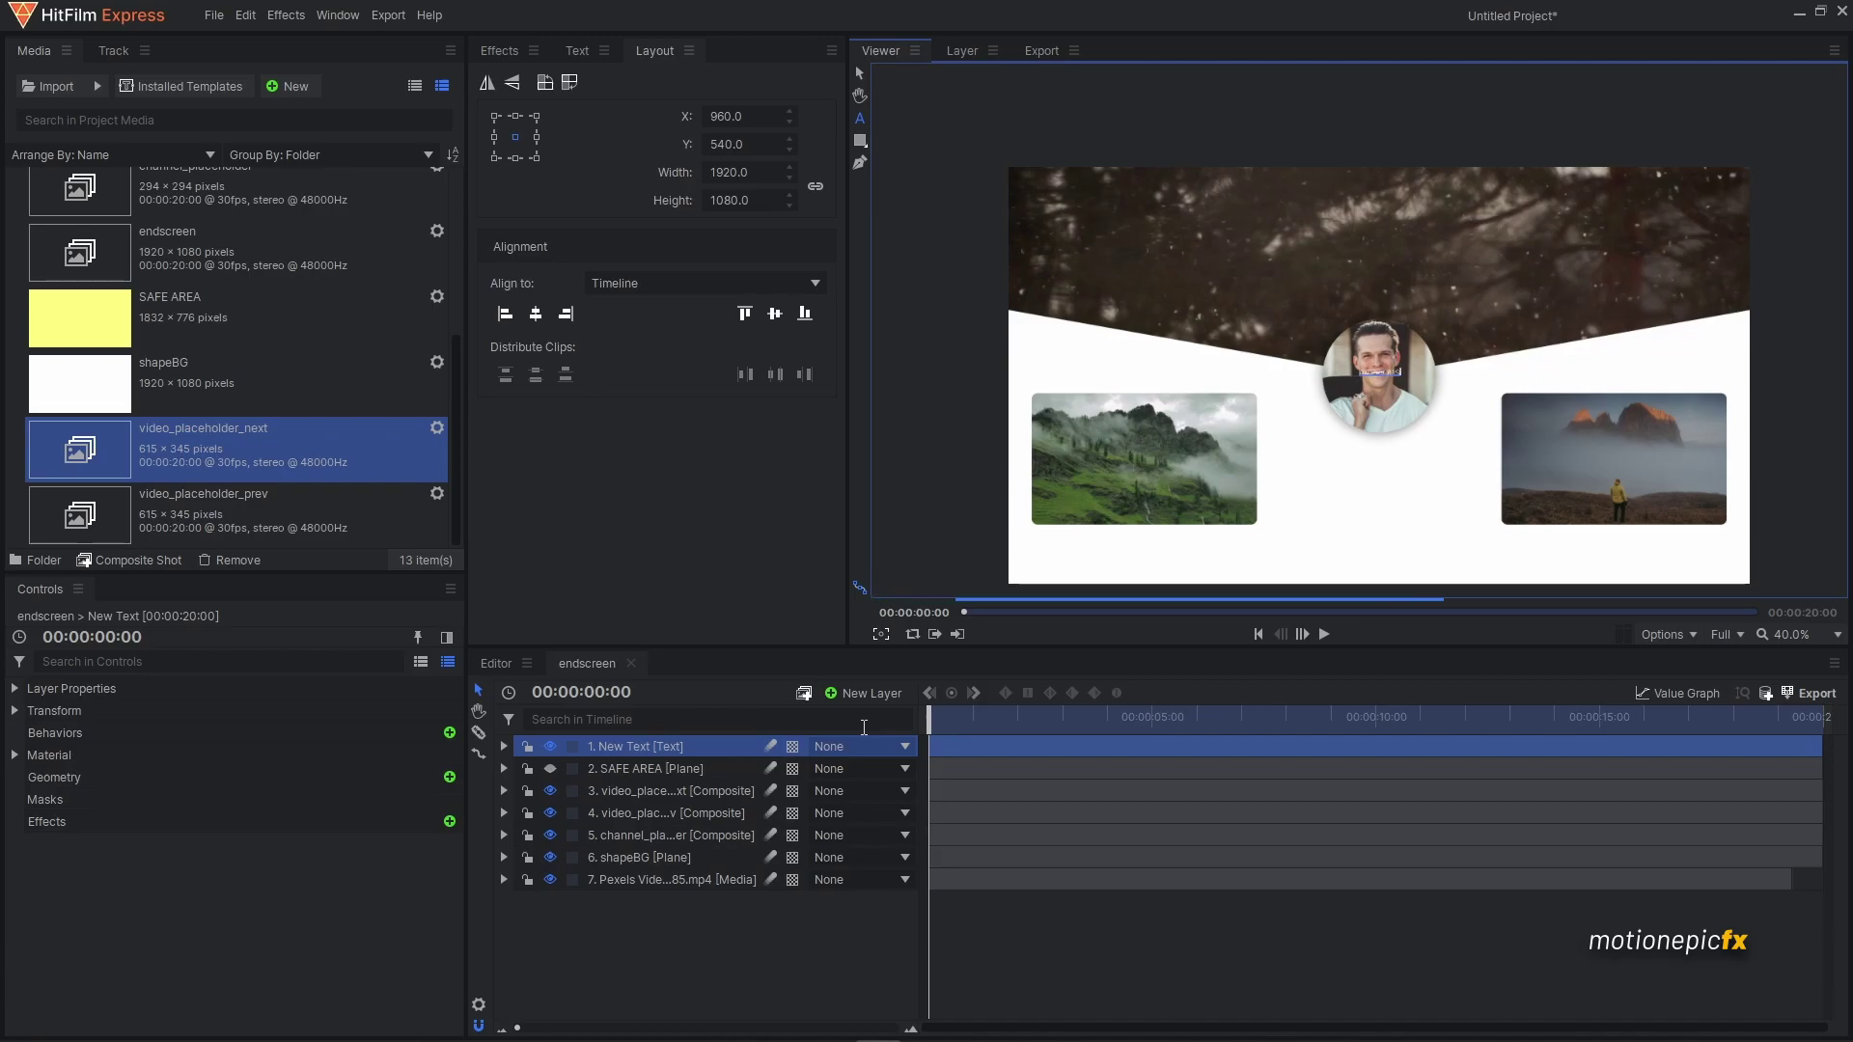
{"action": "left_click", "coordinate": [582, 51]}
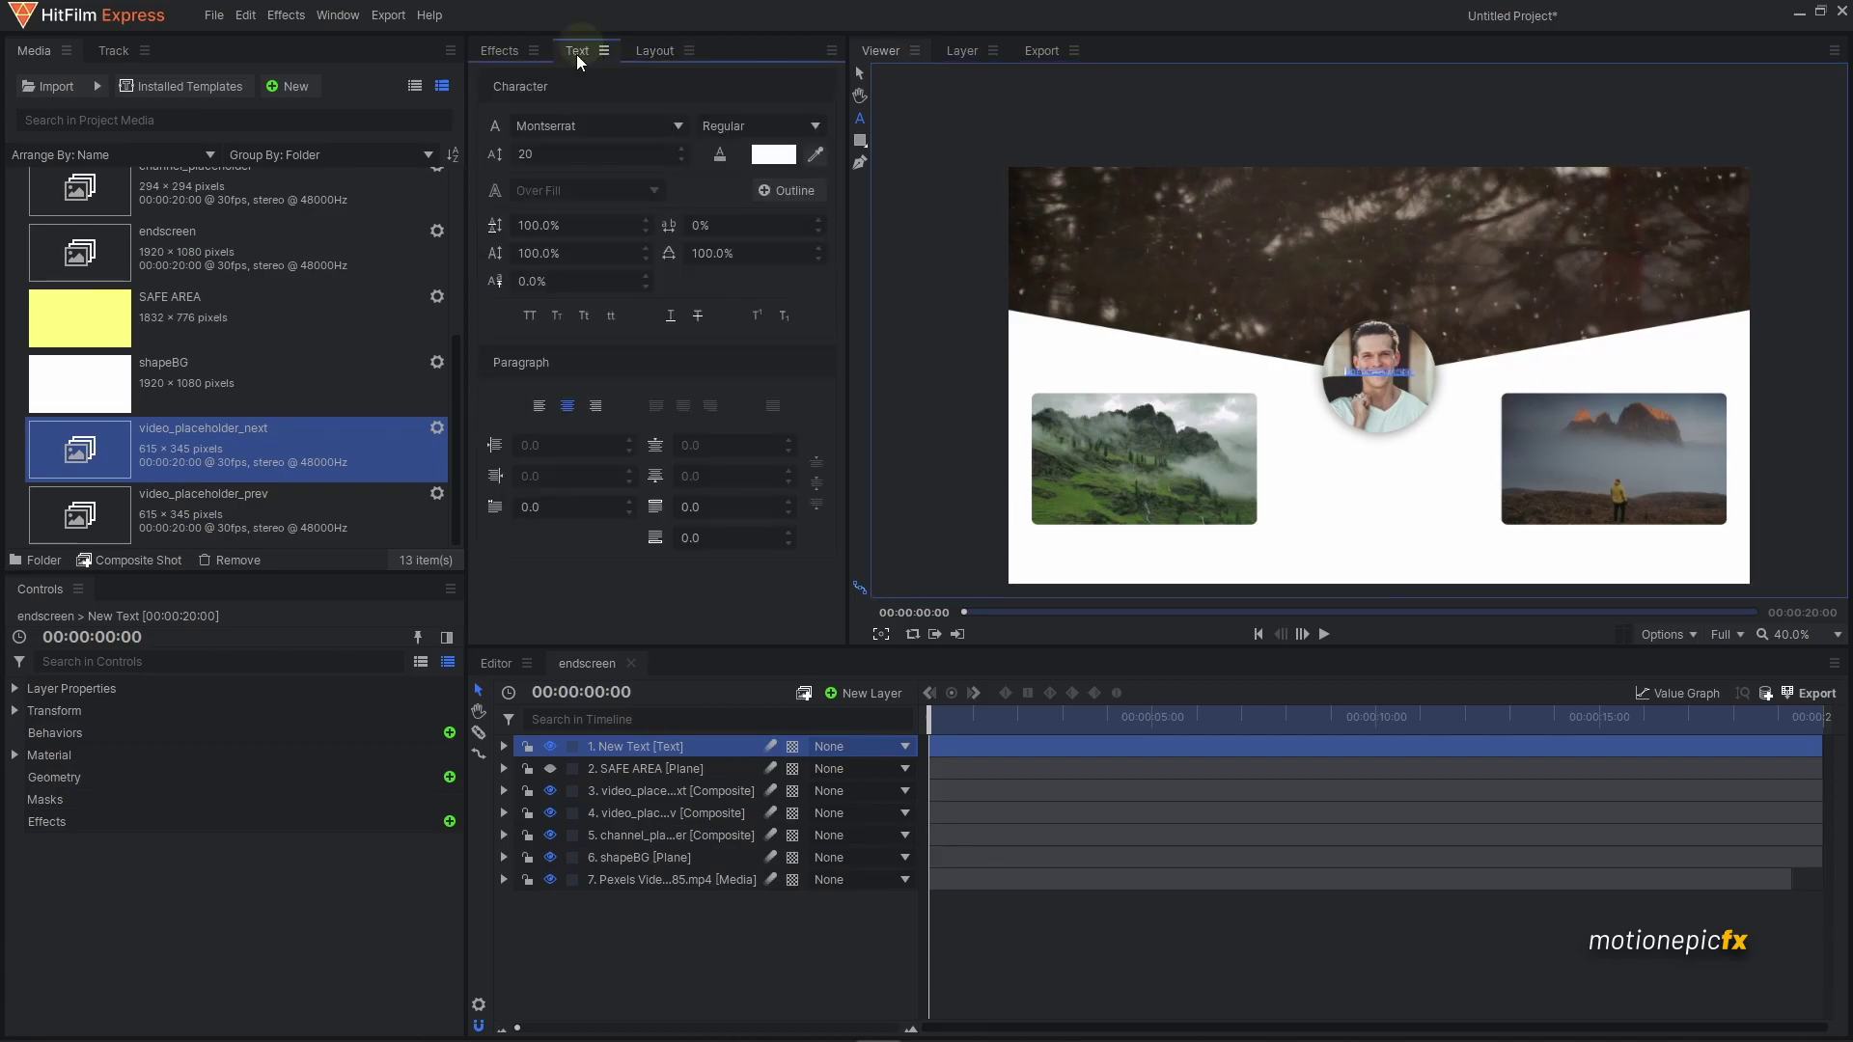
{"action": "left_click", "coordinate": [773, 154]}
{"action": "left_click", "coordinate": [684, 351]}
{"action": "left_click", "coordinate": [1092, 710]}
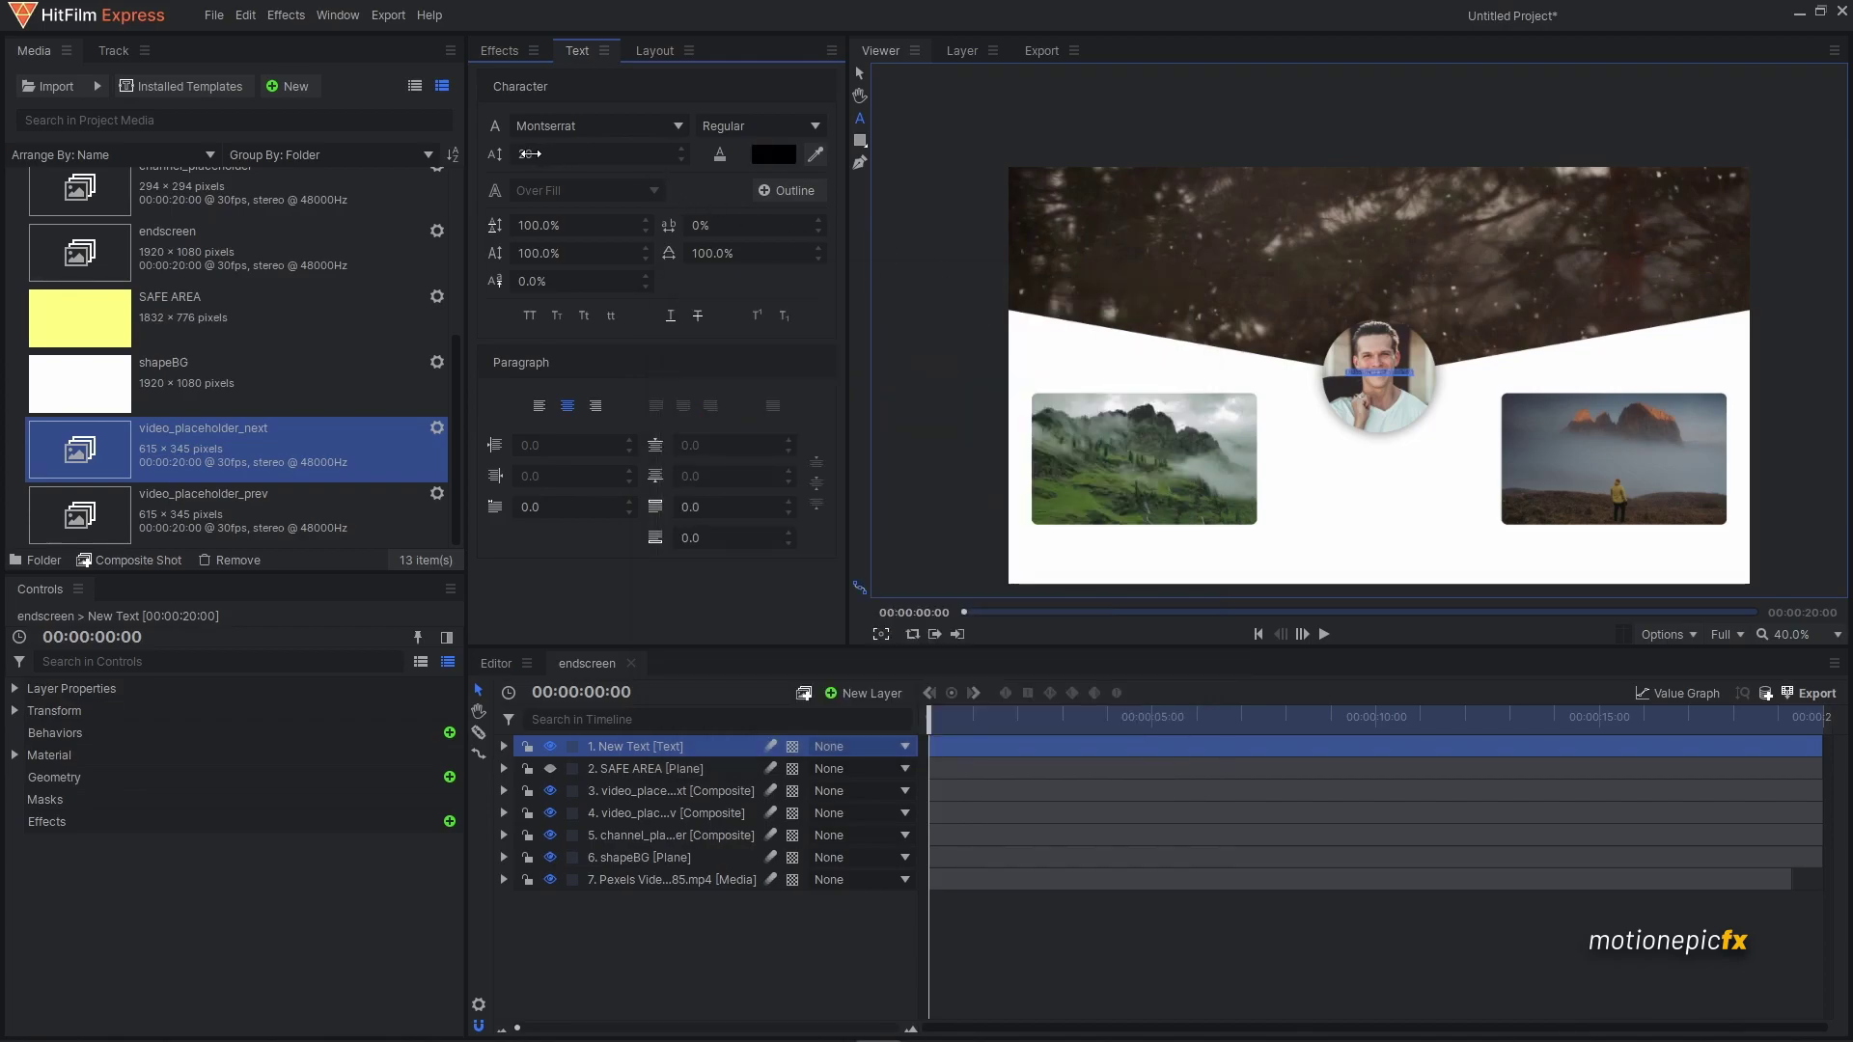
{"action": "left_click", "coordinate": [859, 73]}
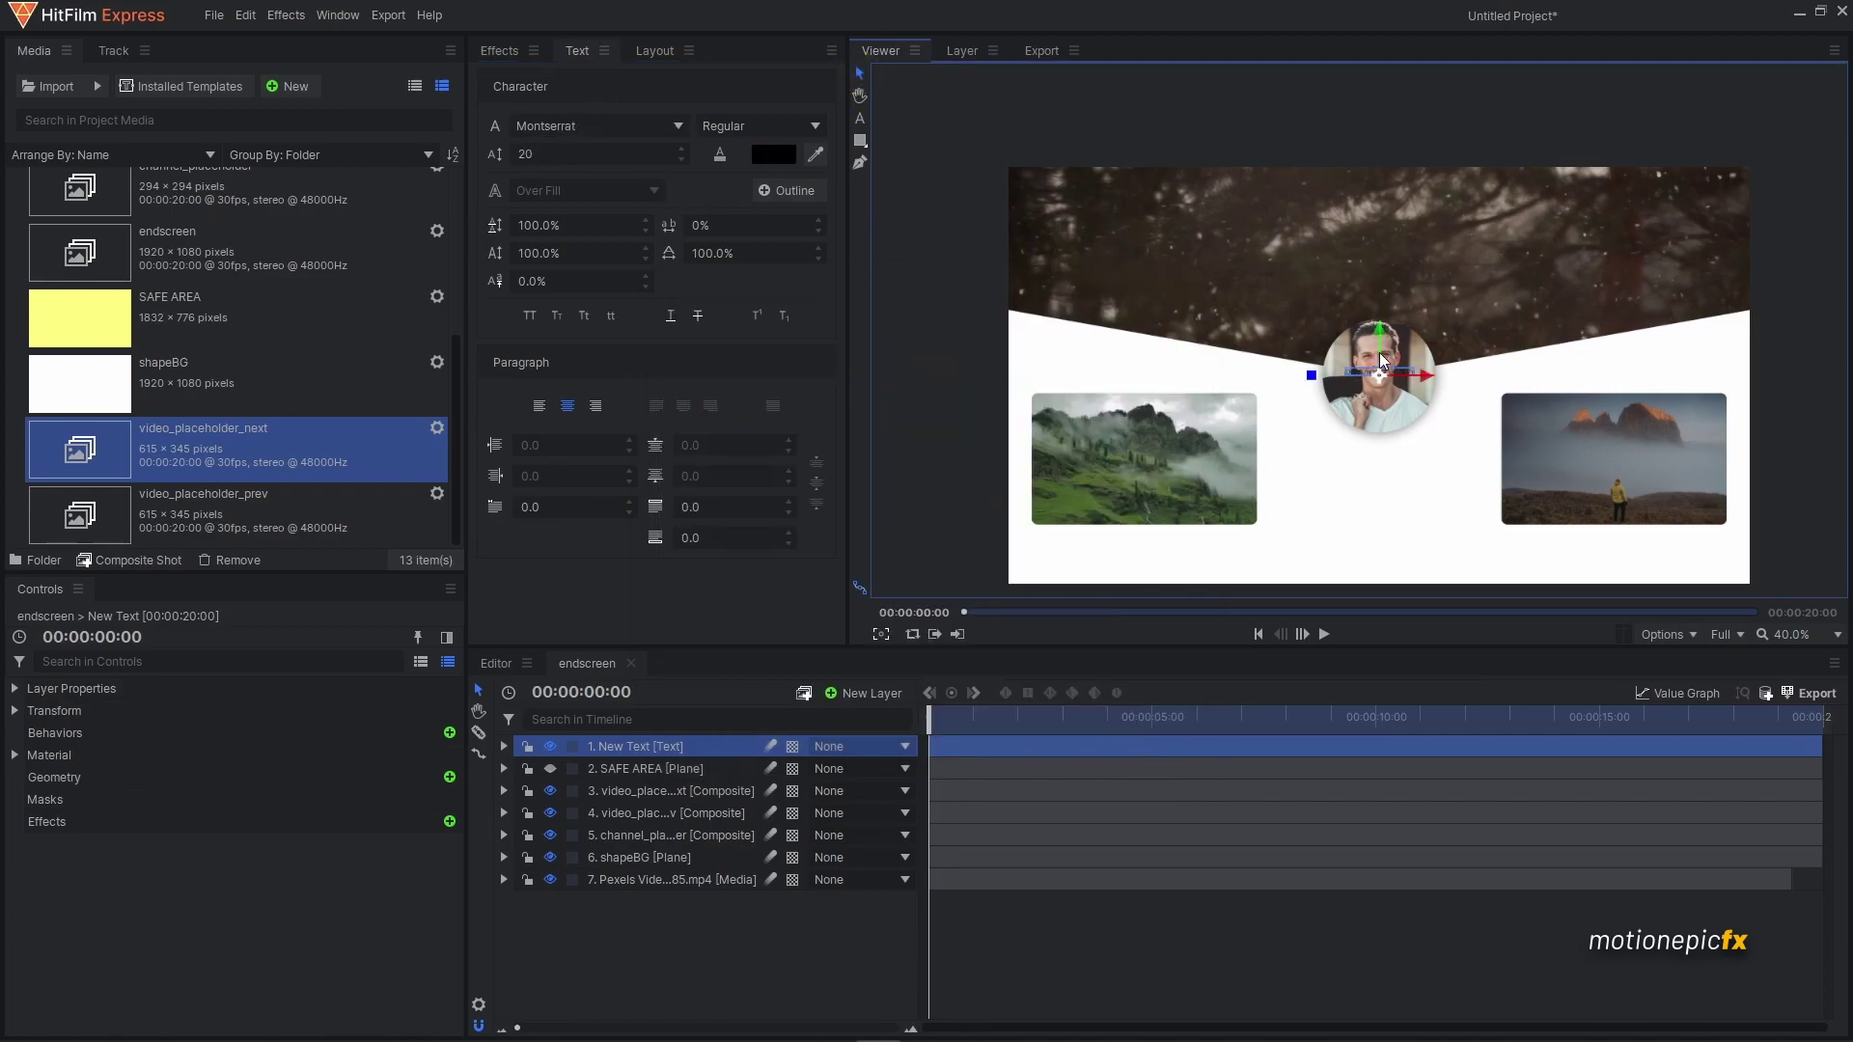
{"action": "left_click_drag", "start_coordinate": [1418, 378], "coordinate": [1184, 374]}
- Set the PREVIOUS VIDEO text to the Montserrat Black style at size 30
{"action": "left_click", "coordinate": [727, 127]}
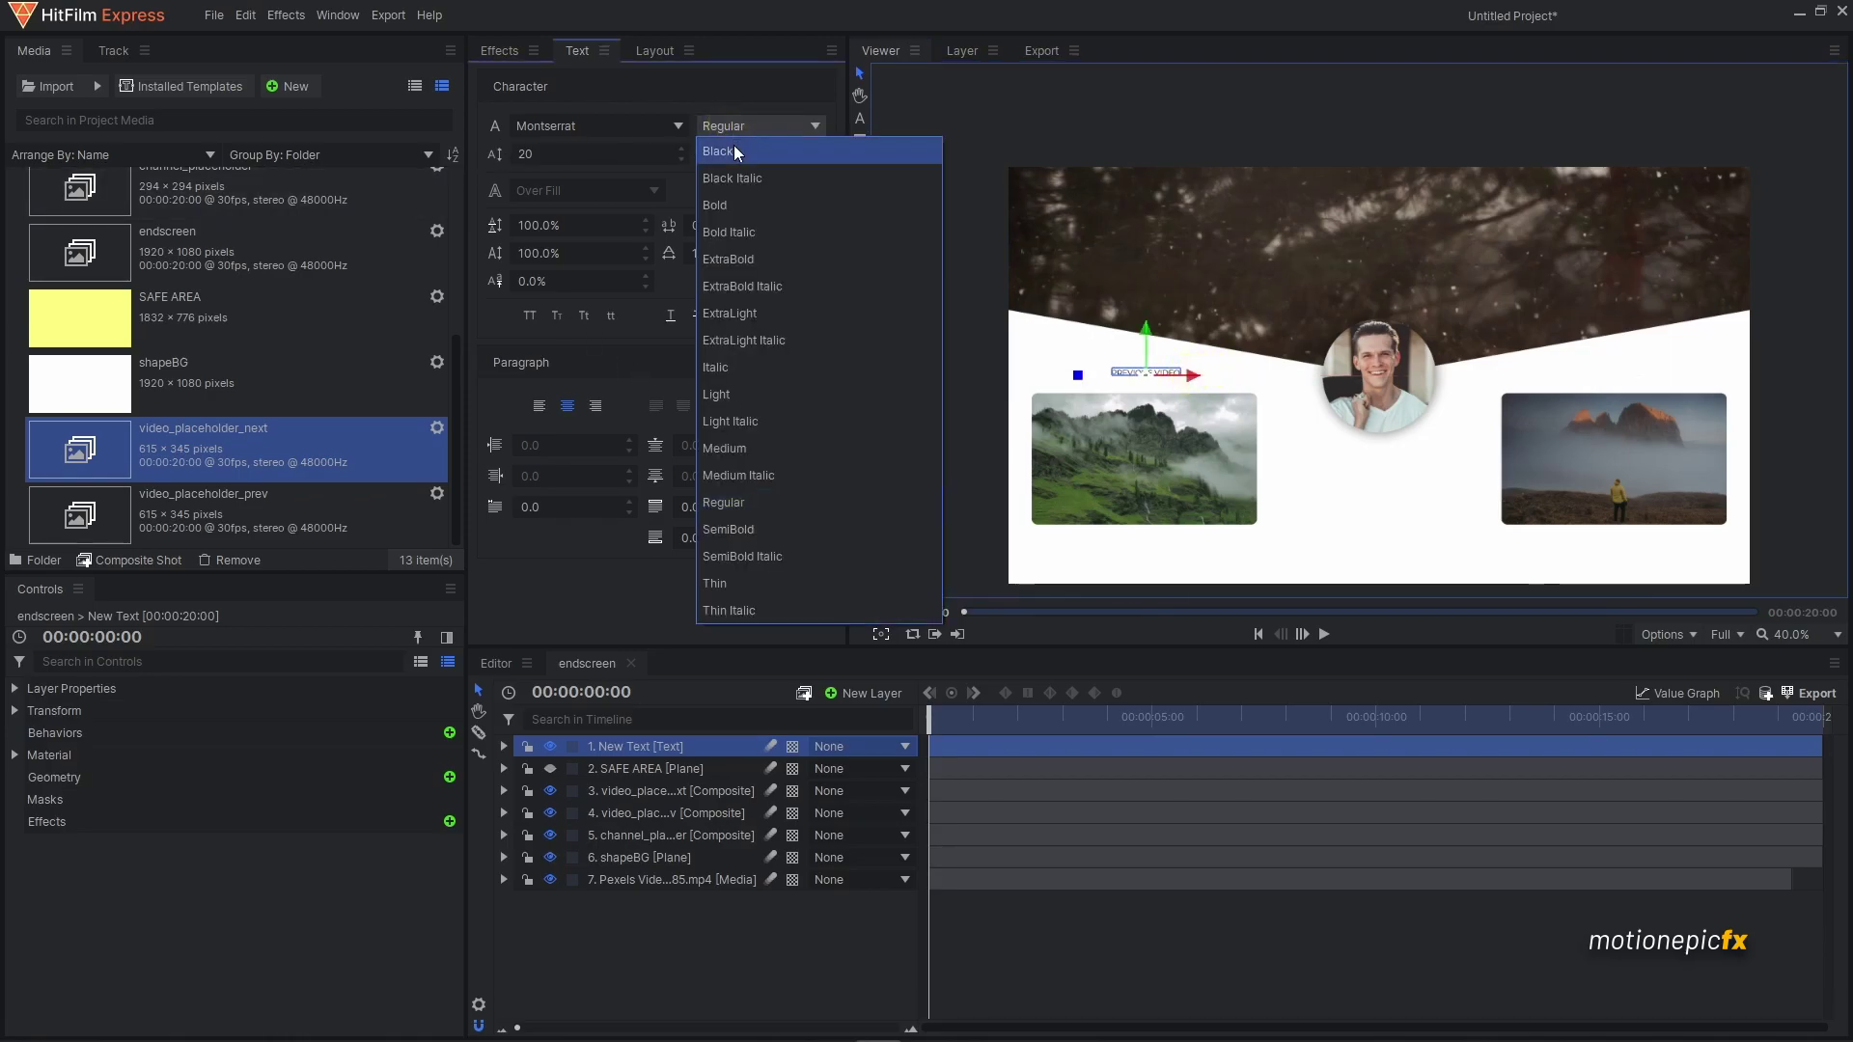
{"action": "left_click", "coordinate": [734, 150]}
{"action": "left_click", "coordinate": [712, 917]}
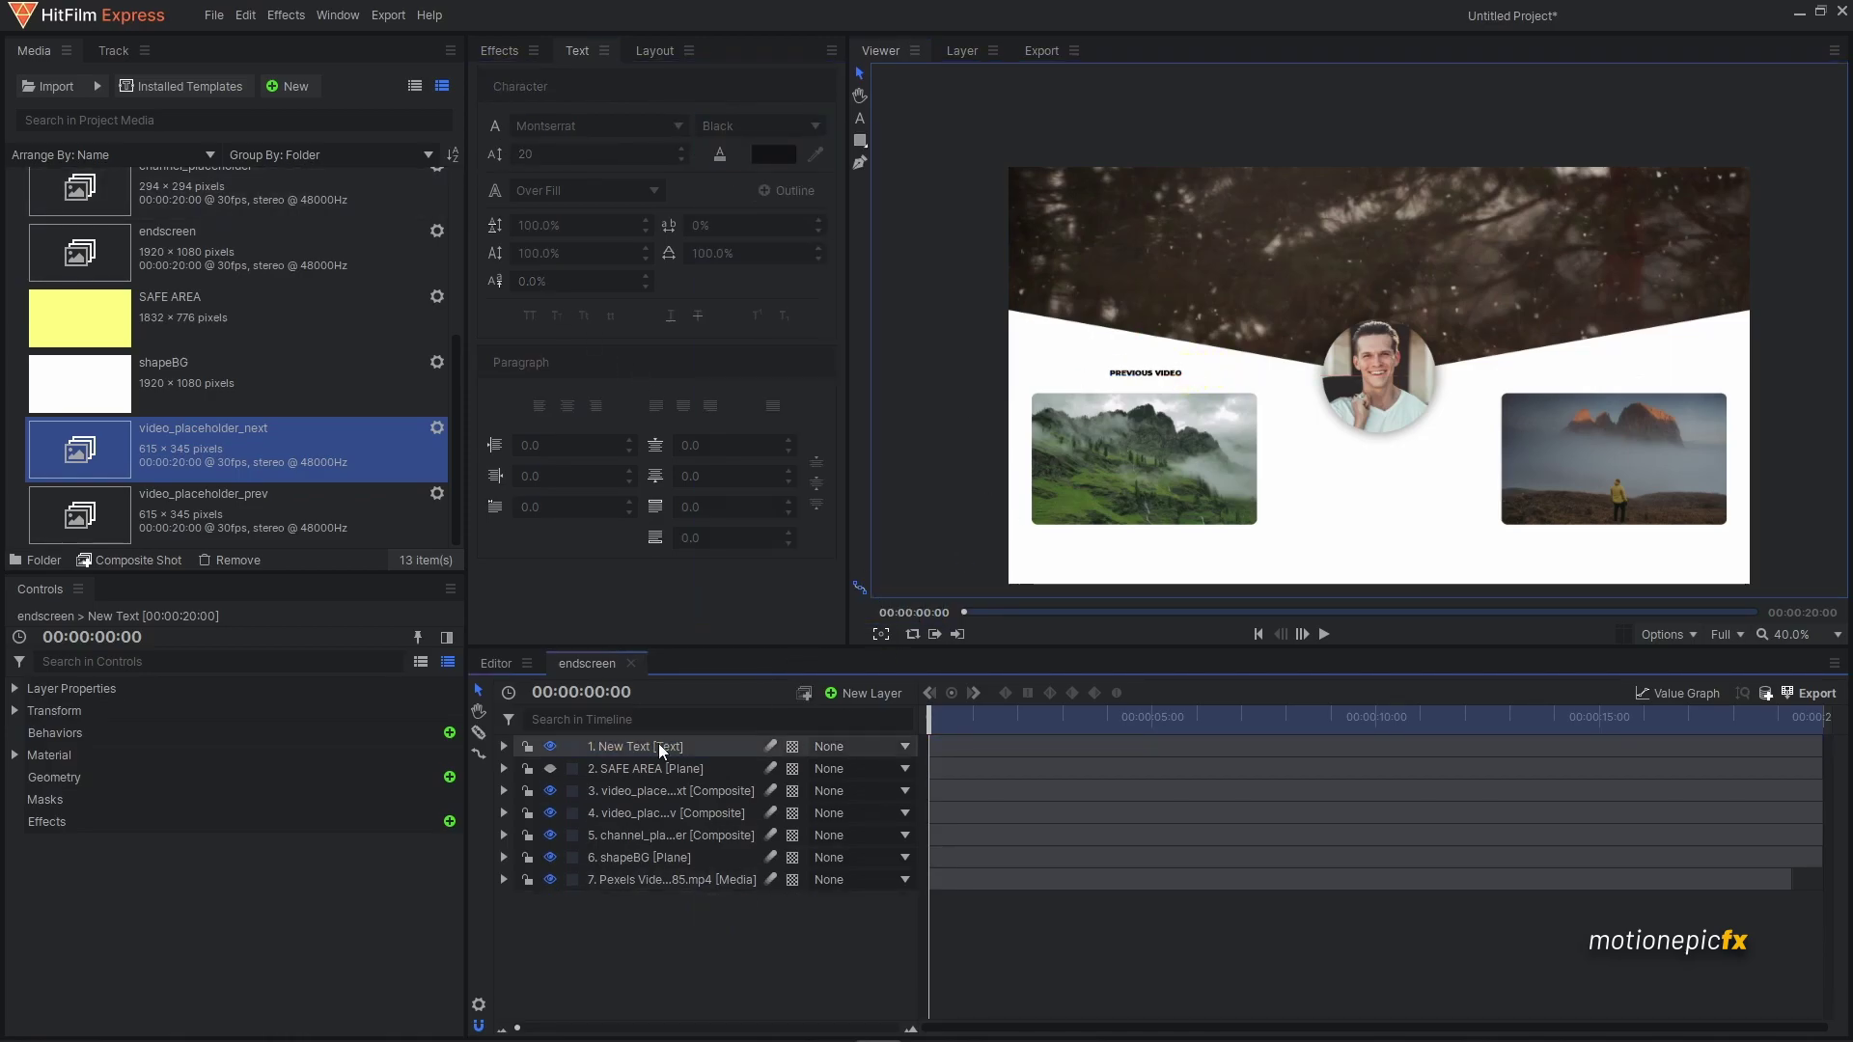
{"action": "left_click", "coordinate": [628, 743]}
{"action": "left_click", "coordinate": [526, 156]}
{"action": "type", "text": "30"}
{"action": "key", "text": "Return"}
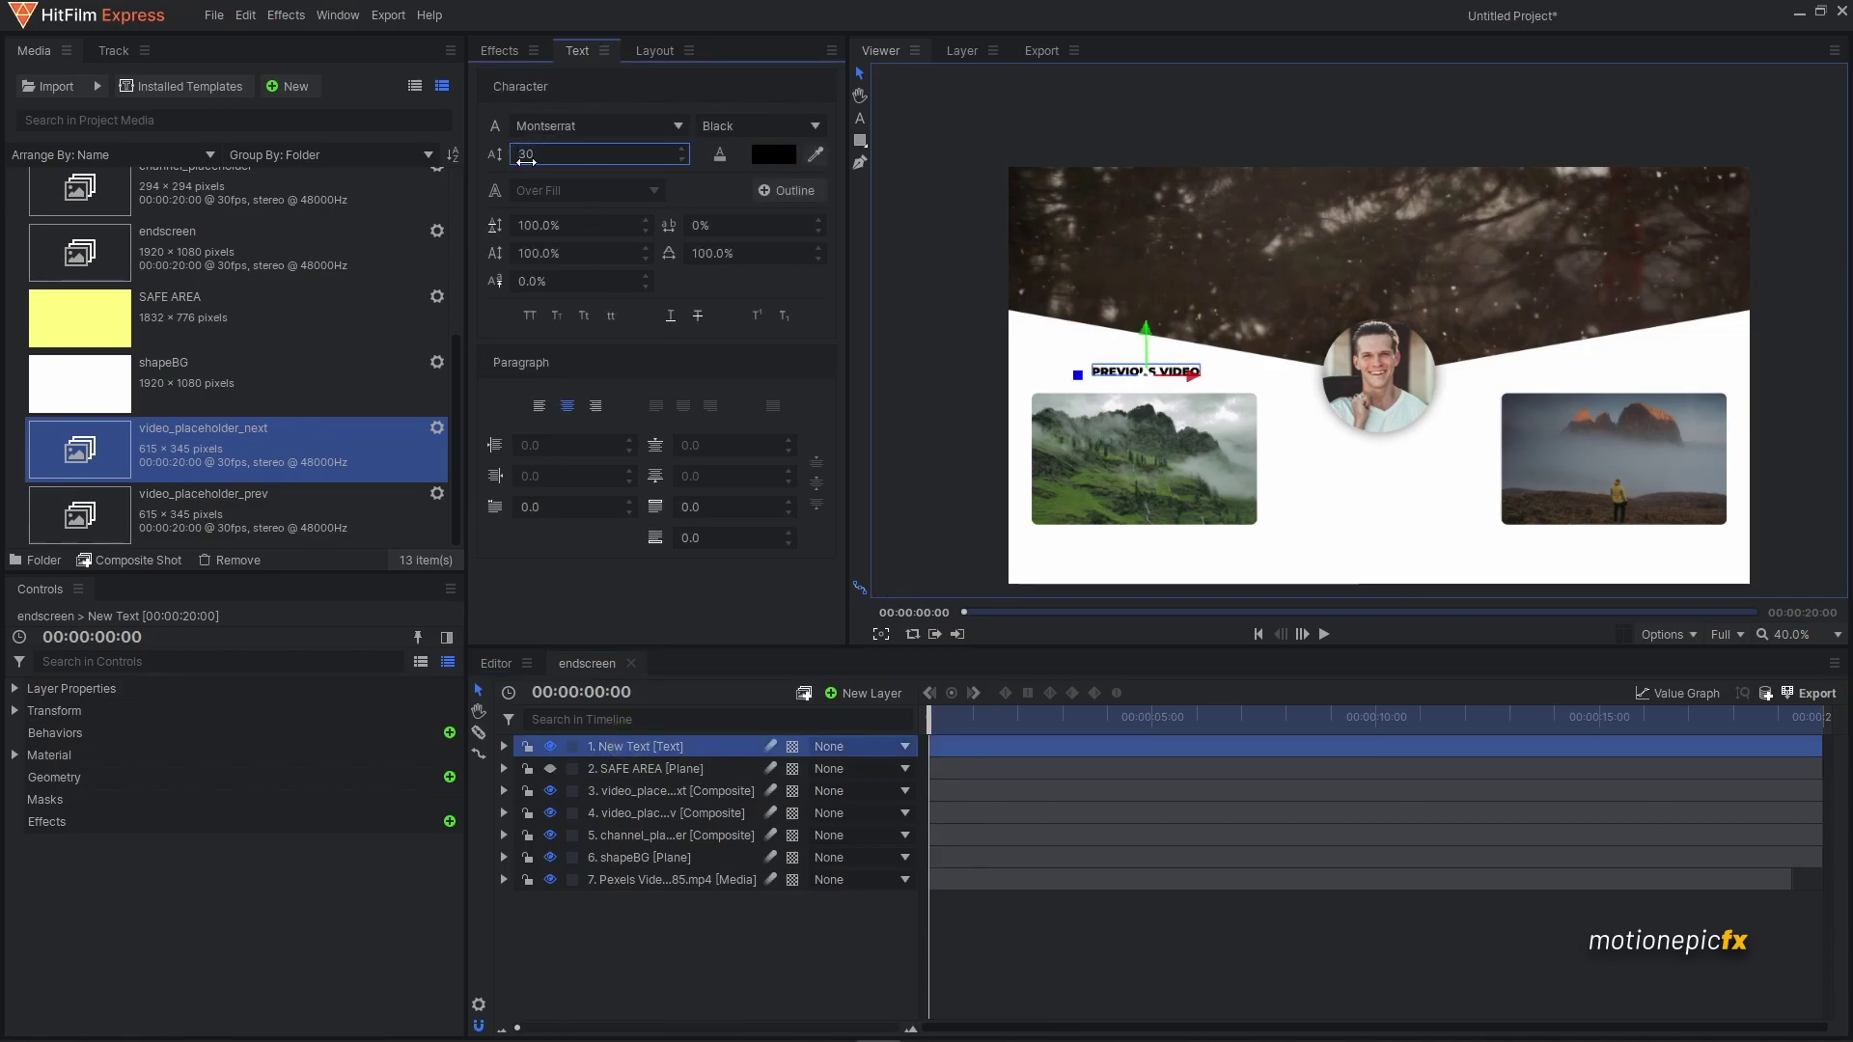
{"action": "left_click", "coordinate": [643, 941]}
- Centre the PREVIOUS VIDEO text horizontally with video_placeholder_prev, aligning to the selection
{"action": "left_click", "coordinate": [646, 746]}
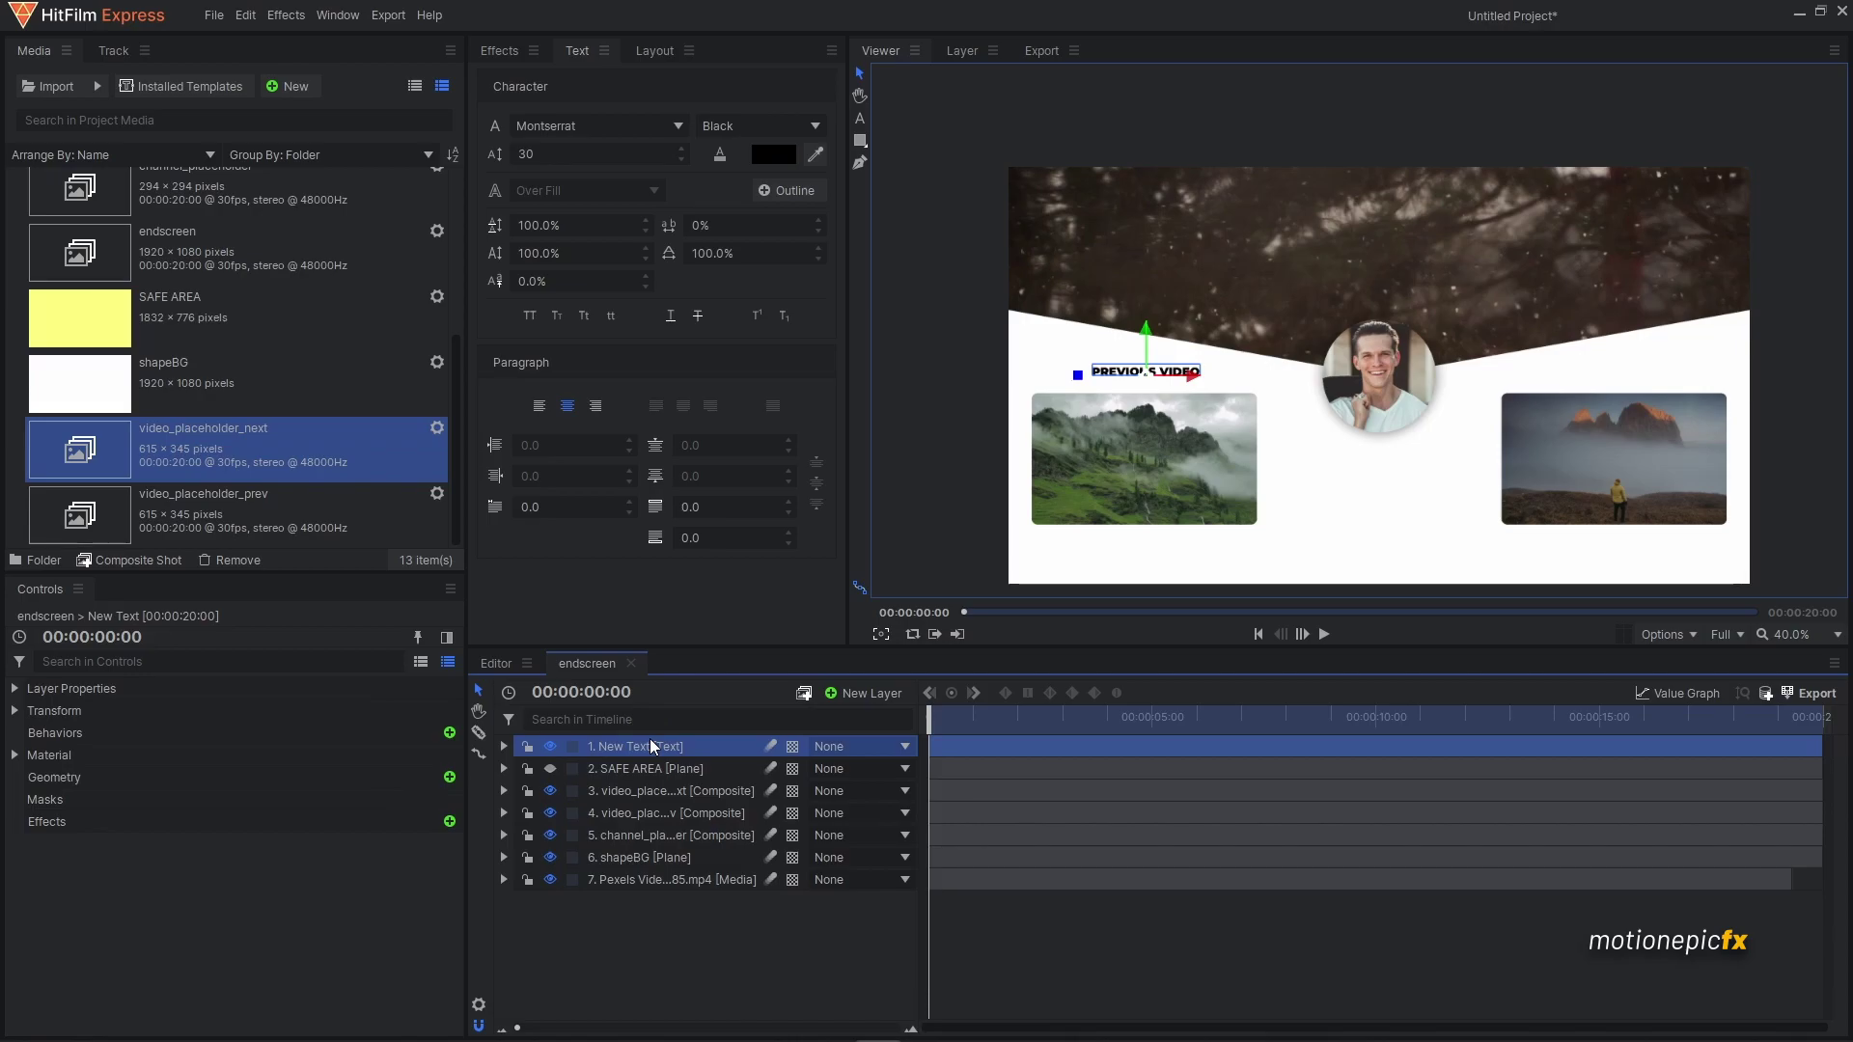
{"action": "left_click", "coordinate": [664, 812], "text": "ctrl"}
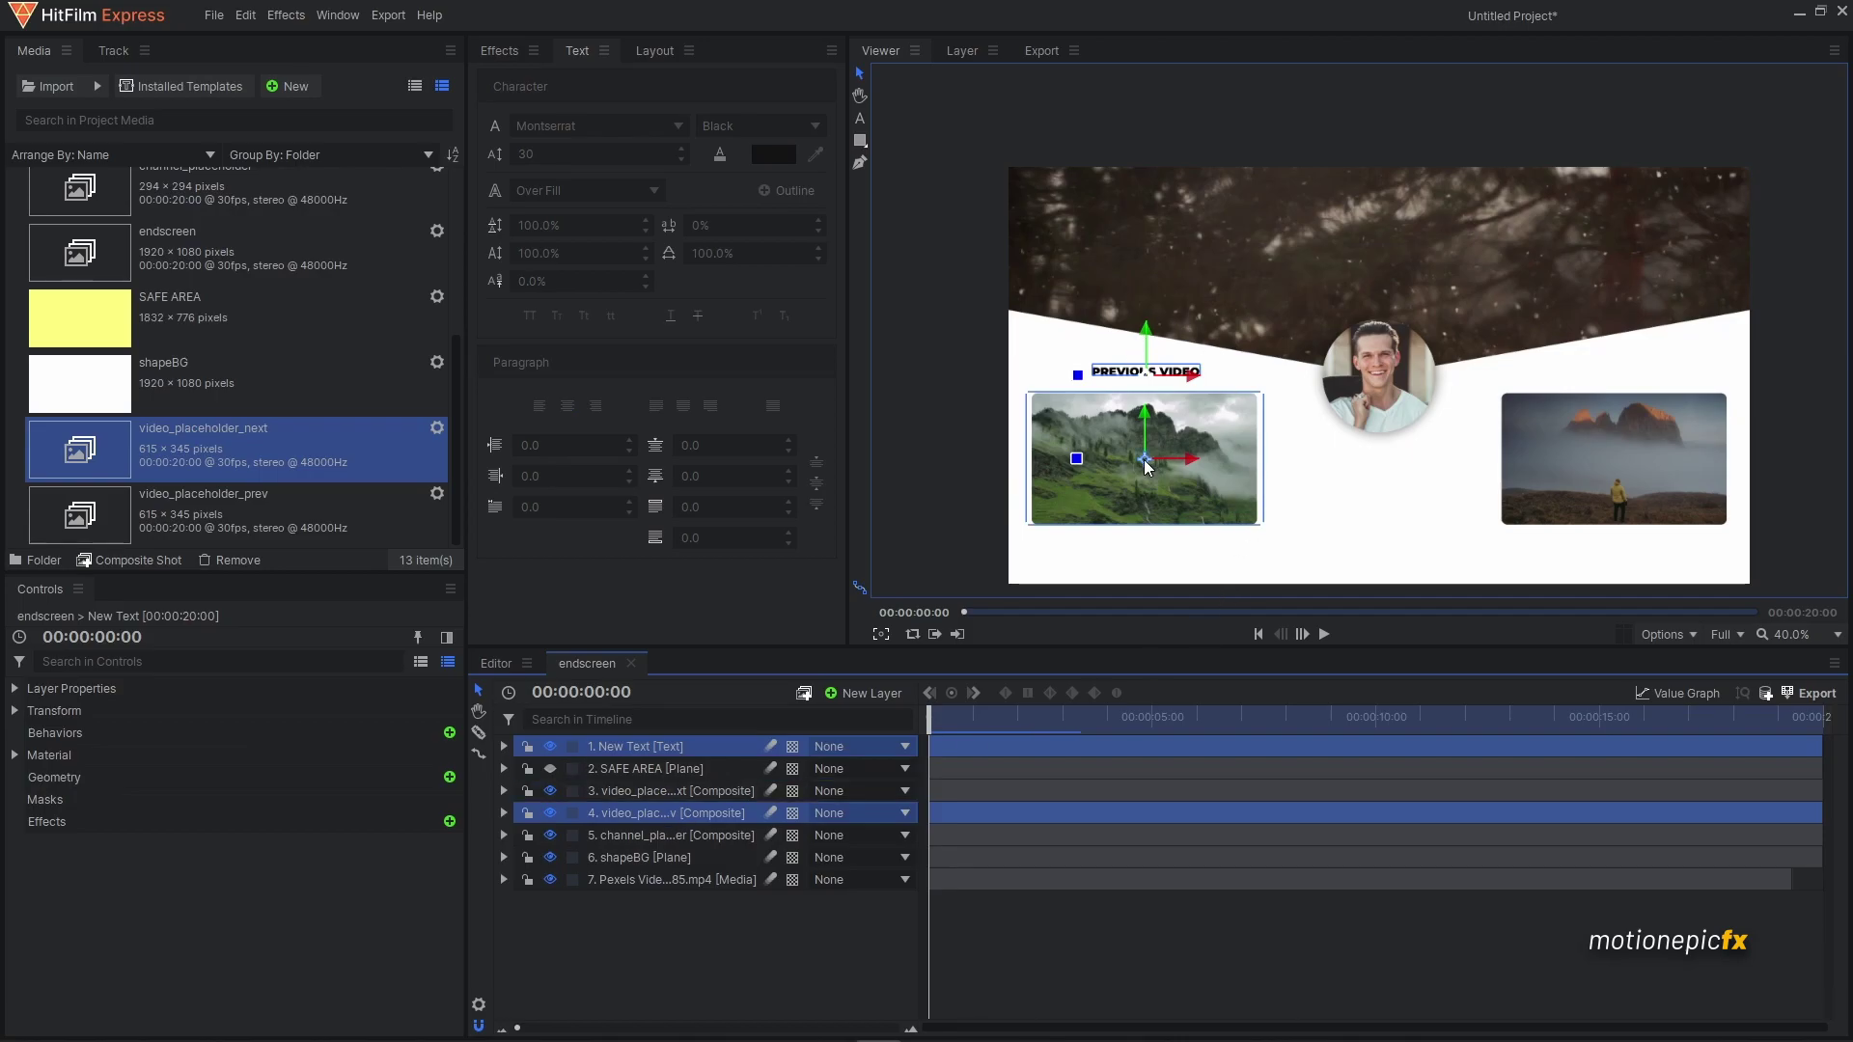
{"action": "scroll", "coordinate": [1145, 459], "scroll_direction": "up", "scroll_amount": 3}
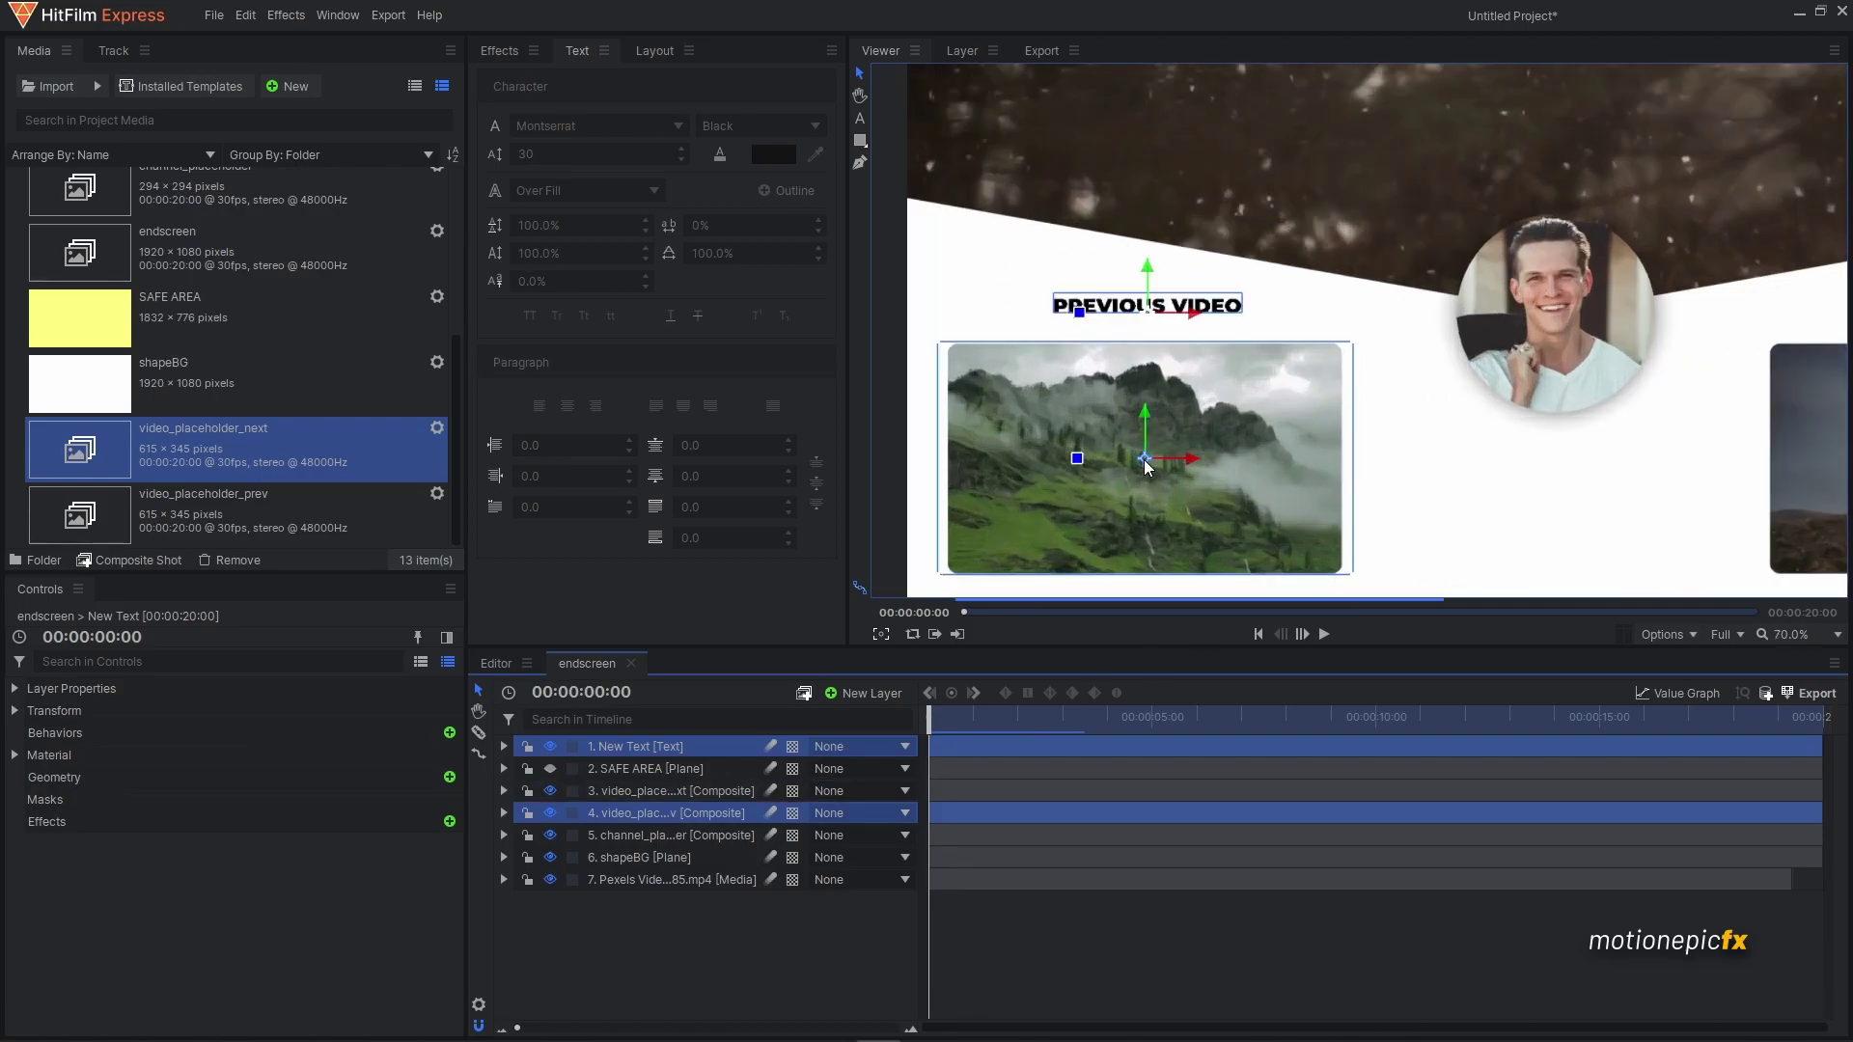
{"action": "left_click", "coordinate": [646, 51]}
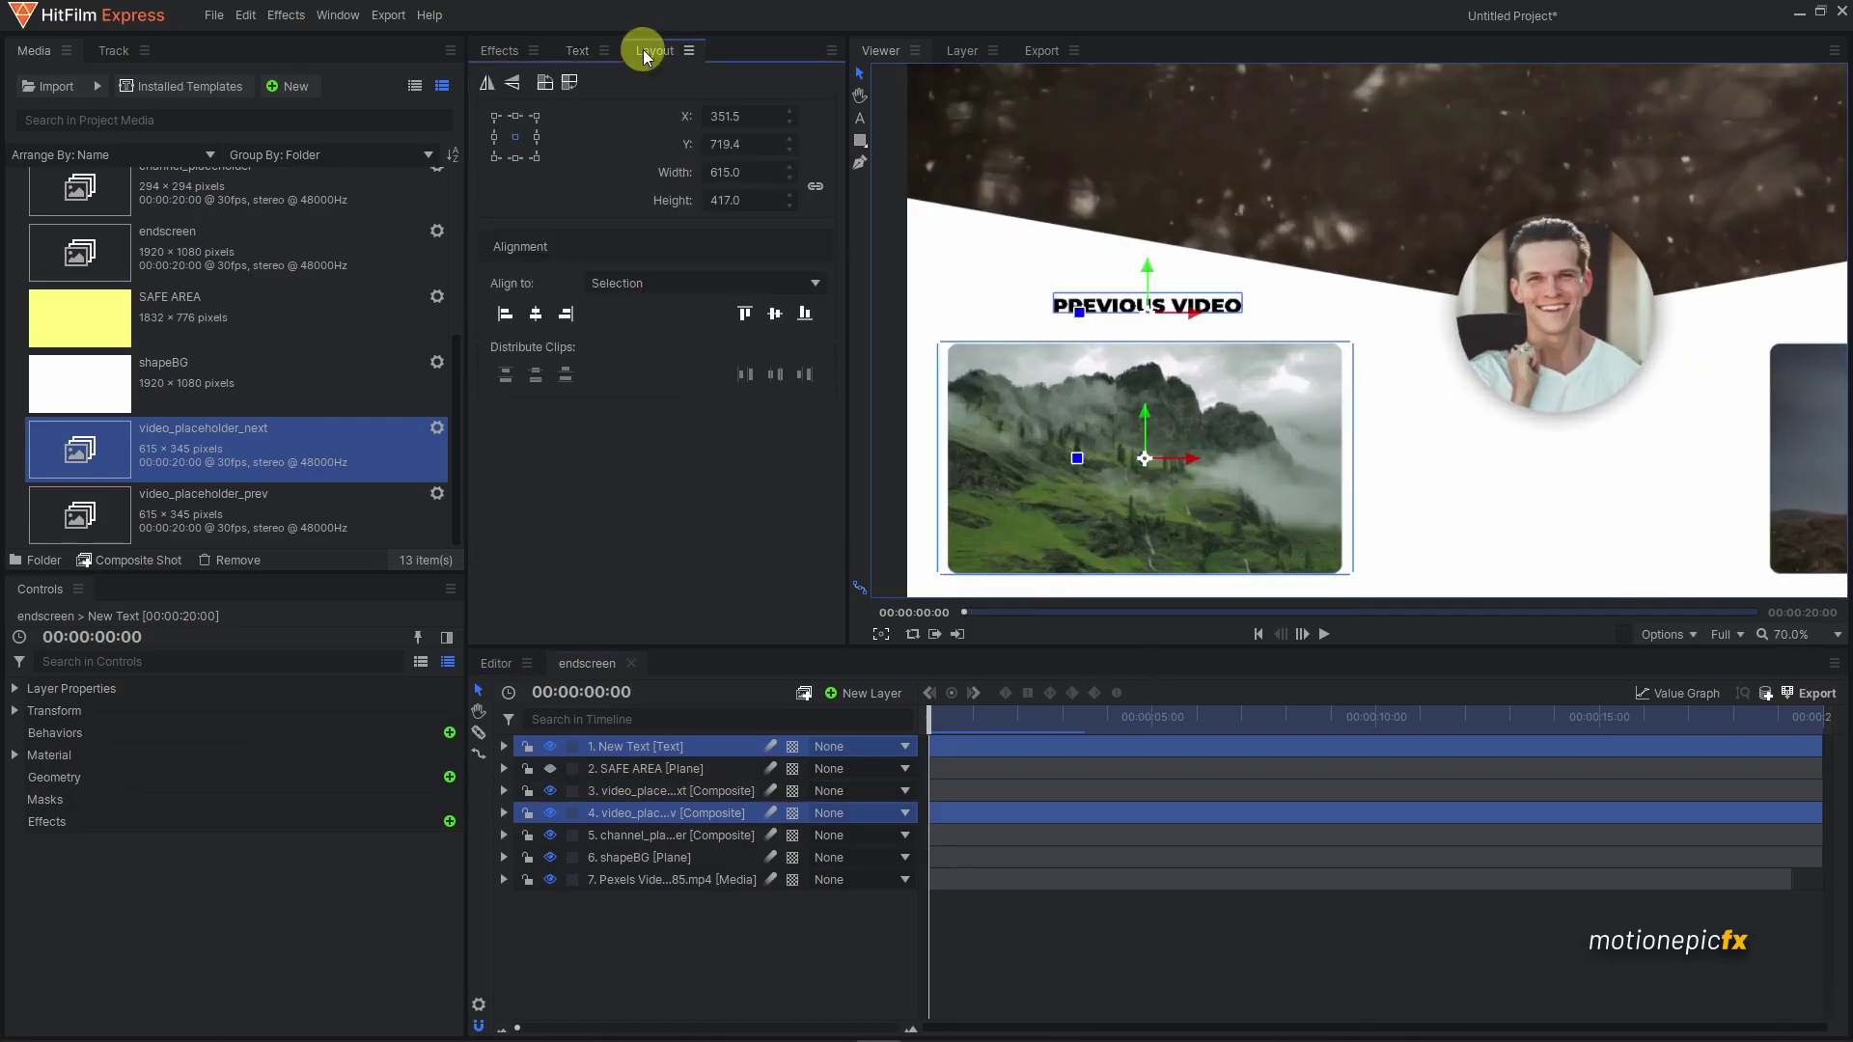
{"action": "left_click", "coordinate": [532, 321]}
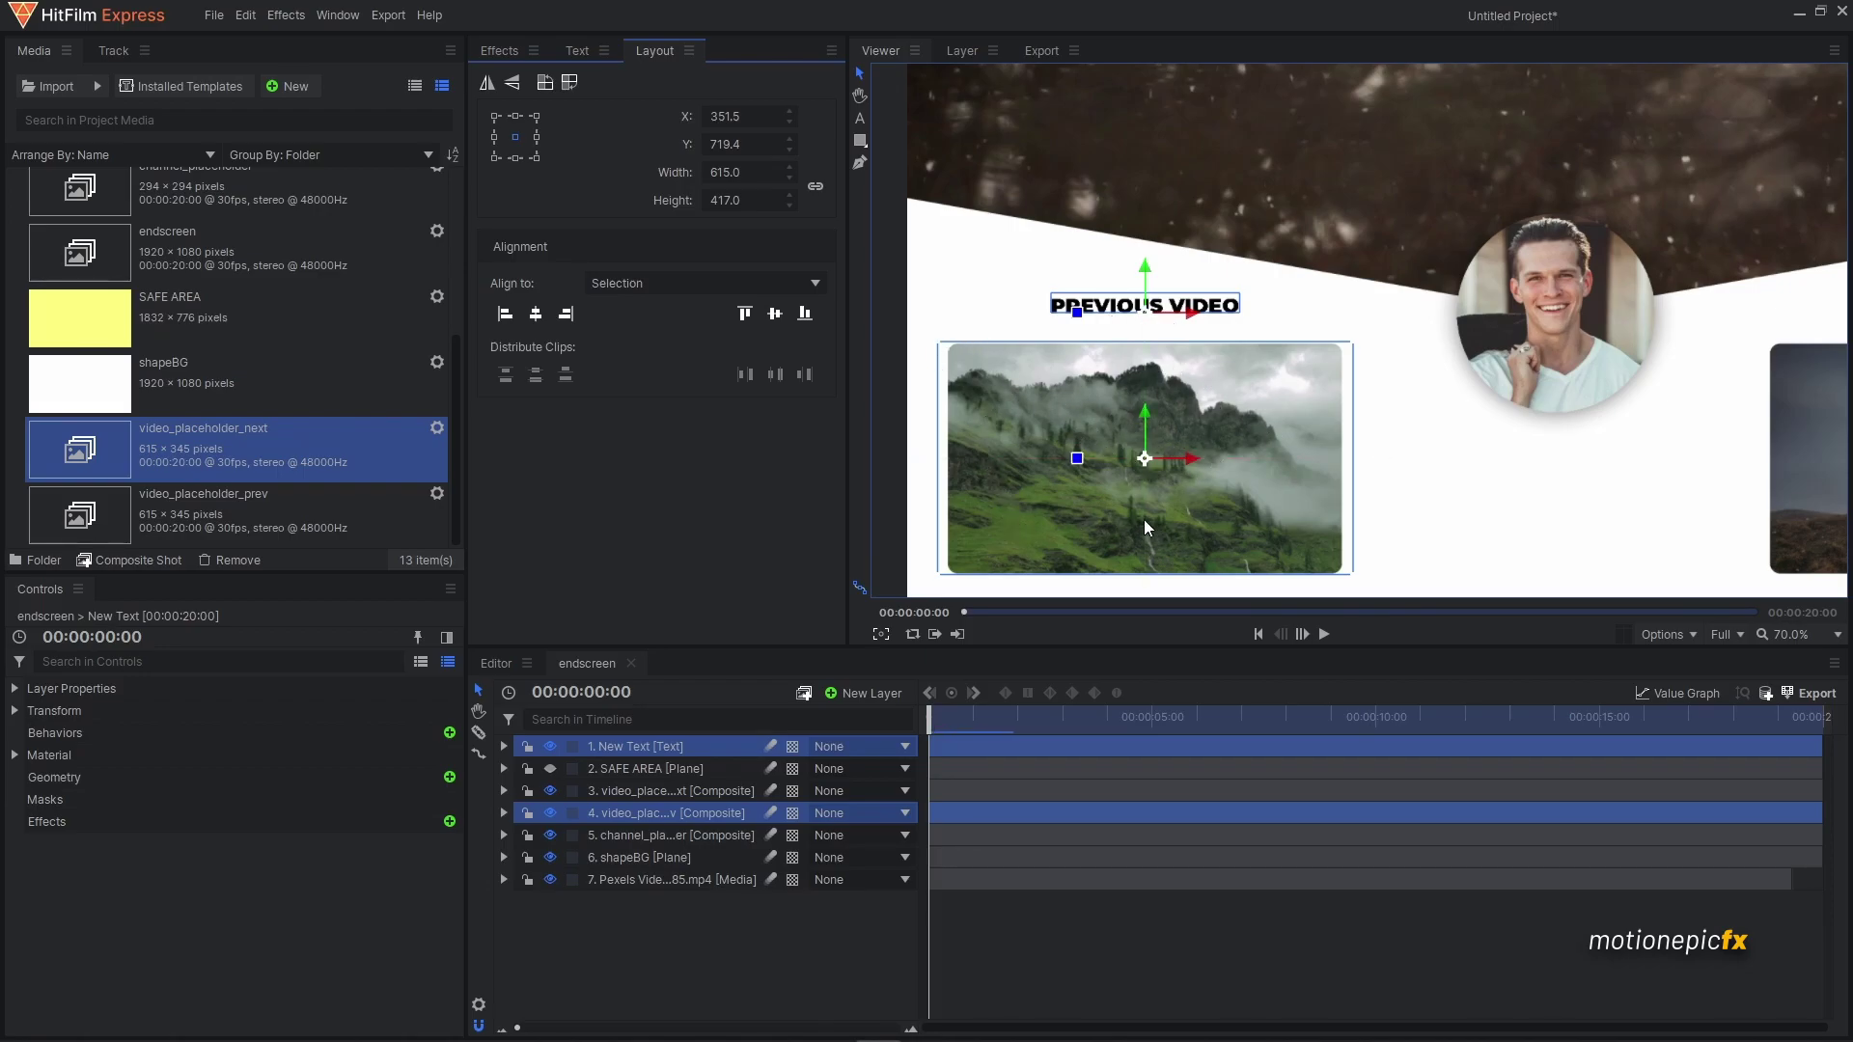
- Rename the text layer as previous video and place it directly above the video_placeholder_prev layer
{"action": "left_click", "coordinate": [646, 743]}
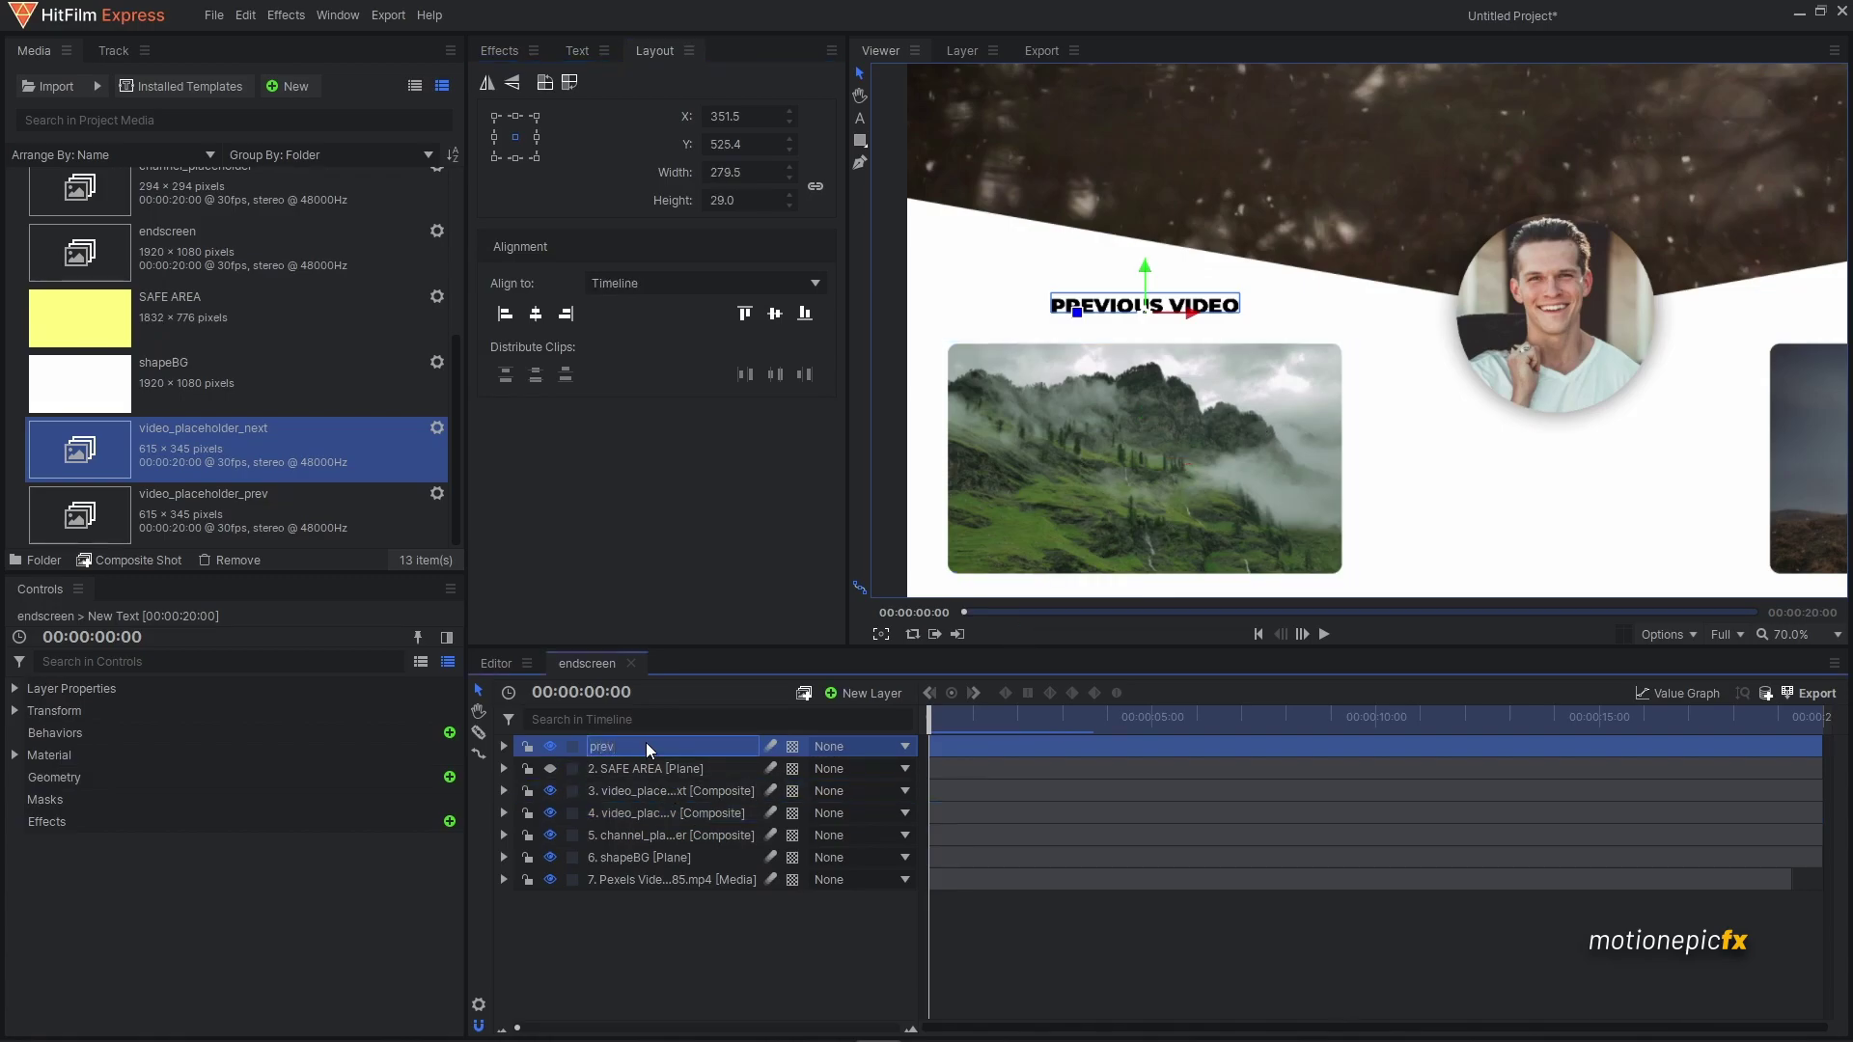
{"action": "type", "text": "previous video"}
{"action": "key", "text": "Return"}
{"action": "left_click_drag", "start_coordinate": [646, 743], "coordinate": [668, 801]}
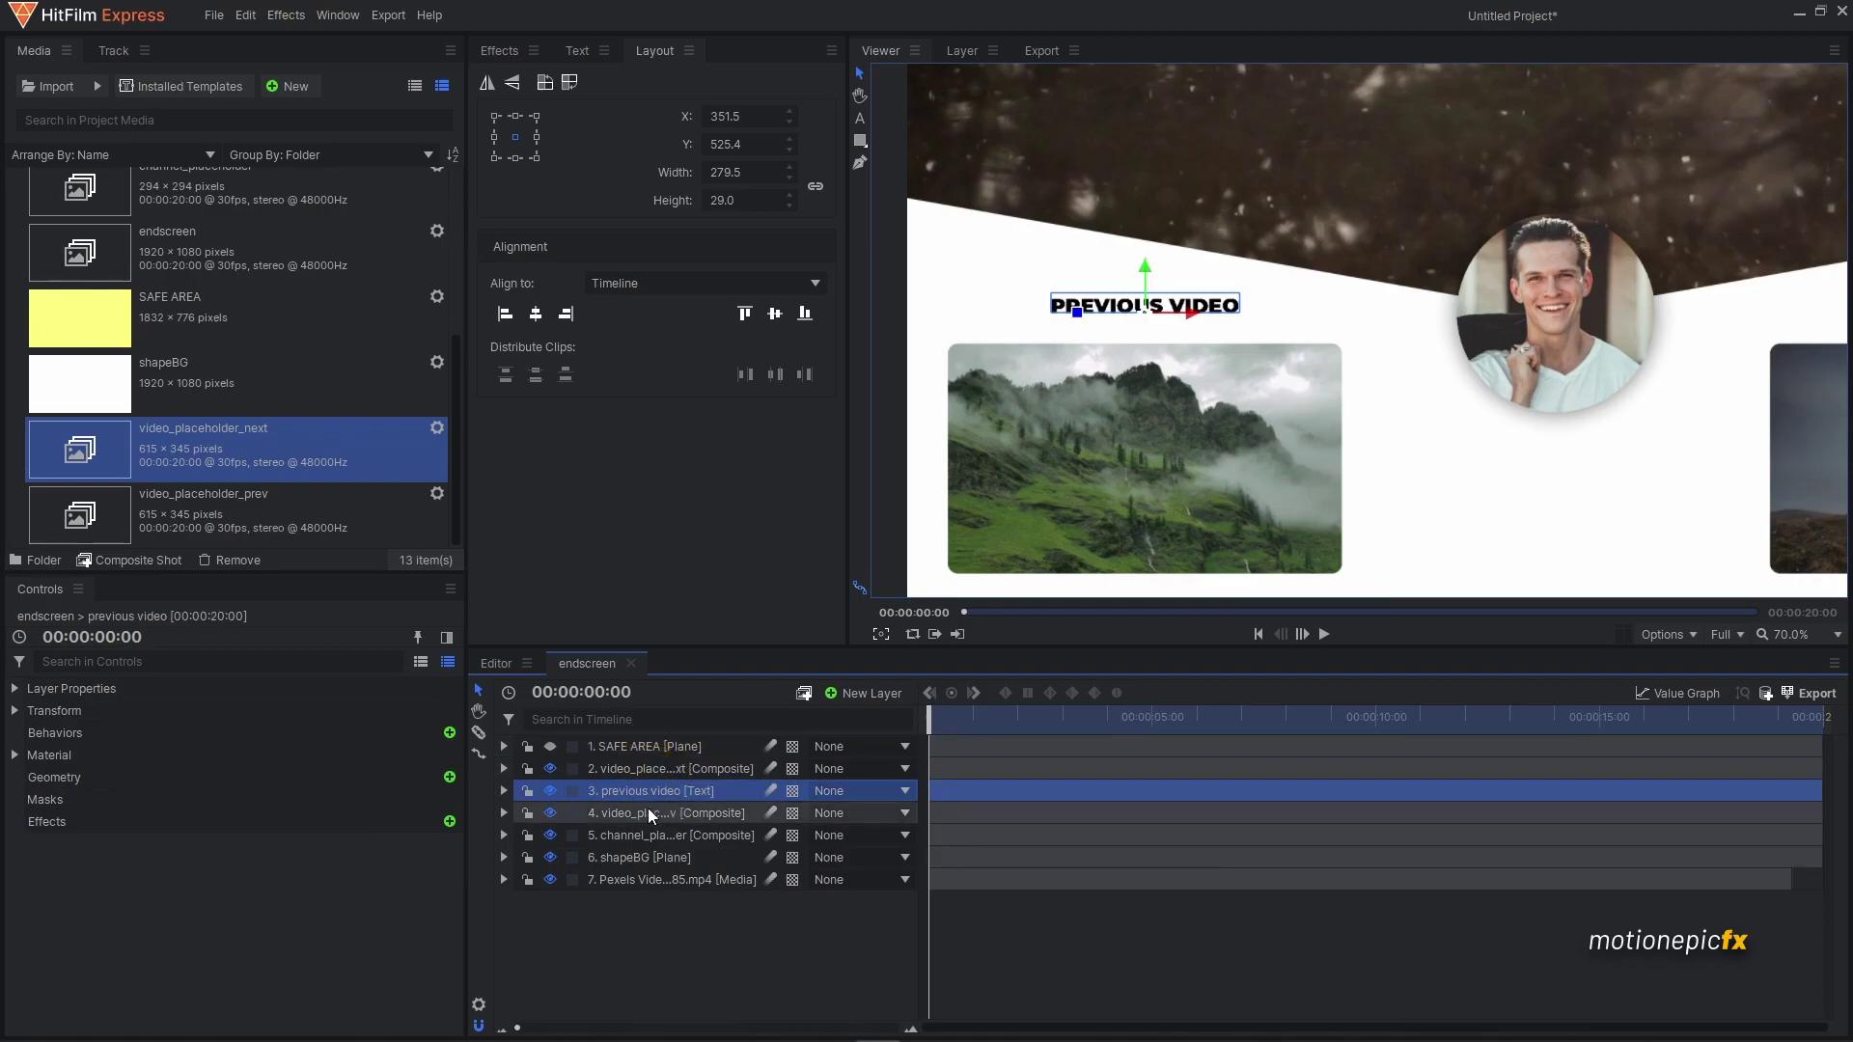
- Give the previous video text and video_placeholder_prev layers the Saffron label colour
{"action": "left_click", "coordinate": [651, 813], "text": "ctrl"}
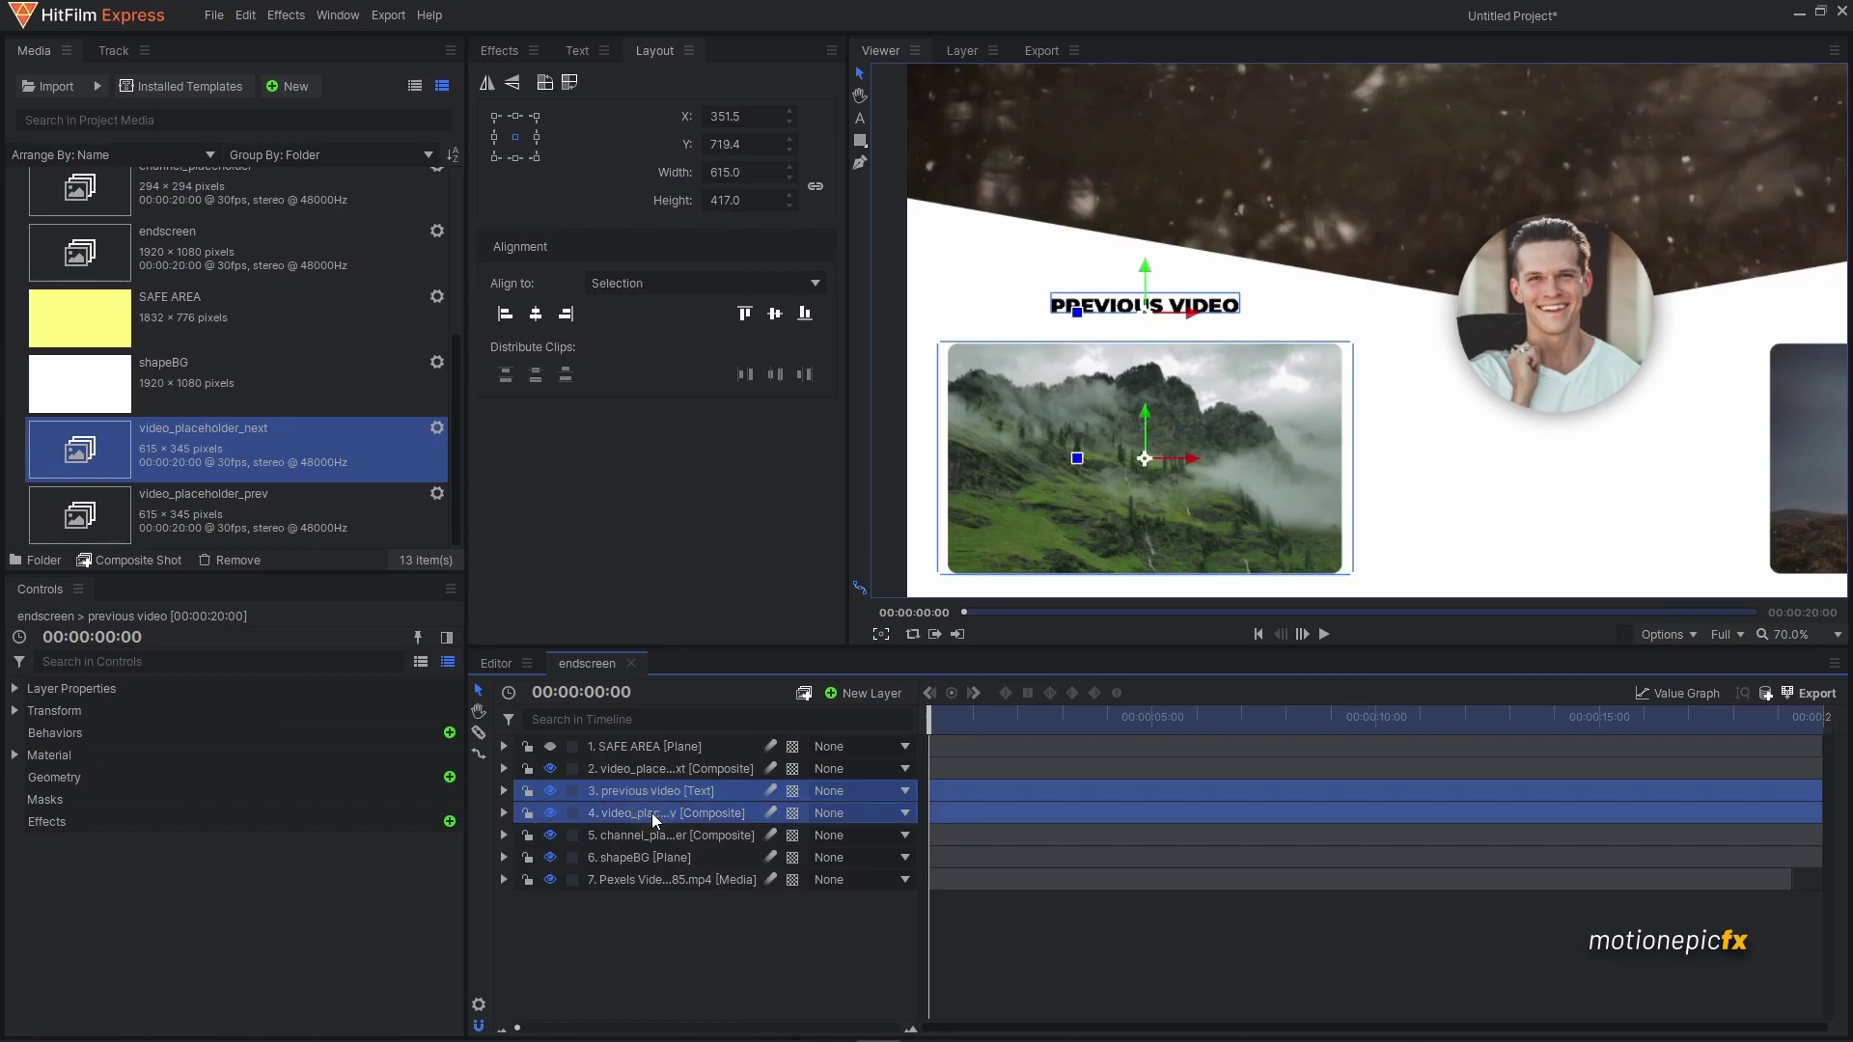
{"action": "left_click", "coordinate": [571, 788]}
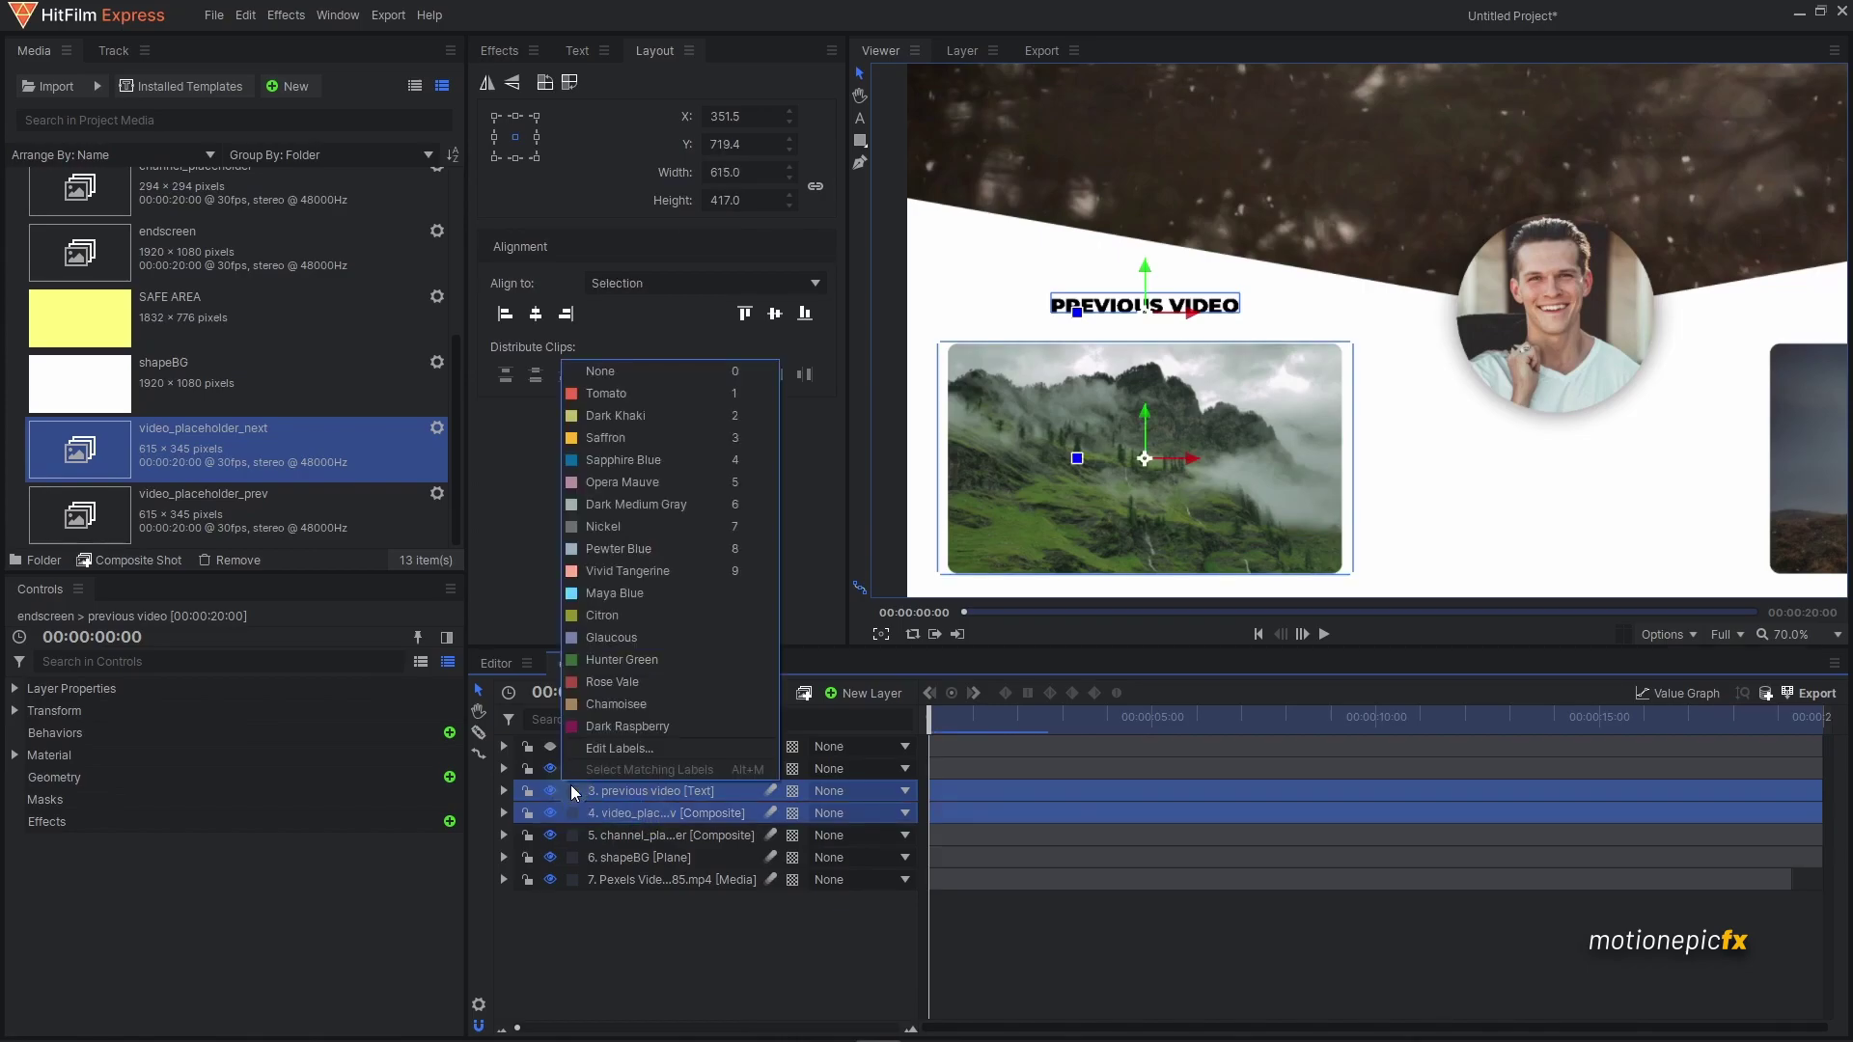
{"action": "left_click", "coordinate": [620, 434]}
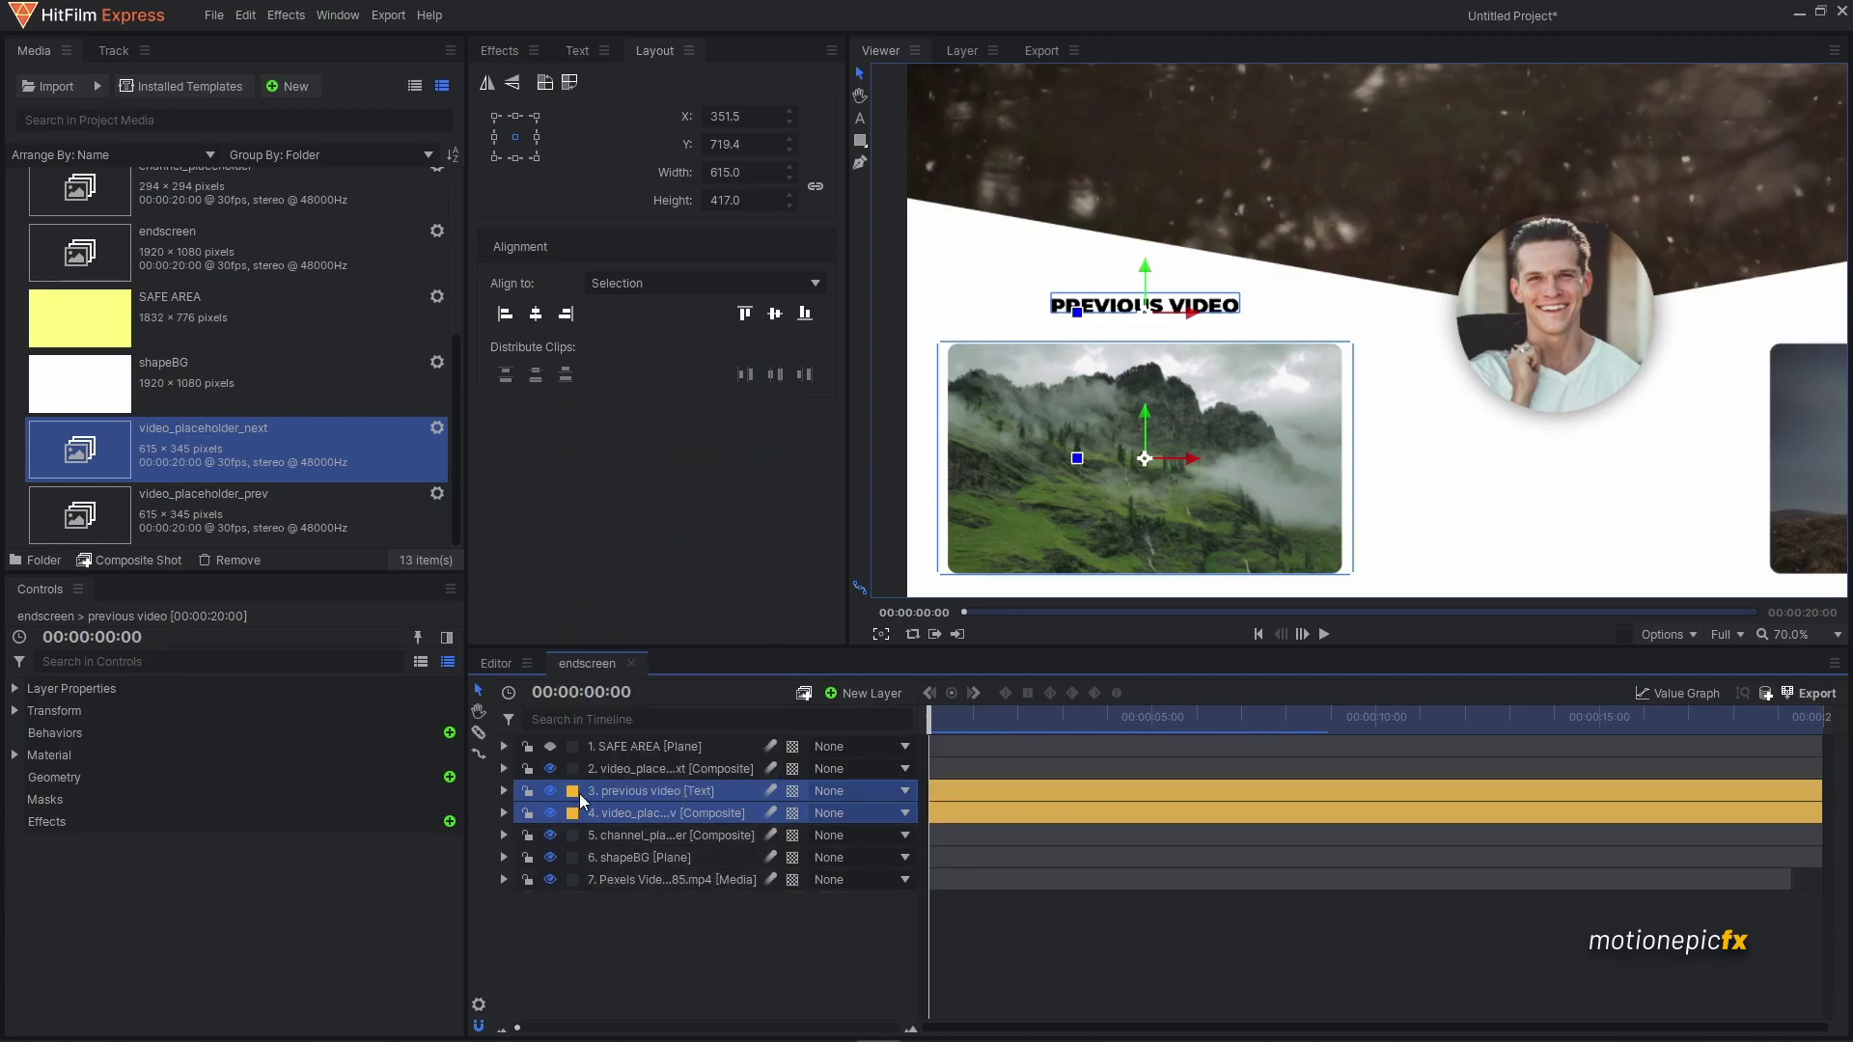
- Duplicate the previous video text layer, rename the copy as next video and place it directly above video_placeholder_next
{"action": "left_click", "coordinate": [656, 769]}
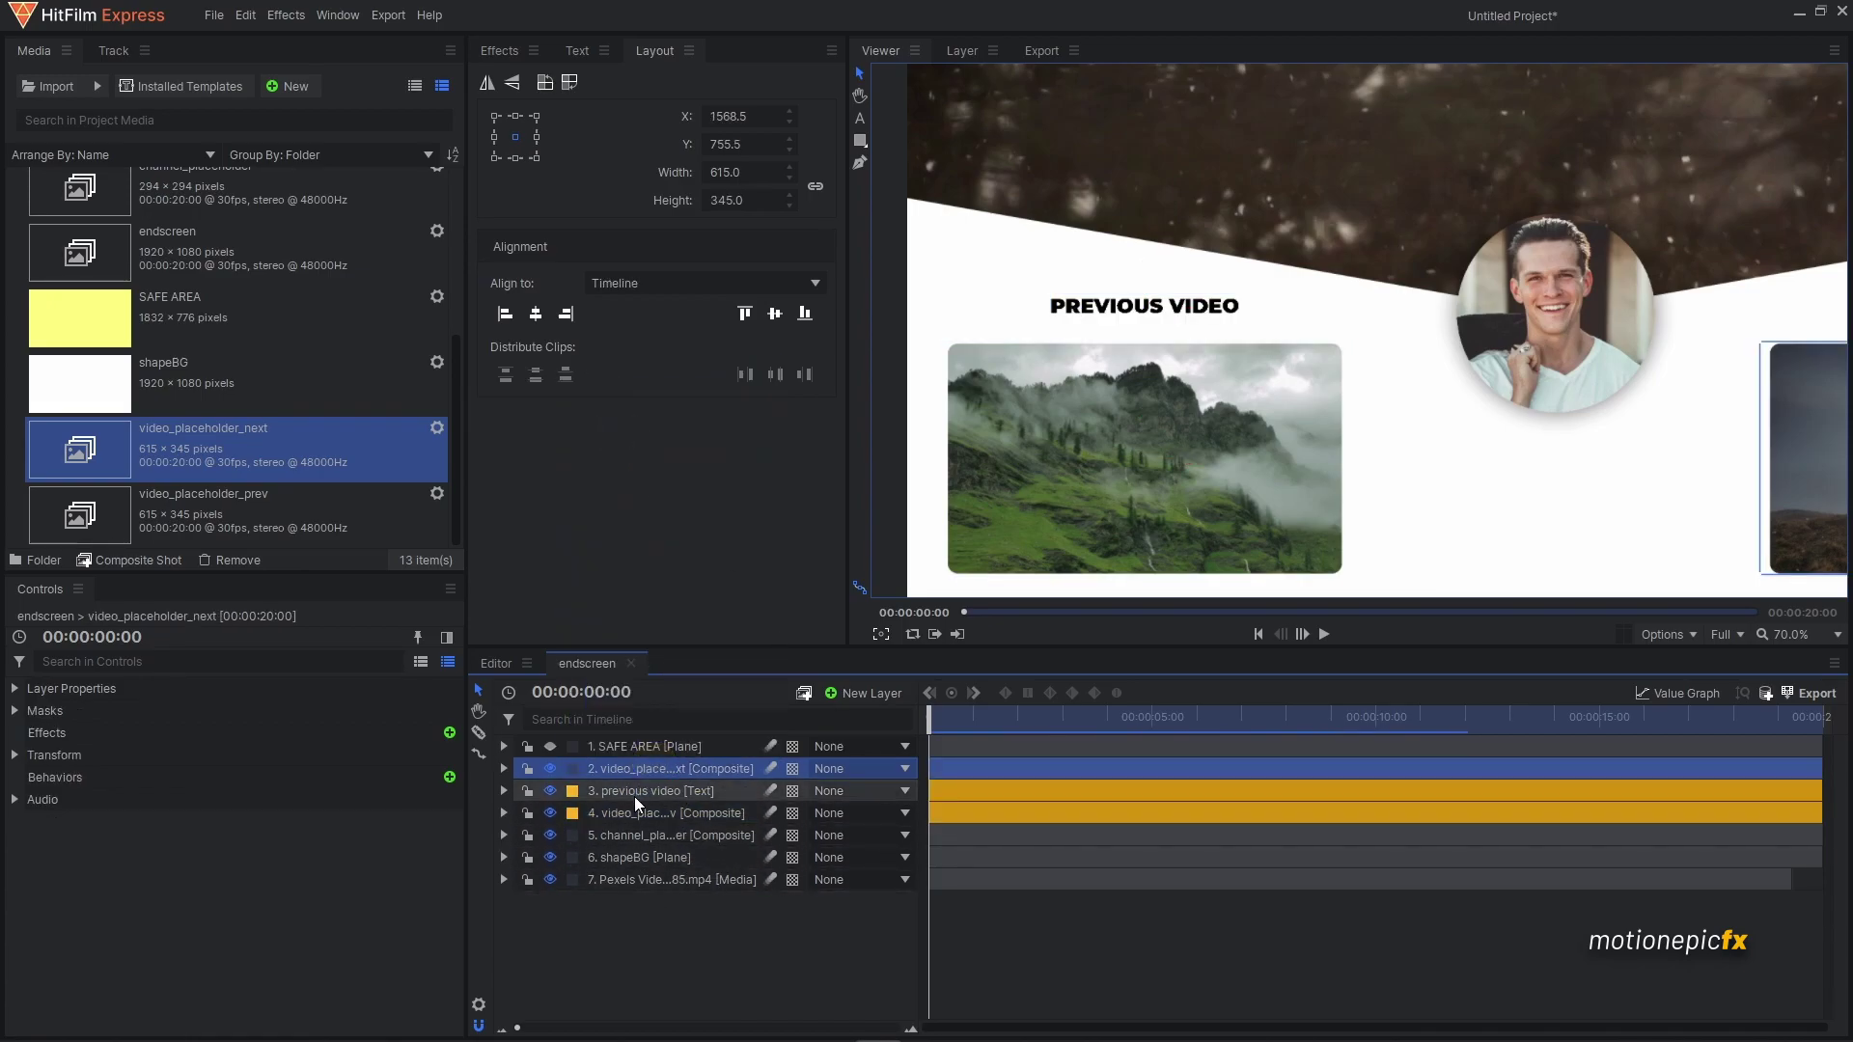
{"action": "left_click", "coordinate": [635, 794]}
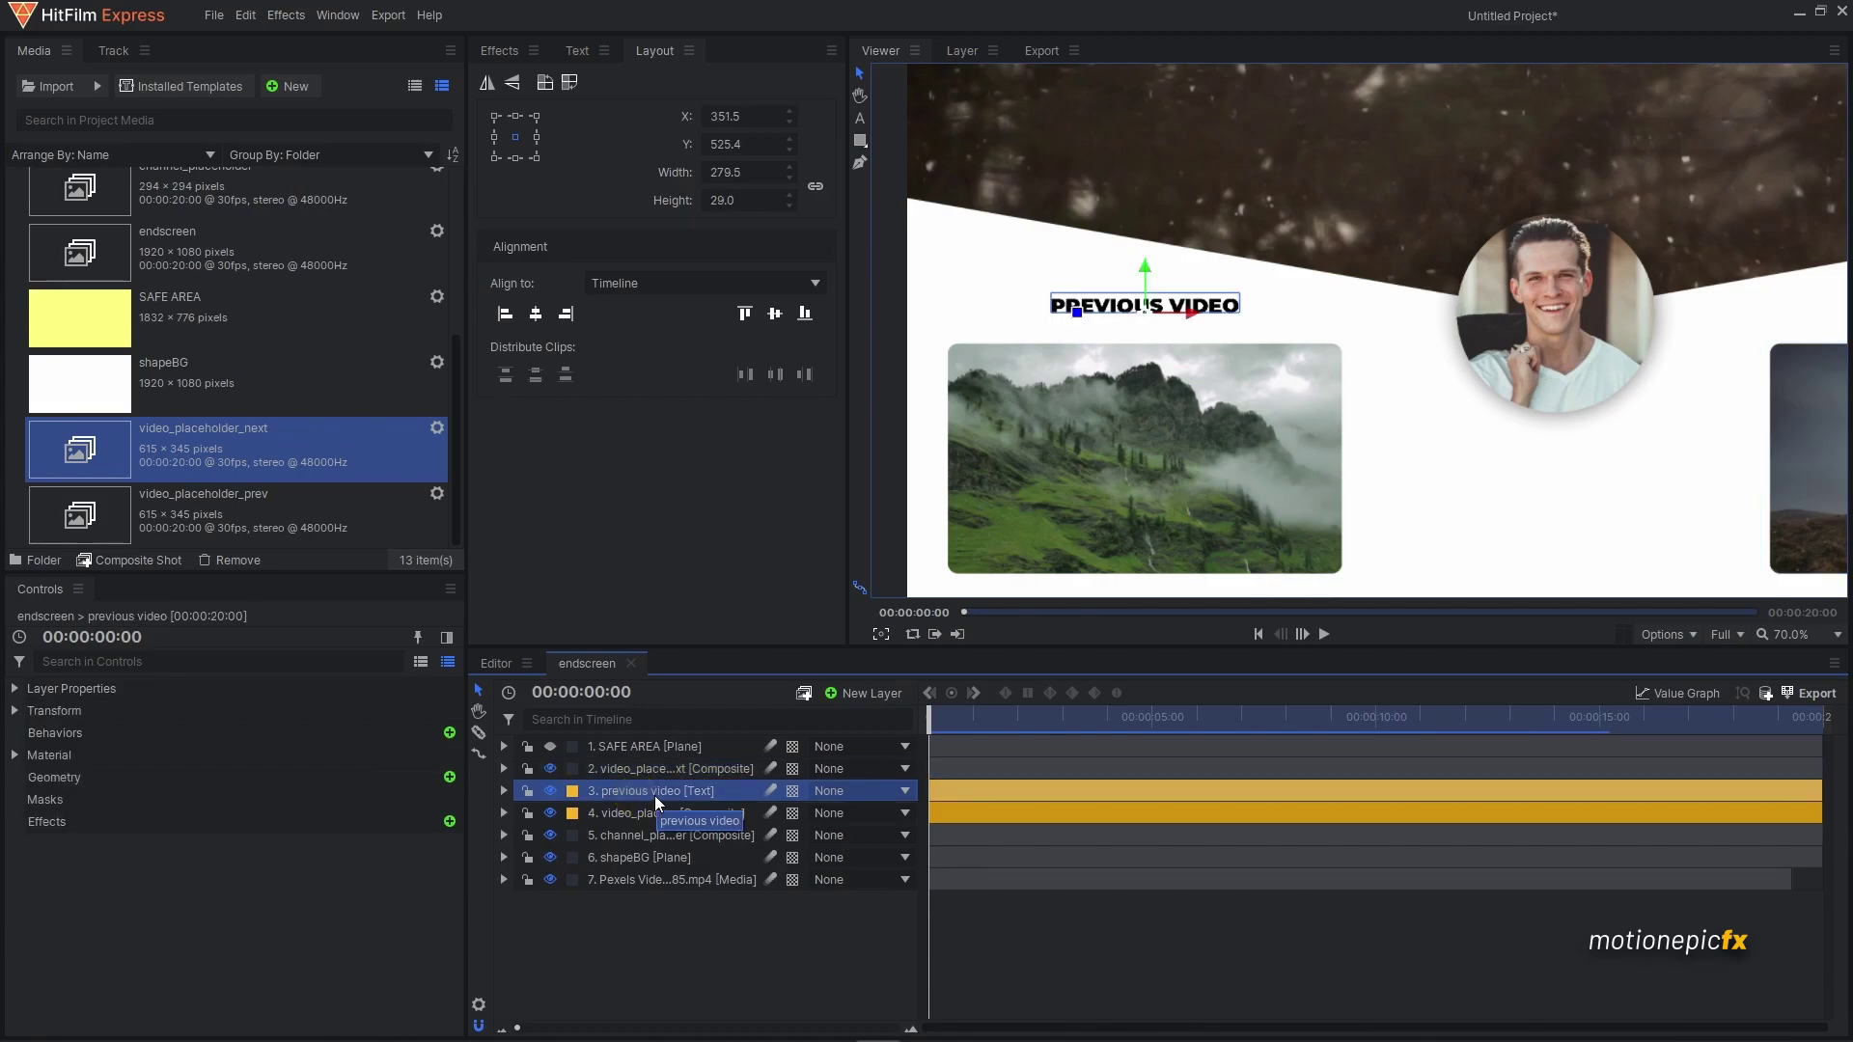
{"action": "key", "text": "ctrl+d"}
{"action": "double_click", "coordinate": [654, 792]}
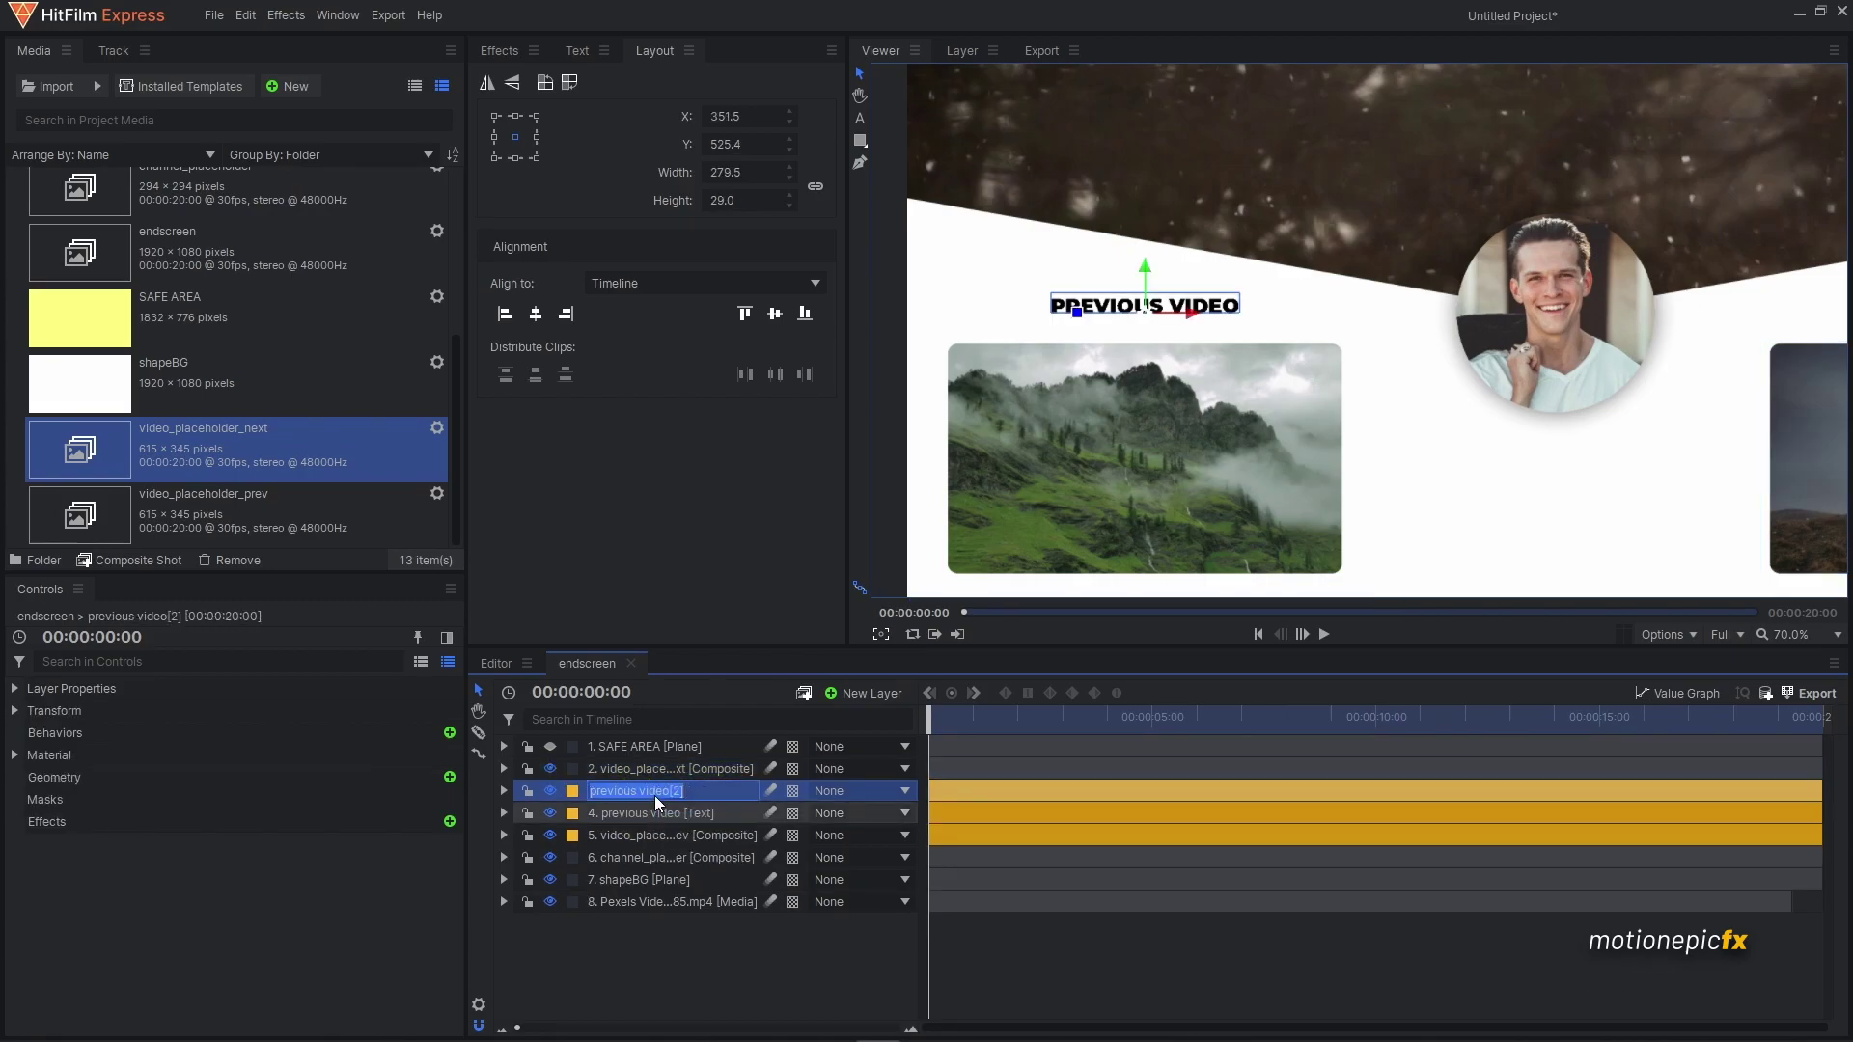
{"action": "type", "text": "next video"}
{"action": "key", "text": "Return"}
{"action": "left_click_drag", "start_coordinate": [654, 795], "coordinate": [660, 761]}
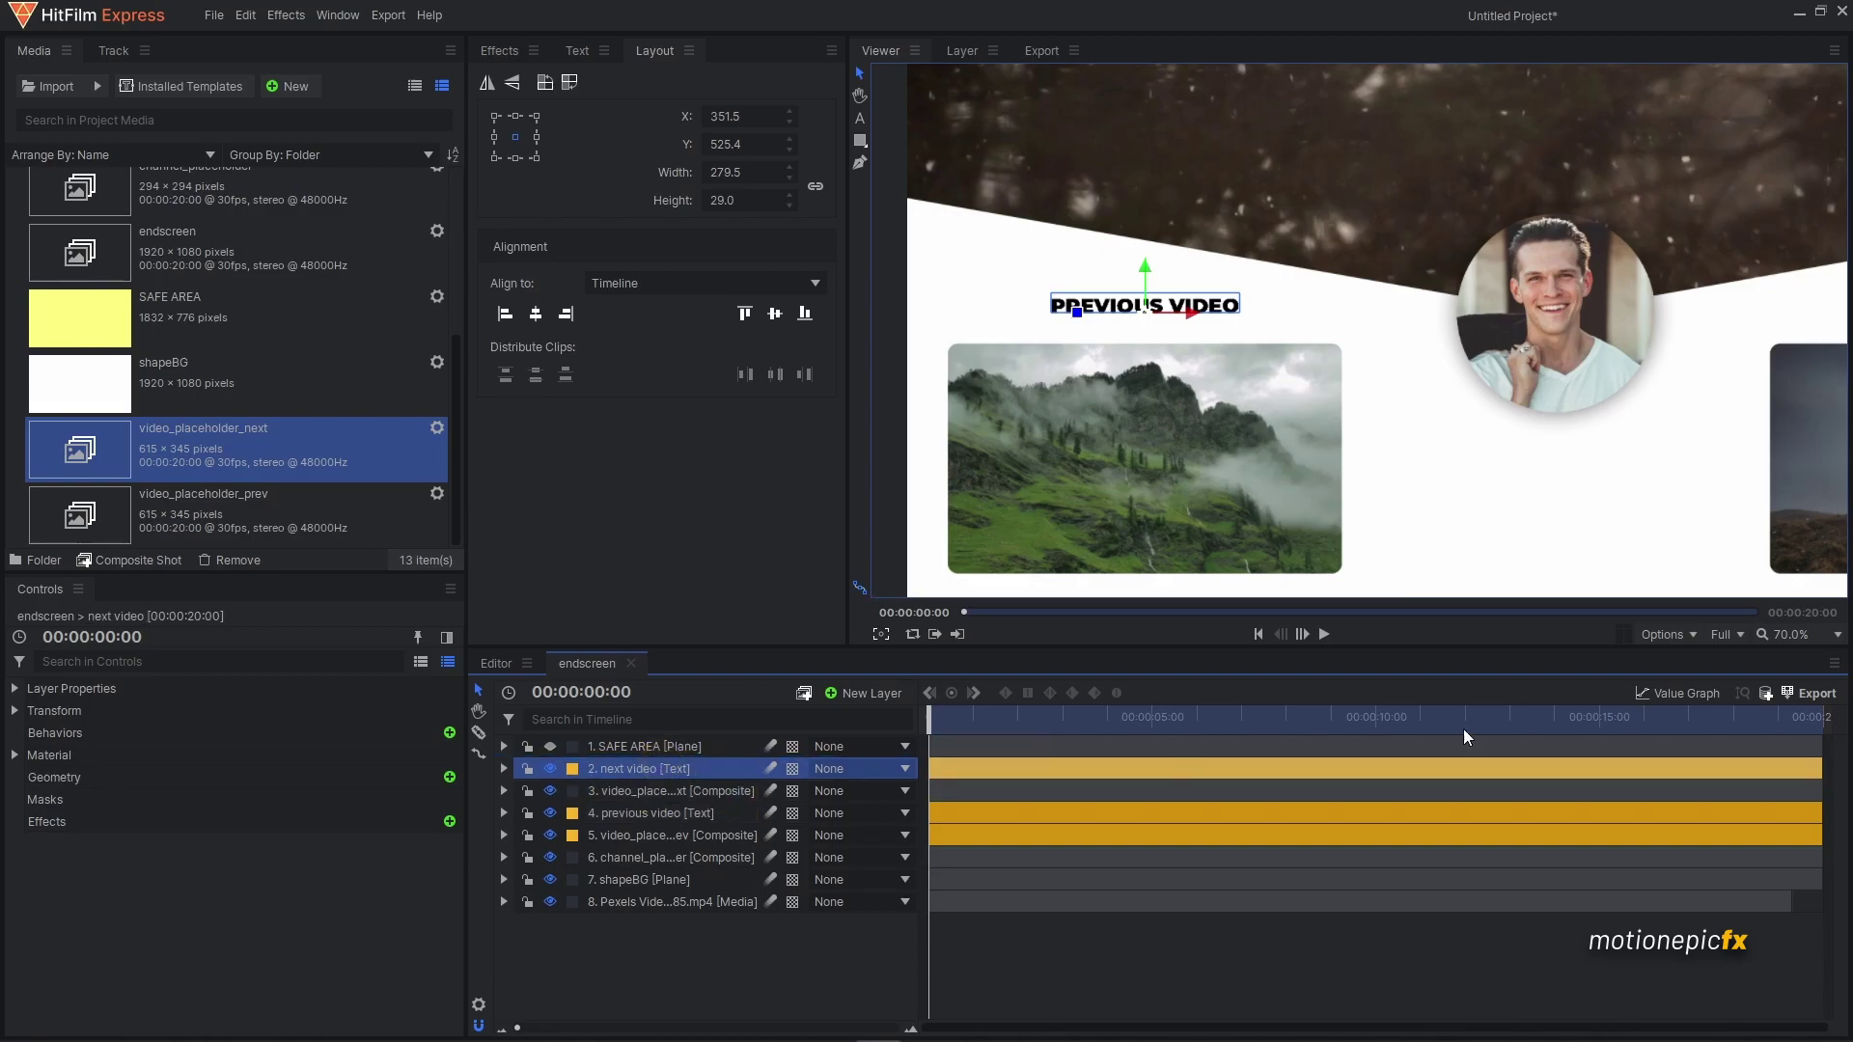
- Give the next video text and video_placeholder_next layers a grey label colour
{"action": "left_click_drag", "start_coordinate": [1654, 528], "coordinate": [1120, 473]}
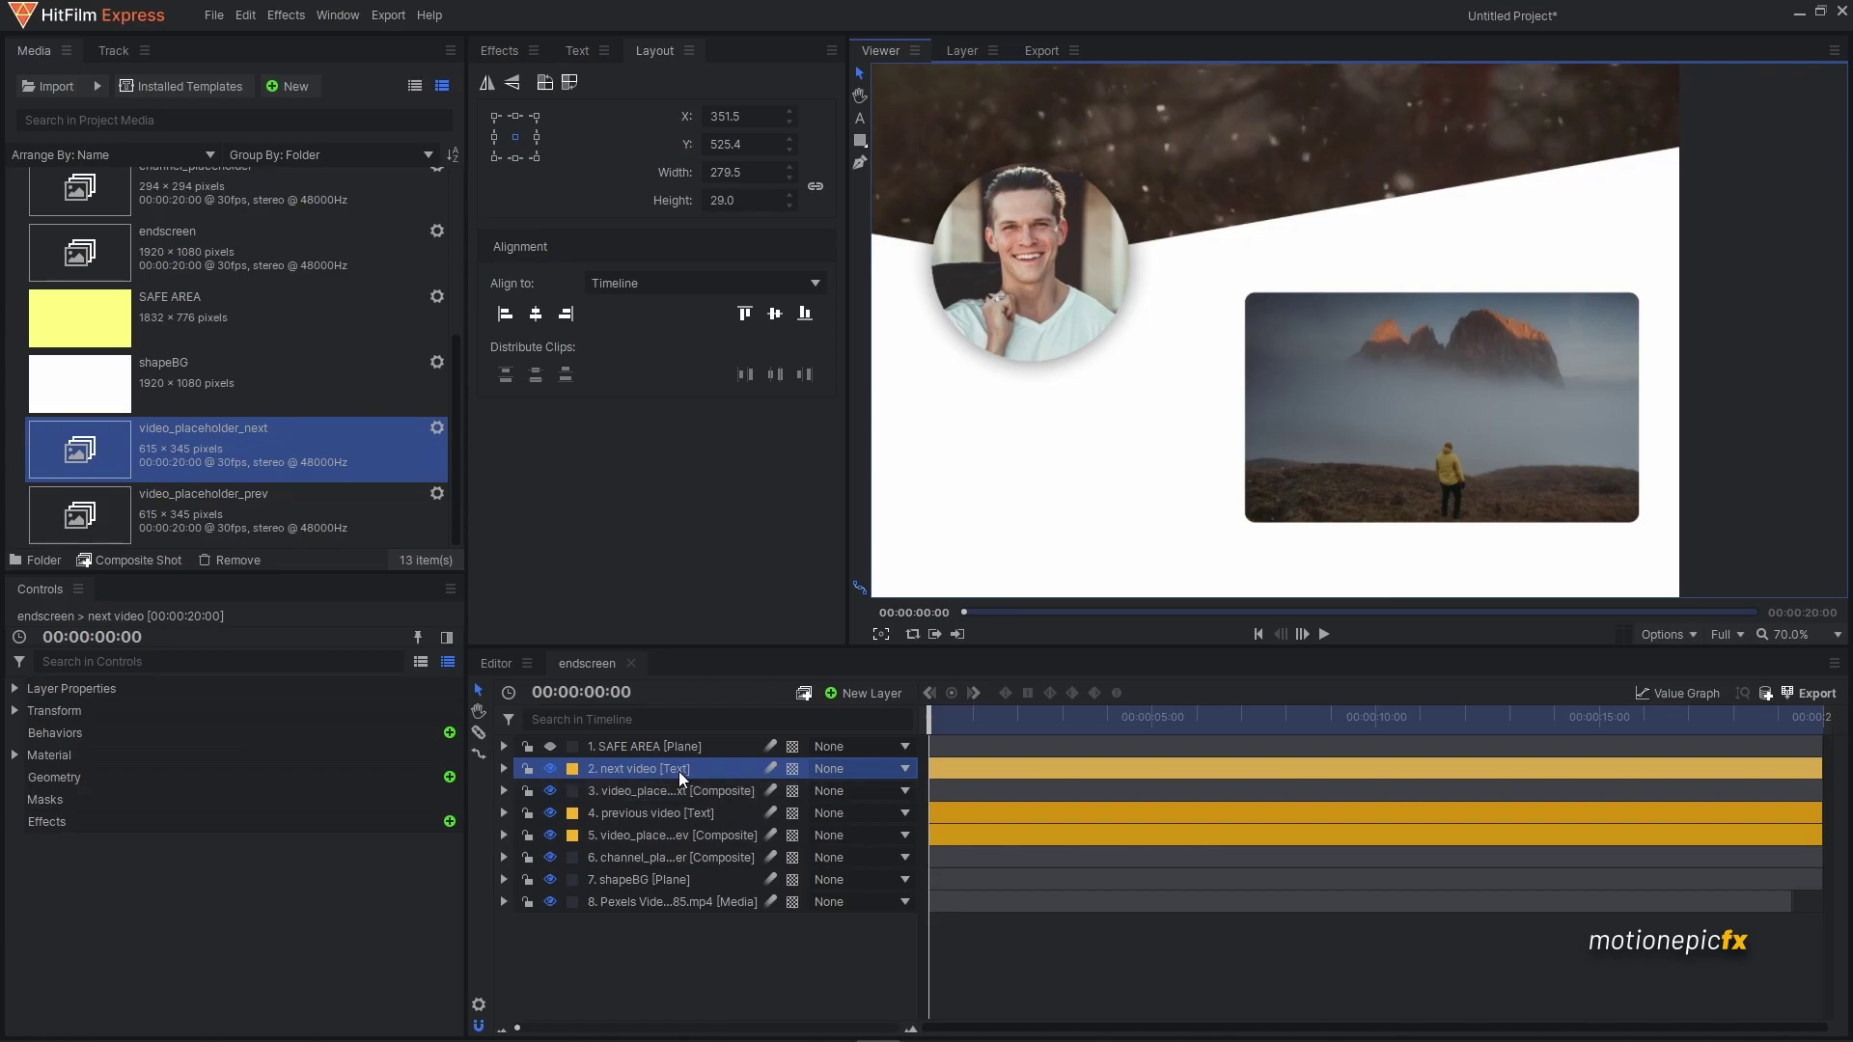
{"action": "left_click", "coordinate": [608, 791], "text": "ctrl"}
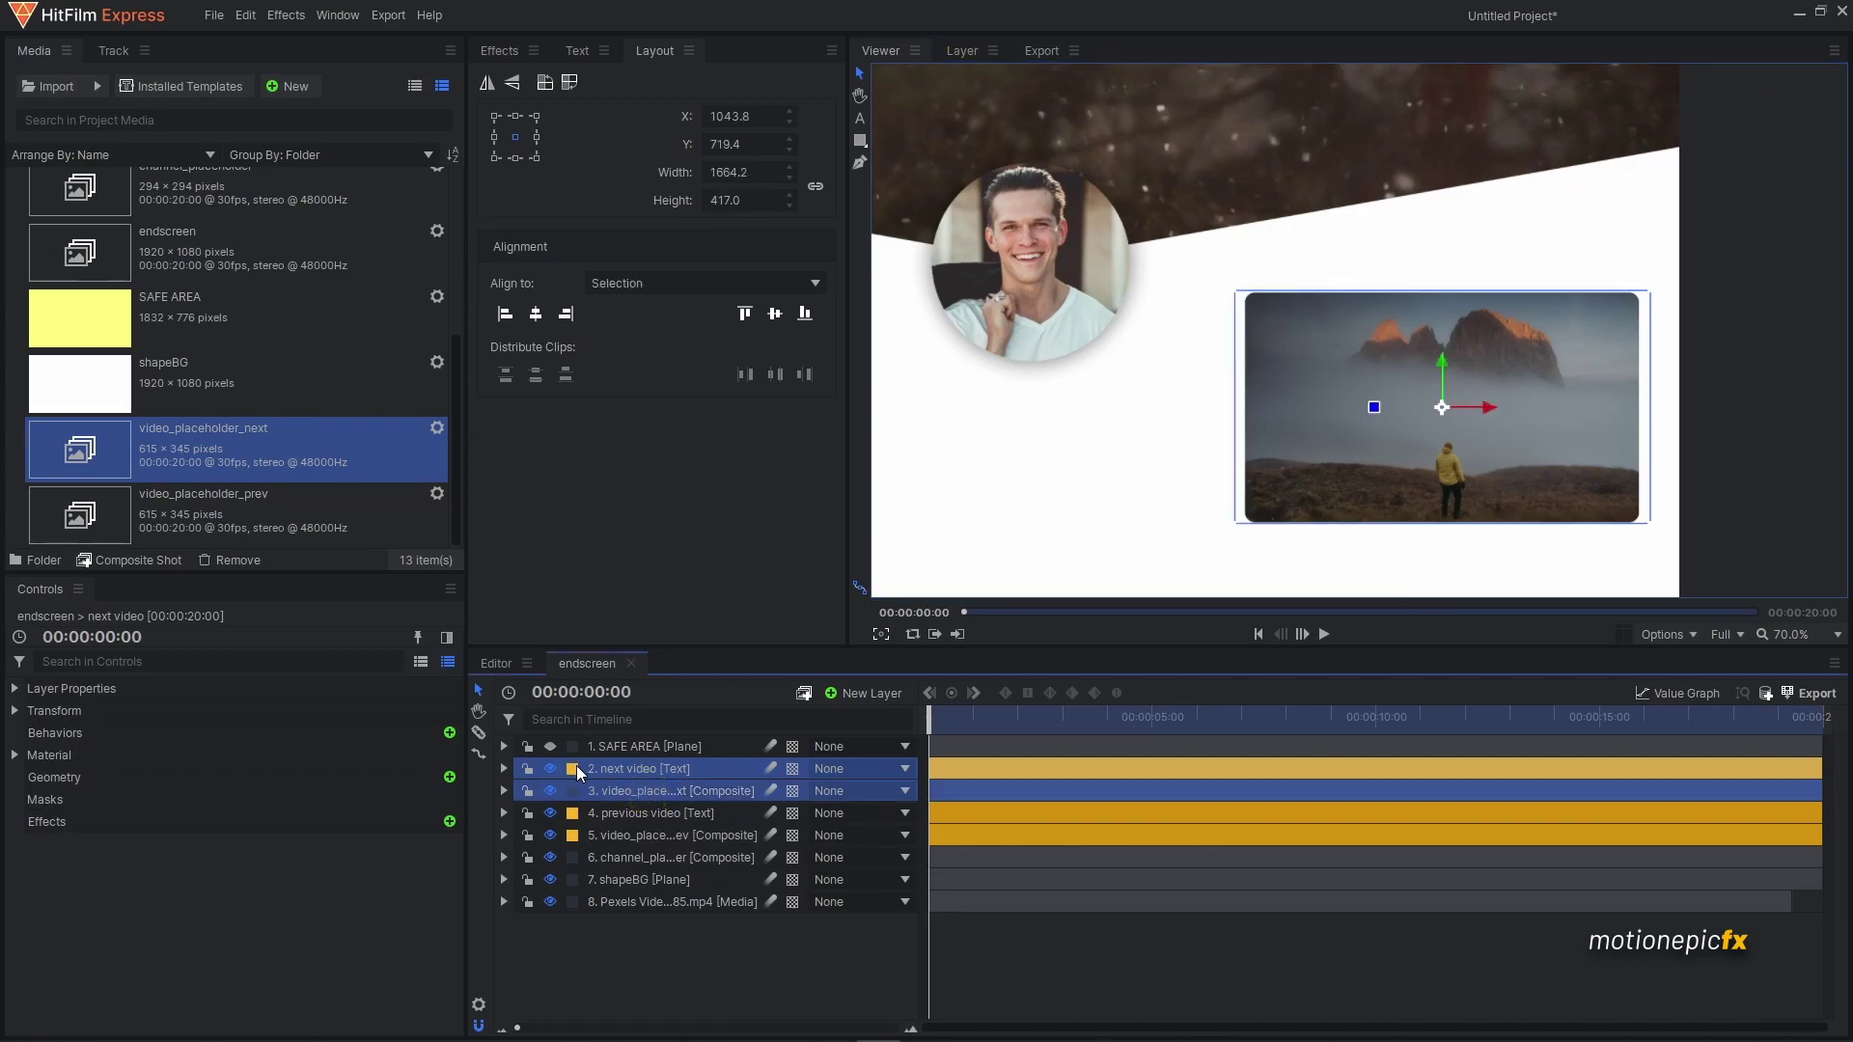
{"action": "left_click", "coordinate": [574, 767]}
{"action": "left_click", "coordinate": [609, 512]}
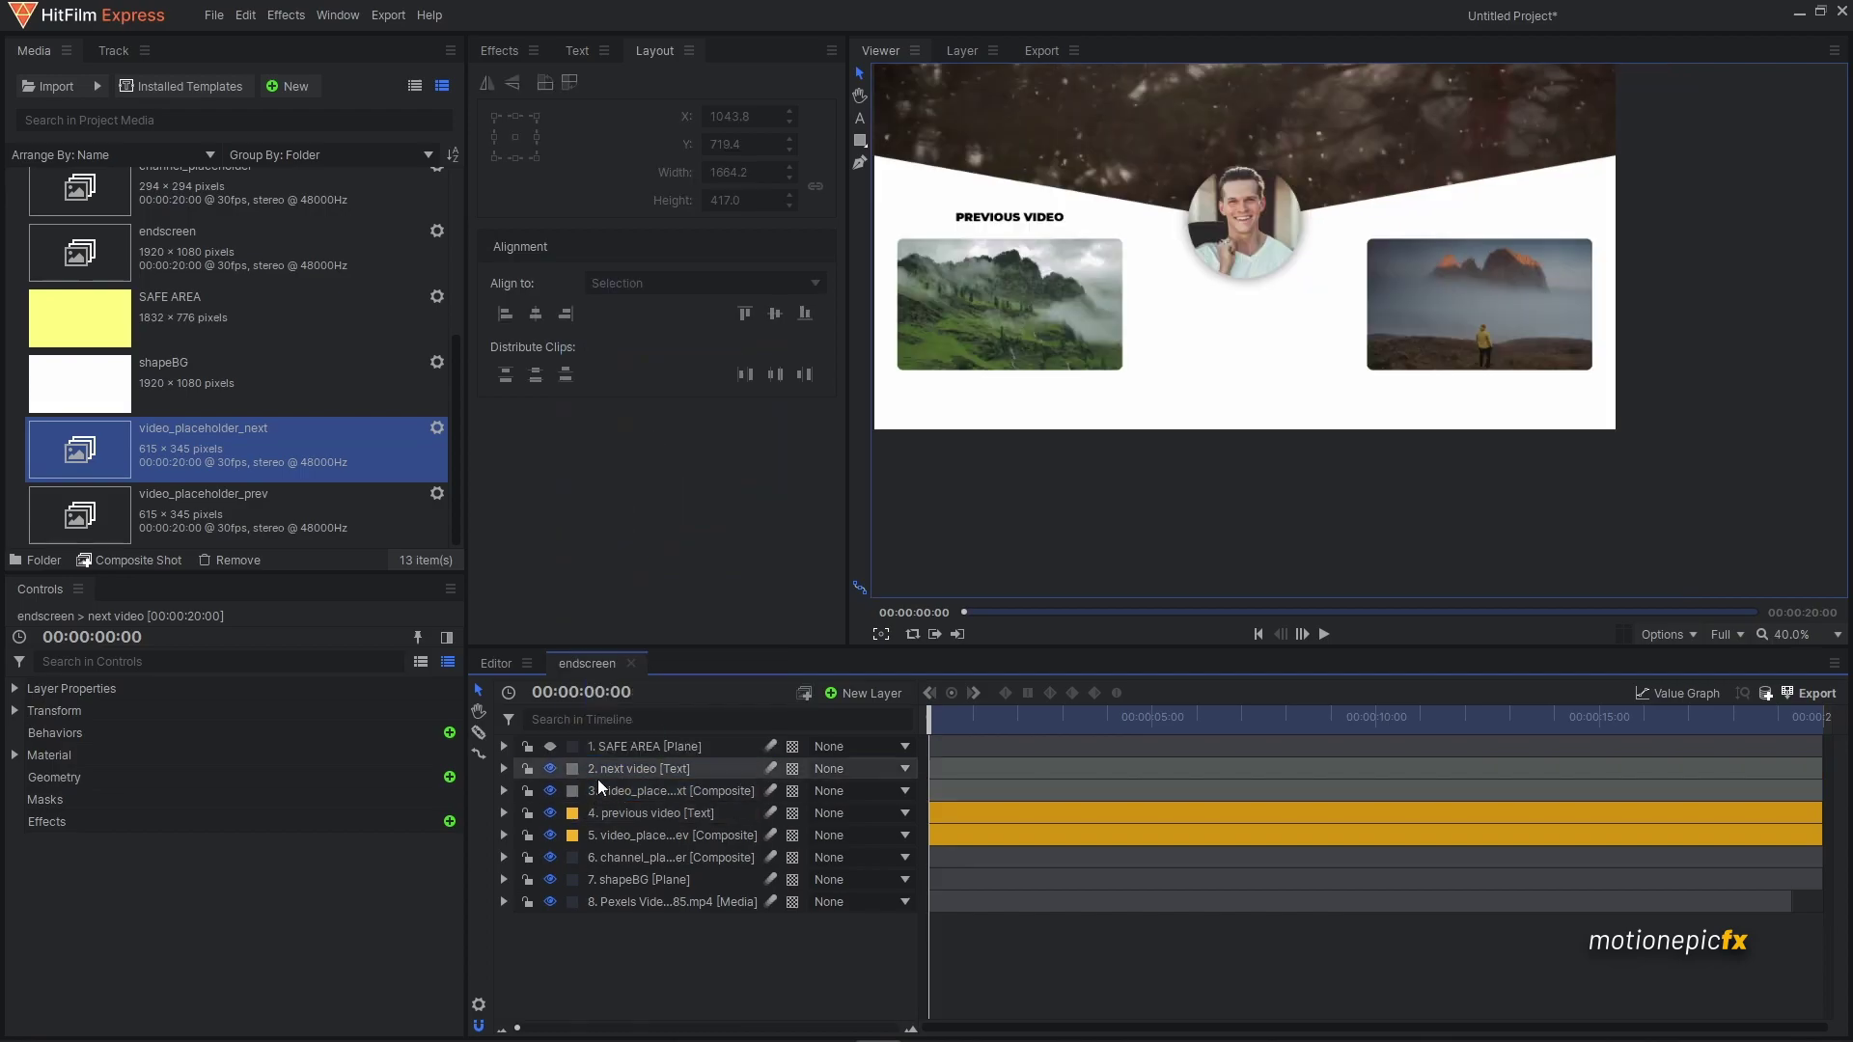
- Set the next video text layer's horizontal position to 608.5 so it sits above the next-video placeholder
{"action": "left_click", "coordinate": [612, 767]}
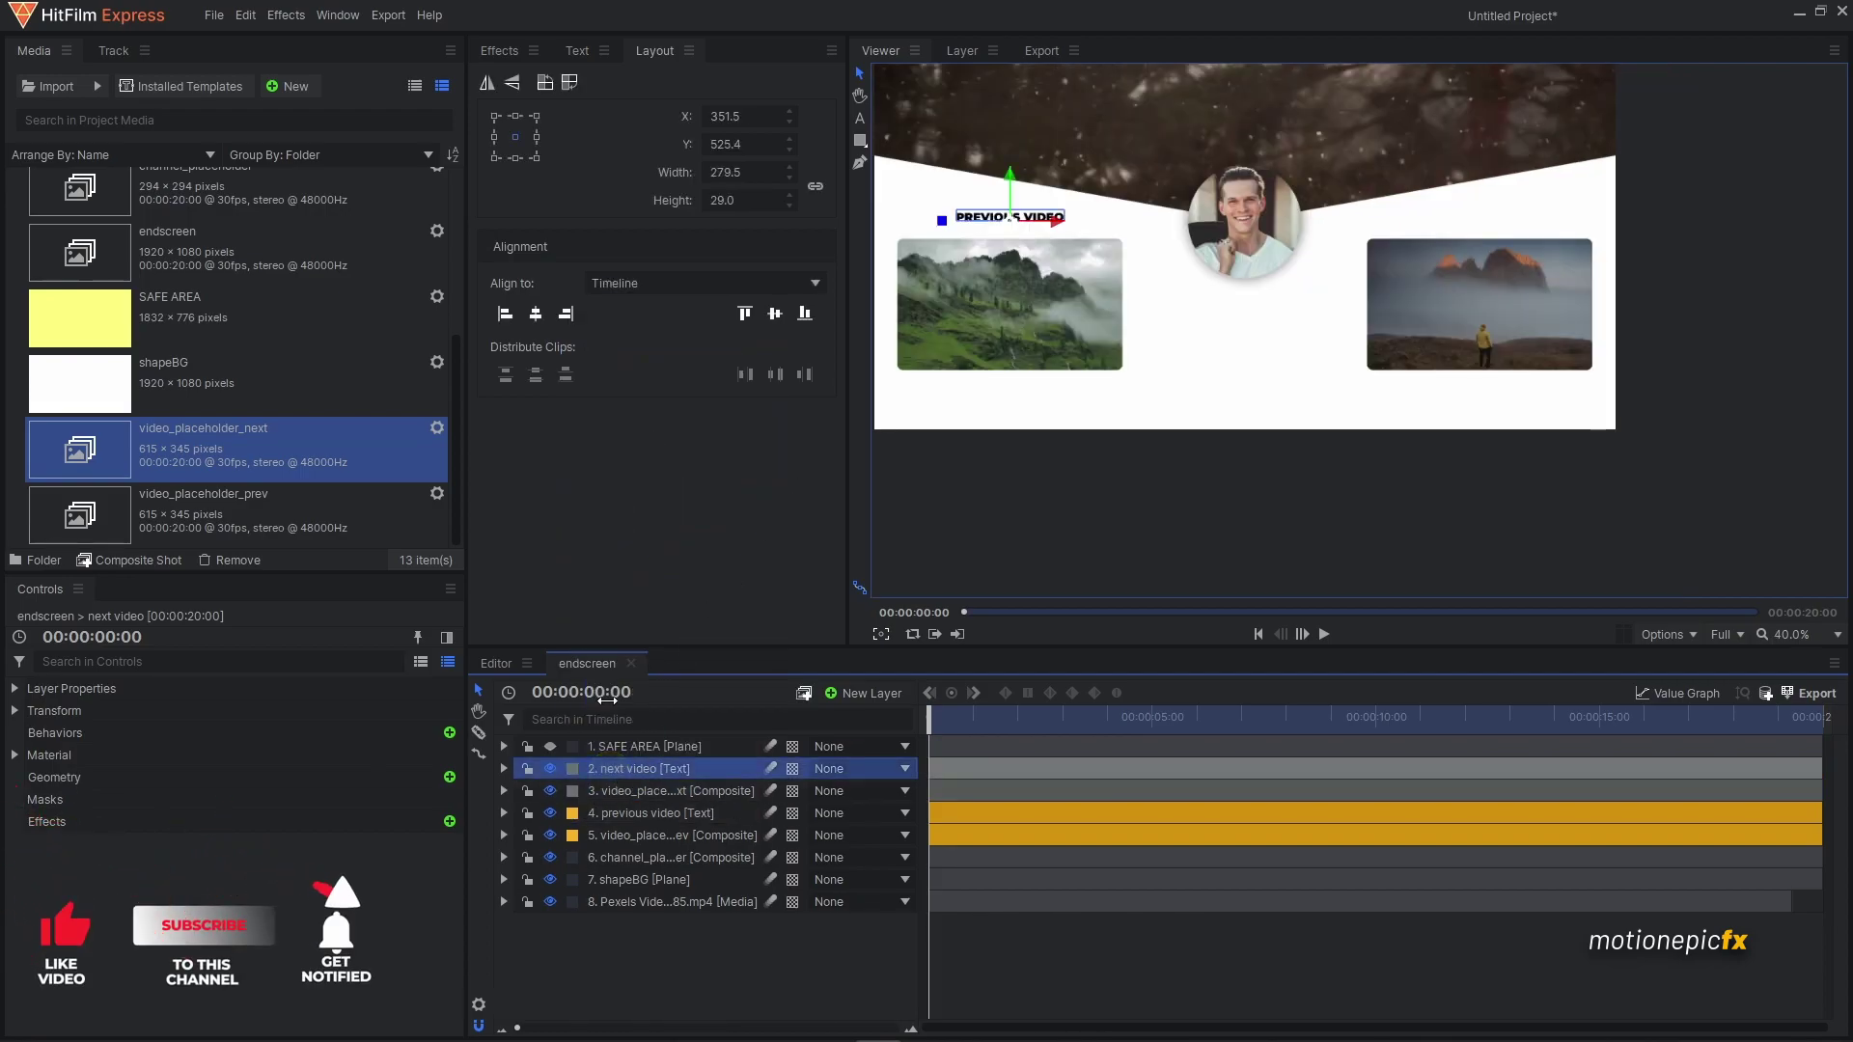
{"action": "left_click", "coordinate": [504, 768]}
{"action": "left_click", "coordinate": [523, 791]}
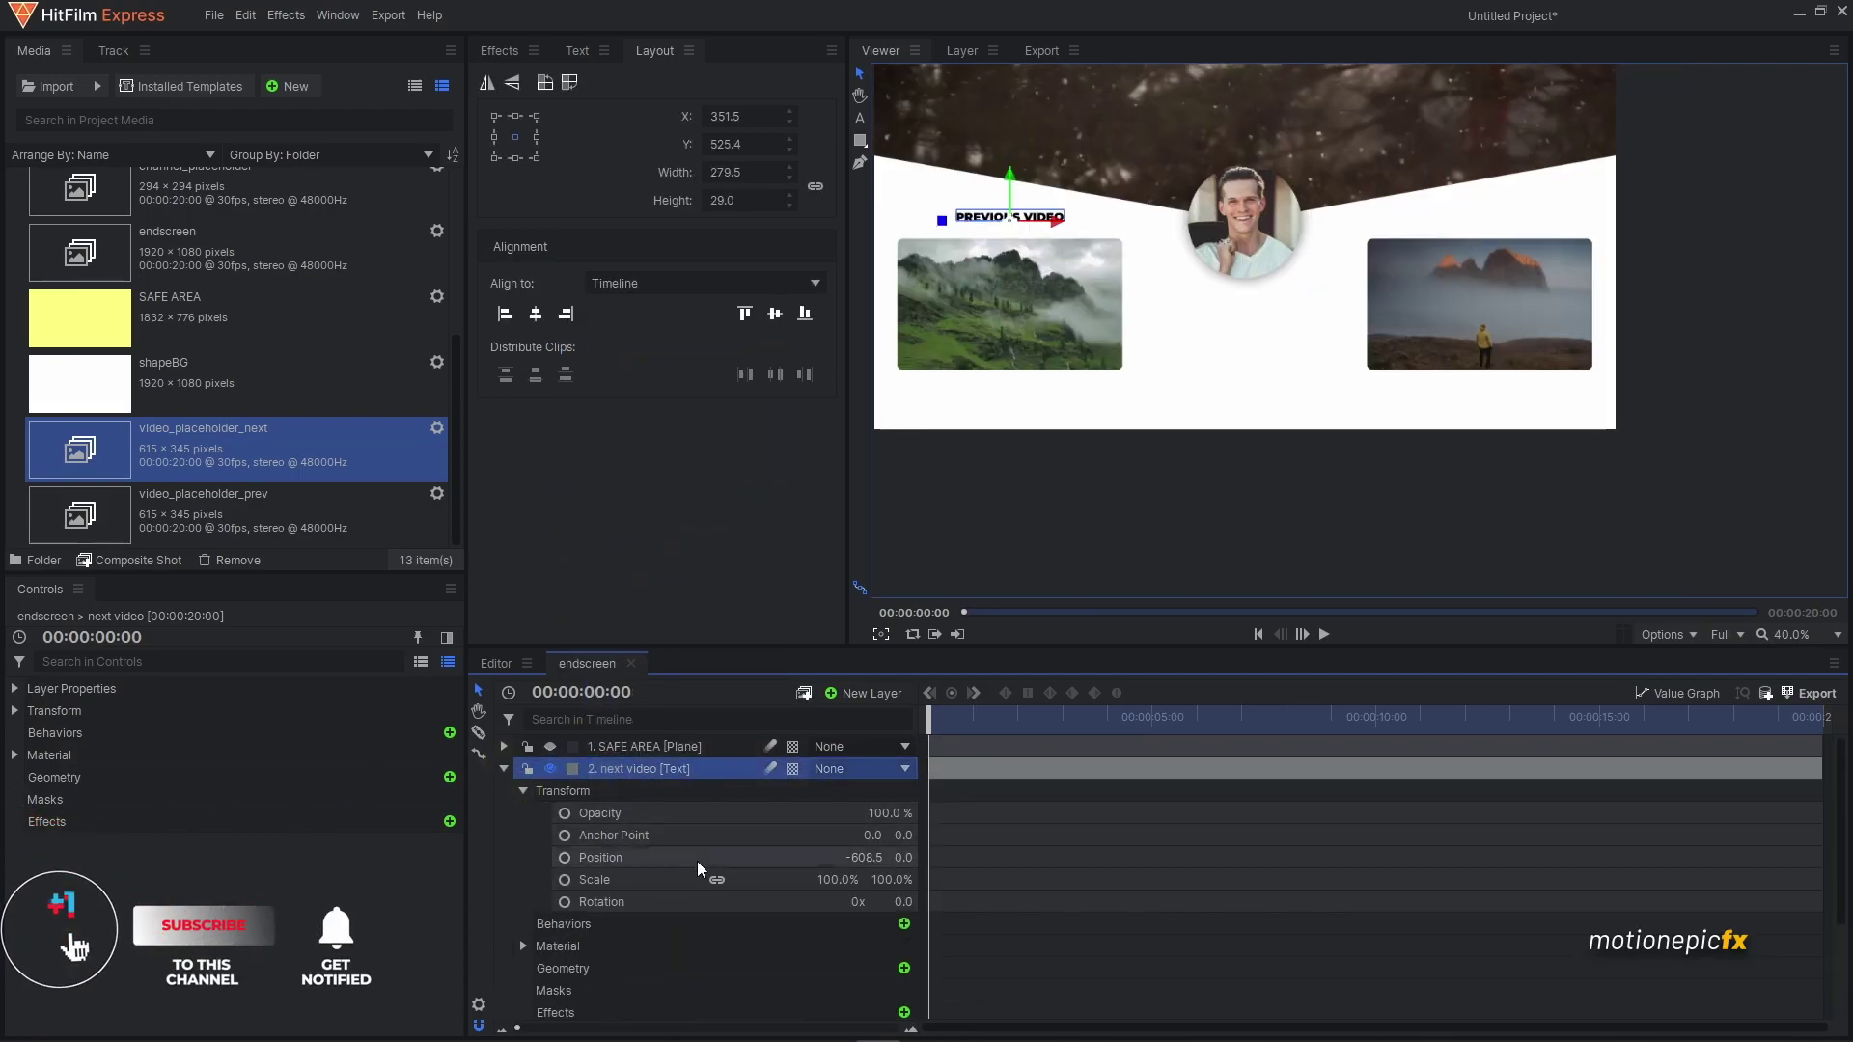
{"action": "double_click", "coordinate": [860, 857]}
{"action": "type", "text": "608.5"}
{"action": "key", "text": "Return"}
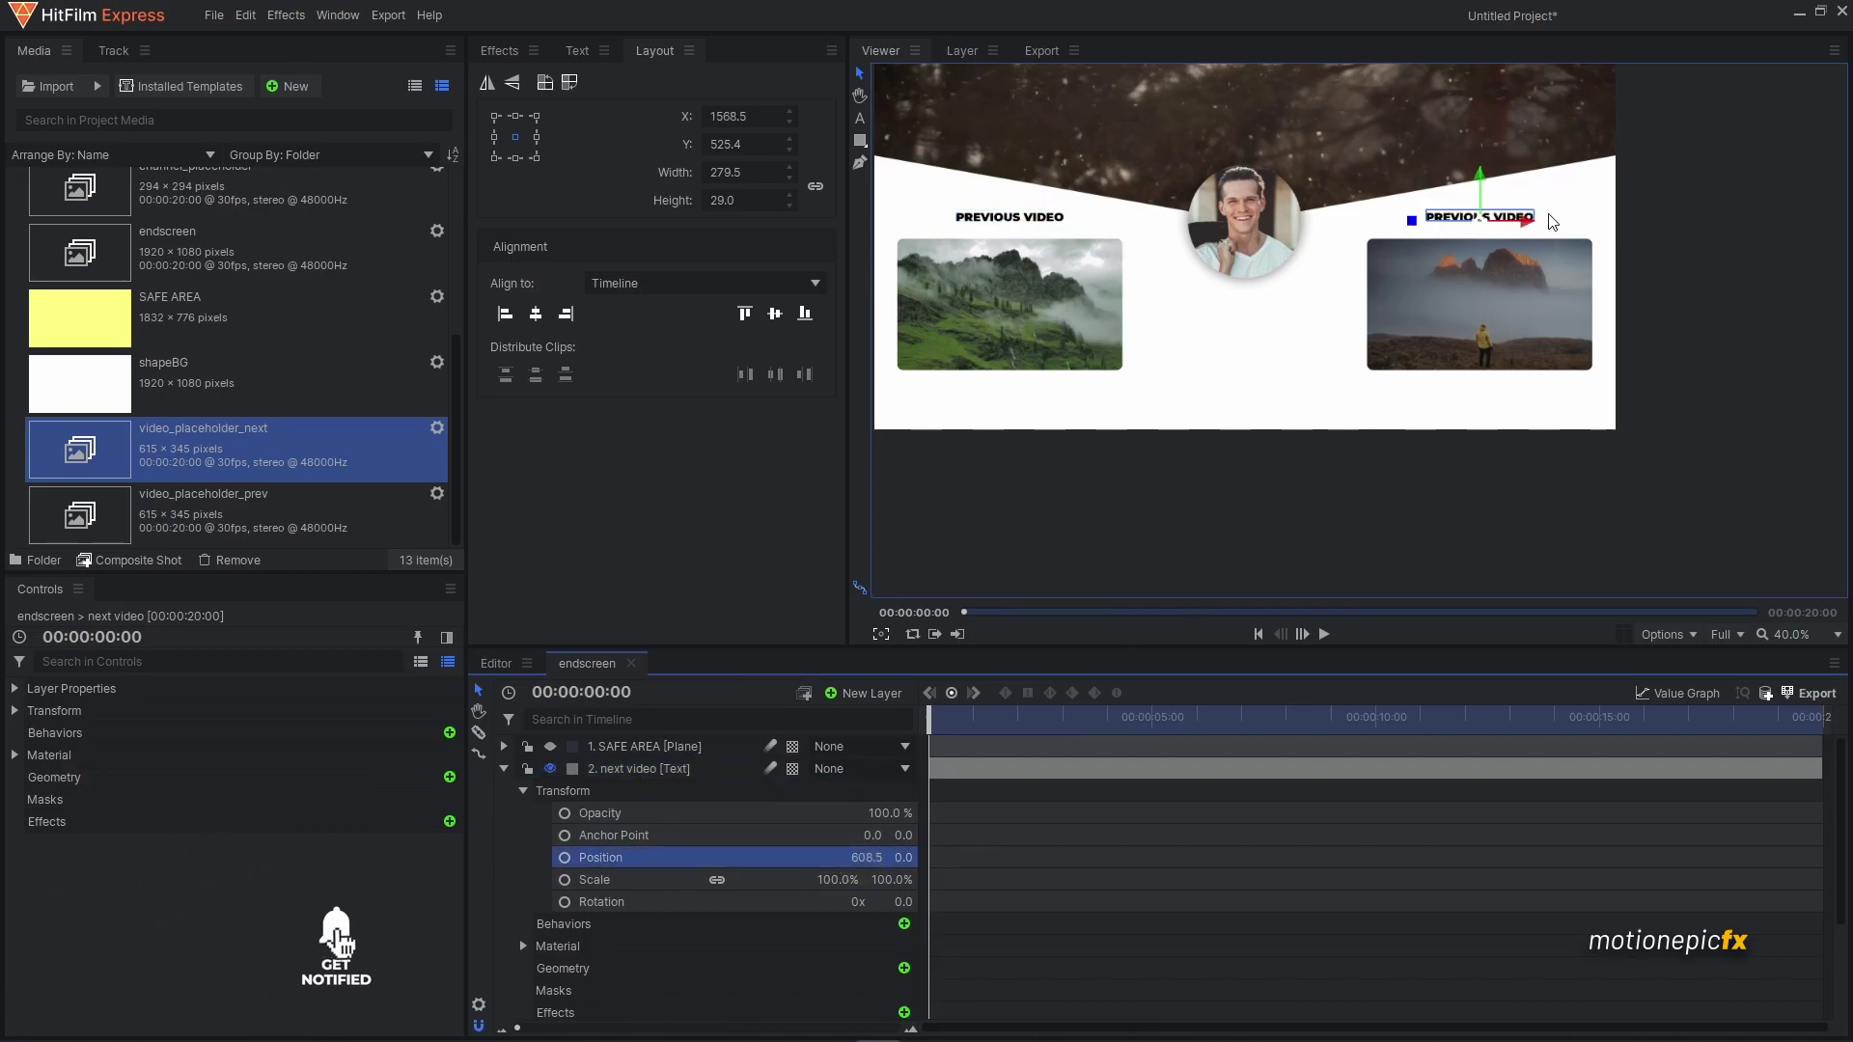
- Change the wording of the next video text layer to NEXT VIDEO
{"action": "left_click", "coordinate": [611, 768]}
{"action": "left_click", "coordinate": [860, 117]}
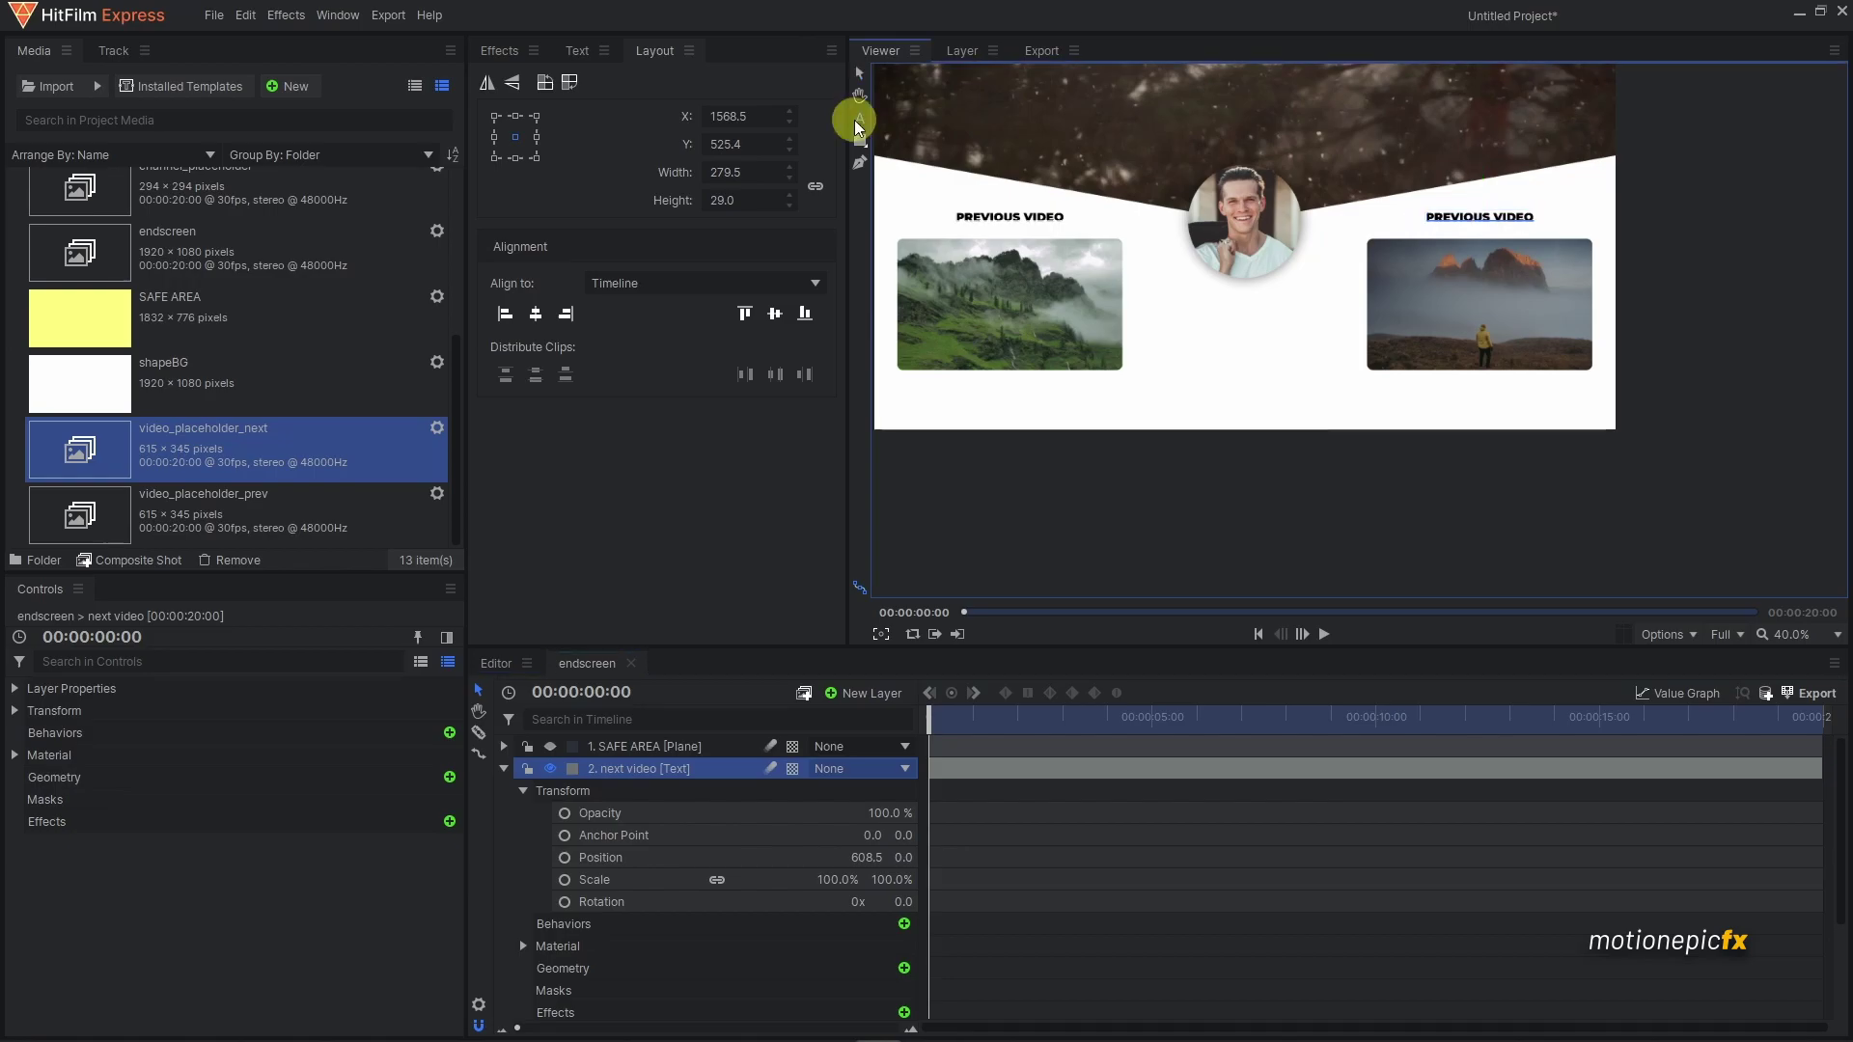
{"action": "double_click", "coordinate": [1463, 222]}
{"action": "type", "text": "NEXT"}
{"action": "key", "text": "Escape"}
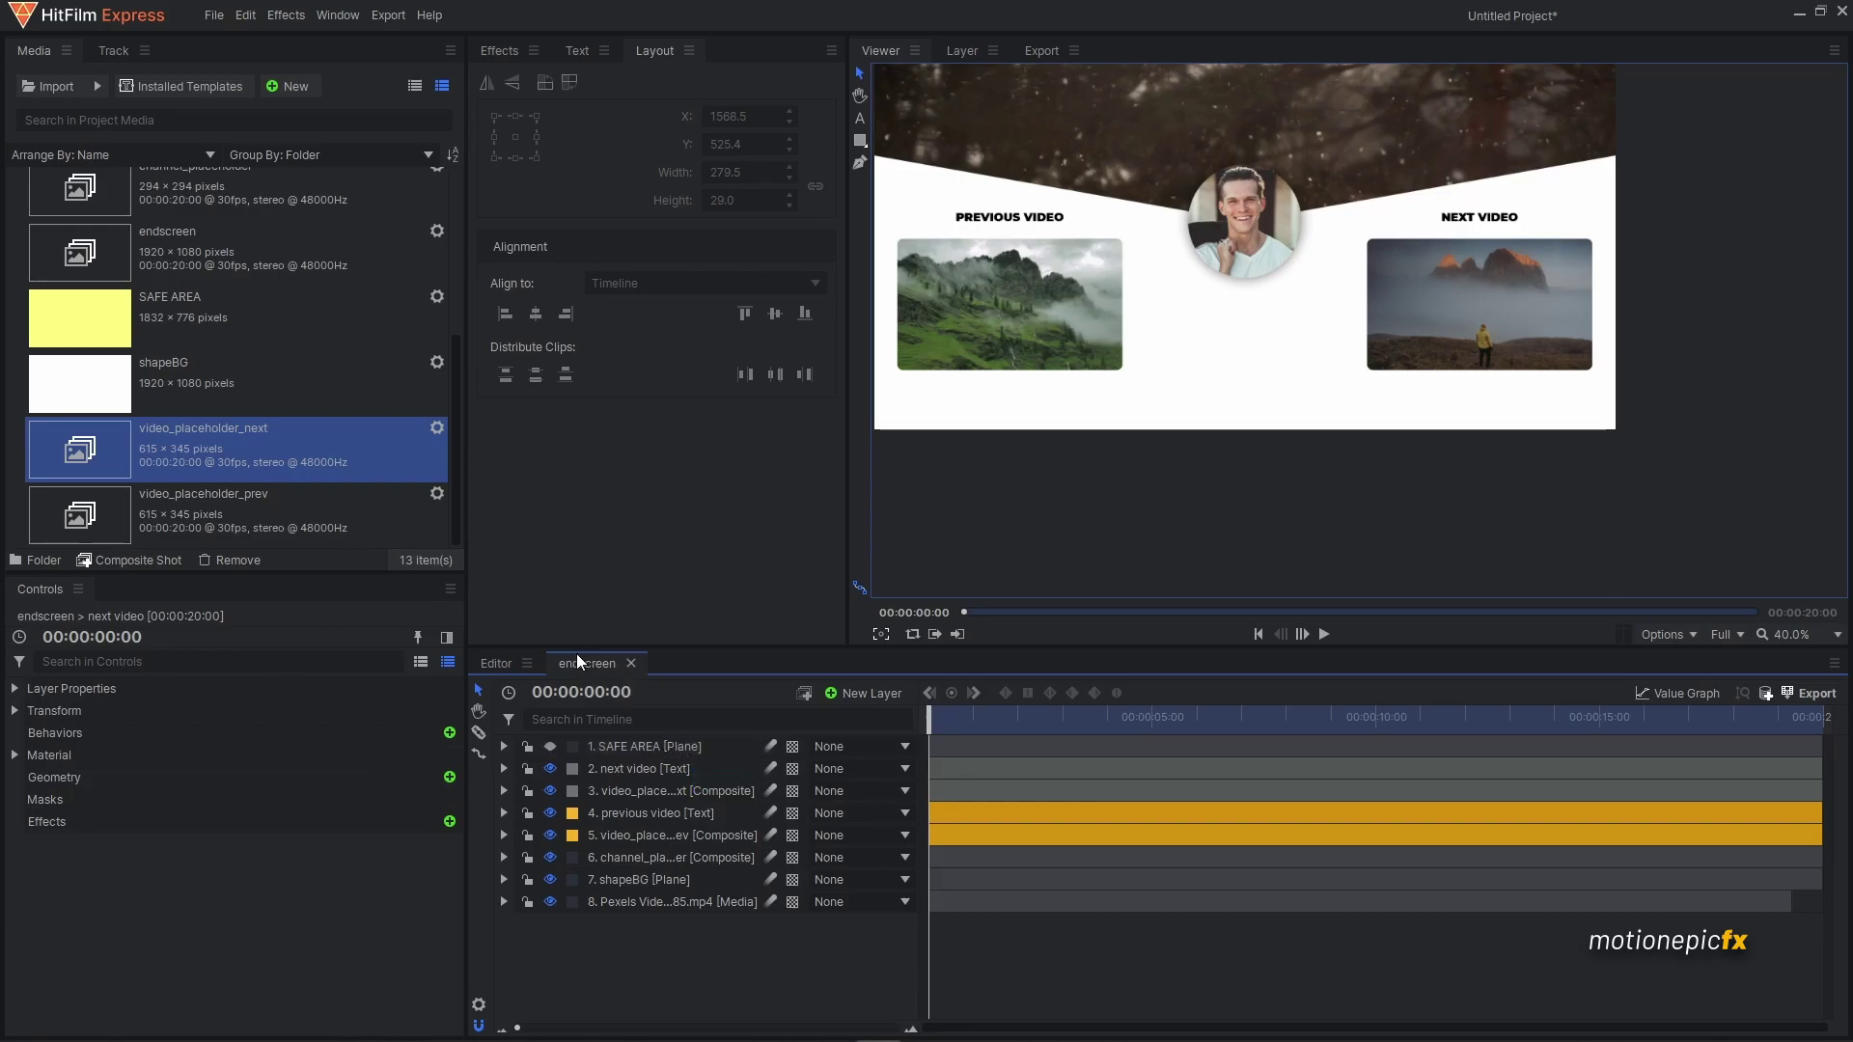
- Group both video text layers and both video placeholders into a composite shot named video_info, and return to the endscreen timeline
{"action": "left_click", "coordinate": [660, 783]}
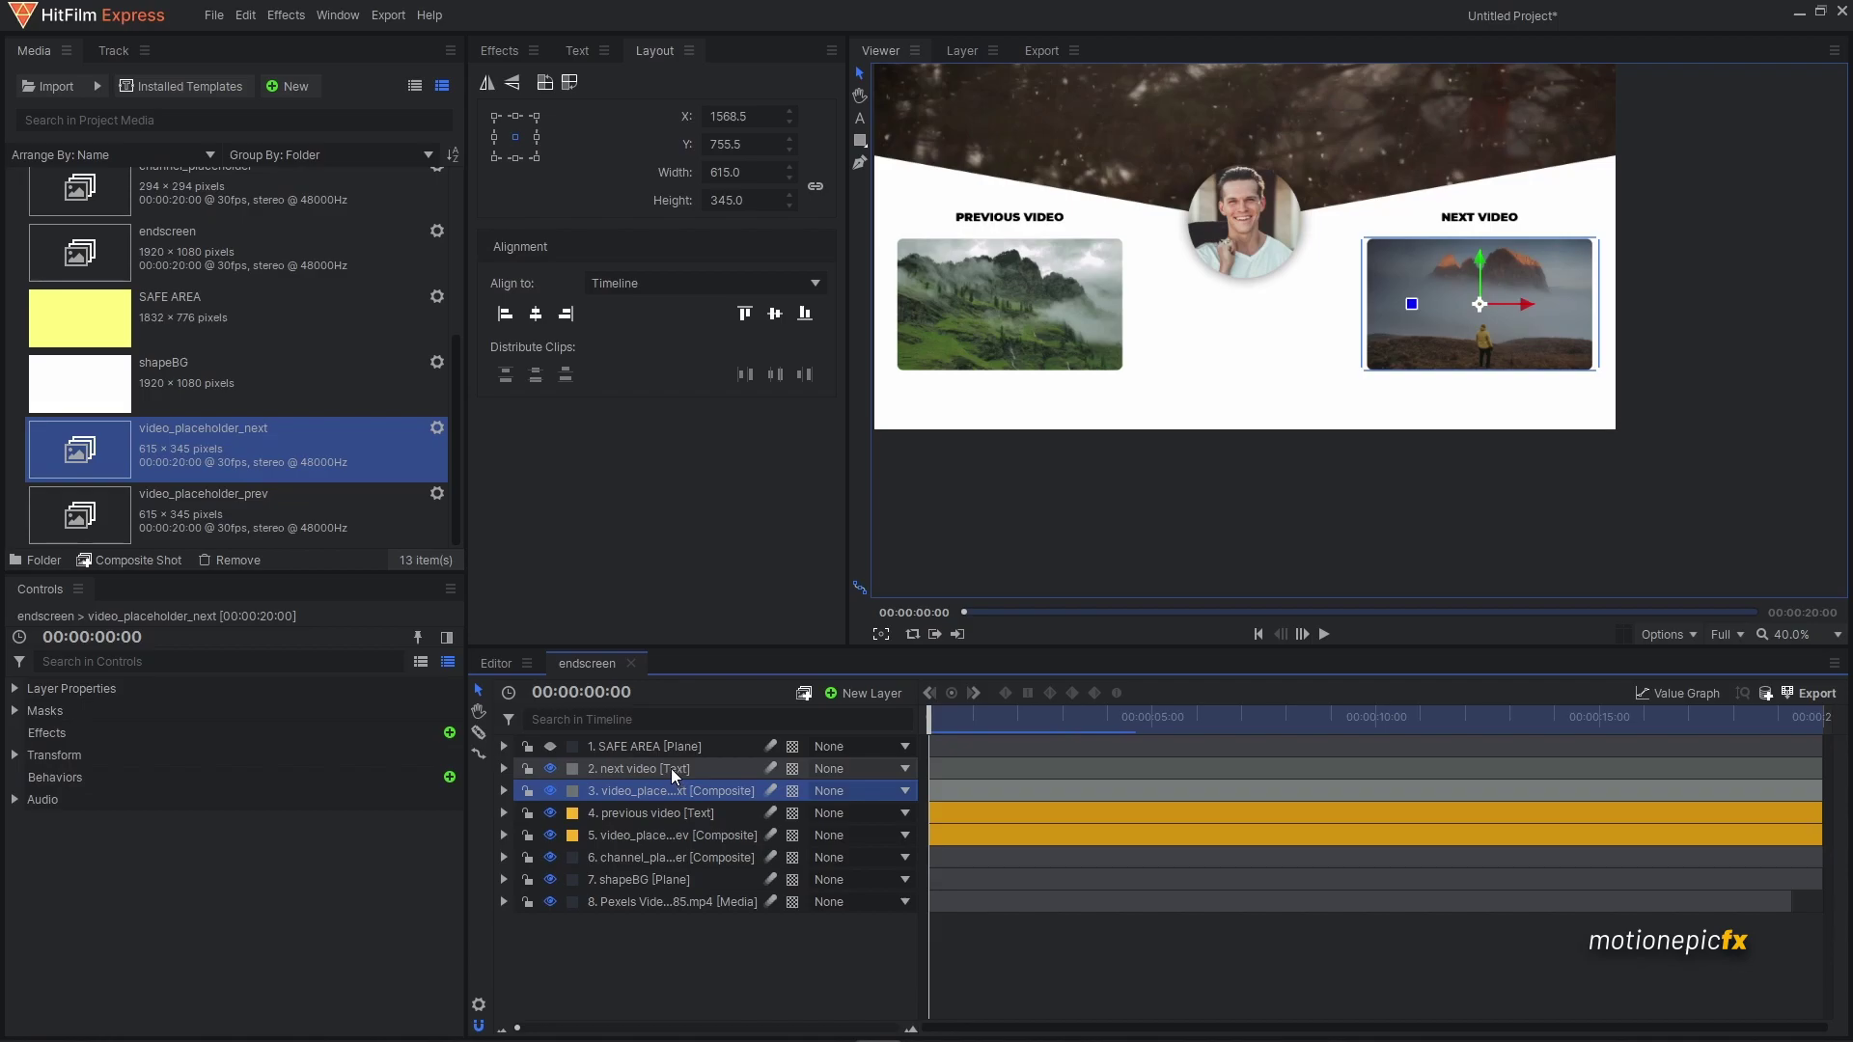
{"action": "left_click", "coordinate": [673, 772]}
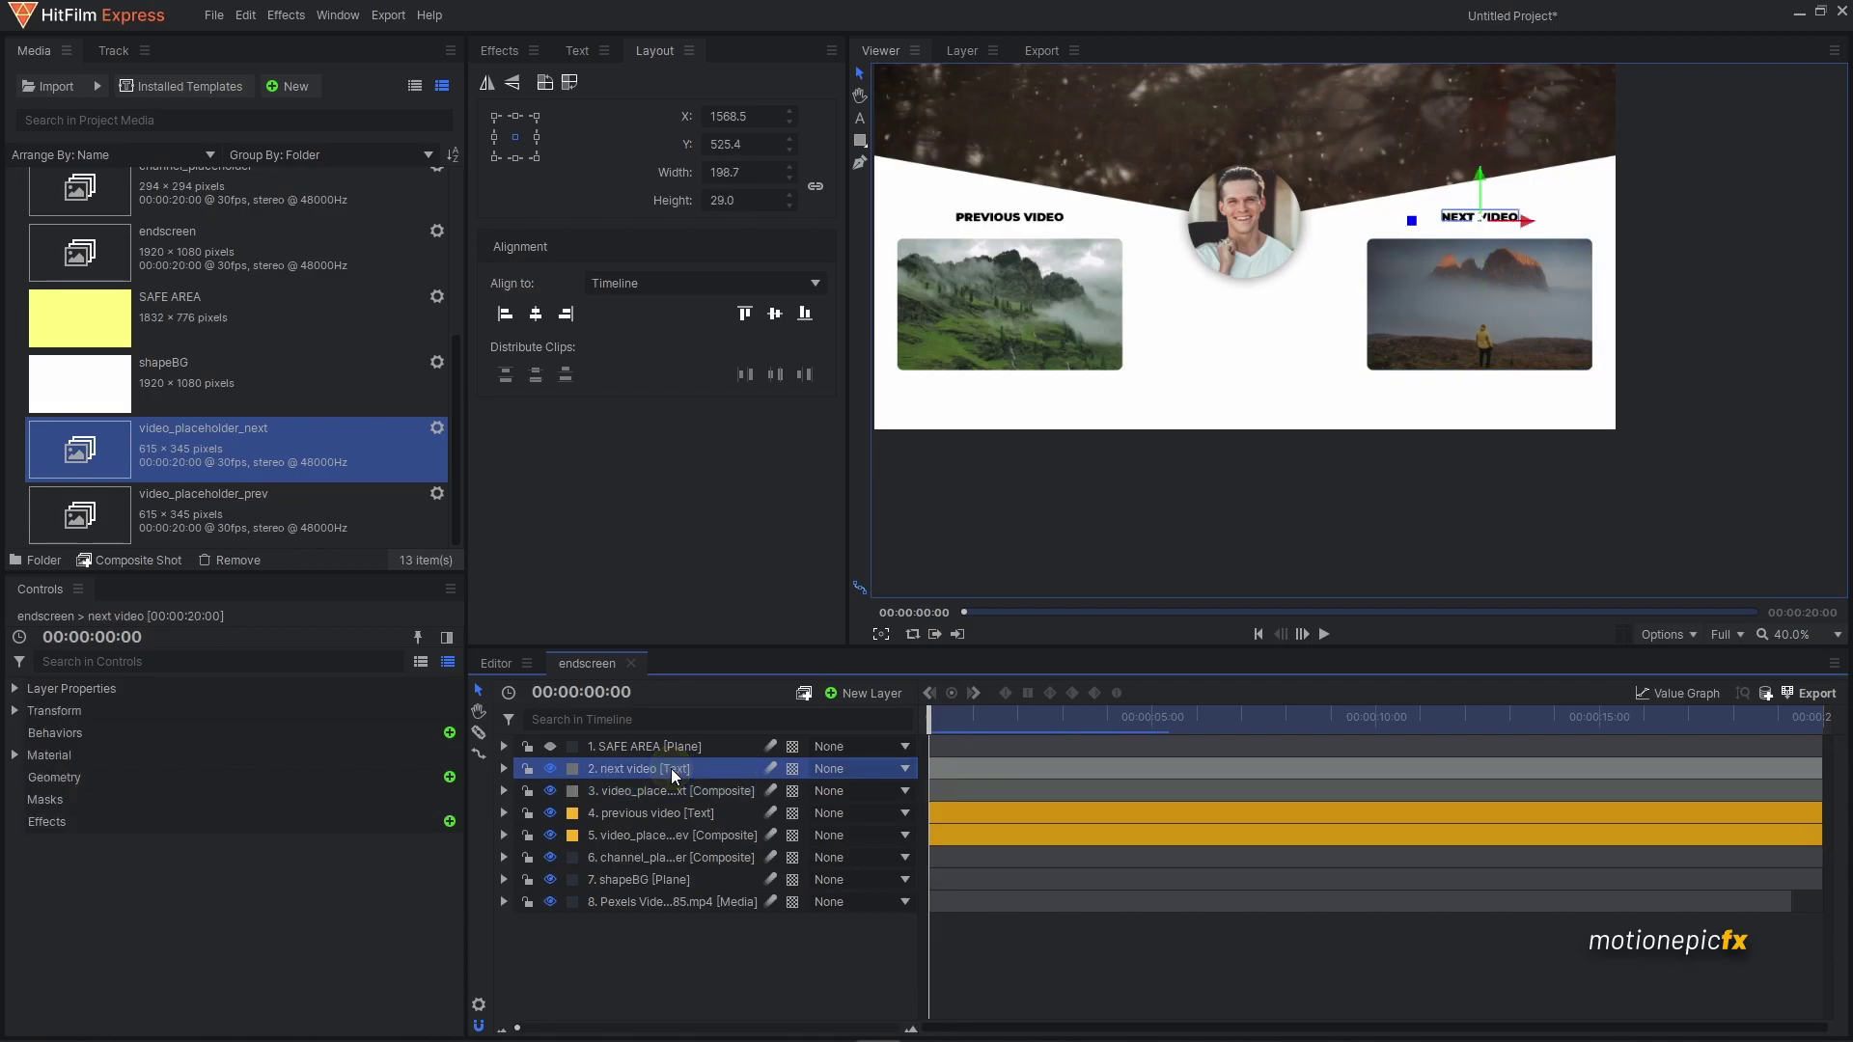
{"action": "left_click", "coordinate": [687, 836], "text": "shift"}
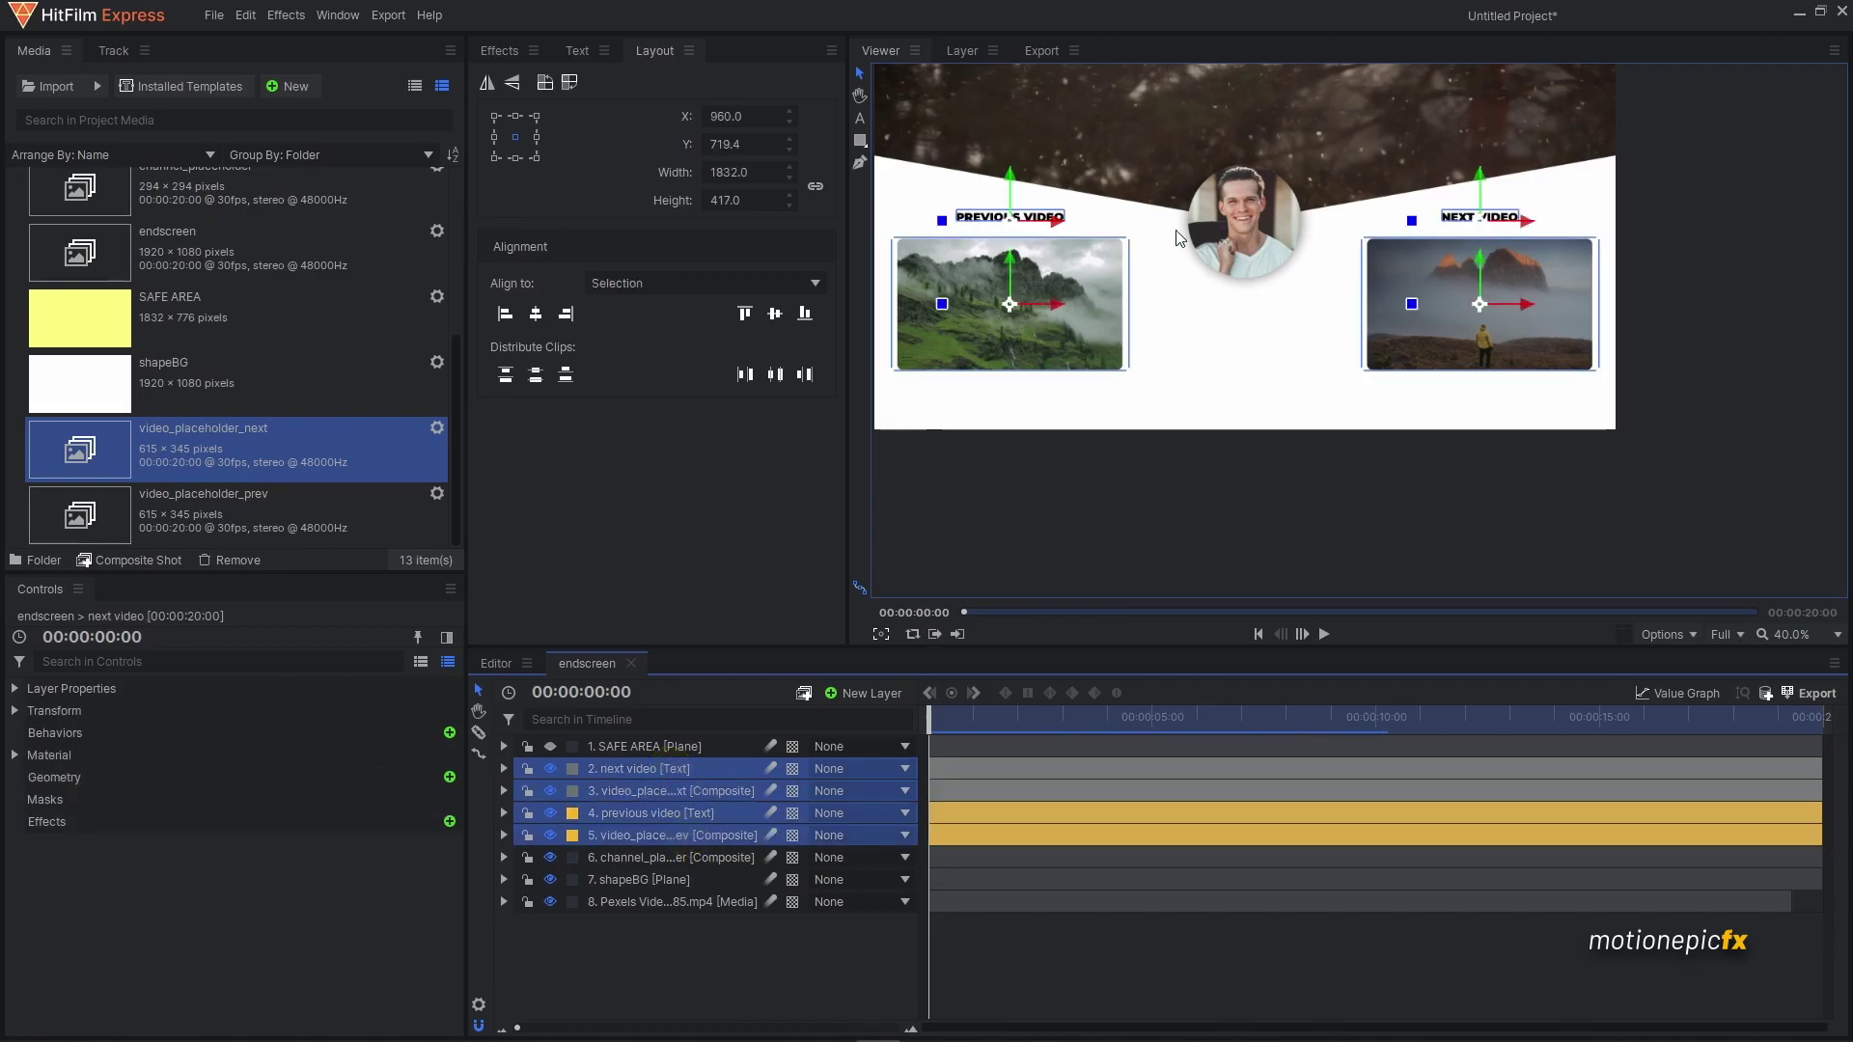
{"action": "right_click", "coordinate": [692, 785]}
{"action": "left_click", "coordinate": [780, 529]}
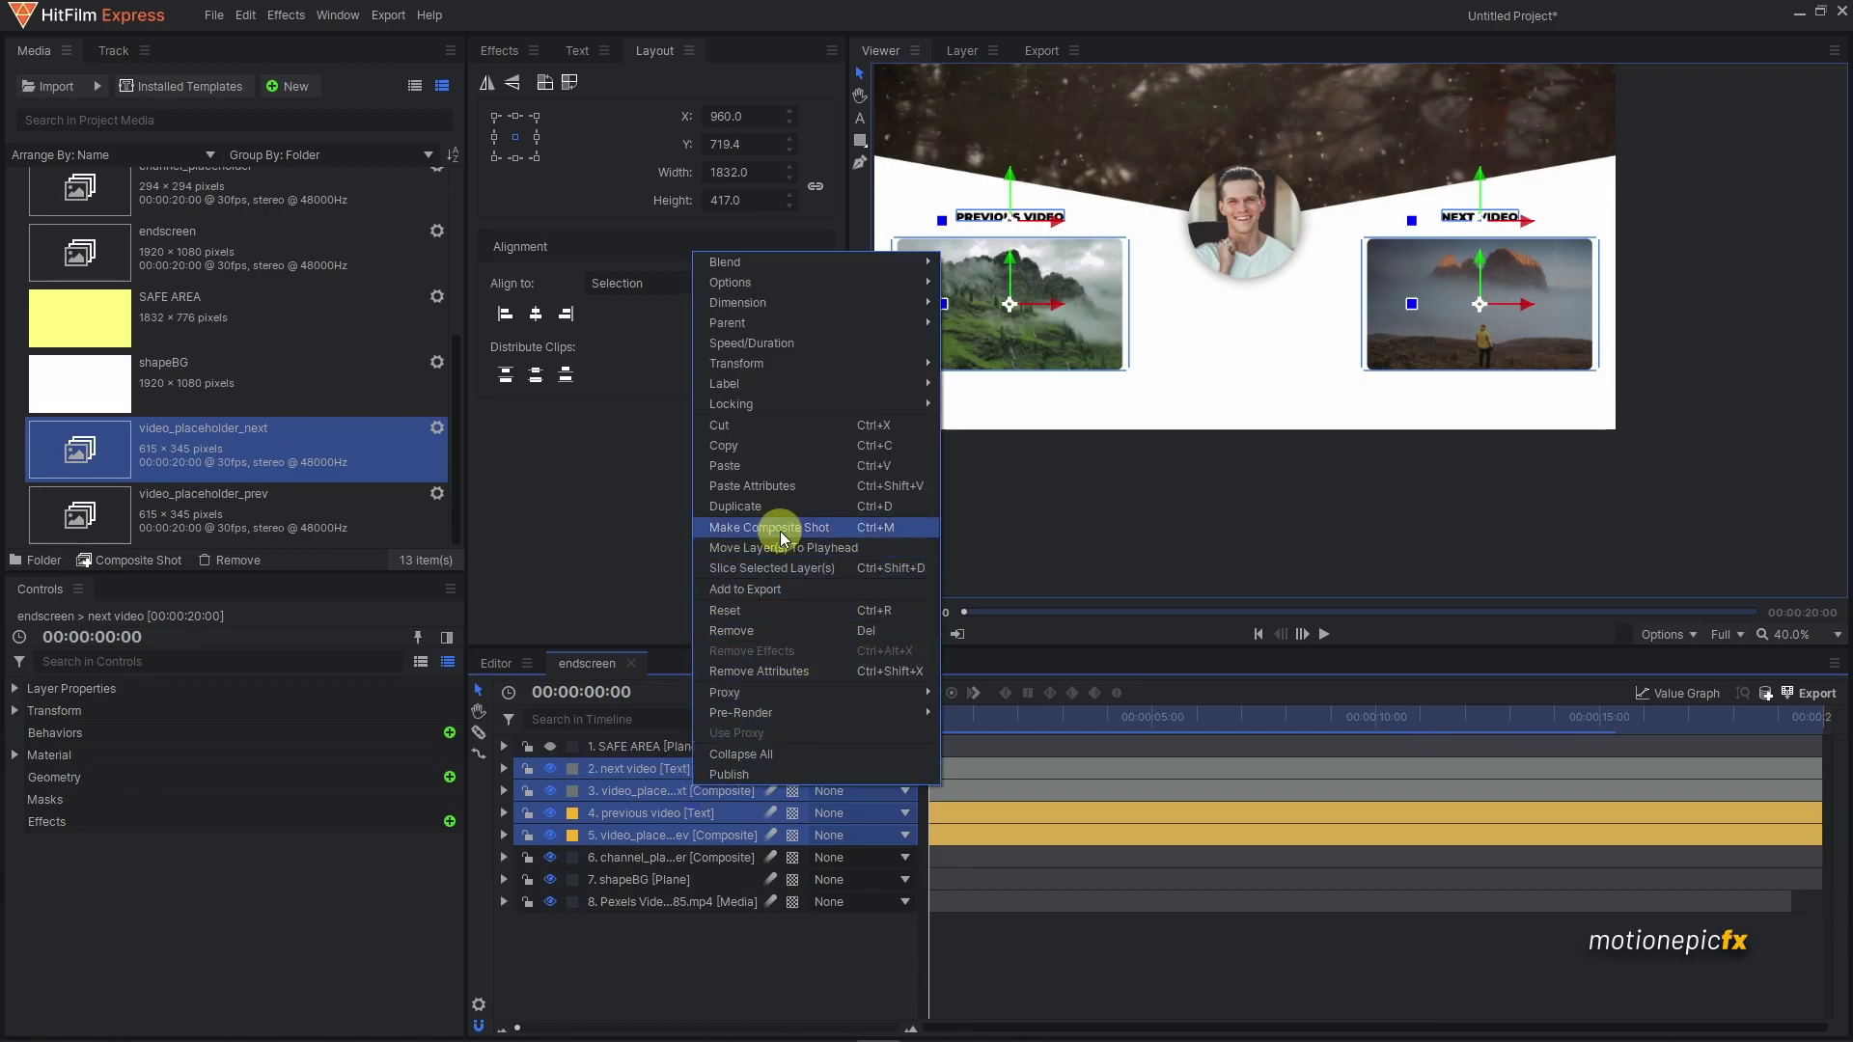
{"action": "type", "text": "v"}
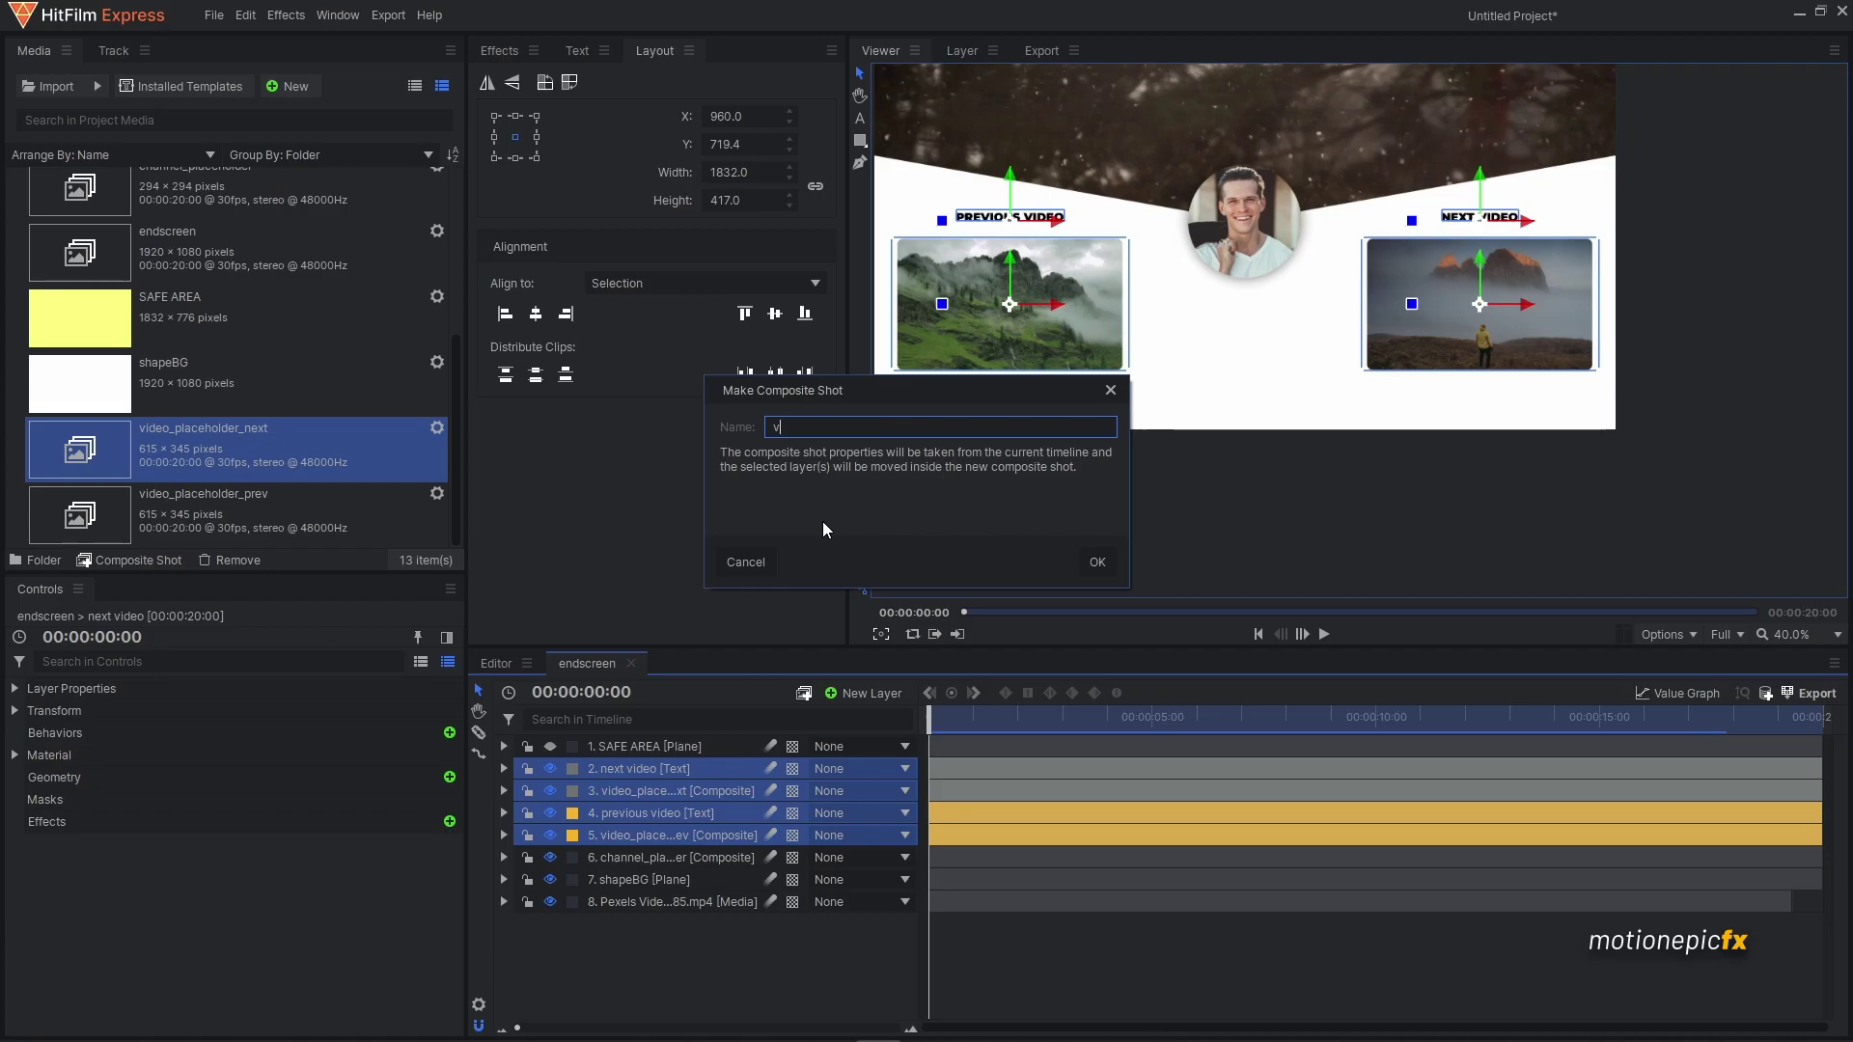
{"action": "type", "text": "ideo_all"}
{"action": "key", "text": "Return"}
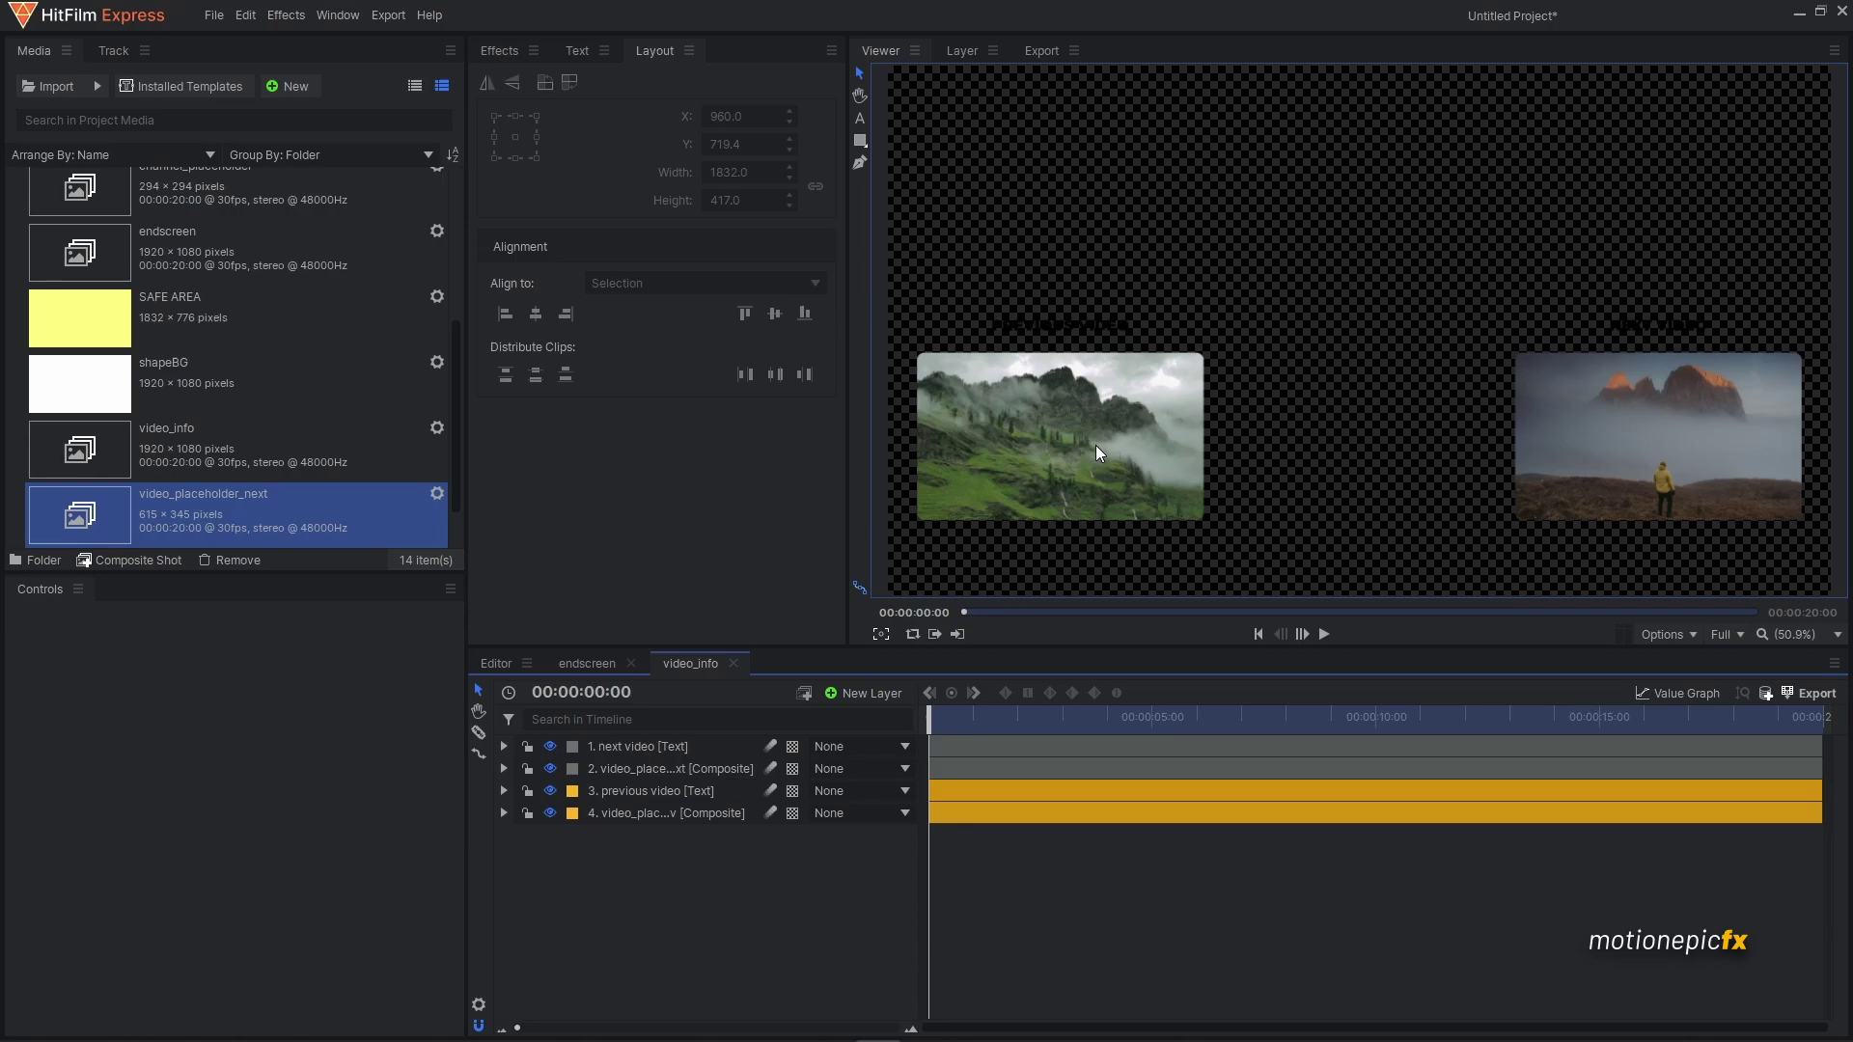
{"action": "scroll", "coordinate": [1295, 362], "scroll_direction": "down", "scroll_amount": 1}
{"action": "scroll", "coordinate": [1295, 357], "scroll_direction": "down", "scroll_amount": 1}
{"action": "scroll", "coordinate": [1295, 359], "scroll_direction": "up", "scroll_amount": 1}
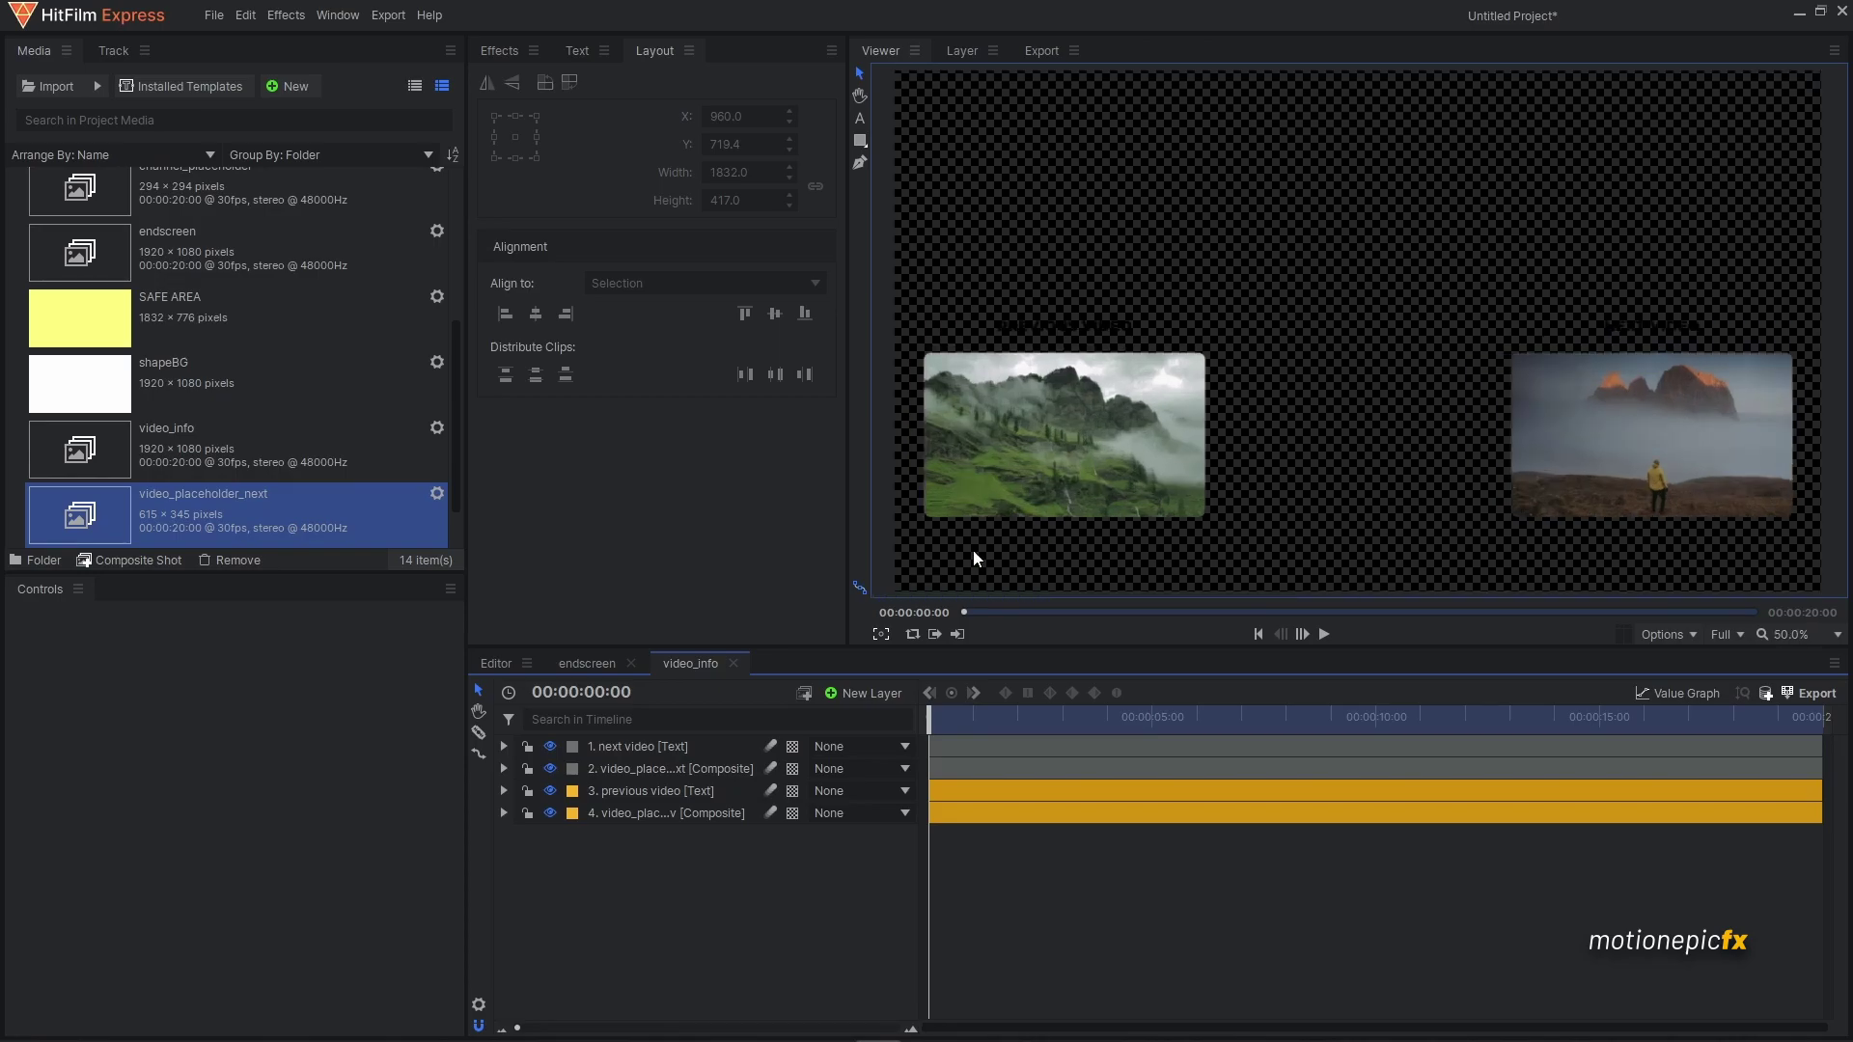
{"action": "left_click", "coordinate": [575, 664]}
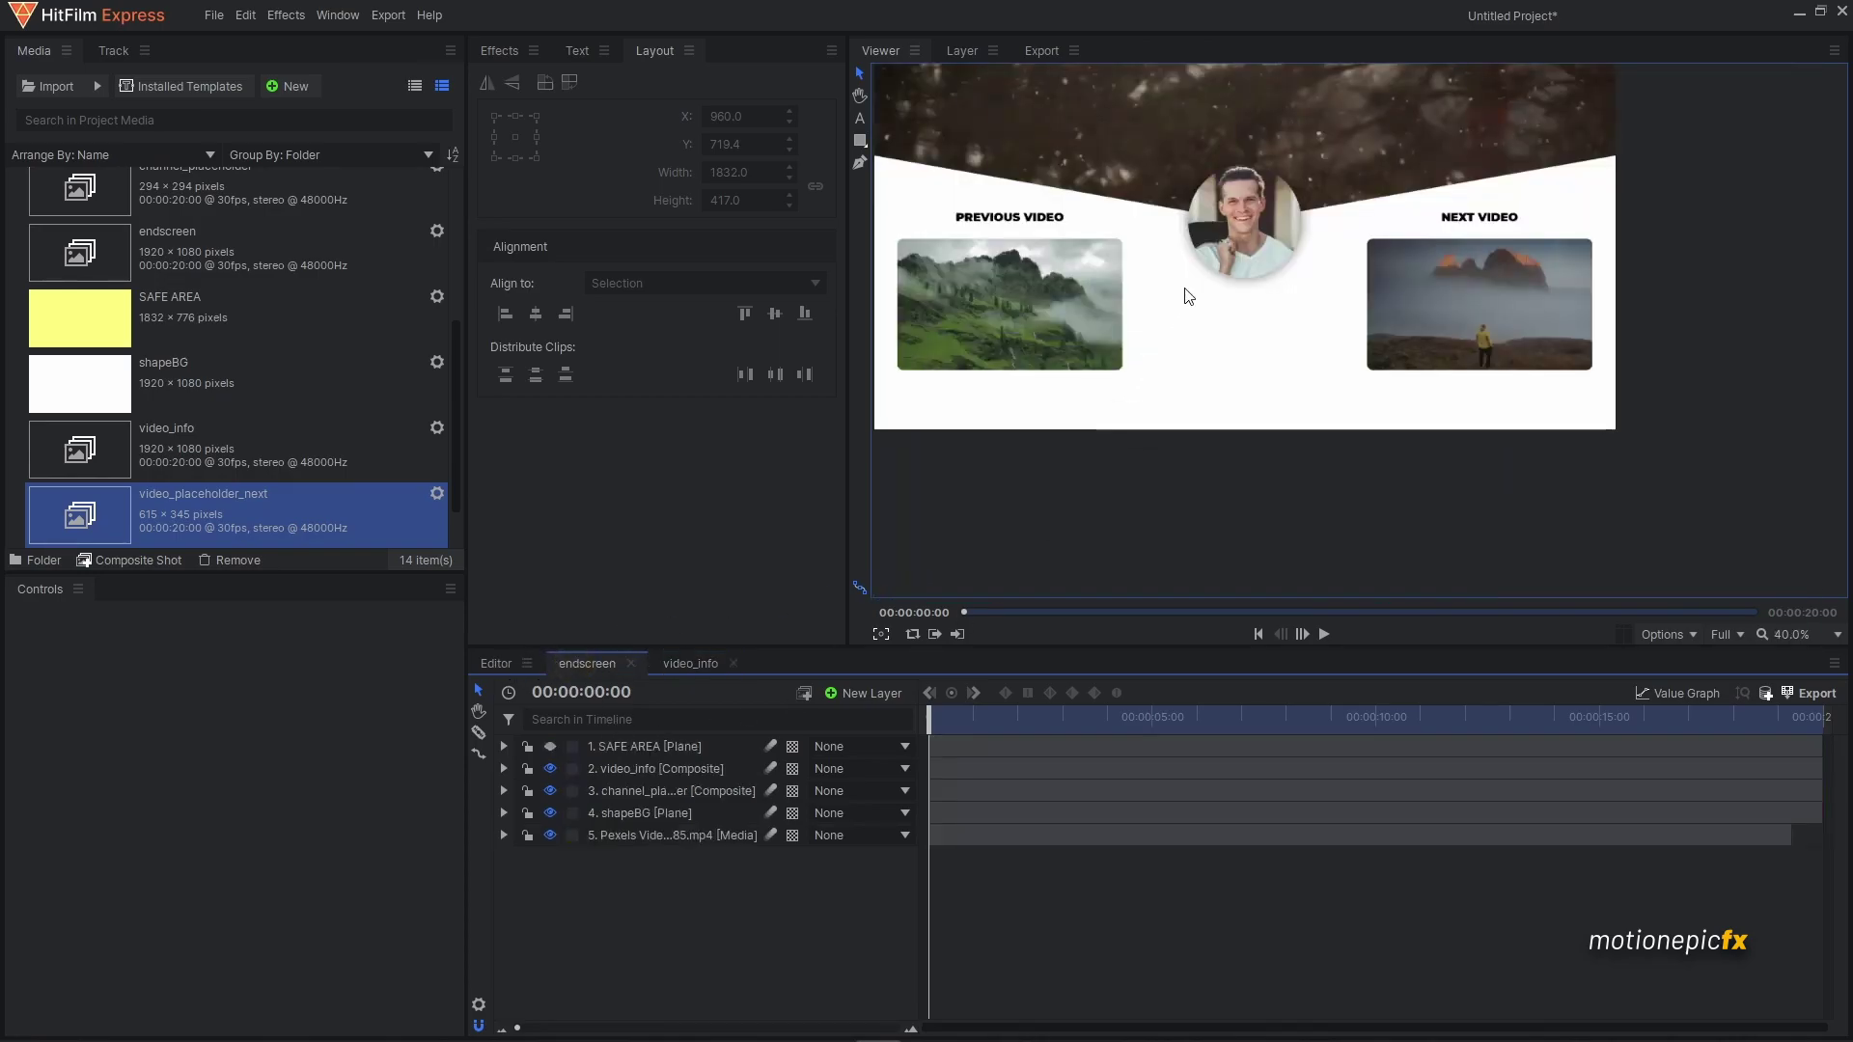
- Add the two-line text DON'T FORGET TO LIKE AND SUBSCRIBE below the circular channel picture
{"action": "scroll", "coordinate": [1113, 301], "scroll_direction": "down", "scroll_amount": 1}
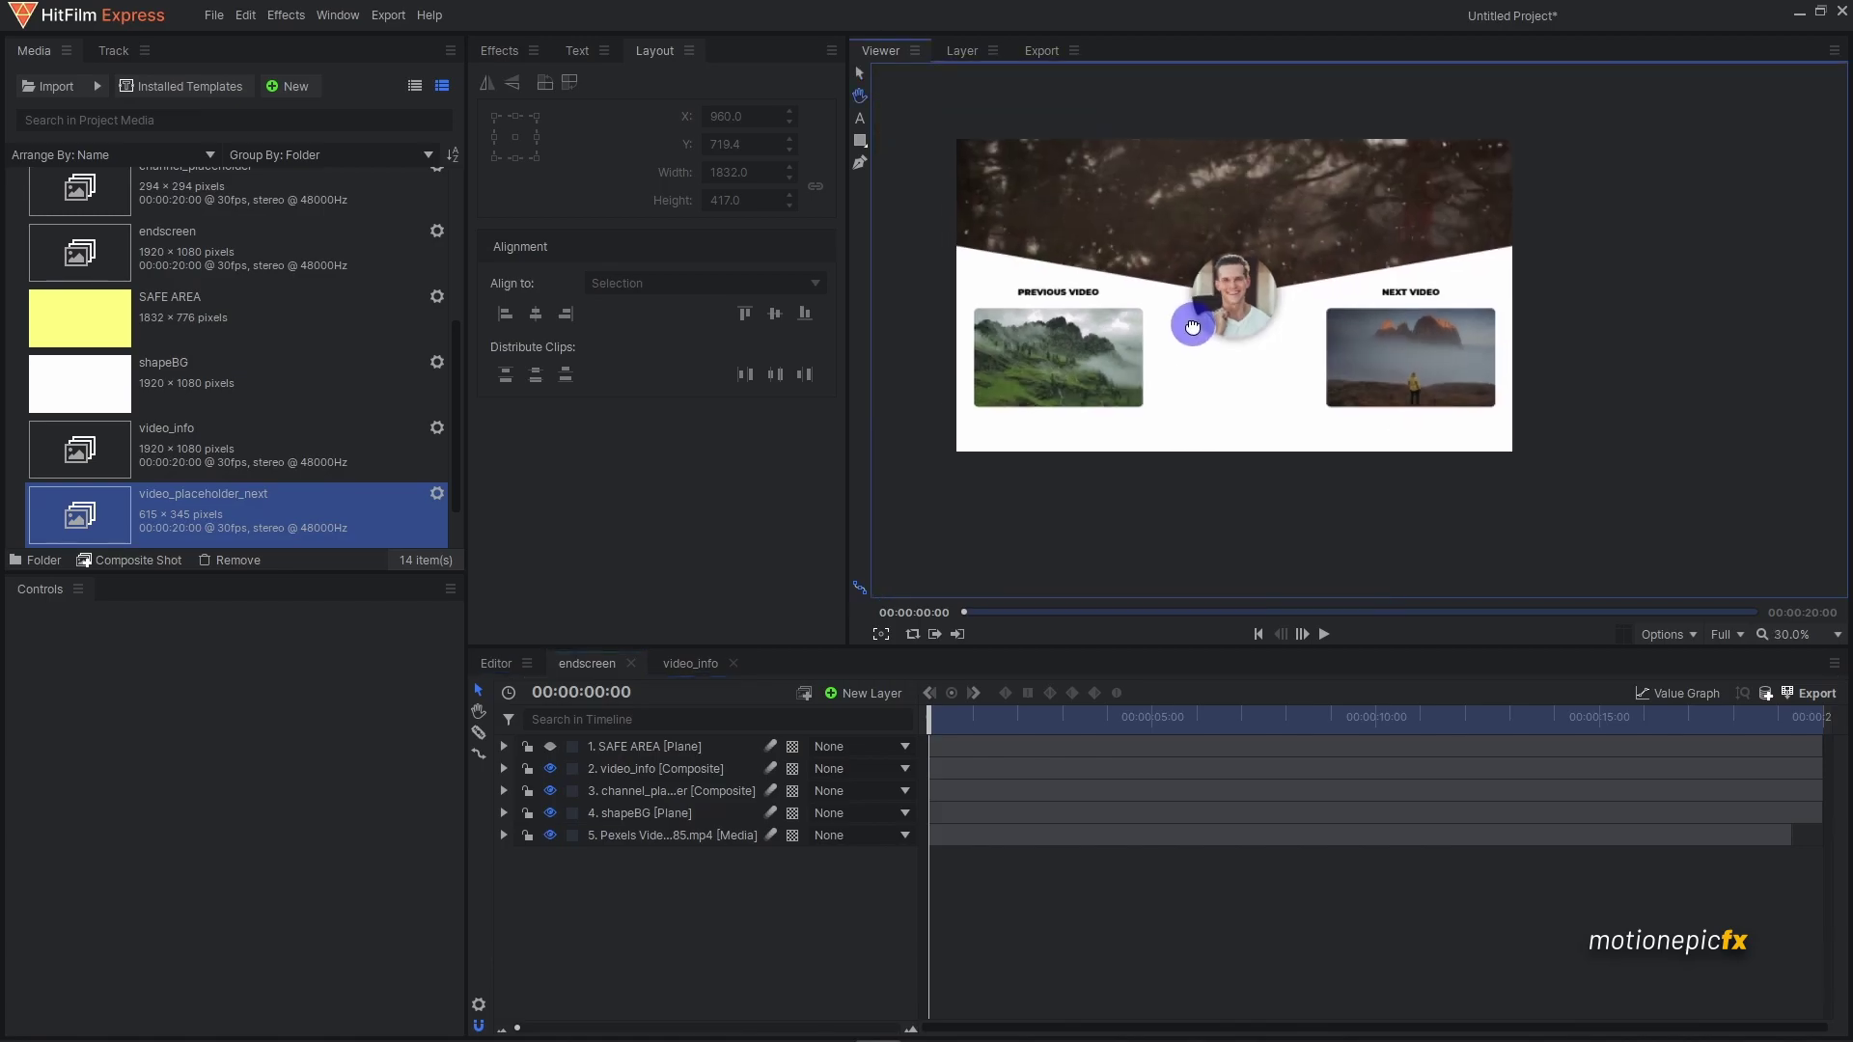
{"action": "scroll", "coordinate": [1207, 343], "scroll_direction": "up", "scroll_amount": 2}
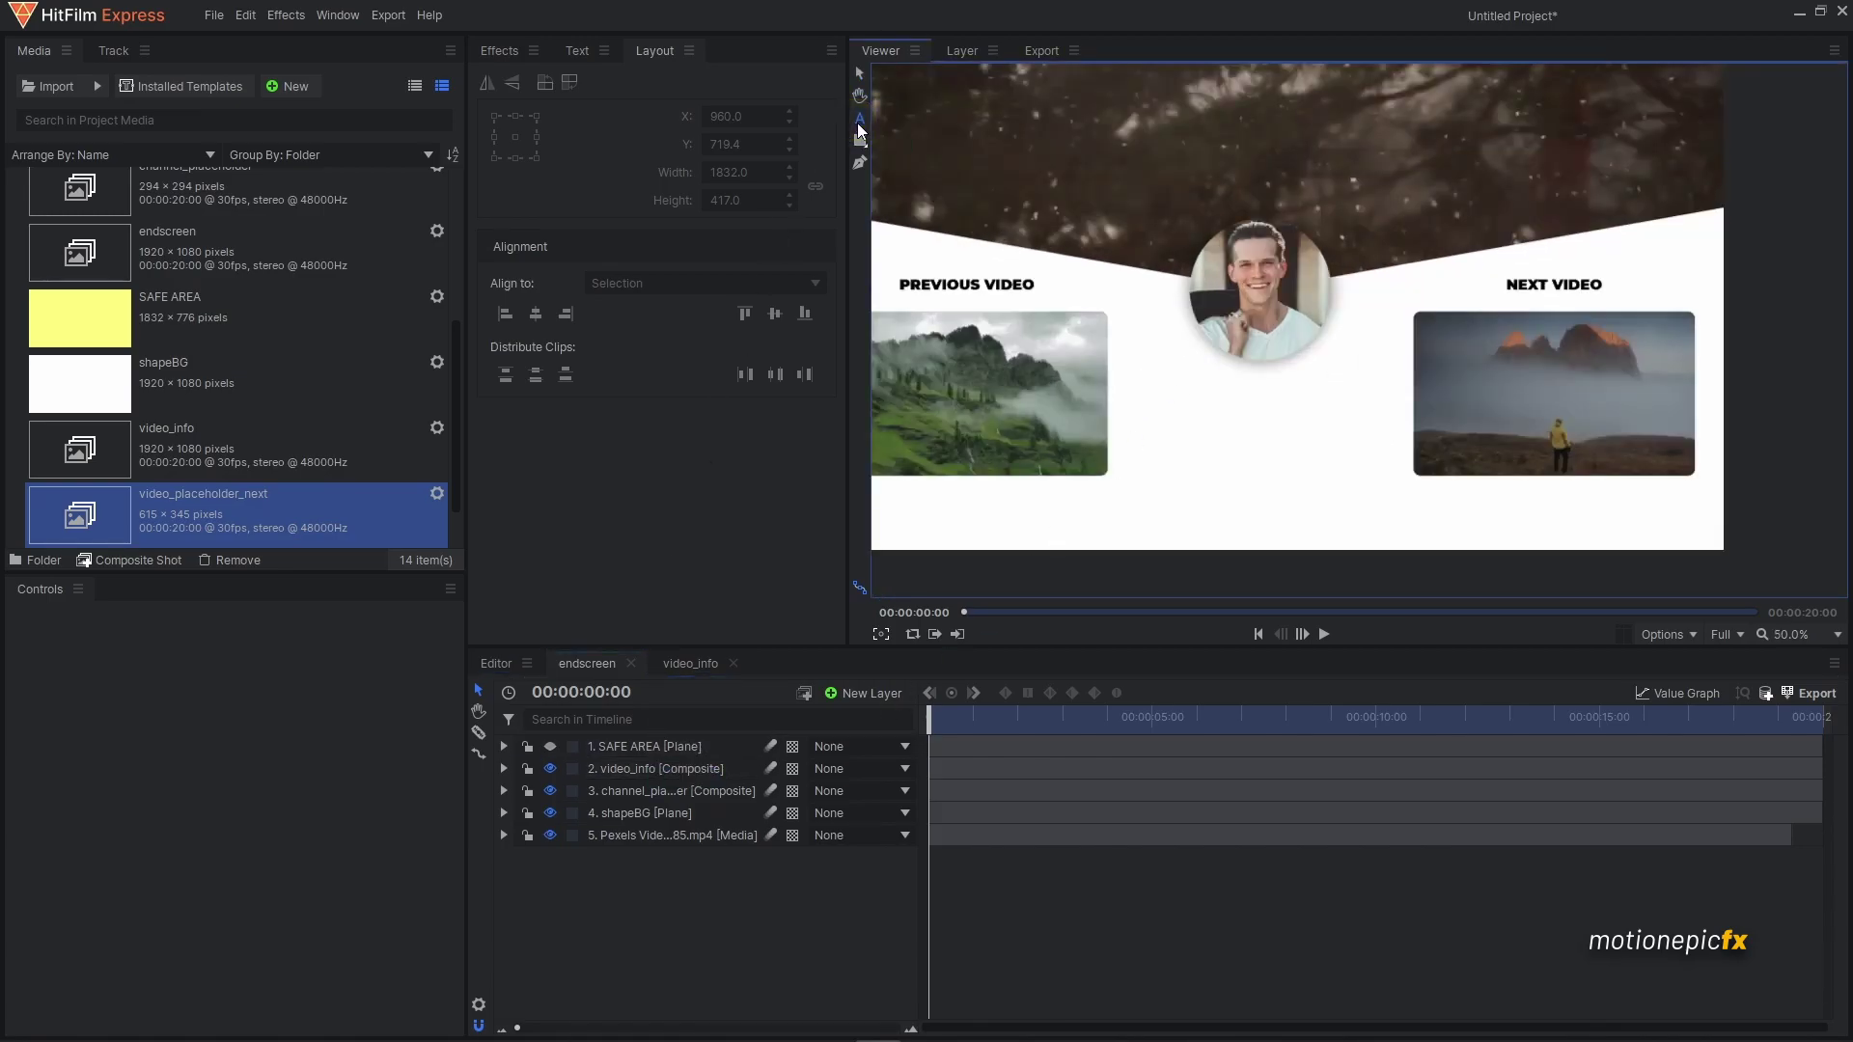
{"action": "left_click", "coordinate": [1186, 405]}
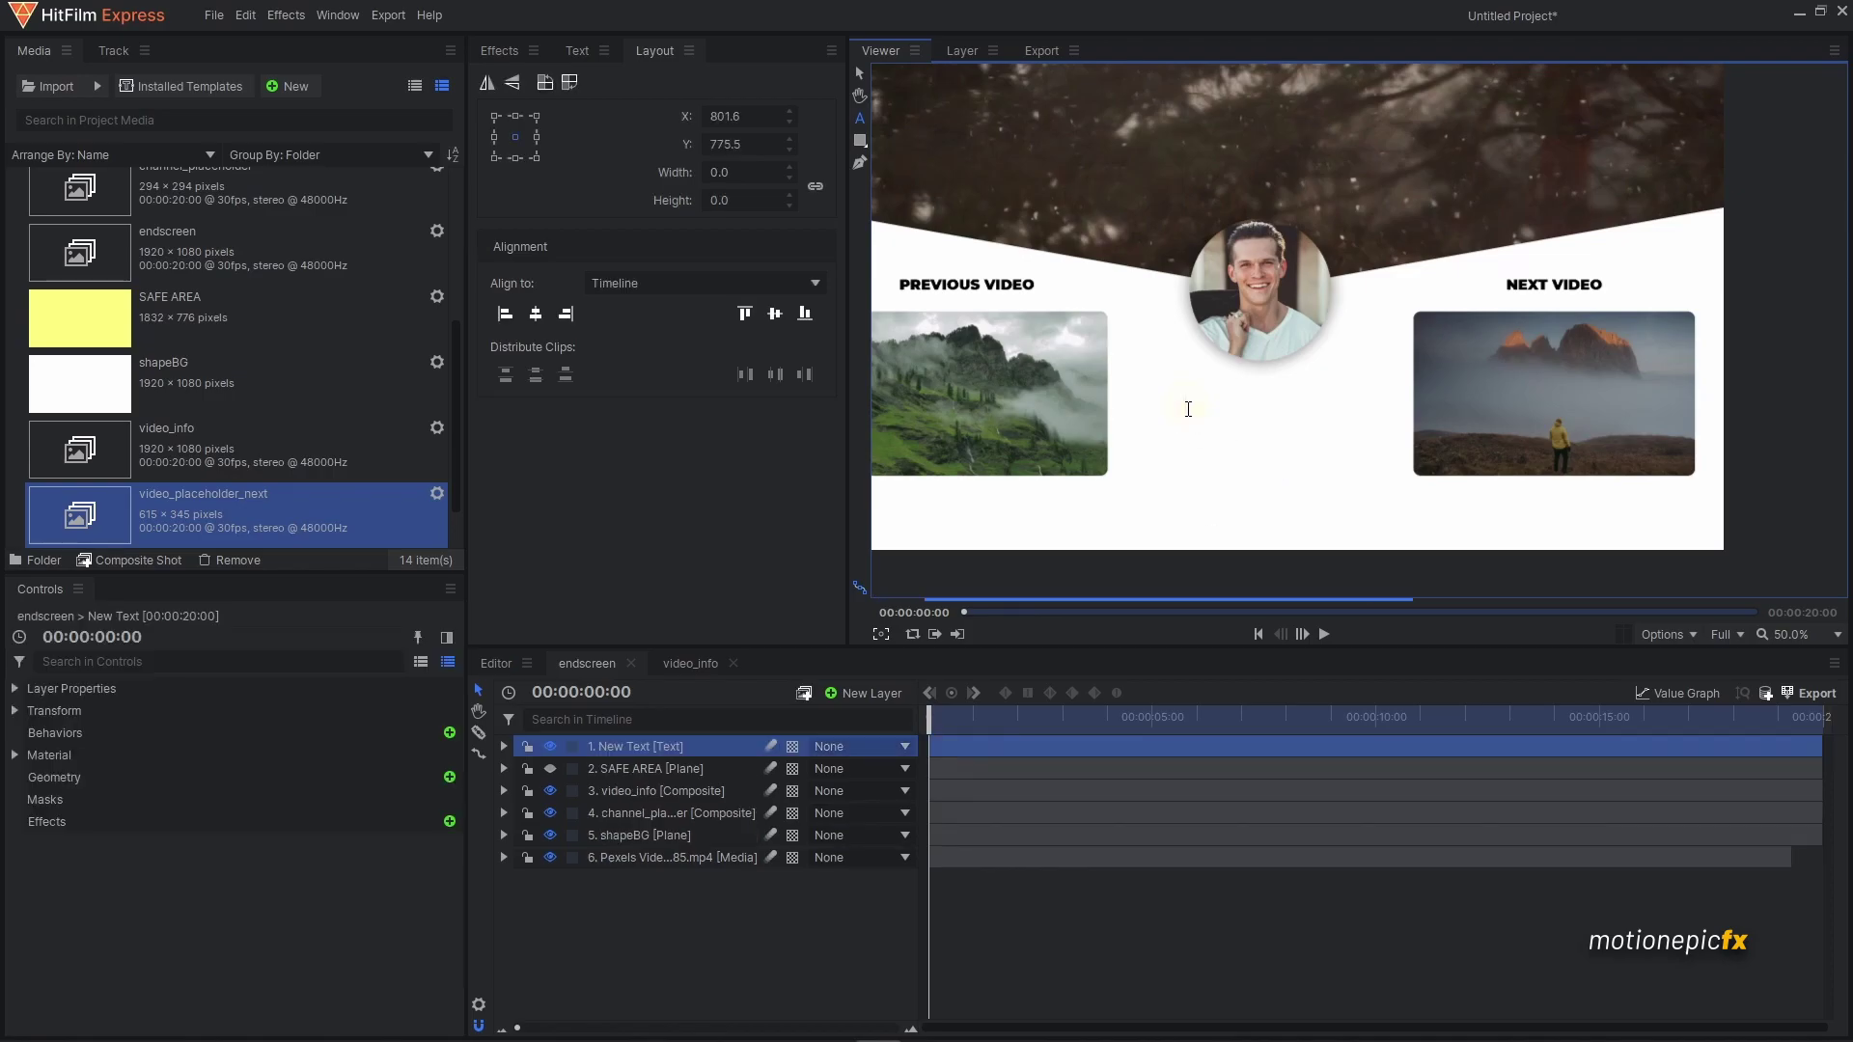
{"action": "type", "text": "DON"}
{"action": "key", "text": "BackSpace"}
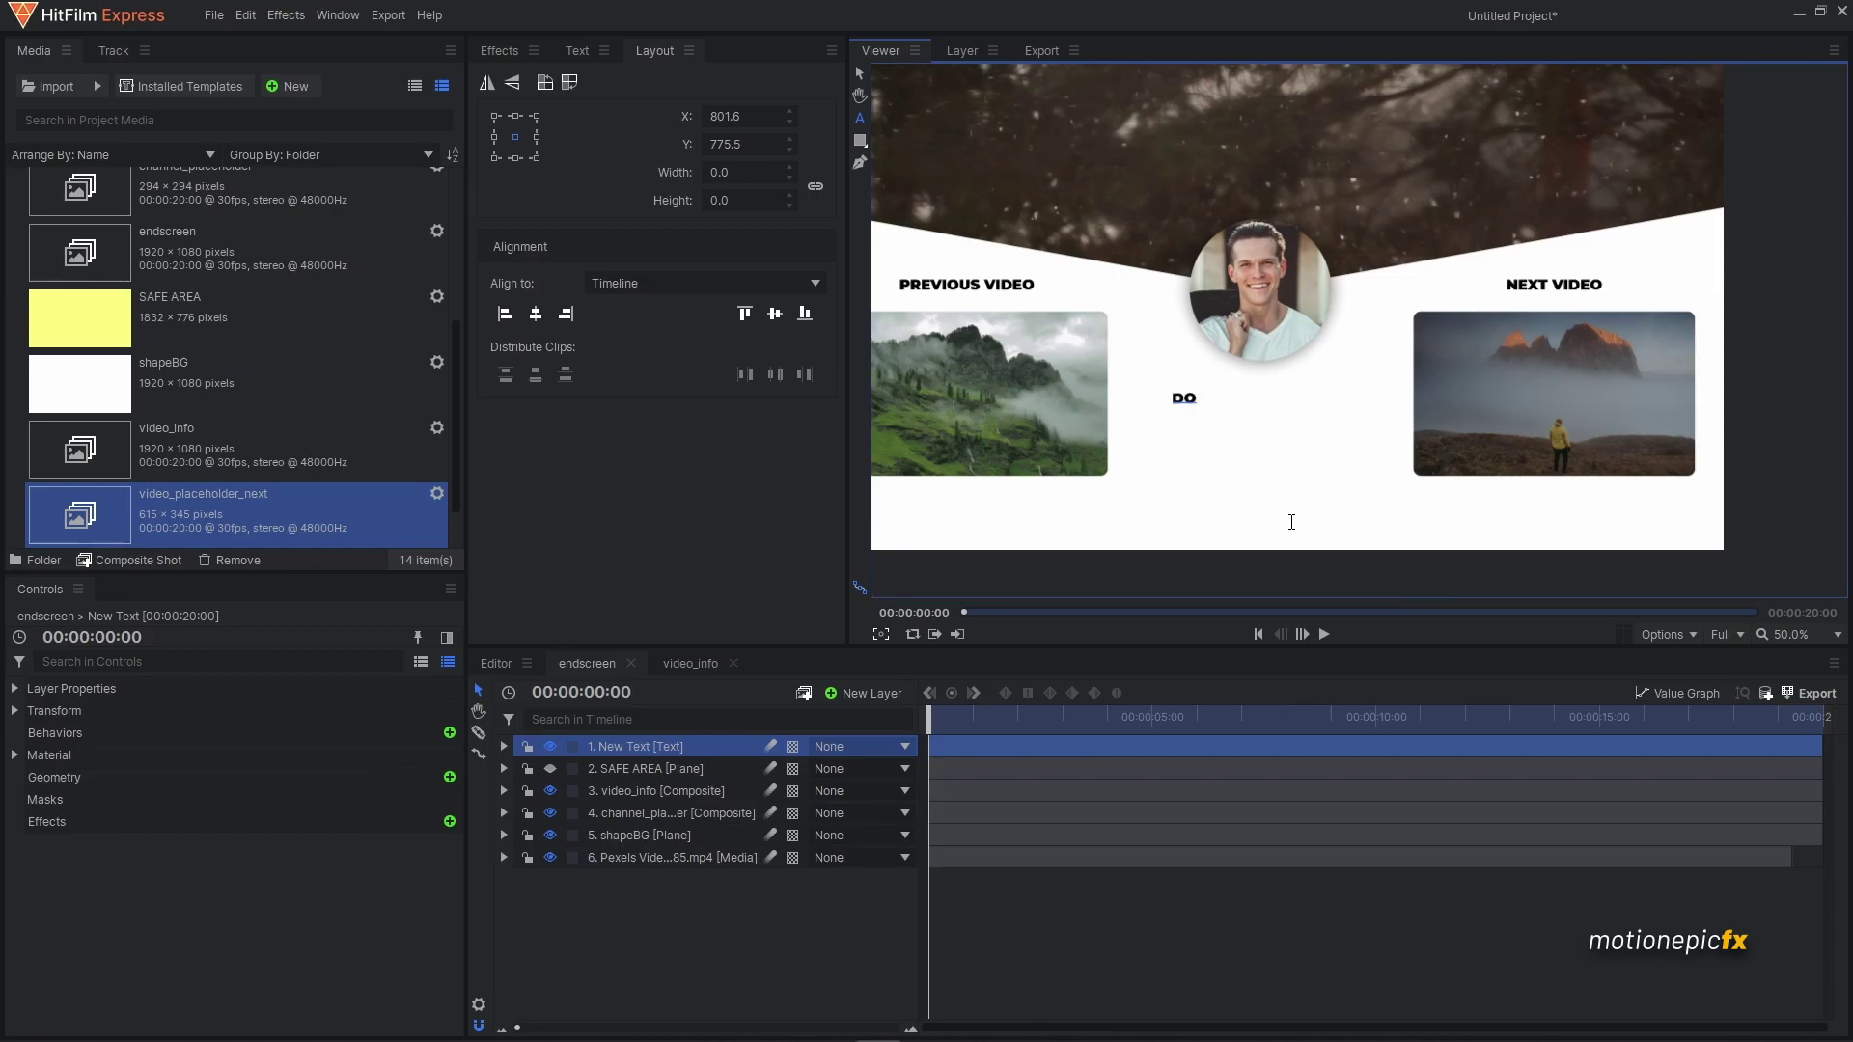
{"action": "key", "text": "ctrl+a"}
{"action": "type", "text": "DON'T FORGET TO LIKE AND SUBSCRIBE"}
{"action": "key", "text": "ctrl+a"}
{"action": "left_click", "coordinate": [859, 74]}
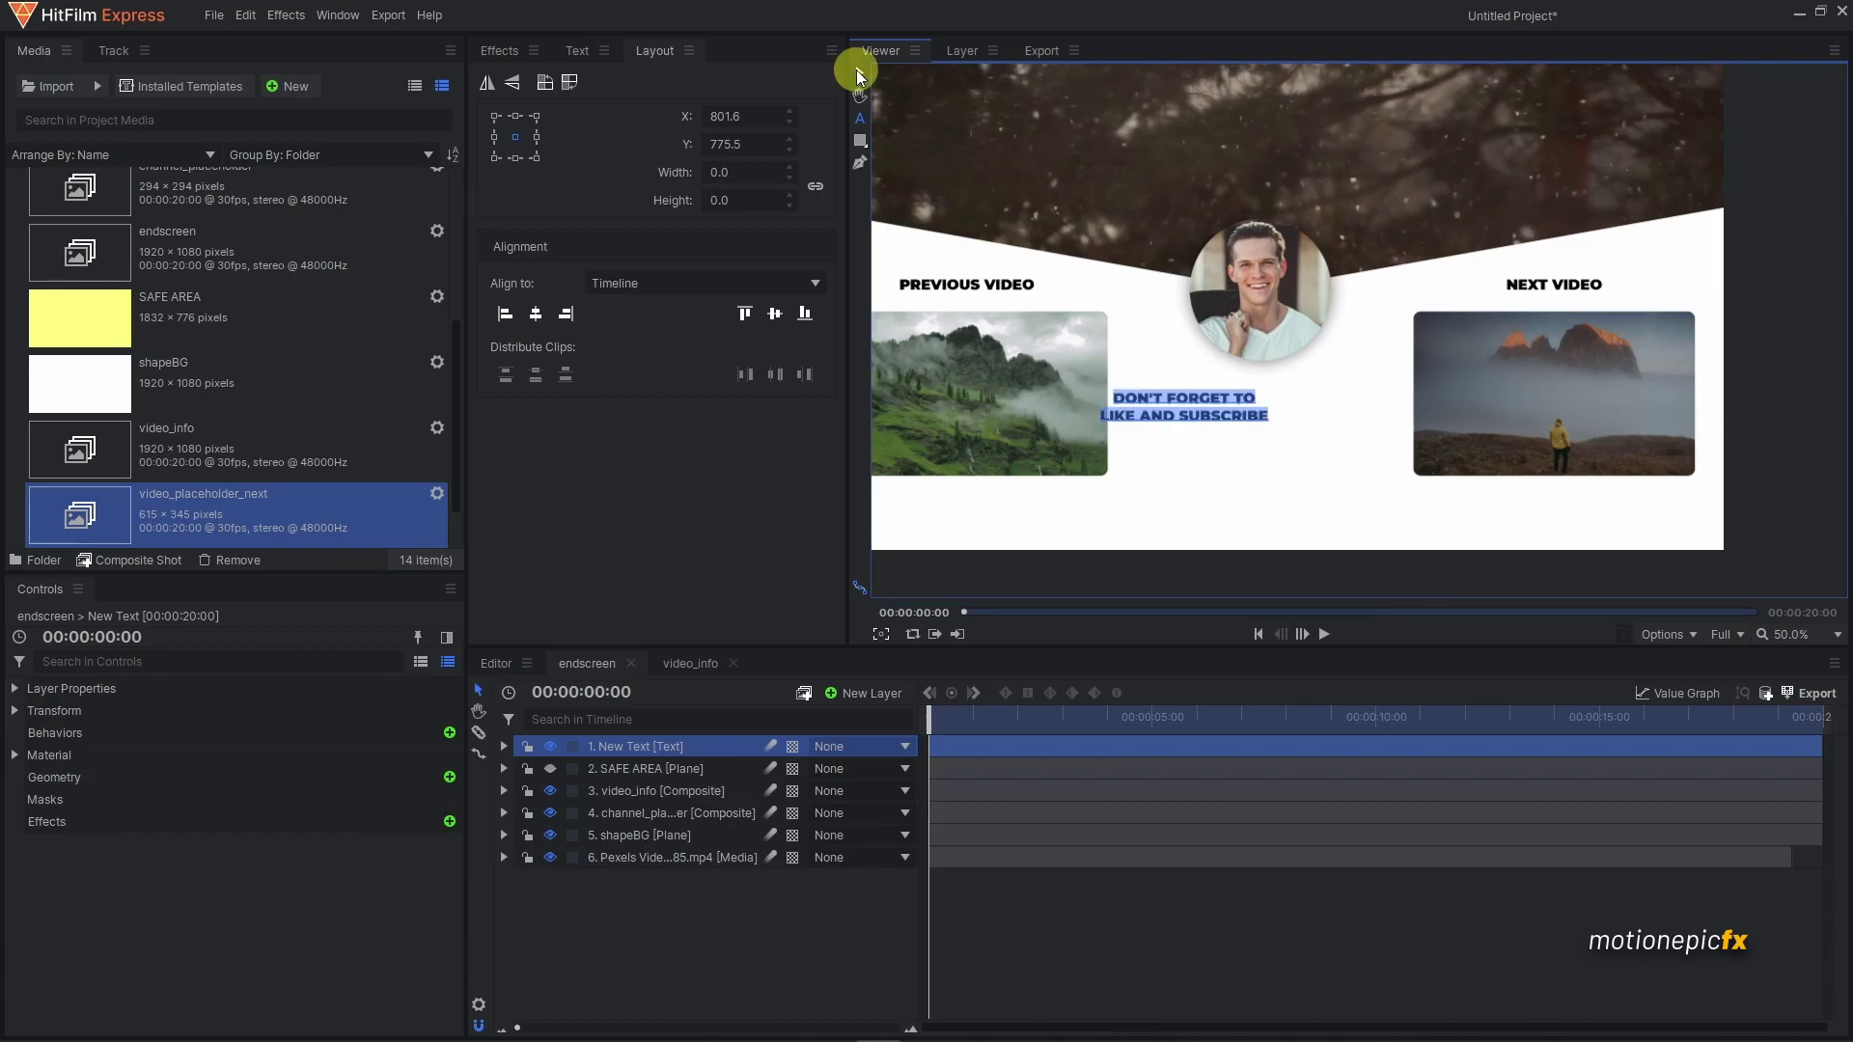
- Centre the like-and-subscribe text horizontally on the timeline at font size 40, and rename its layer as dont forget..
{"action": "left_click", "coordinate": [538, 318]}
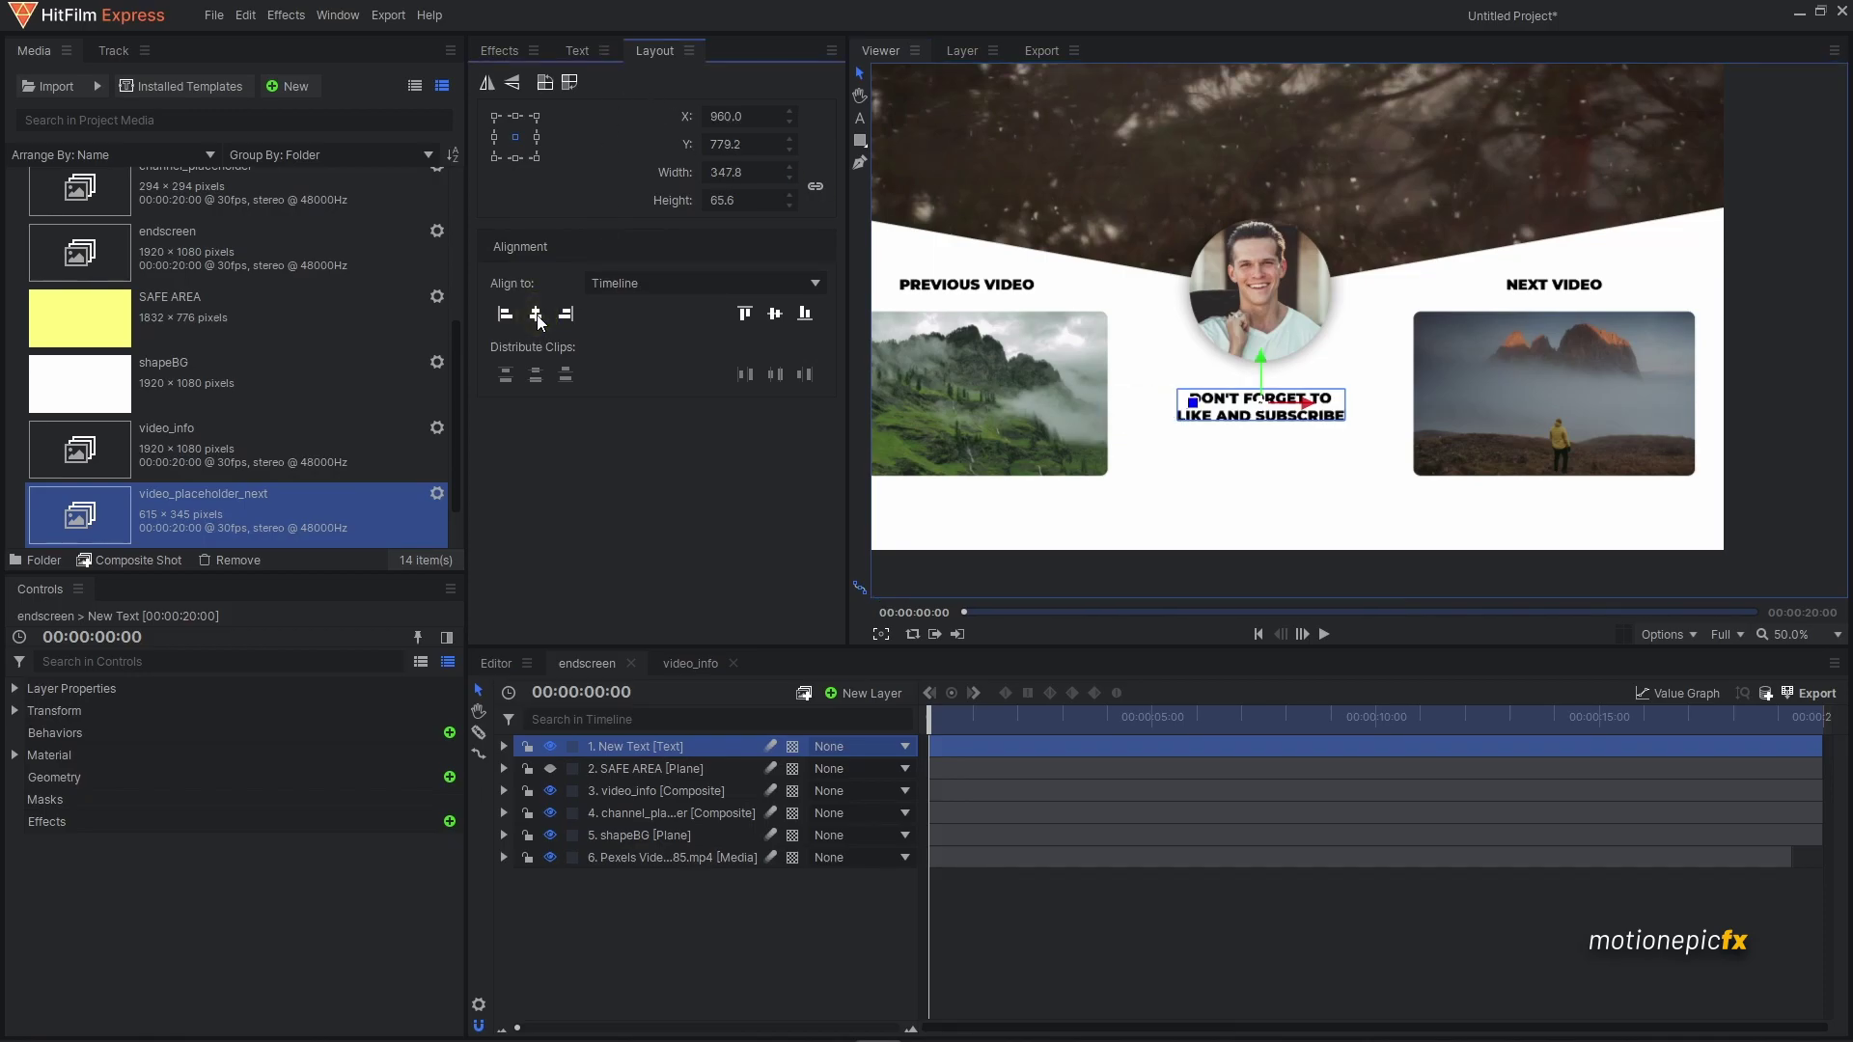
{"action": "left_click", "coordinate": [577, 50]}
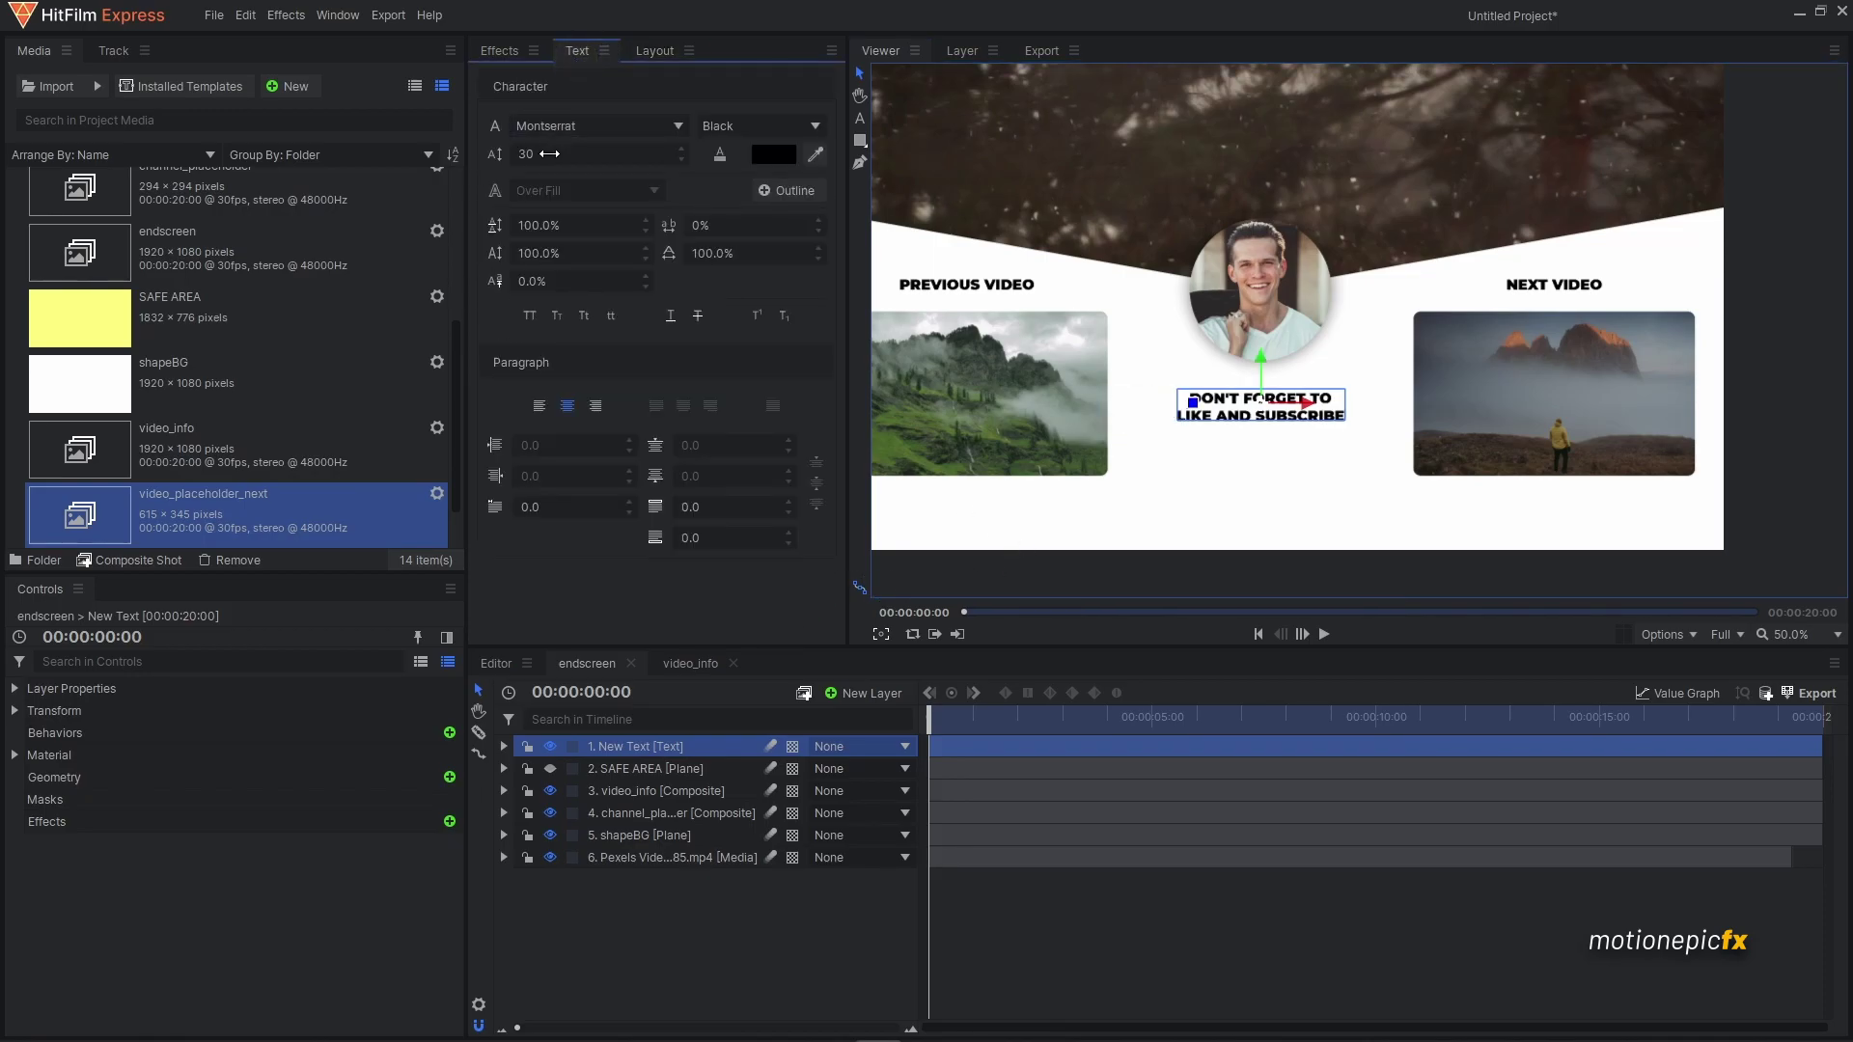
{"action": "double_click", "coordinate": [551, 154]}
{"action": "key", "text": "Return"}
- Duplicate the dont forget... text layer, placing the copy over the upper part of the background video in white
{"action": "key", "text": "ctrl+d"}
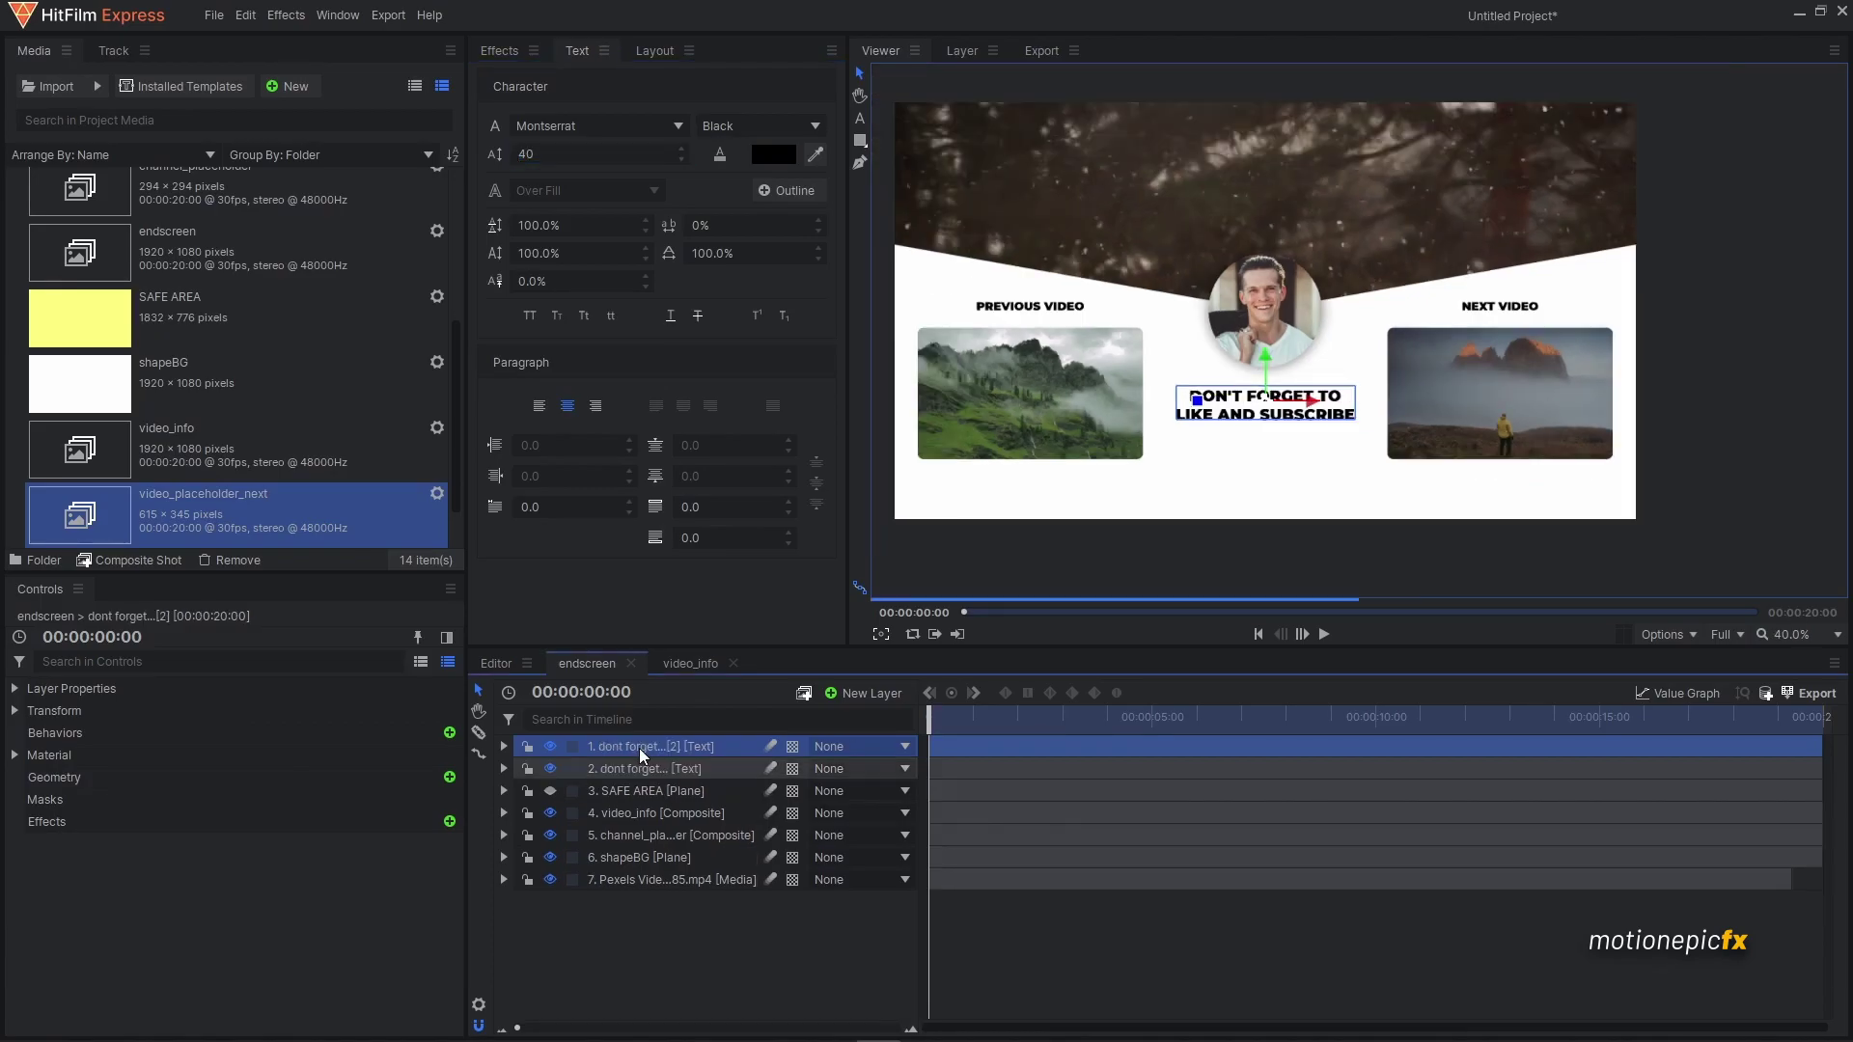
{"action": "left_click_drag", "start_coordinate": [1277, 361], "coordinate": [1249, 118]}
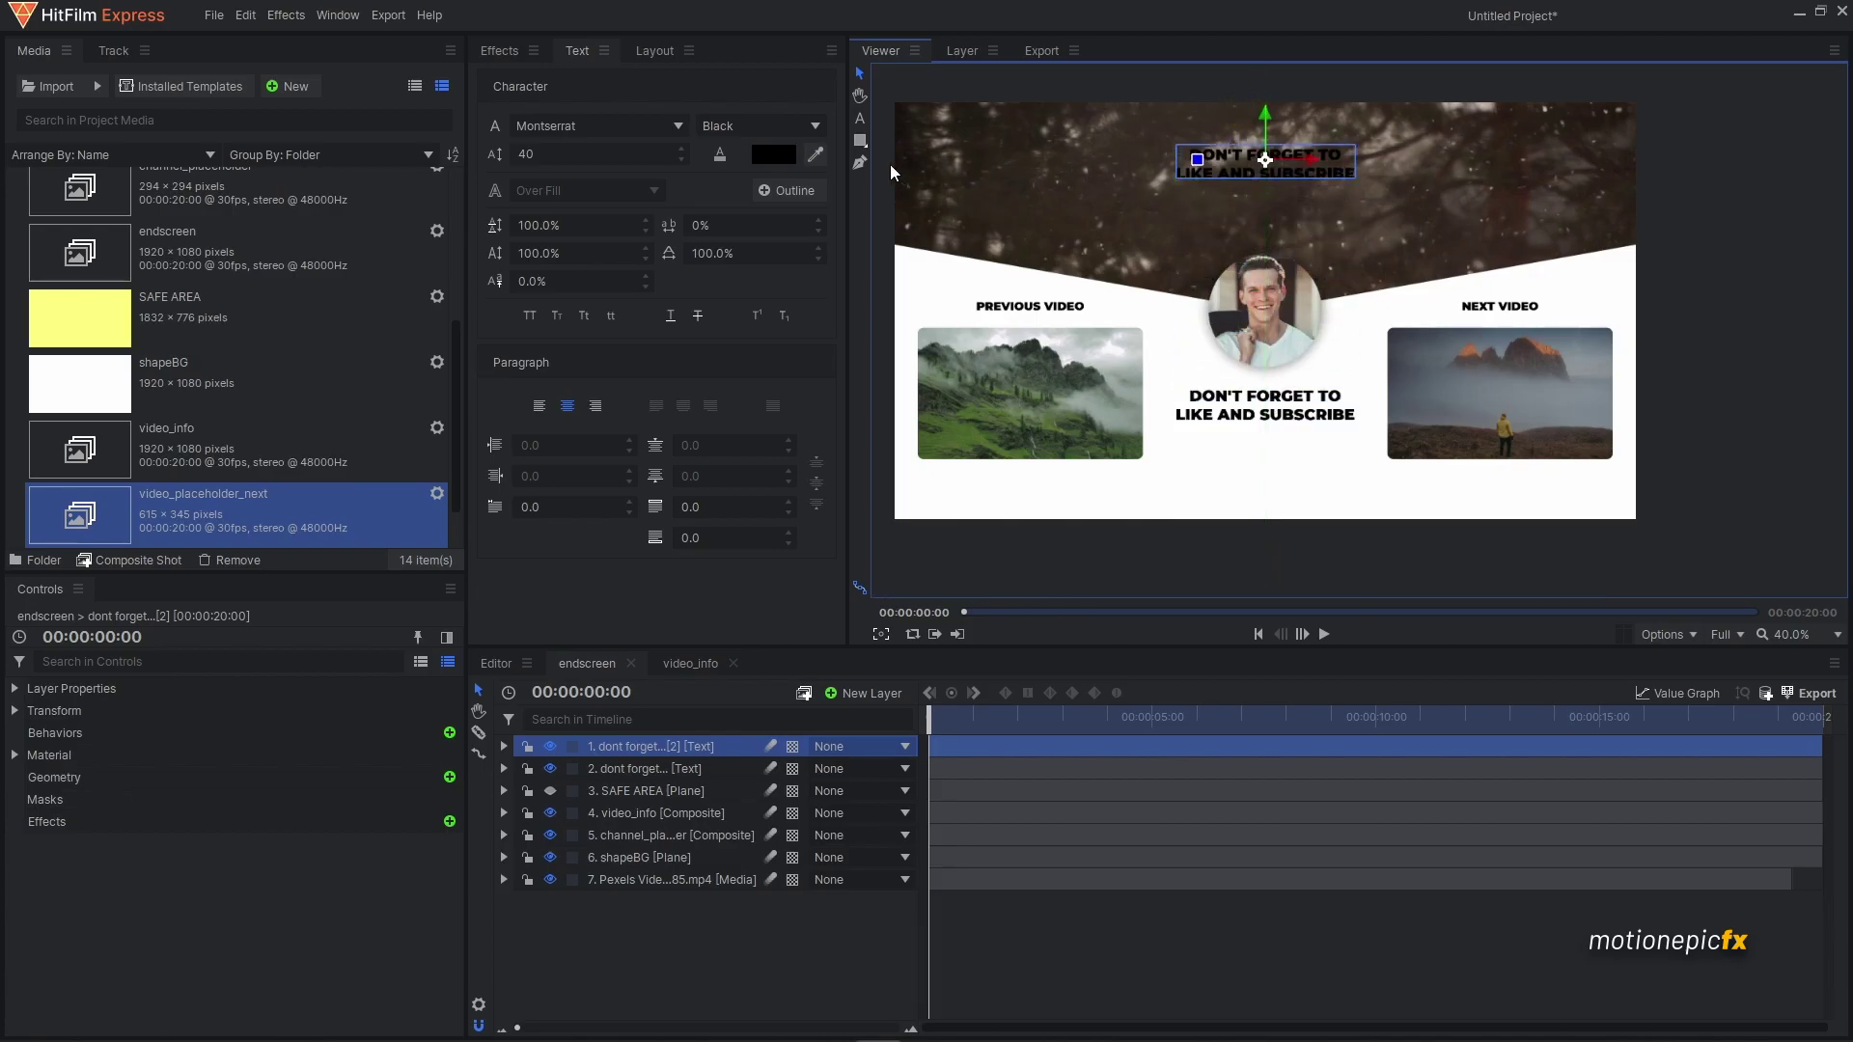
{"action": "left_click", "coordinate": [773, 155]}
{"action": "left_click", "coordinate": [857, 450]}
{"action": "key", "text": "Return"}
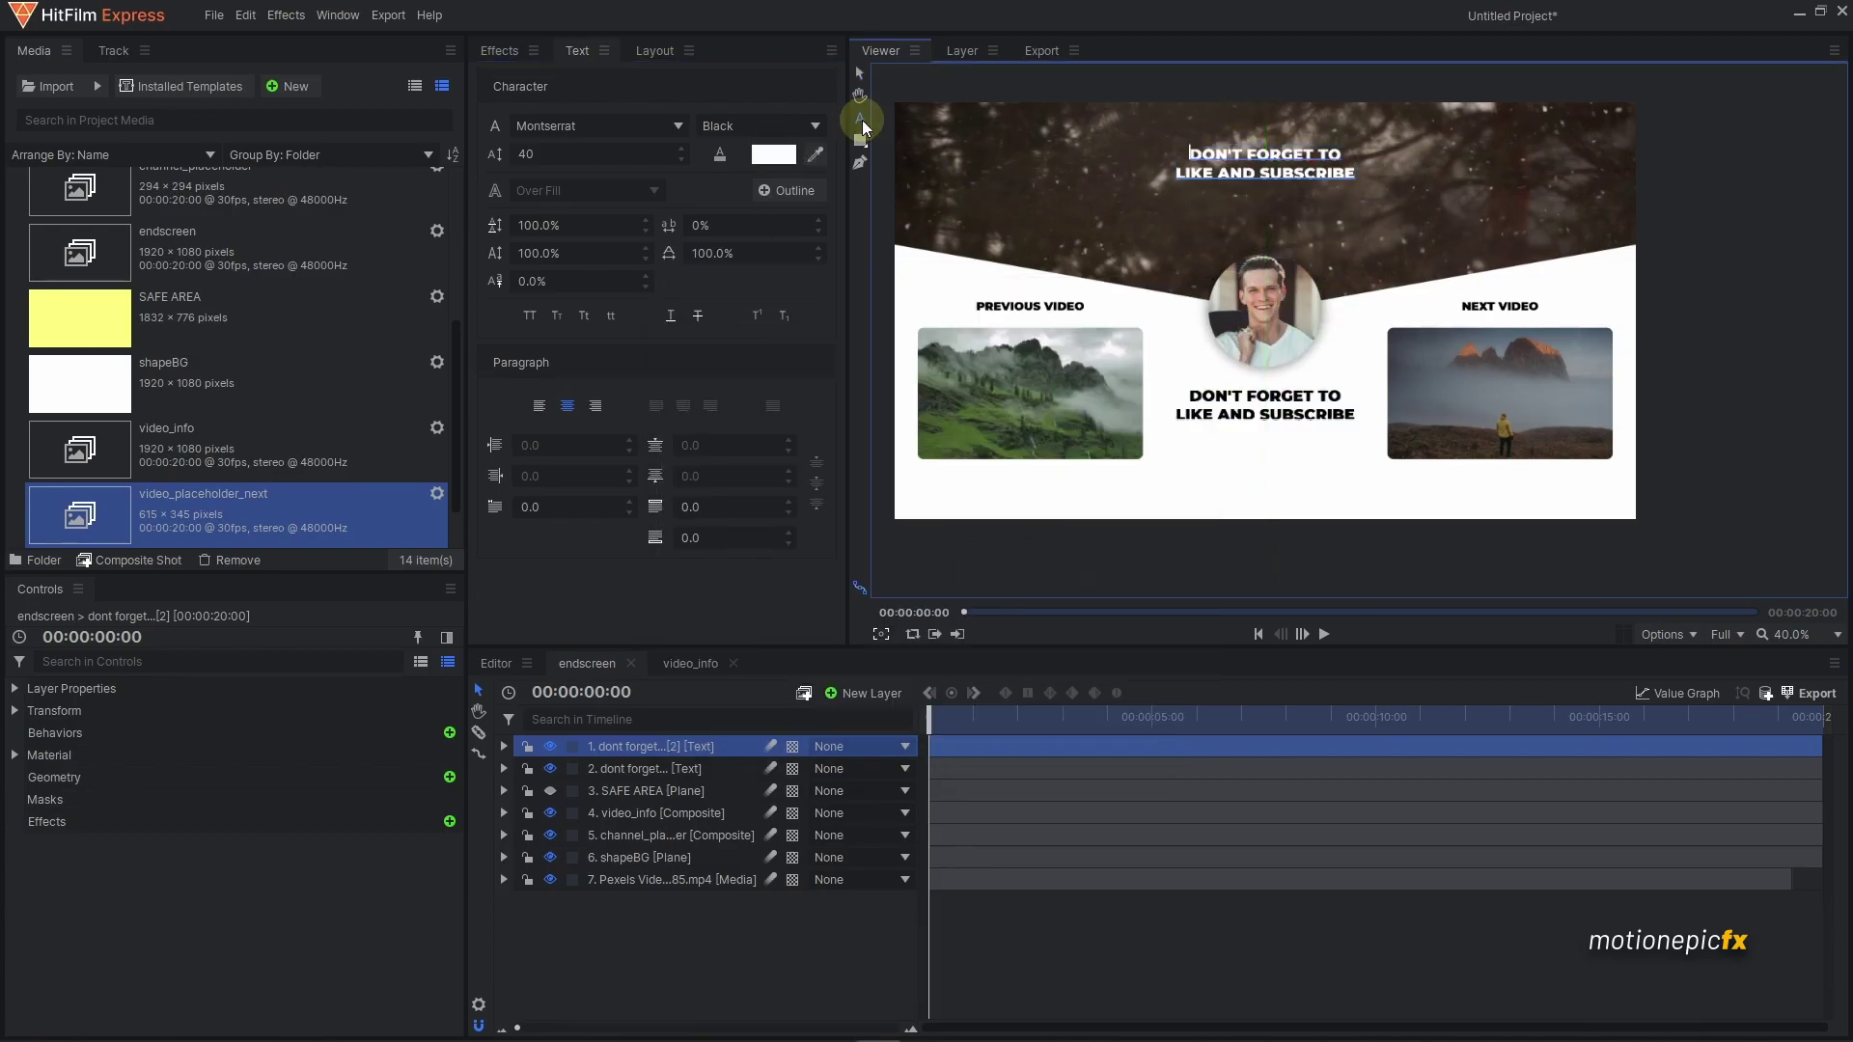
- Change the copied text to THANKS FOR WATCHING at font size 50 and rename its layer as thanks for watching
{"action": "left_click", "coordinate": [860, 119]}
{"action": "type", "text": "THANK"}
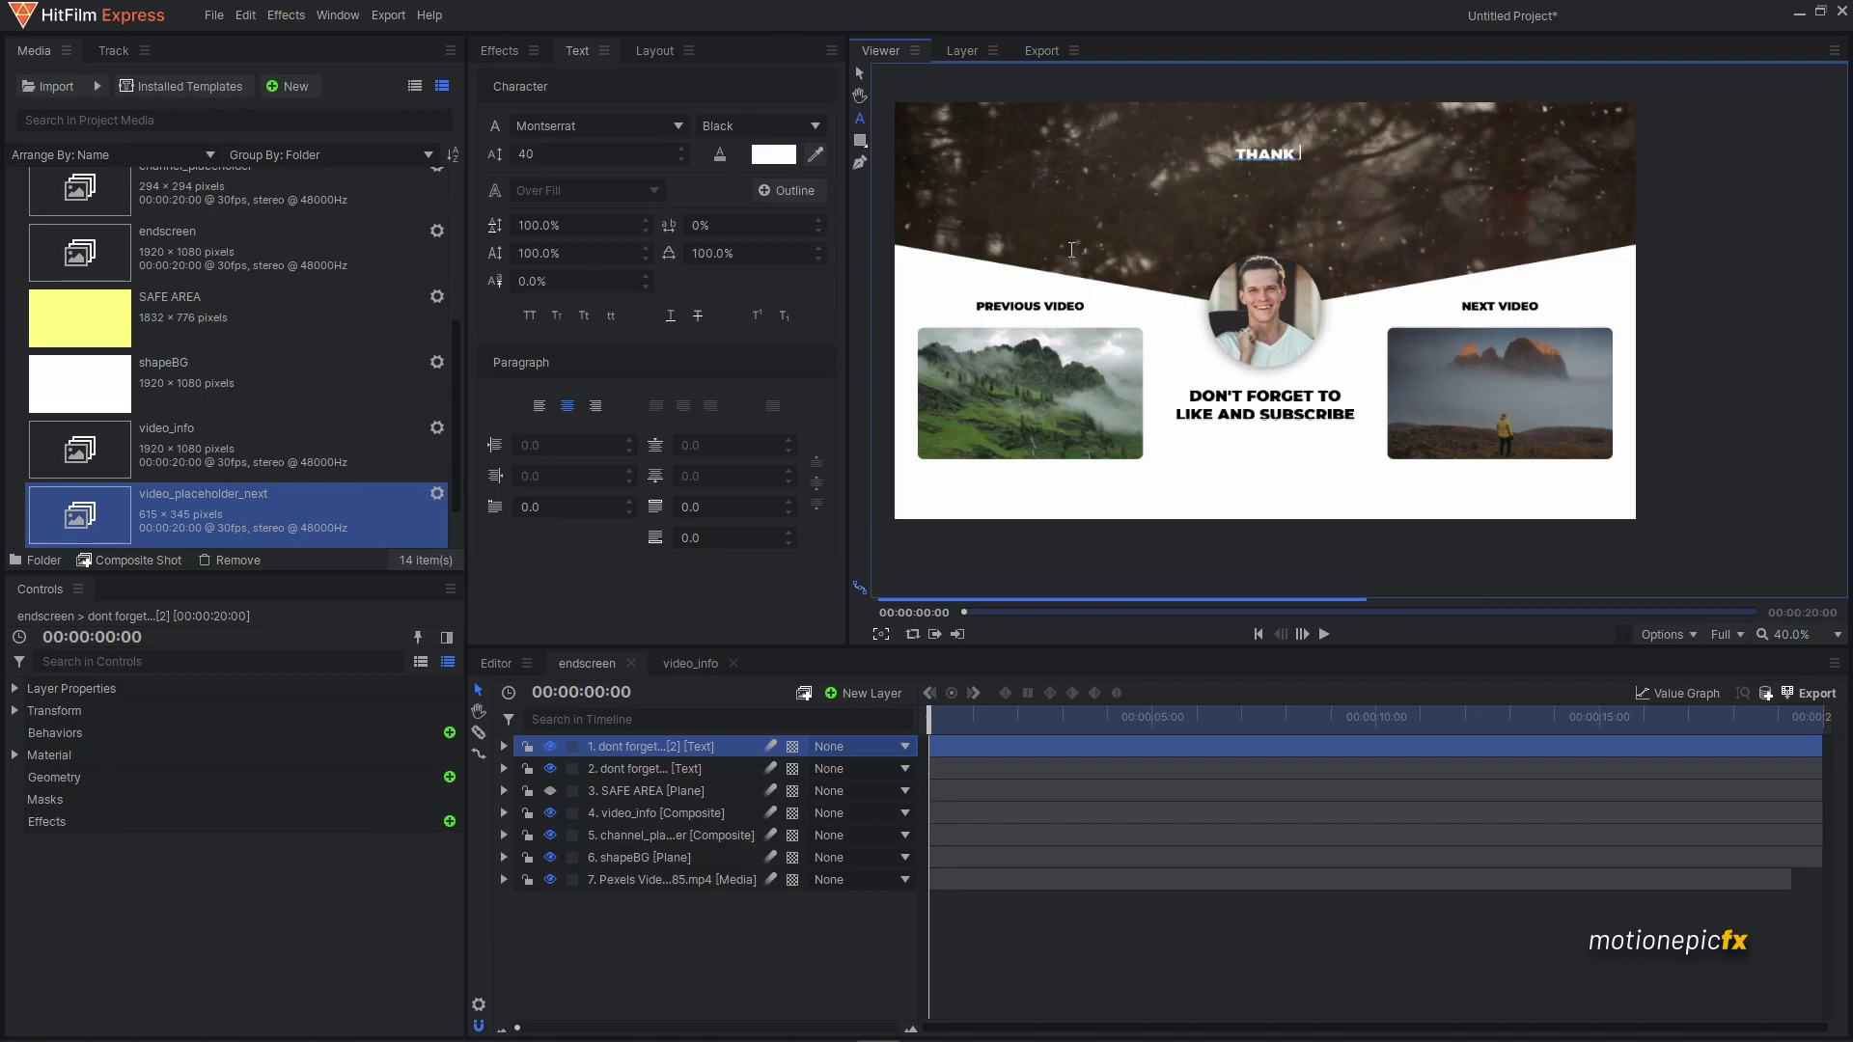
{"action": "type", "text": "S FR WATCHING"}
{"action": "key", "text": "ctrl+a"}
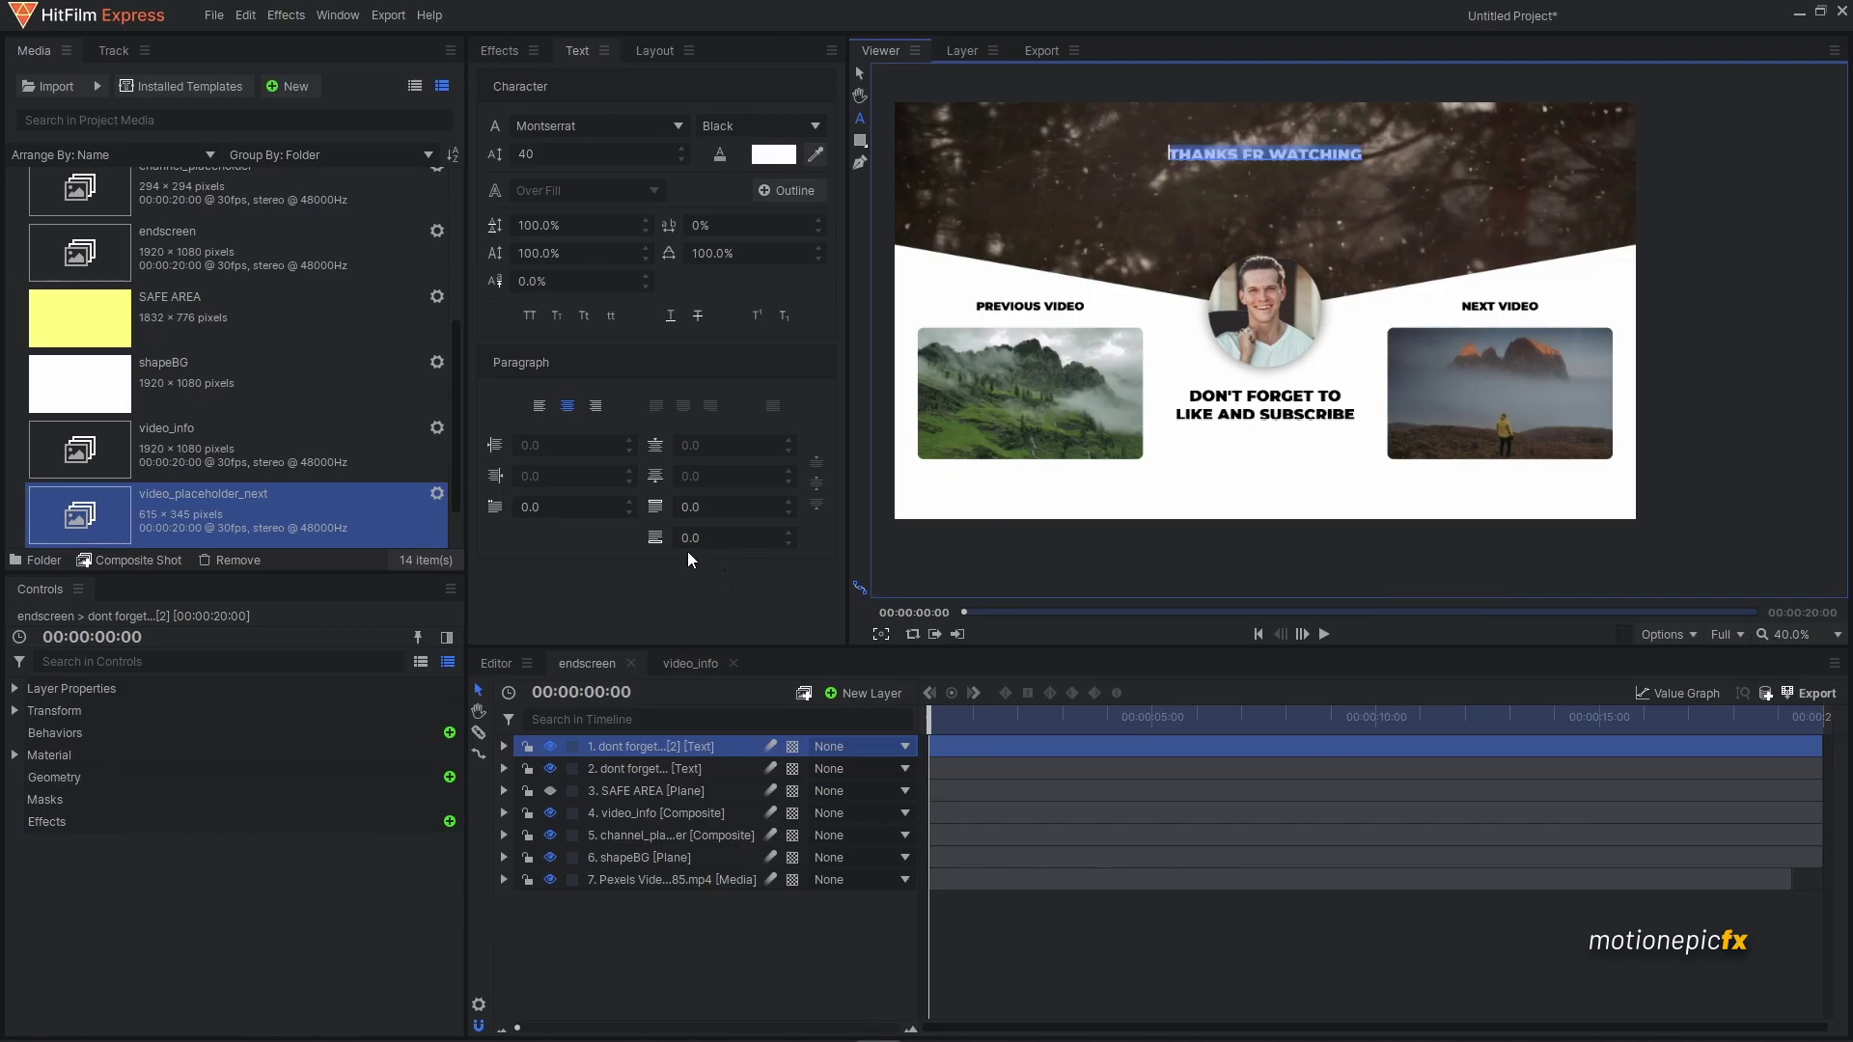
{"action": "left_click", "coordinate": [530, 152]}
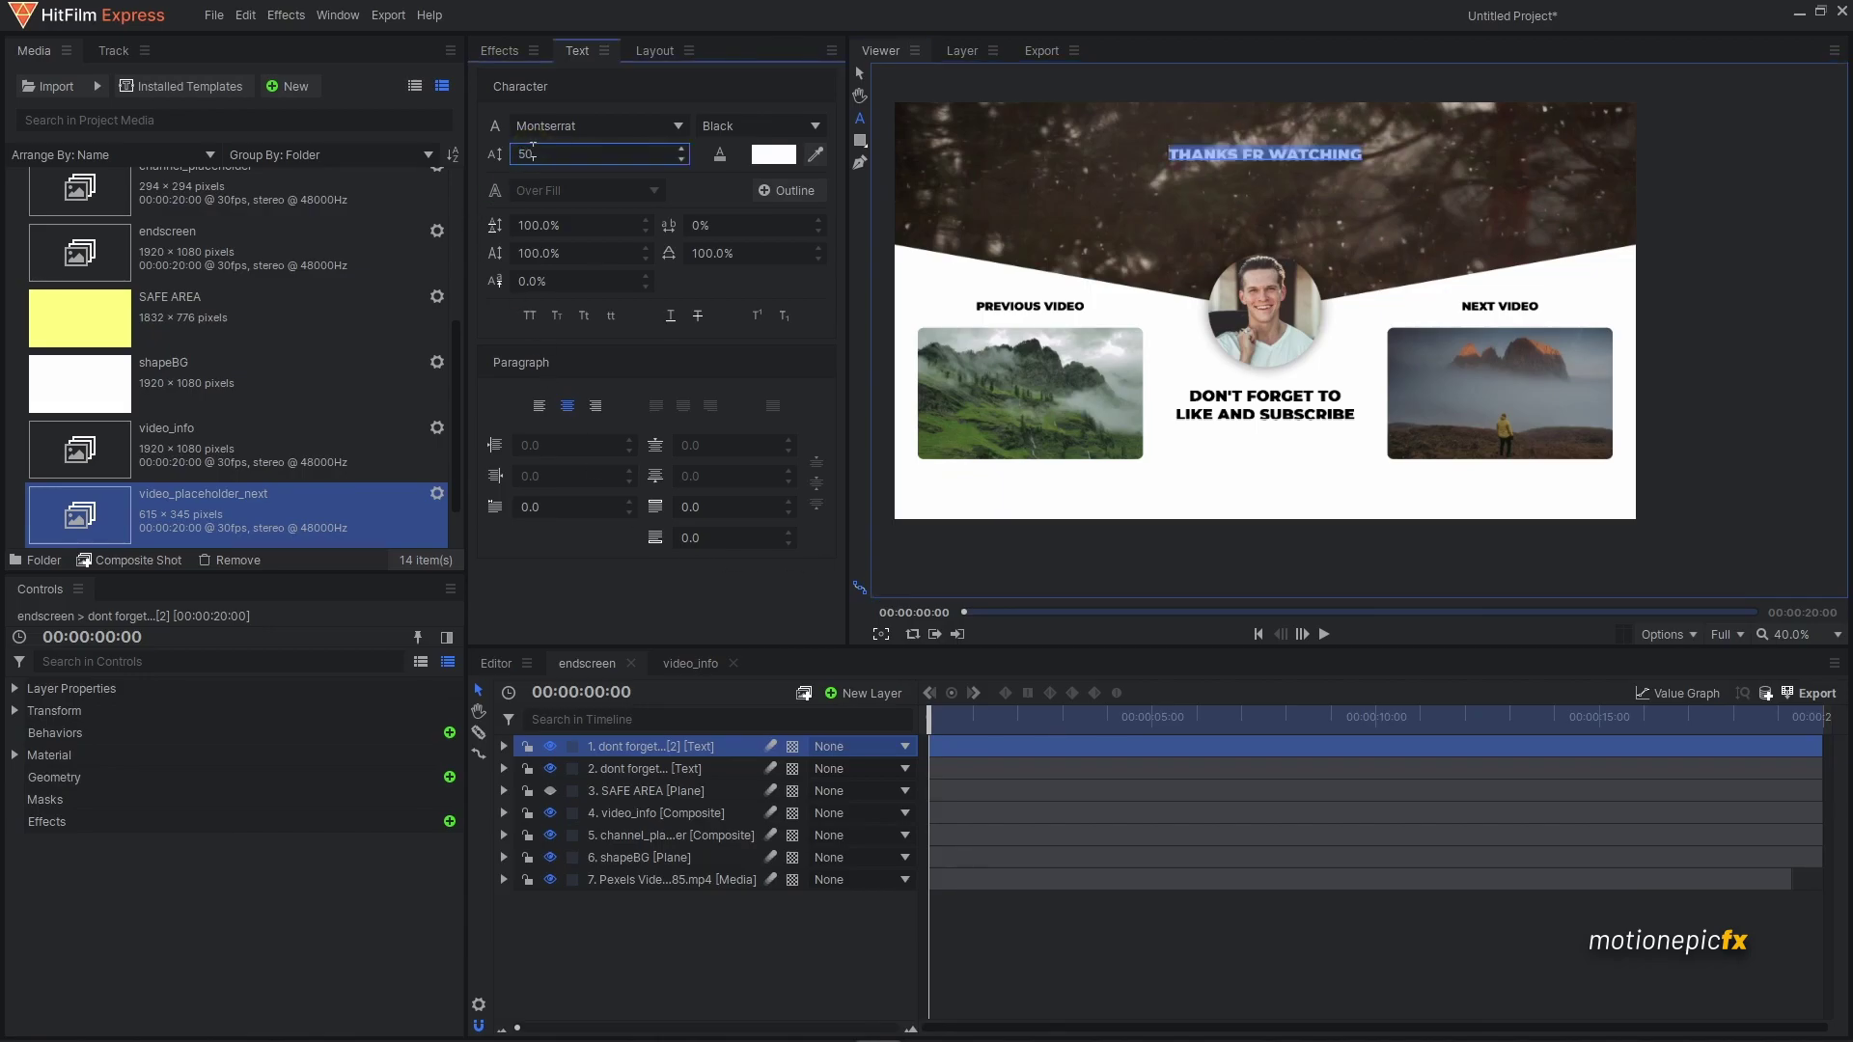
{"action": "key", "text": "Return"}
{"action": "left_click", "coordinate": [650, 928]}
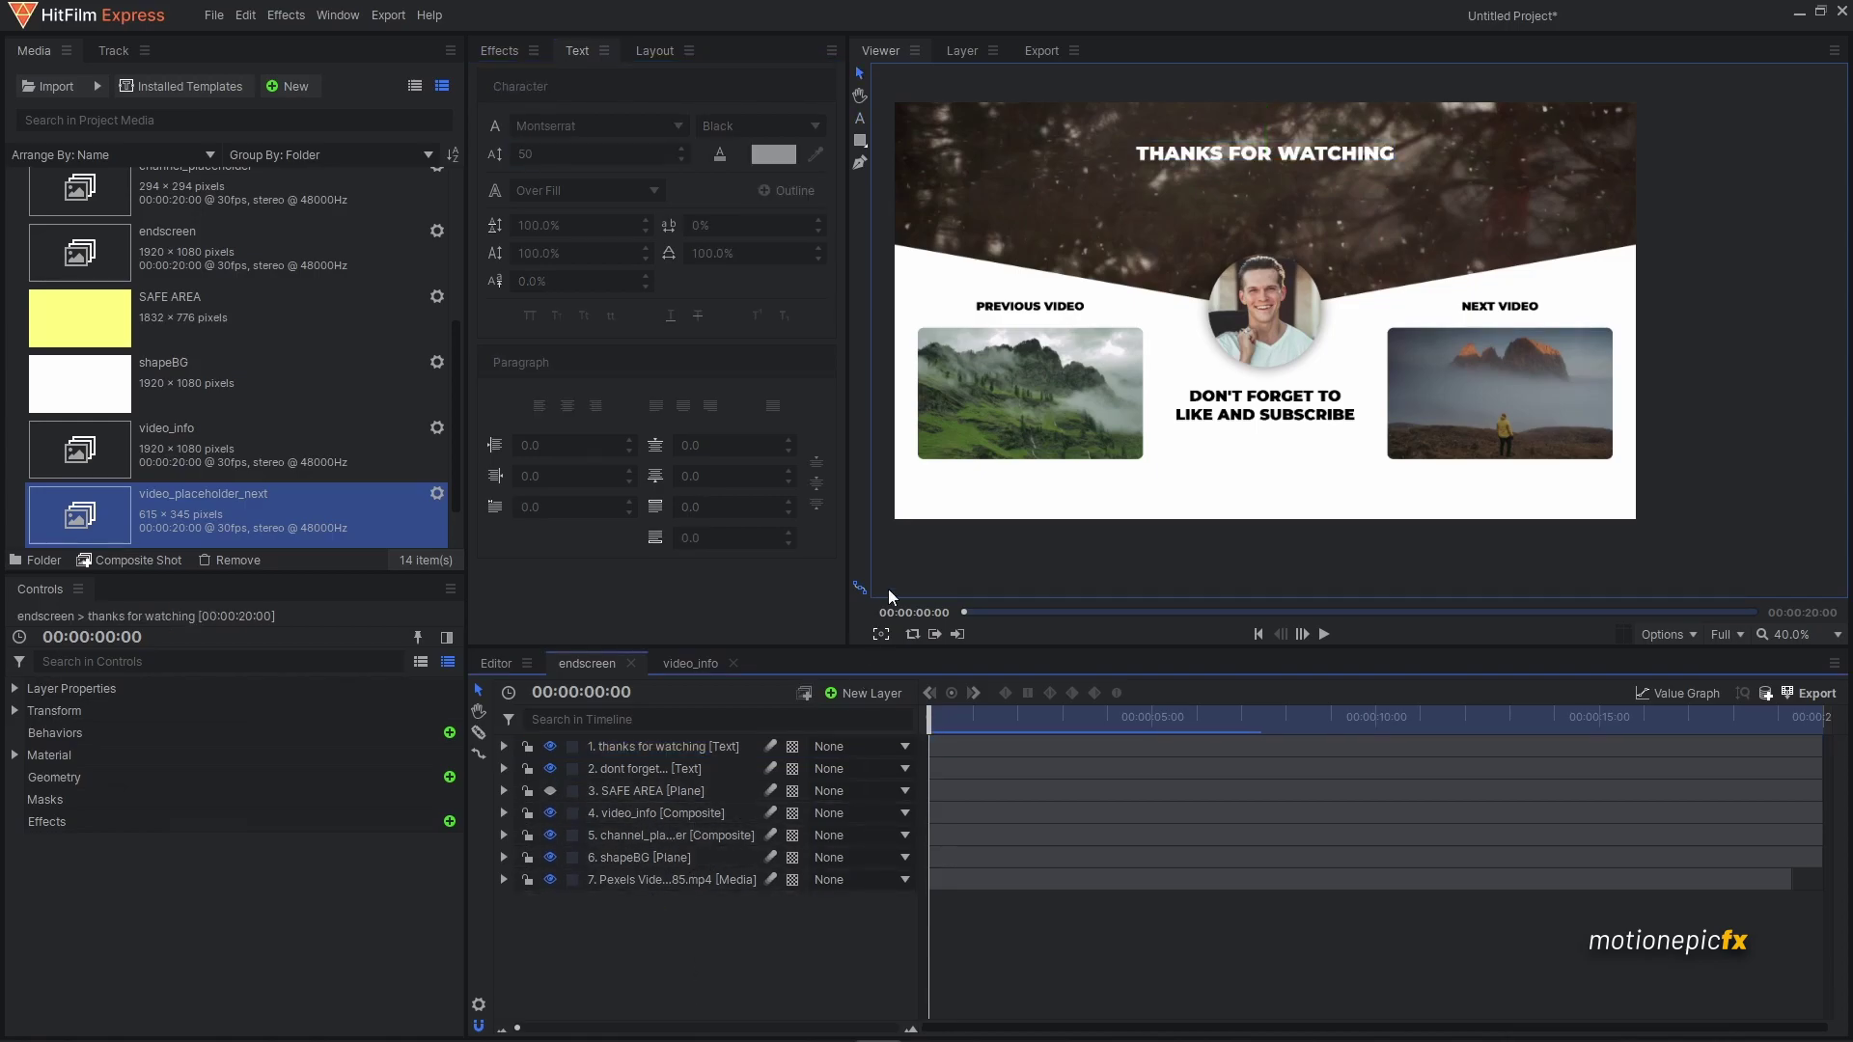
- Add instagram.png from the icons folder to the endscreen timeline as the topmost layer
{"action": "scroll", "coordinate": [173, 232], "scroll_direction": "up", "scroll_amount": 5}
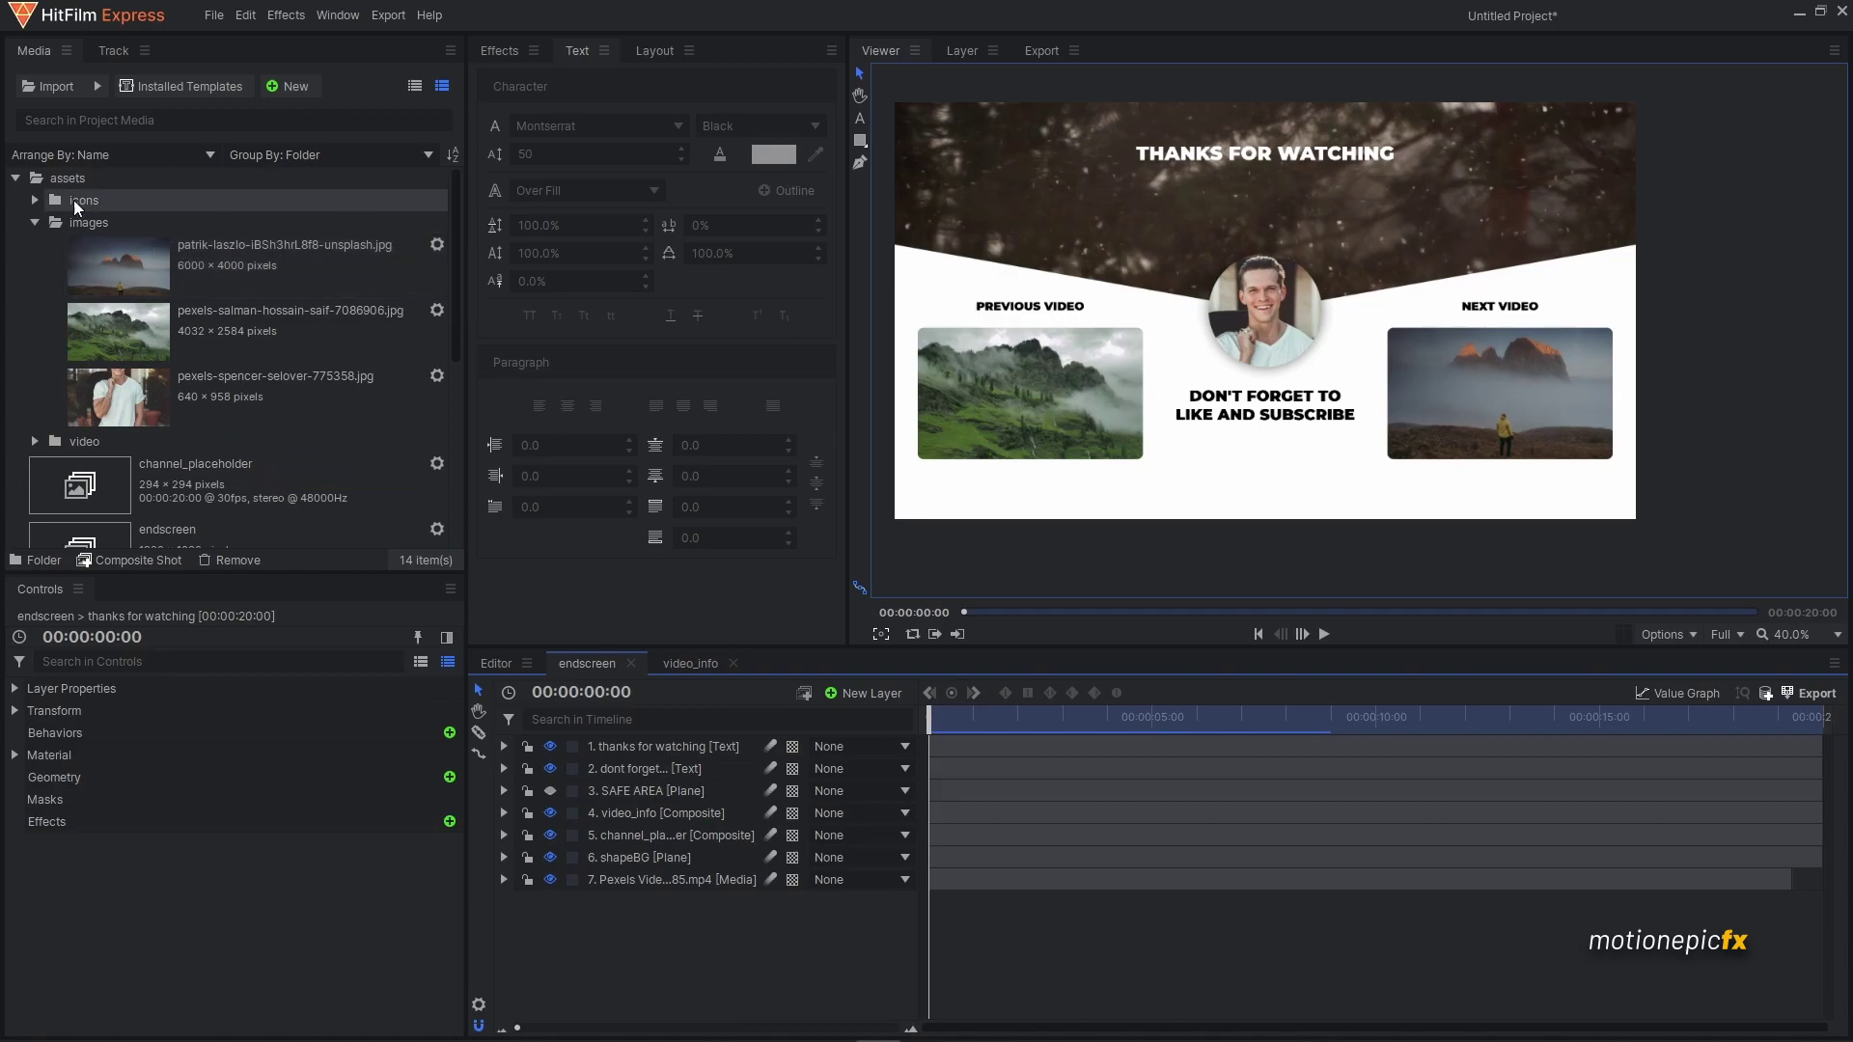
{"action": "left_click", "coordinate": [37, 200]}
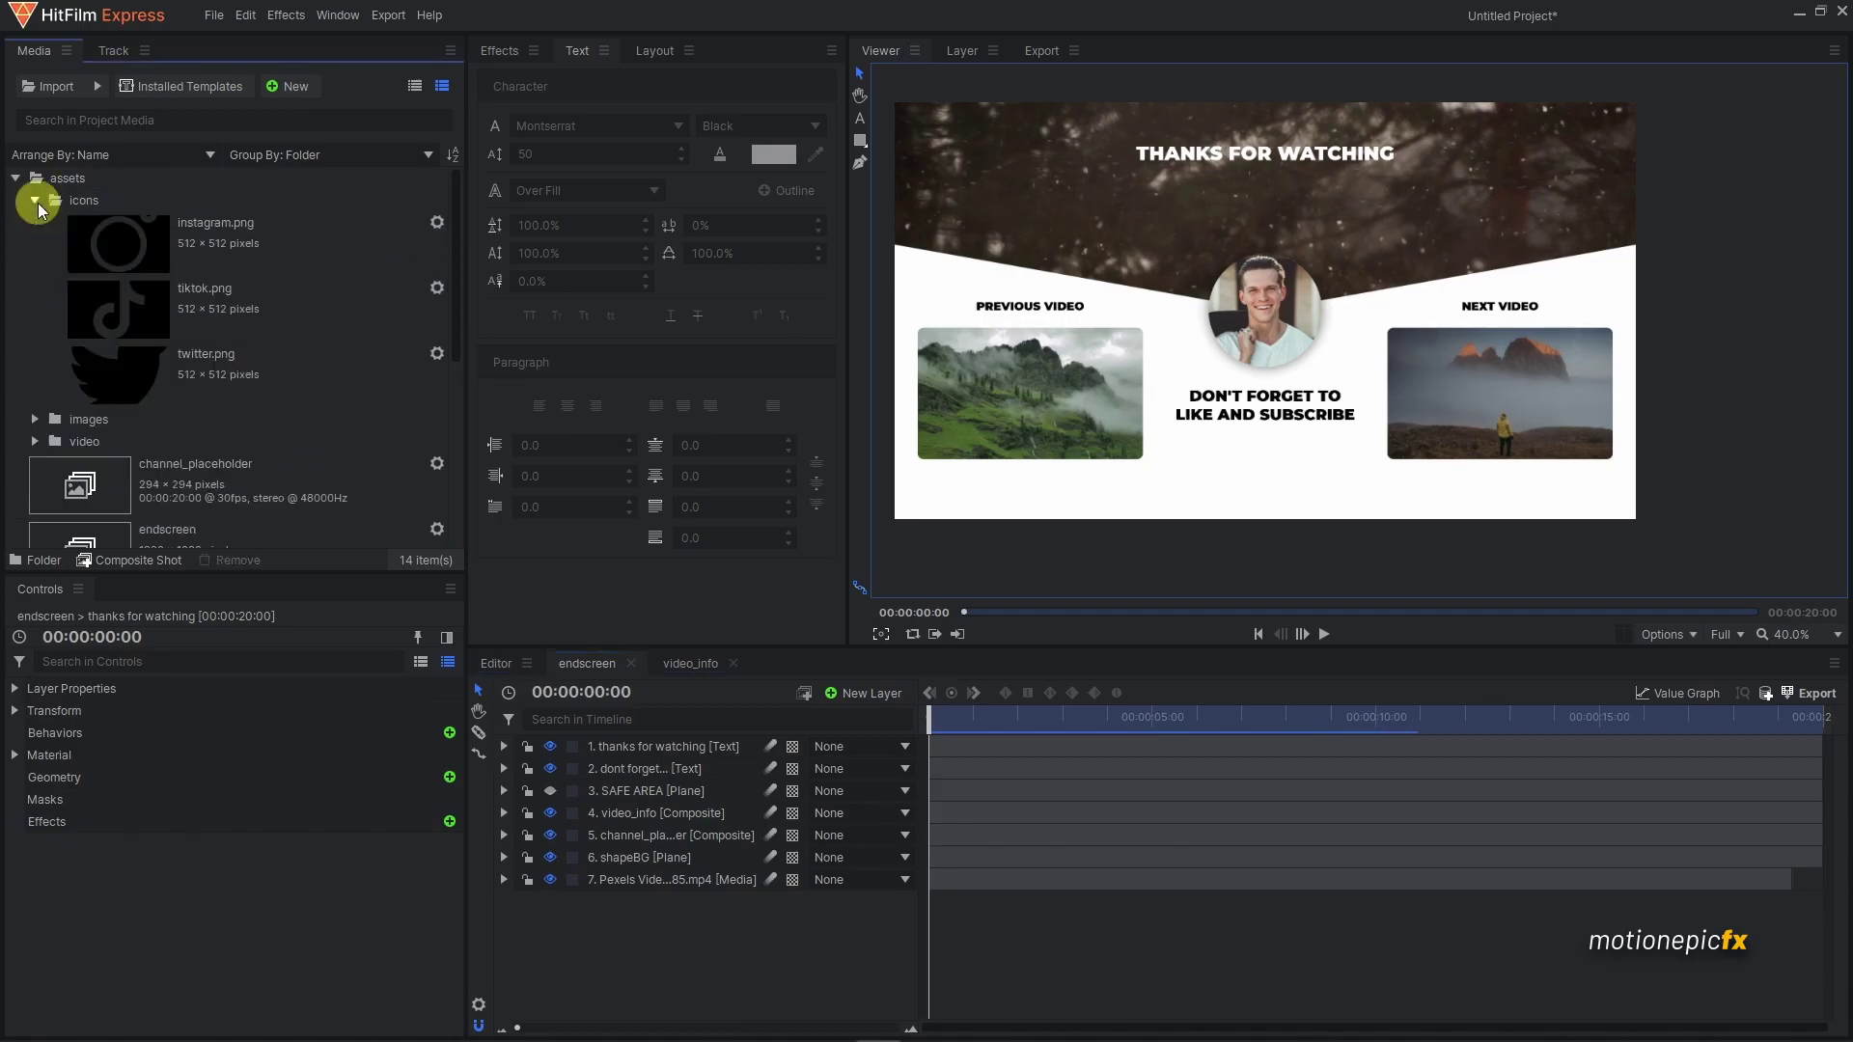
{"action": "left_click", "coordinate": [193, 246]}
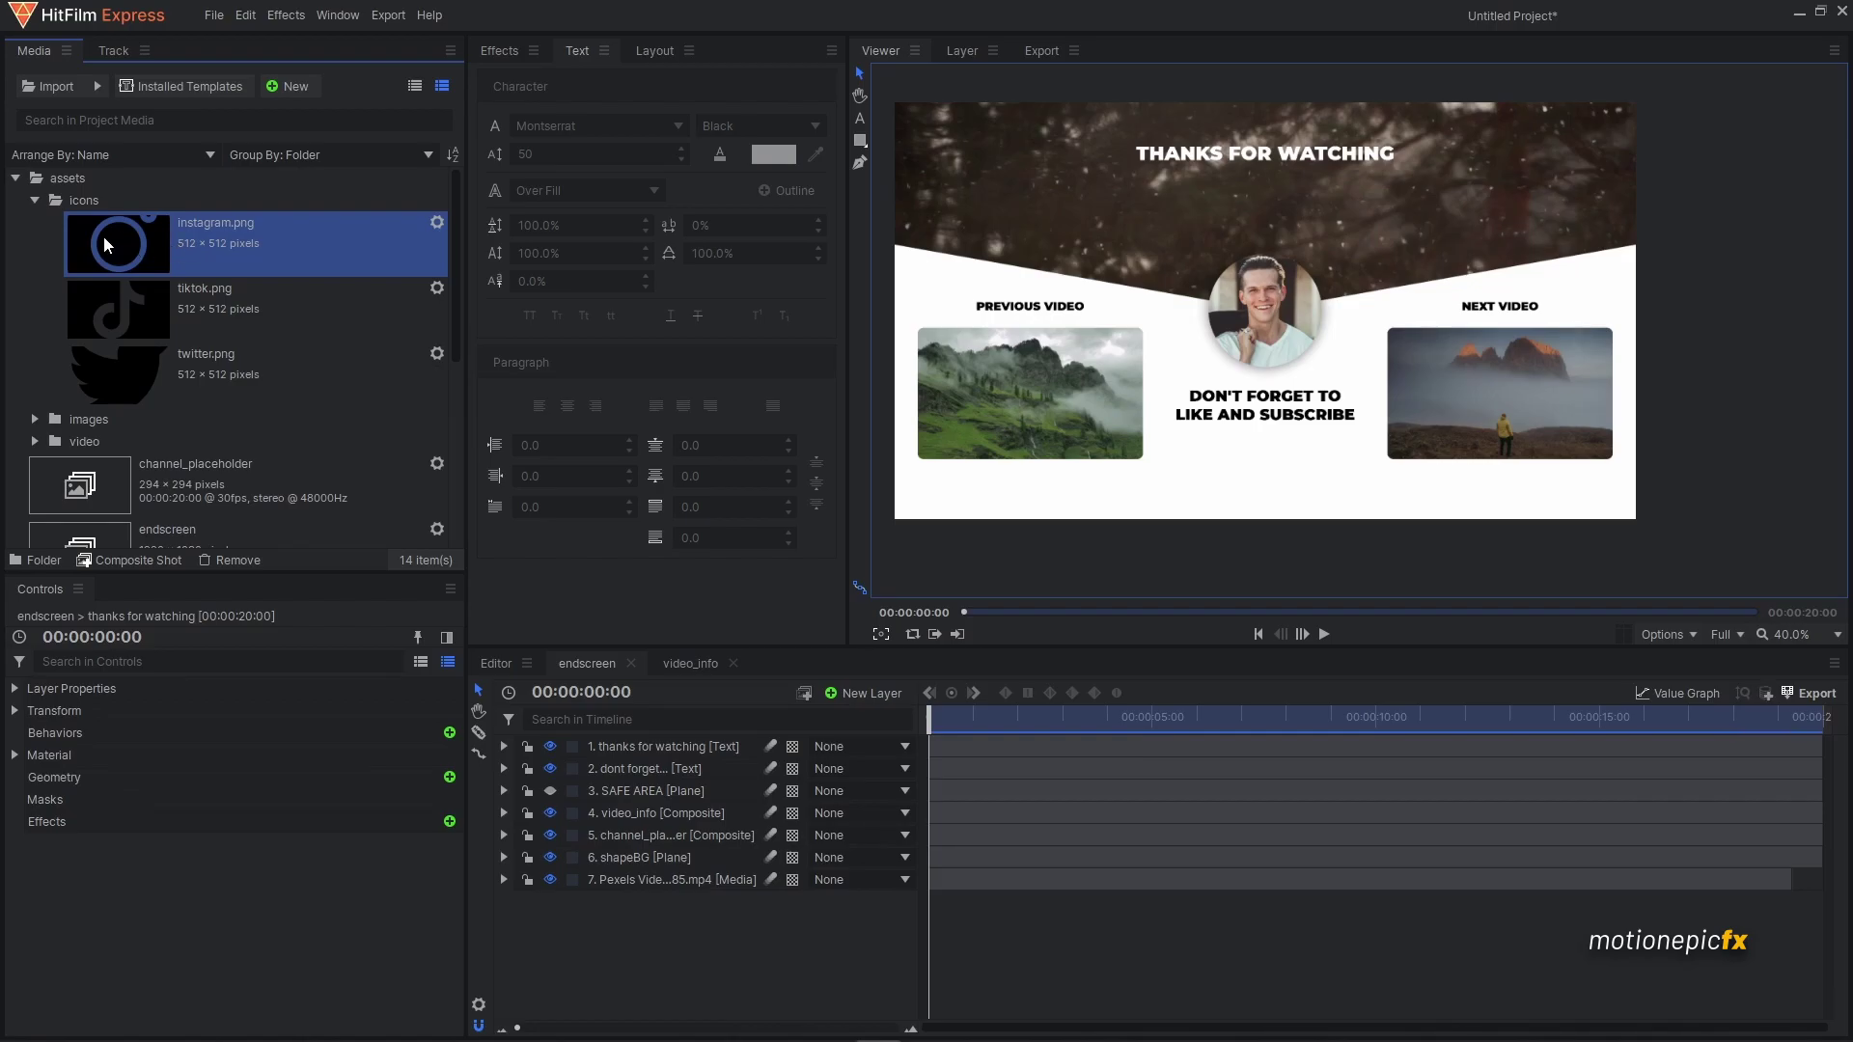
{"action": "left_click_drag", "start_coordinate": [103, 243], "coordinate": [627, 745]}
- Apply the Fill Color effect to the instagram.png layer and open the layer's Transform properties
{"action": "left_click", "coordinate": [499, 50]}
{"action": "left_click", "coordinate": [527, 84]}
{"action": "type", "text": "fill"}
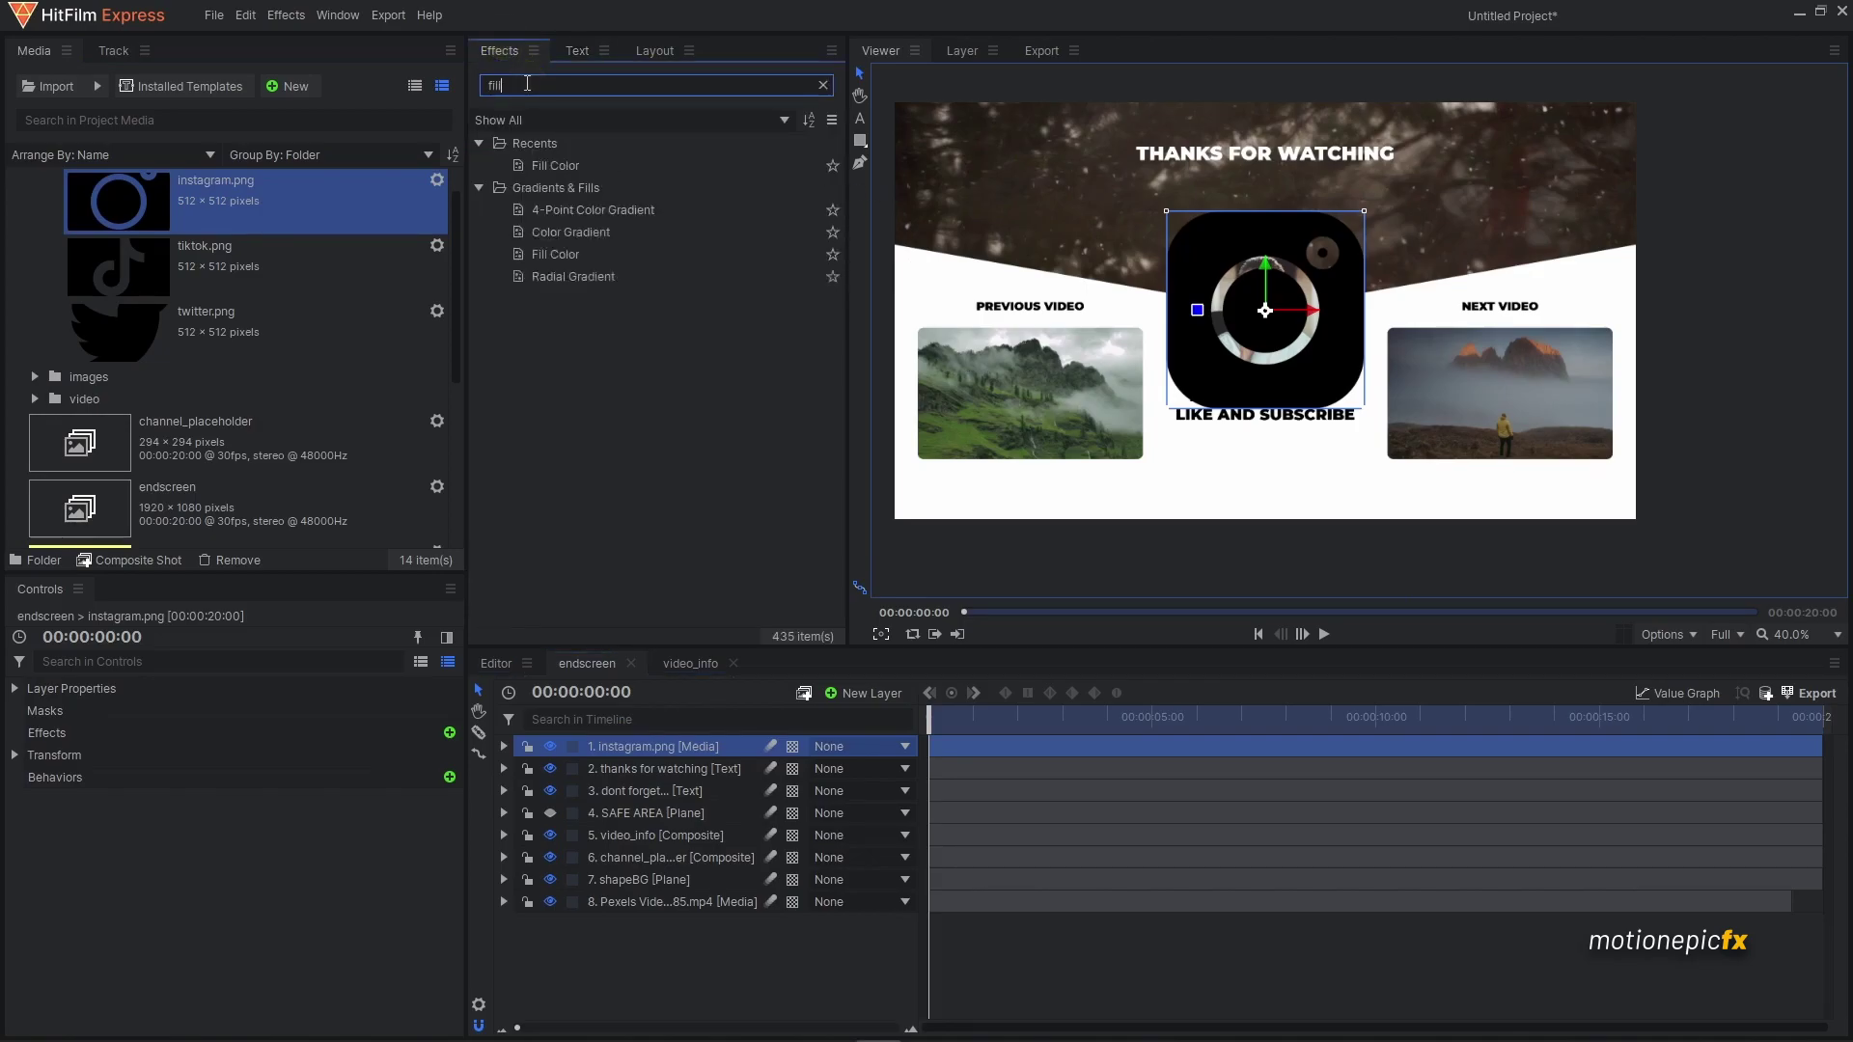
{"action": "left_click_drag", "start_coordinate": [555, 165], "coordinate": [666, 753]}
{"action": "left_click", "coordinate": [522, 835]}
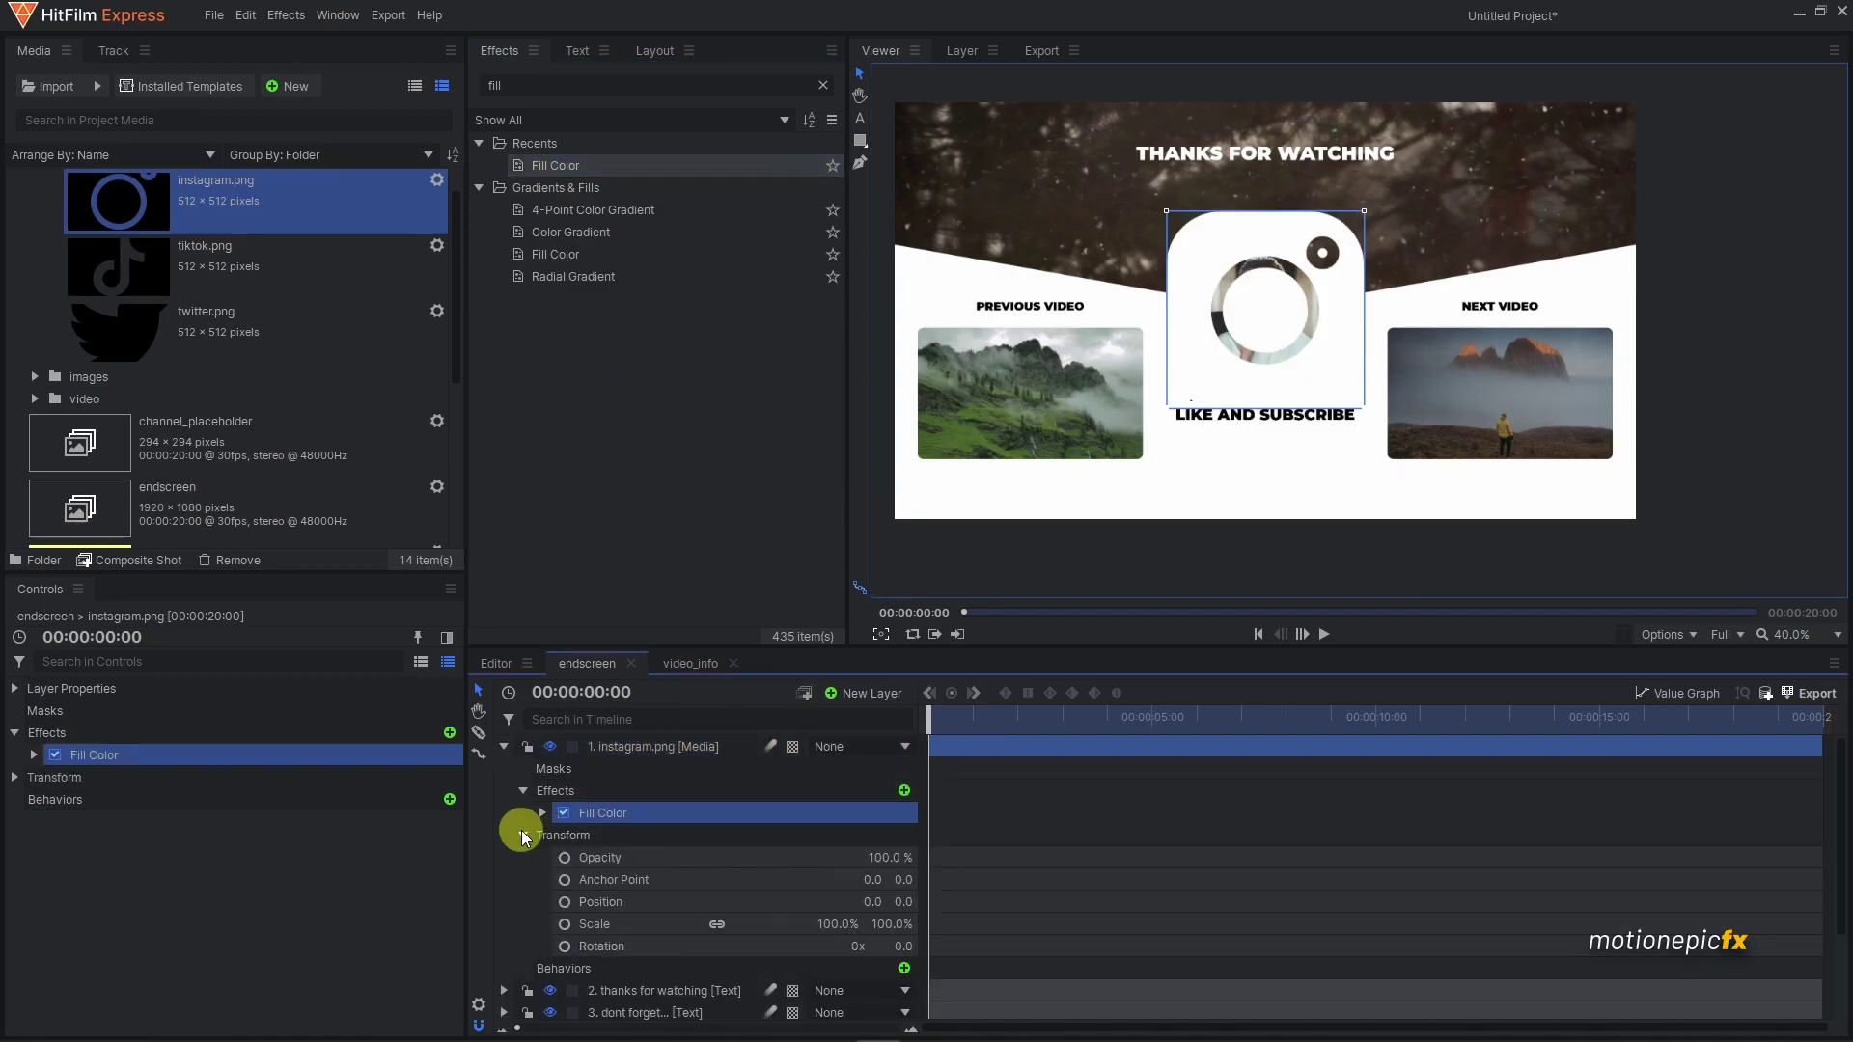
- Scale the instagram.png layer to 10% and place it below the start of THANKS FOR WATCHING, at about -310, 317.5
{"action": "left_click", "coordinate": [835, 923]}
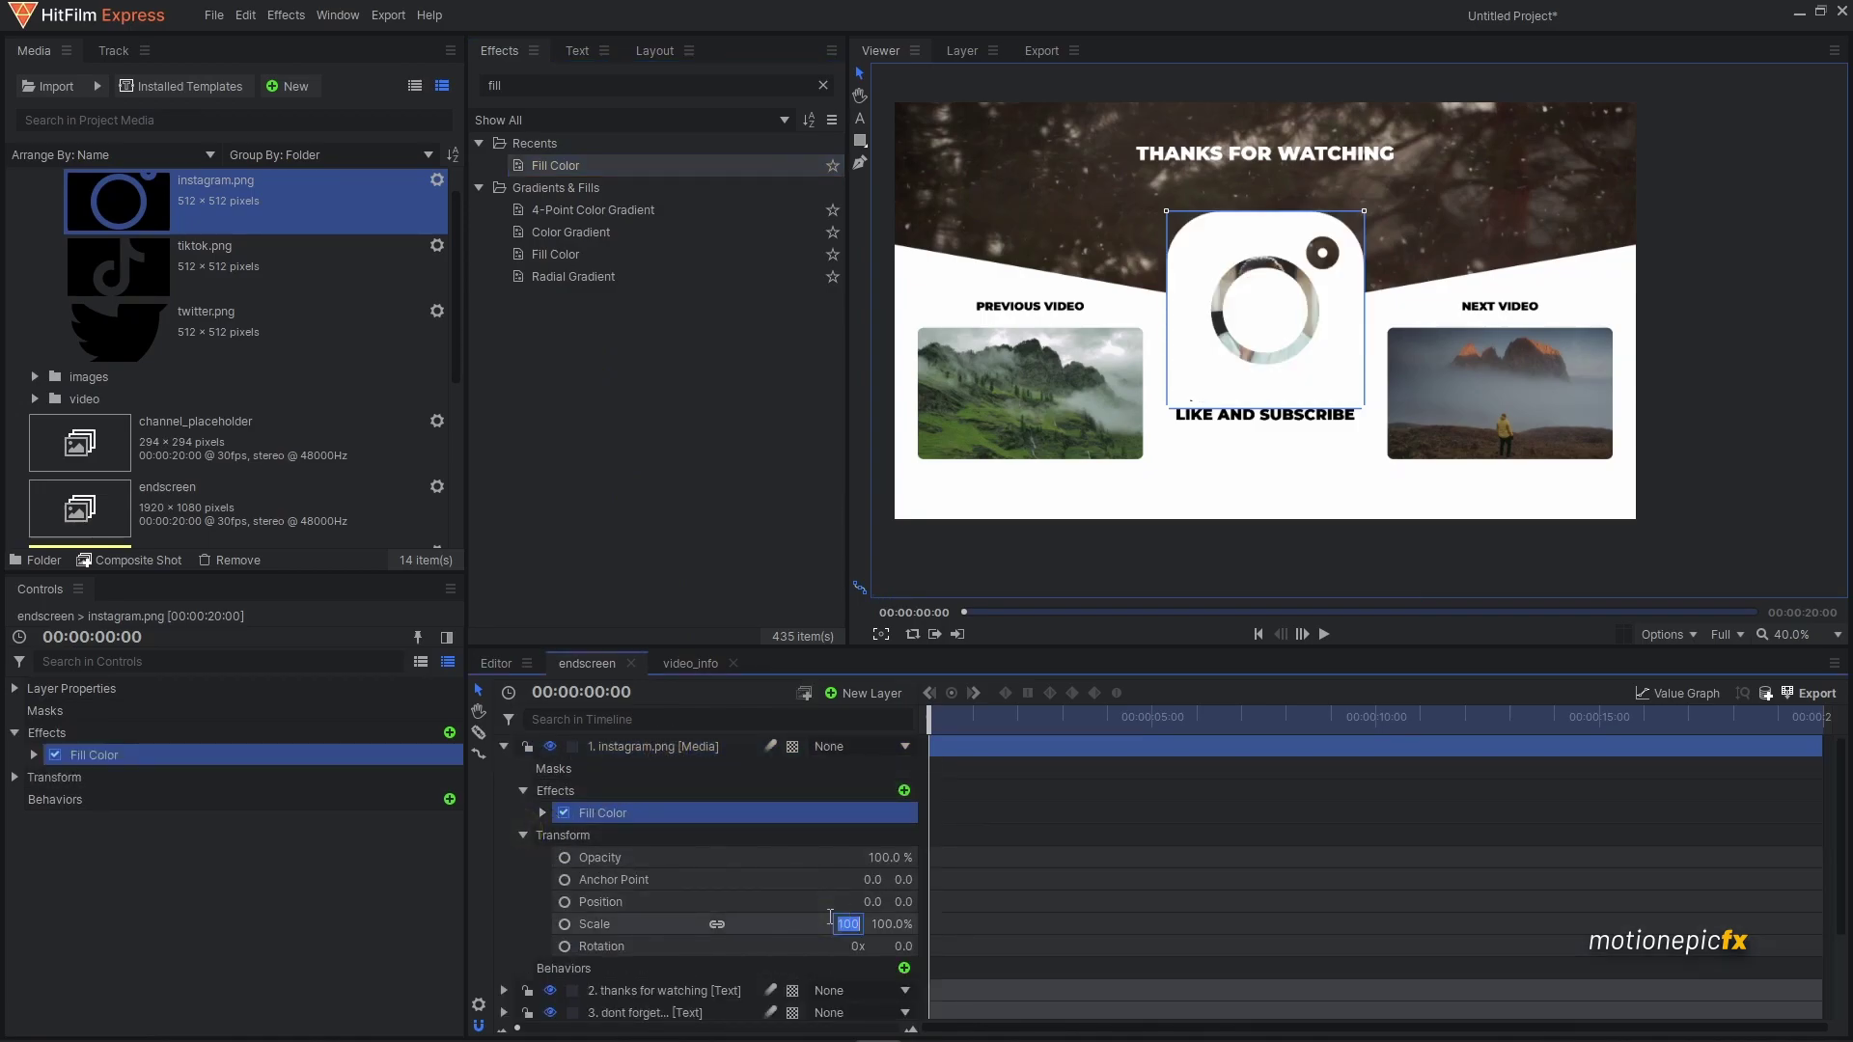
{"action": "type", "text": "12"}
{"action": "key", "text": "Return"}
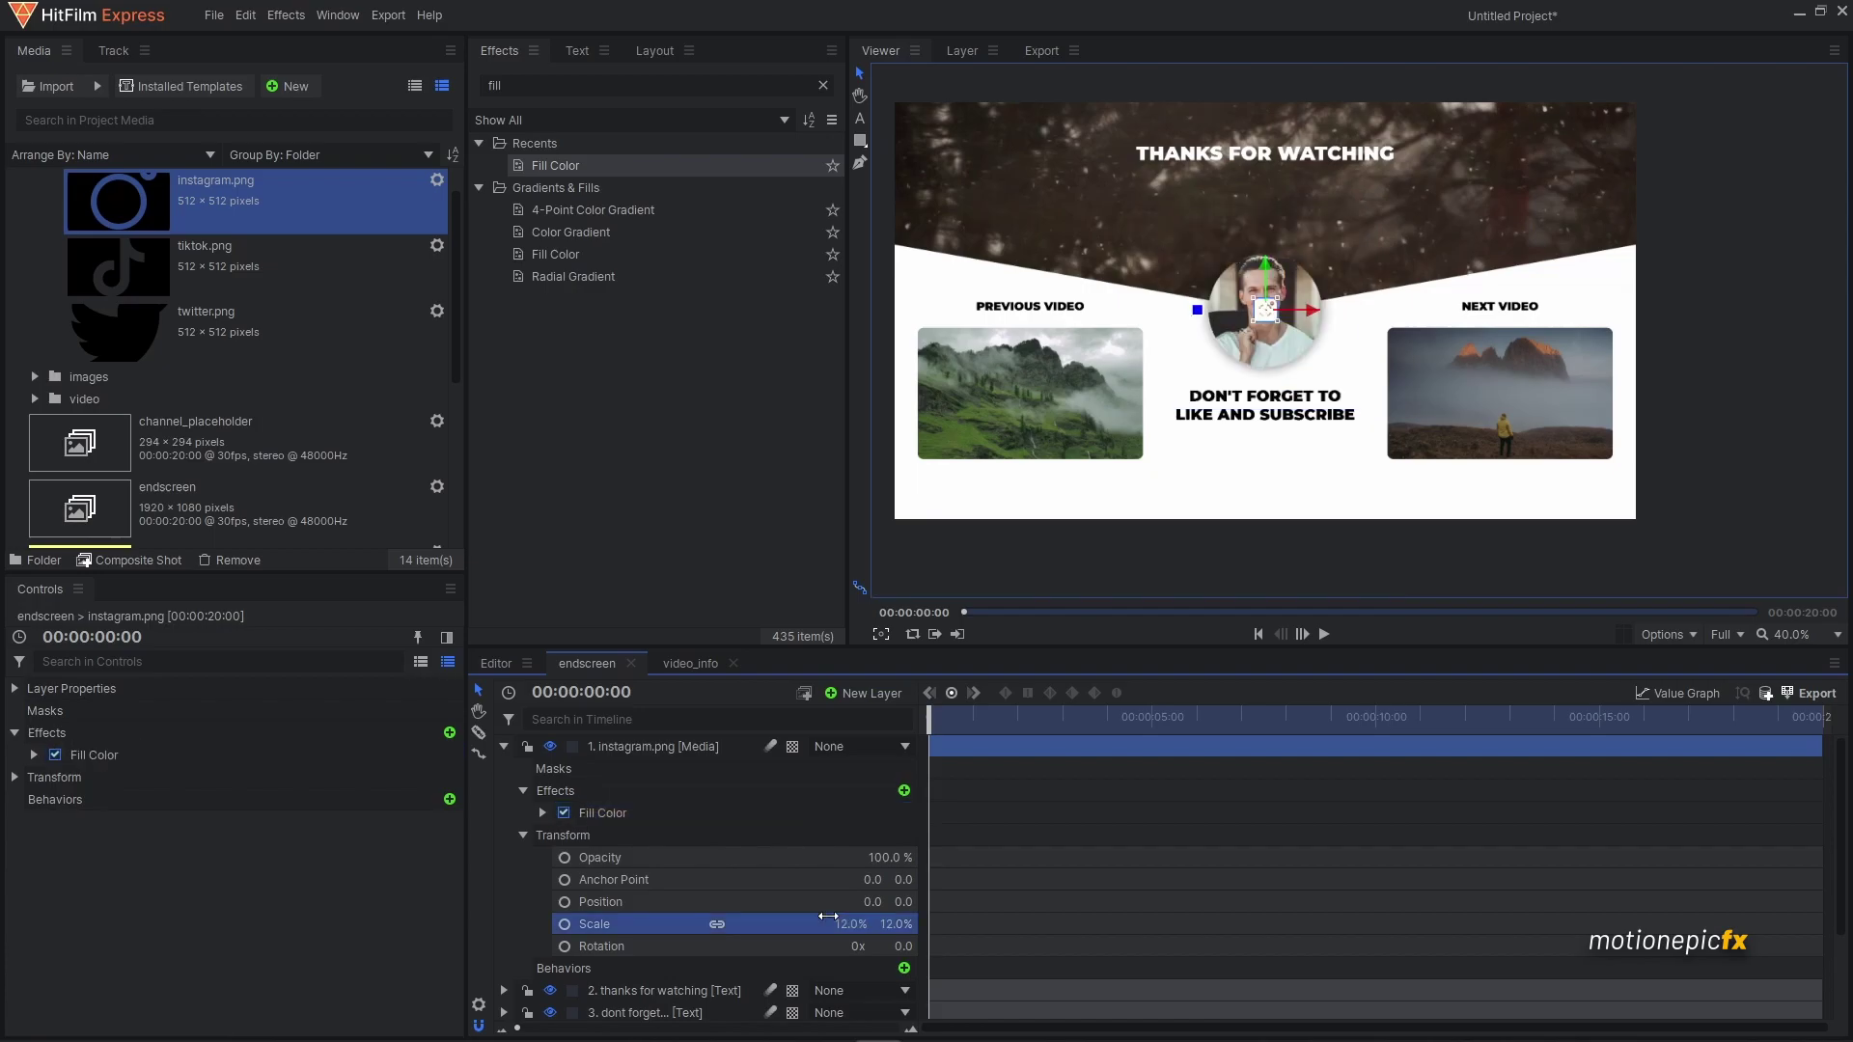
{"action": "left_click_drag", "start_coordinate": [828, 916], "coordinate": [838, 916]}
{"action": "left_click_drag", "start_coordinate": [1303, 309], "coordinate": [1129, 137]}
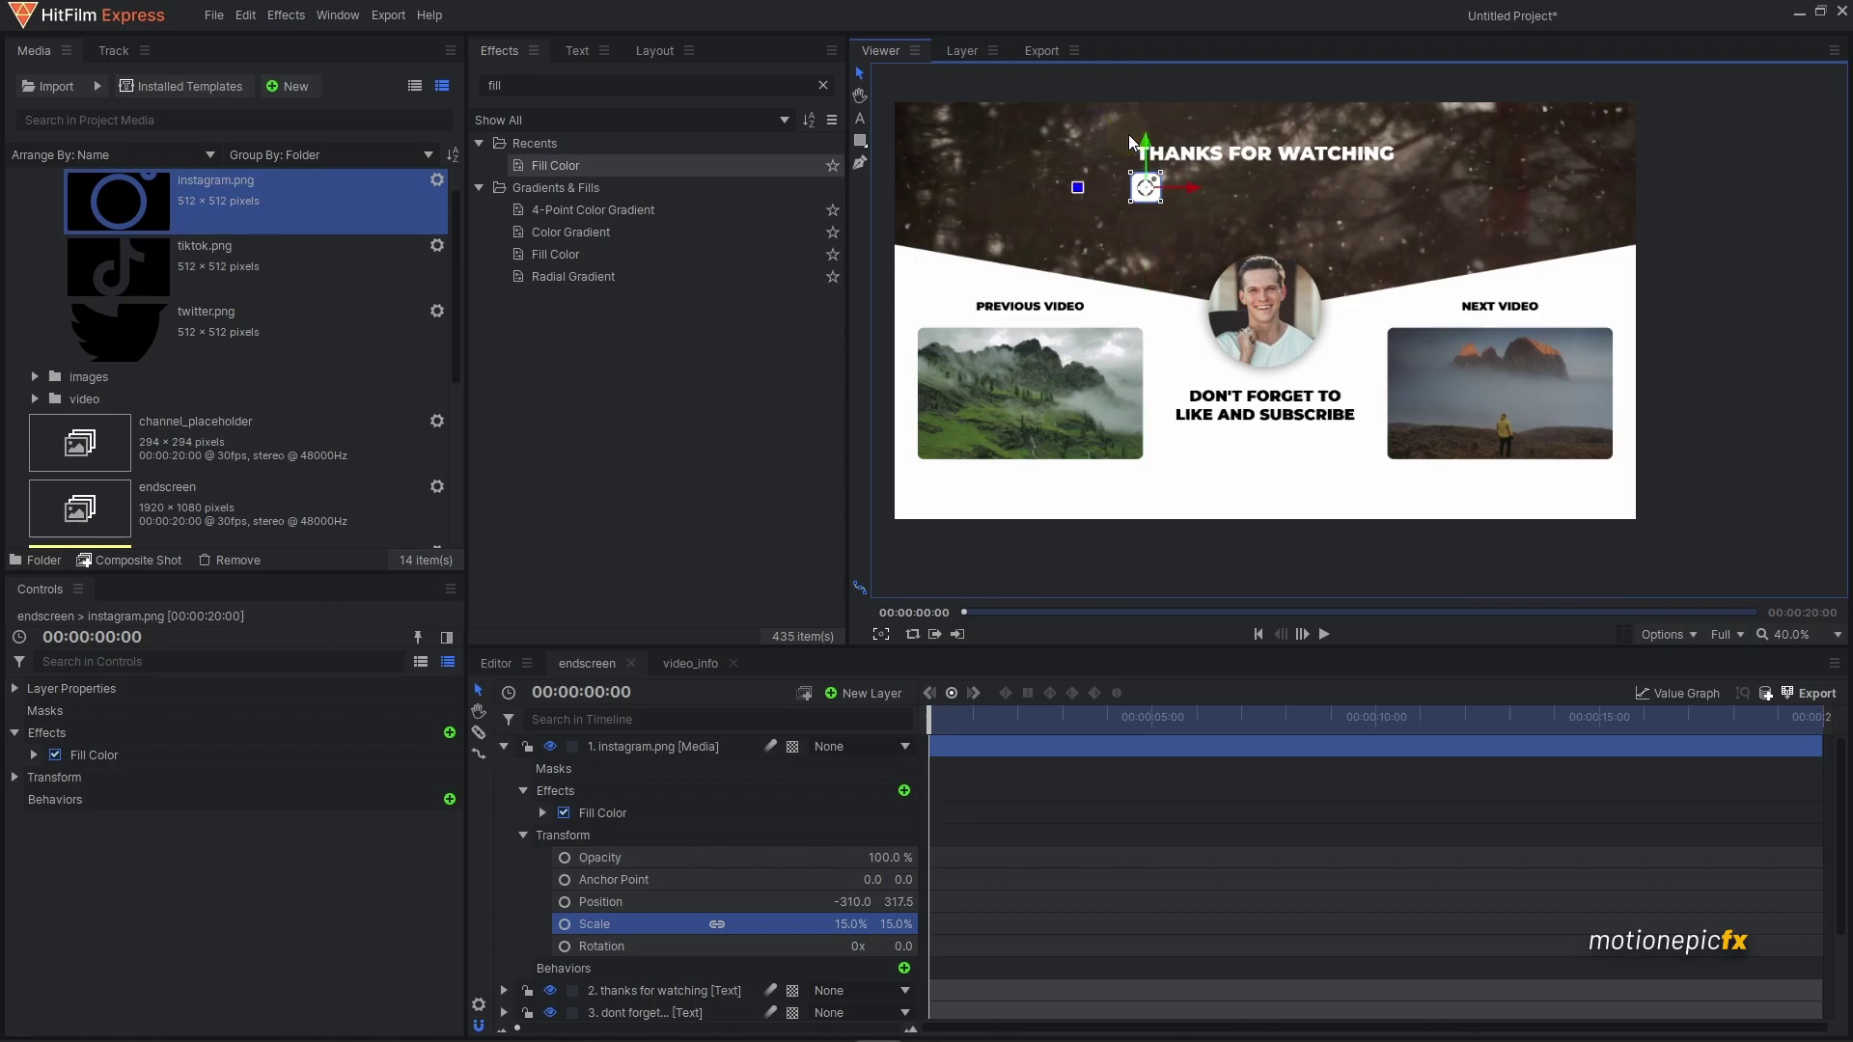
{"action": "left_click", "coordinate": [851, 924]}
{"action": "key", "text": "Return"}
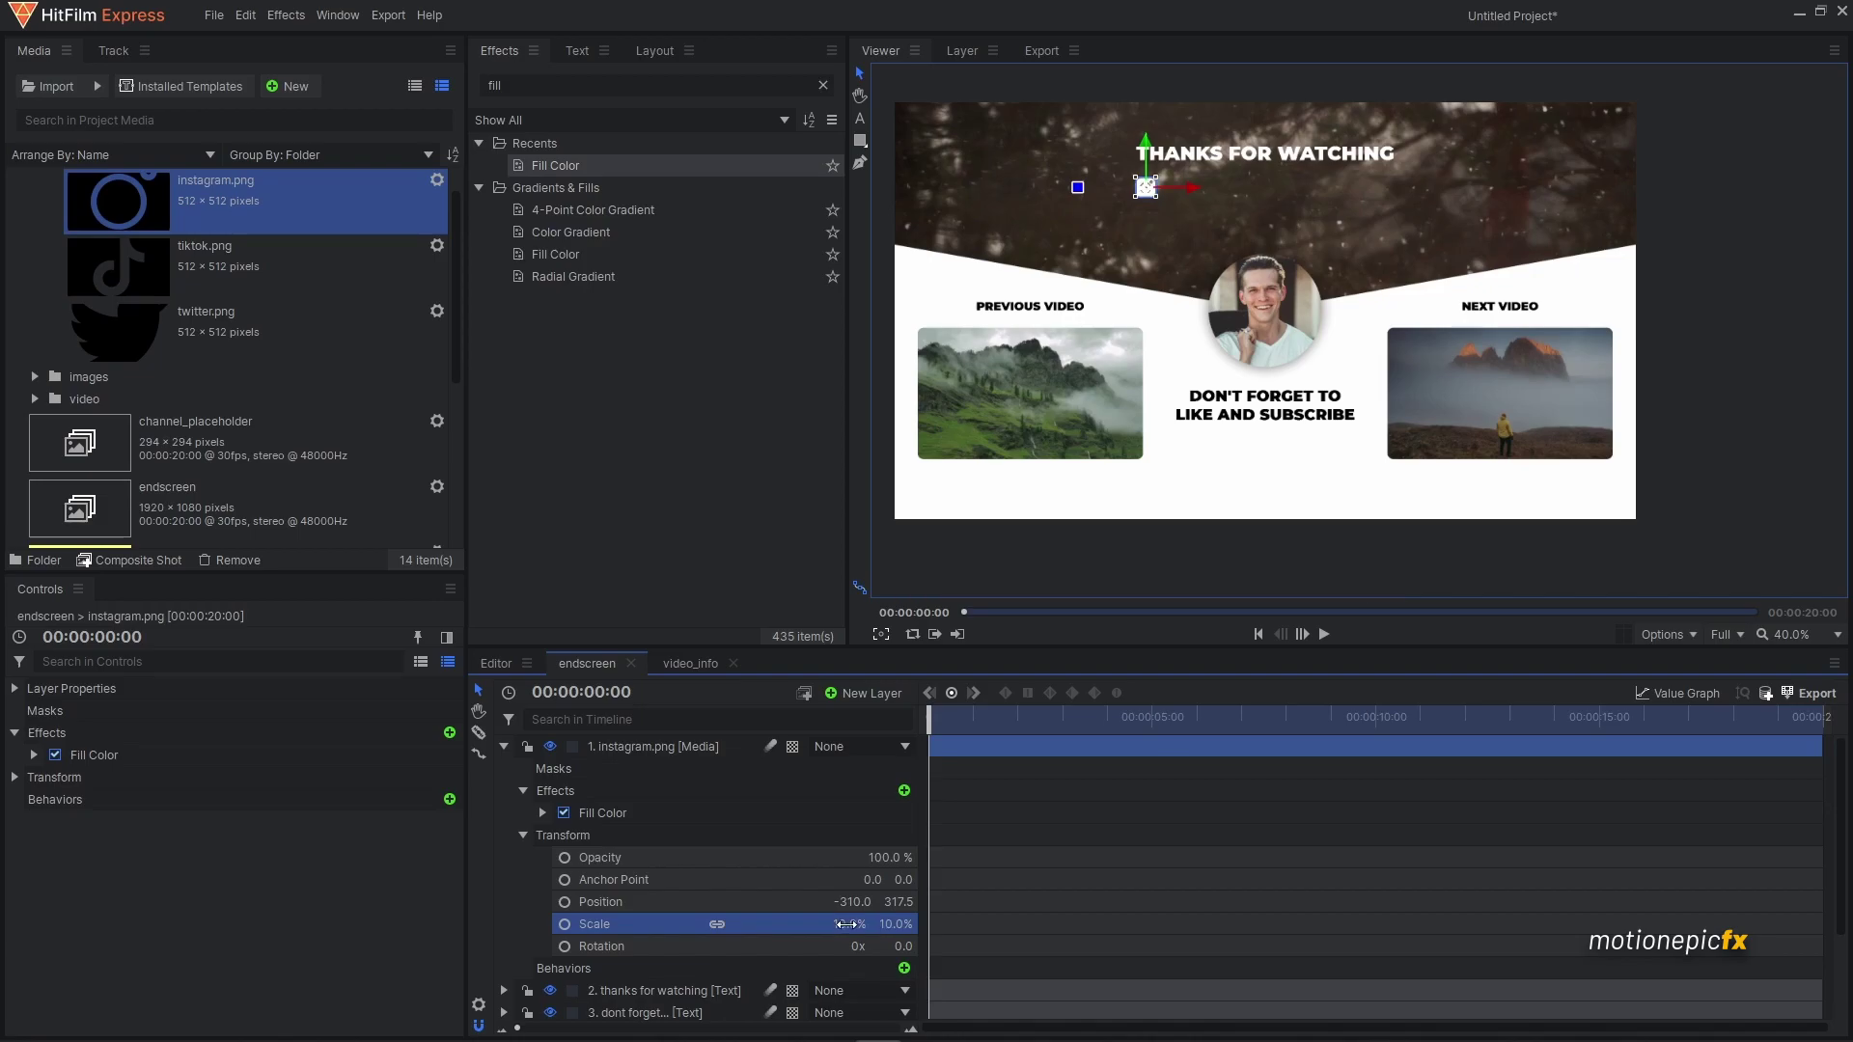
- Add tiktok.png from the icons folder to the endscreen timeline as the topmost layer
{"action": "left_click", "coordinate": [164, 273]}
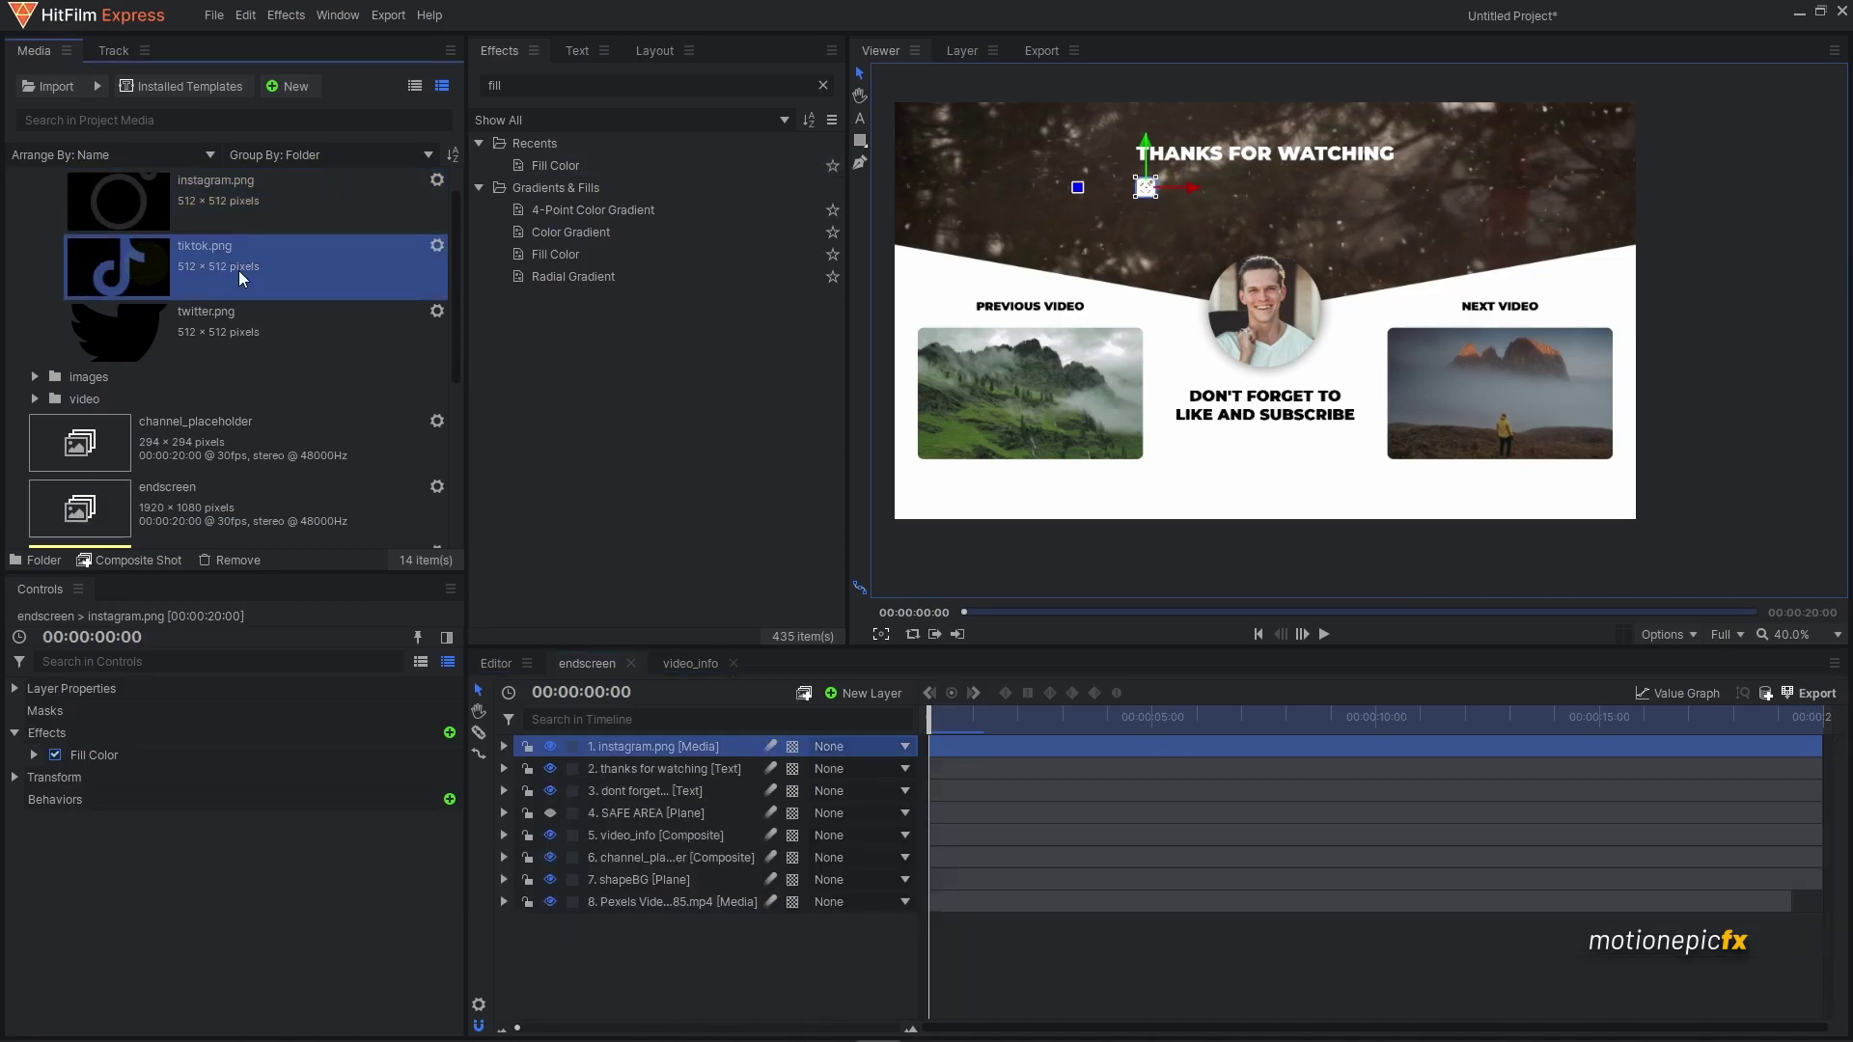
{"action": "left_click_drag", "start_coordinate": [167, 277], "coordinate": [644, 746]}
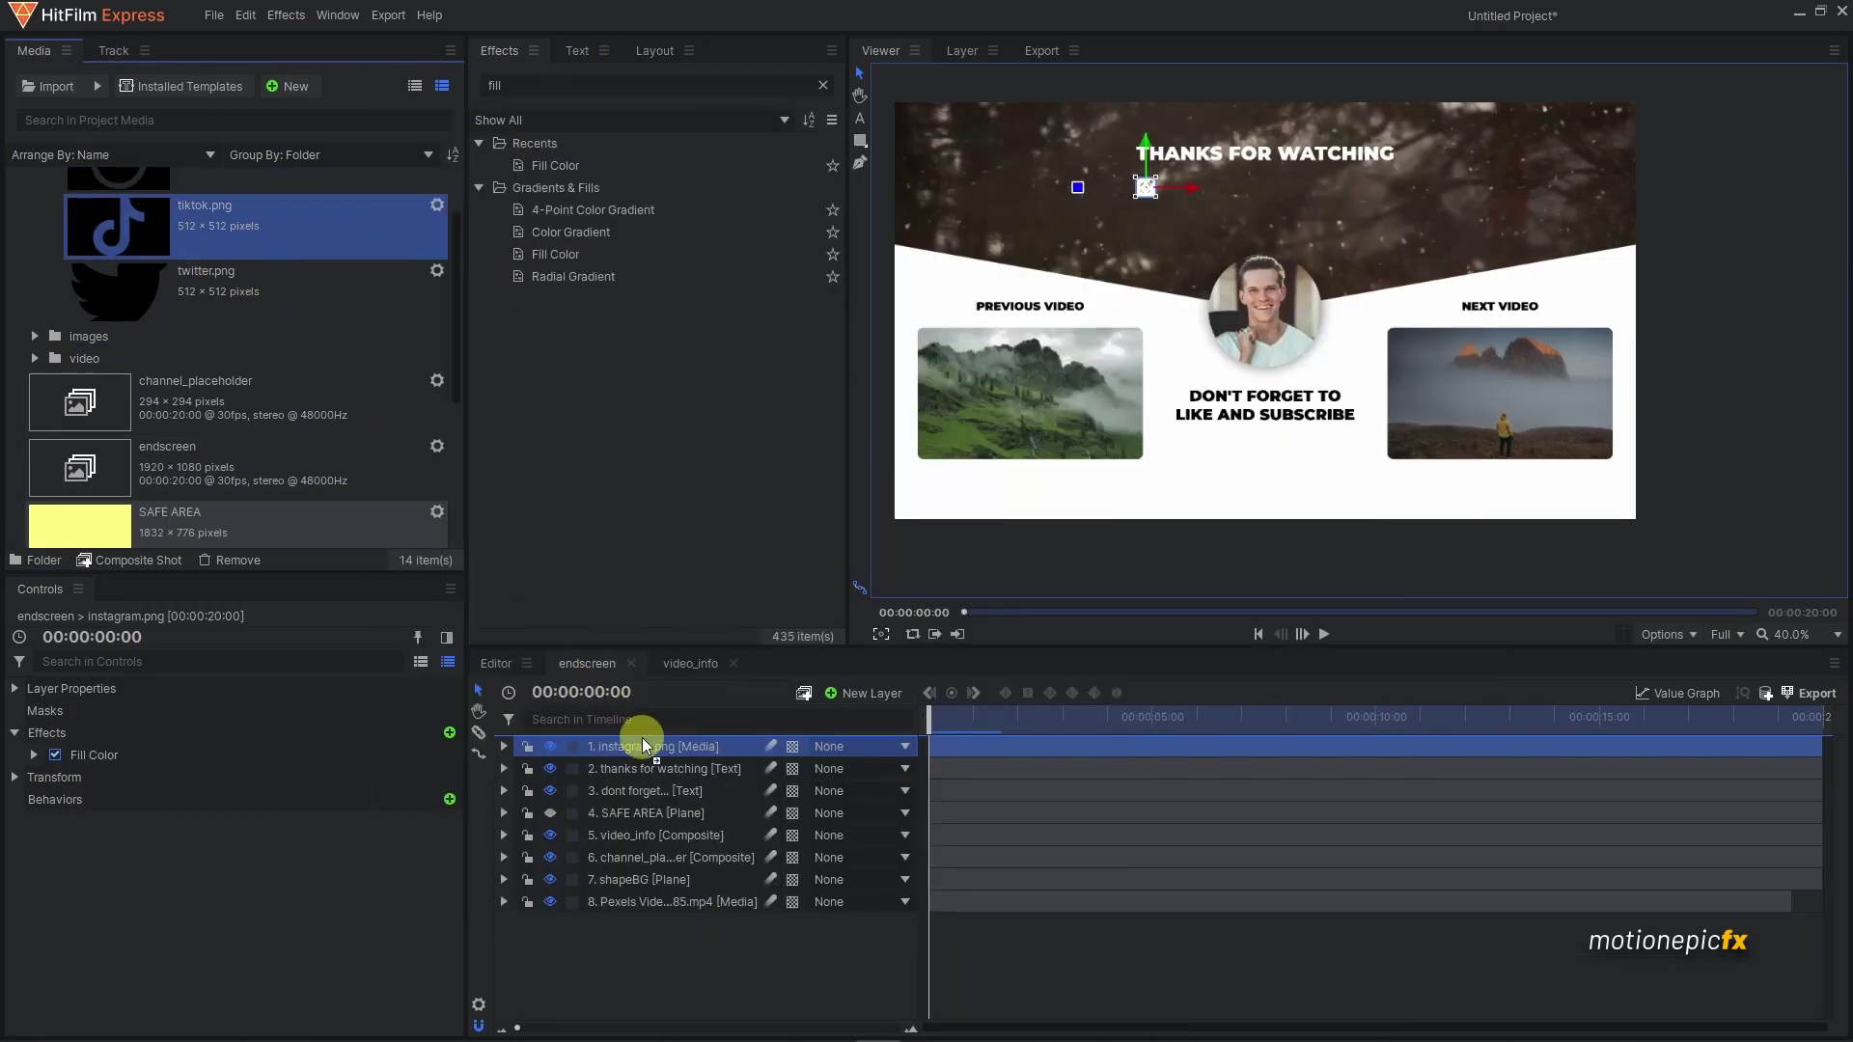
{"action": "left_click_drag", "start_coordinate": [645, 746], "coordinate": [643, 743]}
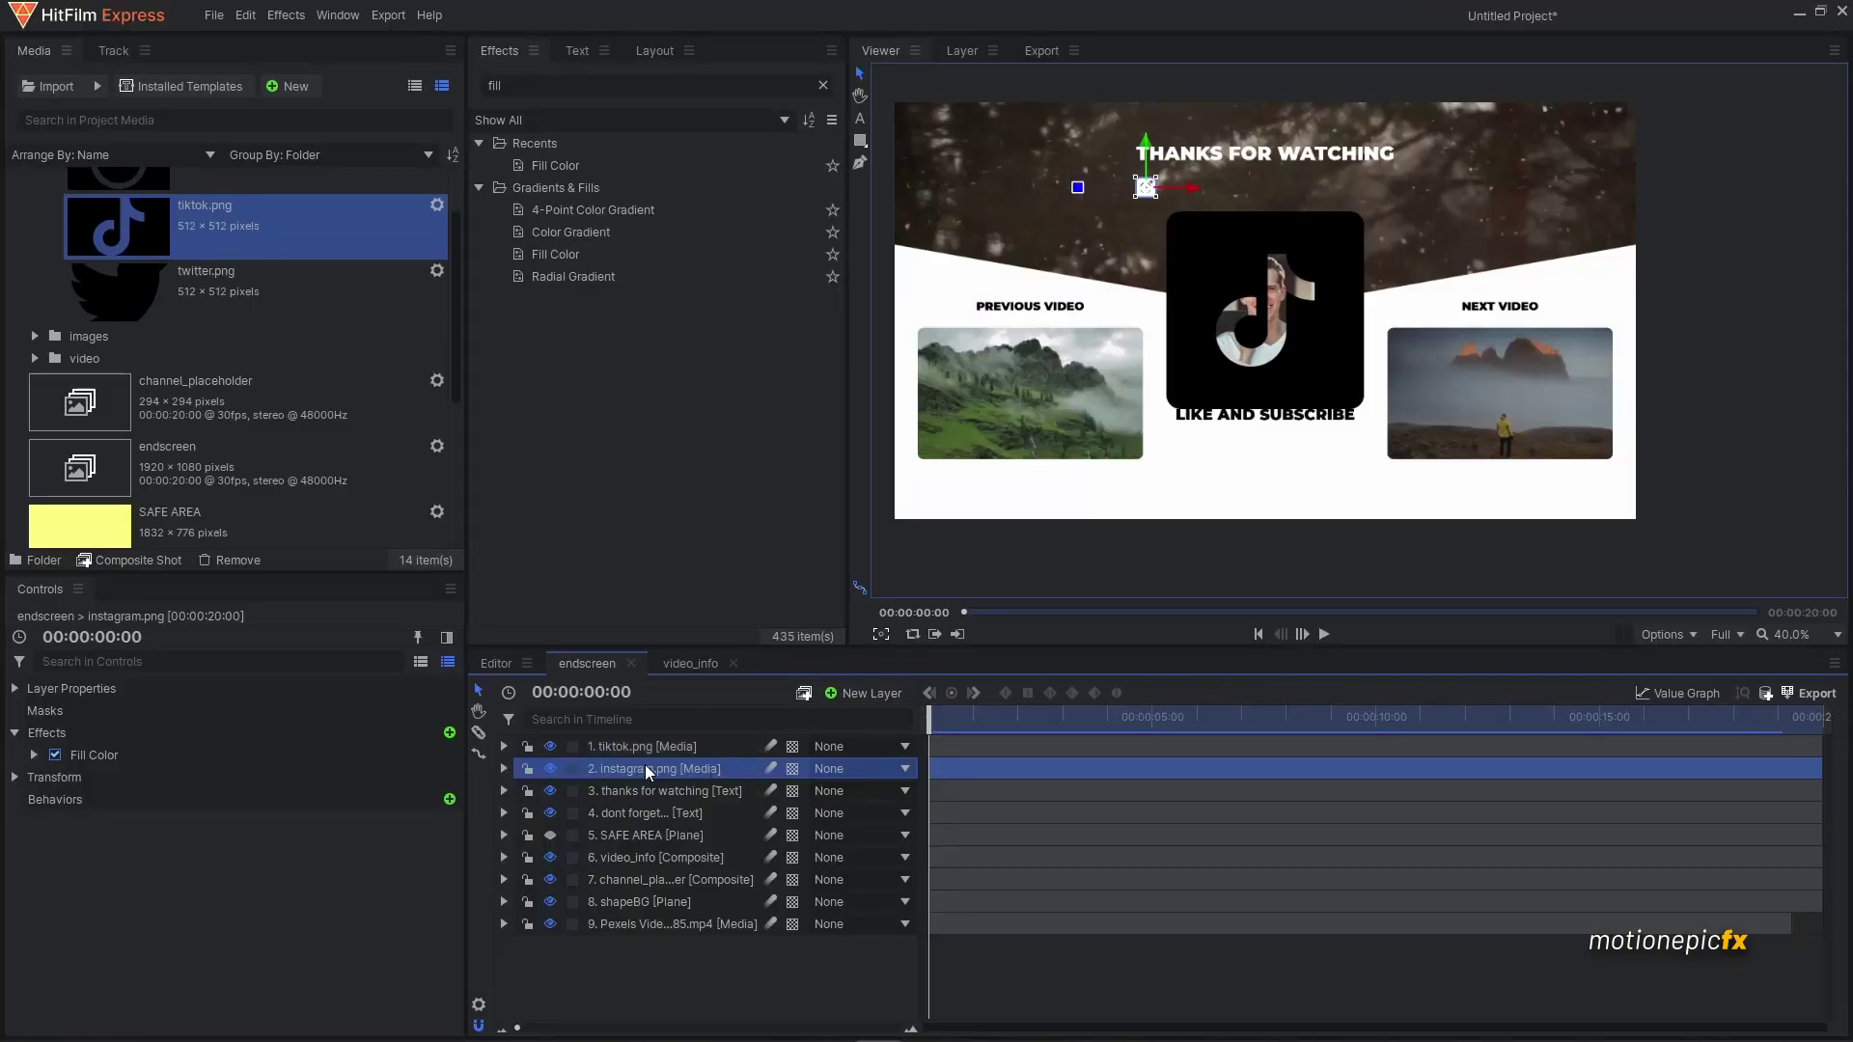
- Copy the instagram.png layer and paste its Fill Color, Position and Scale attributes onto the tiktok.png layer
{"action": "right_click", "coordinate": [643, 768]}
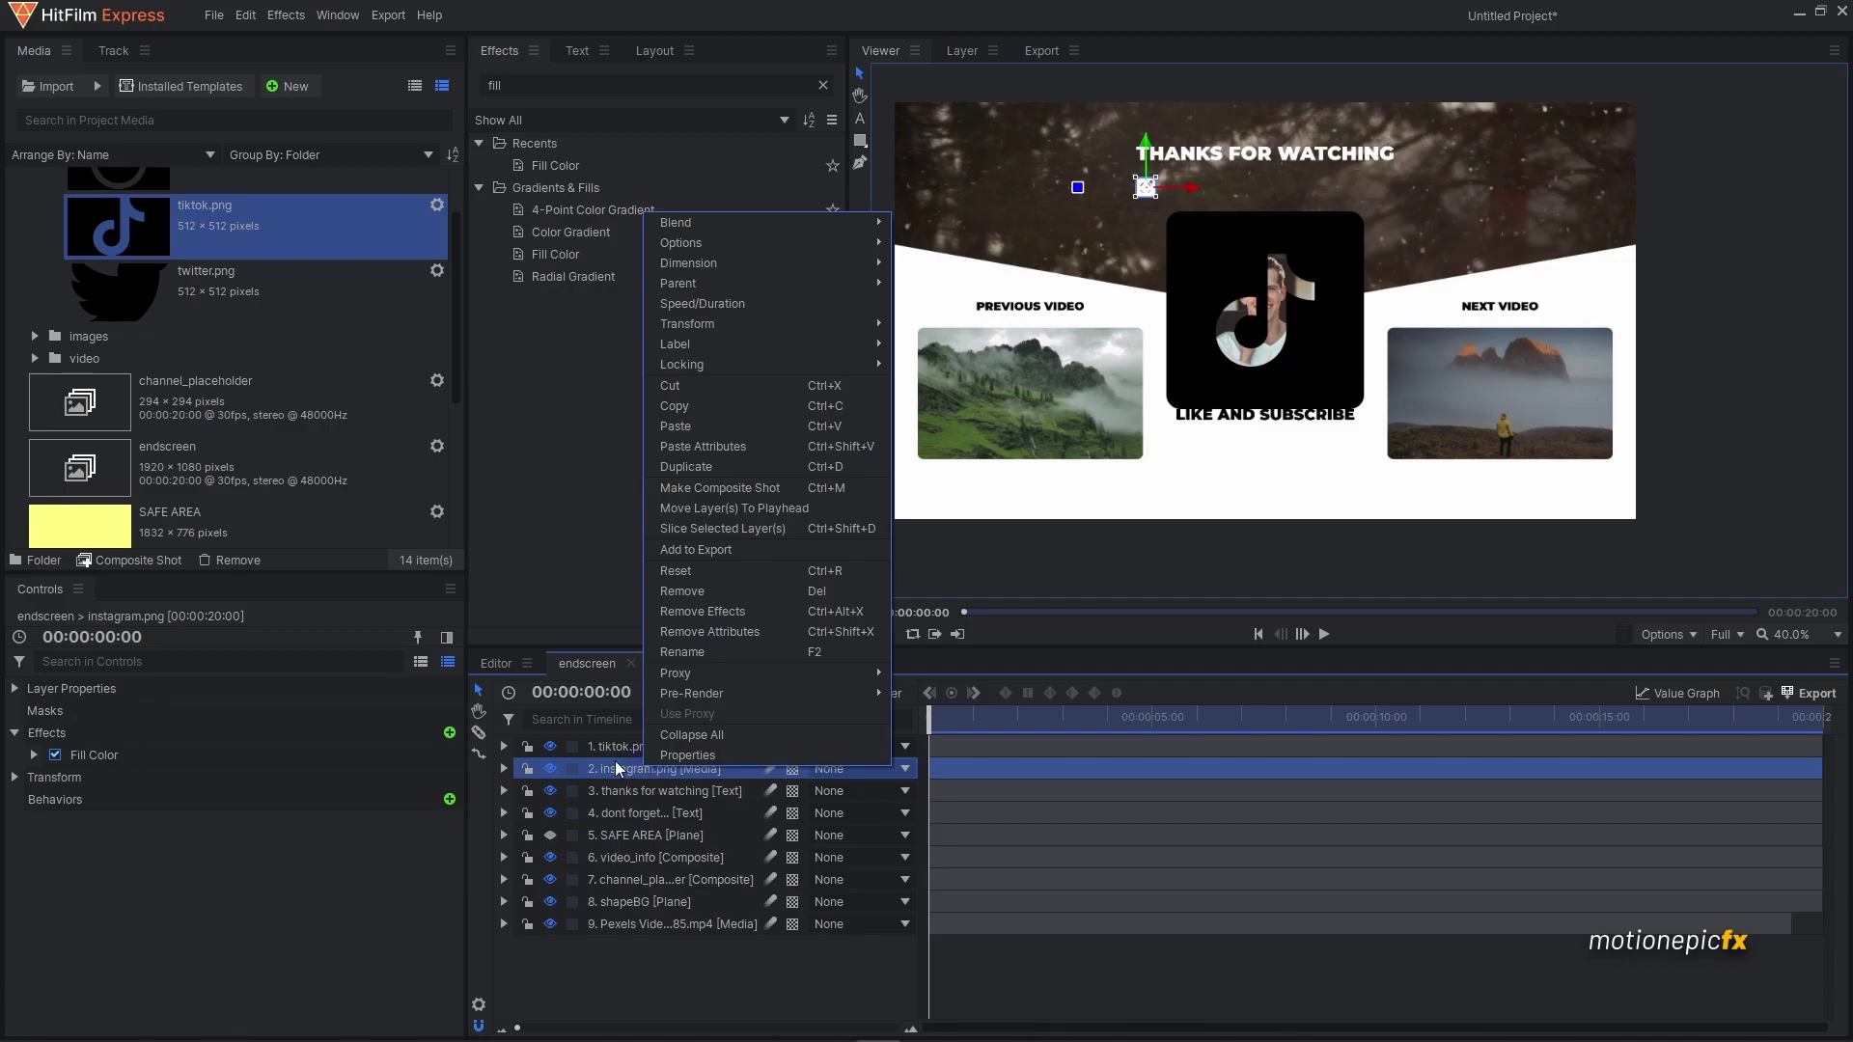
{"action": "left_click", "coordinate": [696, 406]}
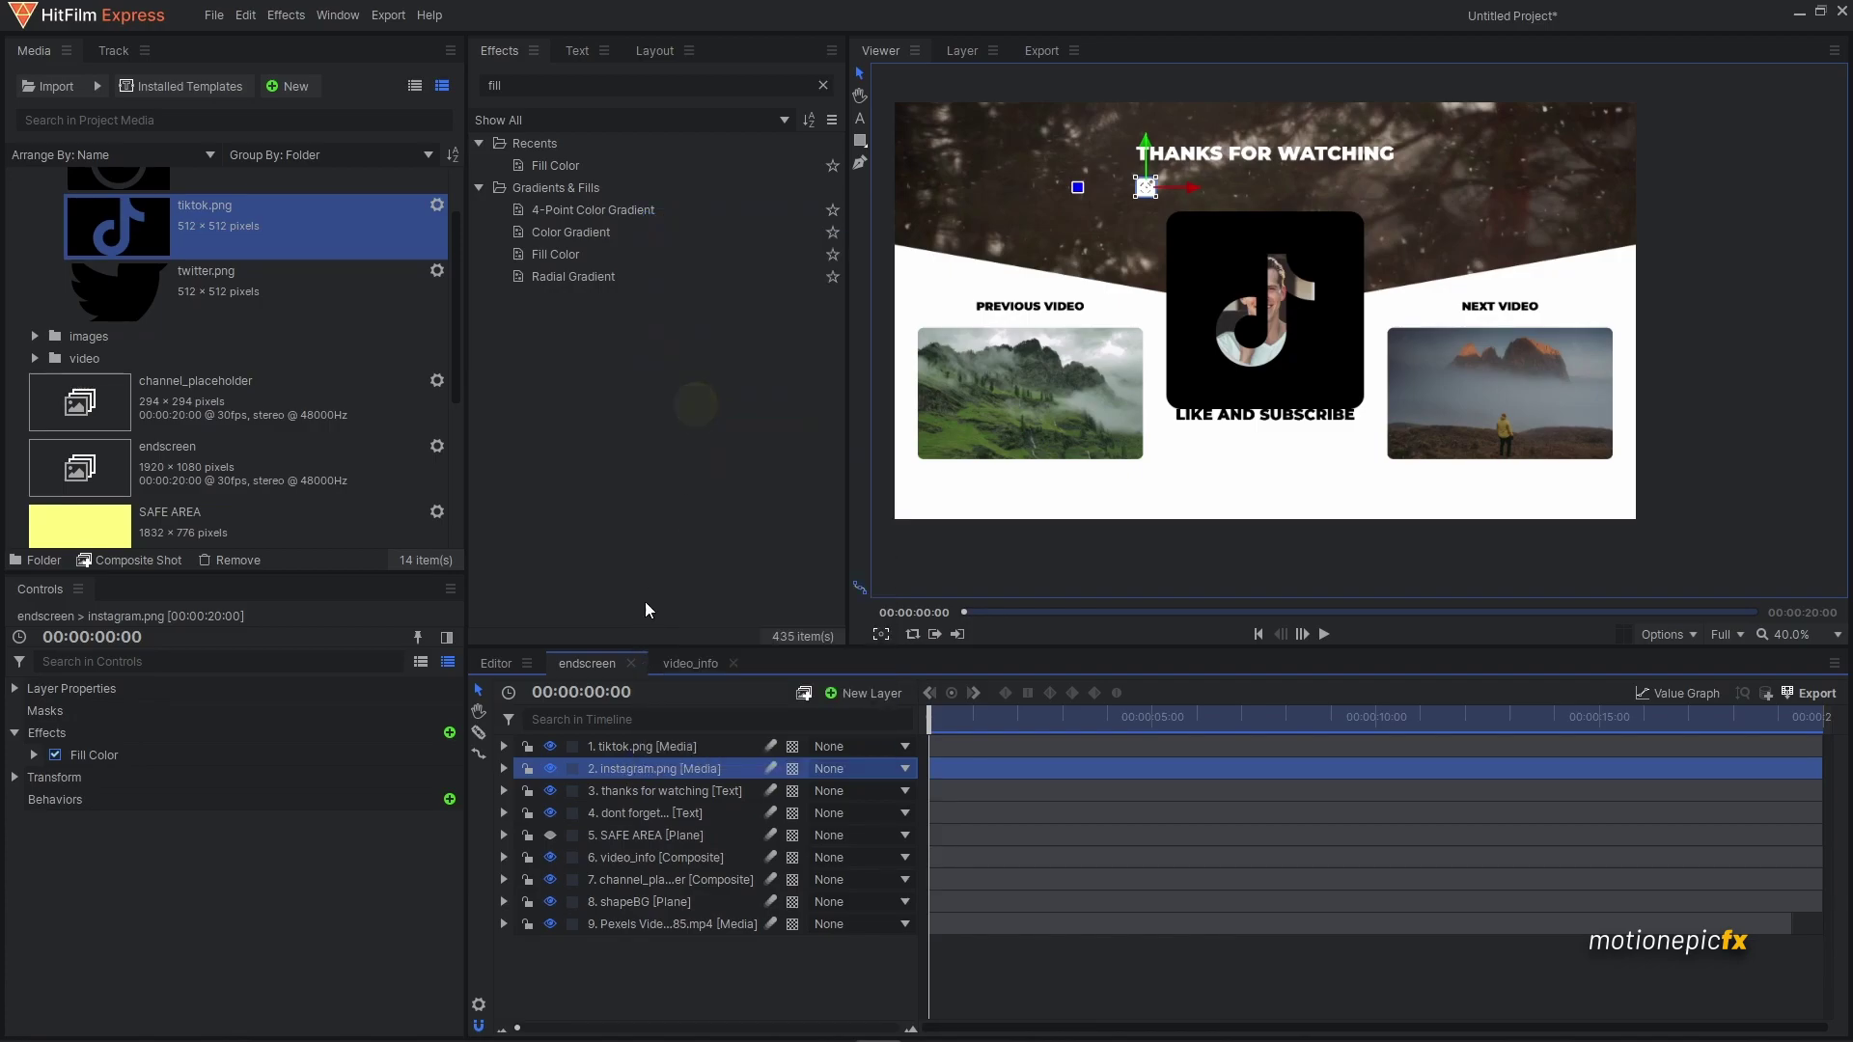
{"action": "left_click", "coordinate": [652, 749]}
{"action": "right_click", "coordinate": [646, 743]}
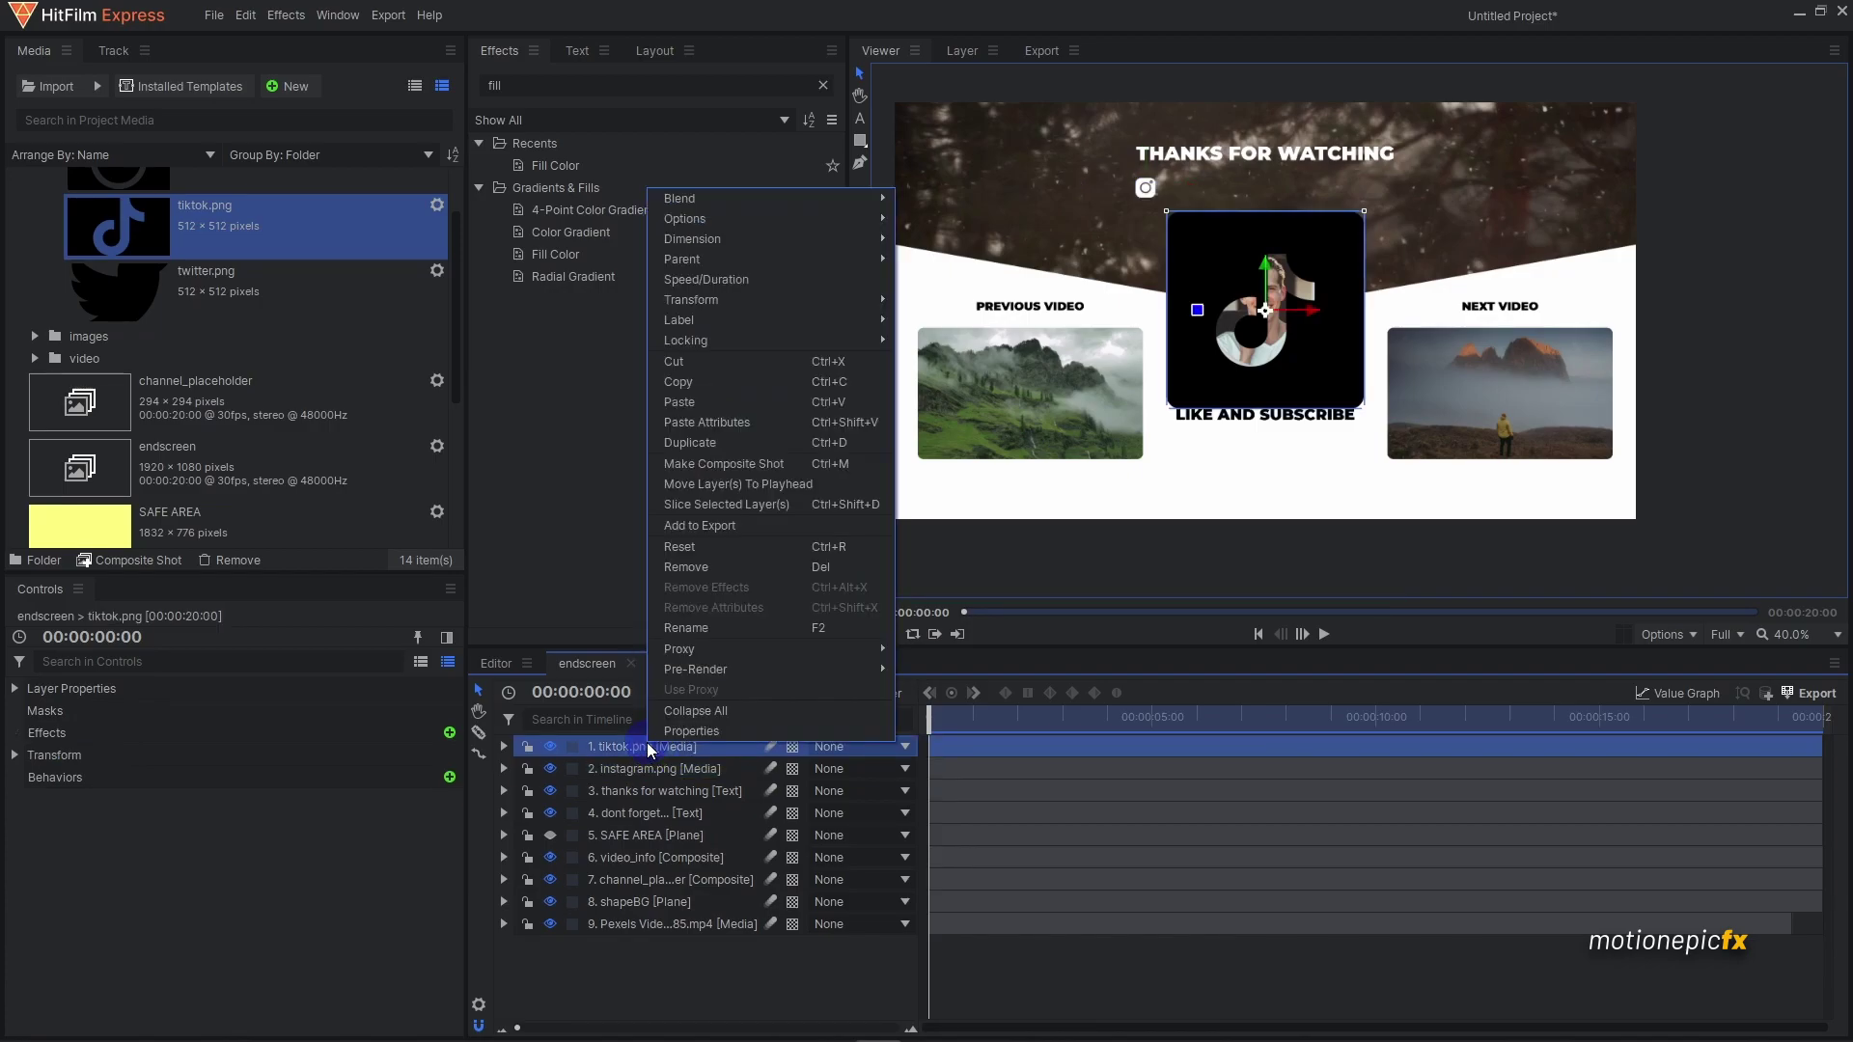
{"action": "left_click", "coordinate": [712, 425]}
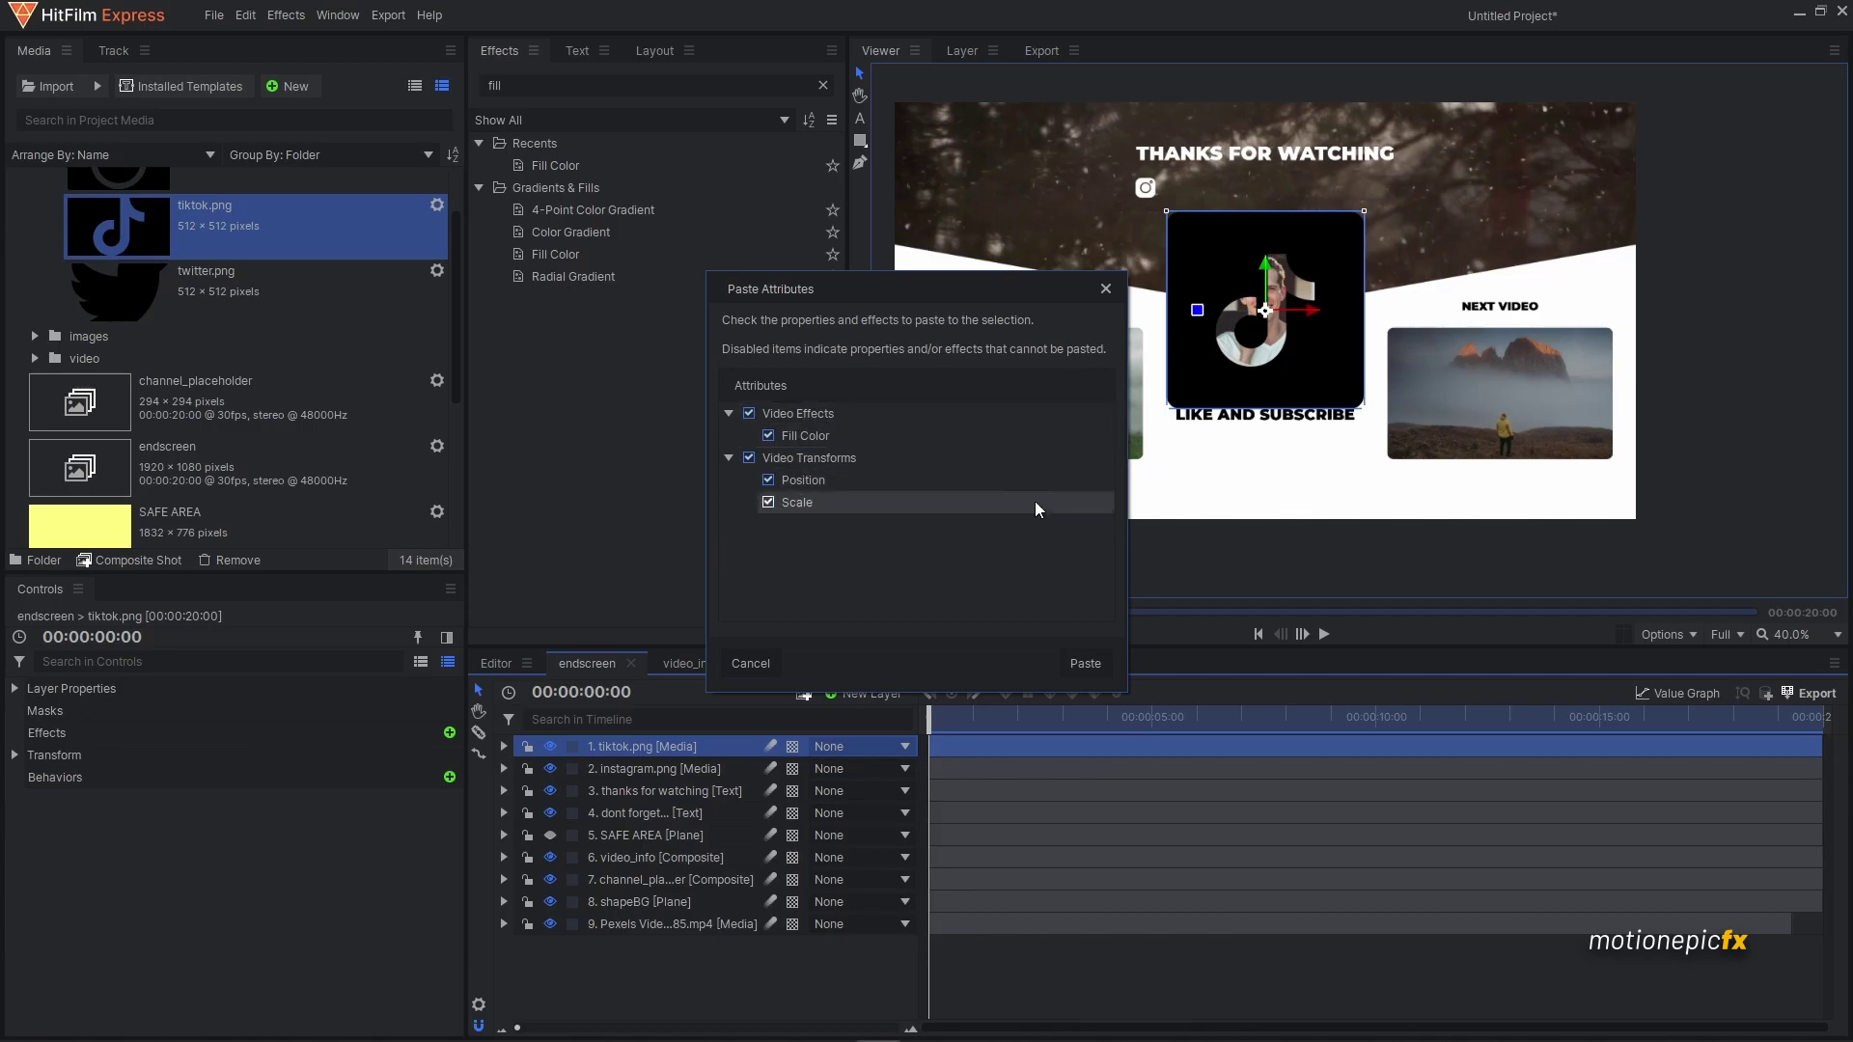
{"action": "left_click", "coordinate": [1073, 668]}
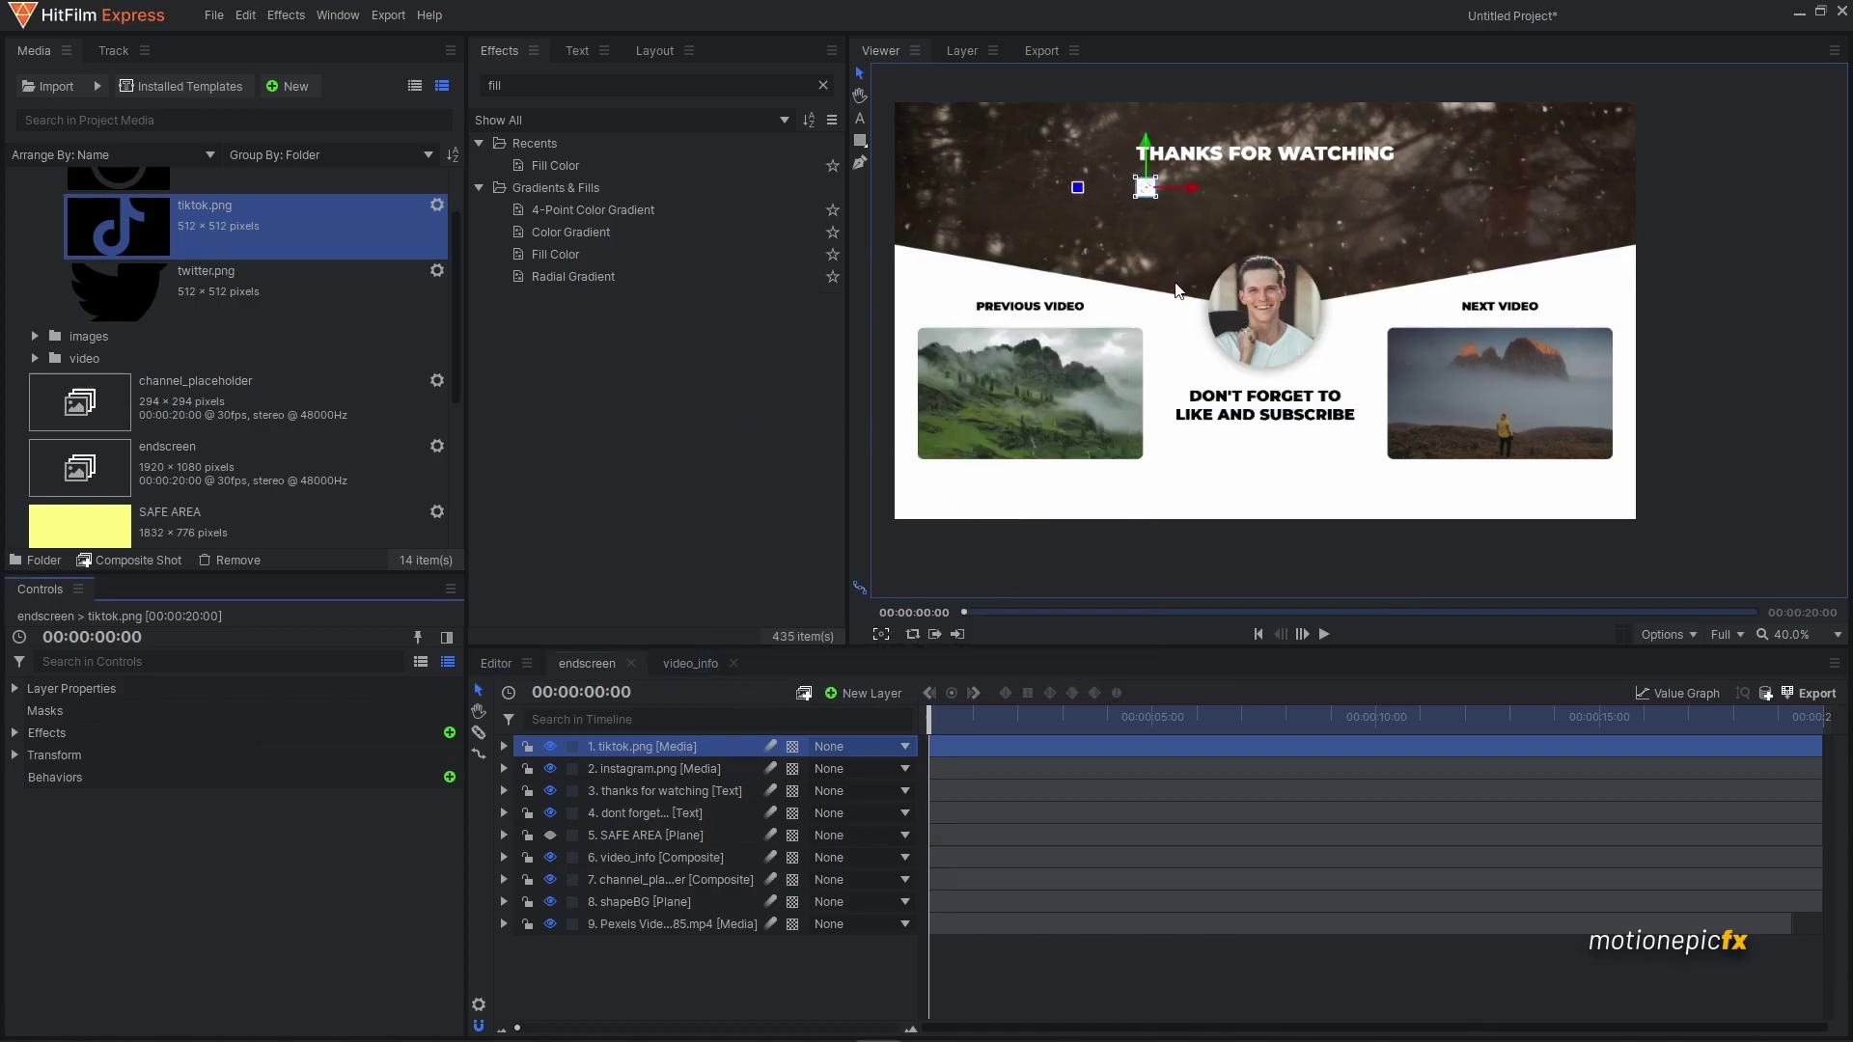
- Set the tiktok.png layer's horizontal position to 0 and collapse its properties
{"action": "scroll", "coordinate": [1157, 192], "scroll_direction": "up", "scroll_amount": 4}
{"action": "scroll", "coordinate": [1157, 192], "scroll_direction": "down", "scroll_amount": 2}
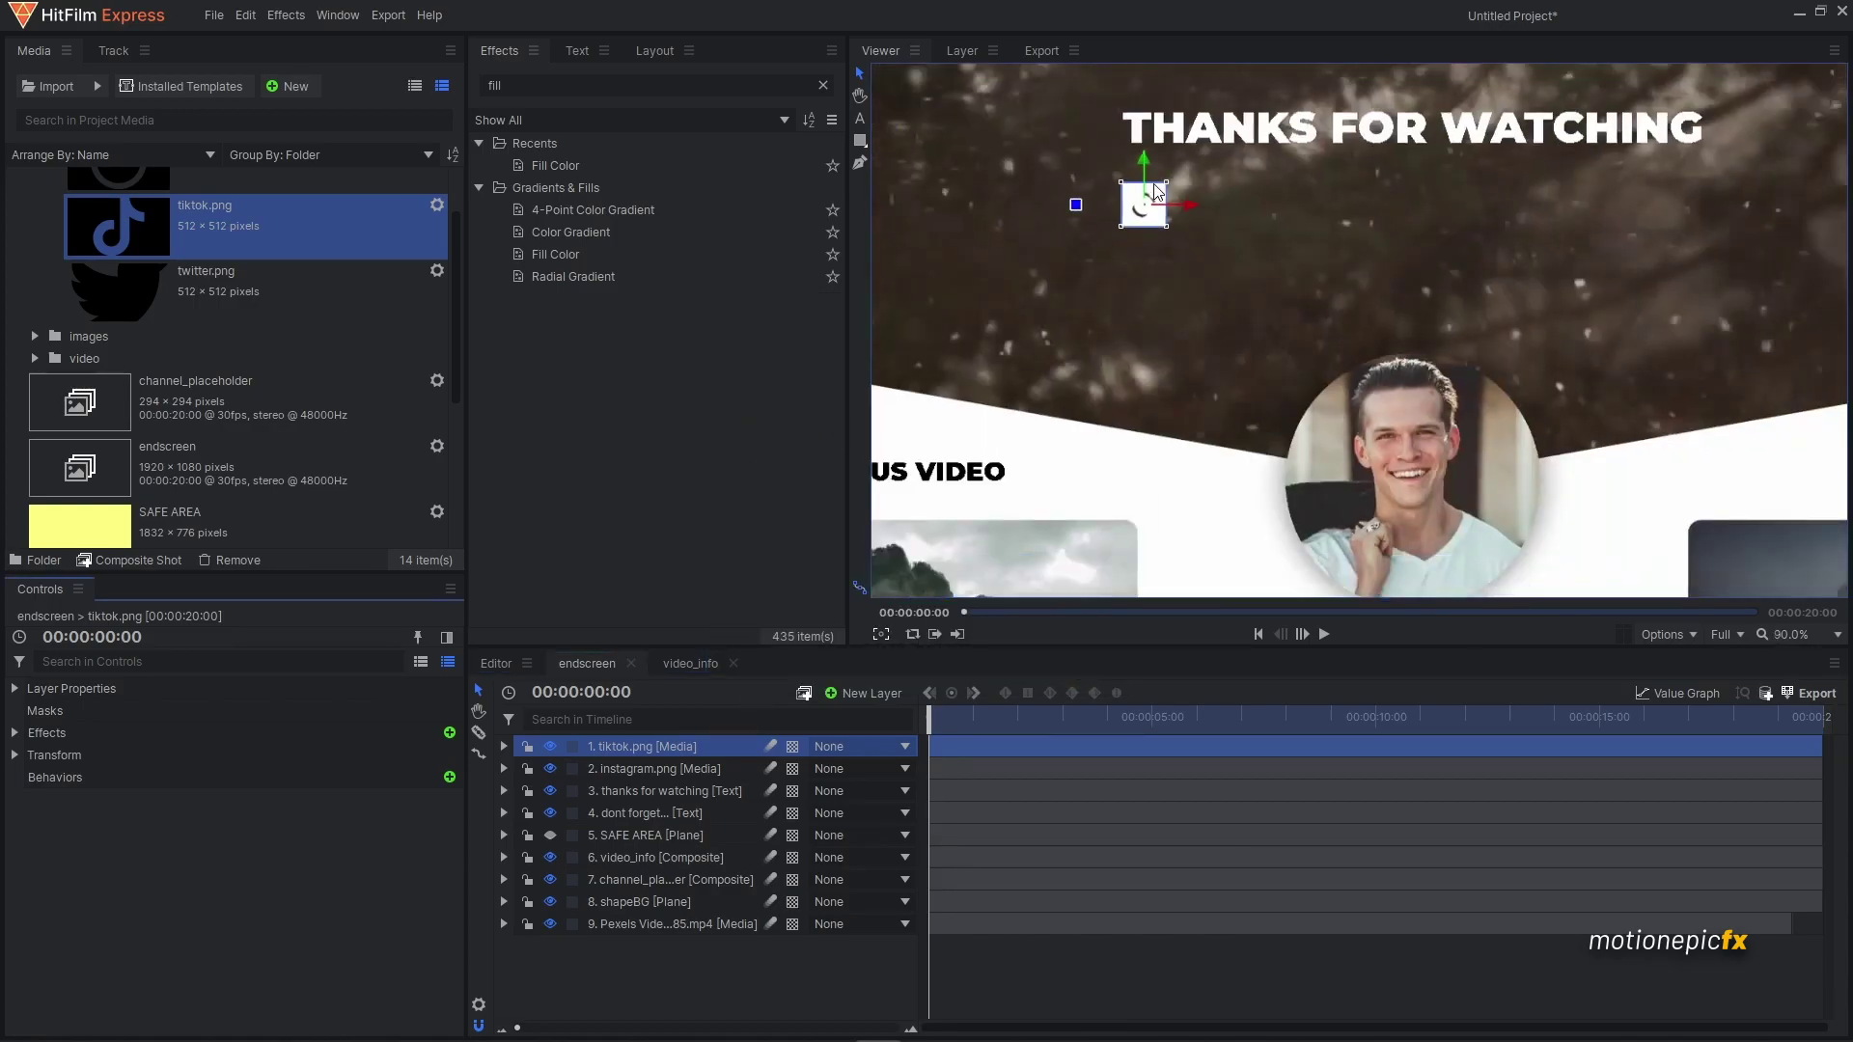
{"action": "left_click", "coordinate": [504, 748]}
{"action": "left_click", "coordinate": [523, 813]}
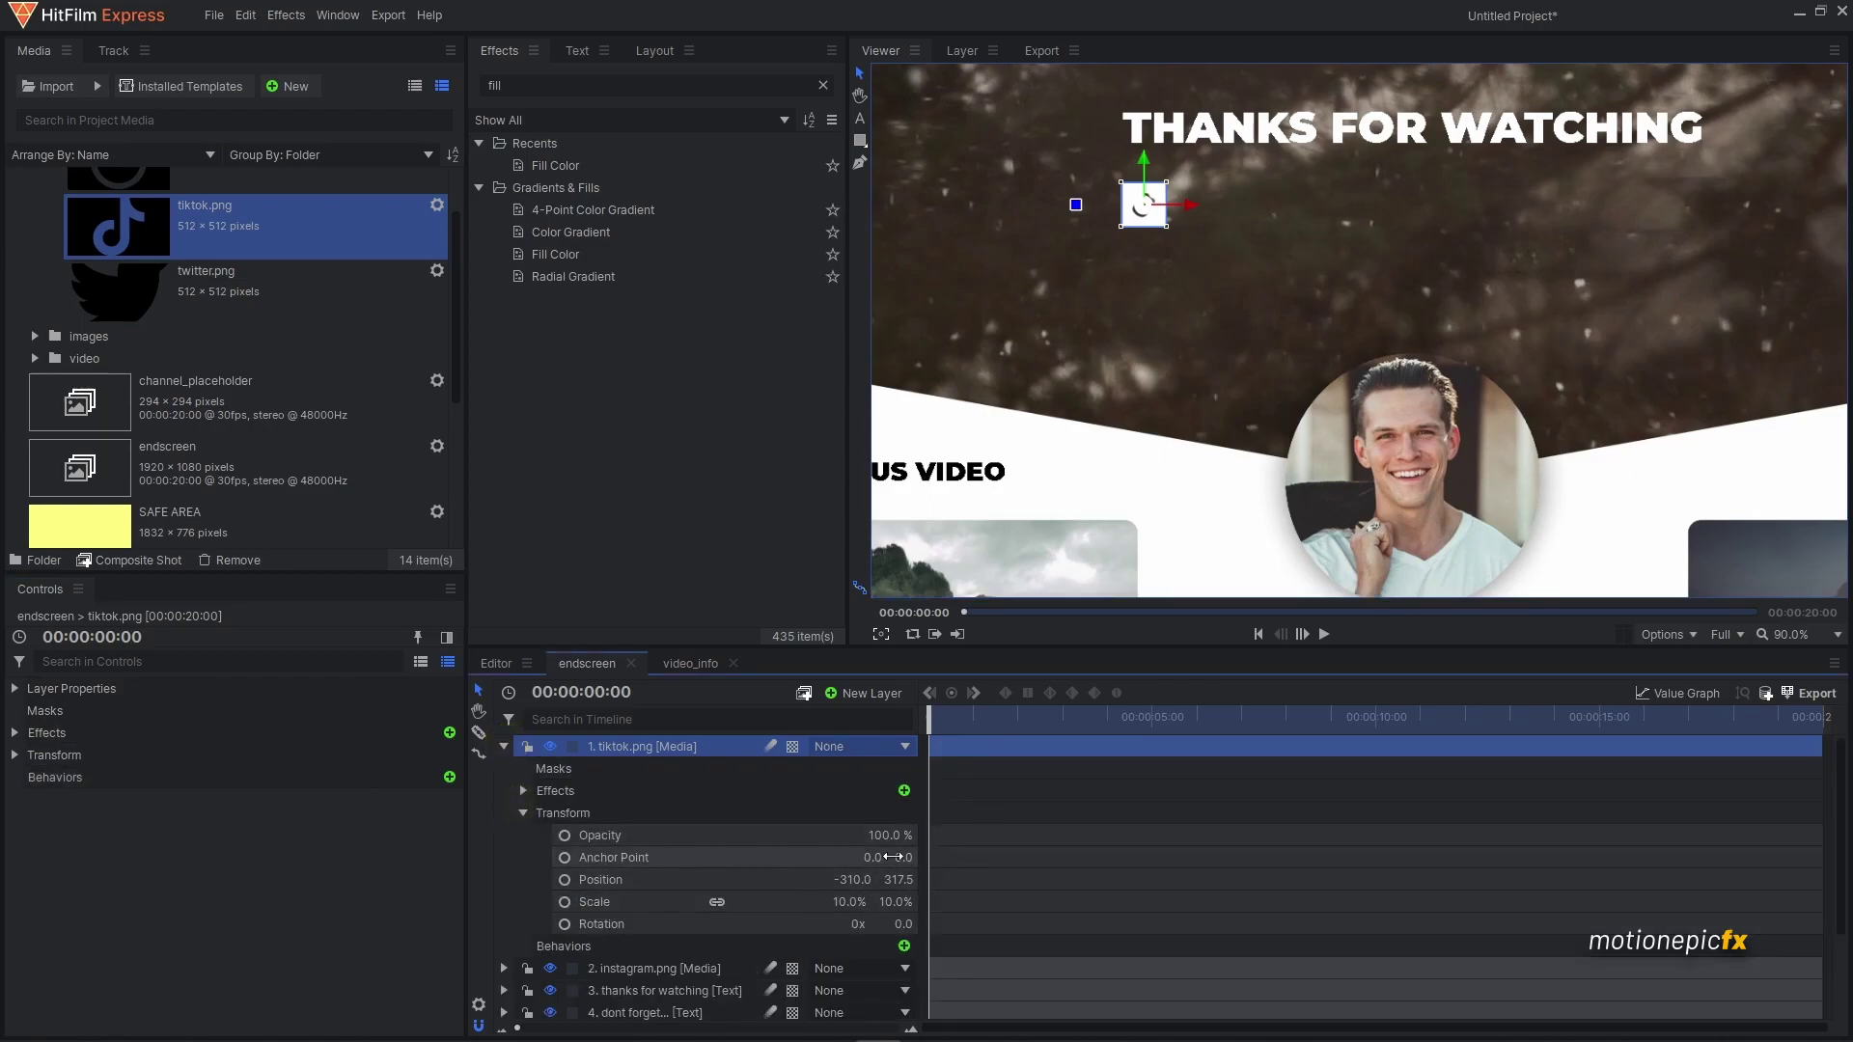
{"action": "left_click", "coordinate": [858, 881]}
{"action": "type", "text": "0"}
{"action": "key", "text": "Return"}
{"action": "scroll", "coordinate": [1294, 266], "scroll_direction": "down", "scroll_amount": 1}
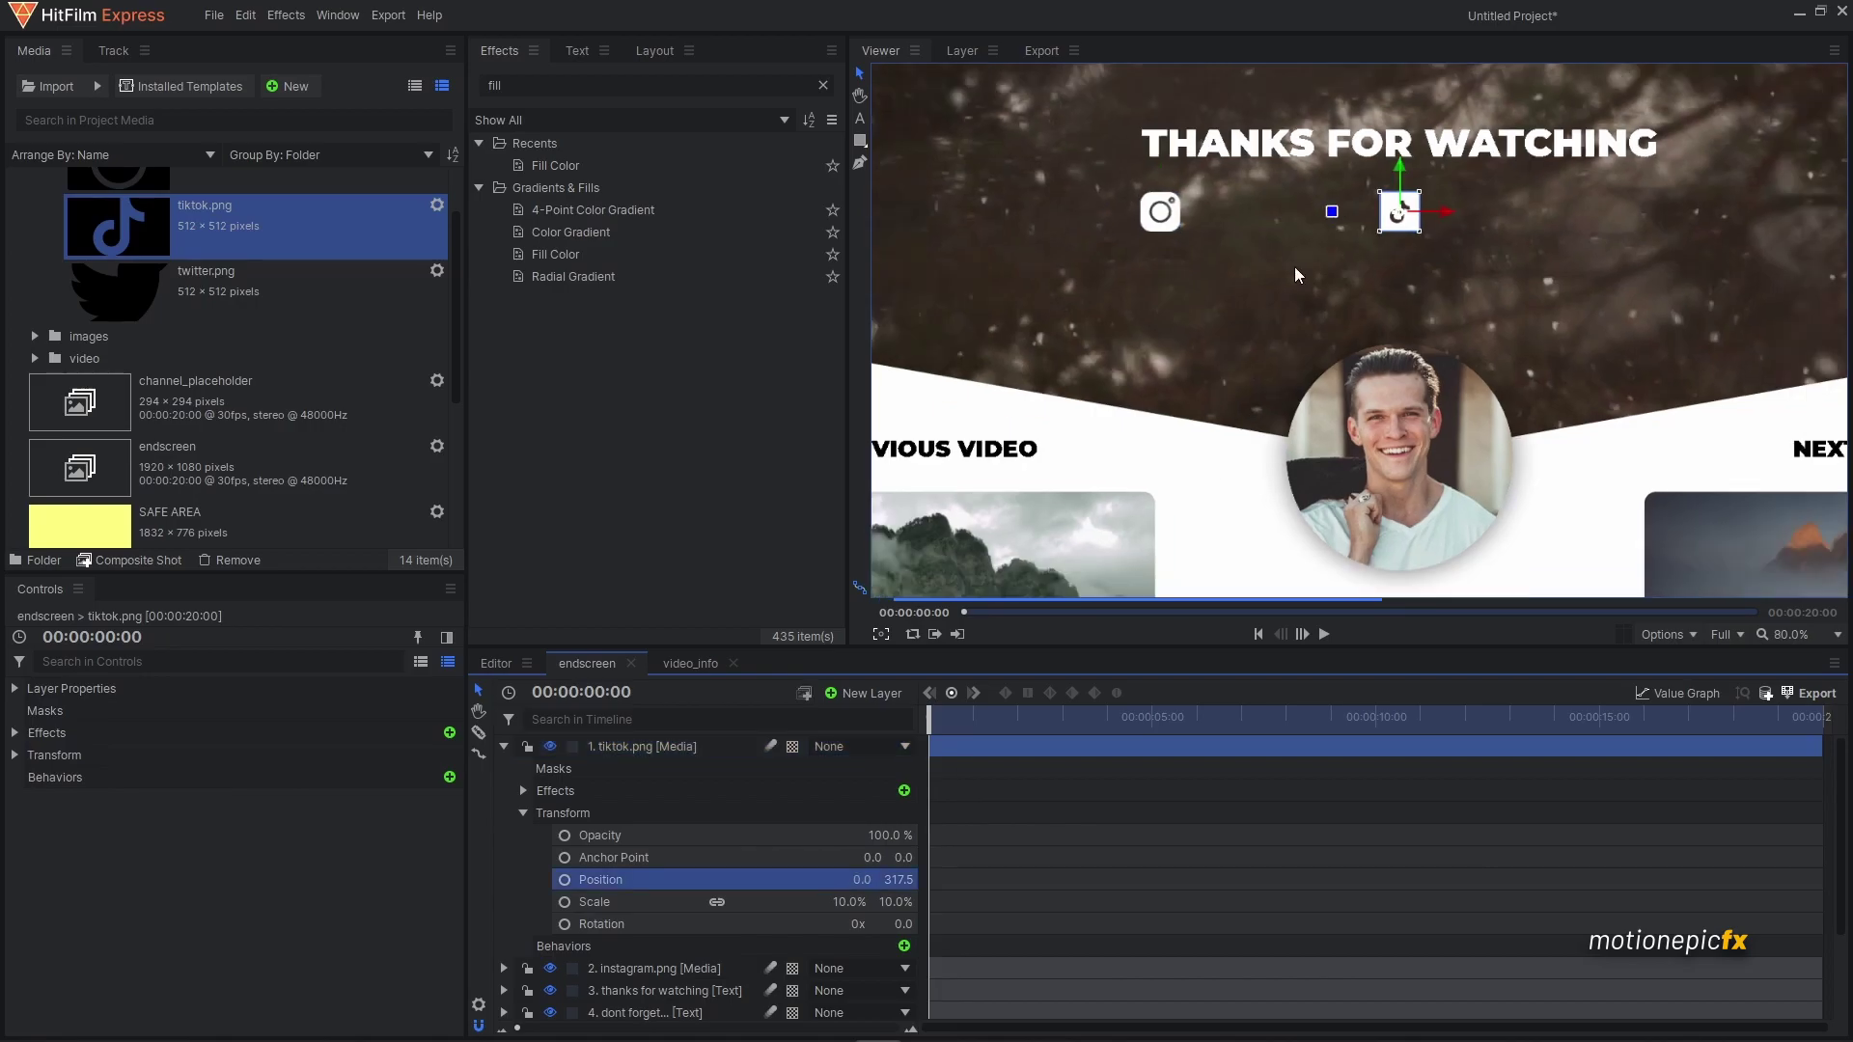
{"action": "left_click", "coordinate": [503, 746]}
- Add twitter.png as the topmost endscreen layer and paste the copied Fill Color, Position and Scale attributes onto it
{"action": "left_click_drag", "start_coordinate": [193, 275], "coordinate": [660, 741]}
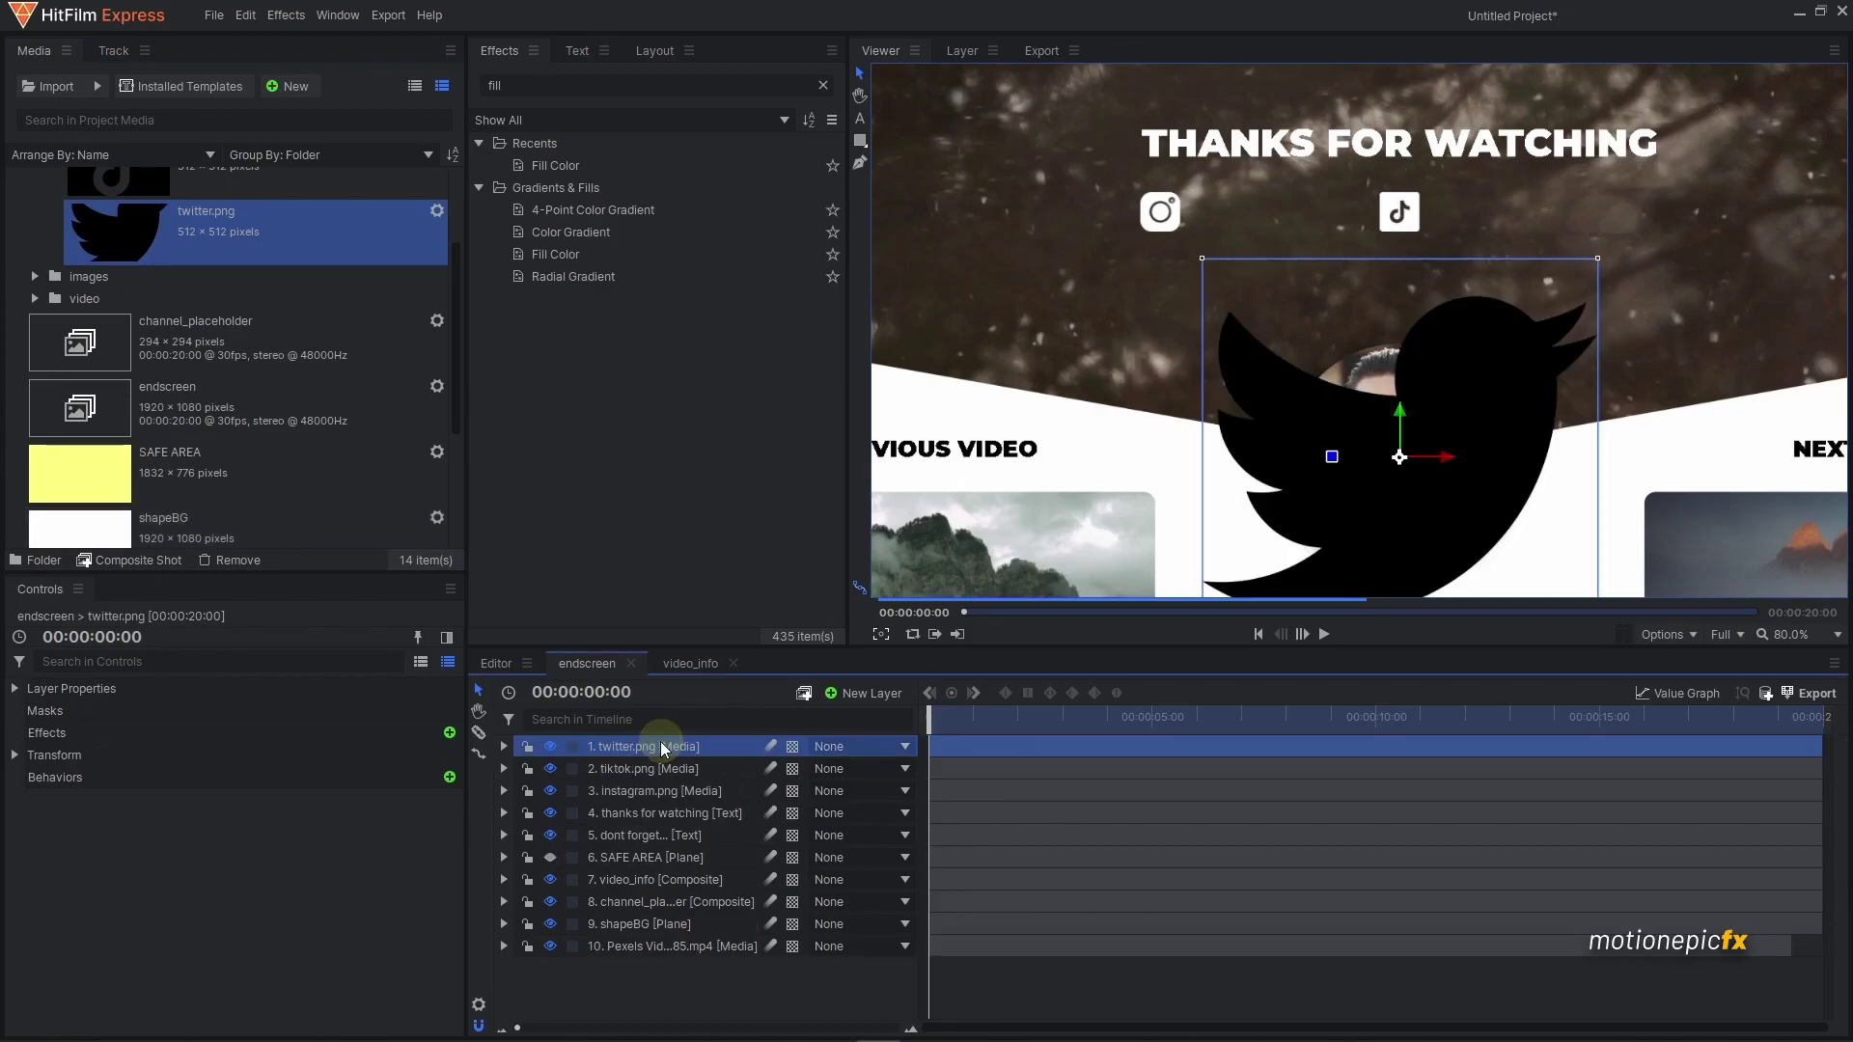
{"action": "right_click", "coordinate": [656, 740]}
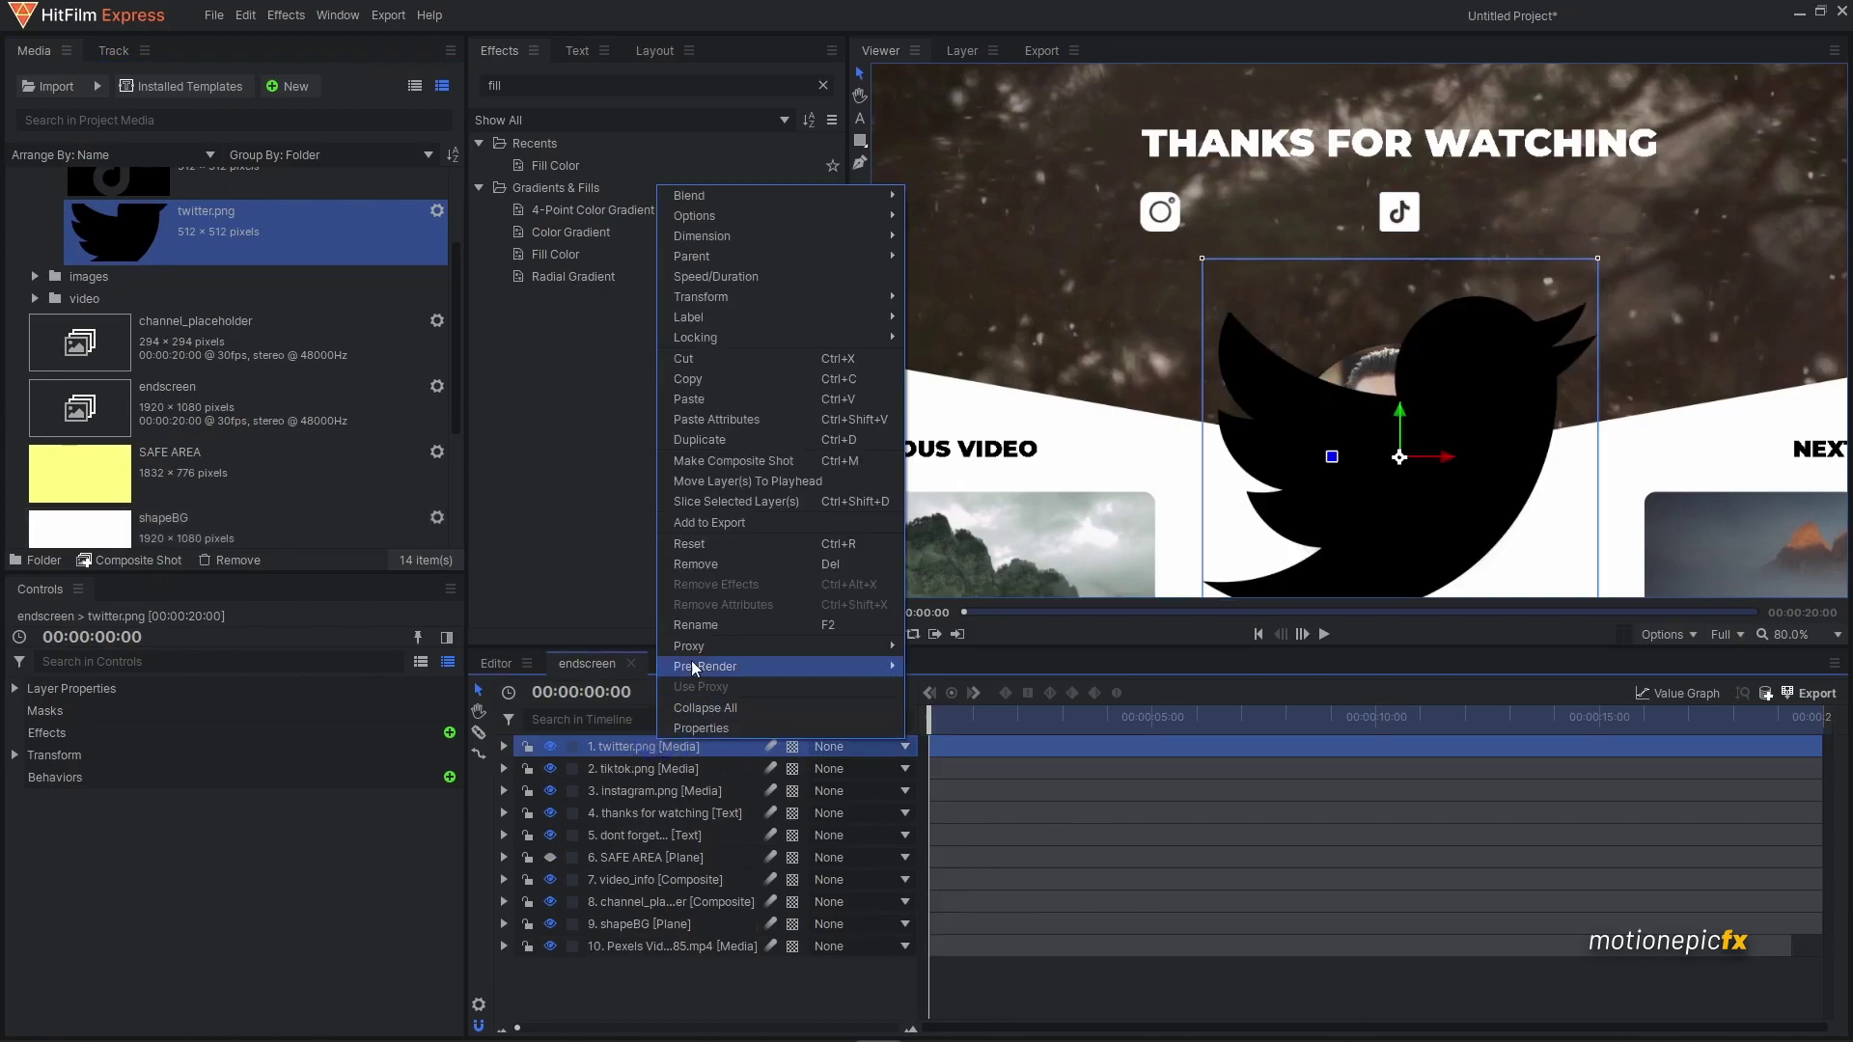
{"action": "left_click", "coordinate": [749, 419]}
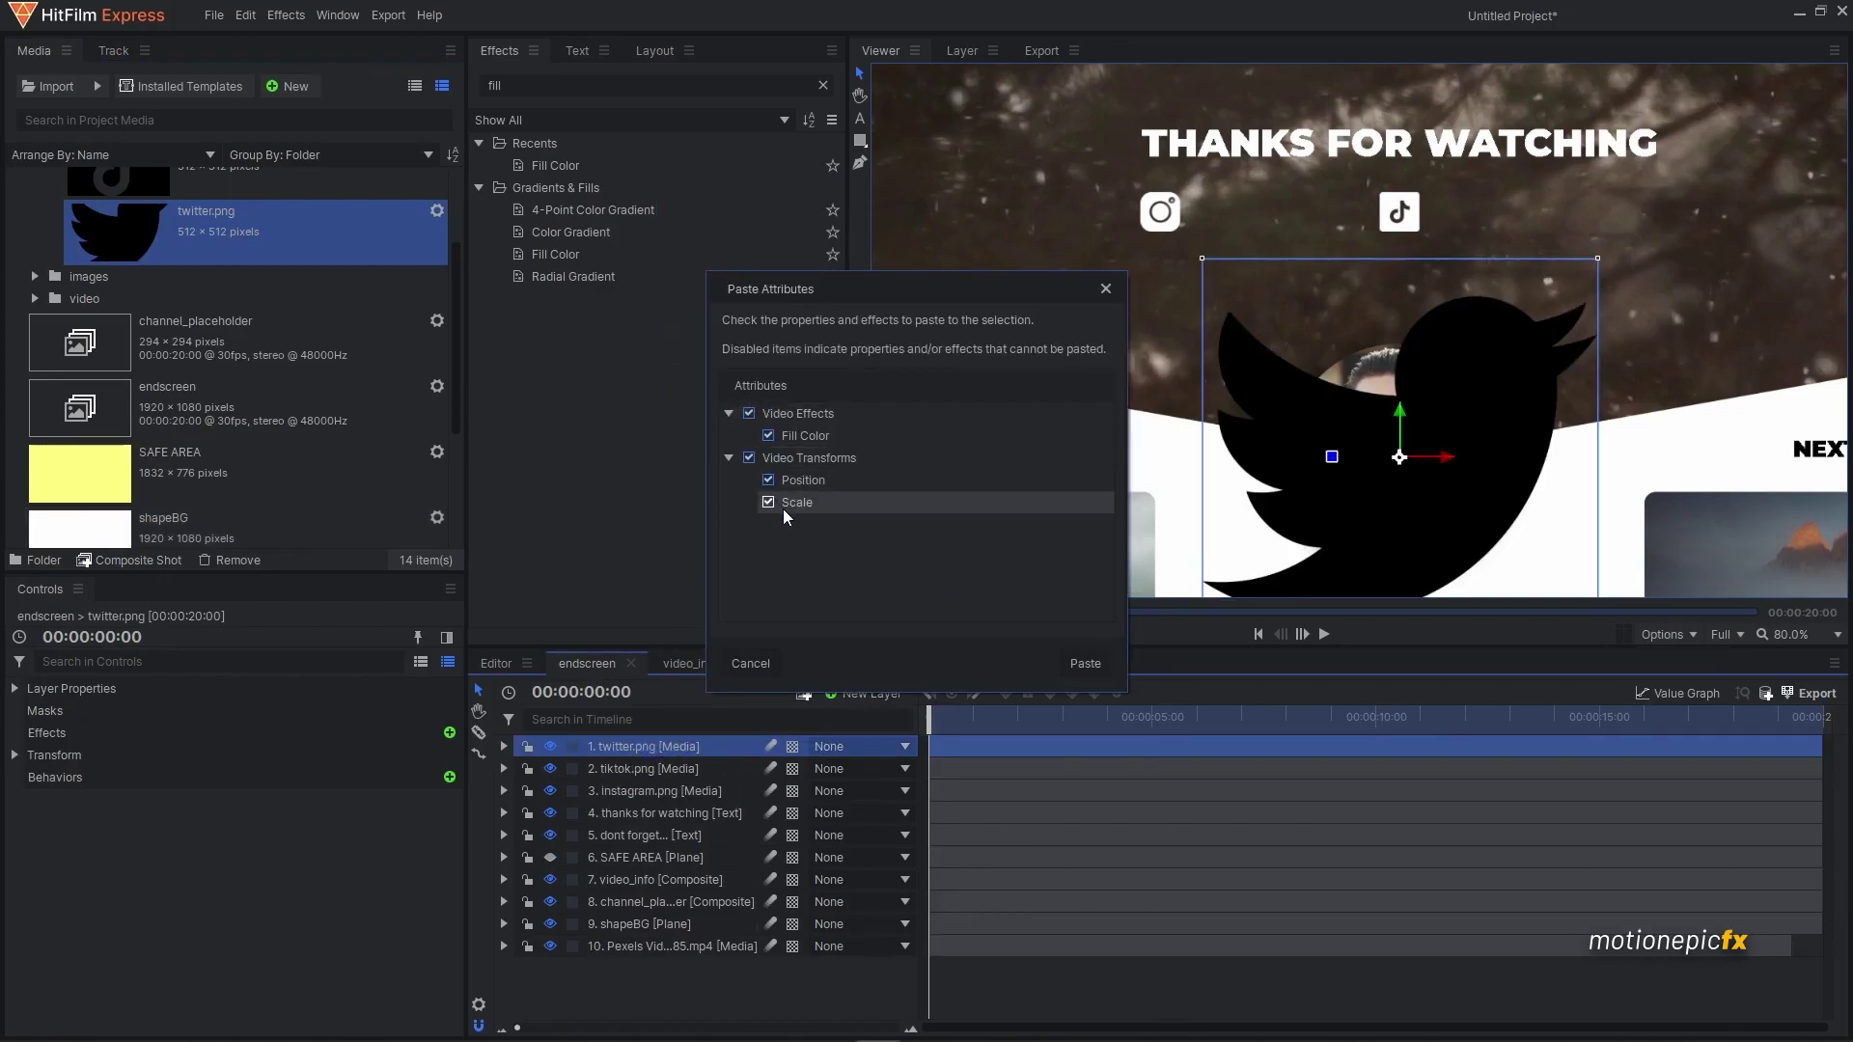
{"action": "left_click", "coordinate": [1103, 658]}
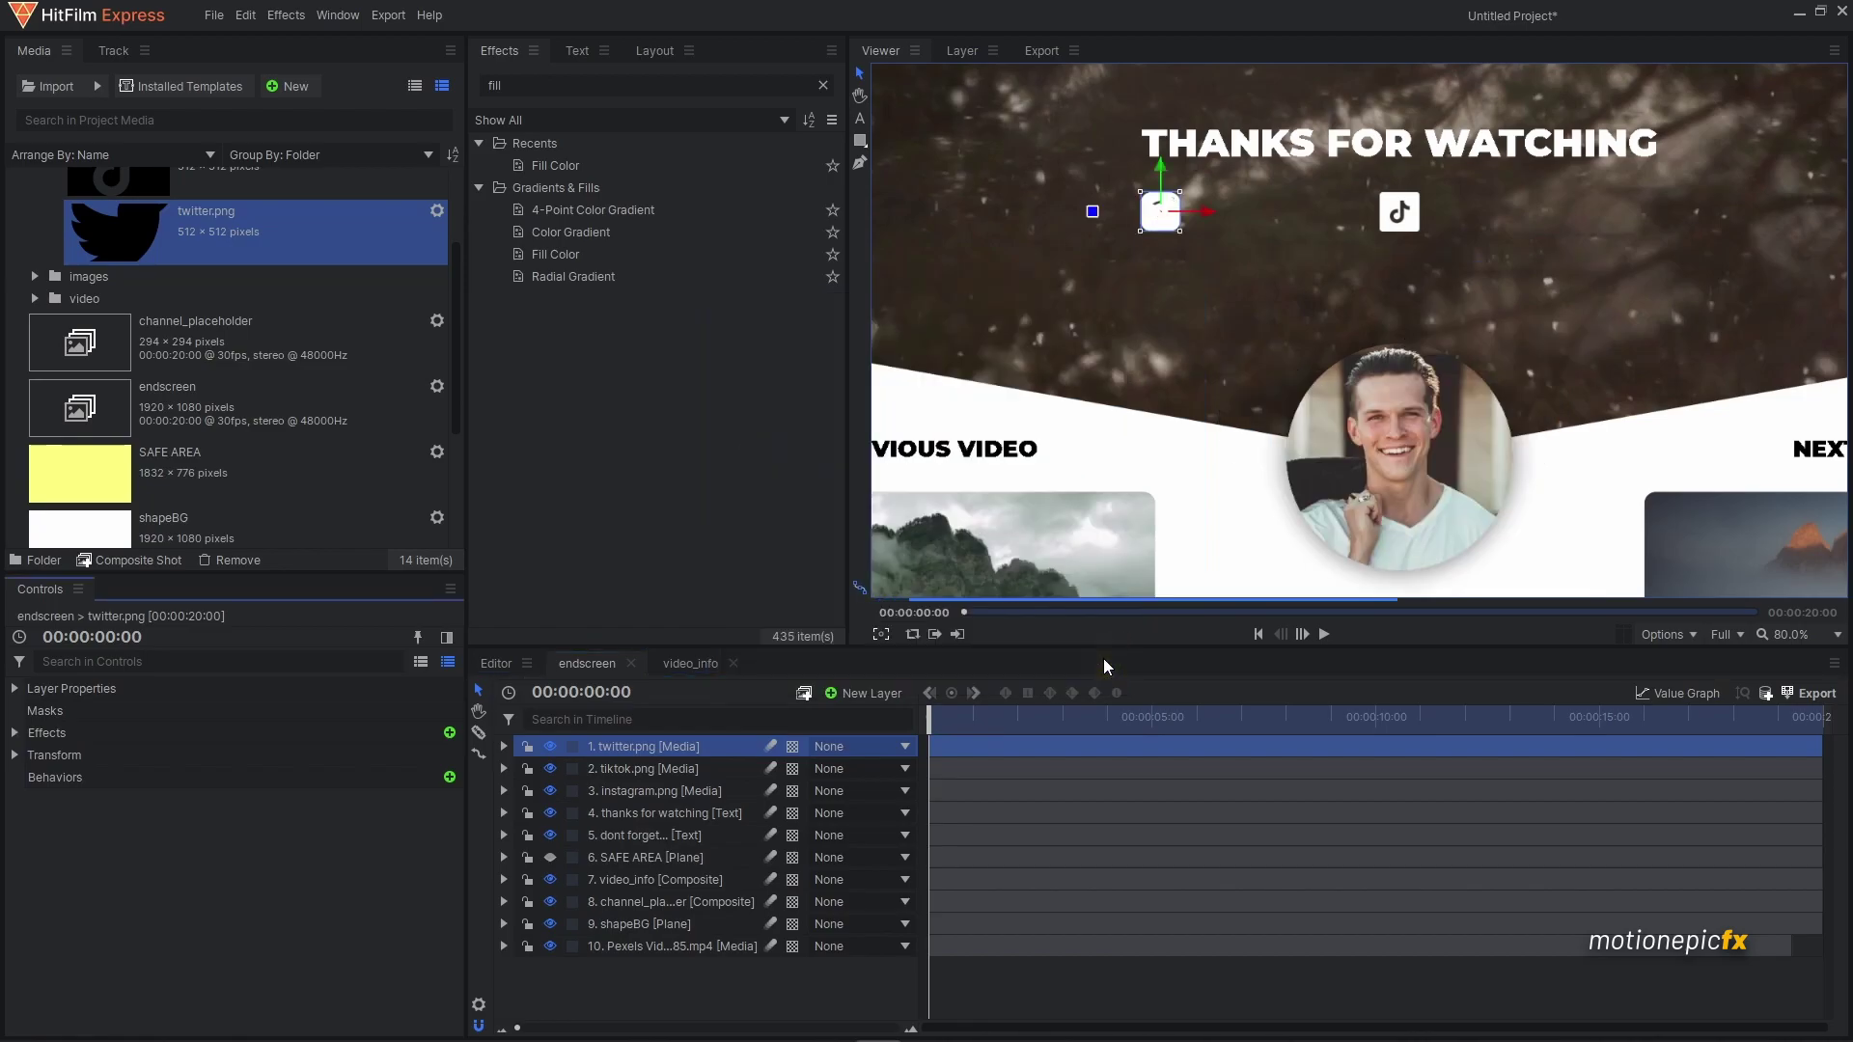
- Set the twitter.png layer's horizontal position to 310 and collapse its properties
{"action": "left_click", "coordinate": [502, 746]}
{"action": "left_click", "coordinate": [523, 812]}
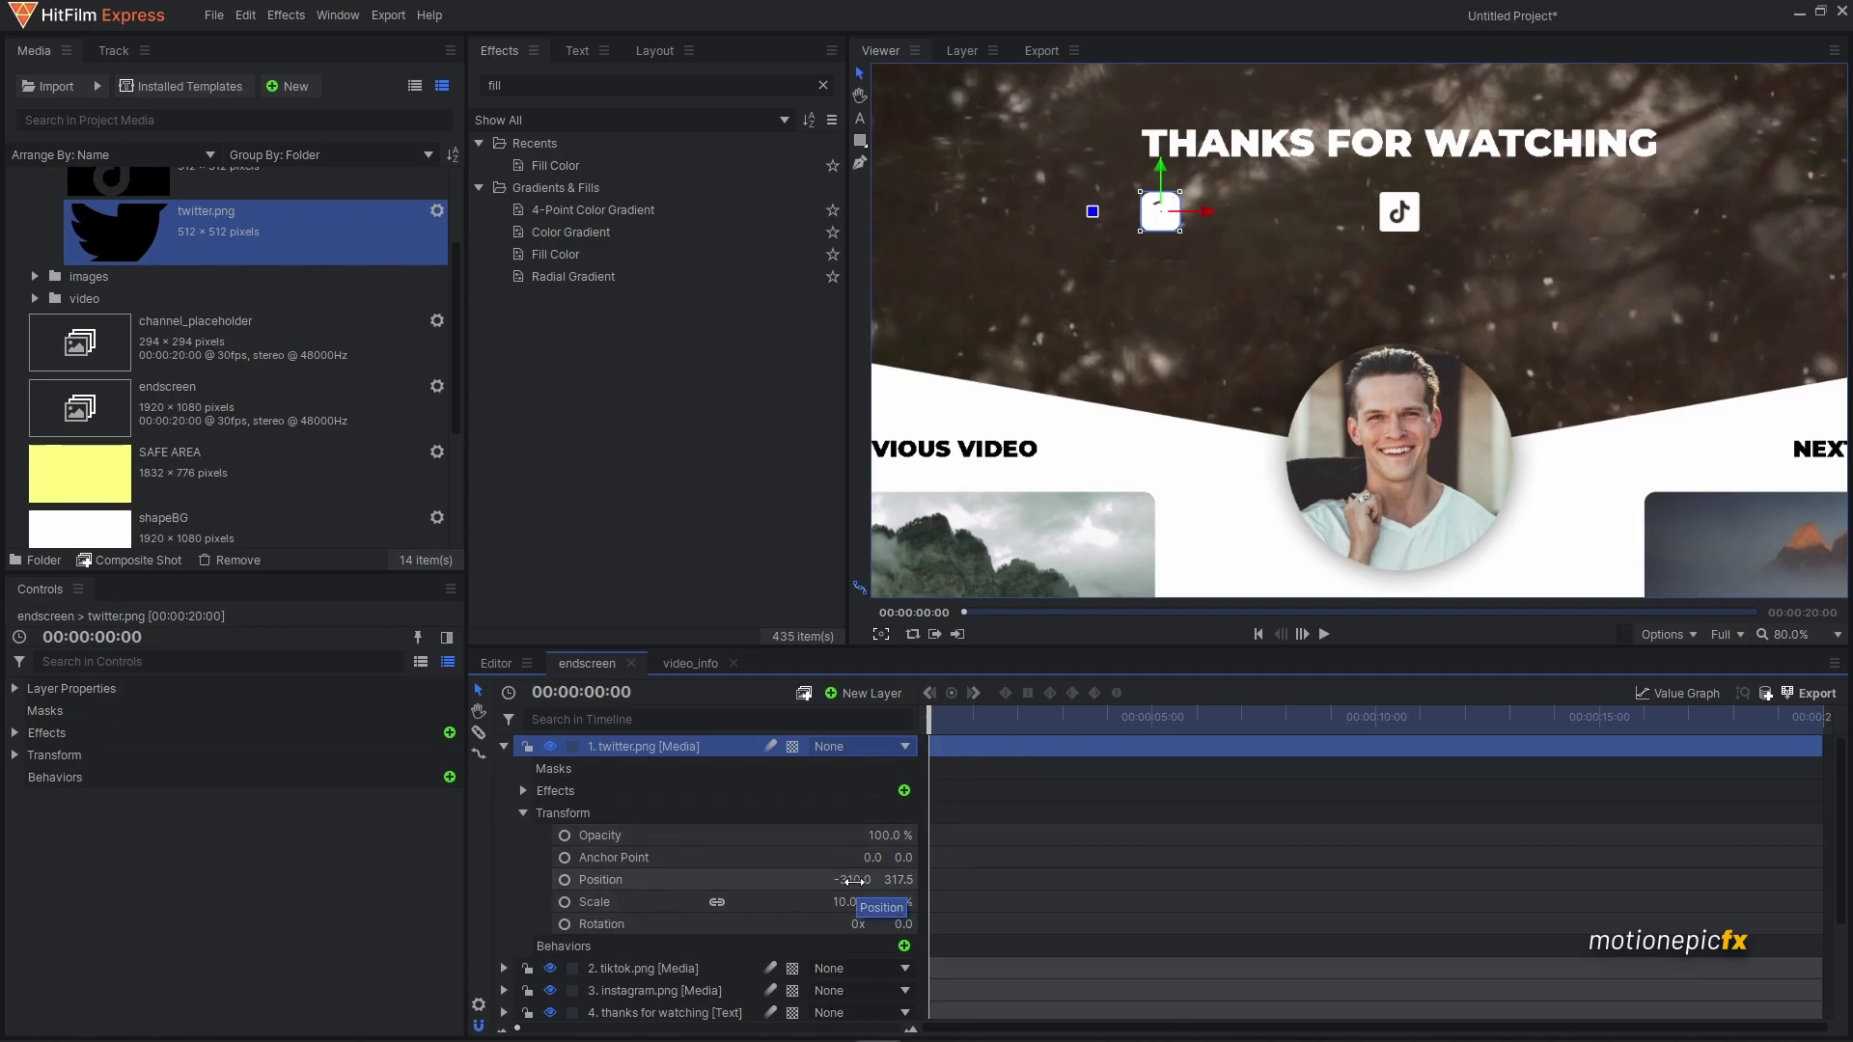
{"action": "left_click", "coordinate": [854, 881]}
{"action": "type", "text": "310"}
{"action": "key", "text": "Return"}
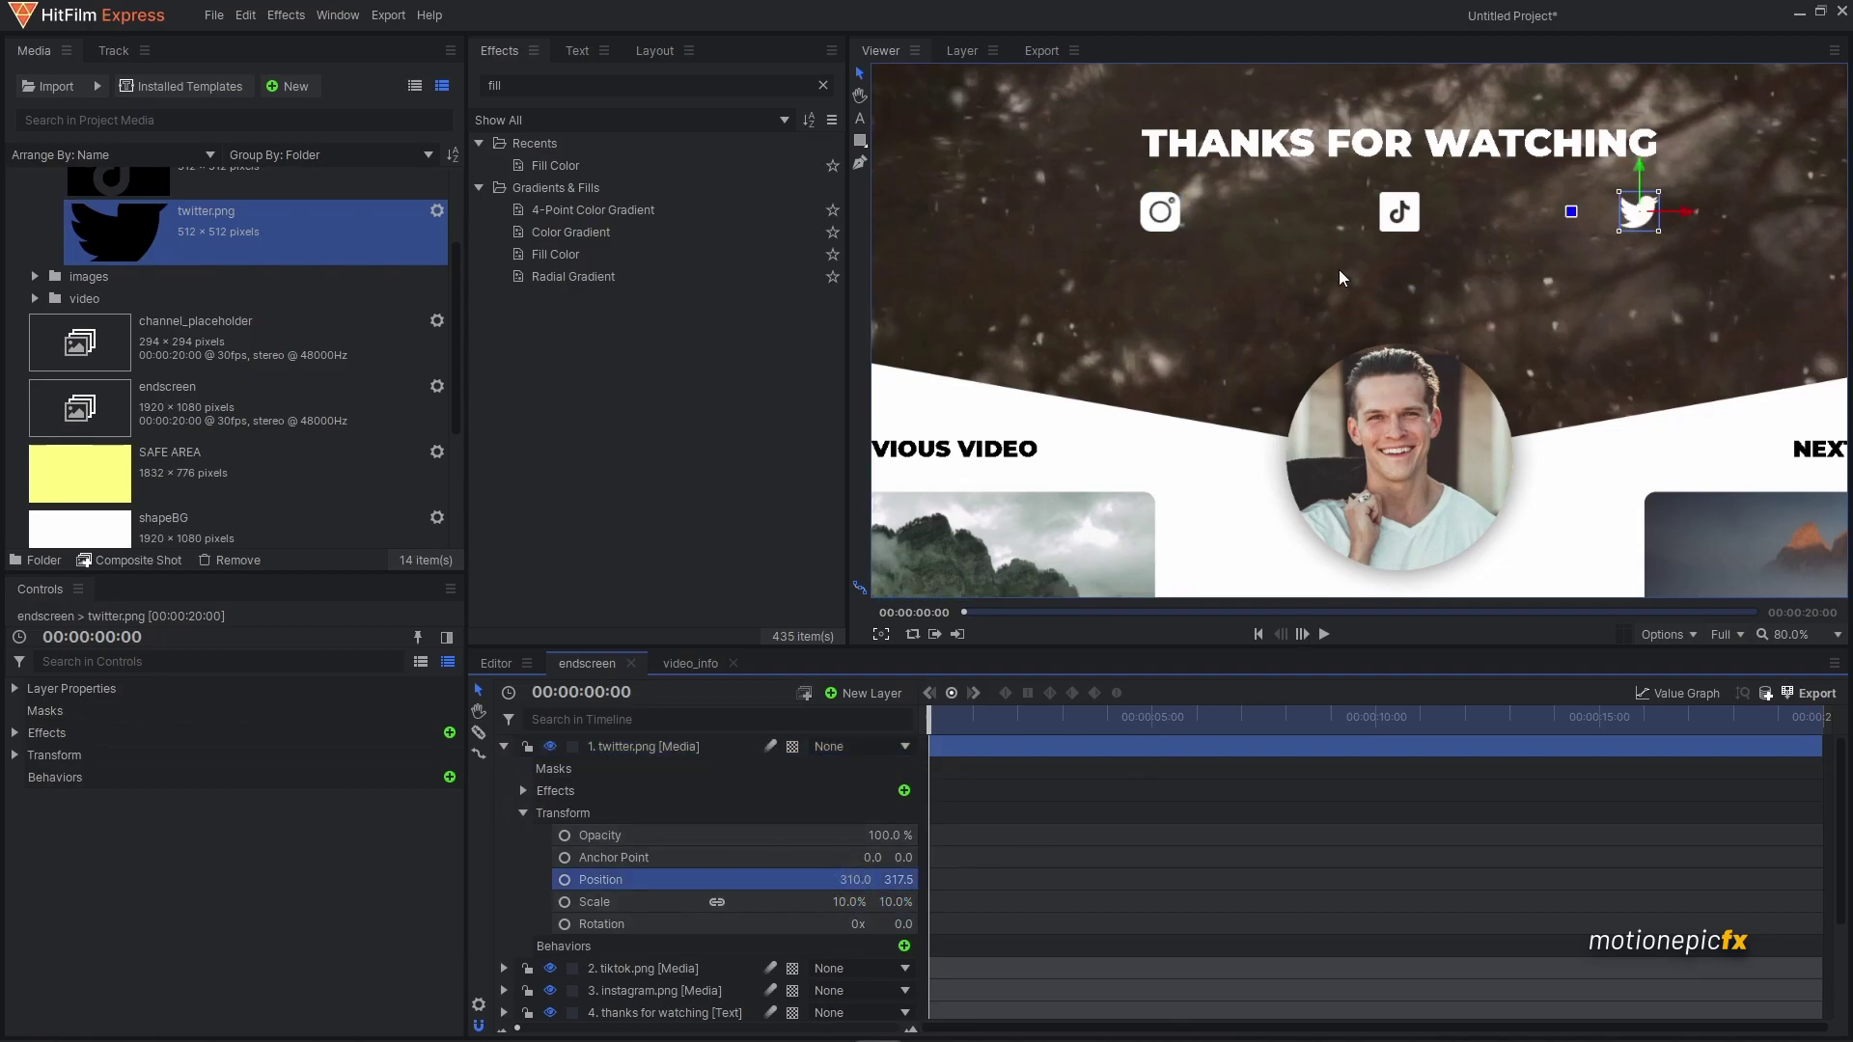
{"action": "left_click", "coordinate": [522, 813]}
{"action": "left_click", "coordinate": [504, 746]}
{"action": "left_click", "coordinate": [639, 967]}
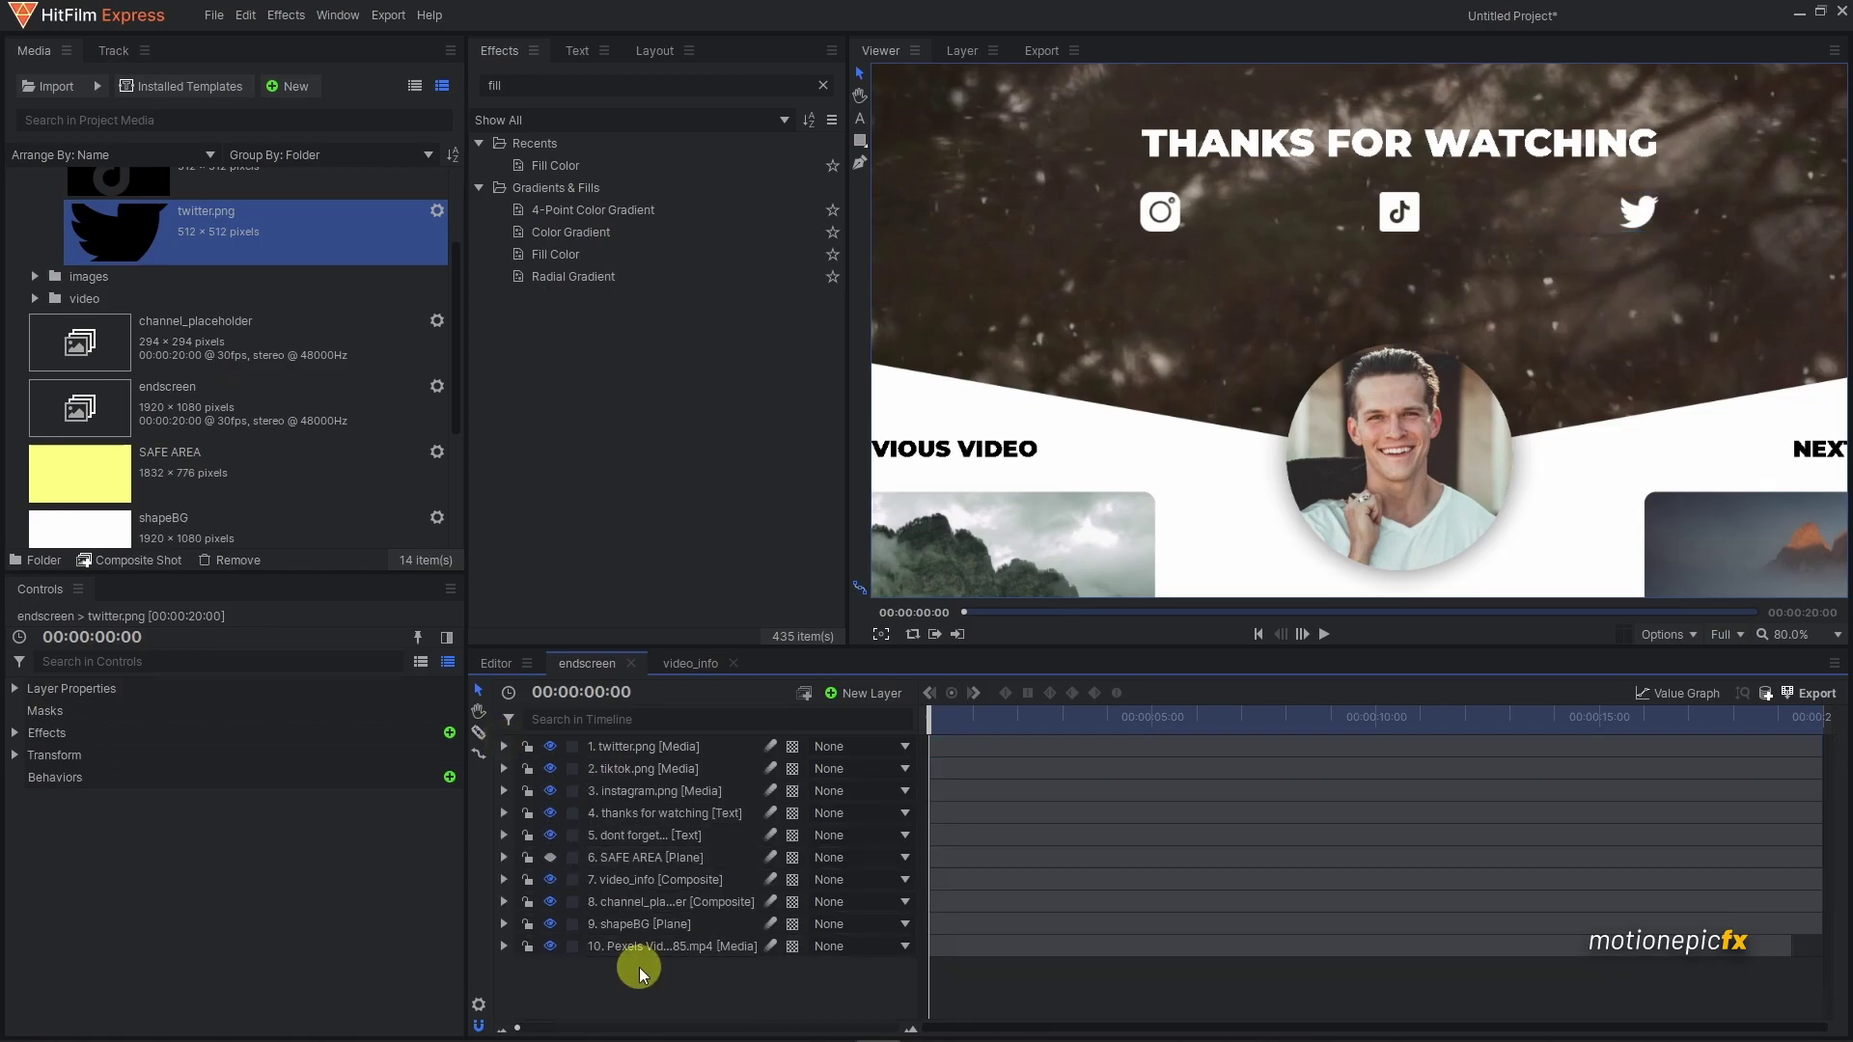
- Combine the twitter.png, tiktok.png and instagram.png layers into a new composite shot named SM
{"action": "scroll", "coordinate": [1654, 319], "scroll_direction": "down", "scroll_amount": 2}
{"action": "left_click", "coordinate": [666, 745]}
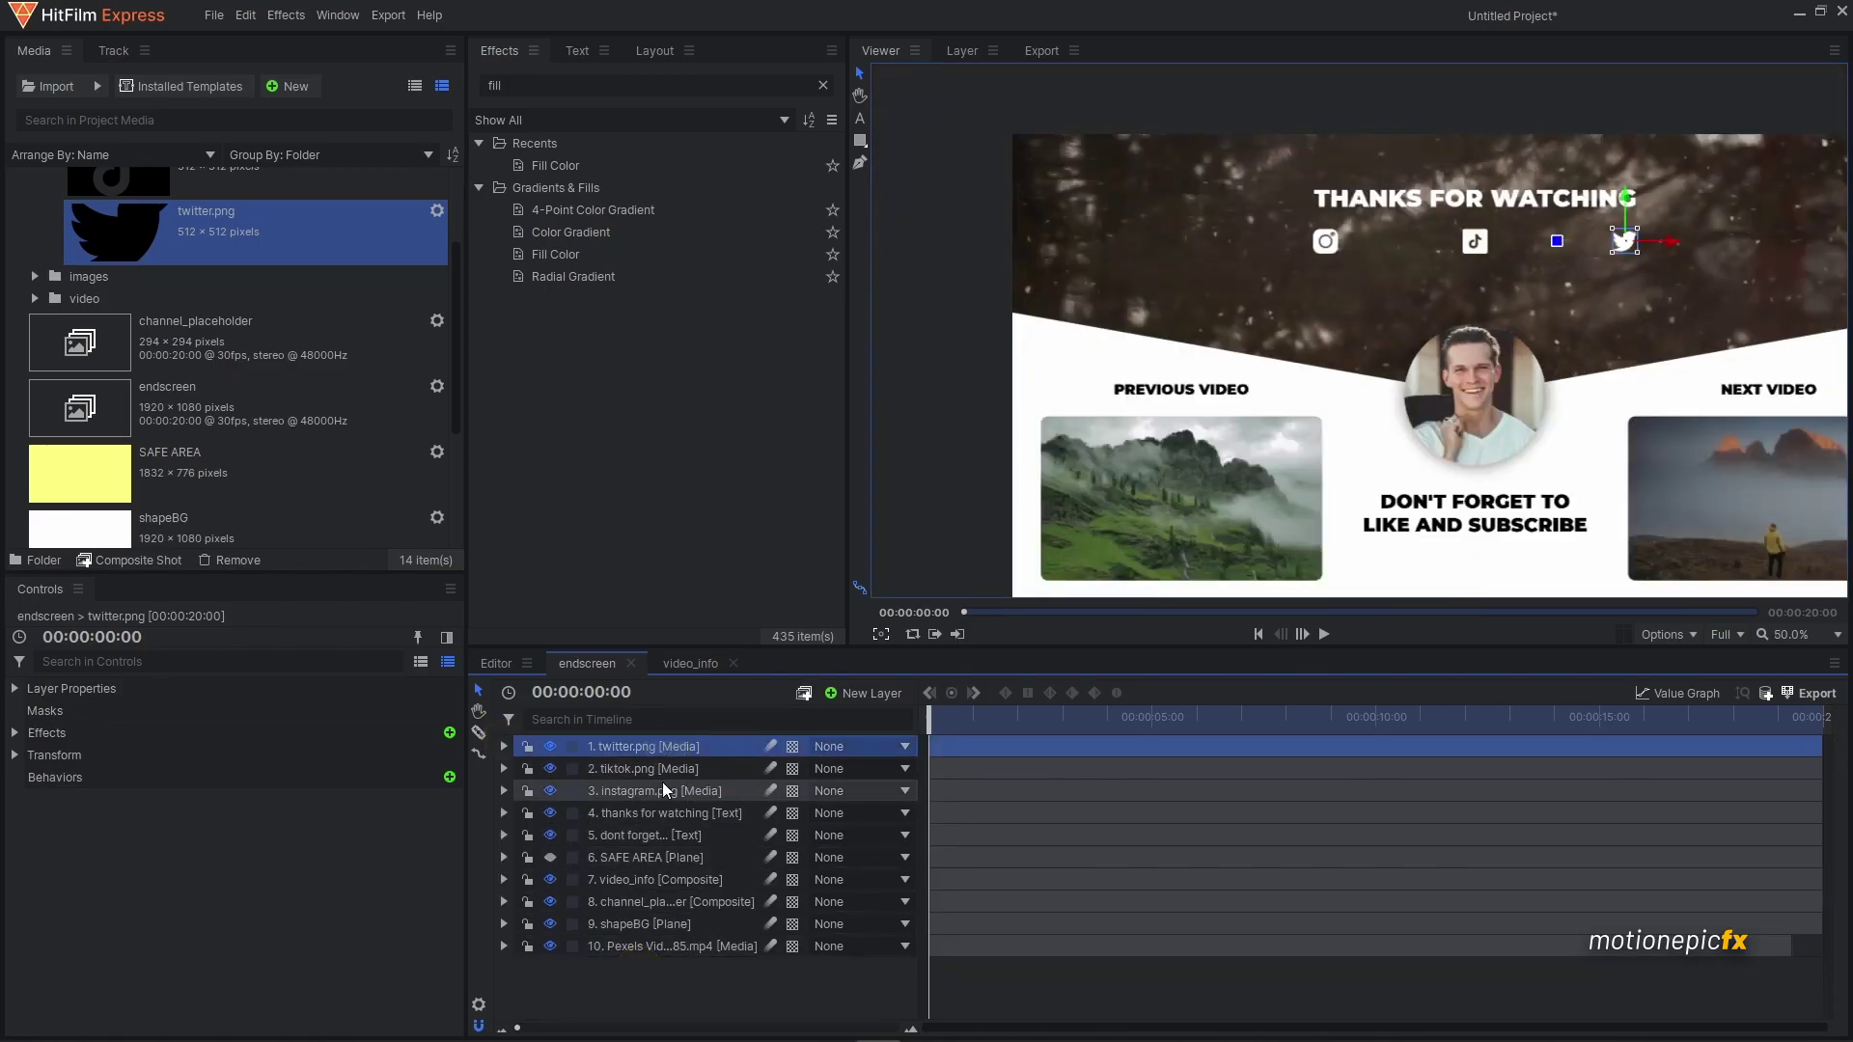
{"action": "left_click", "coordinate": [666, 793], "text": "shift"}
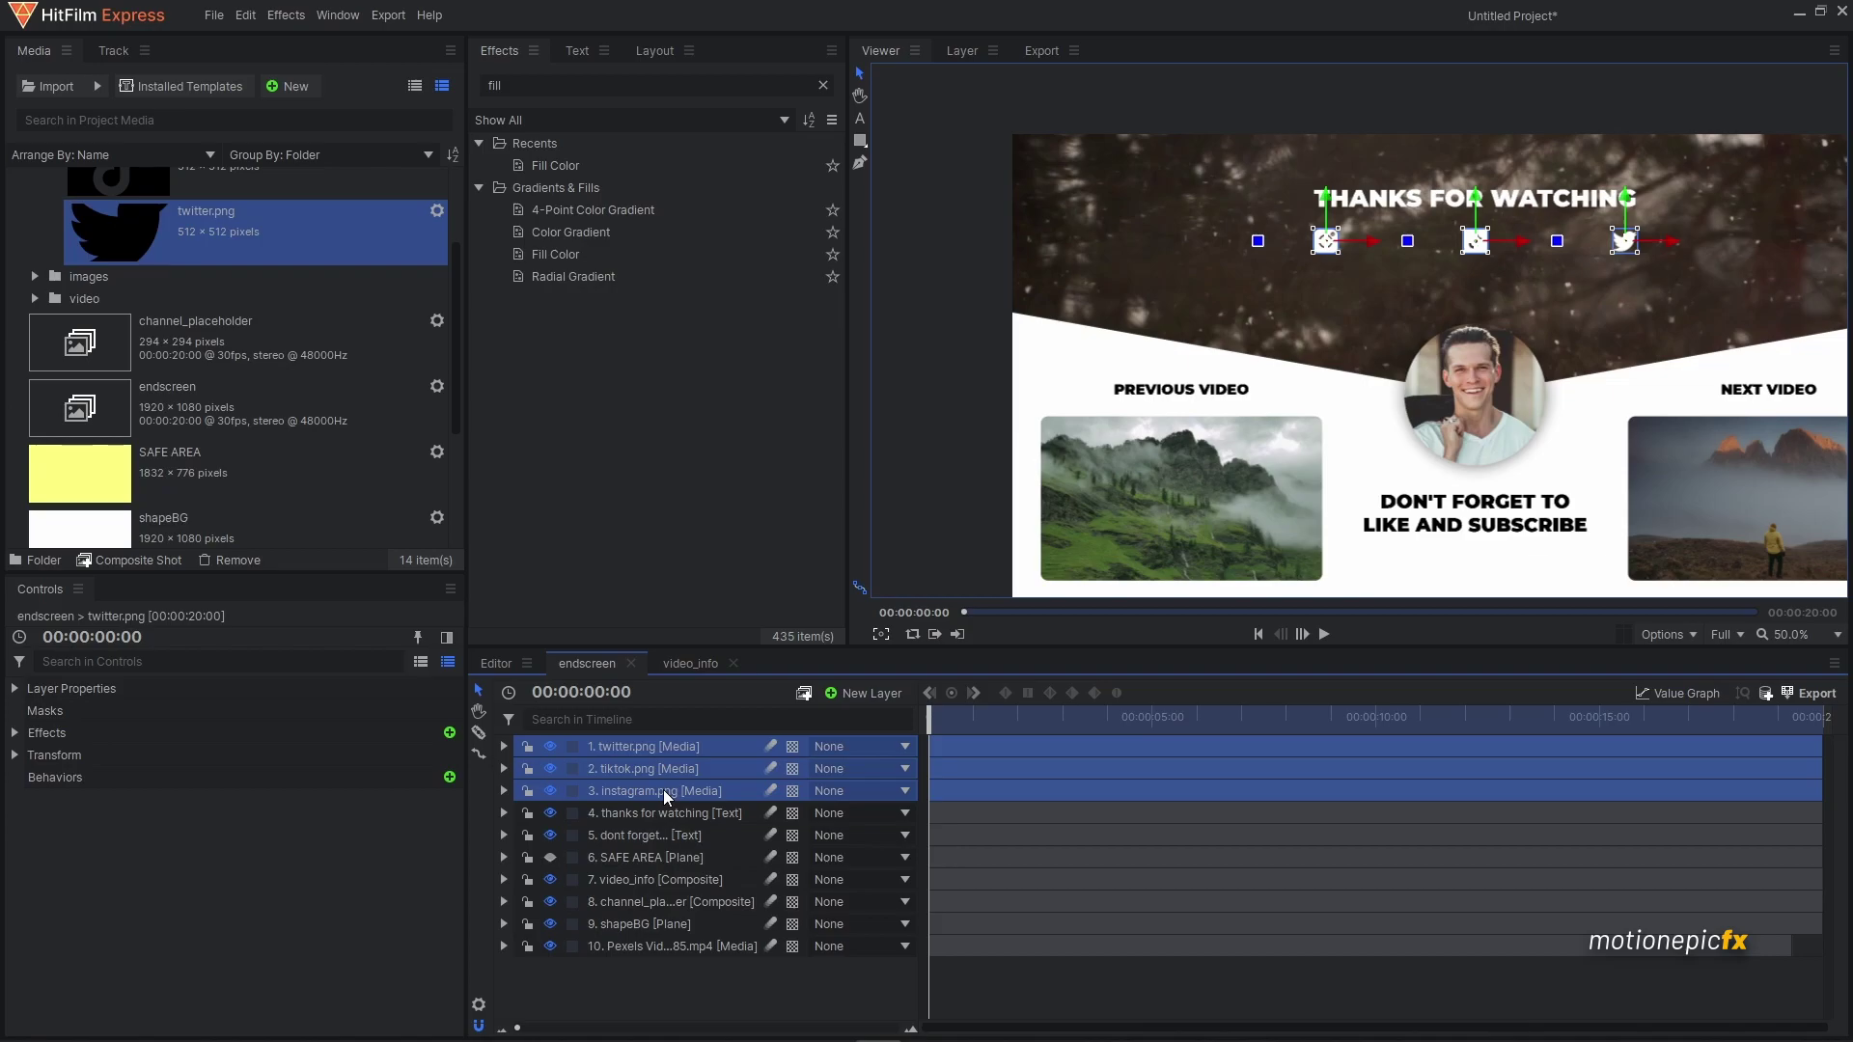
{"action": "right_click", "coordinate": [666, 793]}
{"action": "left_click", "coordinate": [725, 559]}
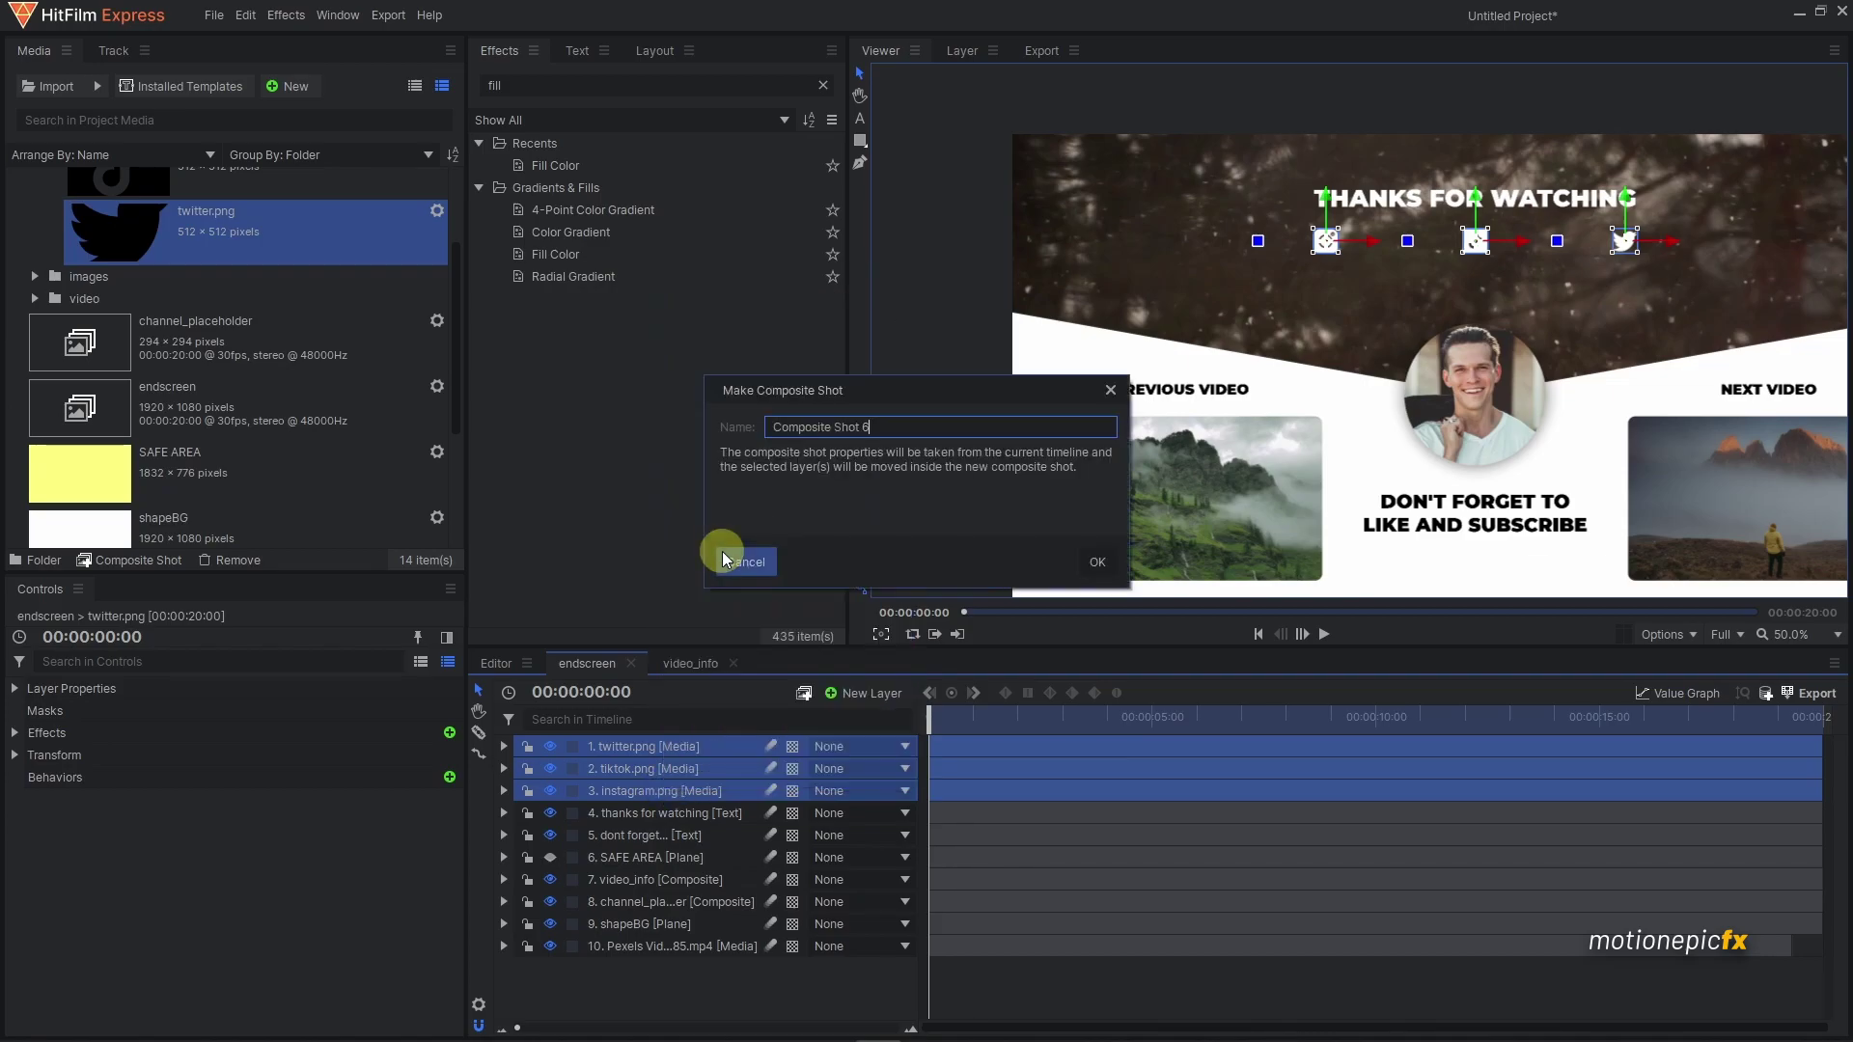
{"action": "type", "text": "SM"}
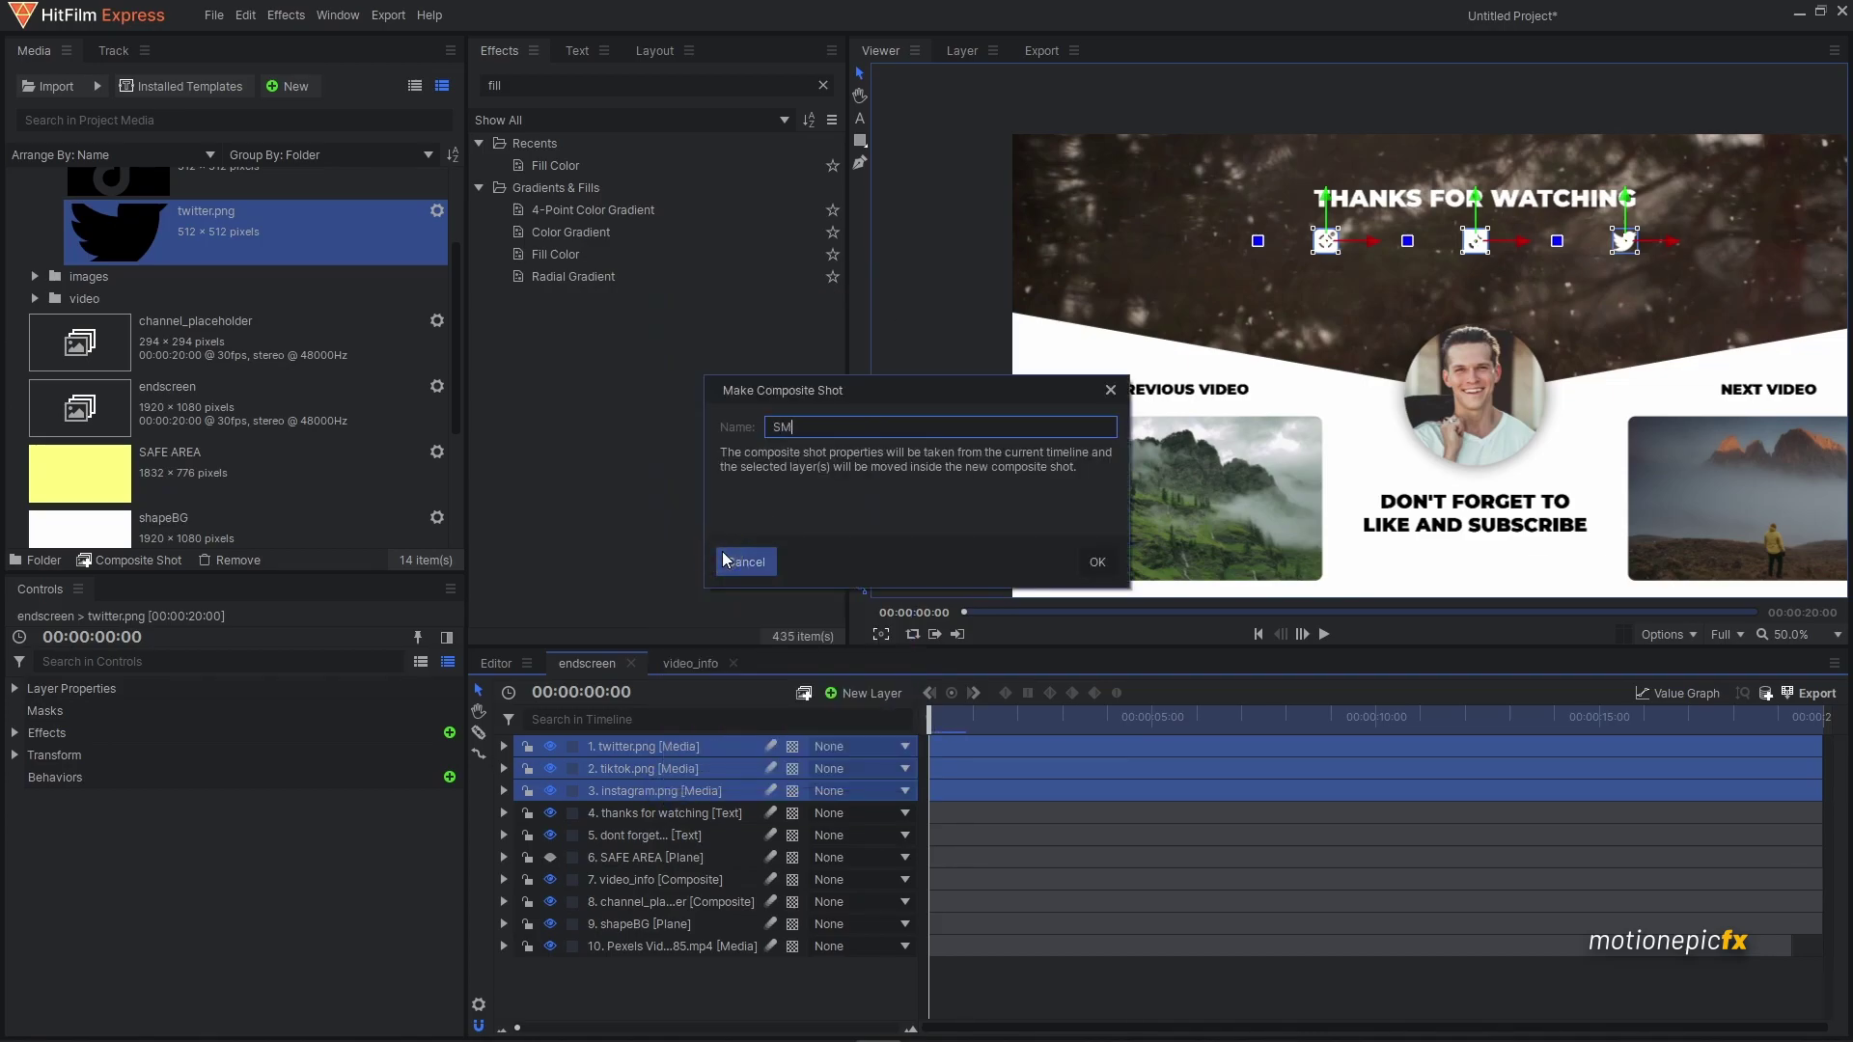
{"action": "left_click", "coordinate": [1093, 564]}
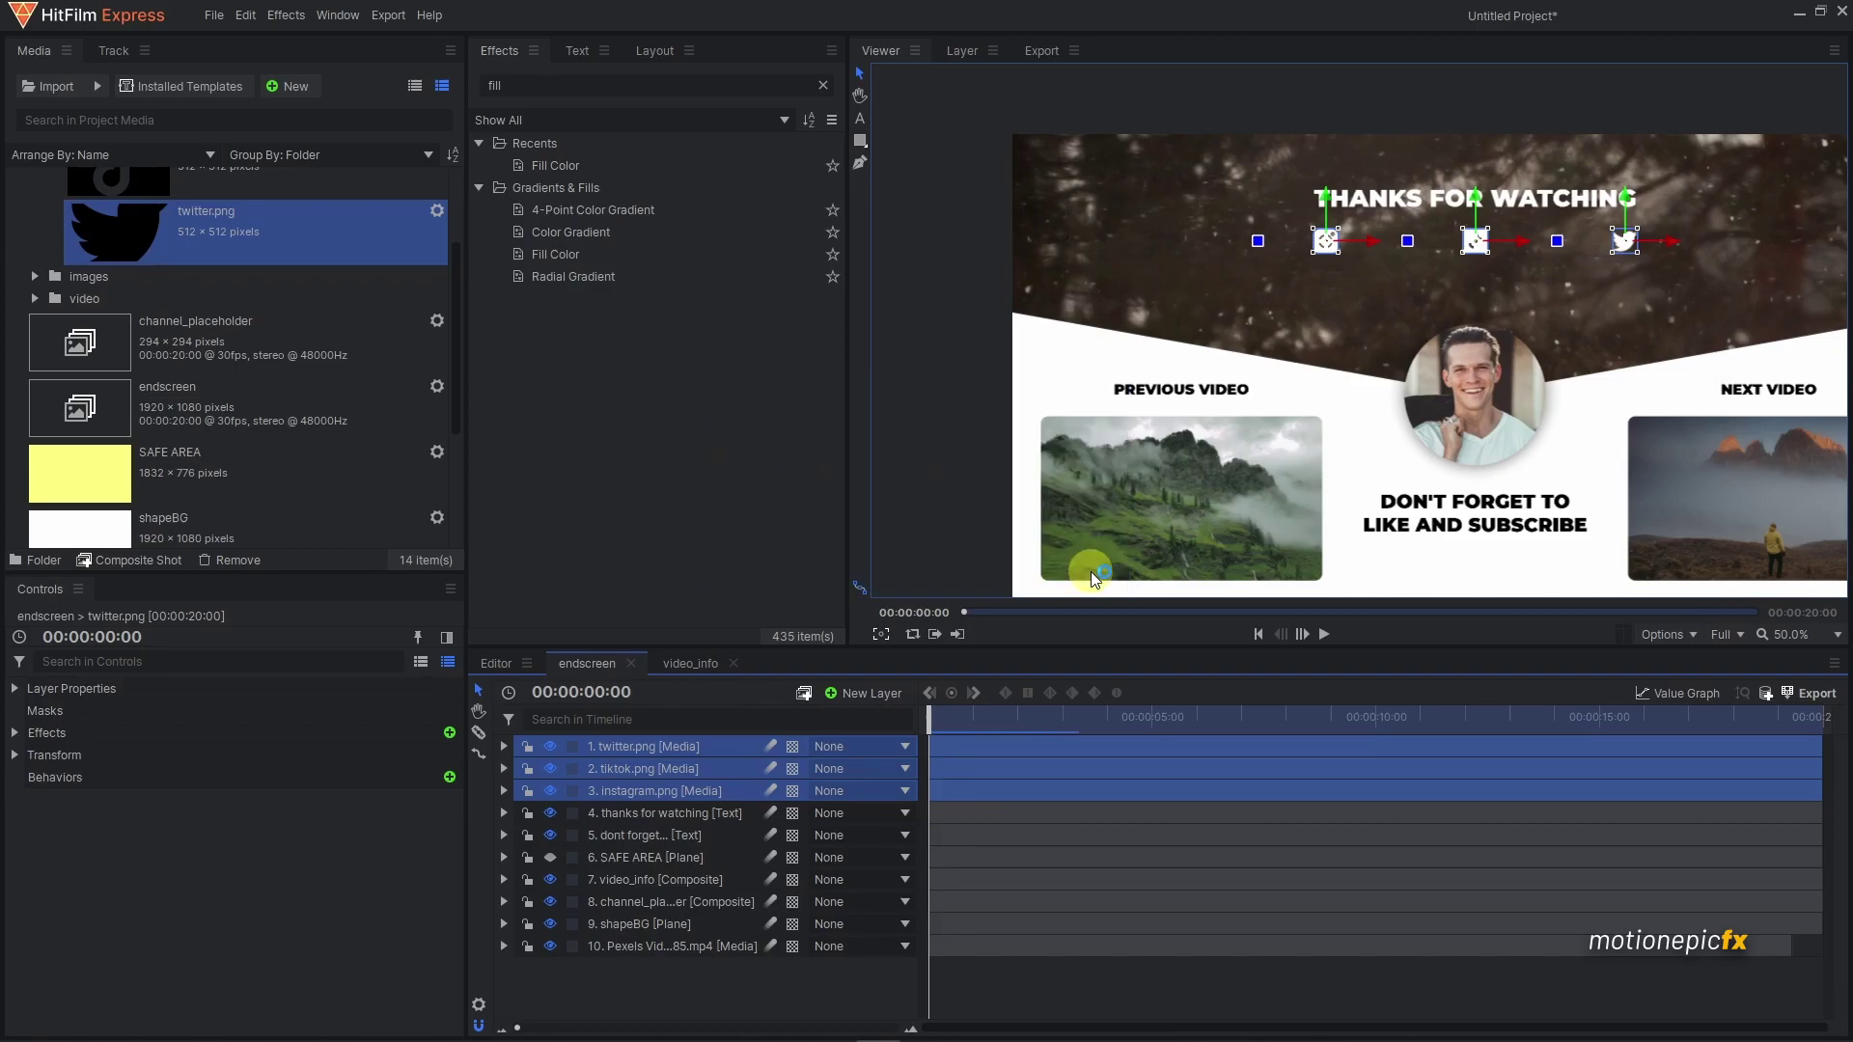
- Add a text layer reading instagram/account below the Instagram icon in the SM composite shot
{"action": "left_click", "coordinate": [860, 117]}
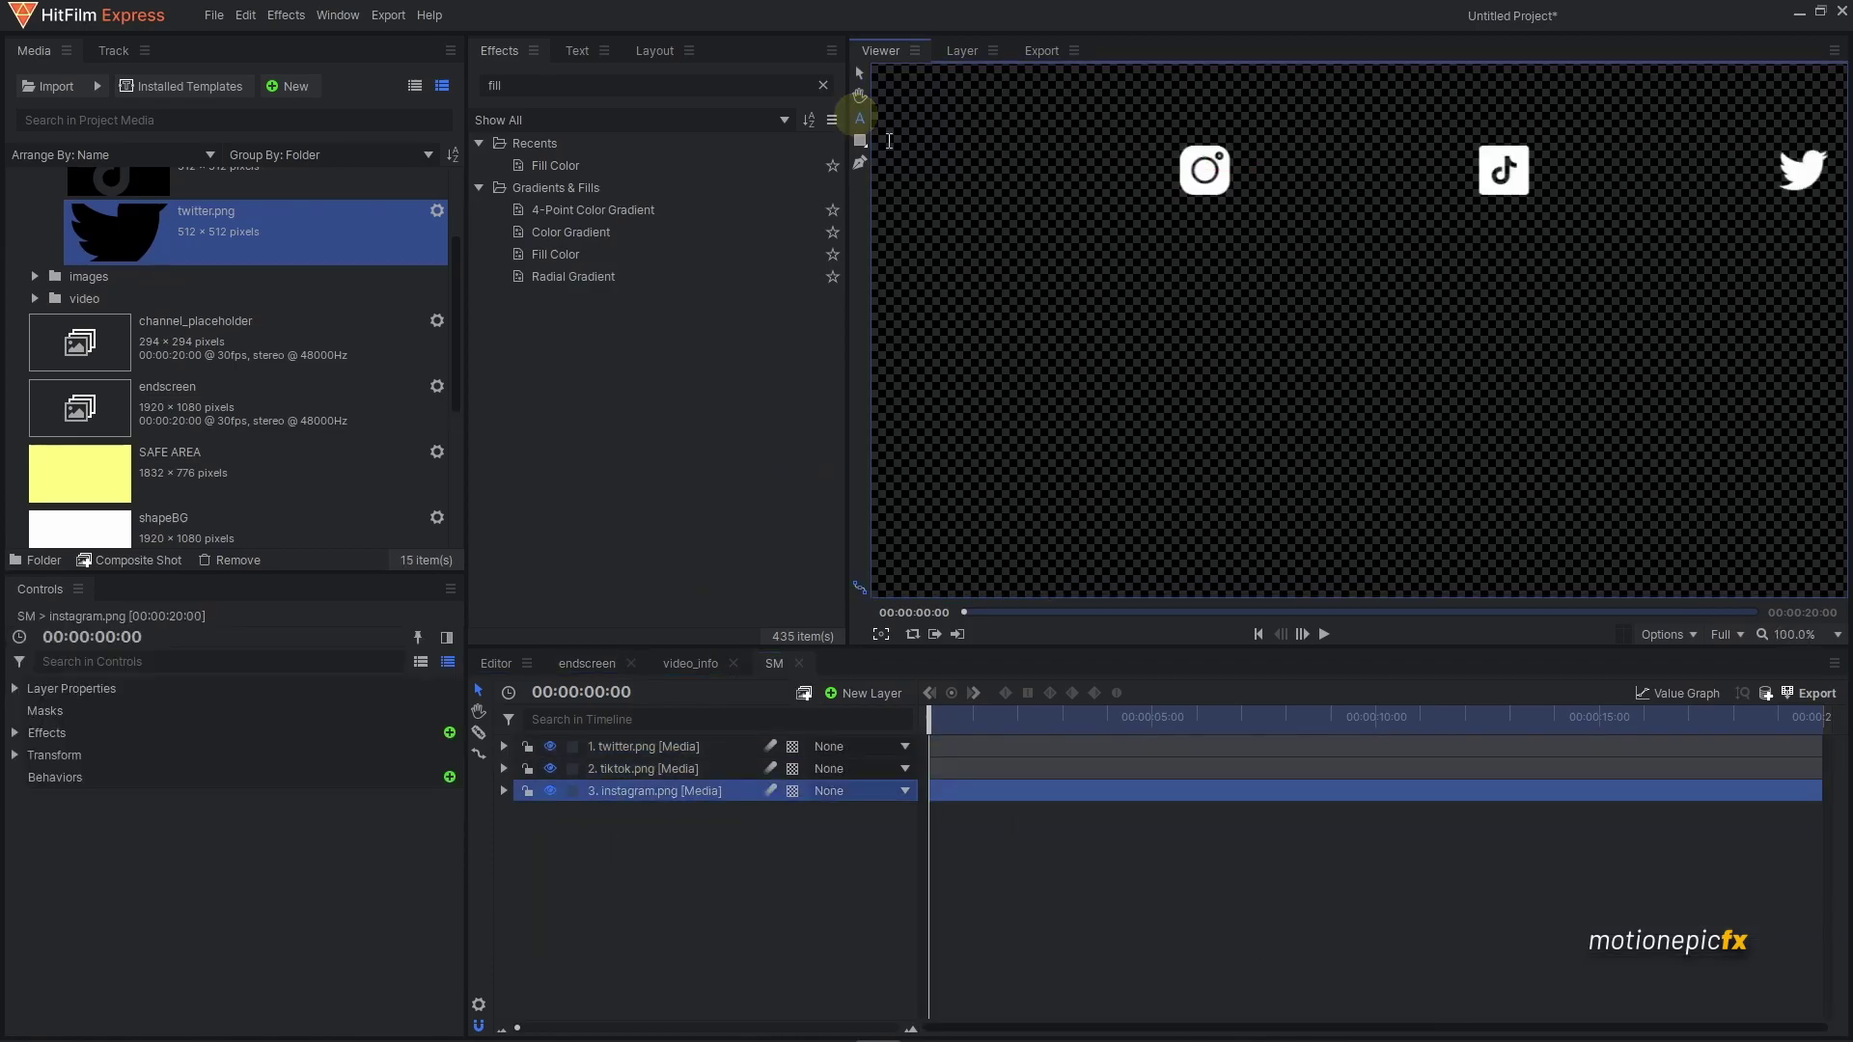
{"action": "left_click", "coordinate": [1149, 248]}
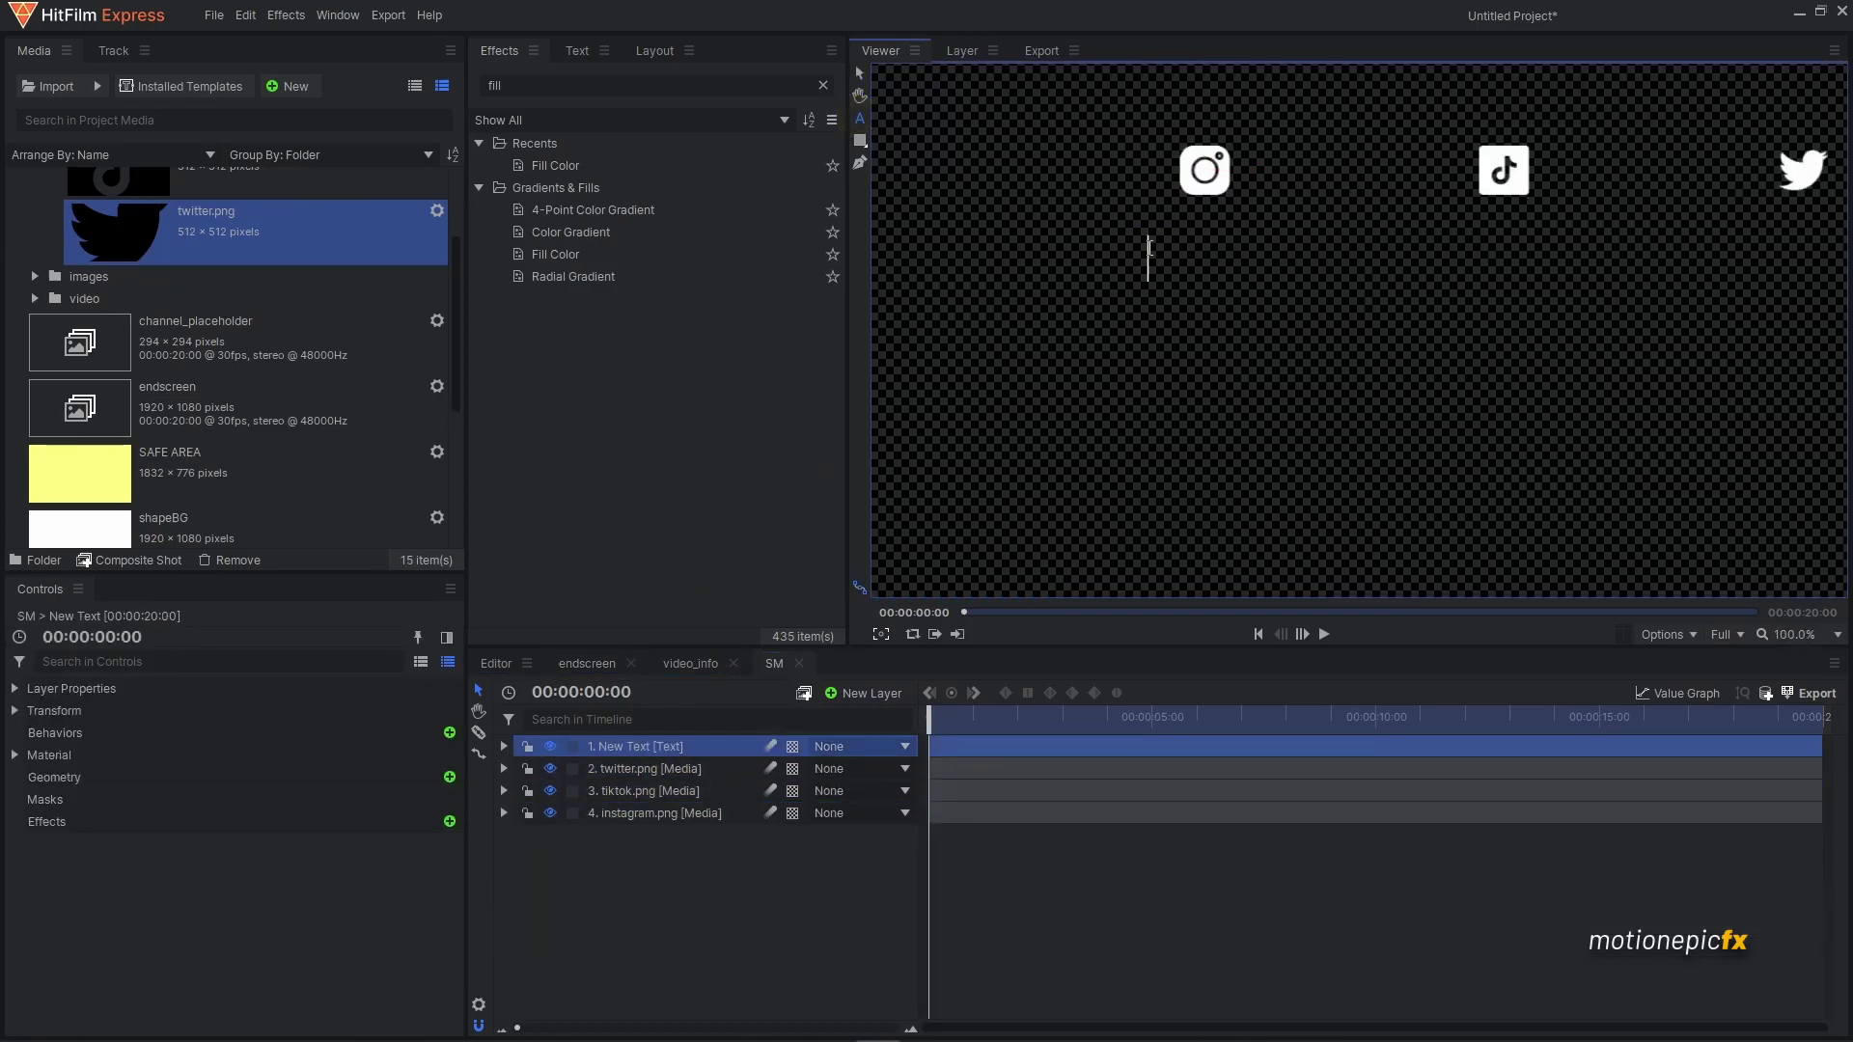
{"action": "type", "text": "ins"}
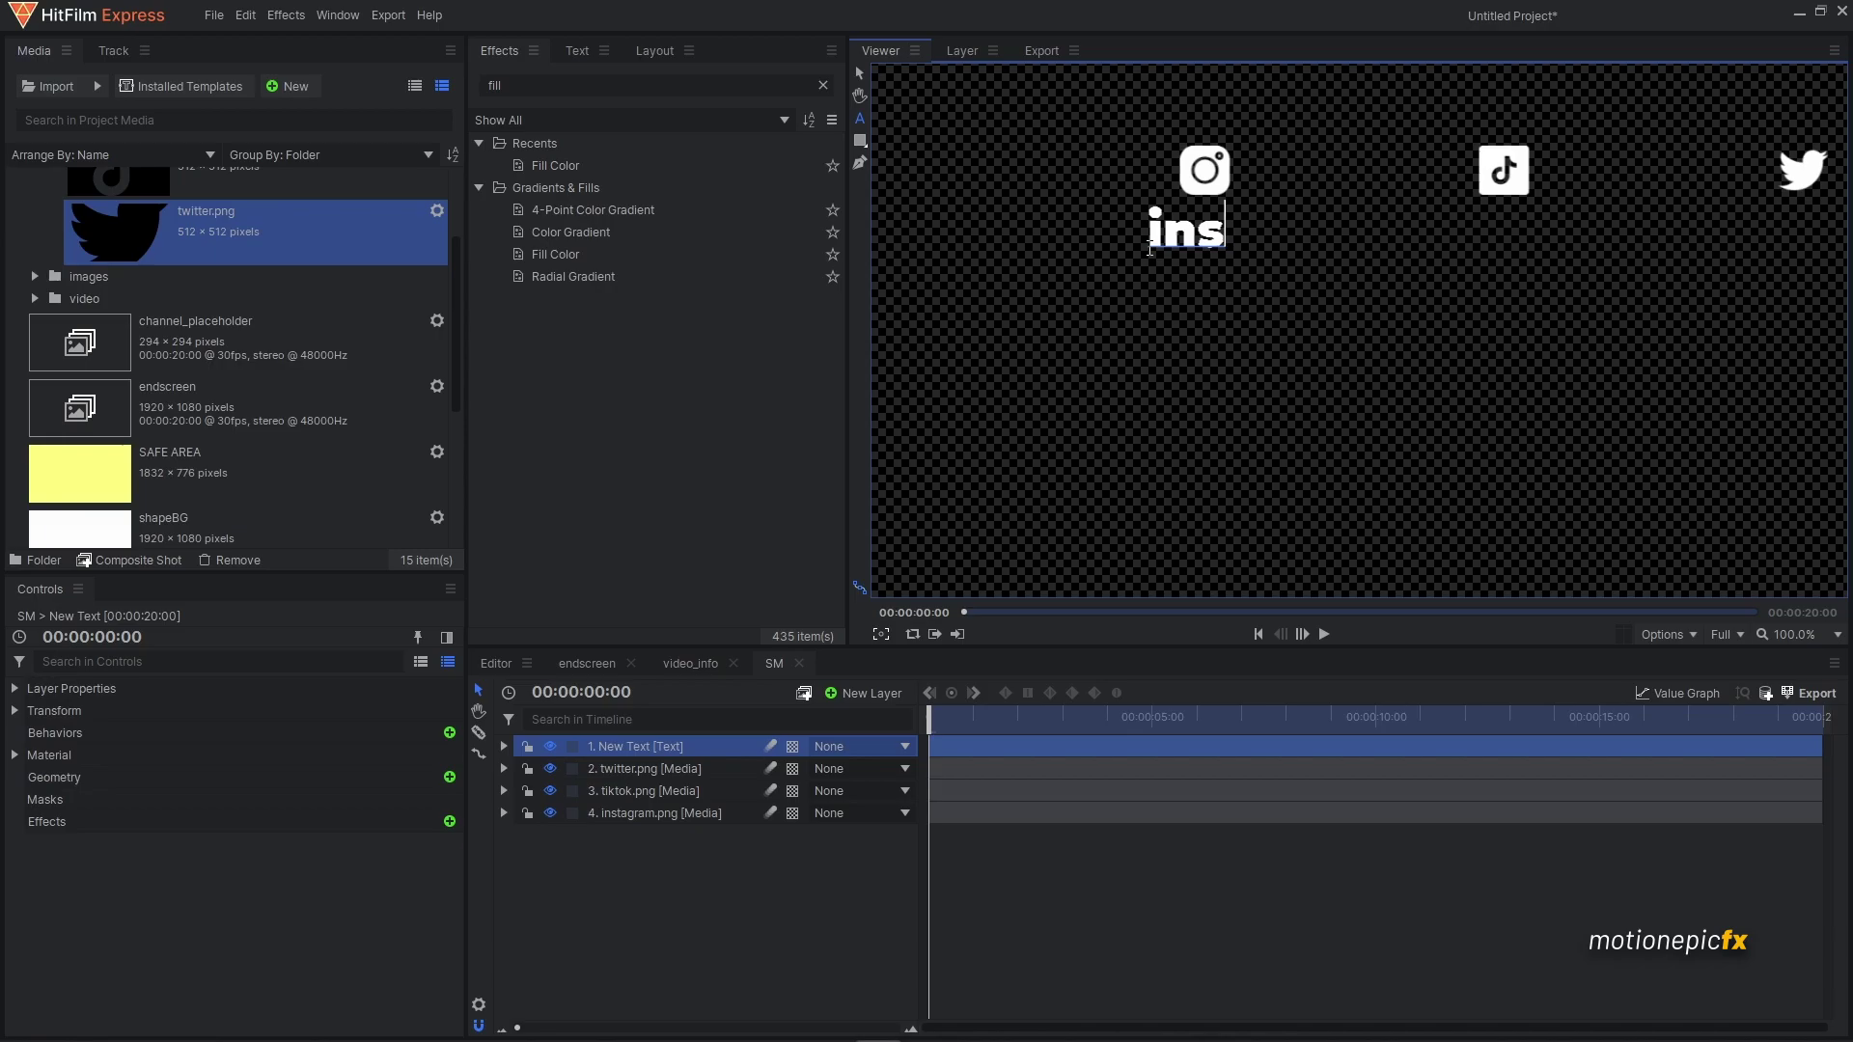
{"action": "type", "text": "tagram/account"}
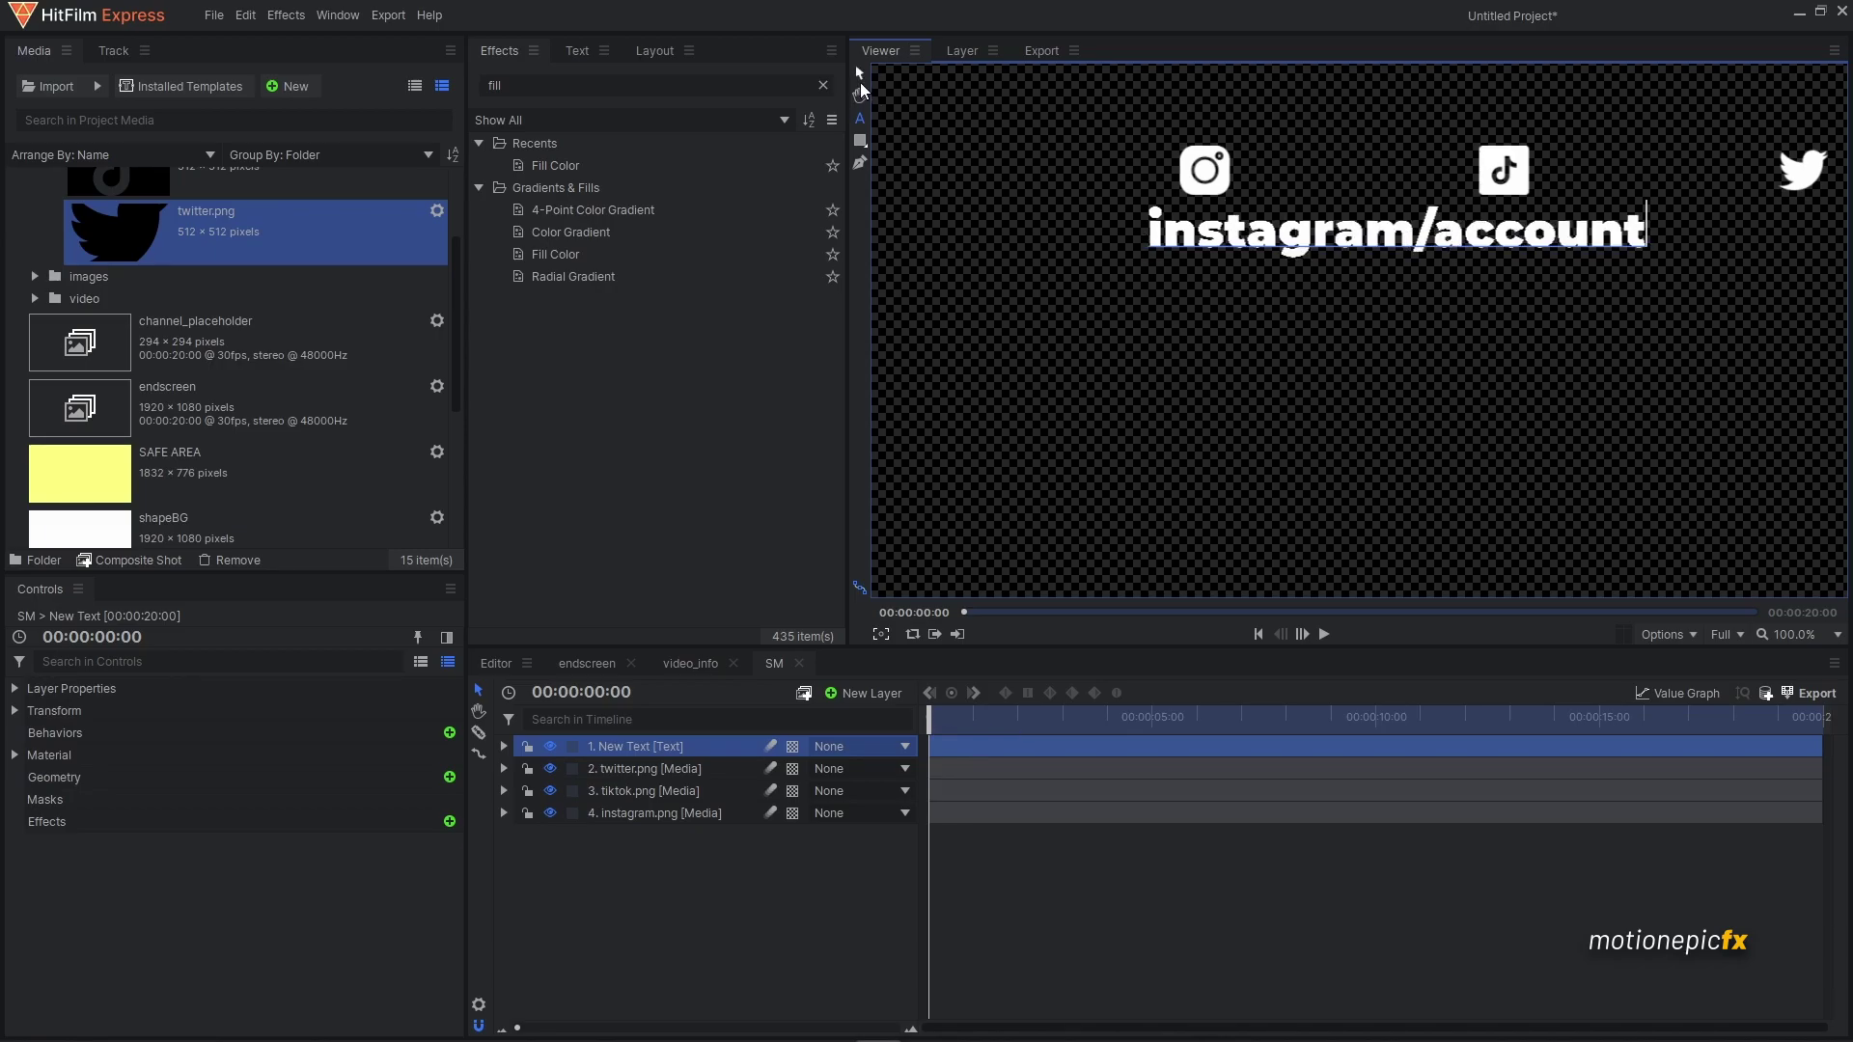
- Set the instagram/account text to the Regular font style at size 20 and move it directly under the Instagram icon
{"action": "left_click", "coordinate": [577, 50]}
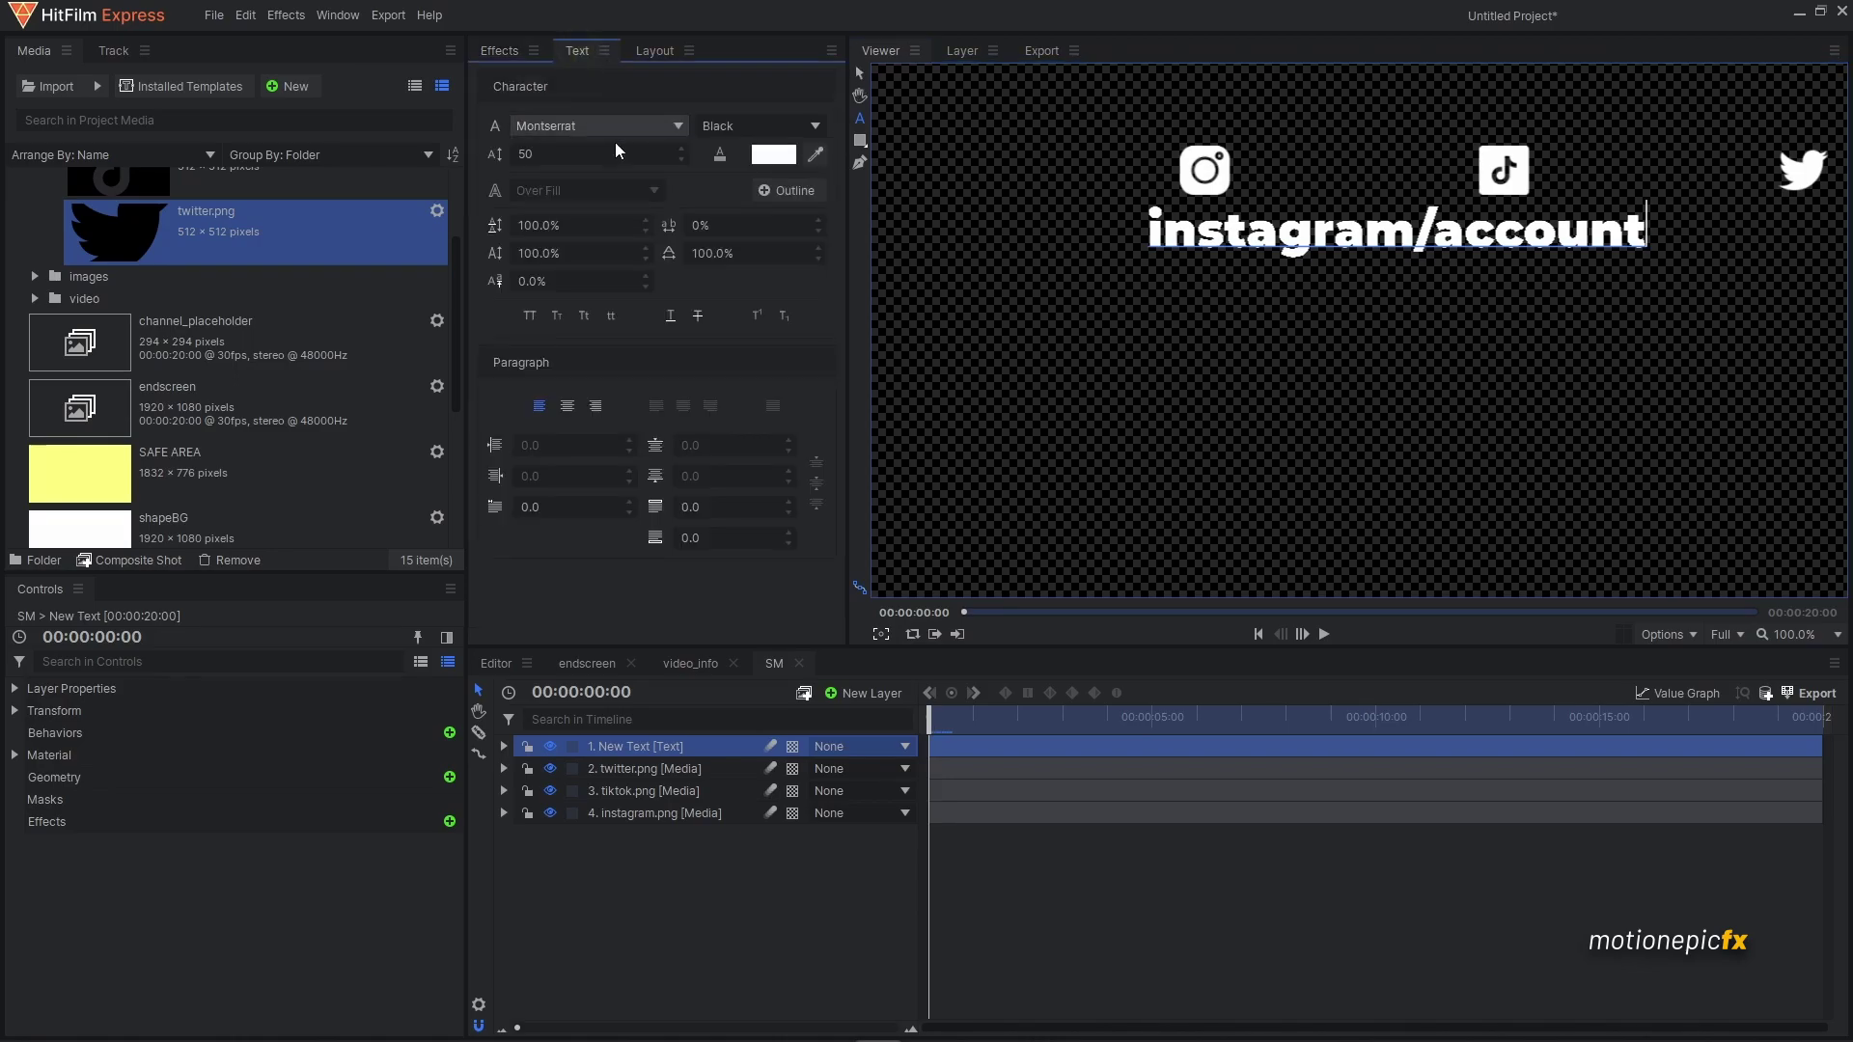
{"action": "left_click", "coordinate": [732, 129]}
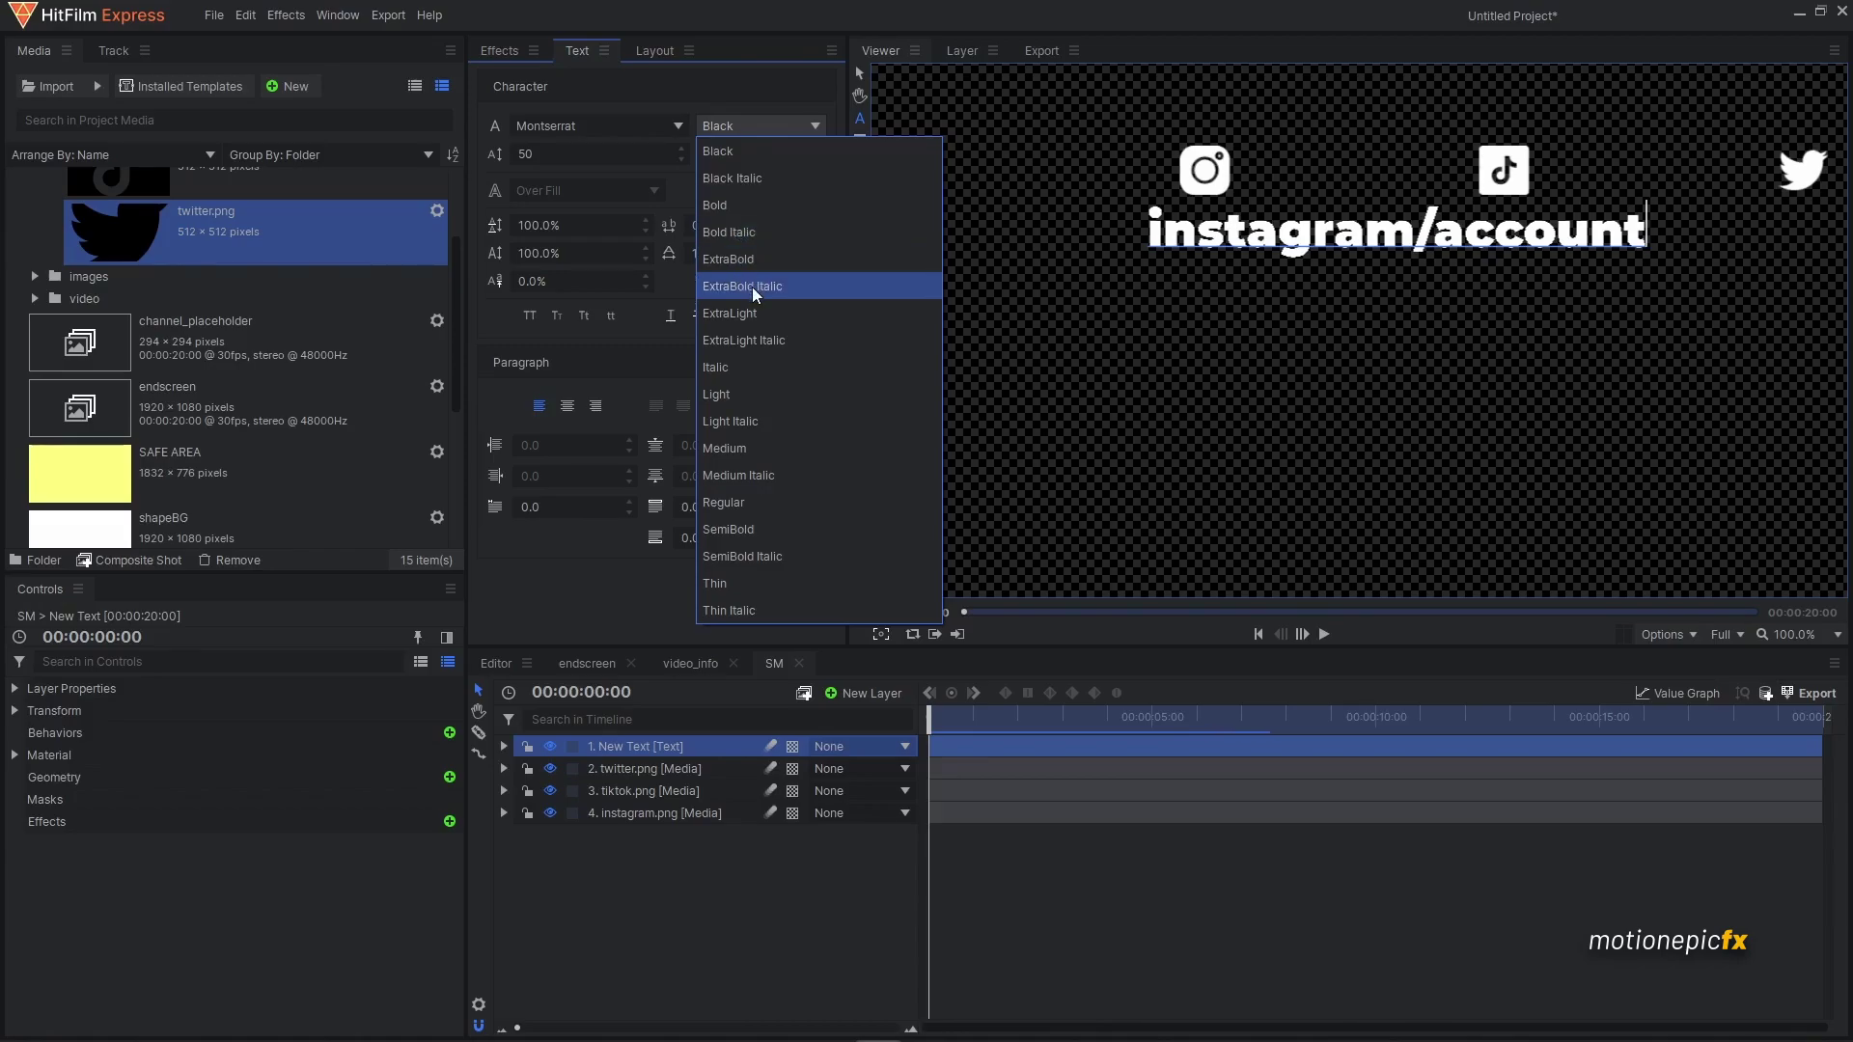
{"action": "left_click", "coordinate": [745, 502]}
{"action": "double_click", "coordinate": [551, 156]}
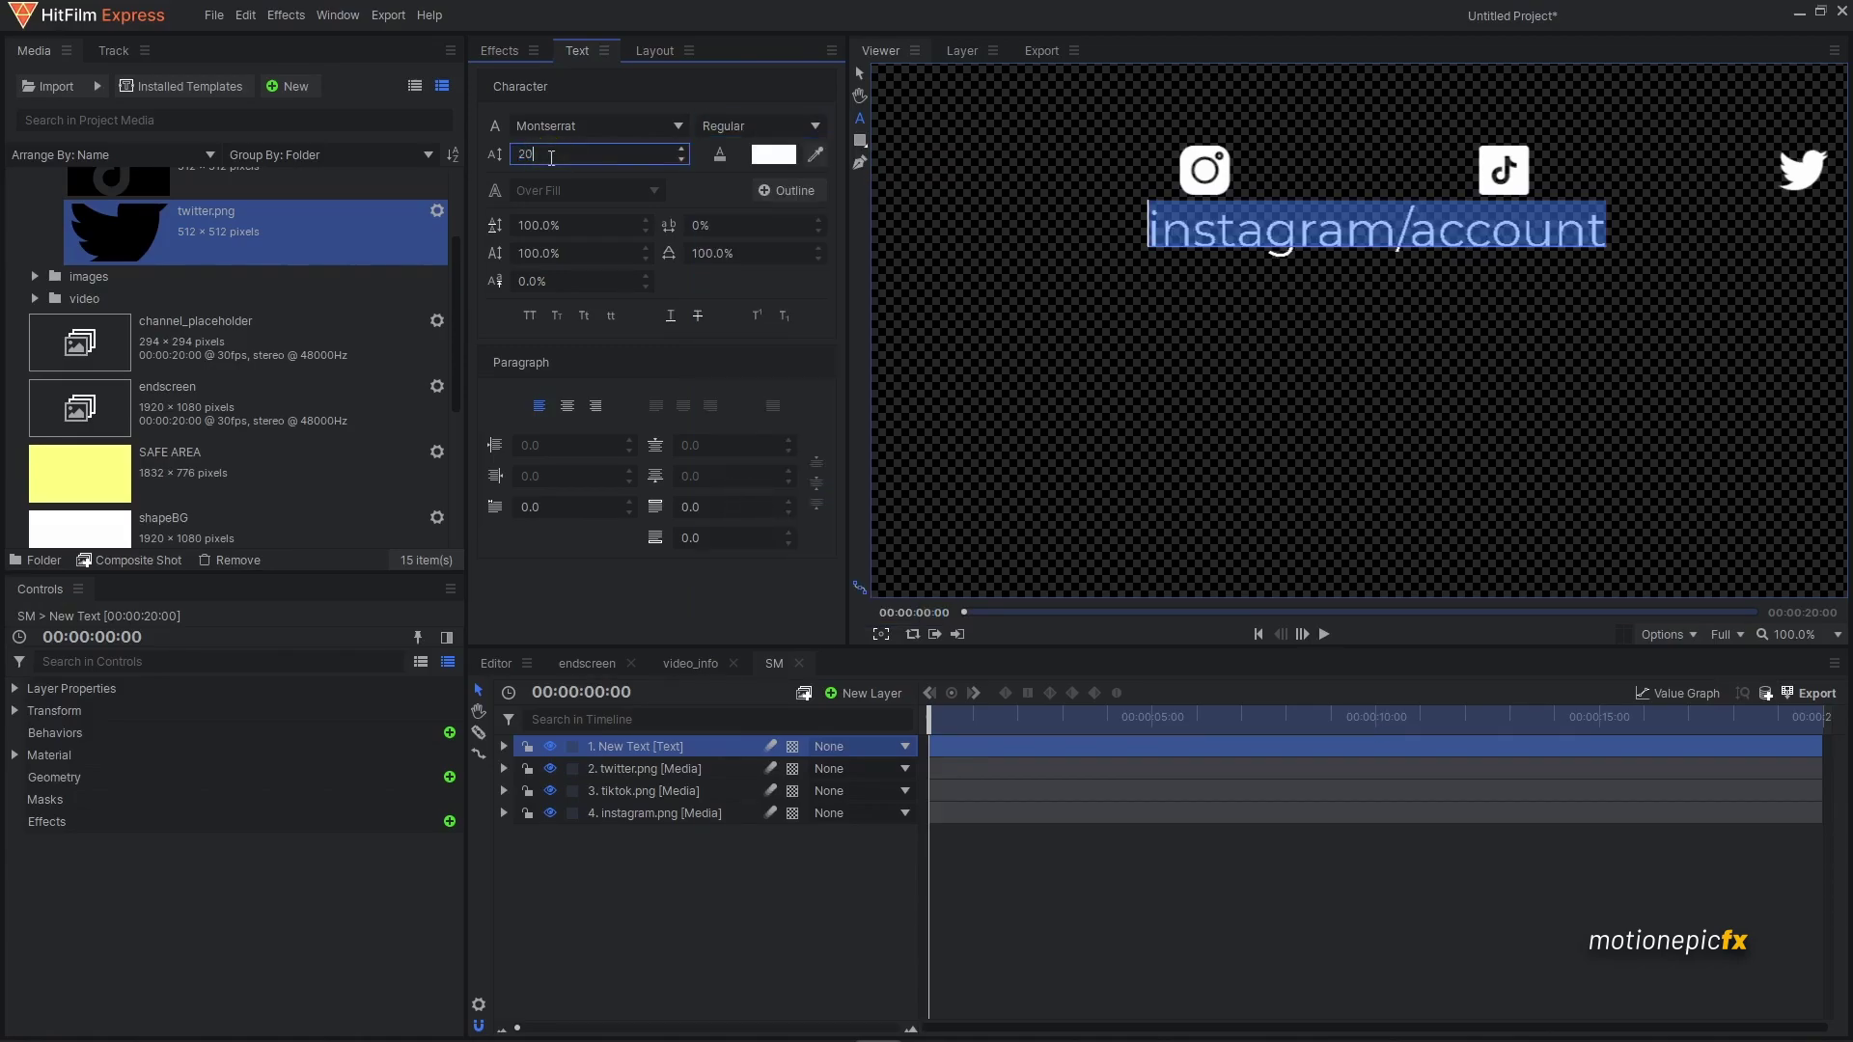
{"action": "type", "text": "20"}
{"action": "key", "text": "Return"}
{"action": "left_click", "coordinate": [859, 73]}
{"action": "mouse_move", "coordinate": [1145, 198]}
{"action": "left_mouse_down"}
{"action": "mouse_move", "coordinate": [1142, 175]}
{"action": "mouse_move", "coordinate": [1149, 227]}
{"action": "left_mouse_up"}
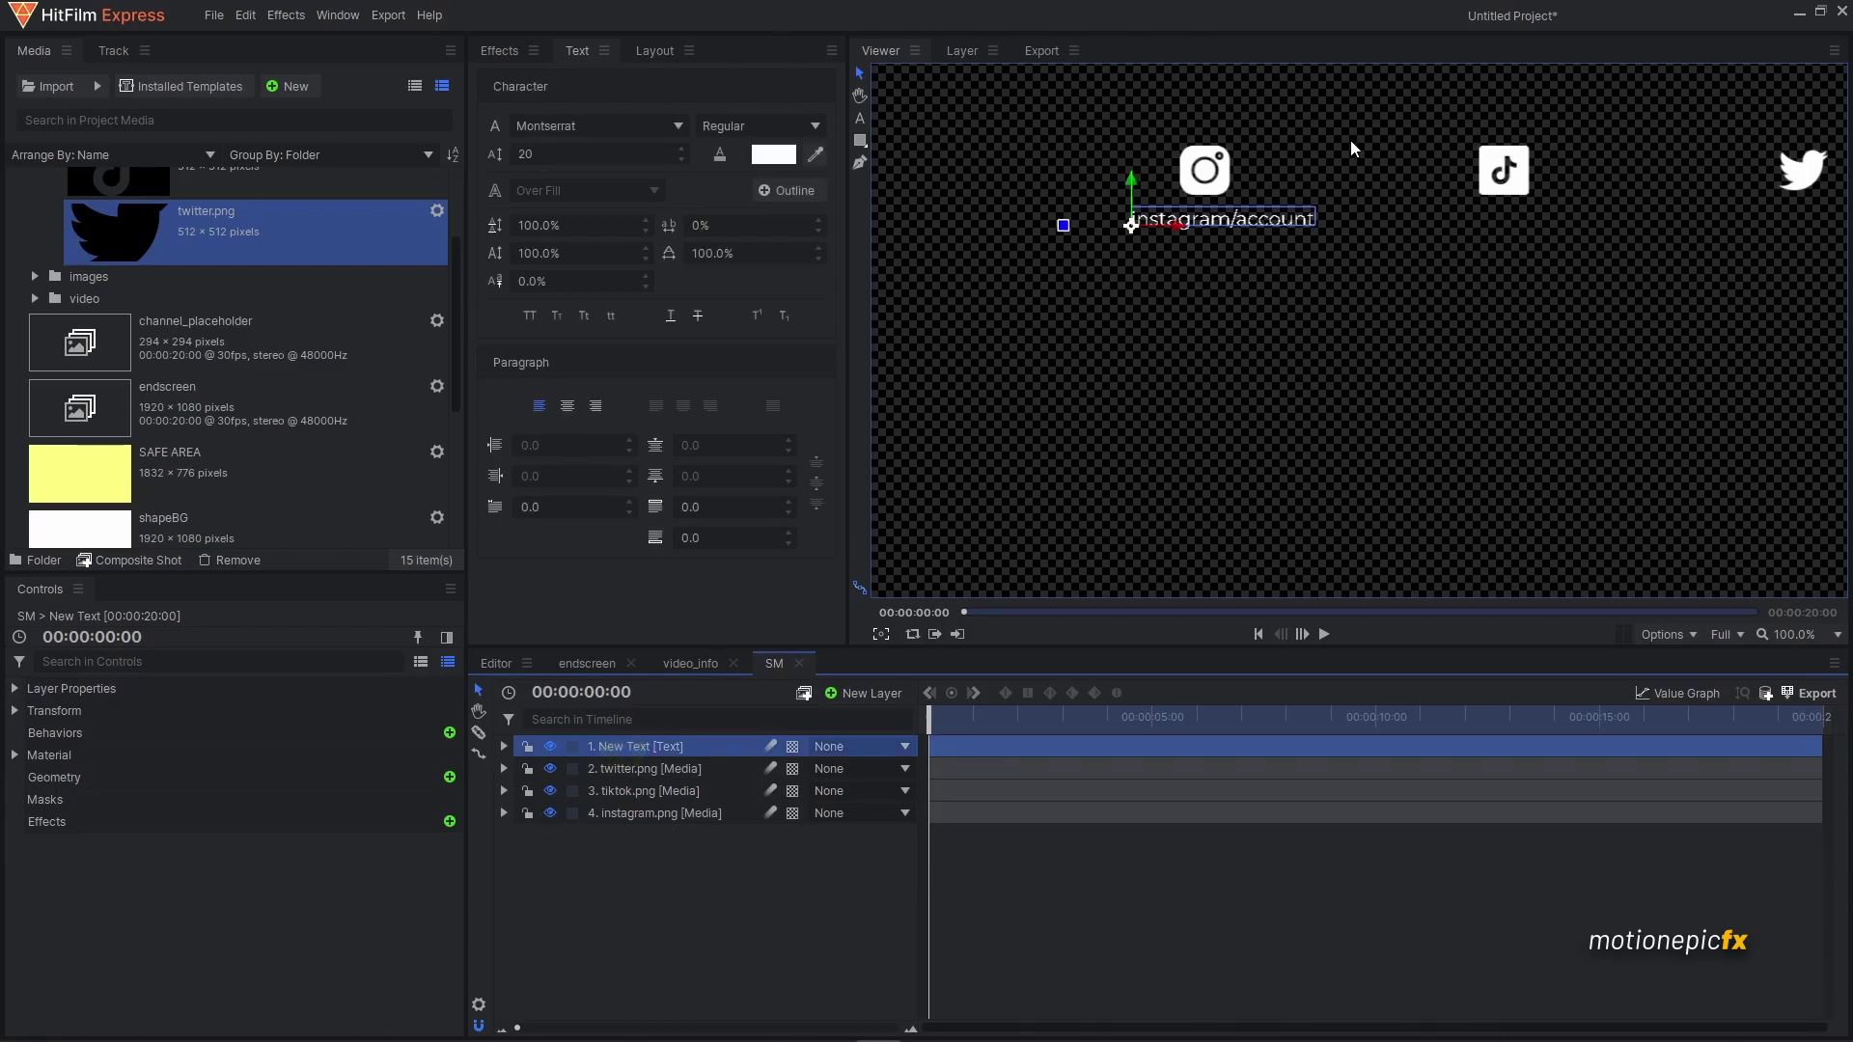
- Nudge the instagram/account text slightly so it is centred under the Instagram icon, and rename its layer IG
{"action": "left_click_drag", "start_coordinate": [1177, 227], "coordinate": [1173, 227]}
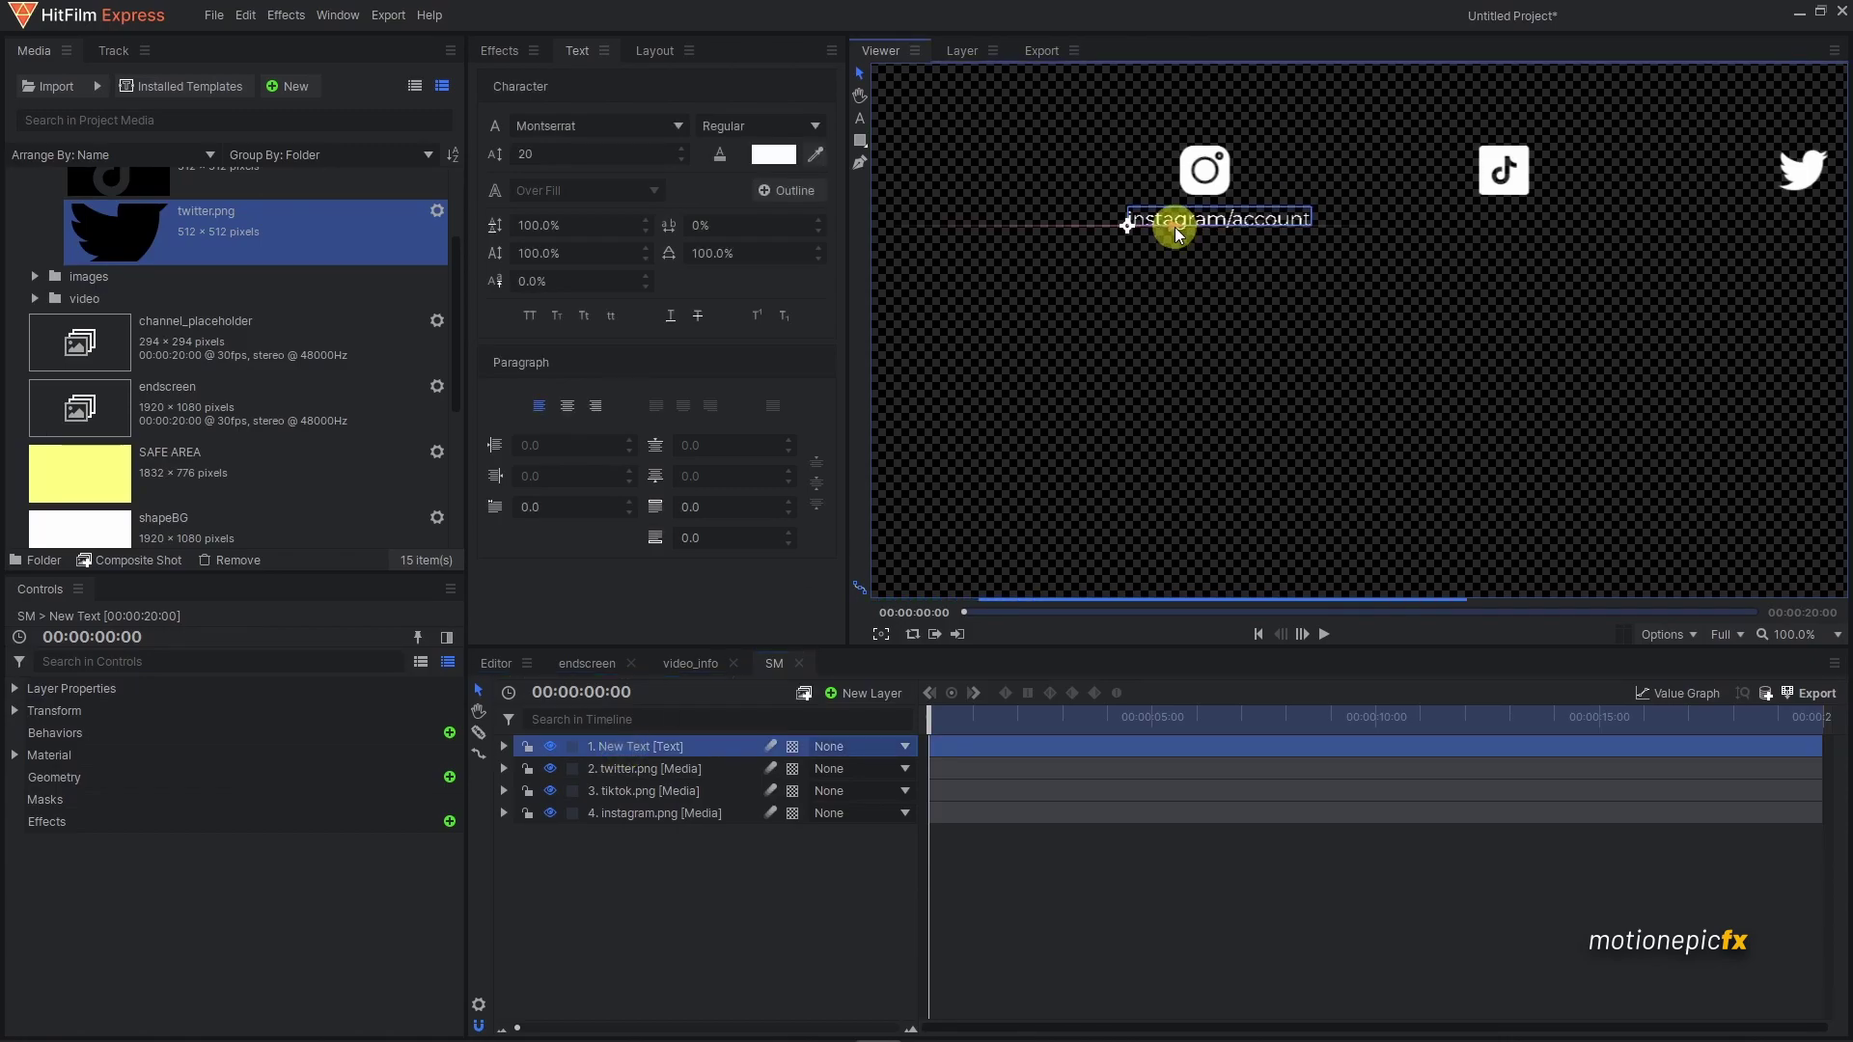
{"action": "left_click", "coordinate": [614, 858]}
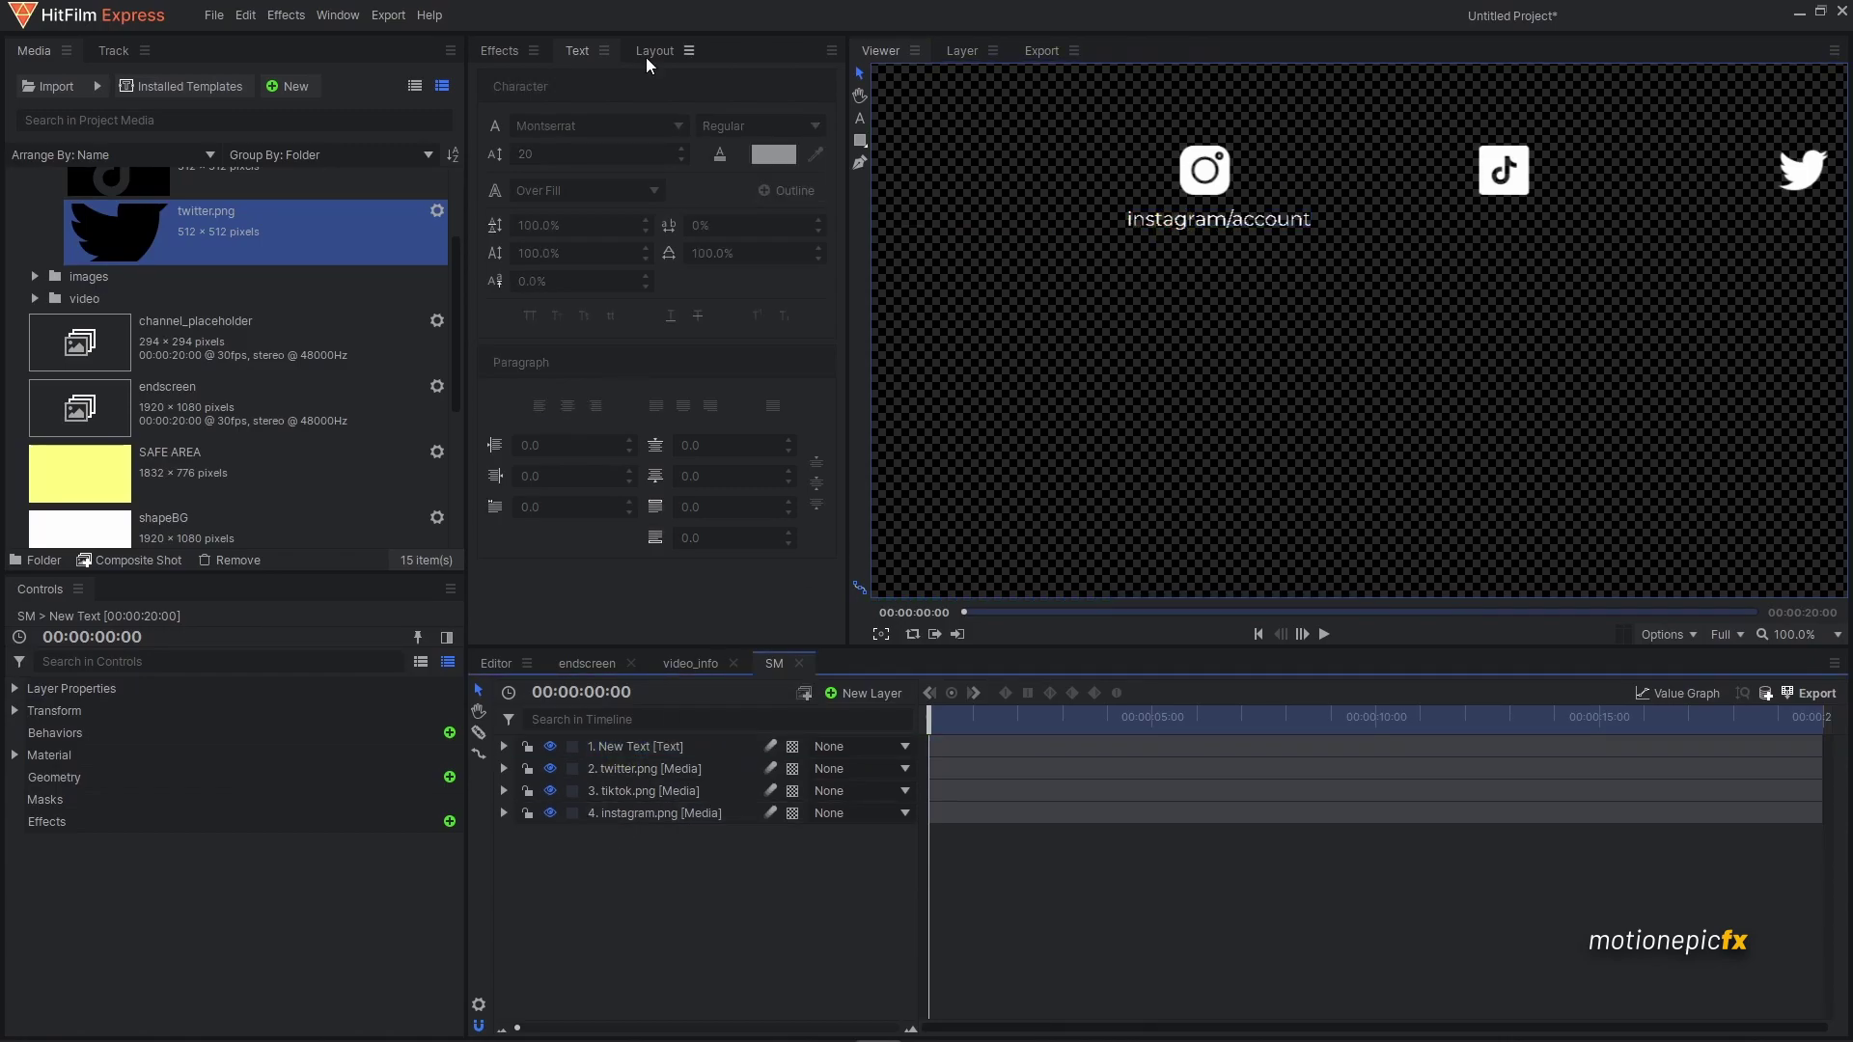
{"action": "scroll", "coordinate": [1209, 220], "scroll_direction": "down", "scroll_amount": 3}
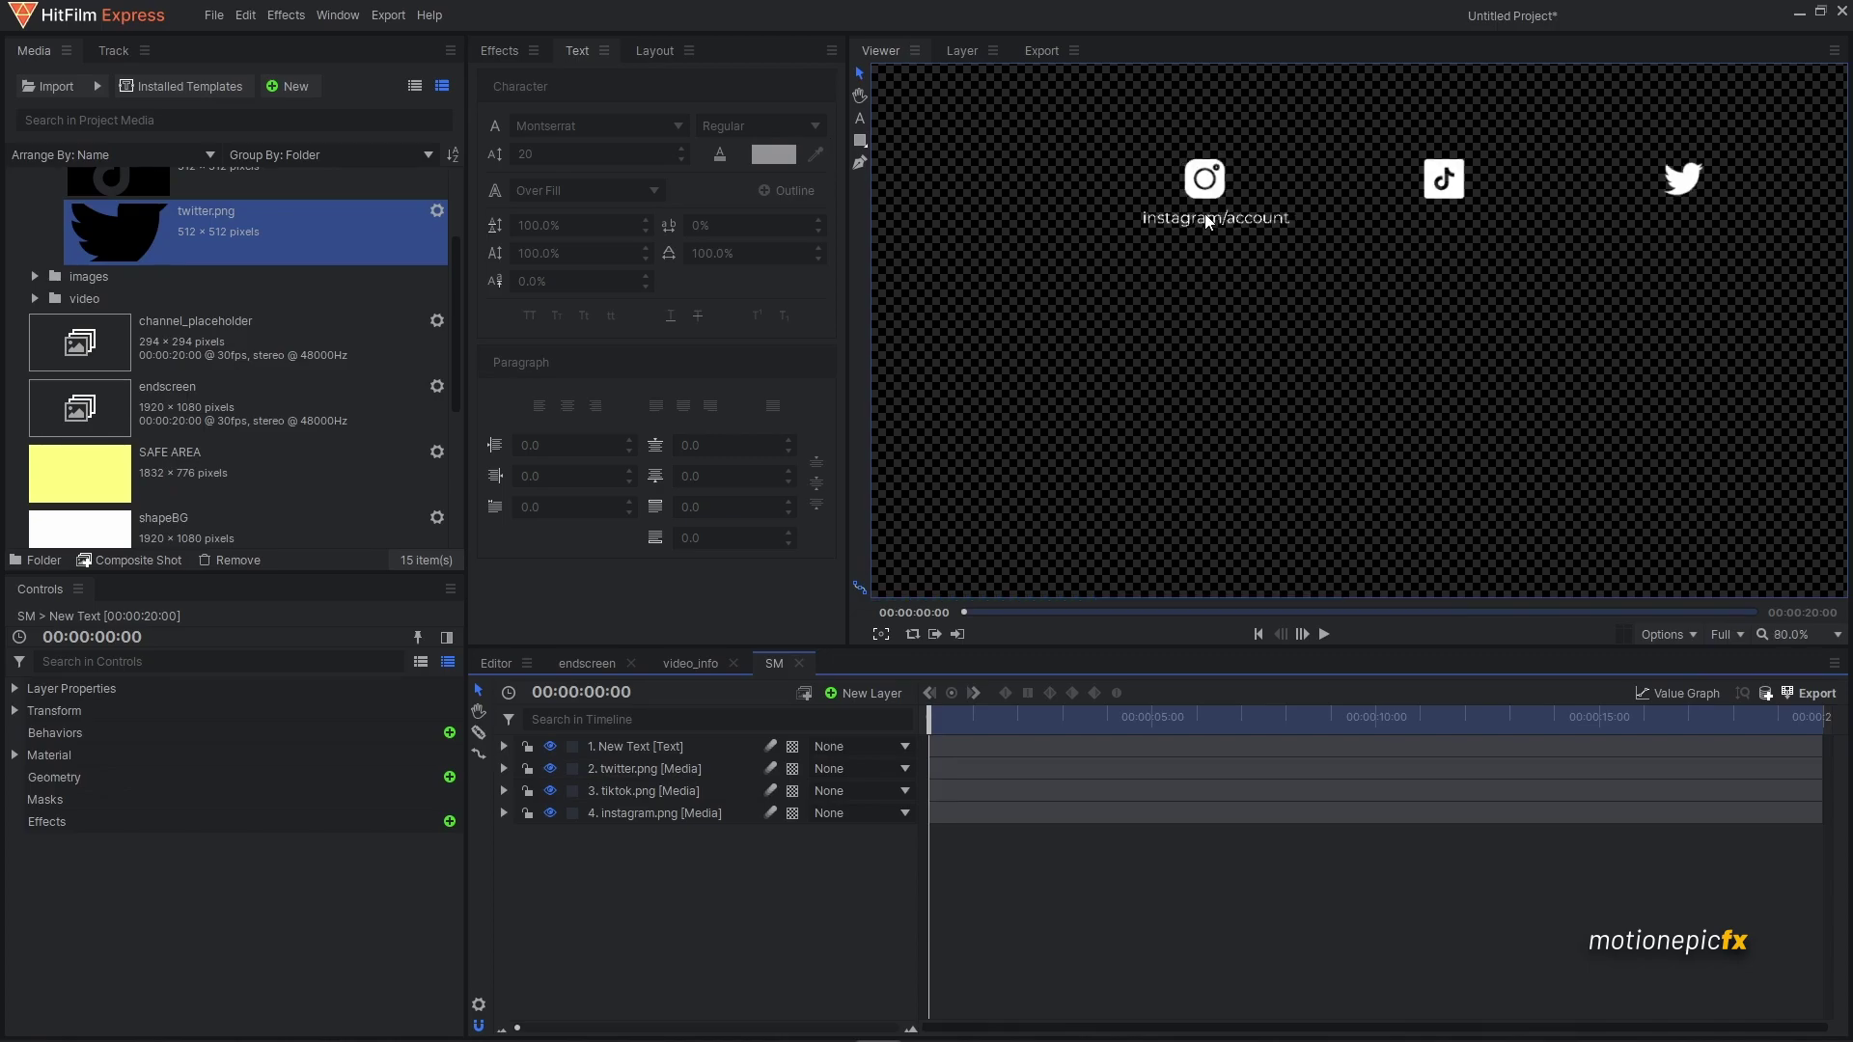
{"action": "scroll", "coordinate": [1210, 220], "scroll_direction": "up", "scroll_amount": 2}
{"action": "double_click", "coordinate": [645, 753]}
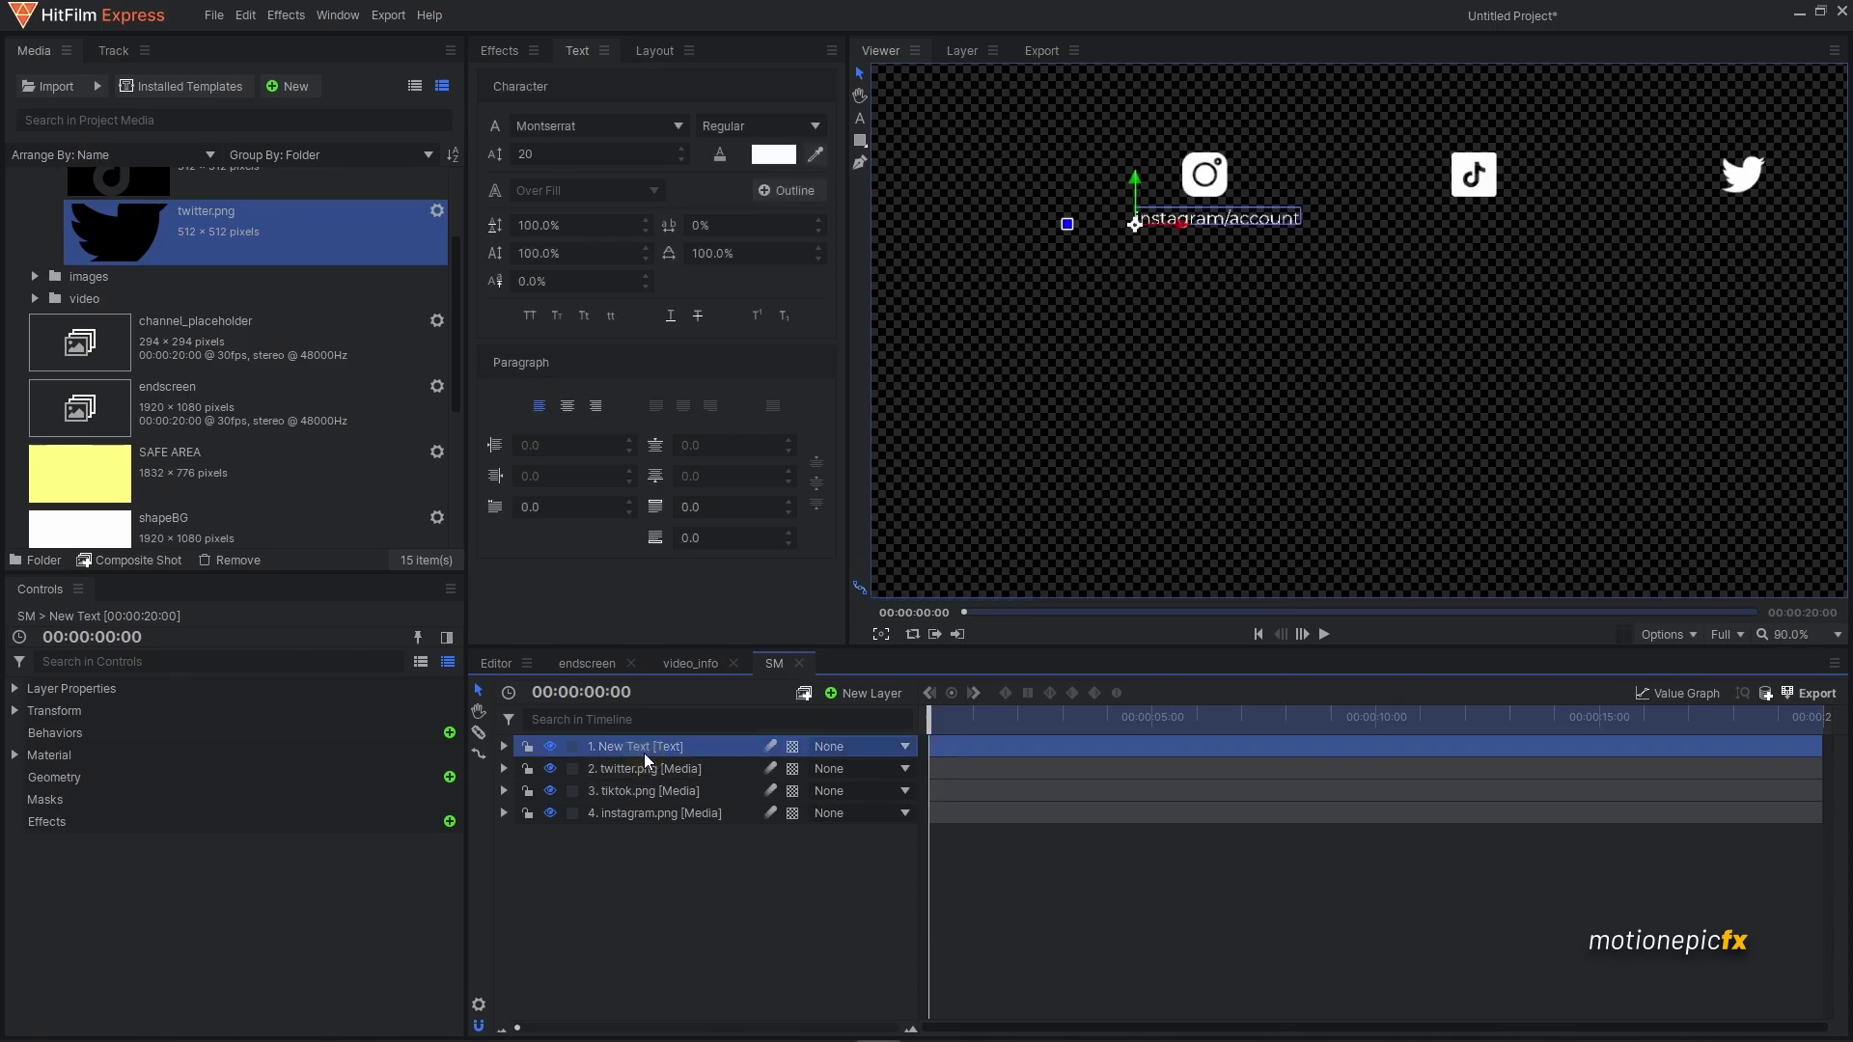
{"action": "key", "text": "Return"}
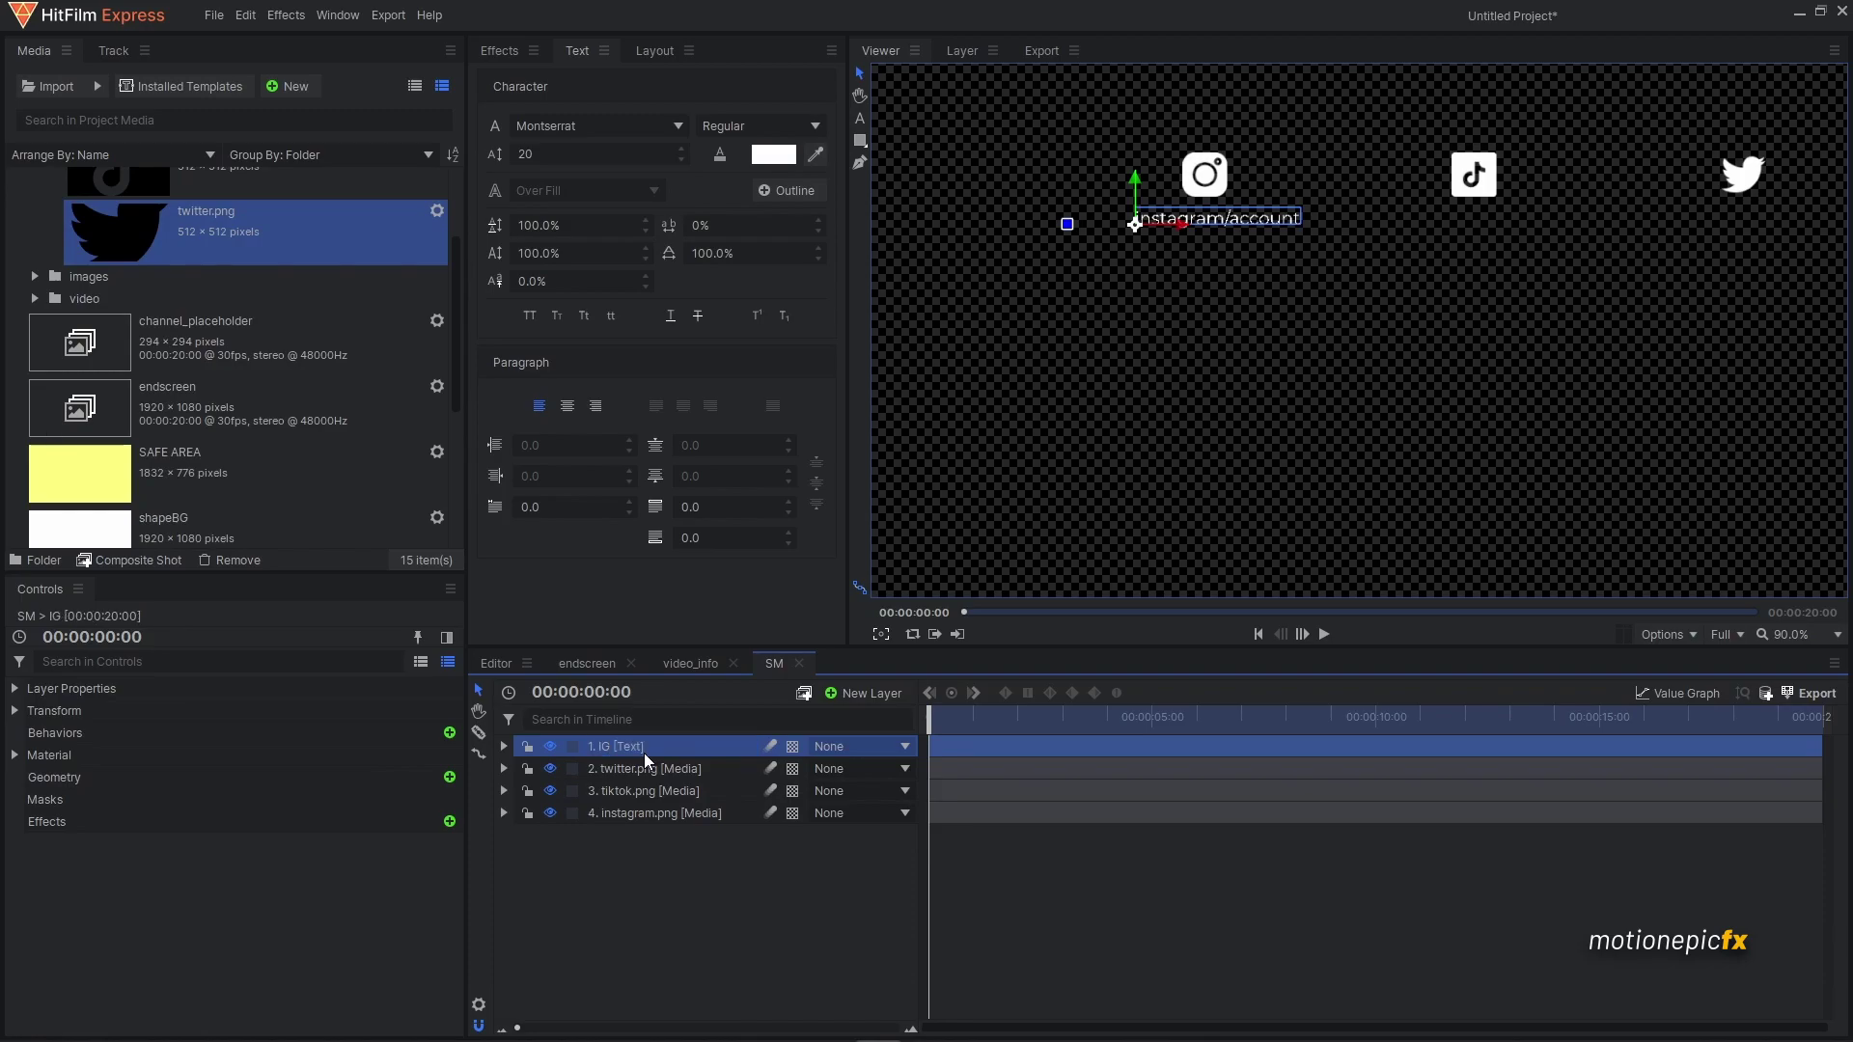
- Place the IG text layer beneath the instagram.png layer and give both layers the Dark Raspberry label colour
{"action": "left_click_drag", "start_coordinate": [640, 739], "coordinate": [646, 837]}
{"action": "left_click", "coordinate": [656, 790], "text": "ctrl"}
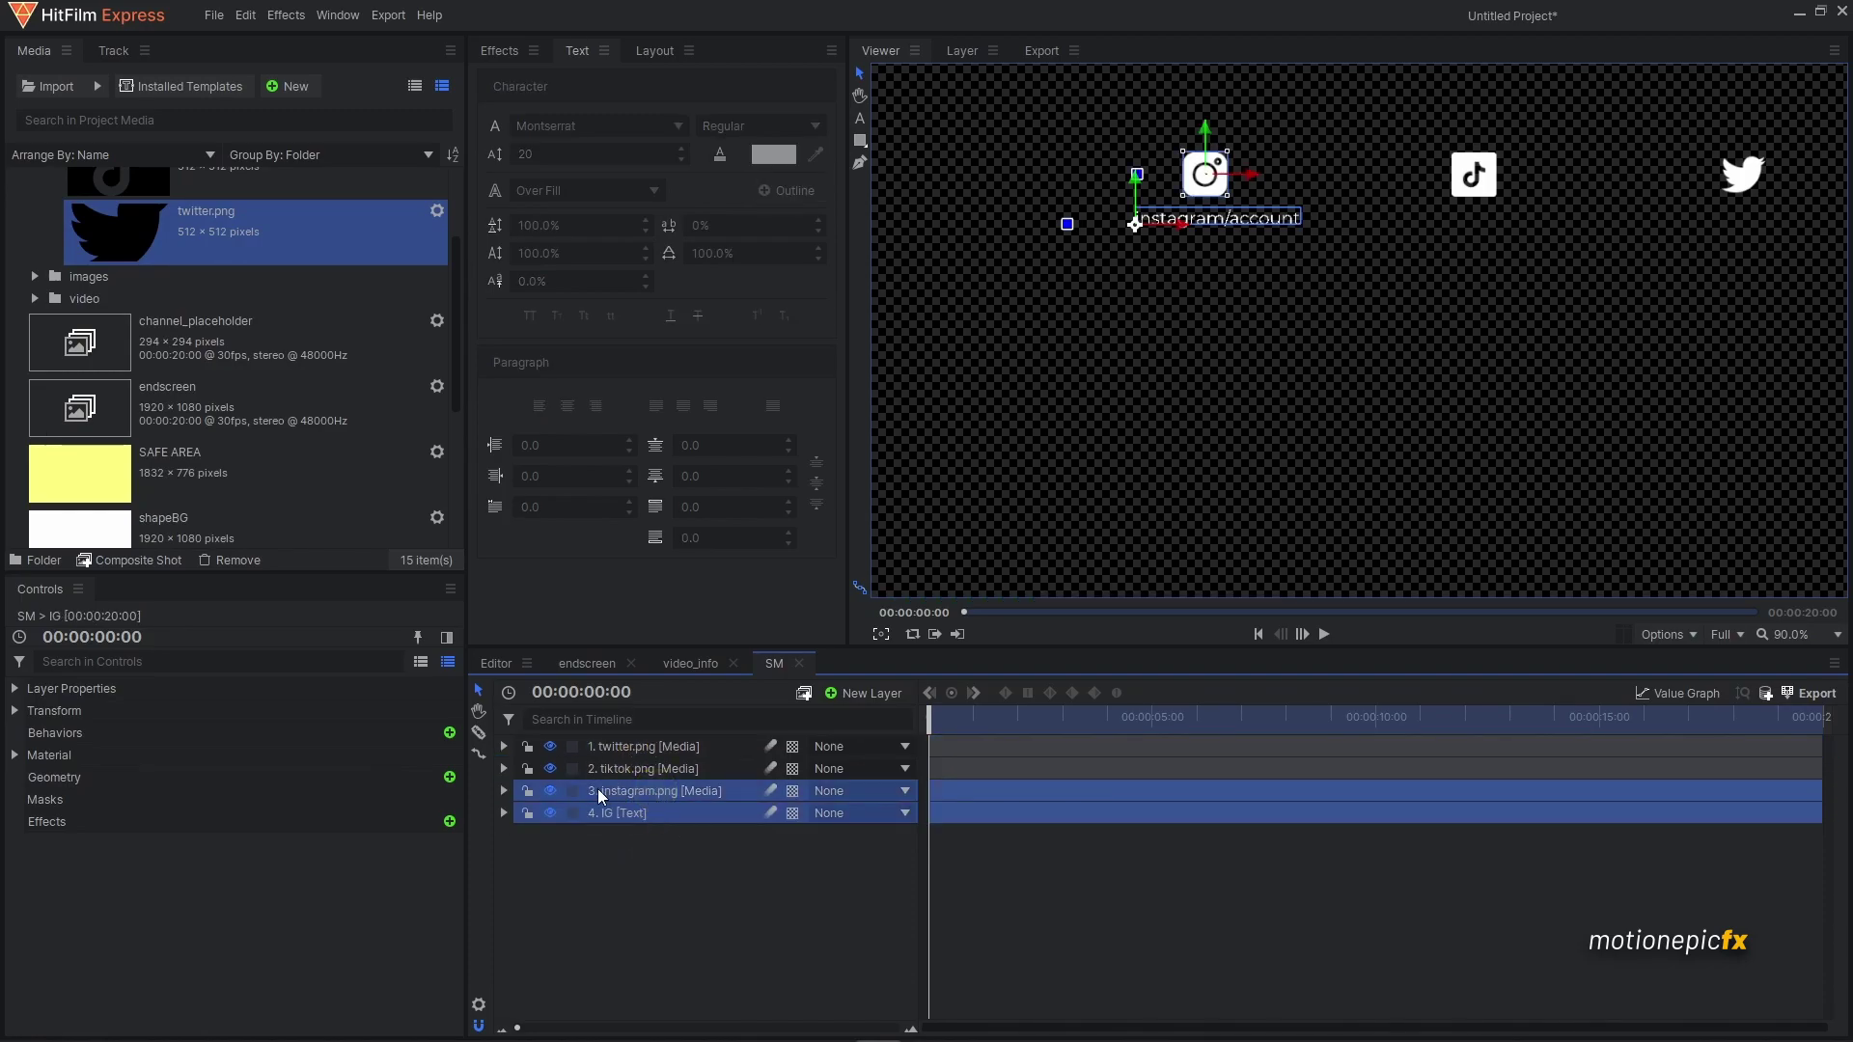
{"action": "left_click", "coordinate": [576, 787]}
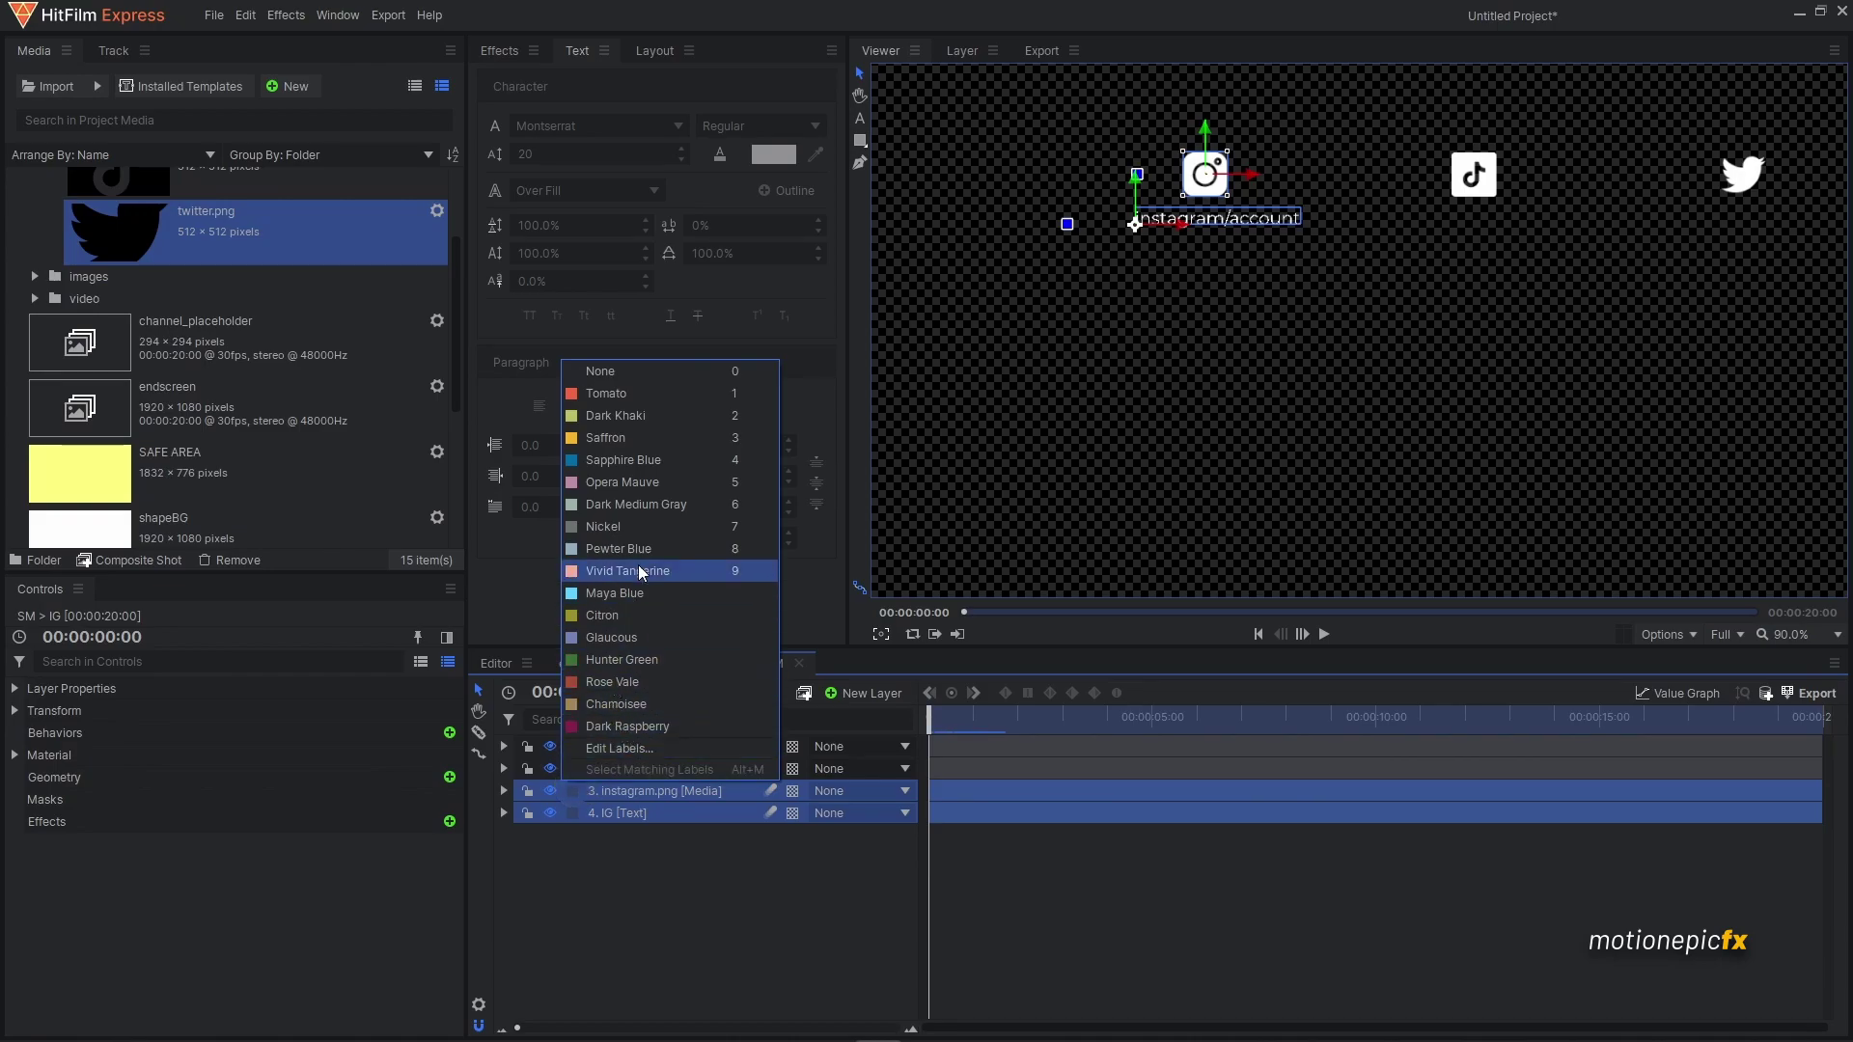
{"action": "left_click", "coordinate": [630, 724]}
{"action": "left_click", "coordinate": [639, 820]}
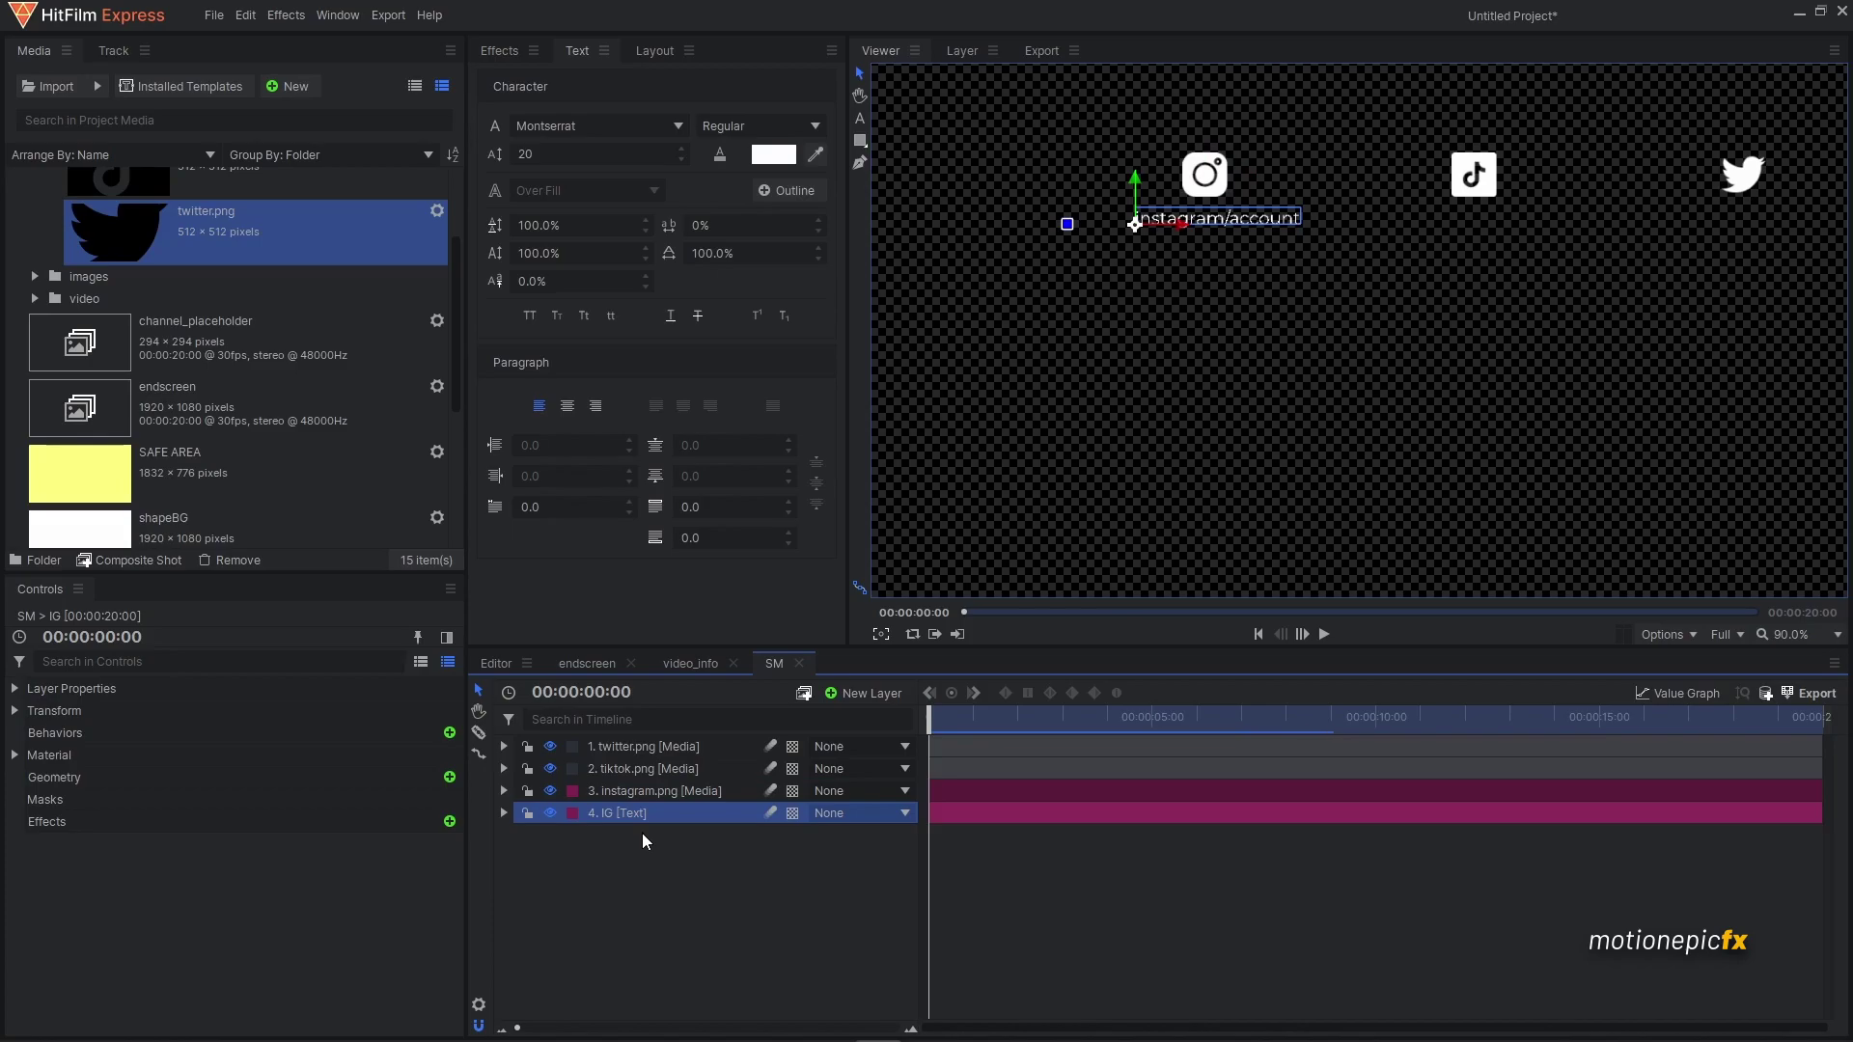
{"action": "left_click", "coordinate": [640, 832]}
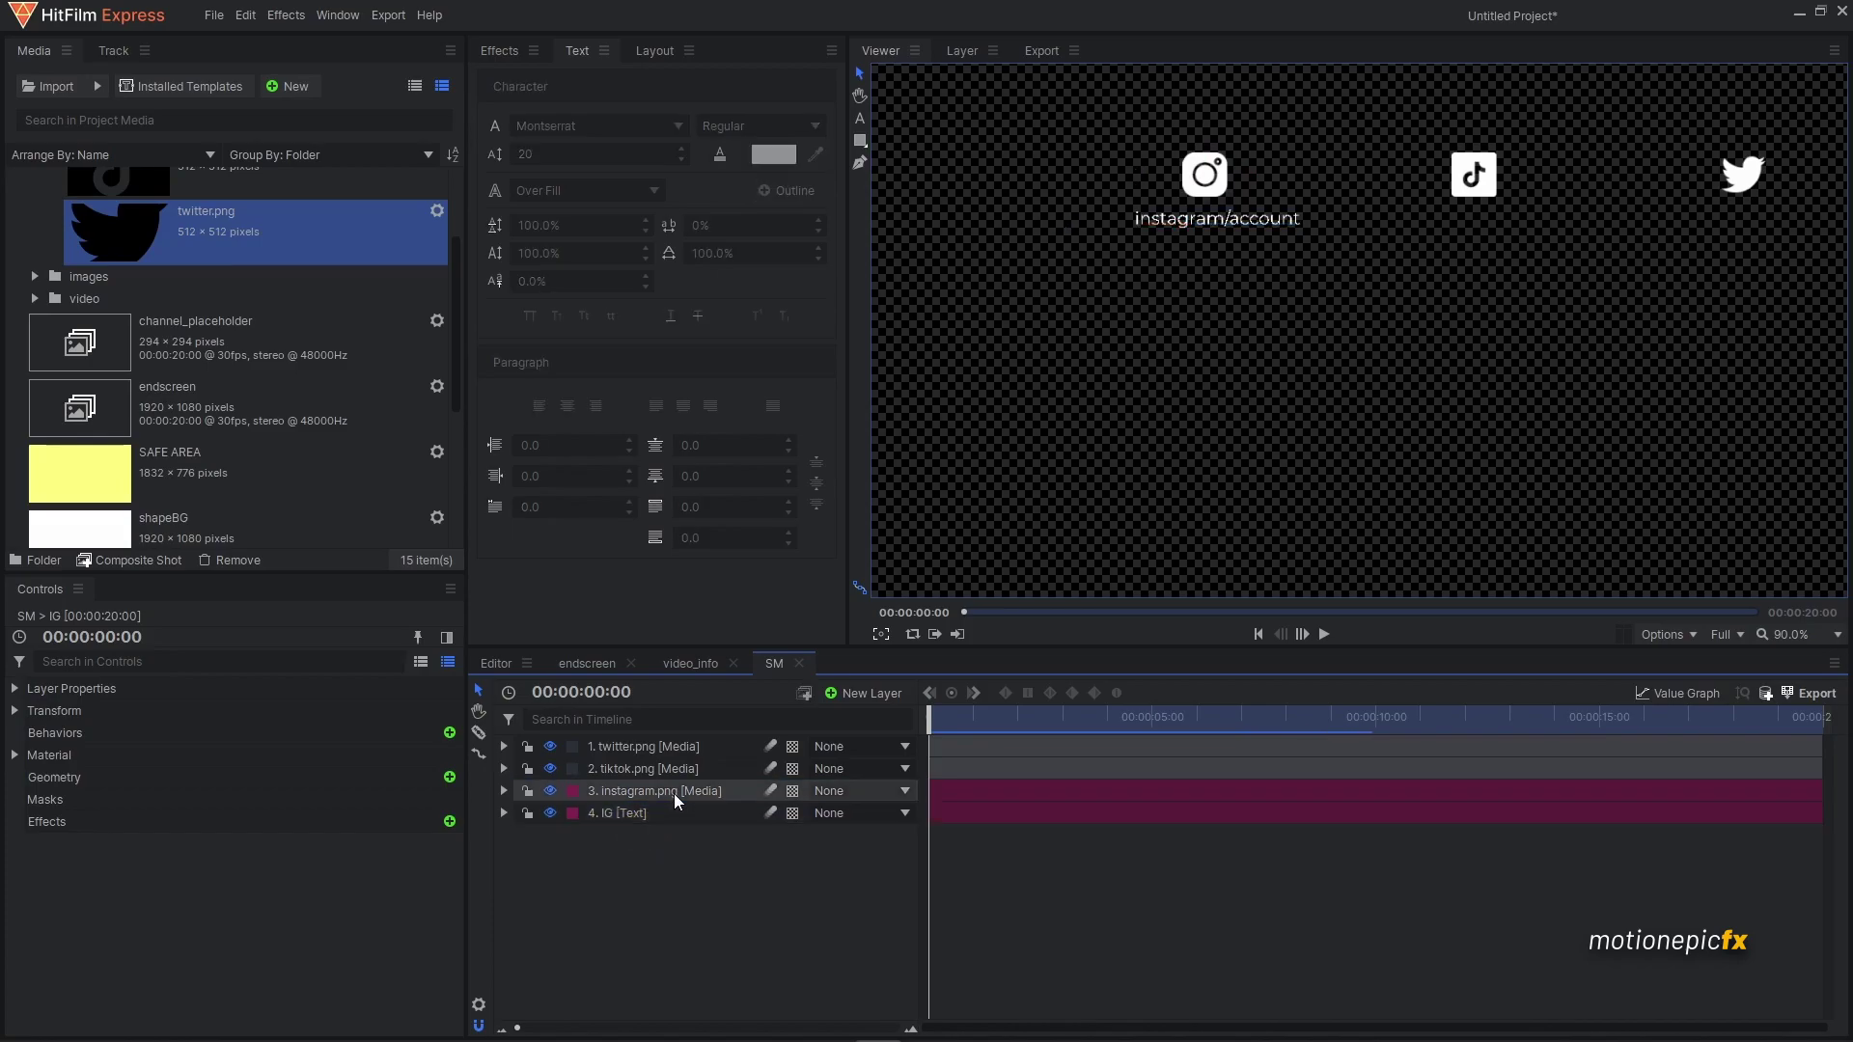
- Duplicate the IG text layer, rename the copy TT and place it directly beneath the tiktok.png layer
{"action": "left_click", "coordinate": [629, 816]}
{"action": "key", "text": "ctrl+d"}
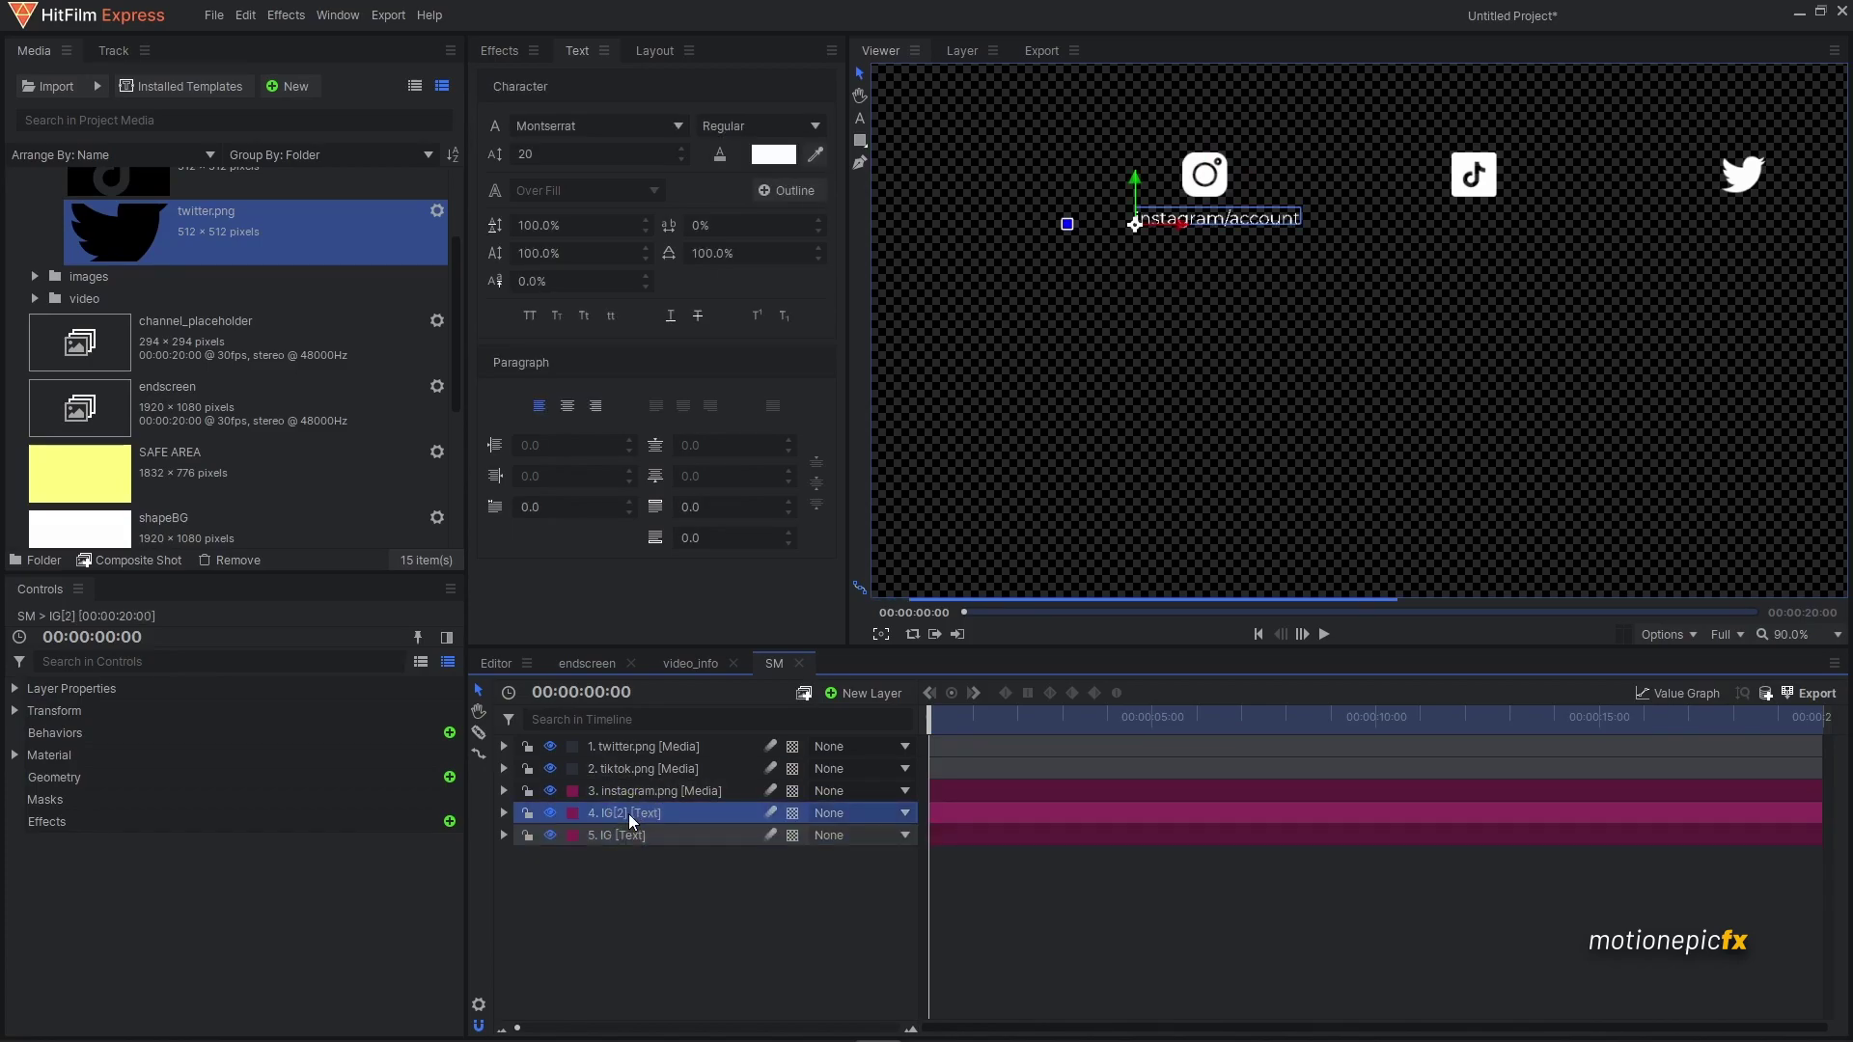
{"action": "double_click", "coordinate": [629, 814]}
{"action": "type", "text": "TT"}
{"action": "key", "text": "Return"}
{"action": "left_click_drag", "start_coordinate": [604, 808], "coordinate": [619, 772]}
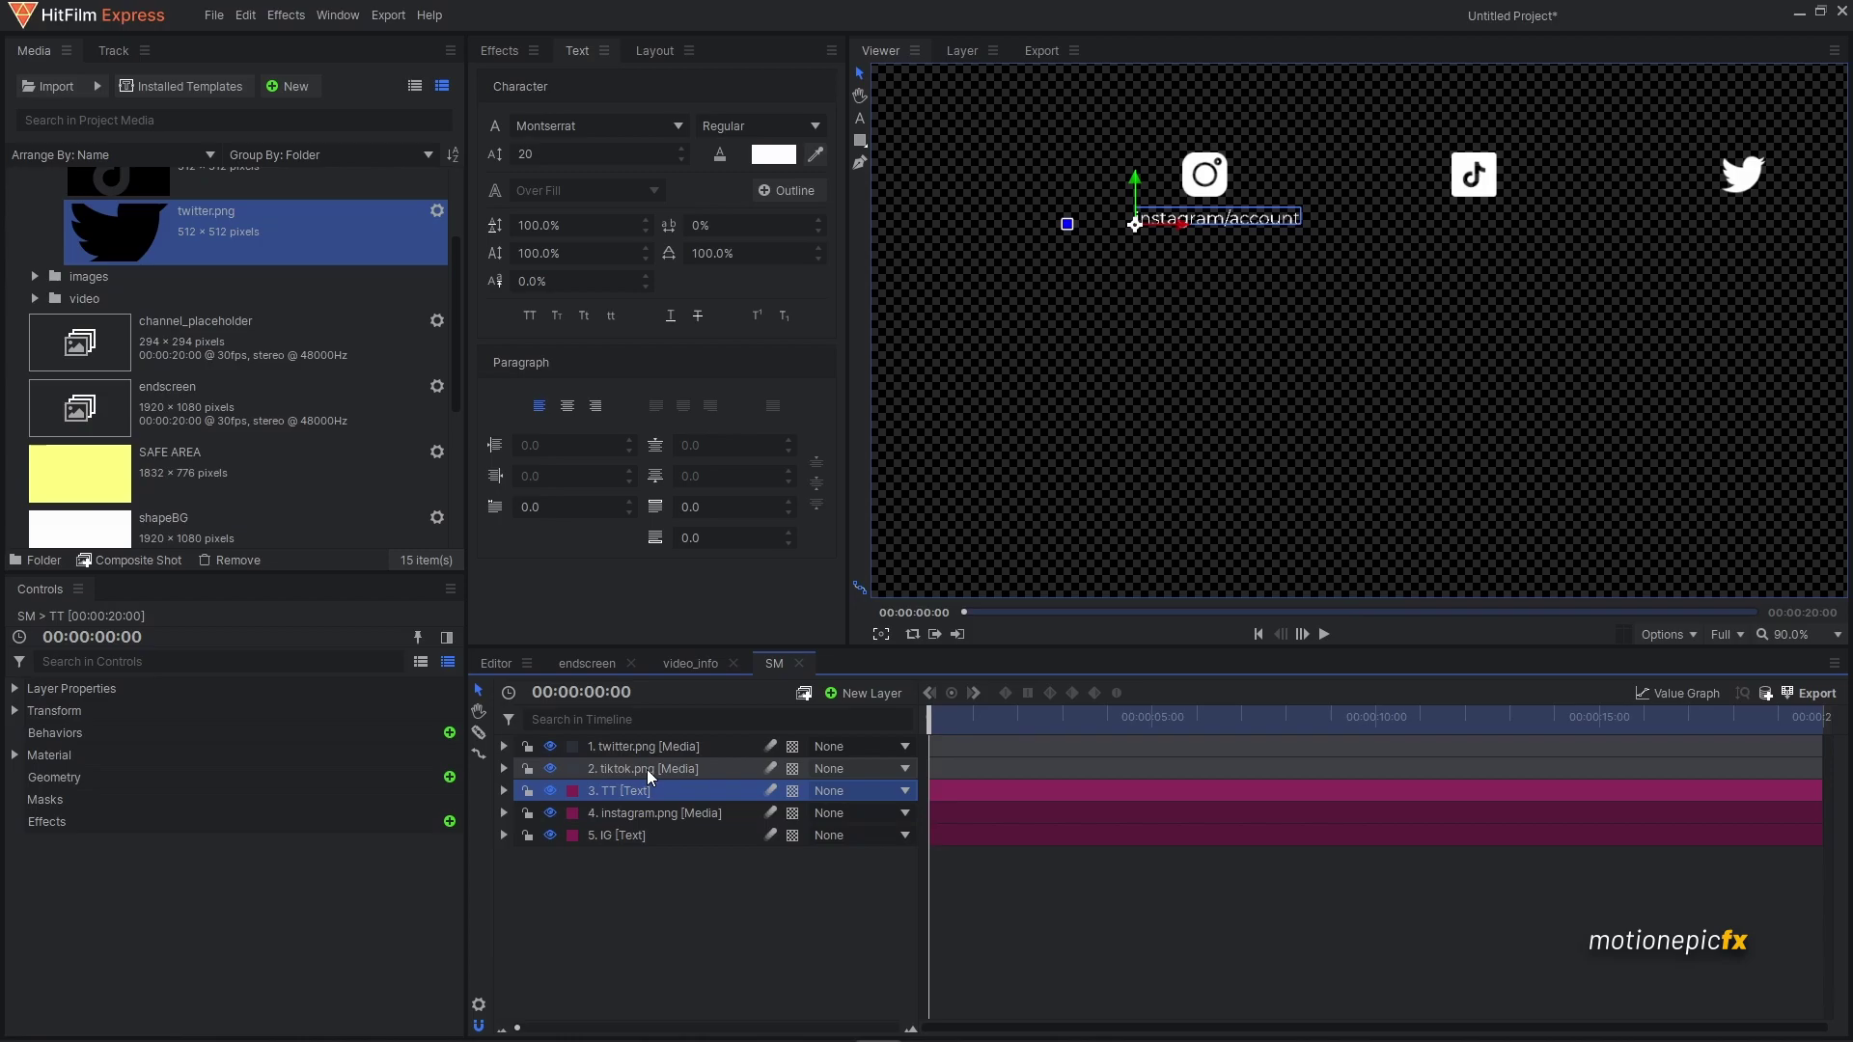
- Give the tiktok.png and TT layers the Citron label colour
{"action": "left_click", "coordinate": [647, 768], "text": "ctrl"}
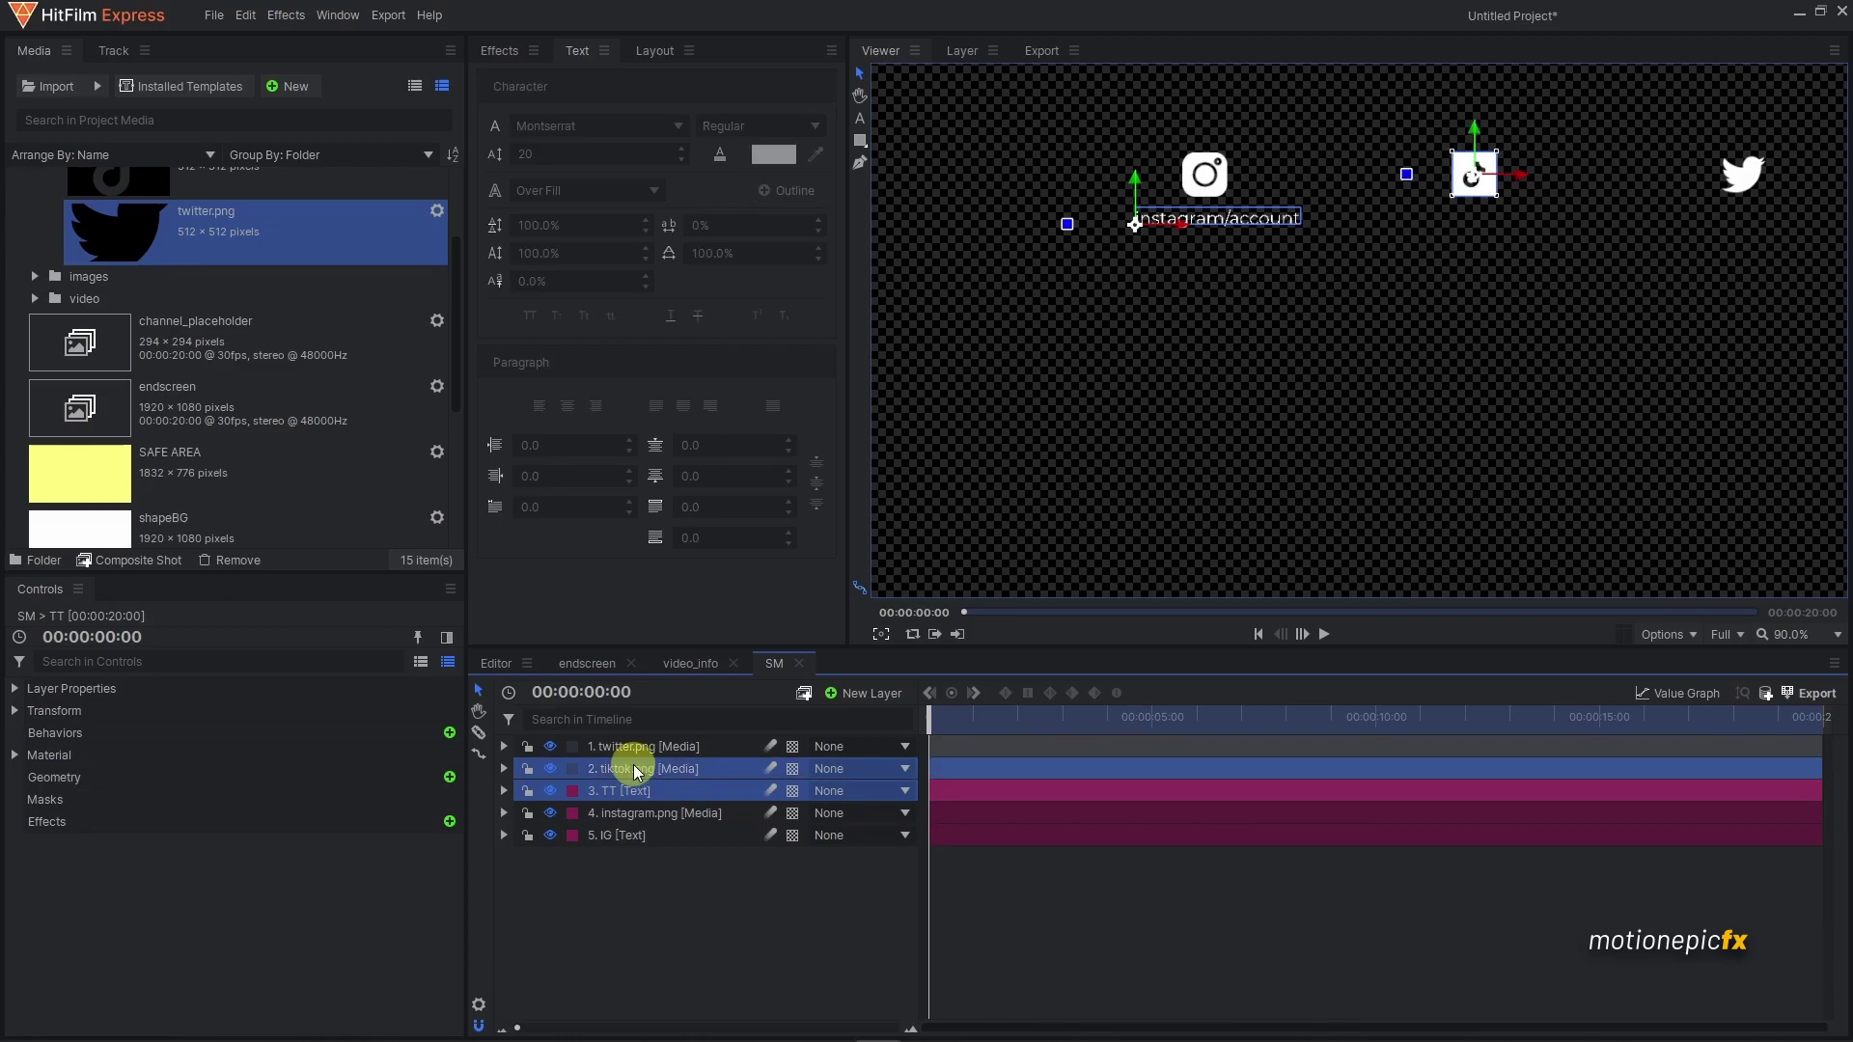
{"action": "left_click", "coordinate": [571, 768]}
{"action": "left_click", "coordinate": [617, 611]}
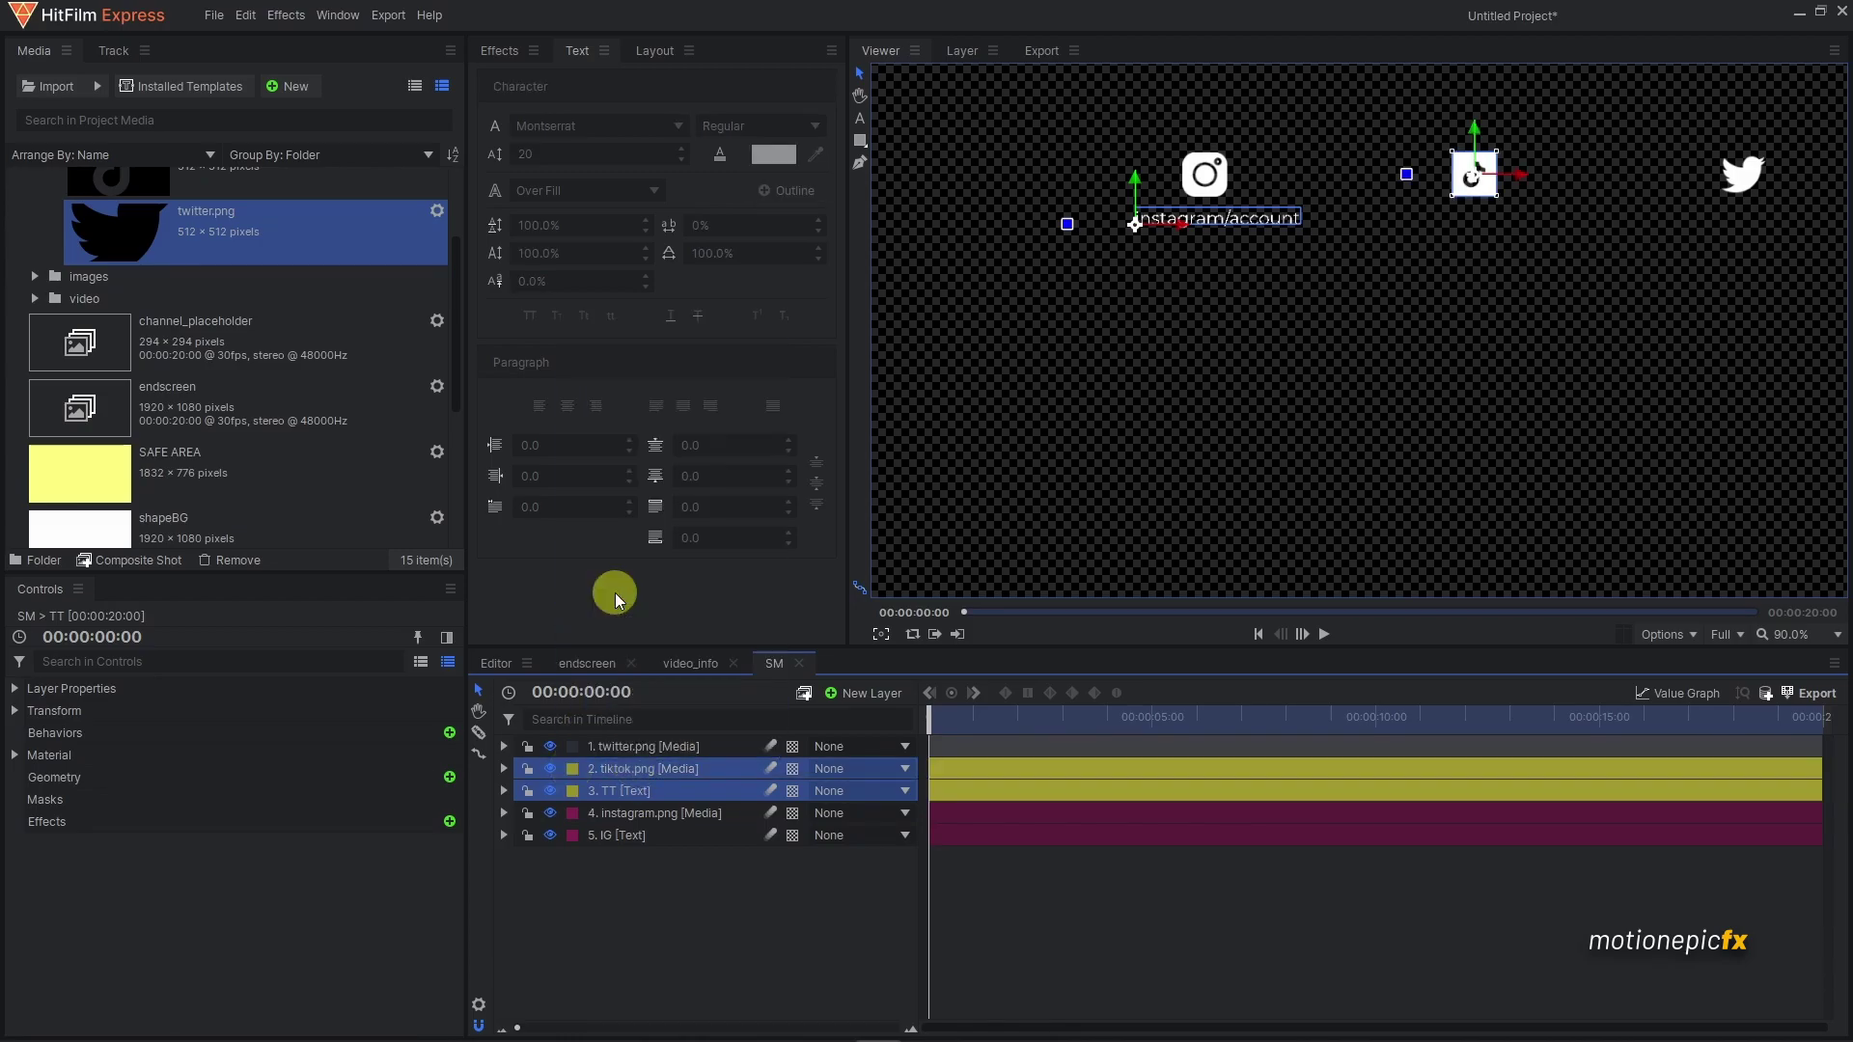
{"action": "left_click", "coordinate": [629, 768]}
- Set the TT text layer's horizontal position to -77 so it sits under the TikTok icon
{"action": "left_click", "coordinate": [618, 788]}
{"action": "left_click", "coordinate": [503, 790]}
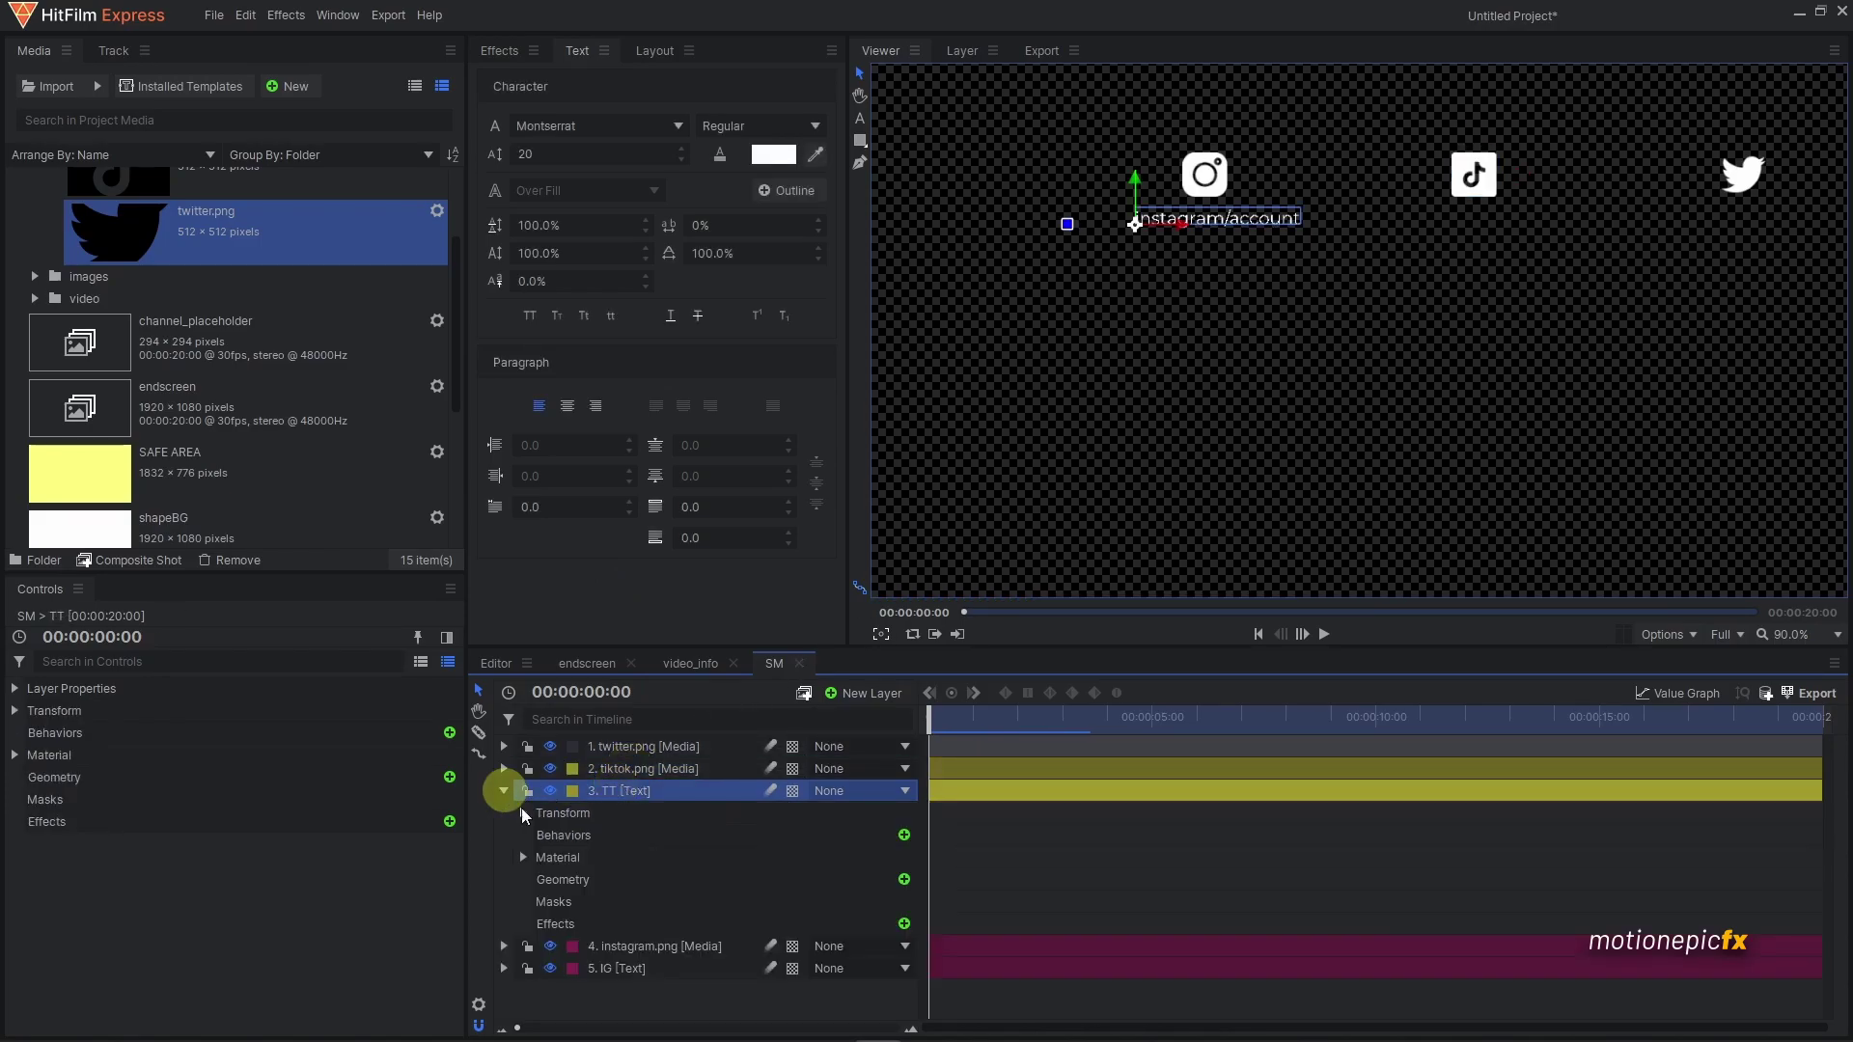
{"action": "left_click", "coordinate": [522, 813]}
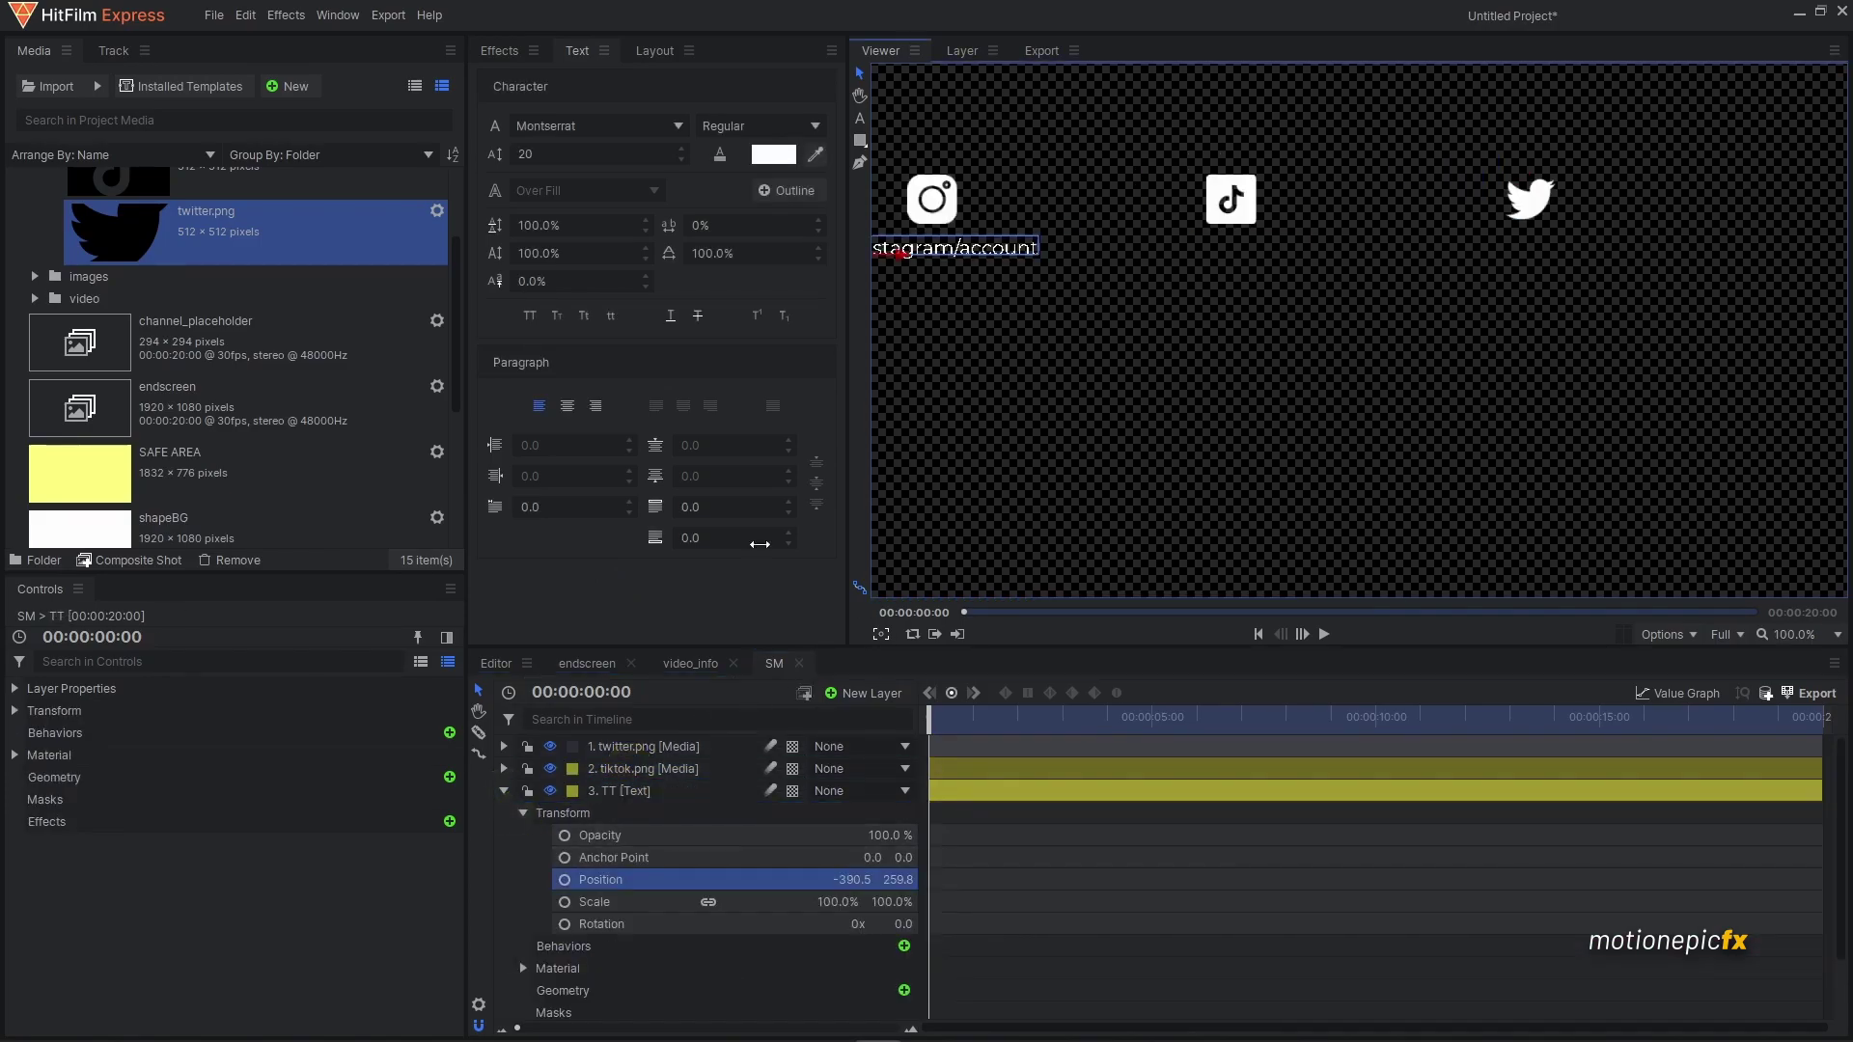
{"action": "left_click", "coordinate": [852, 880]}
{"action": "type", "text": "-10"}
{"action": "key", "text": "Return"}
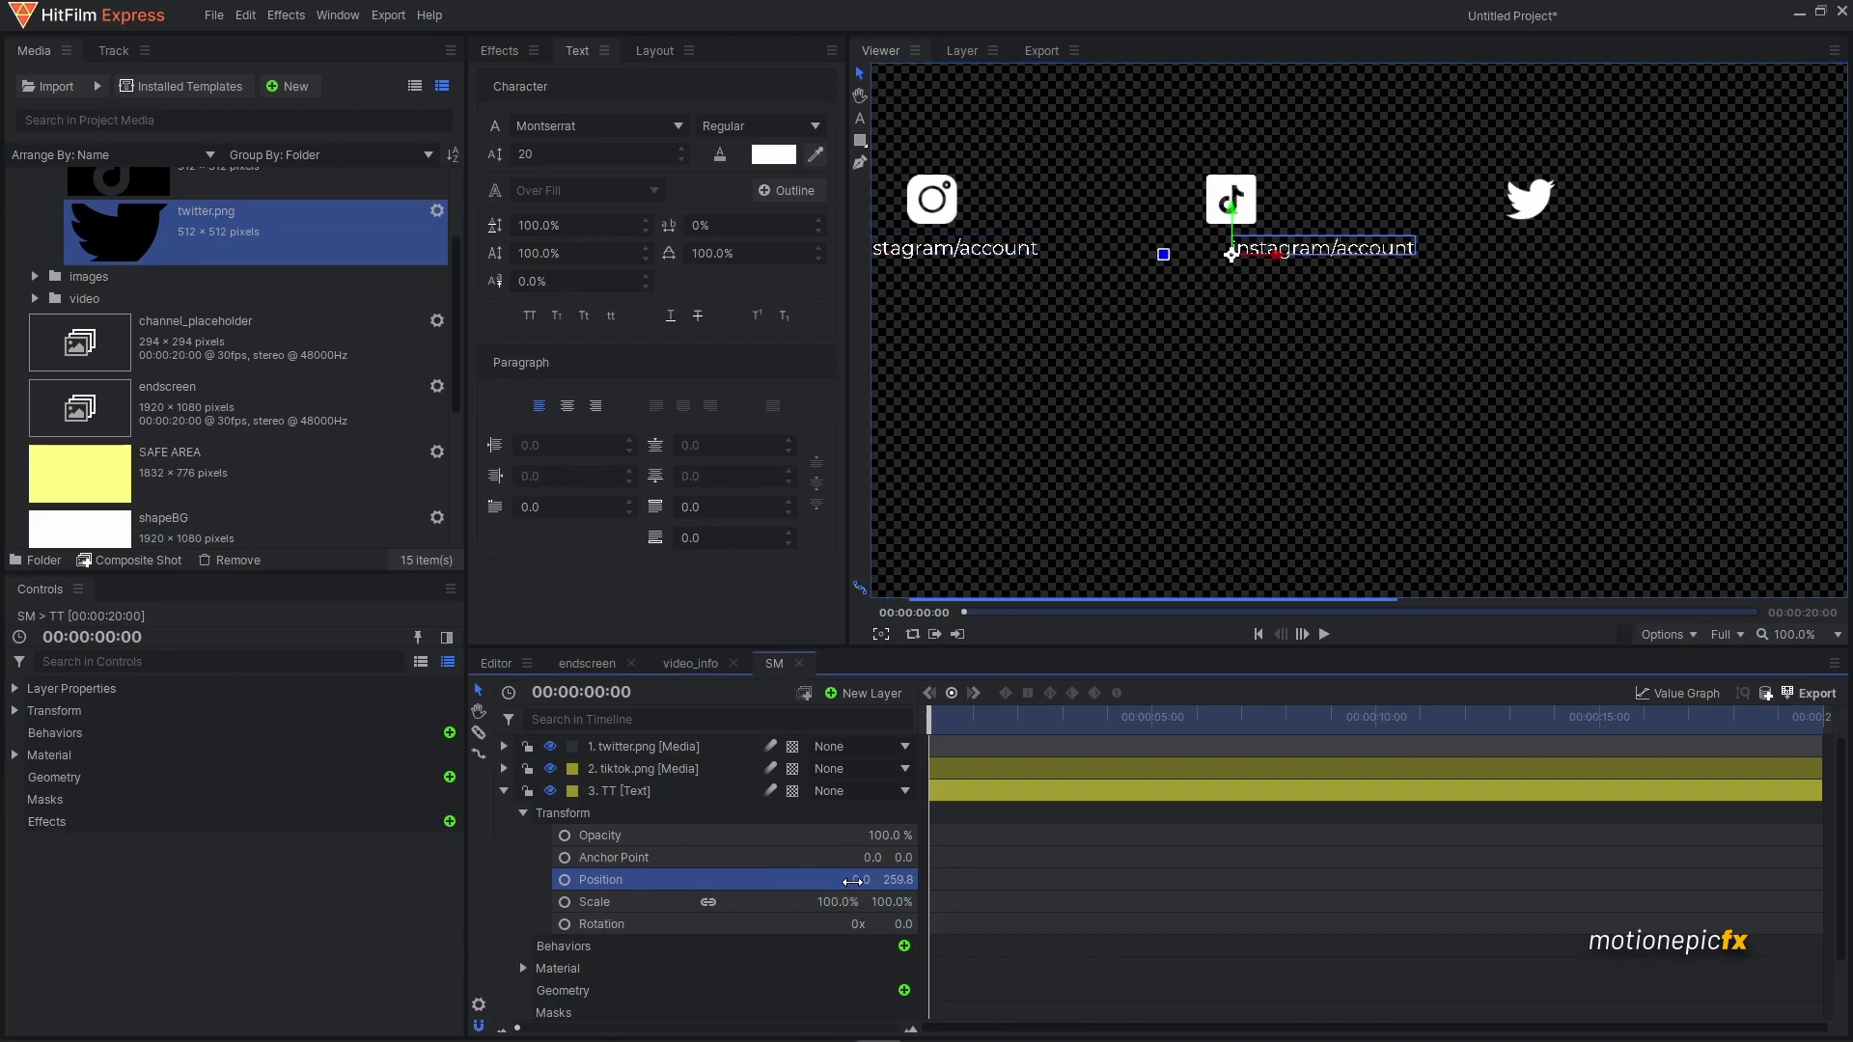
{"action": "left_click_drag", "start_coordinate": [857, 879], "coordinate": [855, 879]}
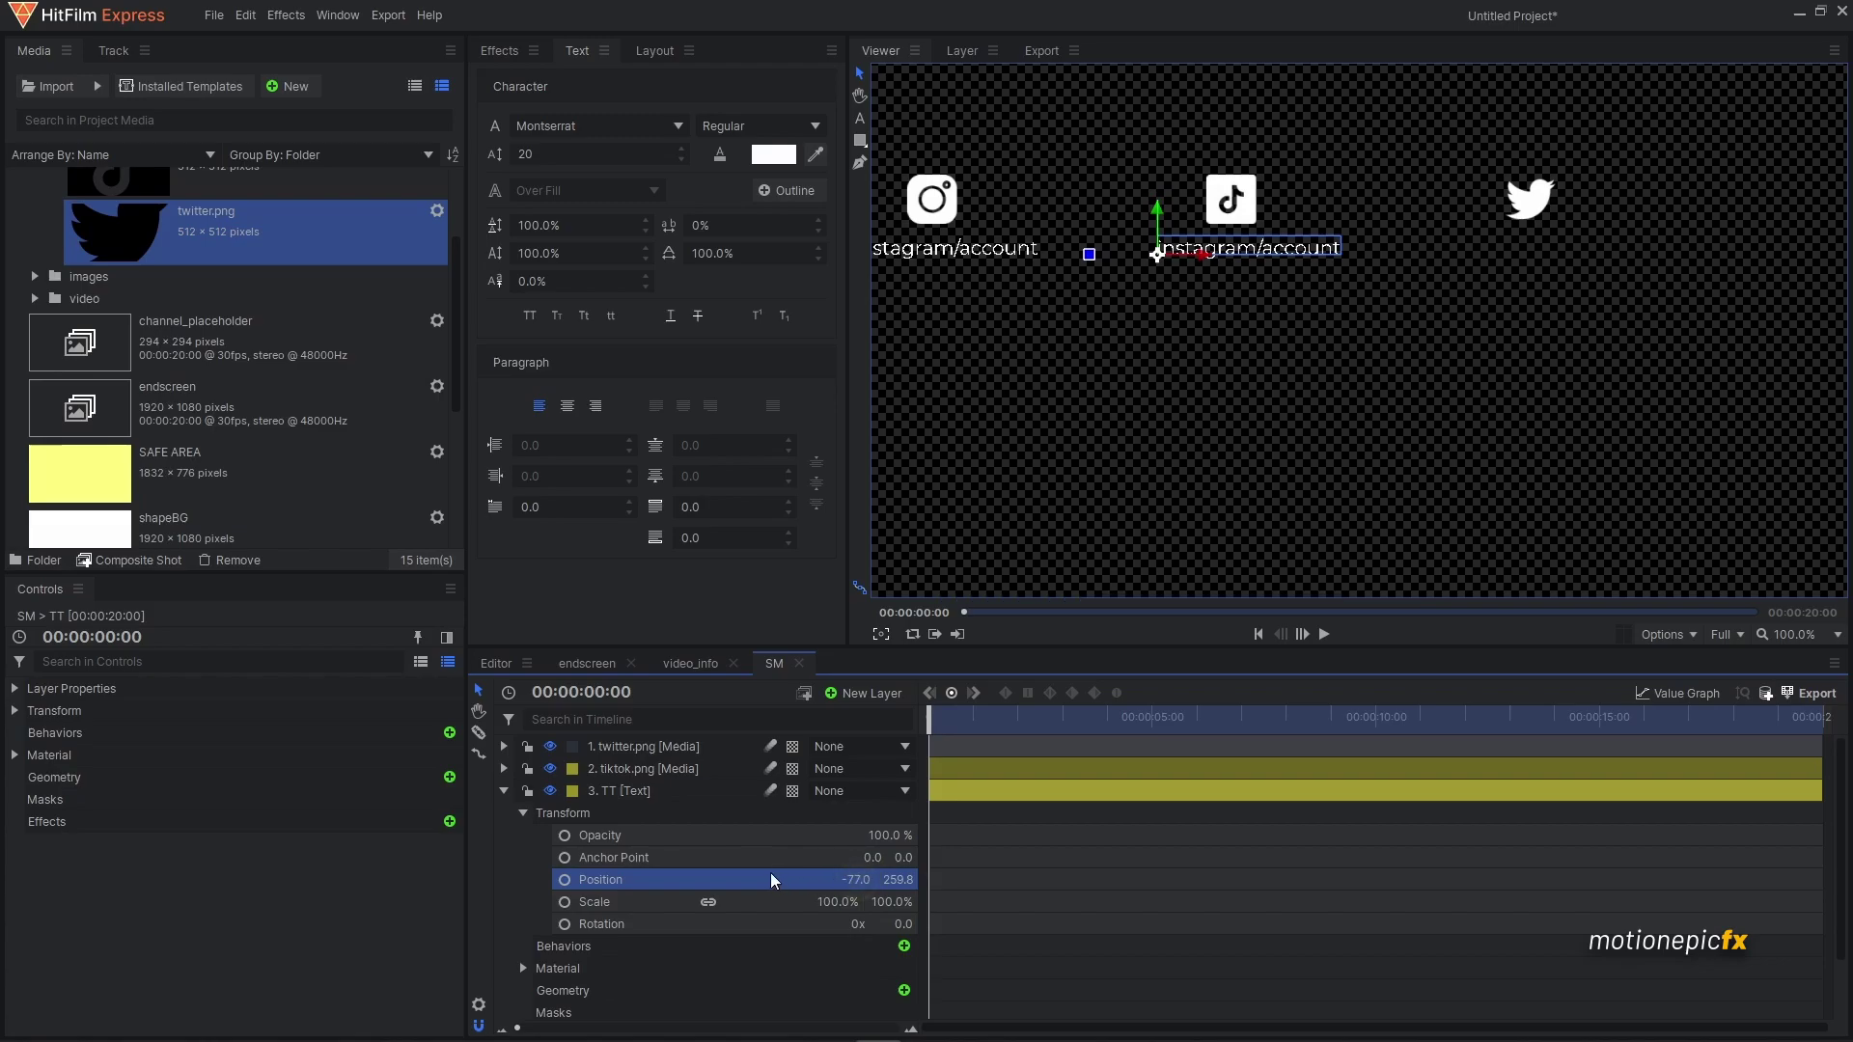
{"action": "left_click", "coordinate": [347, 836]}
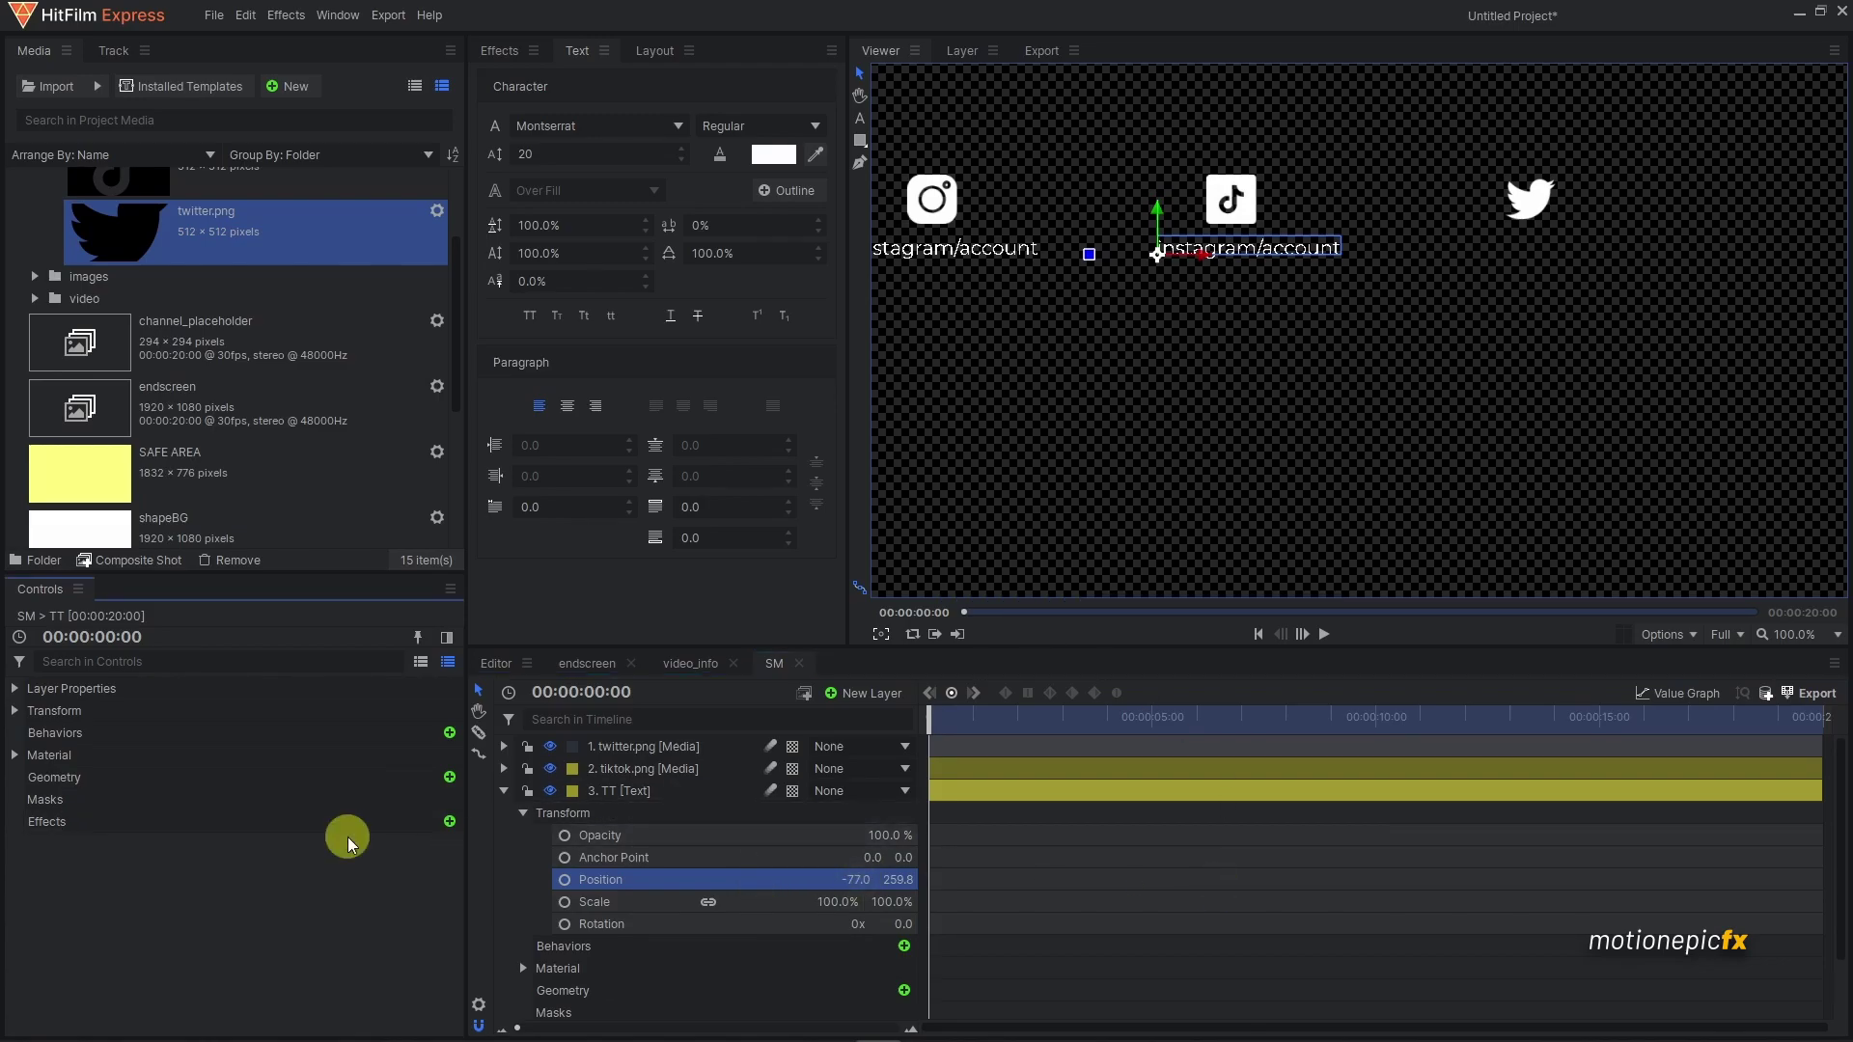
- Change the wording of the TT text layer to tiktok/account
{"action": "left_click", "coordinate": [619, 793]}
{"action": "left_click", "coordinate": [859, 117]}
{"action": "double_click", "coordinate": [1211, 248]}
{"action": "type", "text": "tiktok"}
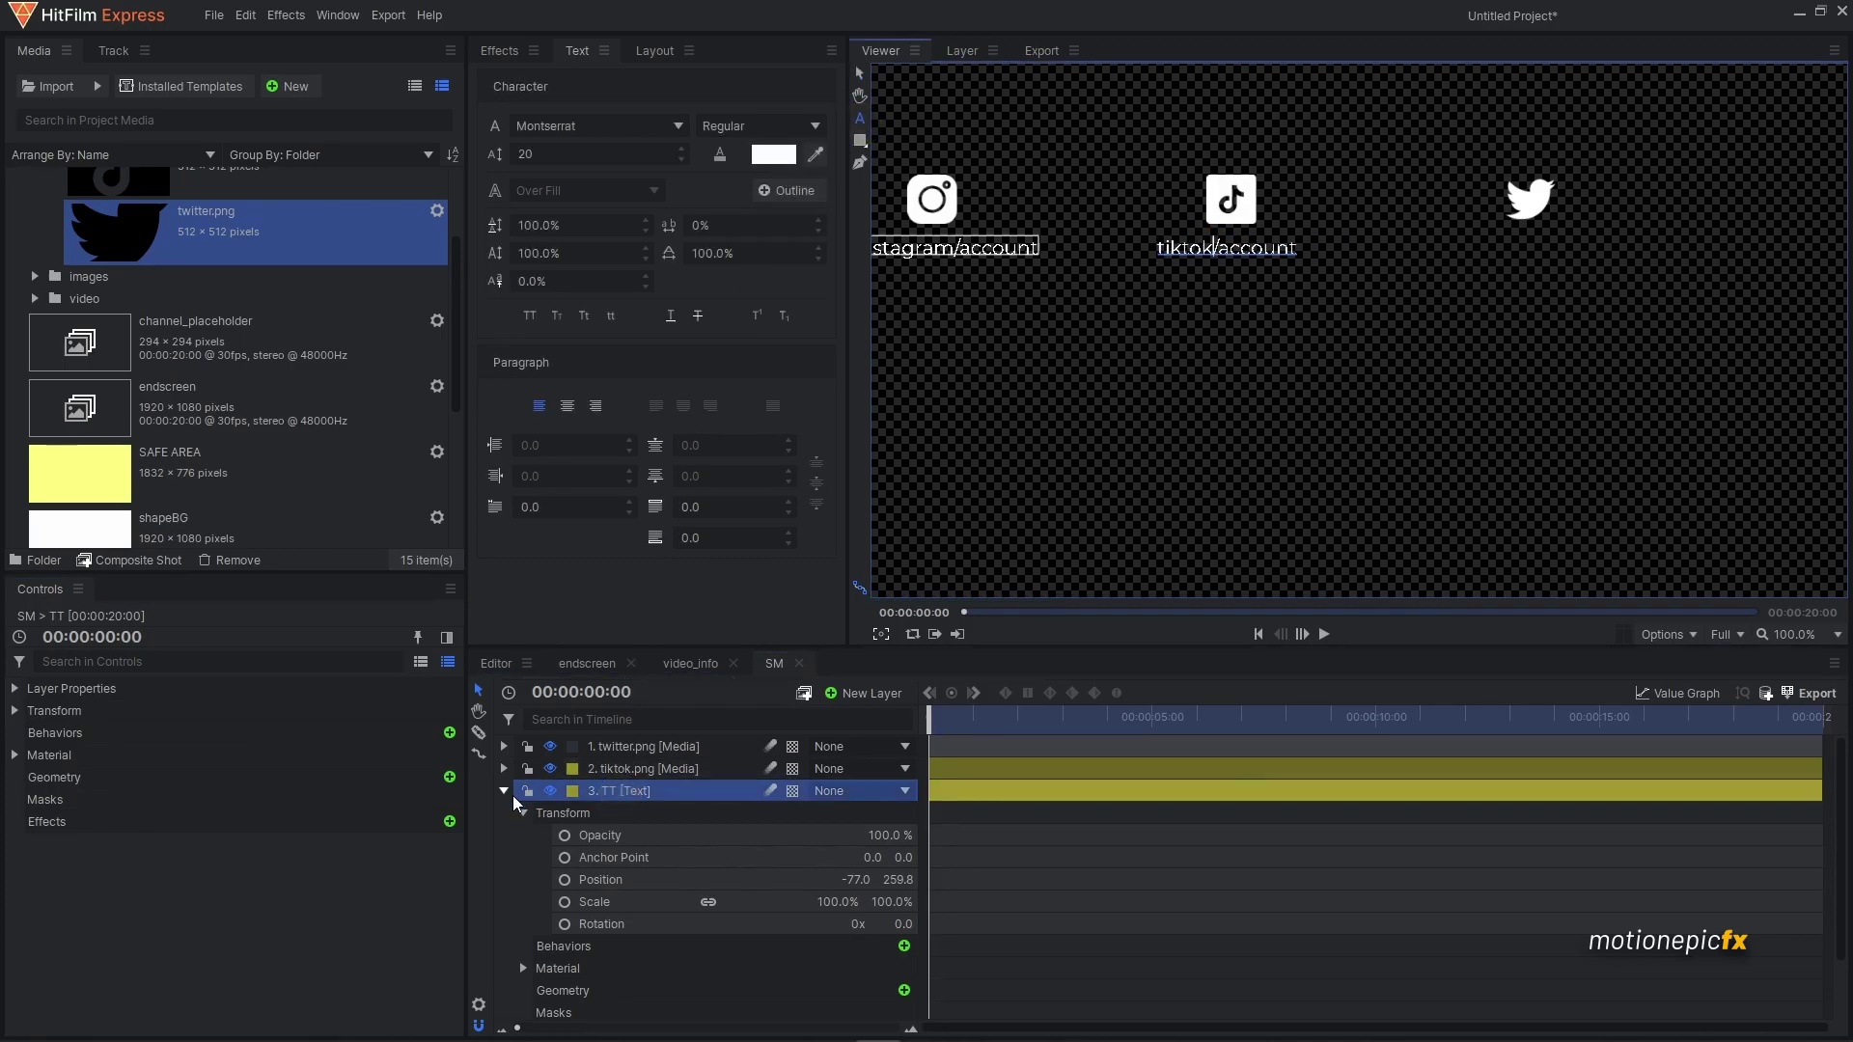
- Duplicate the TT text layer, rename the copy twitter and place it directly beneath the twitter.png layer
{"action": "left_click", "coordinate": [504, 790]}
{"action": "key", "text": "ctrl+d"}
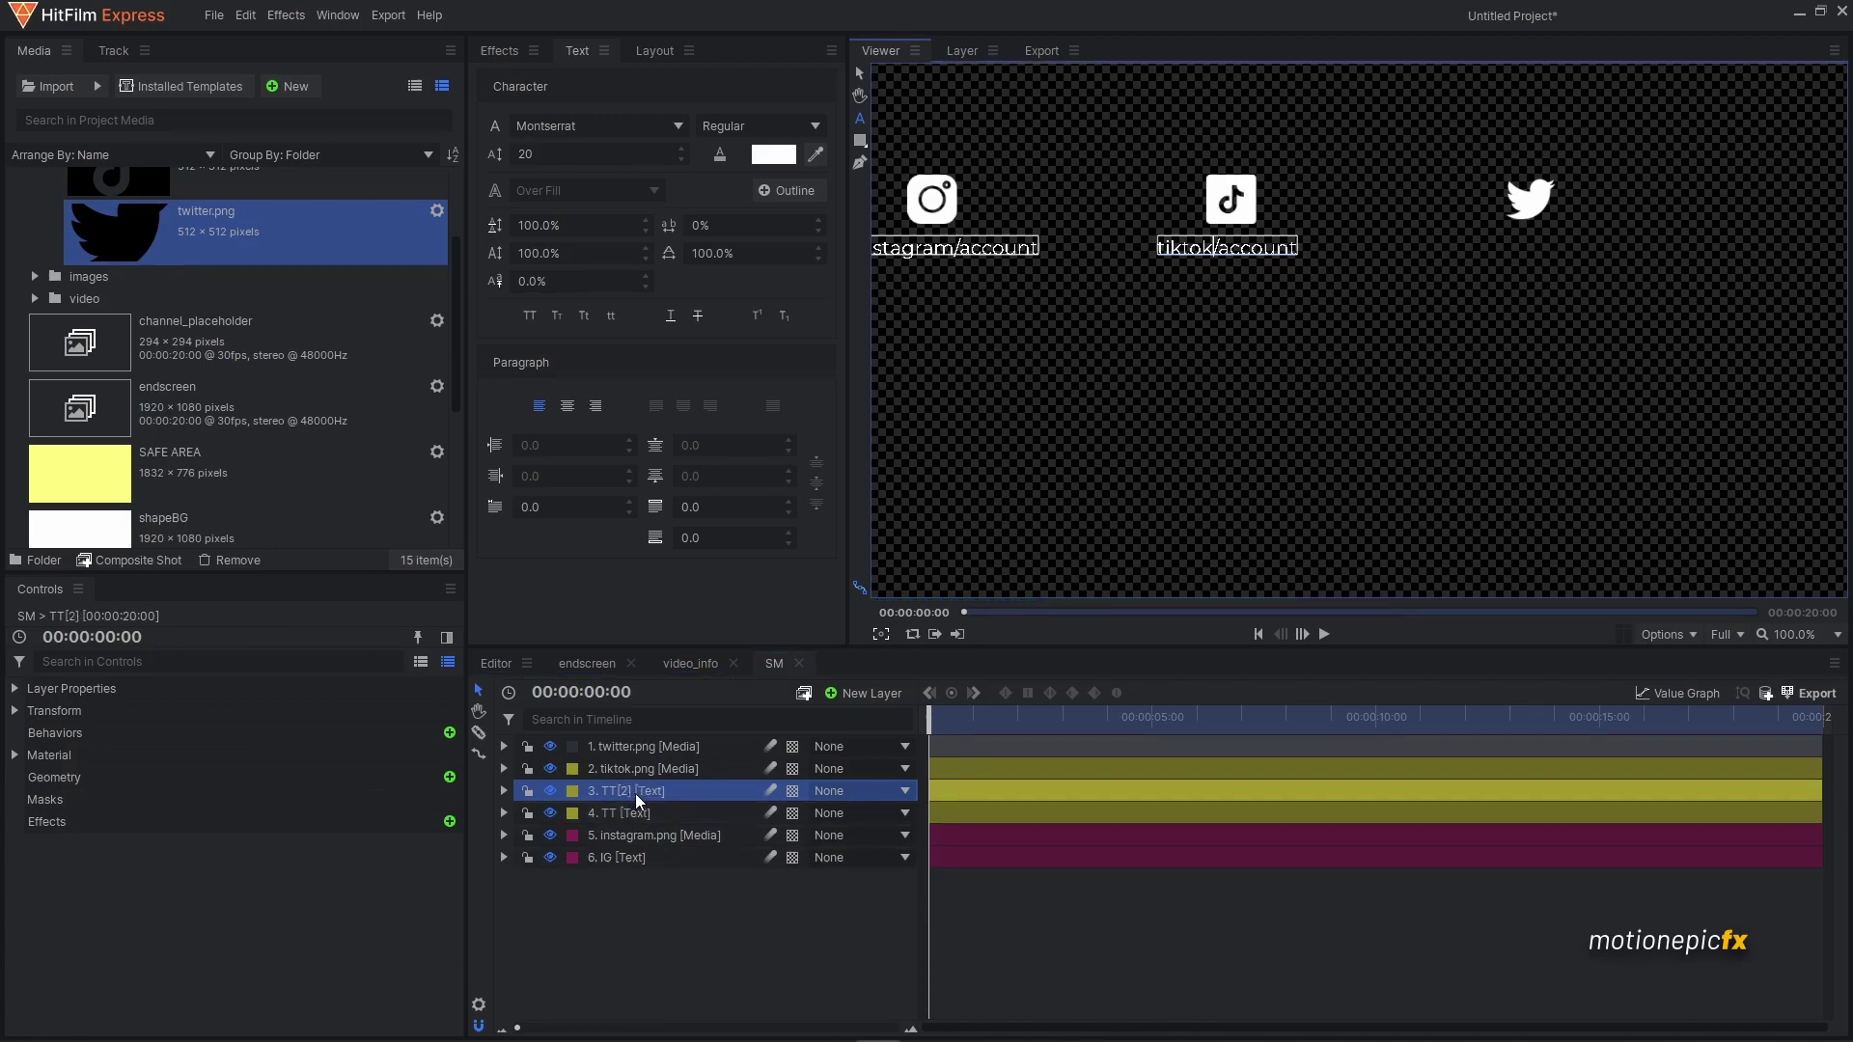
{"action": "double_click", "coordinate": [633, 791]}
{"action": "type", "text": "twitter"}
{"action": "key", "text": "Return"}
{"action": "left_click_drag", "start_coordinate": [633, 791], "coordinate": [622, 749]}
- Give the twitter.png and twitter text layers the Sapphire Blue label colour
{"action": "left_click", "coordinate": [649, 750]}
{"action": "left_click", "coordinate": [637, 768], "text": "ctrl"}
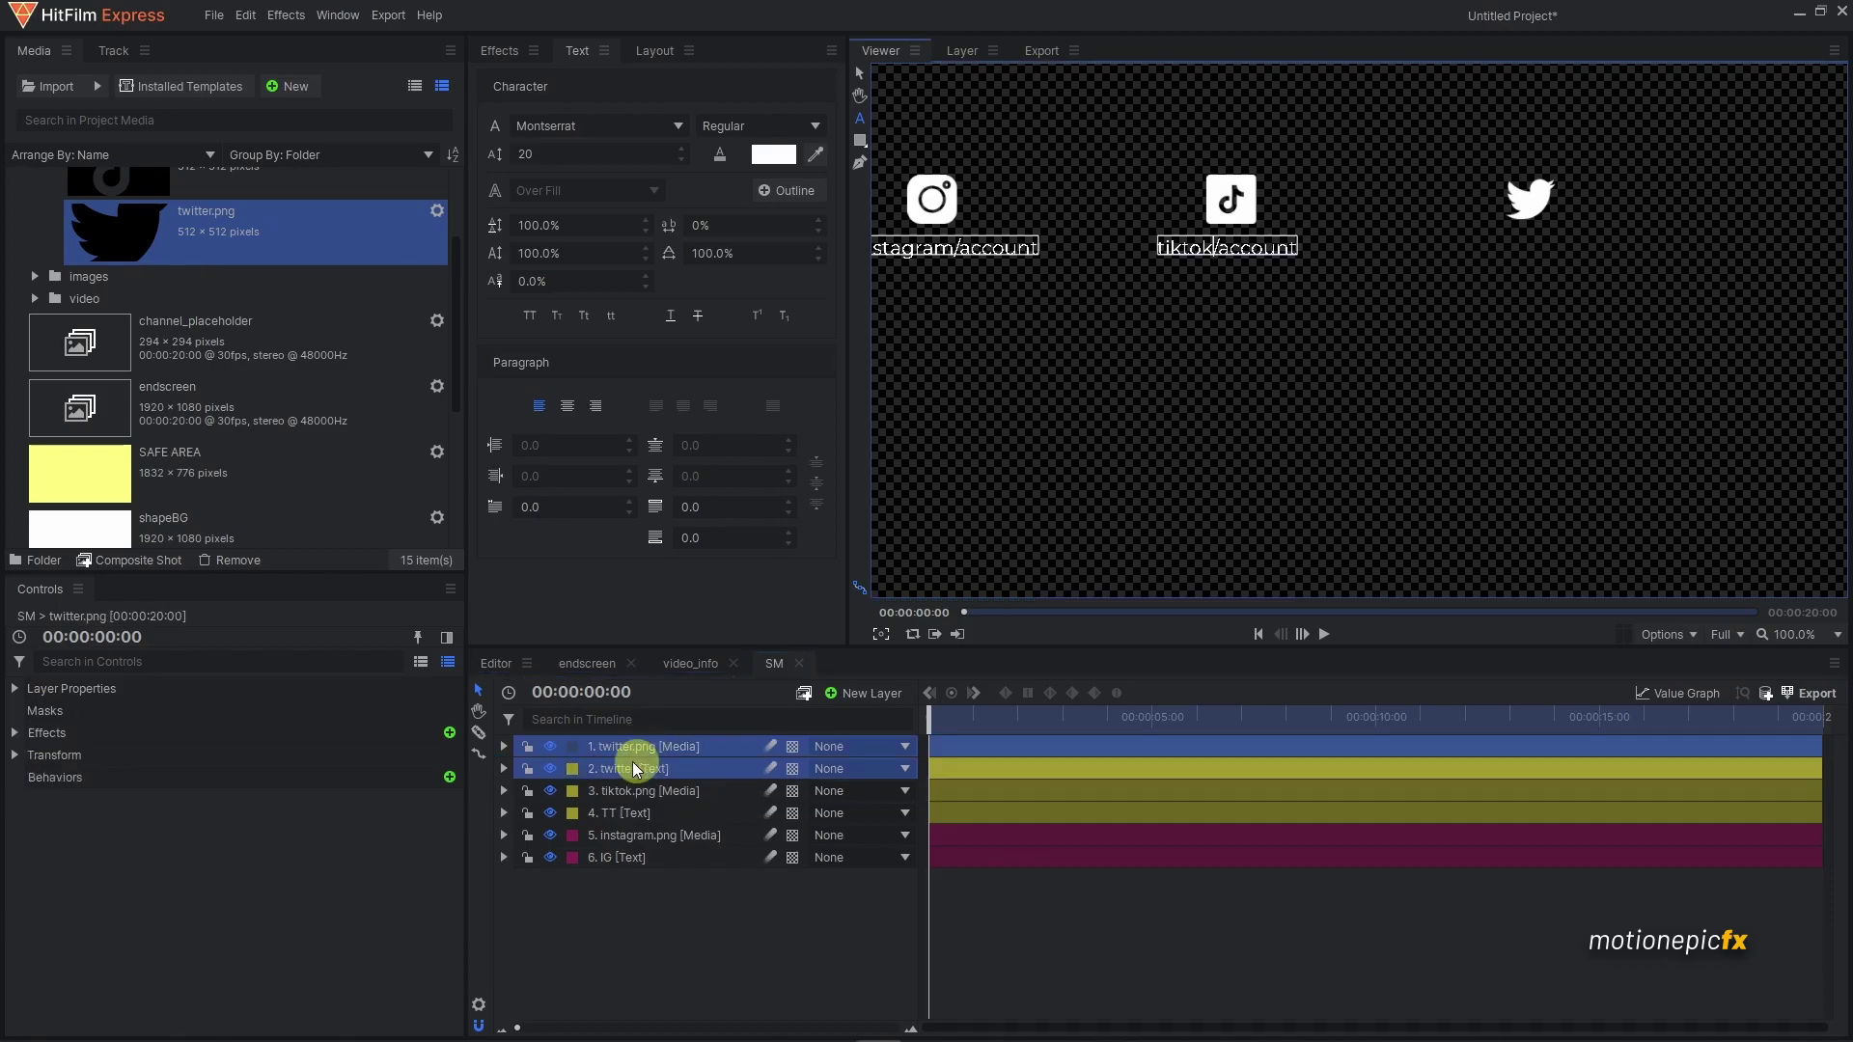
{"action": "left_click", "coordinate": [571, 769]}
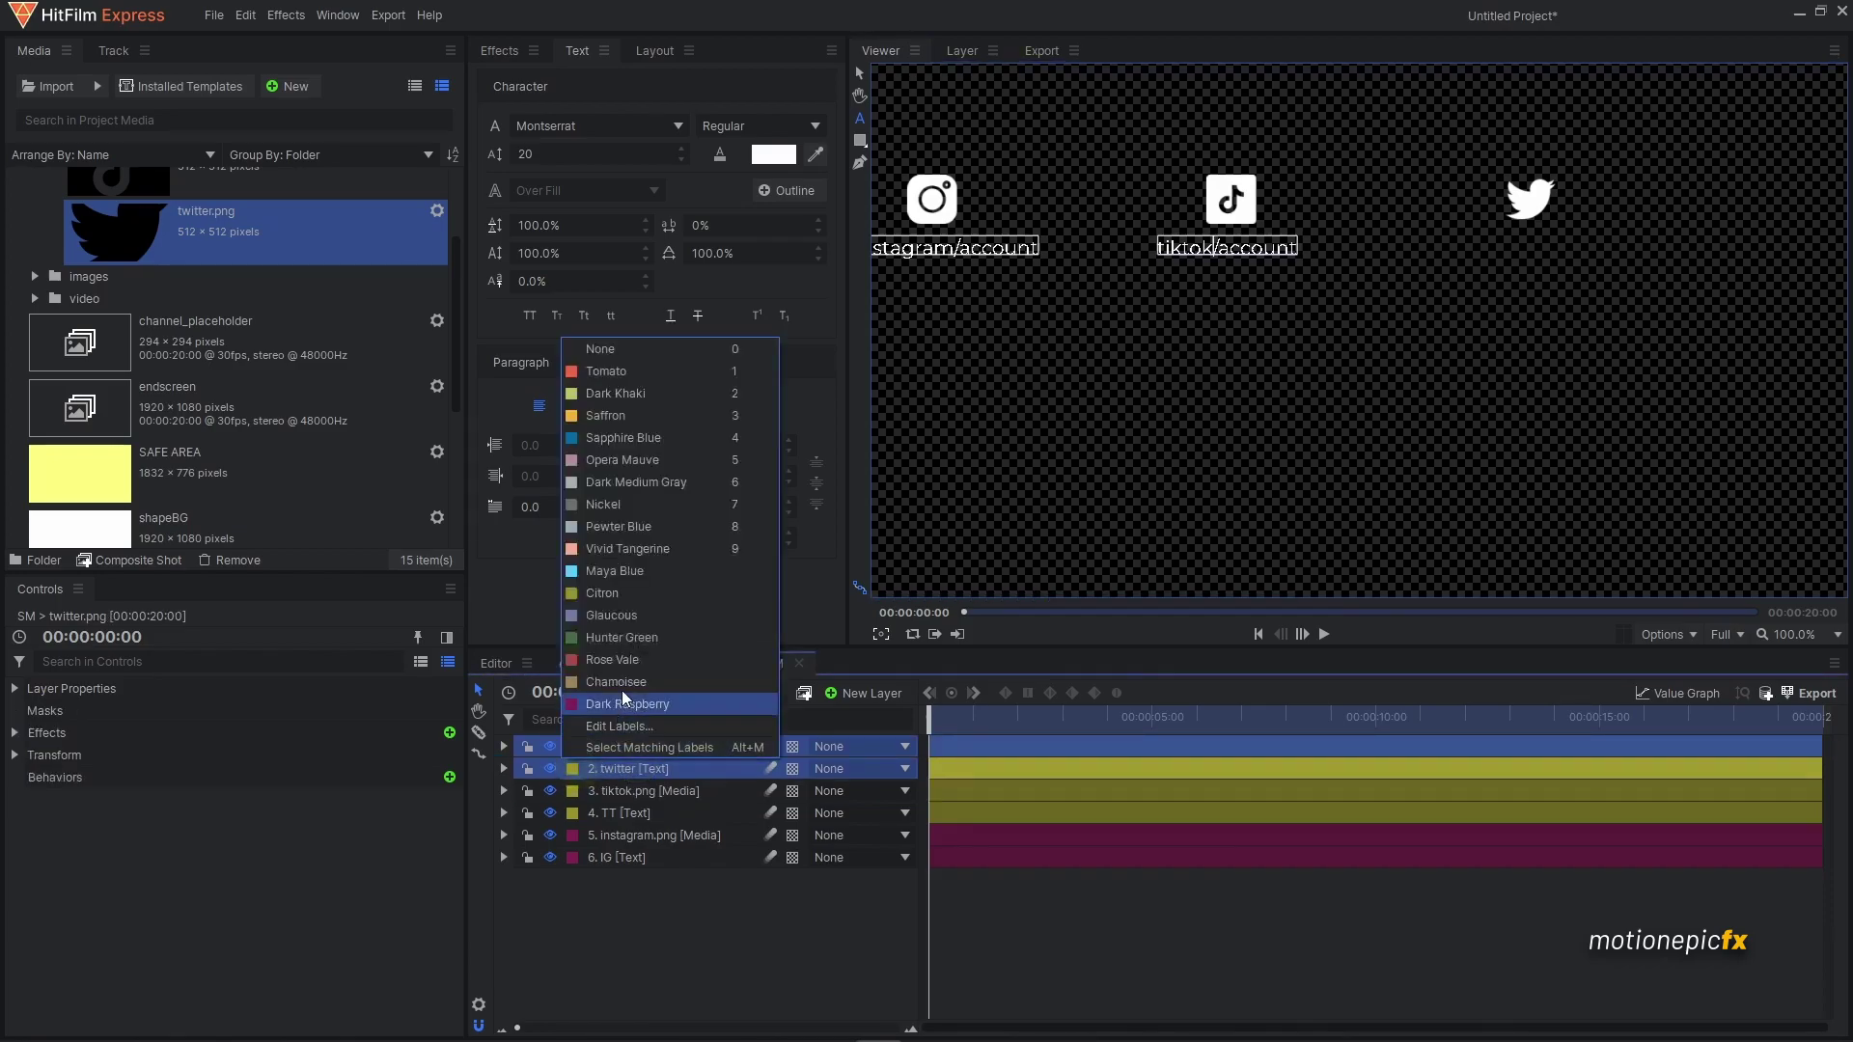
{"action": "left_click", "coordinate": [605, 431]}
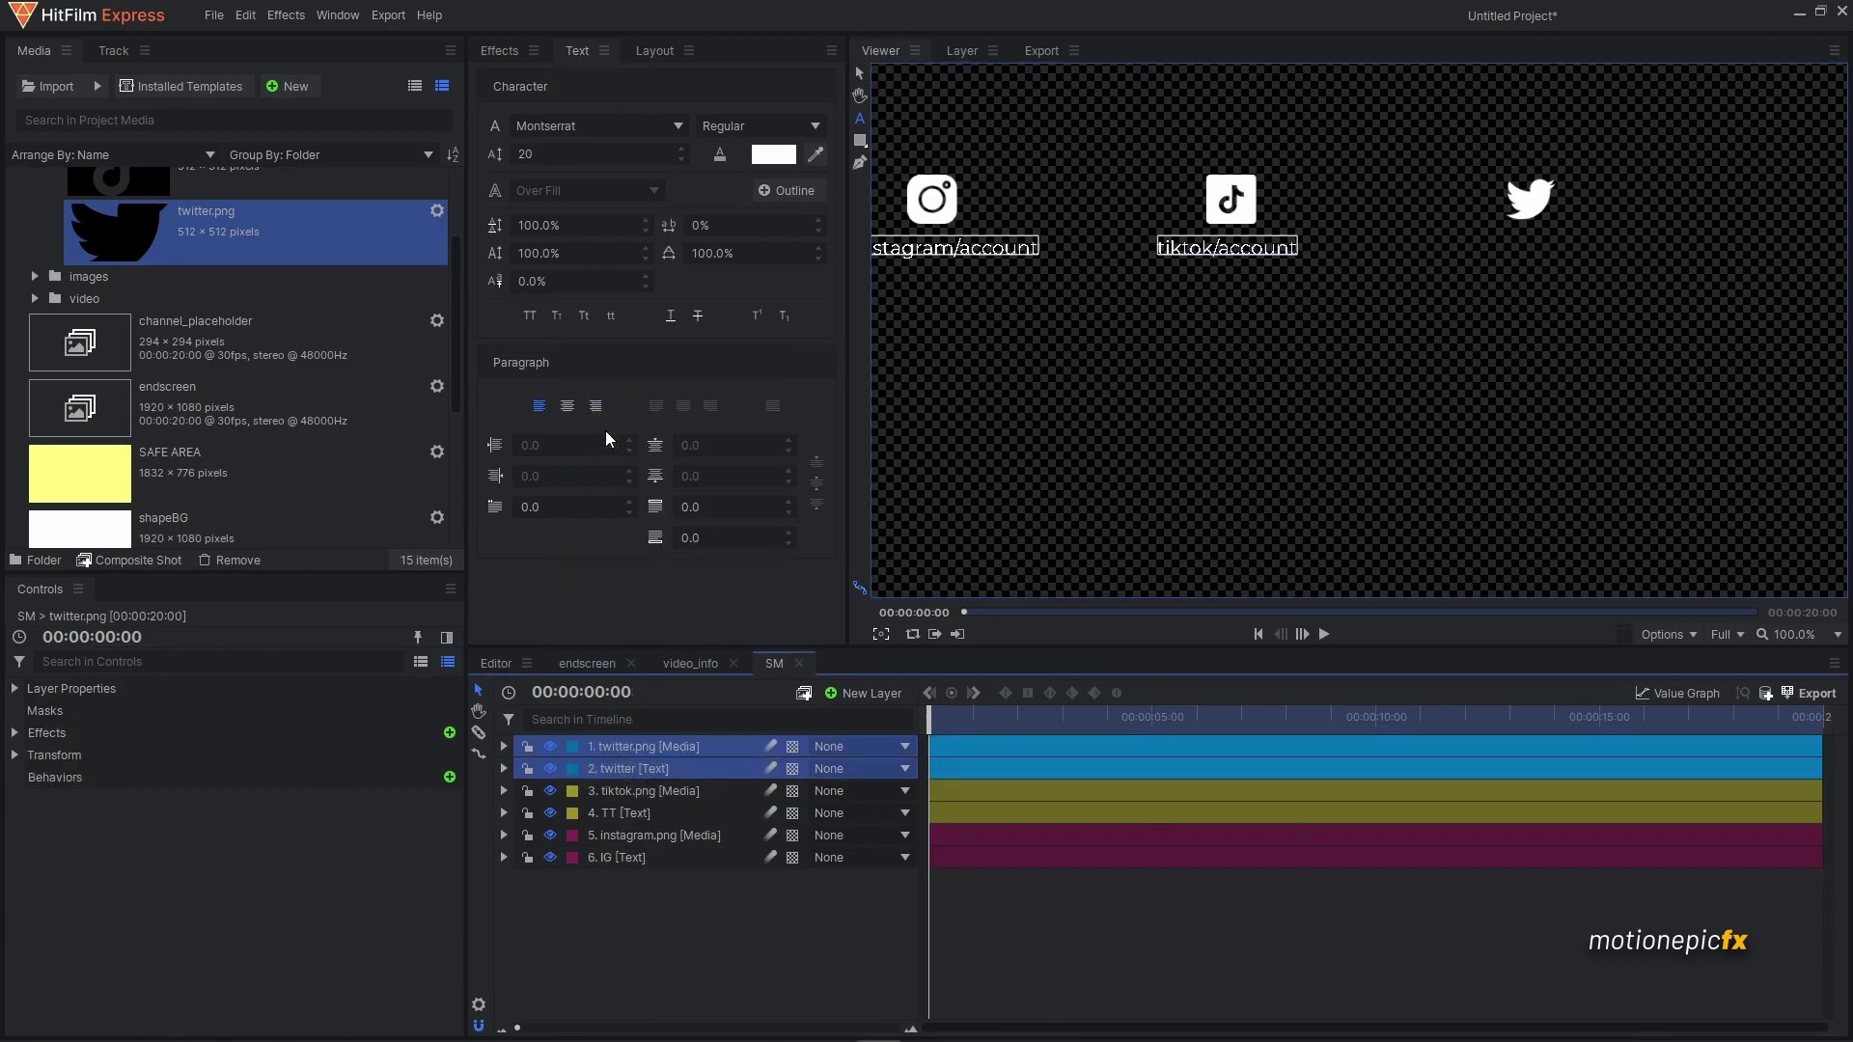
- Move the twitter text layer under the Twitter icon and change its wording to twitter/account
{"action": "left_click", "coordinate": [637, 768]}
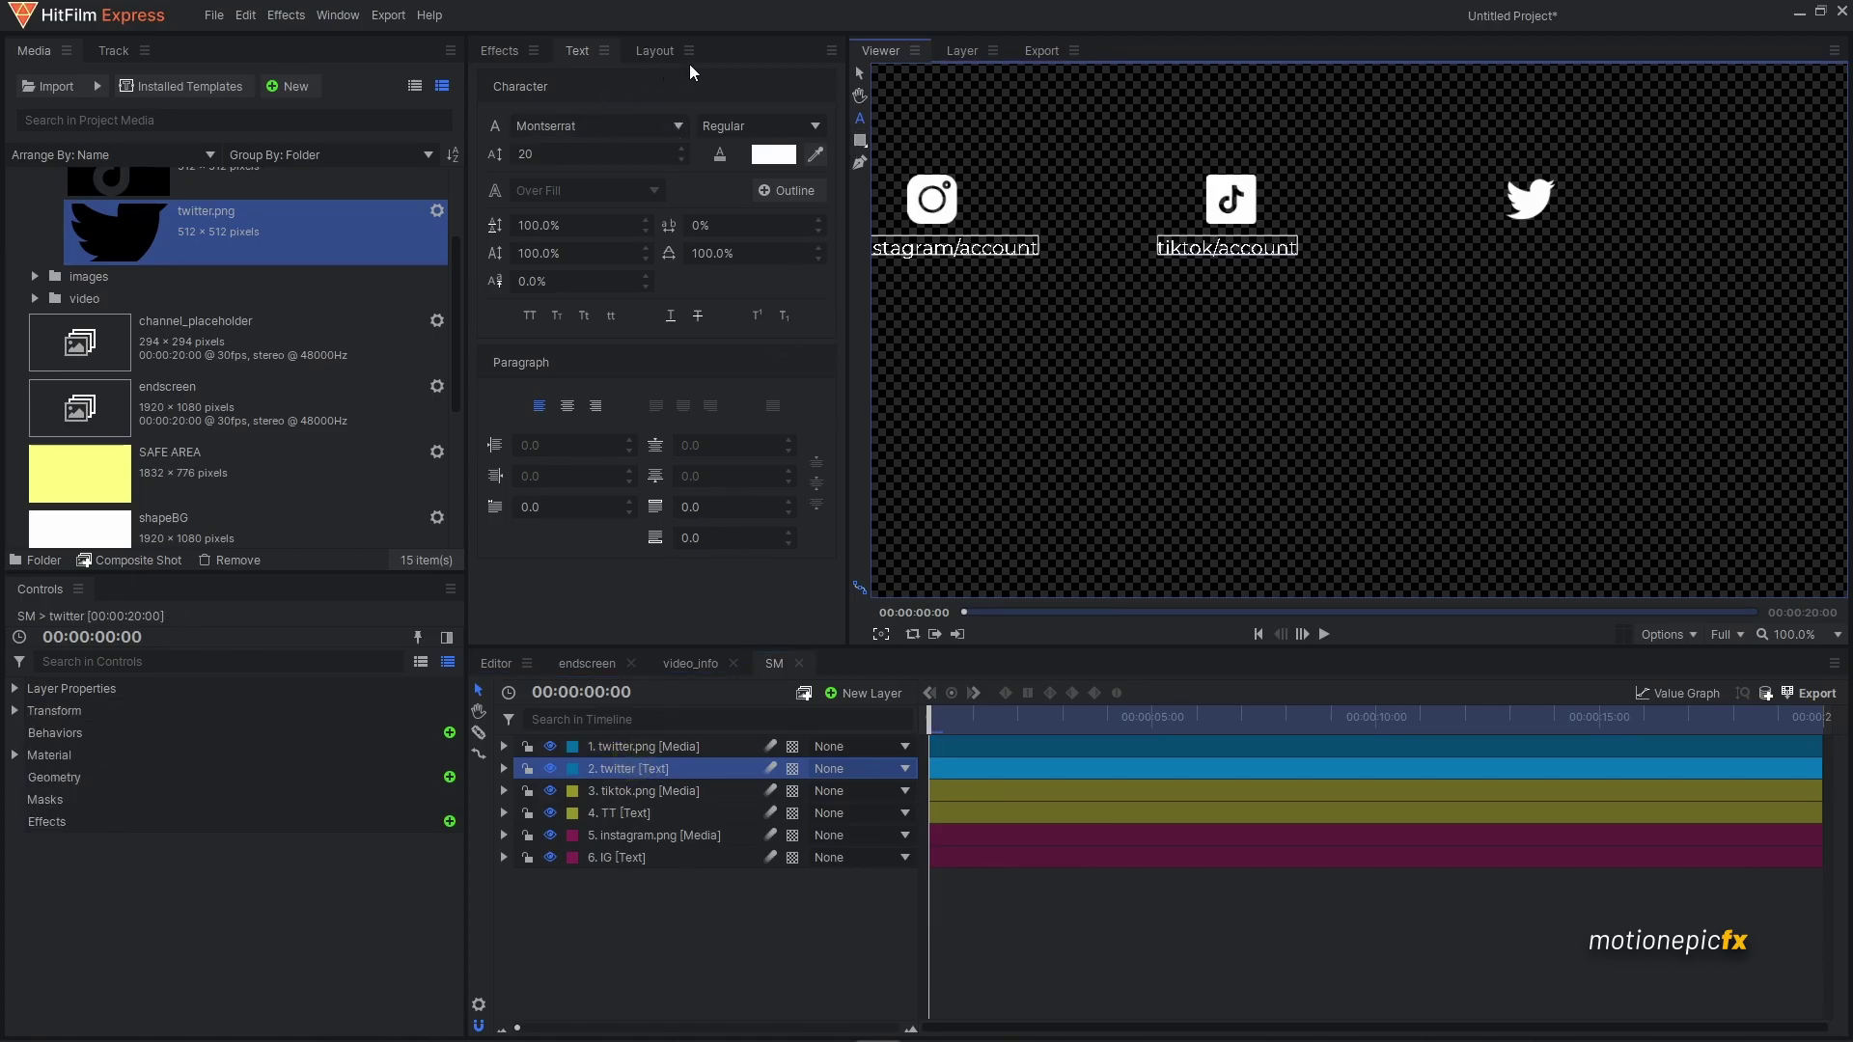
{"action": "left_click_drag", "start_coordinate": [1206, 258], "coordinate": [1503, 253]}
{"action": "key", "text": "t"}
{"action": "double_click", "coordinate": [1491, 248]}
{"action": "type", "text": "twitter/account"}
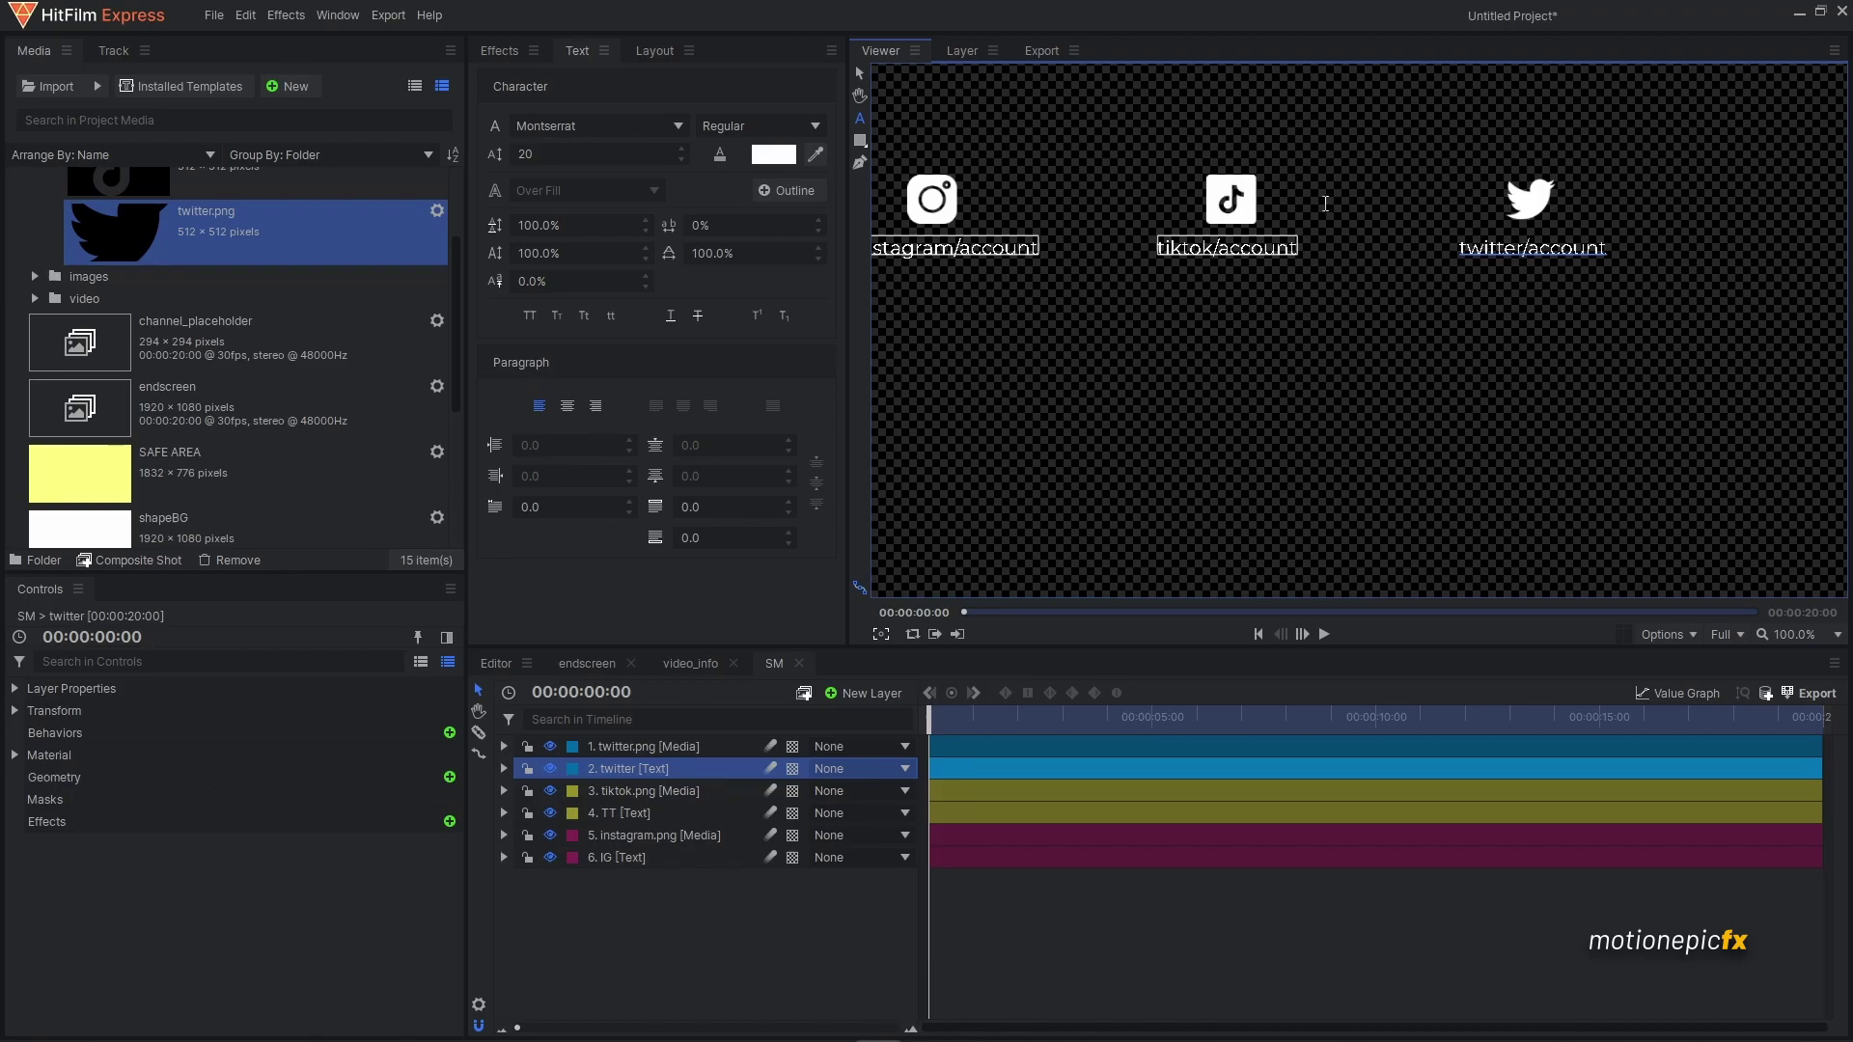
{"action": "left_click", "coordinate": [858, 73]}
{"action": "left_click", "coordinate": [758, 955]}
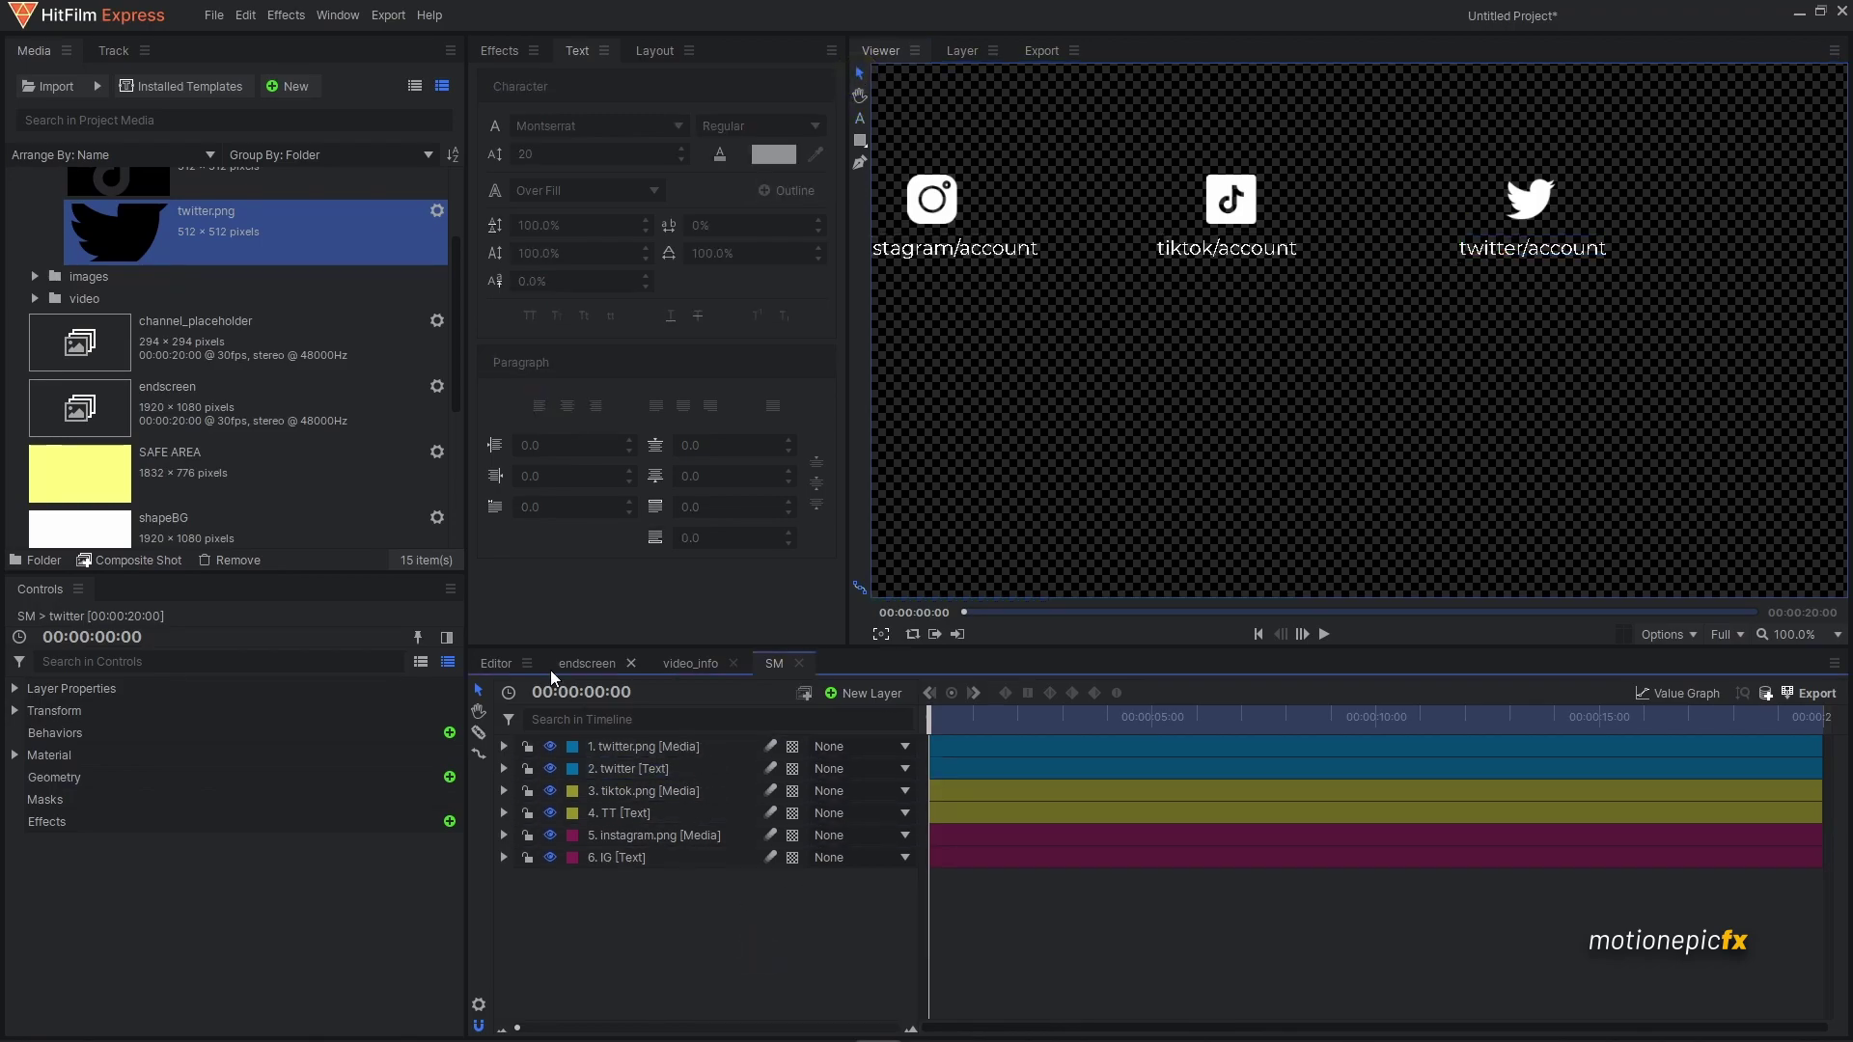
- Switch to the endscreen composite shot and scrub through the beginning of its timeline
{"action": "left_click", "coordinate": [587, 660]}
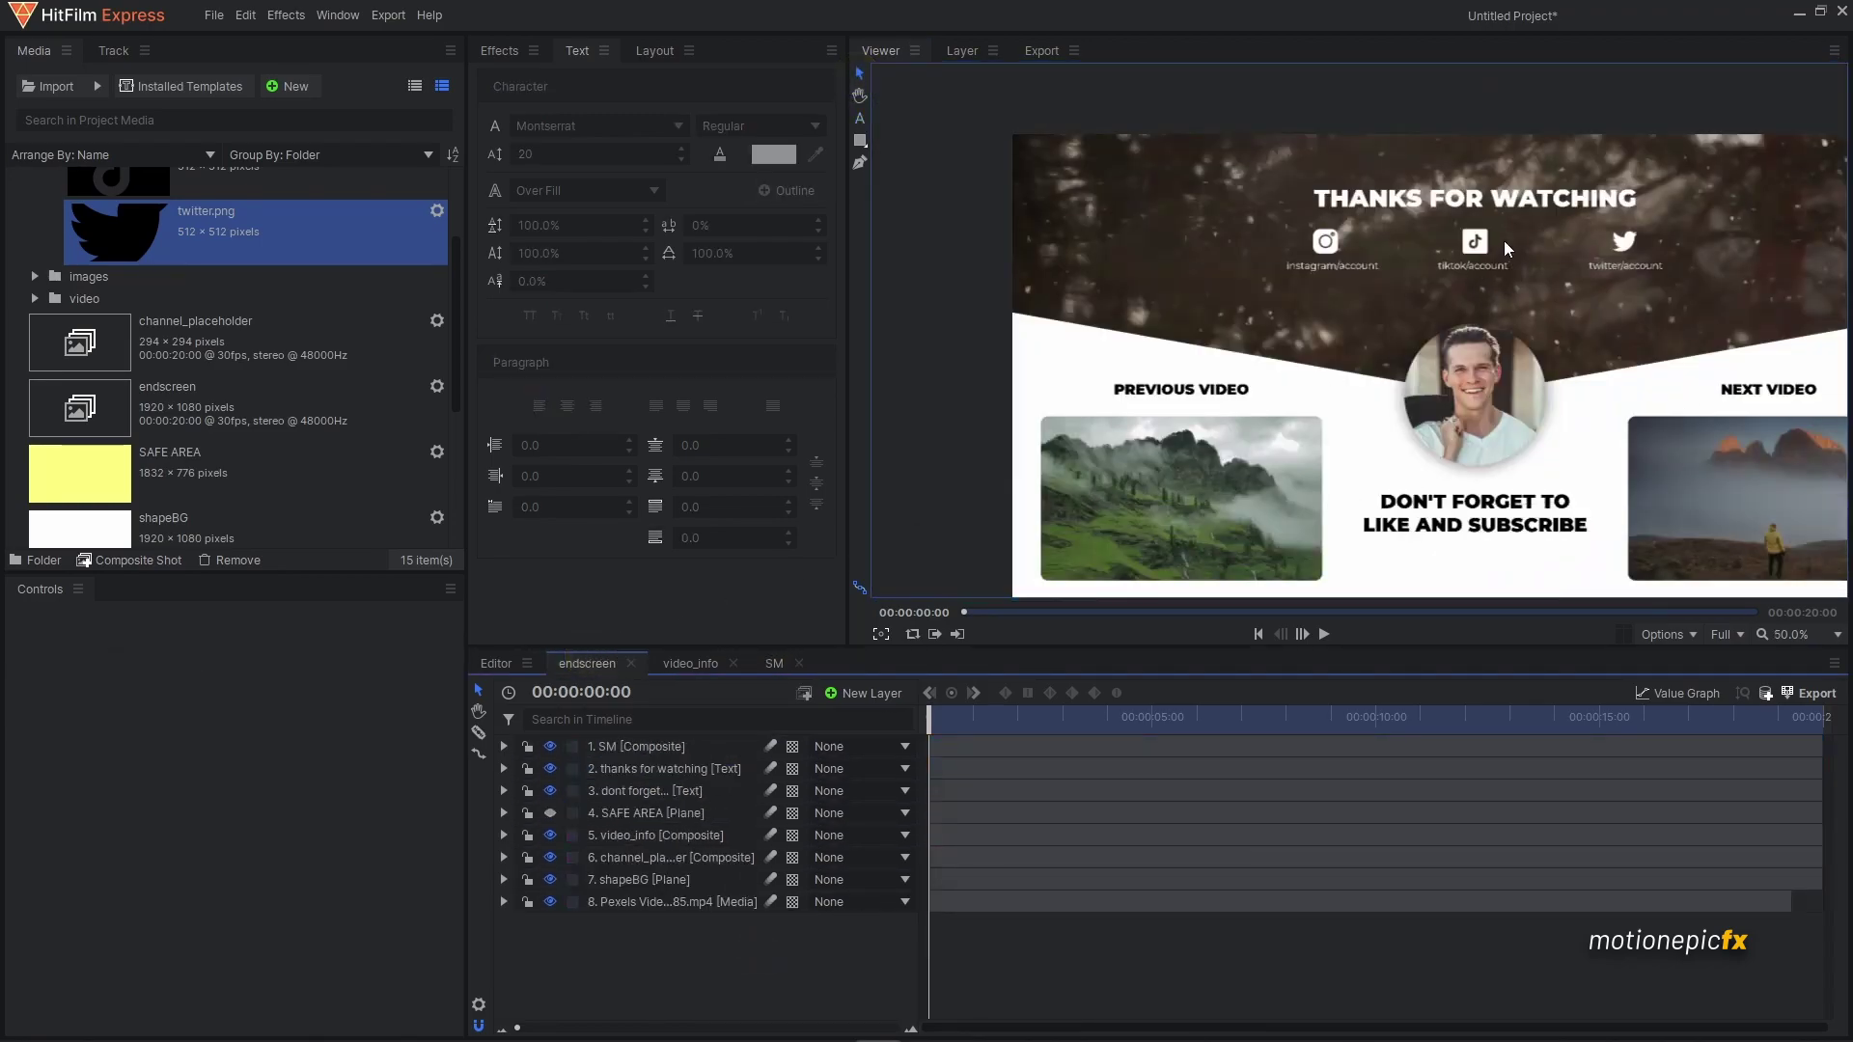
{"action": "scroll", "coordinate": [1525, 291], "scroll_direction": "down", "scroll_amount": 1}
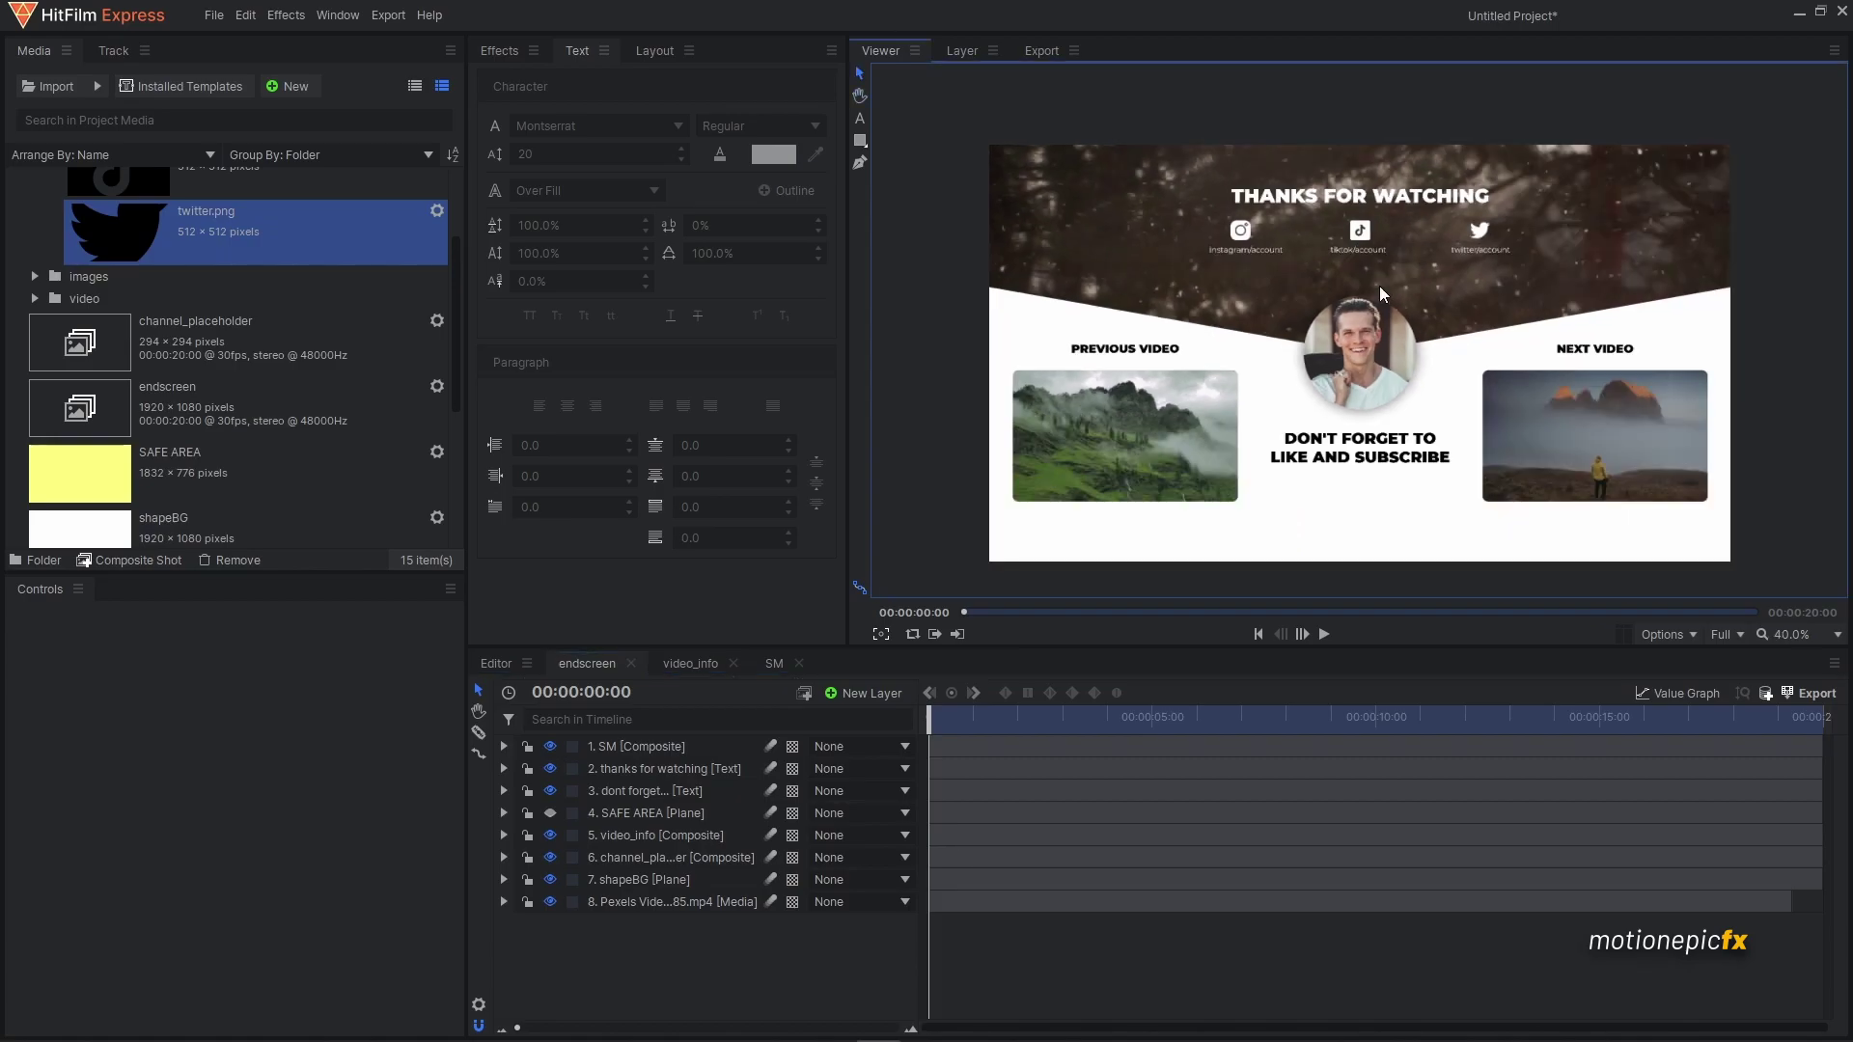
{"action": "left_click_drag", "start_coordinate": [965, 719], "coordinate": [854, 714]}
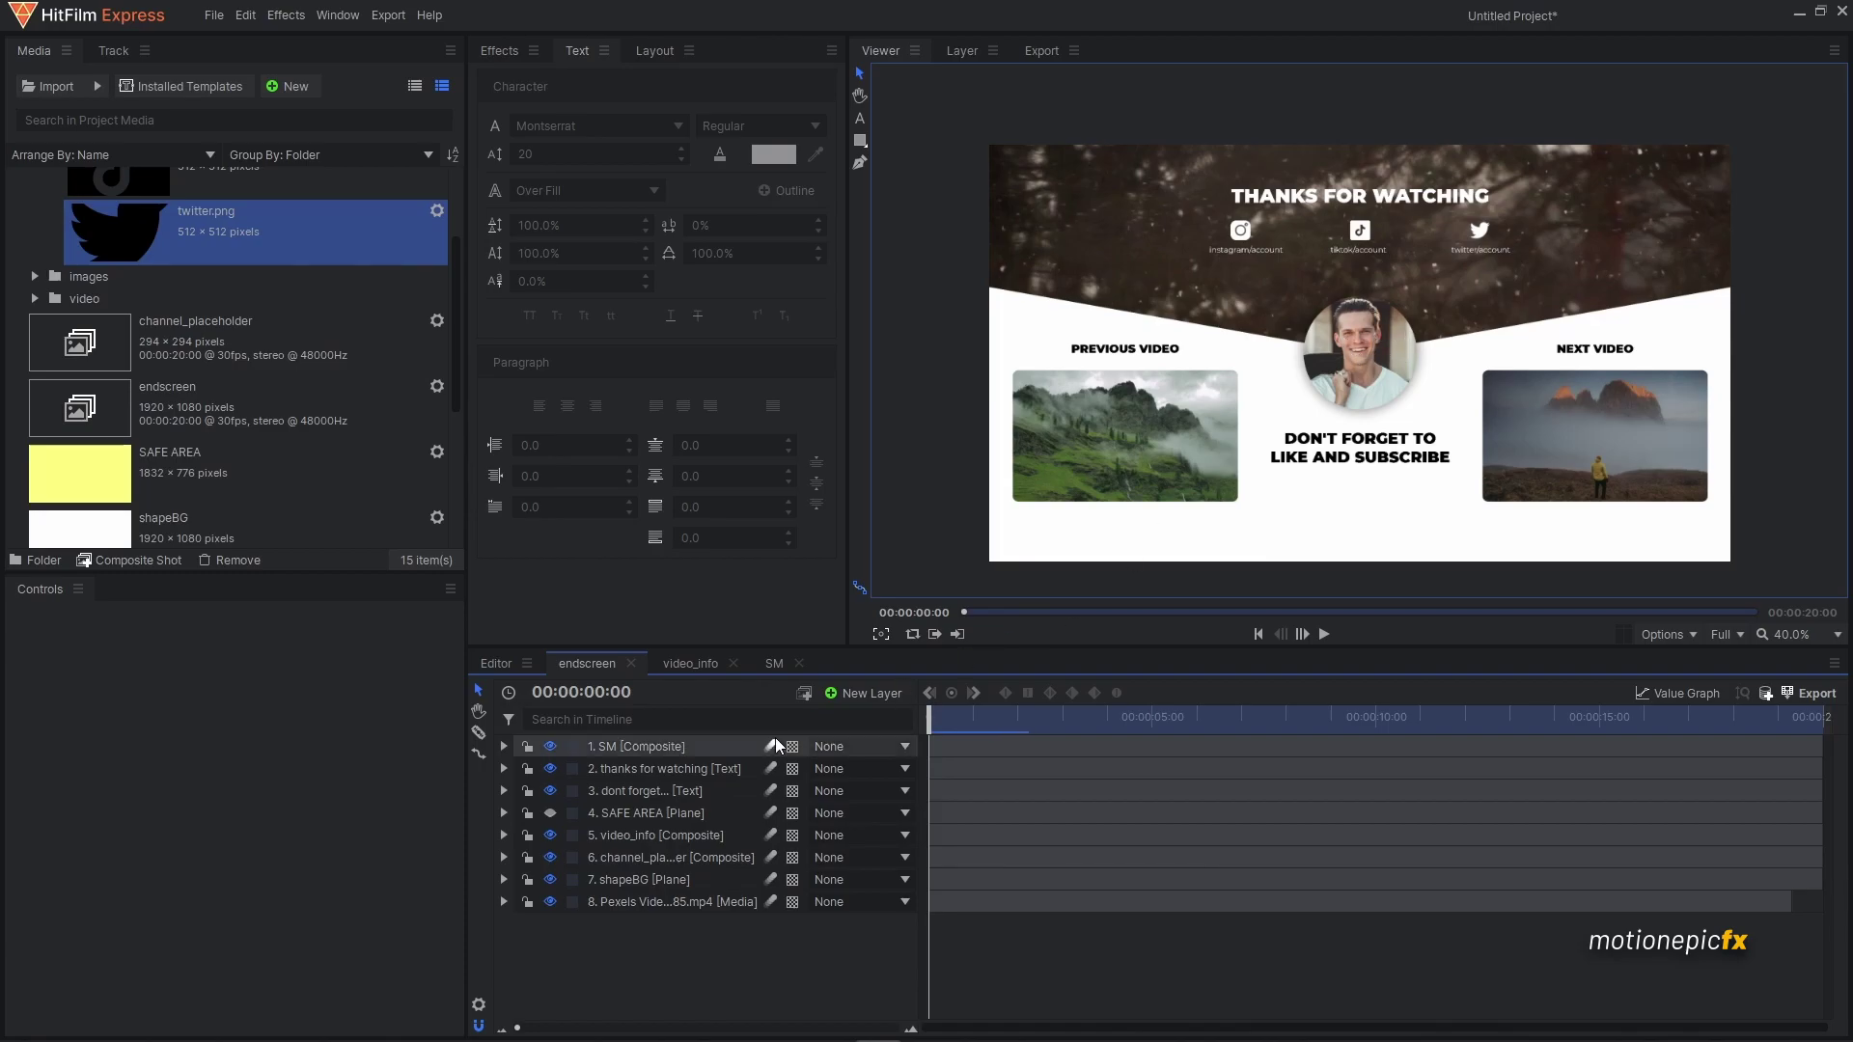
- Add a scale keyframe of 0% to the channel_placeholder layer at 00:00:00:00
{"action": "left_click", "coordinate": [653, 860]}
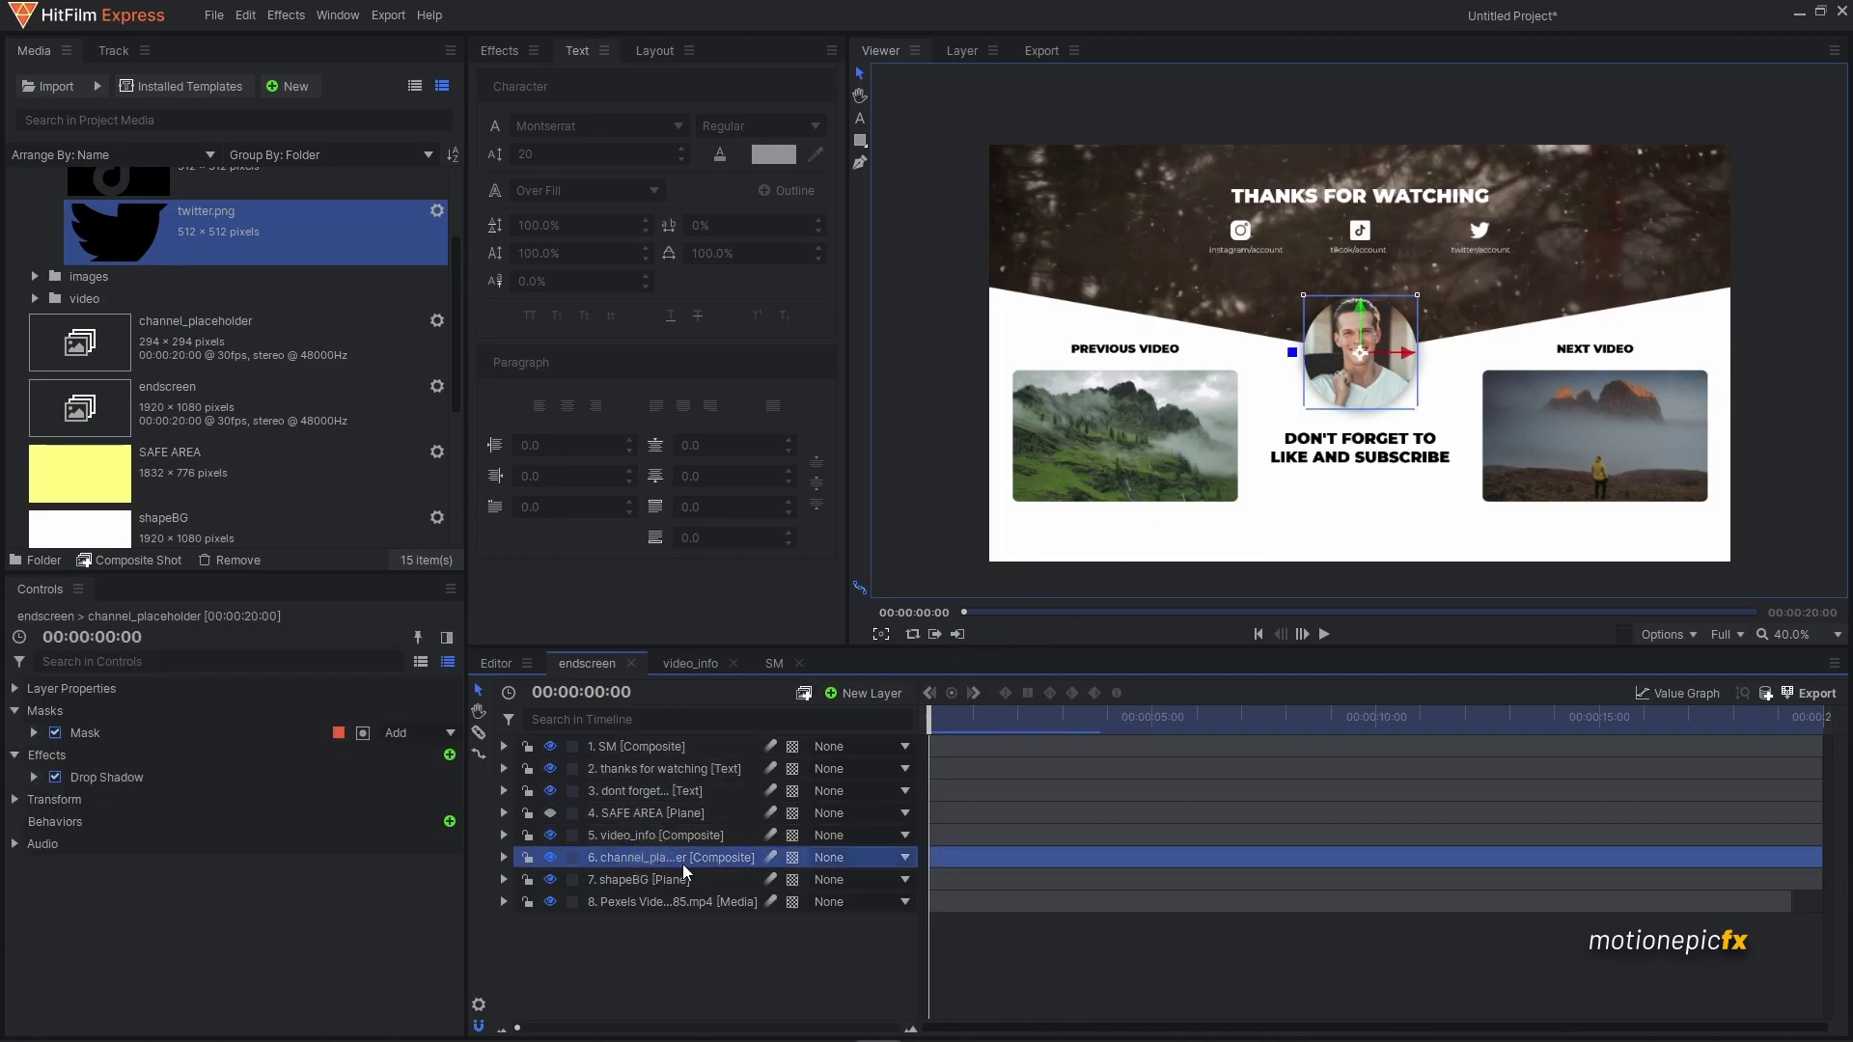
{"action": "left_click", "coordinate": [503, 857]}
{"action": "left_click", "coordinate": [523, 879]}
{"action": "left_click", "coordinate": [523, 901]}
{"action": "left_click", "coordinate": [523, 923]}
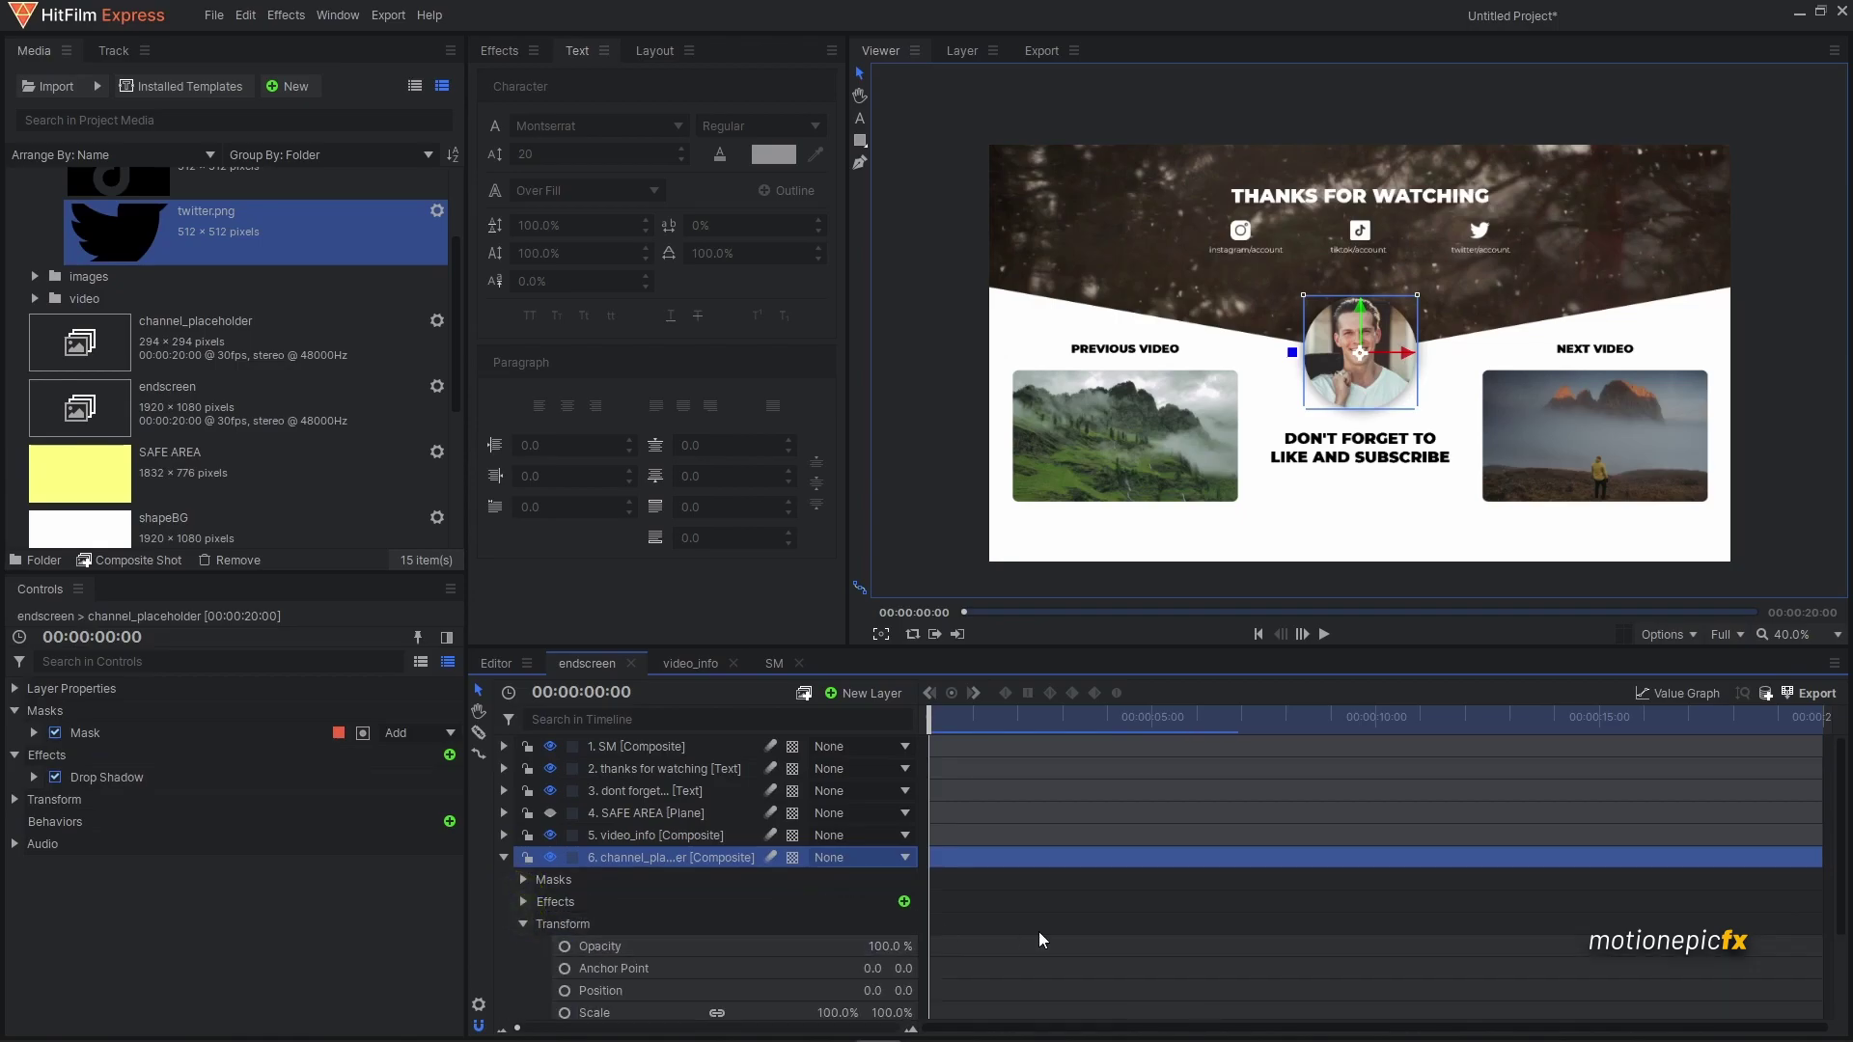
{"action": "scroll", "coordinate": [1038, 931], "scroll_direction": "down", "scroll_amount": 1}
{"action": "left_click_drag", "start_coordinate": [979, 722], "coordinate": [926, 722]}
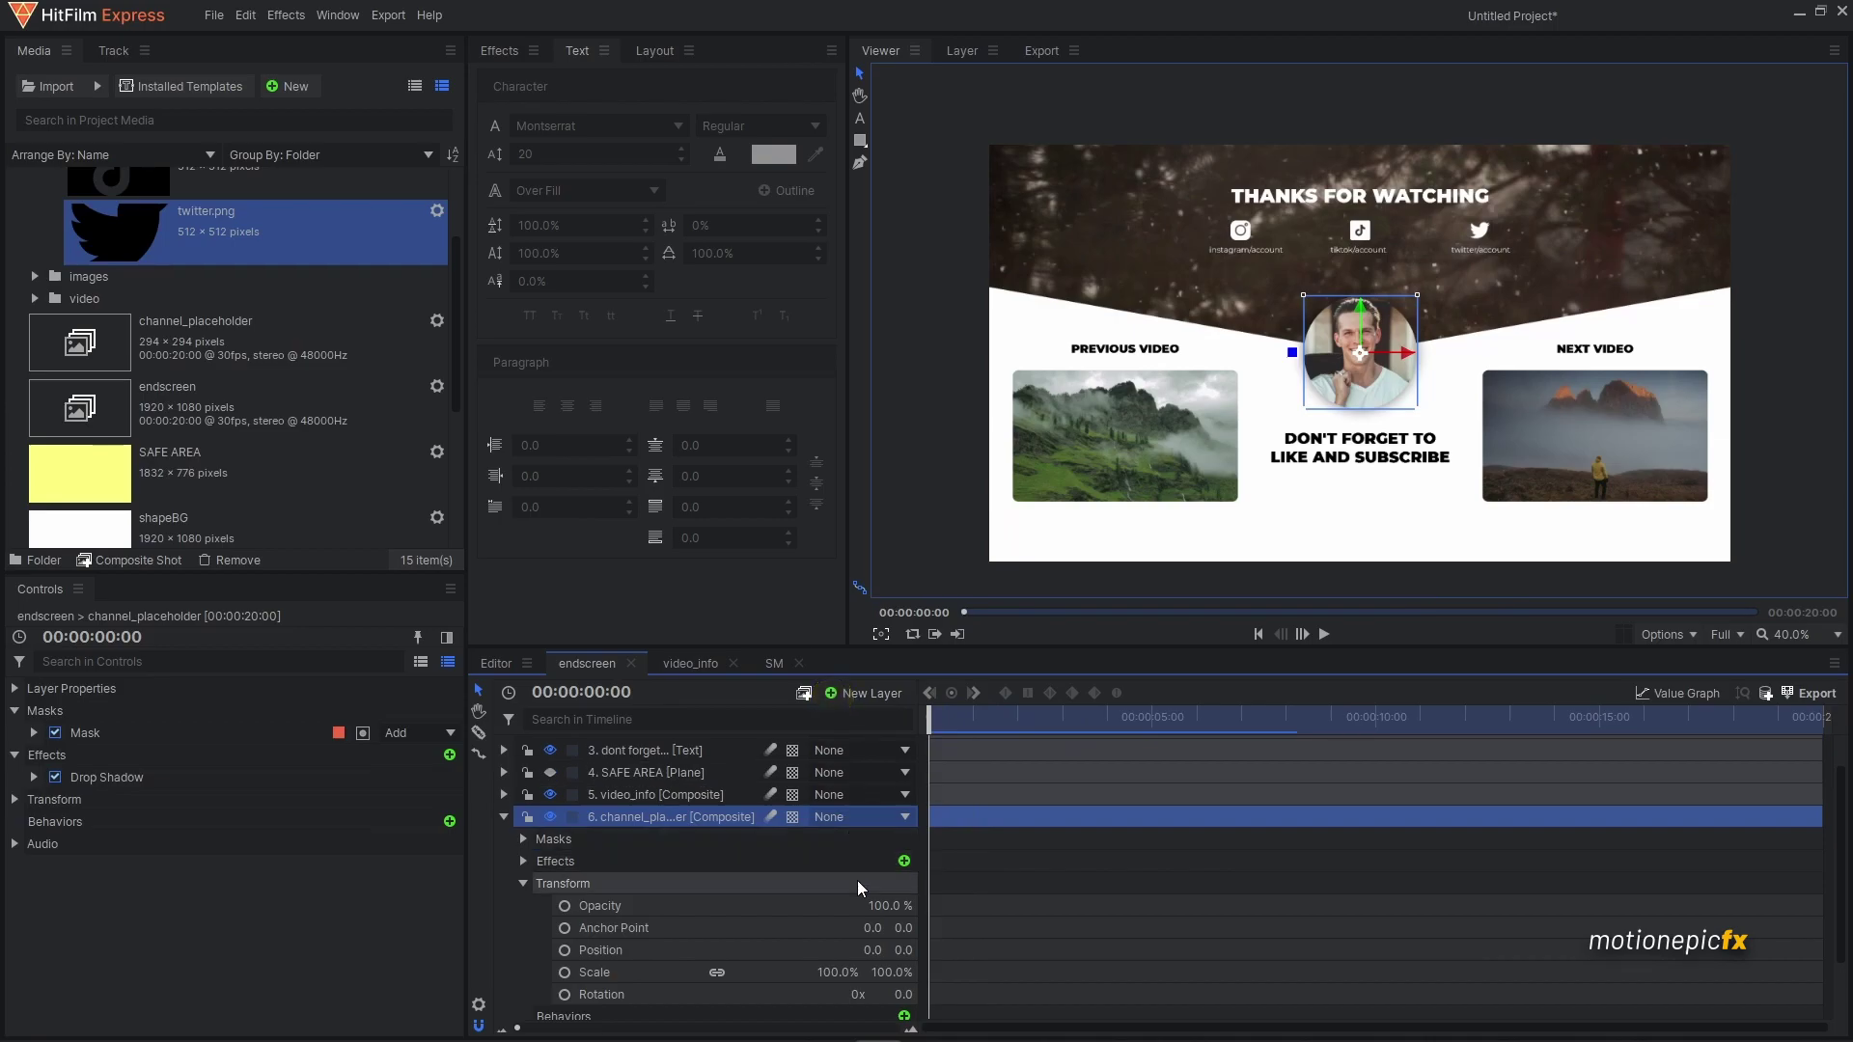
{"action": "left_click", "coordinate": [566, 973]}
{"action": "left_click", "coordinate": [826, 968]}
{"action": "type", "text": "0"}
{"action": "key", "text": "Return"}
- Add a scale keyframe of 120% to the channel_placeholder layer at 00:00:01:00
{"action": "key", "text": "Right"}
{"action": "key", "text": "Right"}
{"action": "key", "text": "Right"}
{"action": "key", "text": "Right"}
{"action": "key", "text": "Right"}
{"action": "key", "text": "Right"}
{"action": "key", "text": "Right"}
{"action": "key", "text": "Right"}
{"action": "key", "text": "Right"}
{"action": "key", "text": "Right"}
{"action": "key", "text": "Right"}
{"action": "key", "text": "Right"}
{"action": "key", "text": "Right"}
{"action": "key", "text": "Right"}
{"action": "key", "text": "Right"}
{"action": "key", "text": "Right"}
{"action": "key", "text": "Right"}
{"action": "key", "text": "Right"}
{"action": "key", "text": "Right"}
{"action": "key", "text": "Right"}
{"action": "left_click", "coordinate": [845, 969]}
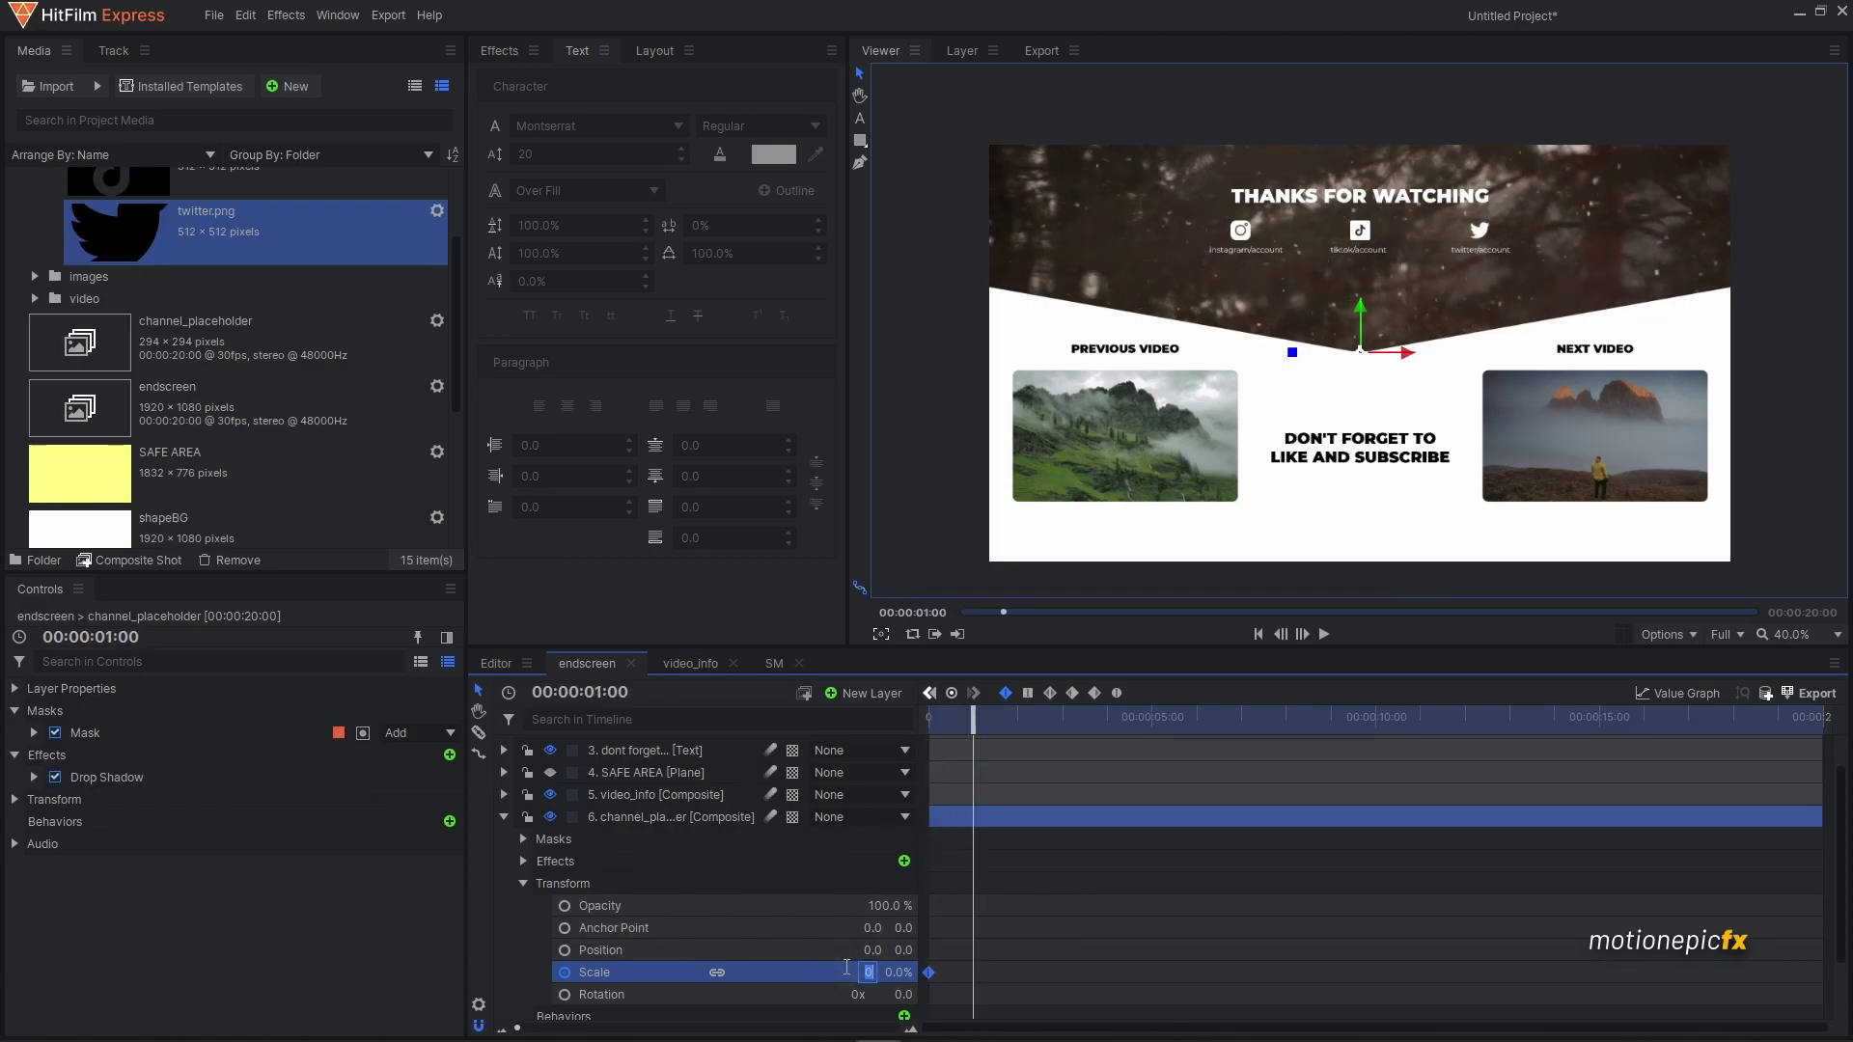
{"action": "type", "text": "120"}
{"action": "key", "text": "Return"}
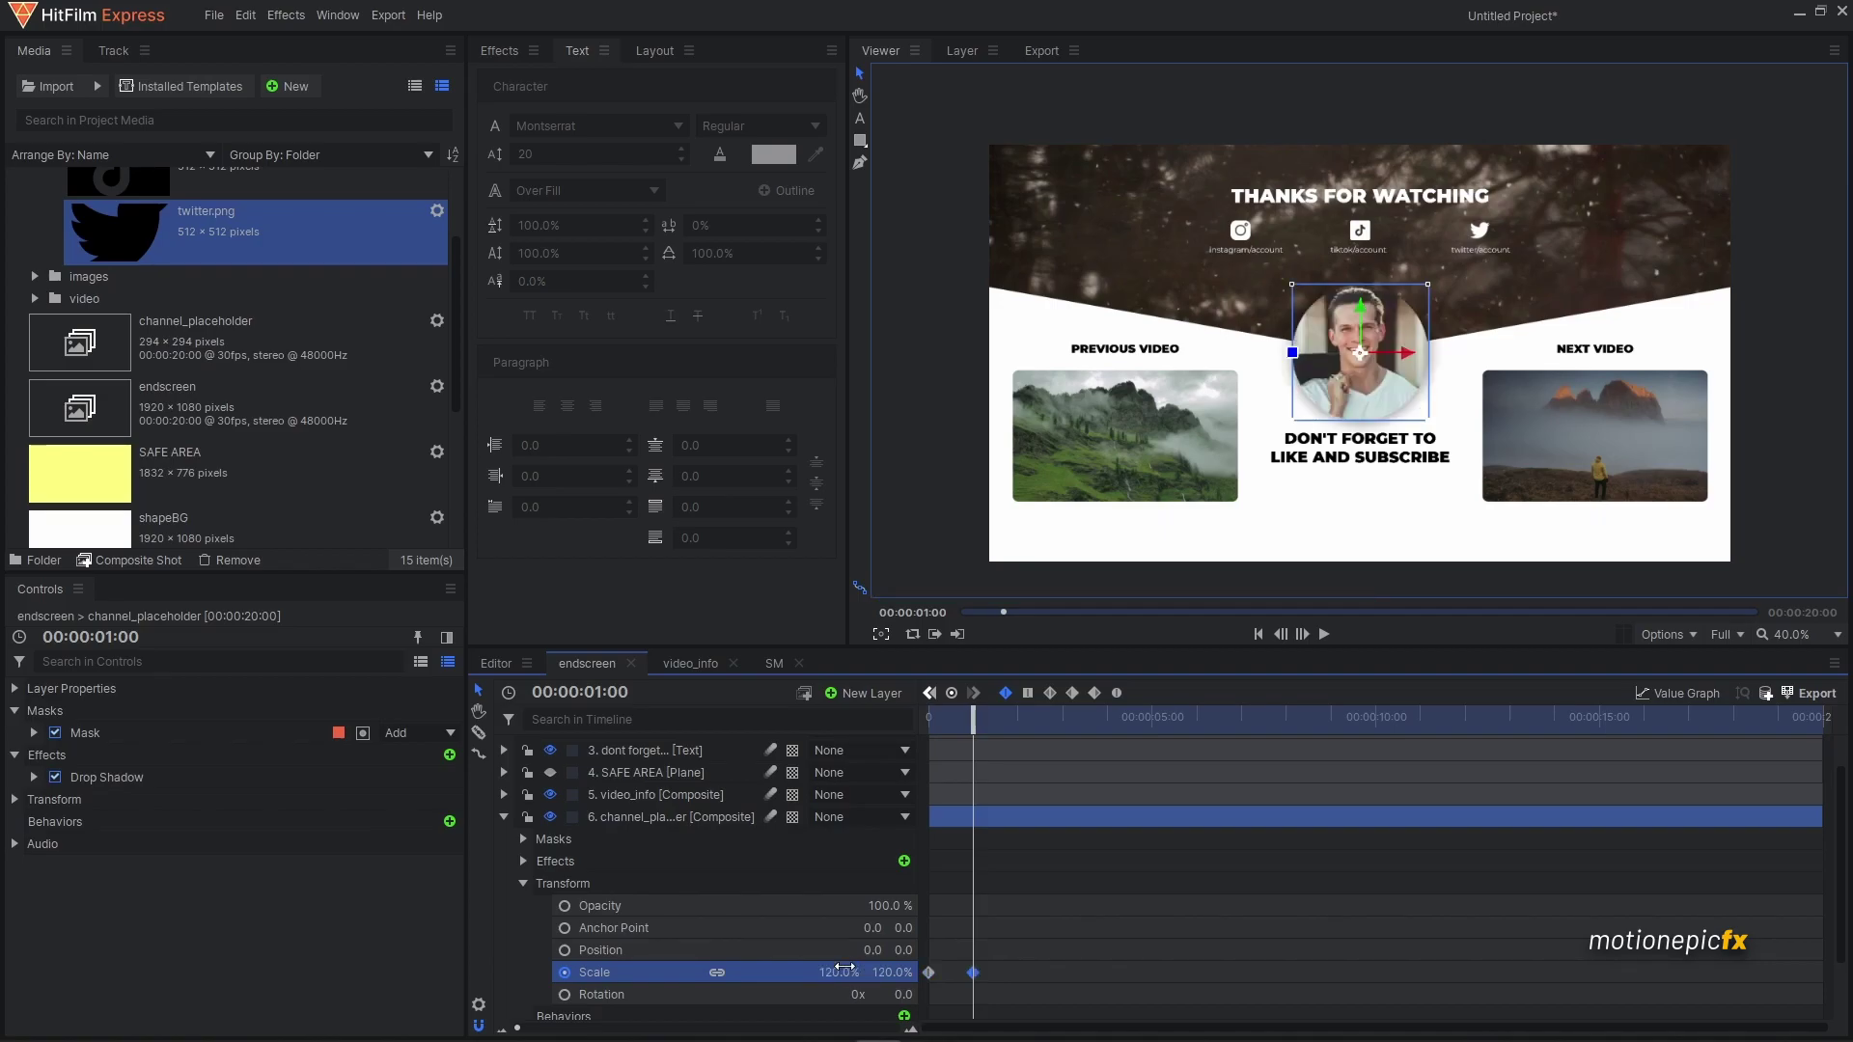
- Add a scale keyframe of 100% to the channel_placeholder layer at 00:00:02:00
{"action": "key", "text": "Right"}
{"action": "key", "text": "Right"}
{"action": "key", "text": "Right"}
{"action": "key", "text": "Right"}
{"action": "key", "text": "Right"}
{"action": "key", "text": "Right"}
{"action": "key", "text": "Right"}
{"action": "key", "text": "Right"}
{"action": "key", "text": "Right"}
{"action": "key", "text": "Right"}
{"action": "key", "text": "Right"}
{"action": "key", "text": "Right"}
{"action": "key", "text": "Right"}
{"action": "key", "text": "Right"}
{"action": "key", "text": "Right"}
{"action": "key", "text": "Right"}
{"action": "key", "text": "Right"}
{"action": "key", "text": "Right"}
{"action": "key", "text": "Right"}
{"action": "key", "text": "Right"}
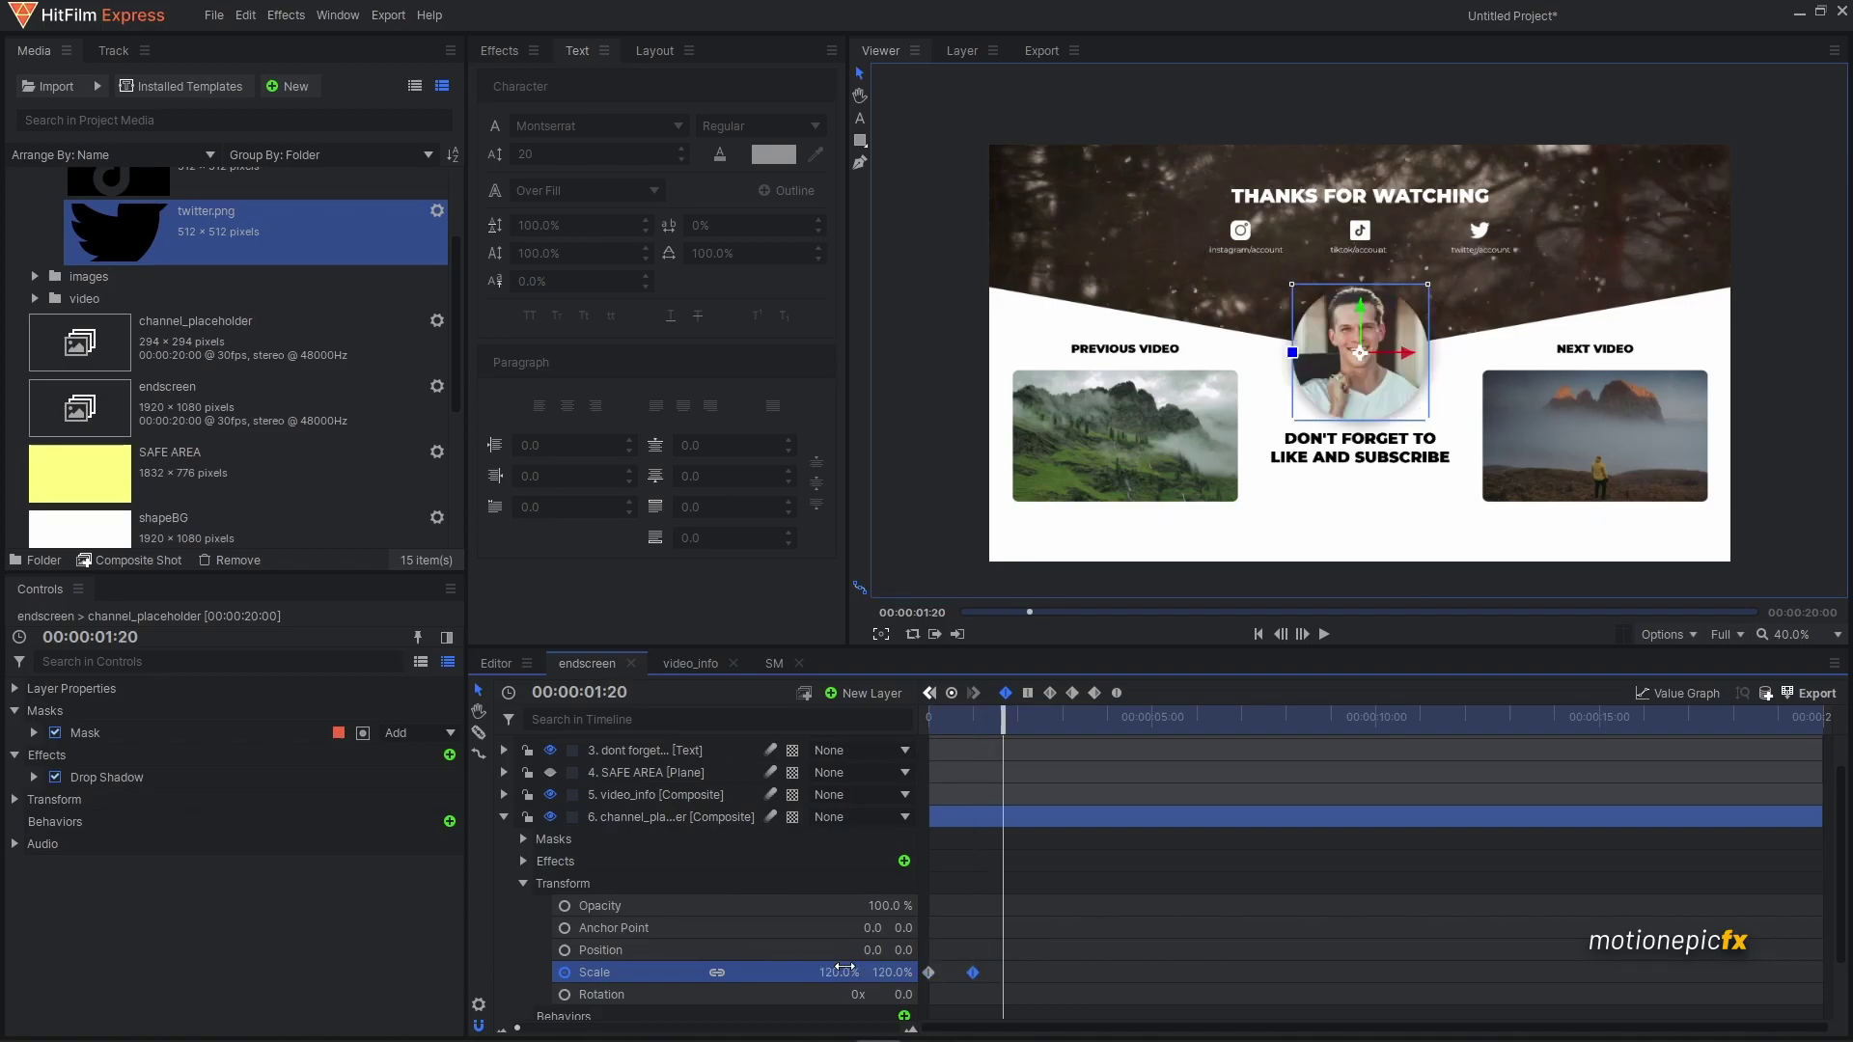
{"action": "key", "text": "Right"}
{"action": "key", "text": "Right"}
{"action": "key", "text": "Right"}
{"action": "key", "text": "Right"}
{"action": "key", "text": "Right"}
{"action": "key", "text": "Right"}
{"action": "key", "text": "Right"}
{"action": "key", "text": "Right"}
{"action": "key", "text": "Right"}
{"action": "key", "text": "Right"}
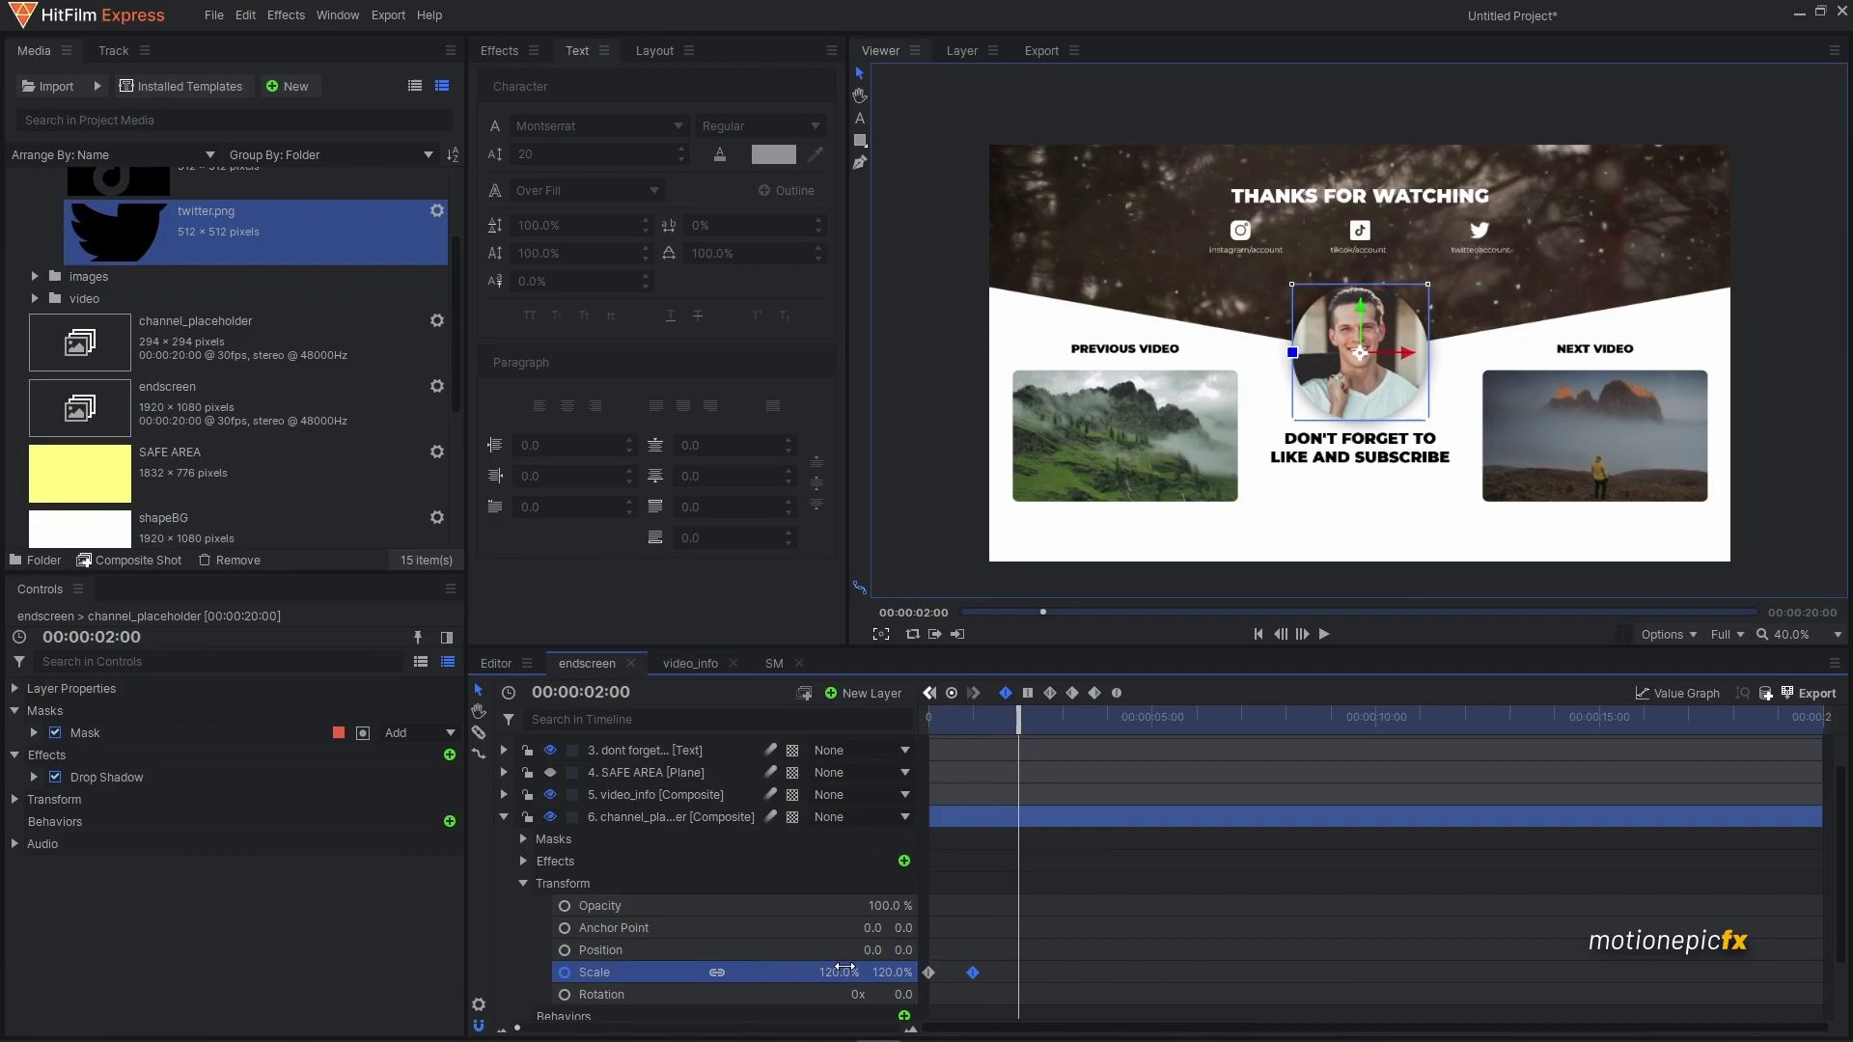
{"action": "left_click", "coordinate": [844, 967]}
{"action": "type", "text": "100"}
{"action": "key", "text": "Return"}
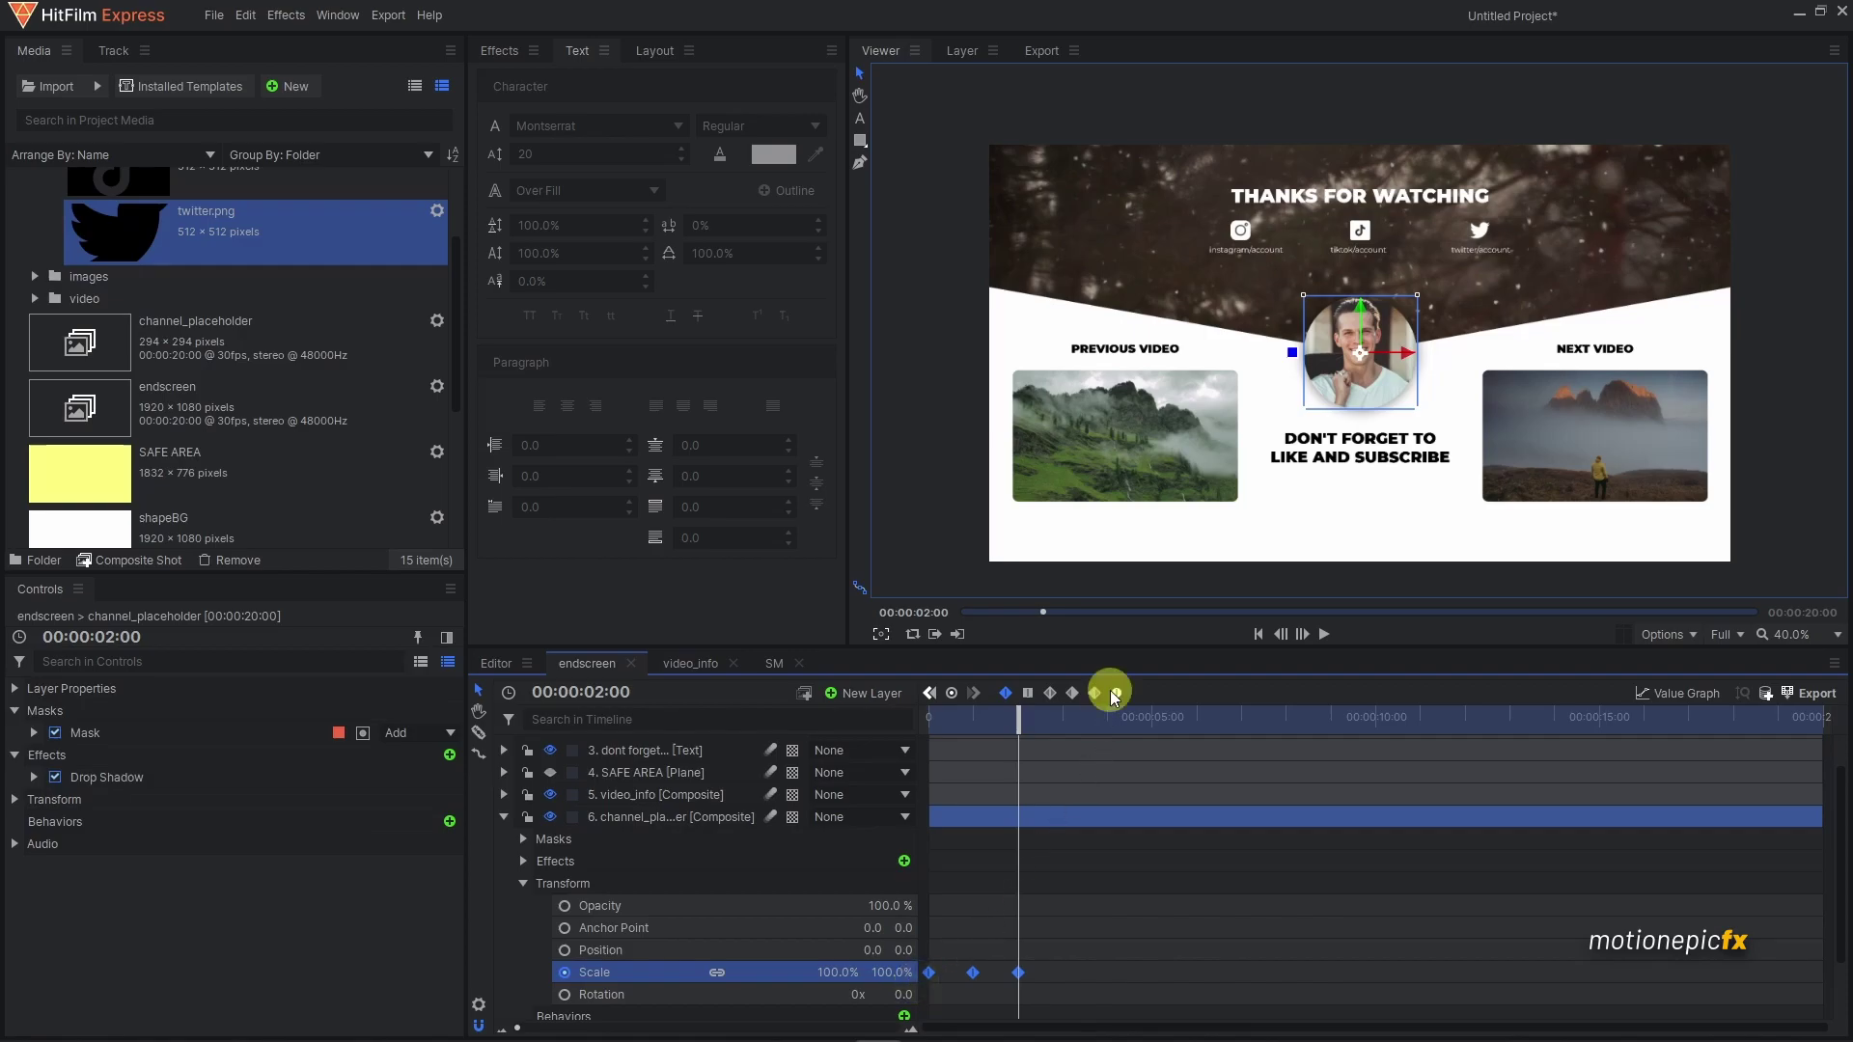
- Smooth the channel_placeholder scale animation in the value graph by lengthening the keyframes' curve handles
{"action": "left_click", "coordinate": [1670, 693]}
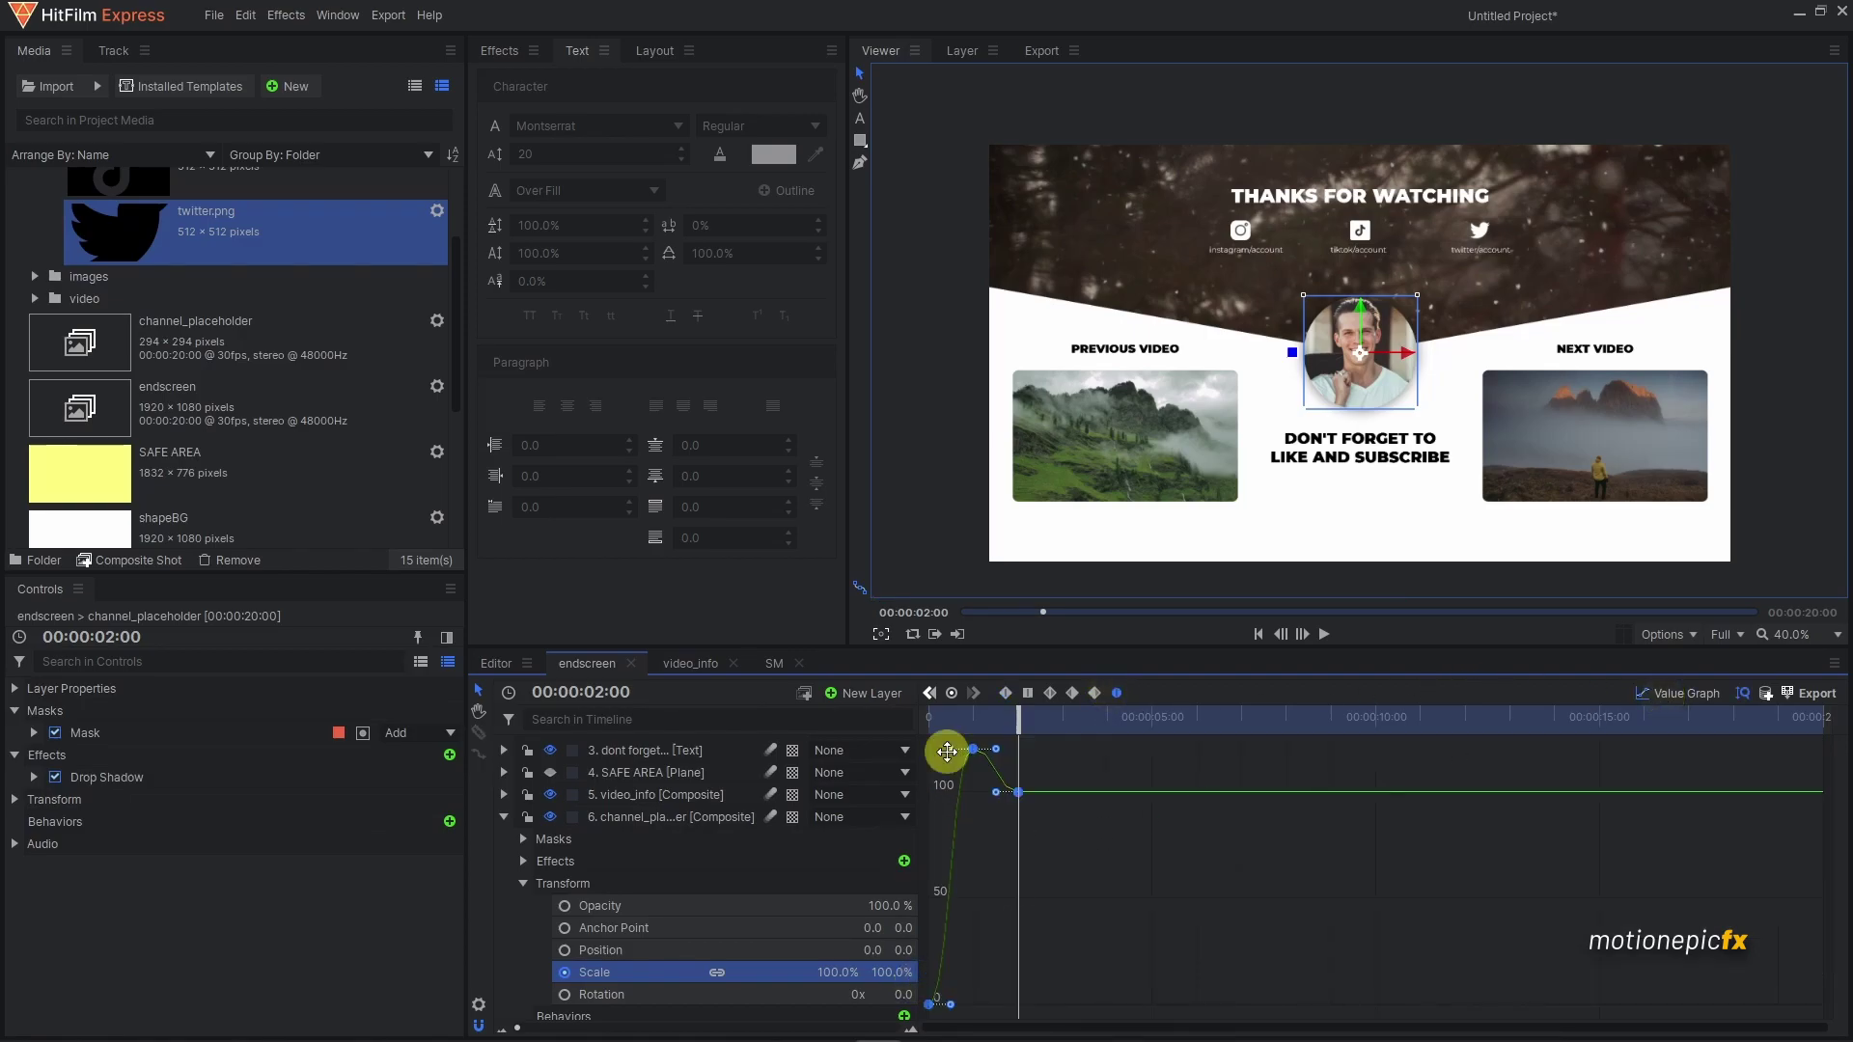
{"action": "left_click_drag", "start_coordinate": [951, 983], "coordinate": [971, 982]}
{"action": "left_click_drag", "start_coordinate": [994, 807], "coordinate": [857, 722]}
{"action": "left_click", "coordinate": [1048, 929]}
- Play back the channel_placeholder scale animation from the beginning of the timeline and close the value graph
{"action": "key", "text": "space"}
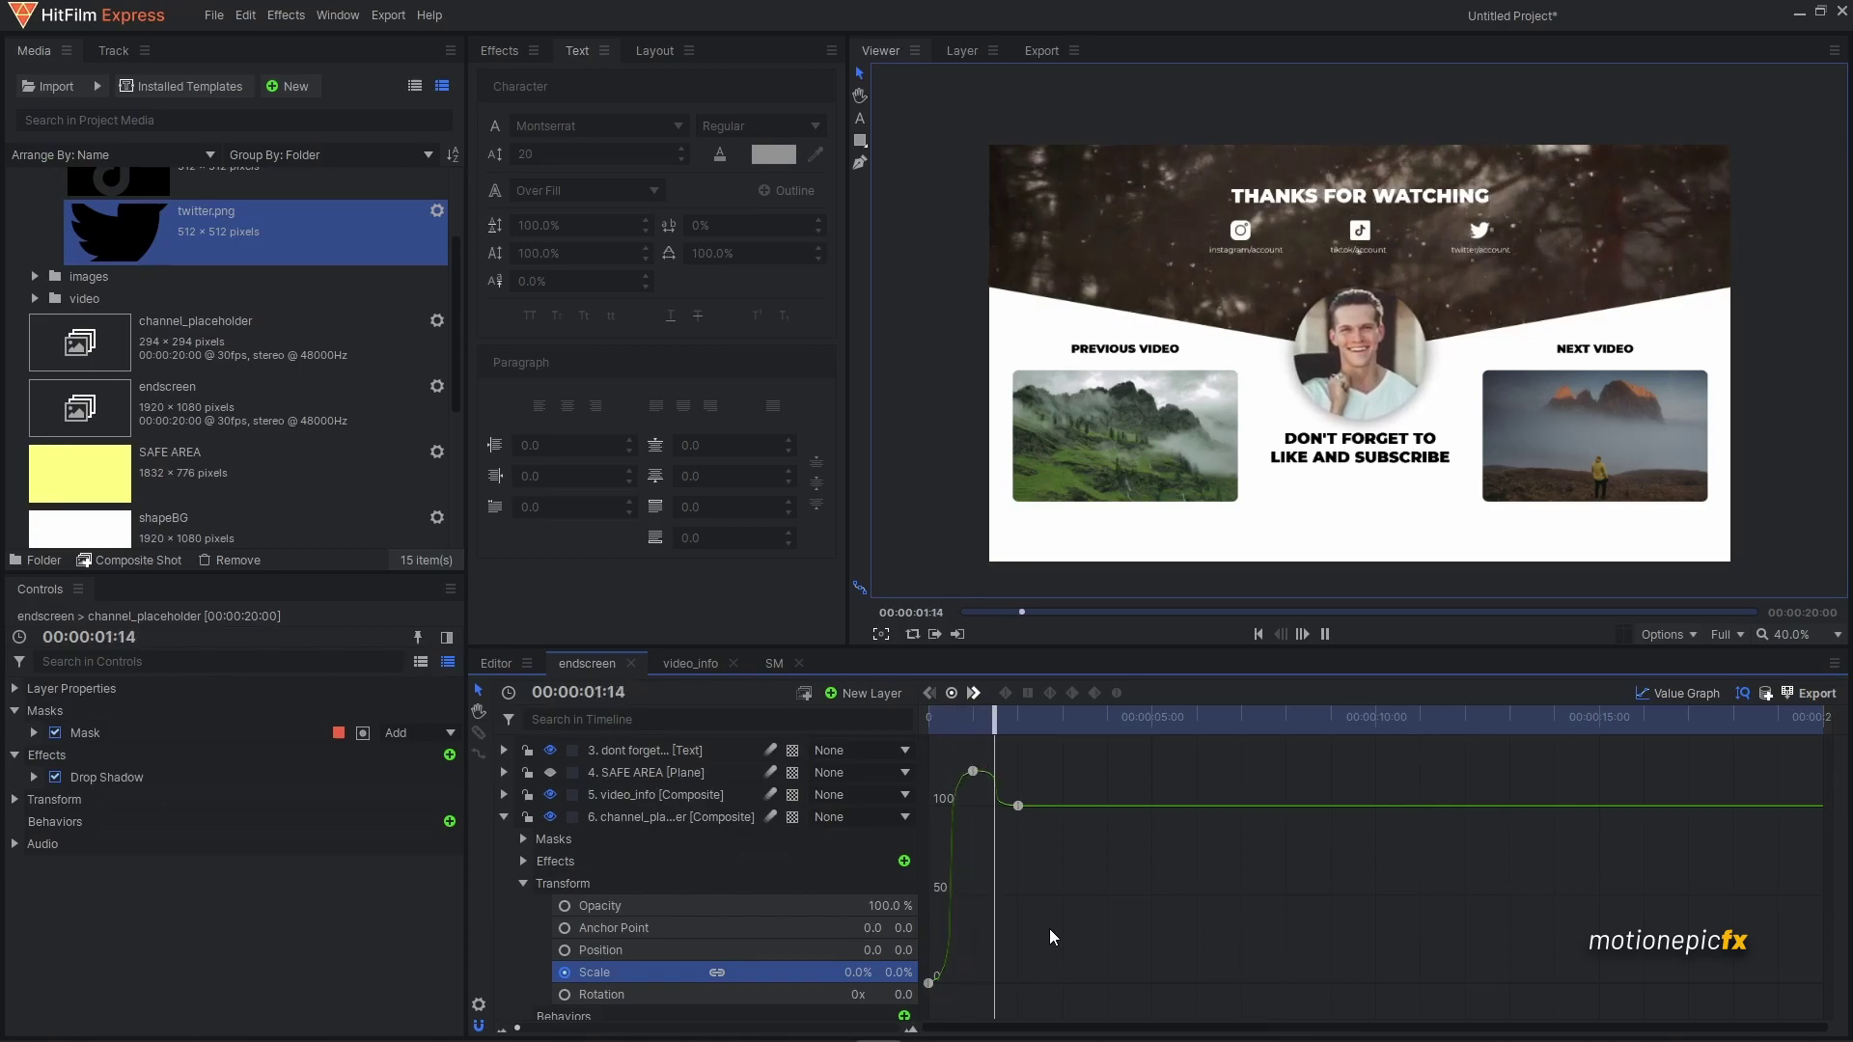
{"action": "left_click_drag", "start_coordinate": [965, 716], "coordinate": [933, 716]}
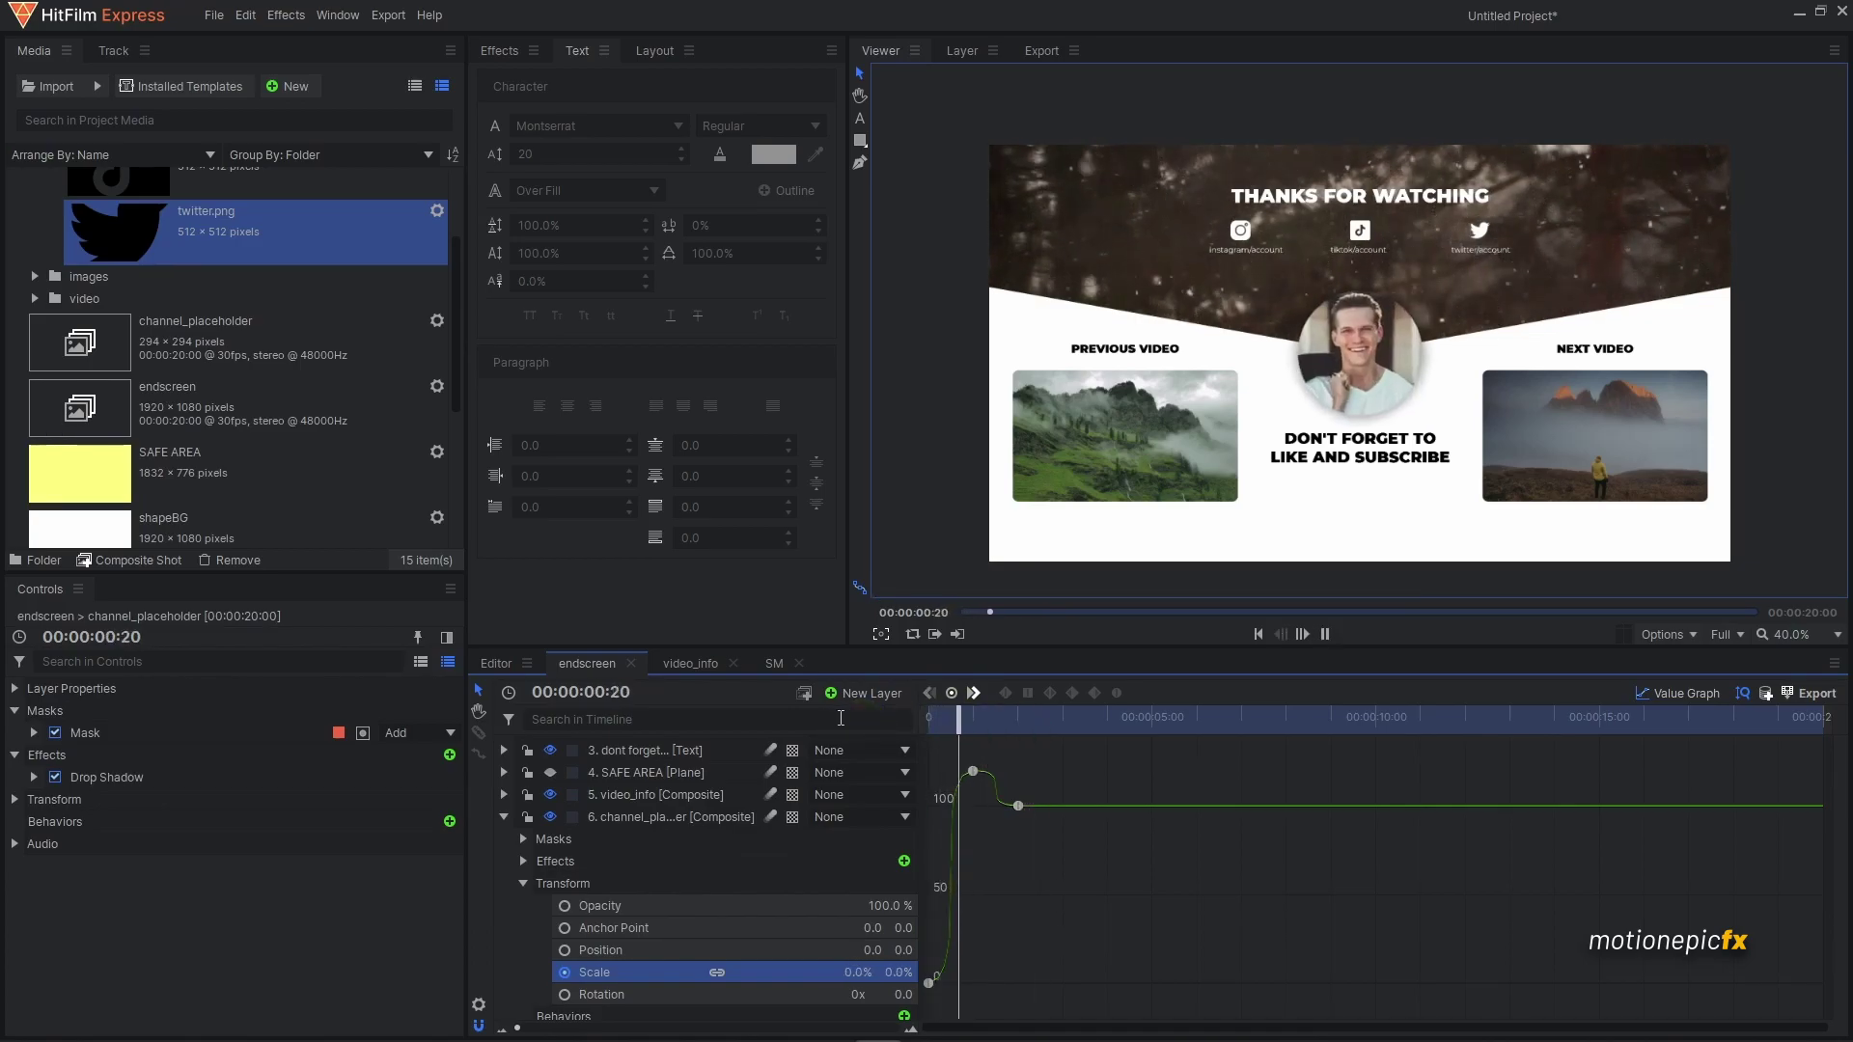
{"action": "key", "text": "space"}
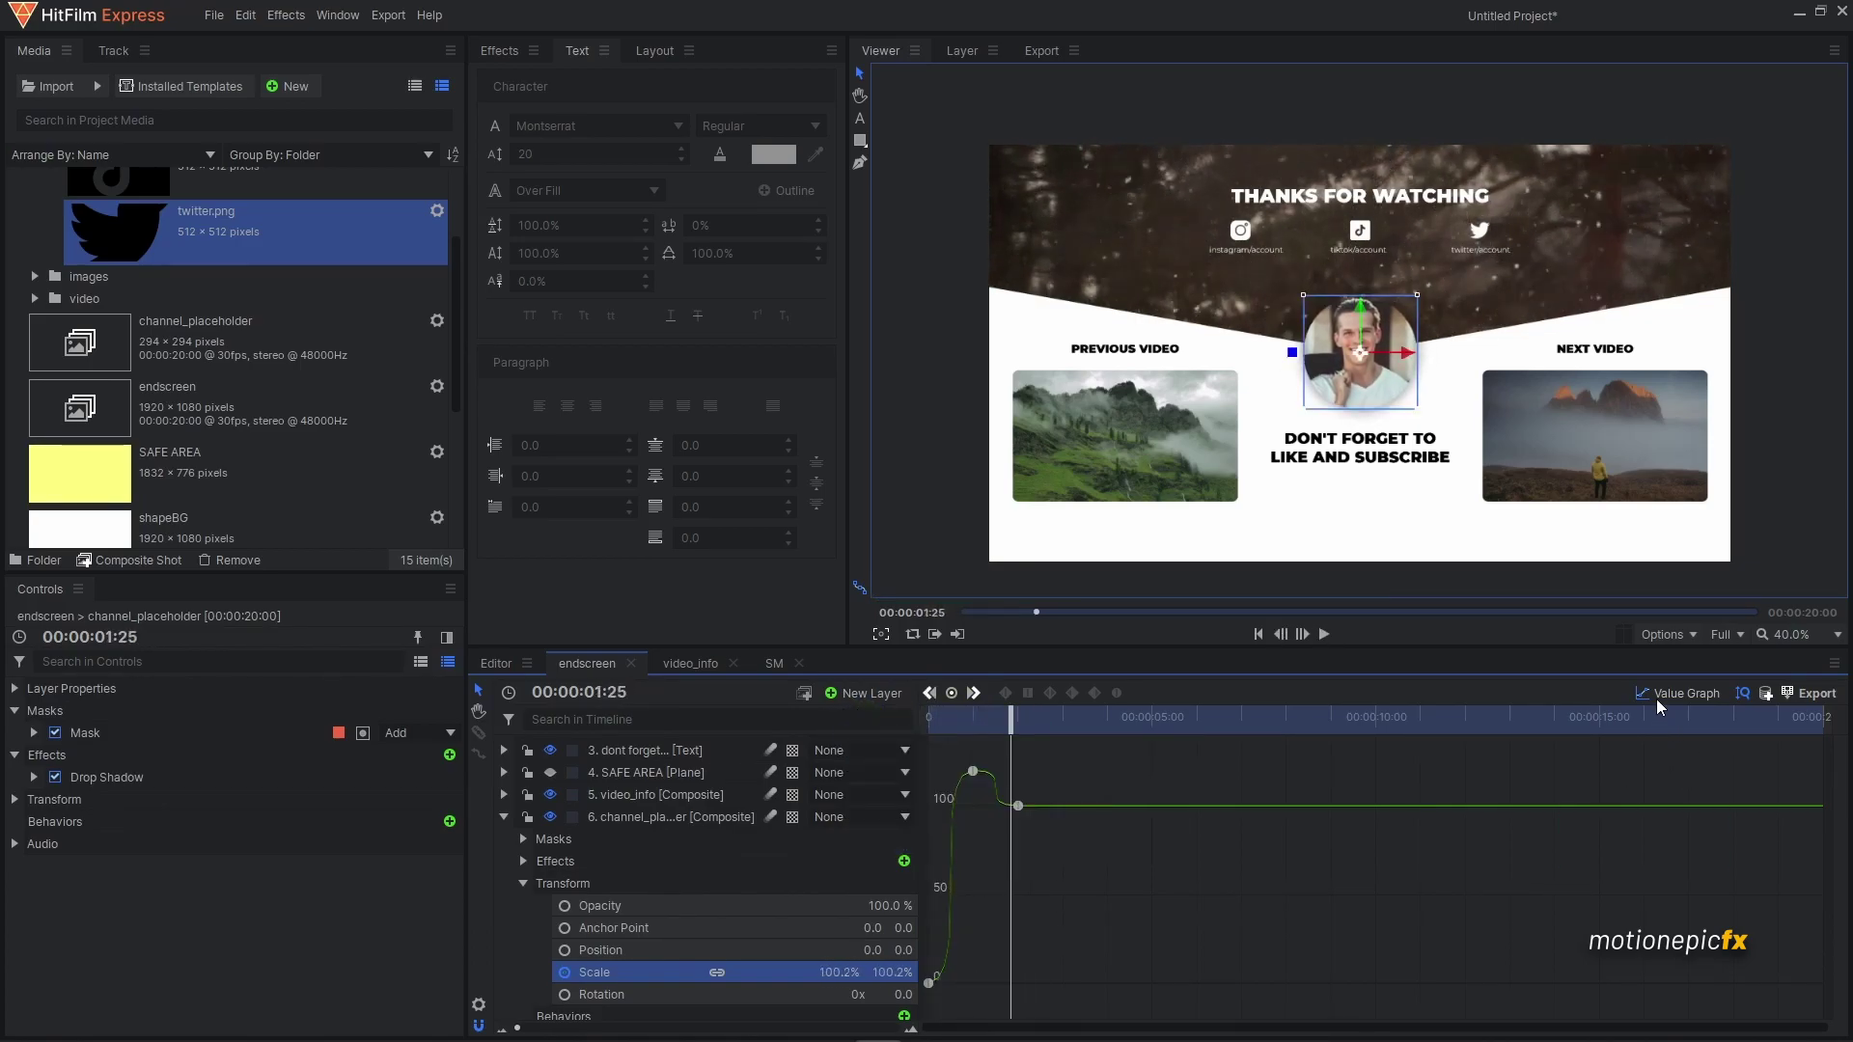
{"action": "left_click", "coordinate": [929, 693]}
{"action": "left_click", "coordinate": [1659, 693]}
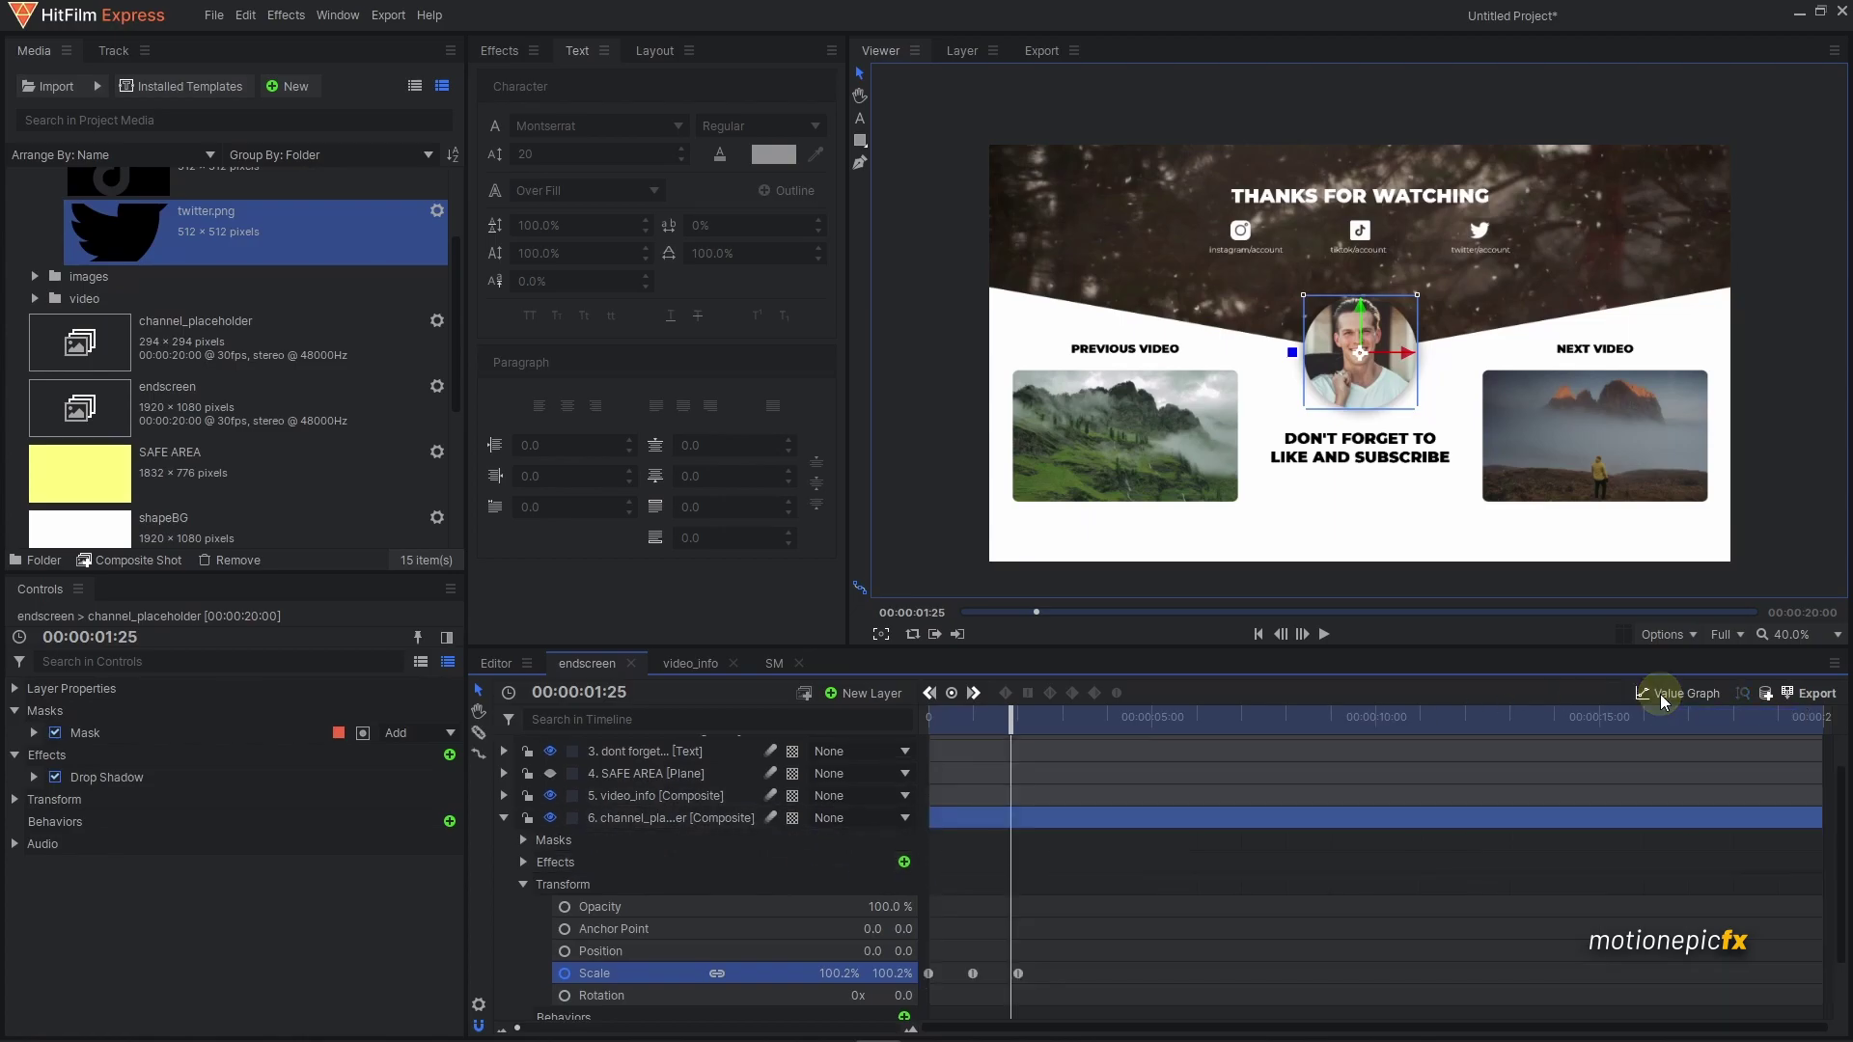
- Add a Polar Warp Range keyframe of 0 to the shapeBG layer at 00:00:01:00
{"action": "left_click", "coordinate": [502, 817]}
{"action": "left_click", "coordinate": [648, 880]}
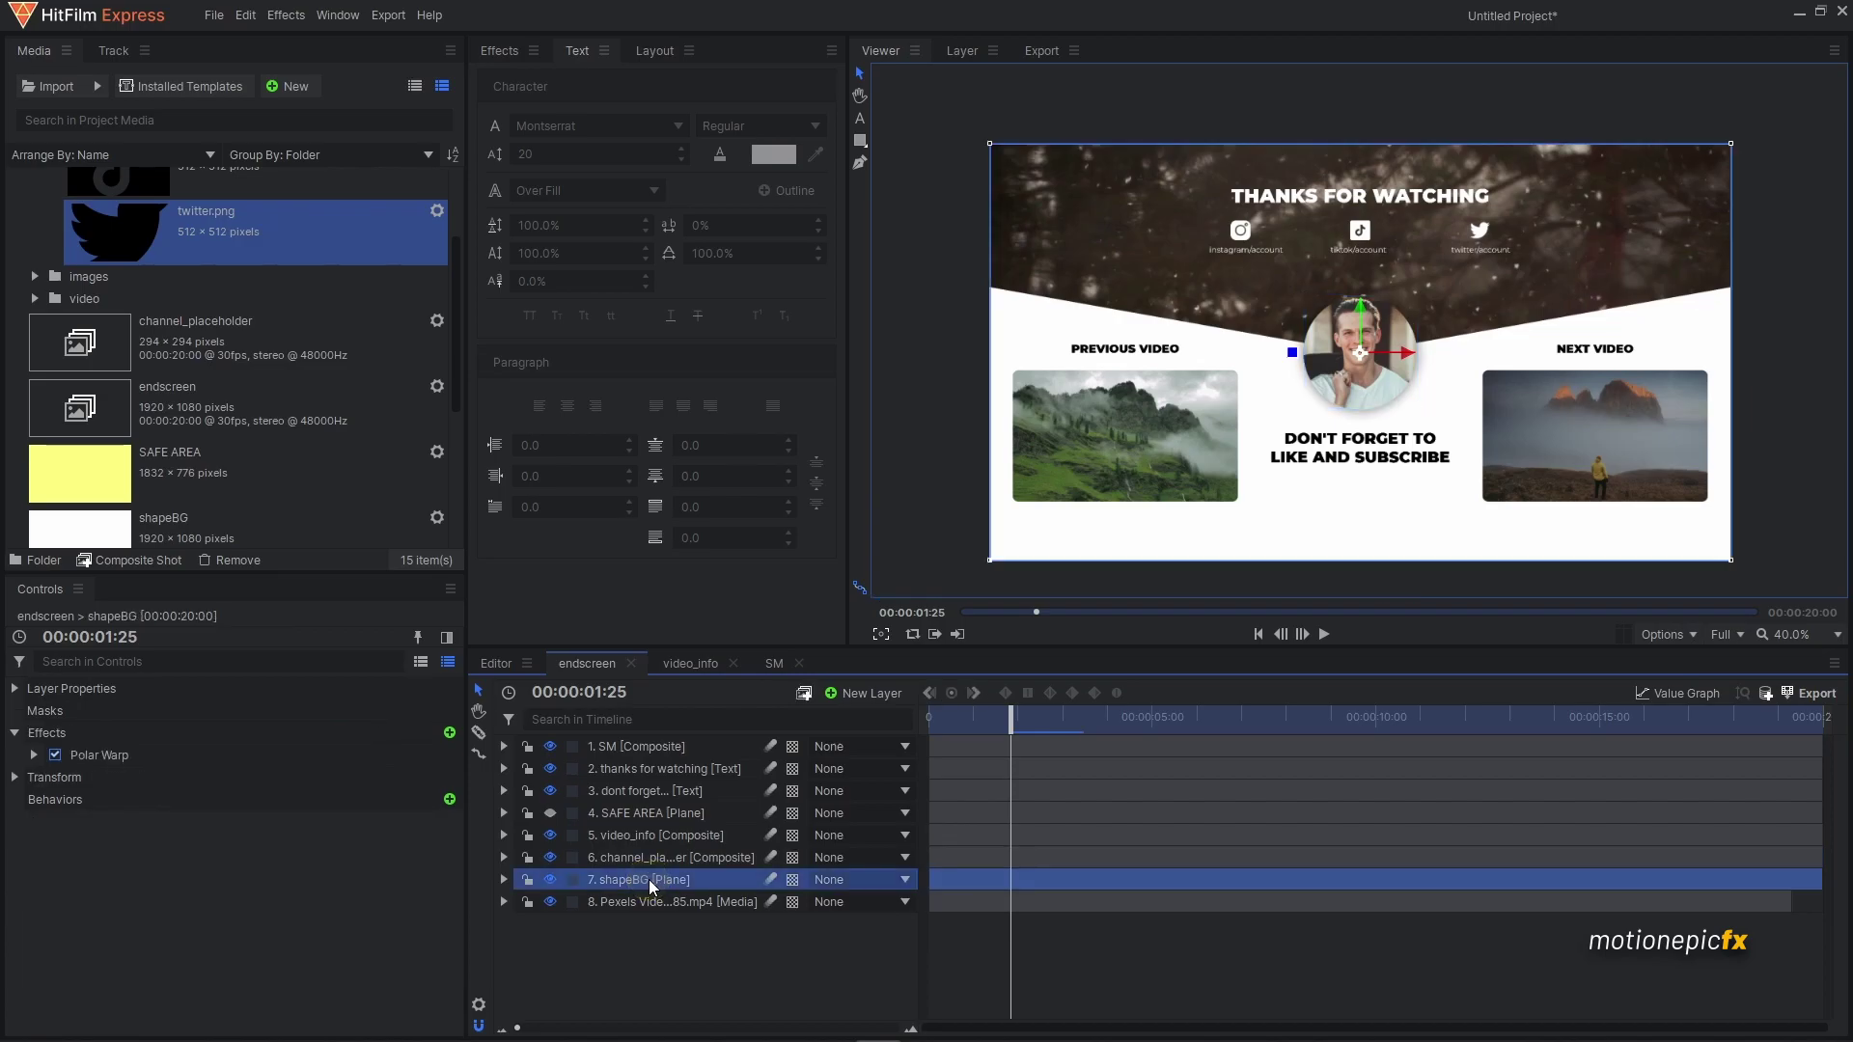
{"action": "left_click", "coordinate": [503, 879]}
{"action": "left_click", "coordinate": [540, 945]}
{"action": "mouse_move", "coordinate": [1010, 719]}
{"action": "left_mouse_down"}
{"action": "mouse_move", "coordinate": [886, 720]}
{"action": "mouse_move", "coordinate": [977, 719]}
{"action": "left_mouse_up"}
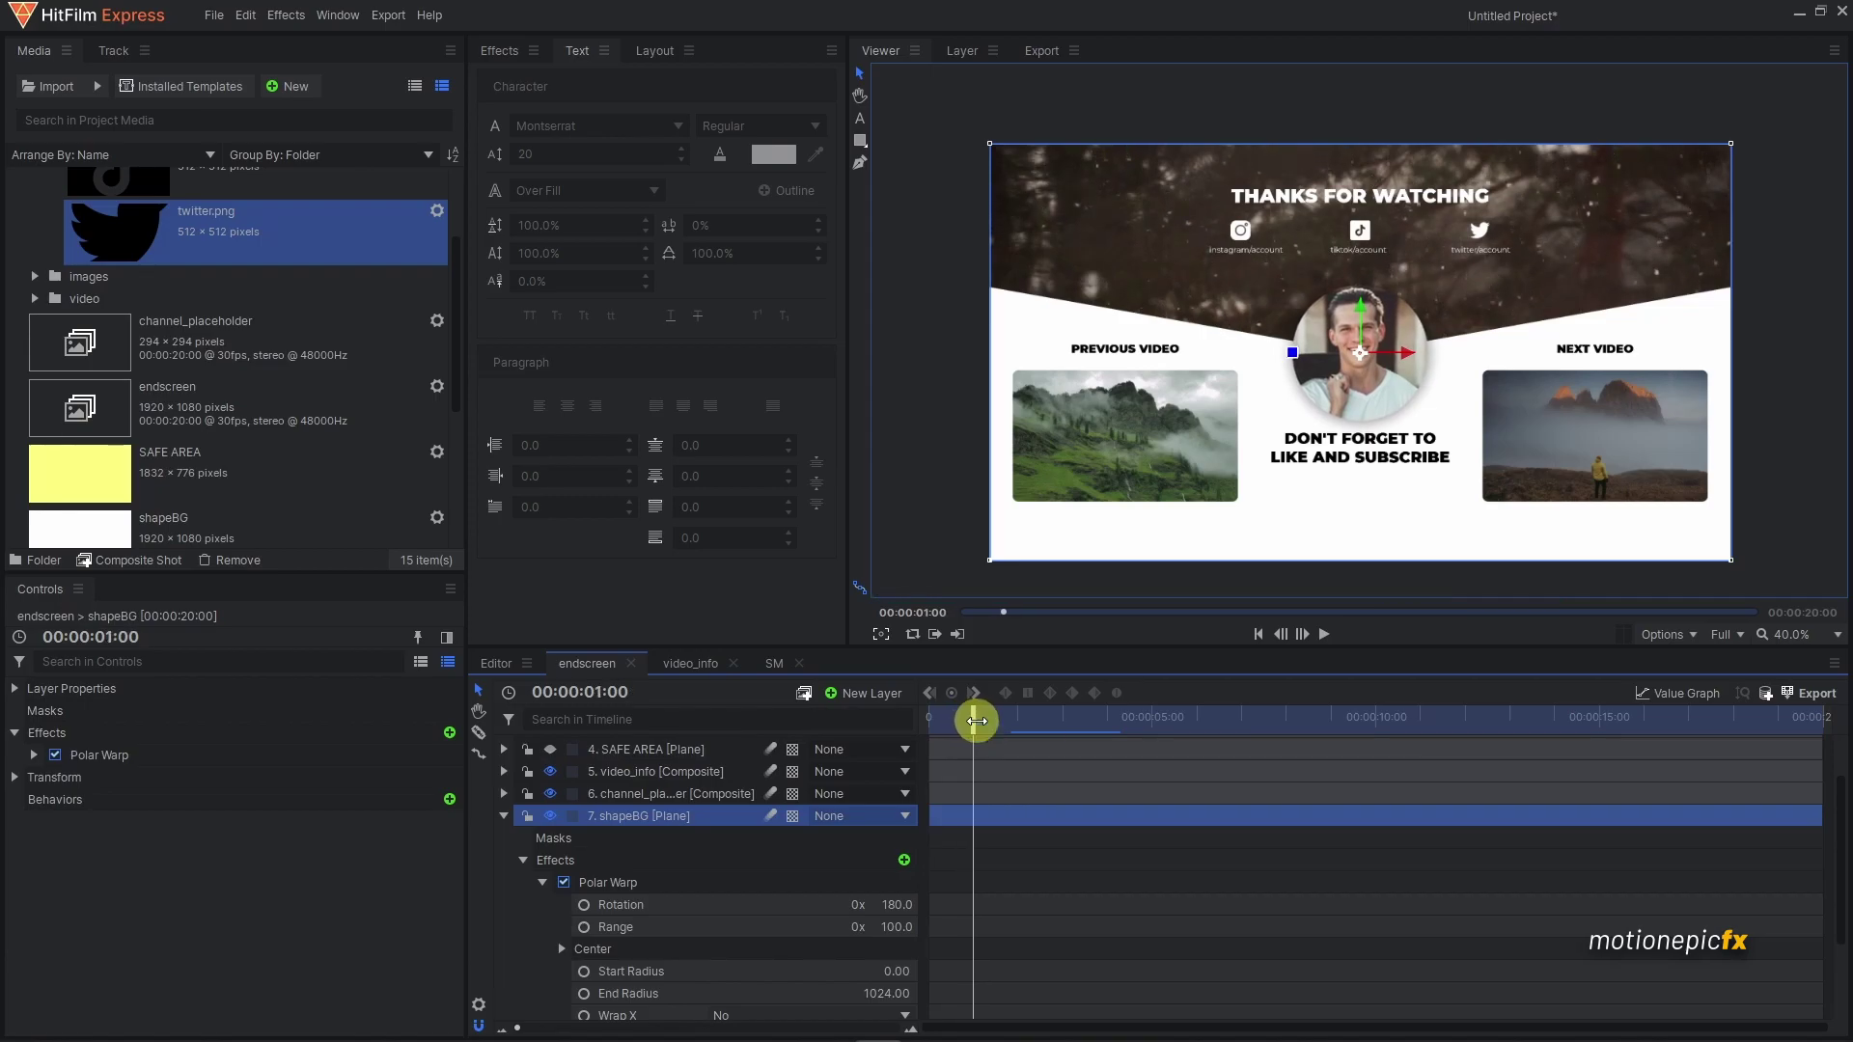
{"action": "left_click", "coordinate": [584, 926]}
{"action": "left_click_drag", "start_coordinate": [880, 929], "coordinate": [895, 926]}
- Add a Polar Warp Range keyframe of 100 to the shapeBG layer at 00:00:02:00
{"action": "key", "text": "Right"}
{"action": "key", "text": "Right"}
{"action": "key", "text": "Right"}
{"action": "key", "text": "Right"}
{"action": "key", "text": "Right"}
{"action": "key", "text": "Right"}
{"action": "key", "text": "Right"}
{"action": "key", "text": "Right"}
{"action": "key", "text": "Right"}
{"action": "key", "text": "Right"}
{"action": "key", "text": "Right"}
{"action": "key", "text": "Right"}
{"action": "key", "text": "Right"}
{"action": "key", "text": "Right"}
{"action": "key", "text": "Right"}
{"action": "key", "text": "Right"}
{"action": "key", "text": "Right"}
{"action": "key", "text": "Right"}
{"action": "key", "text": "Right"}
{"action": "key", "text": "Right"}
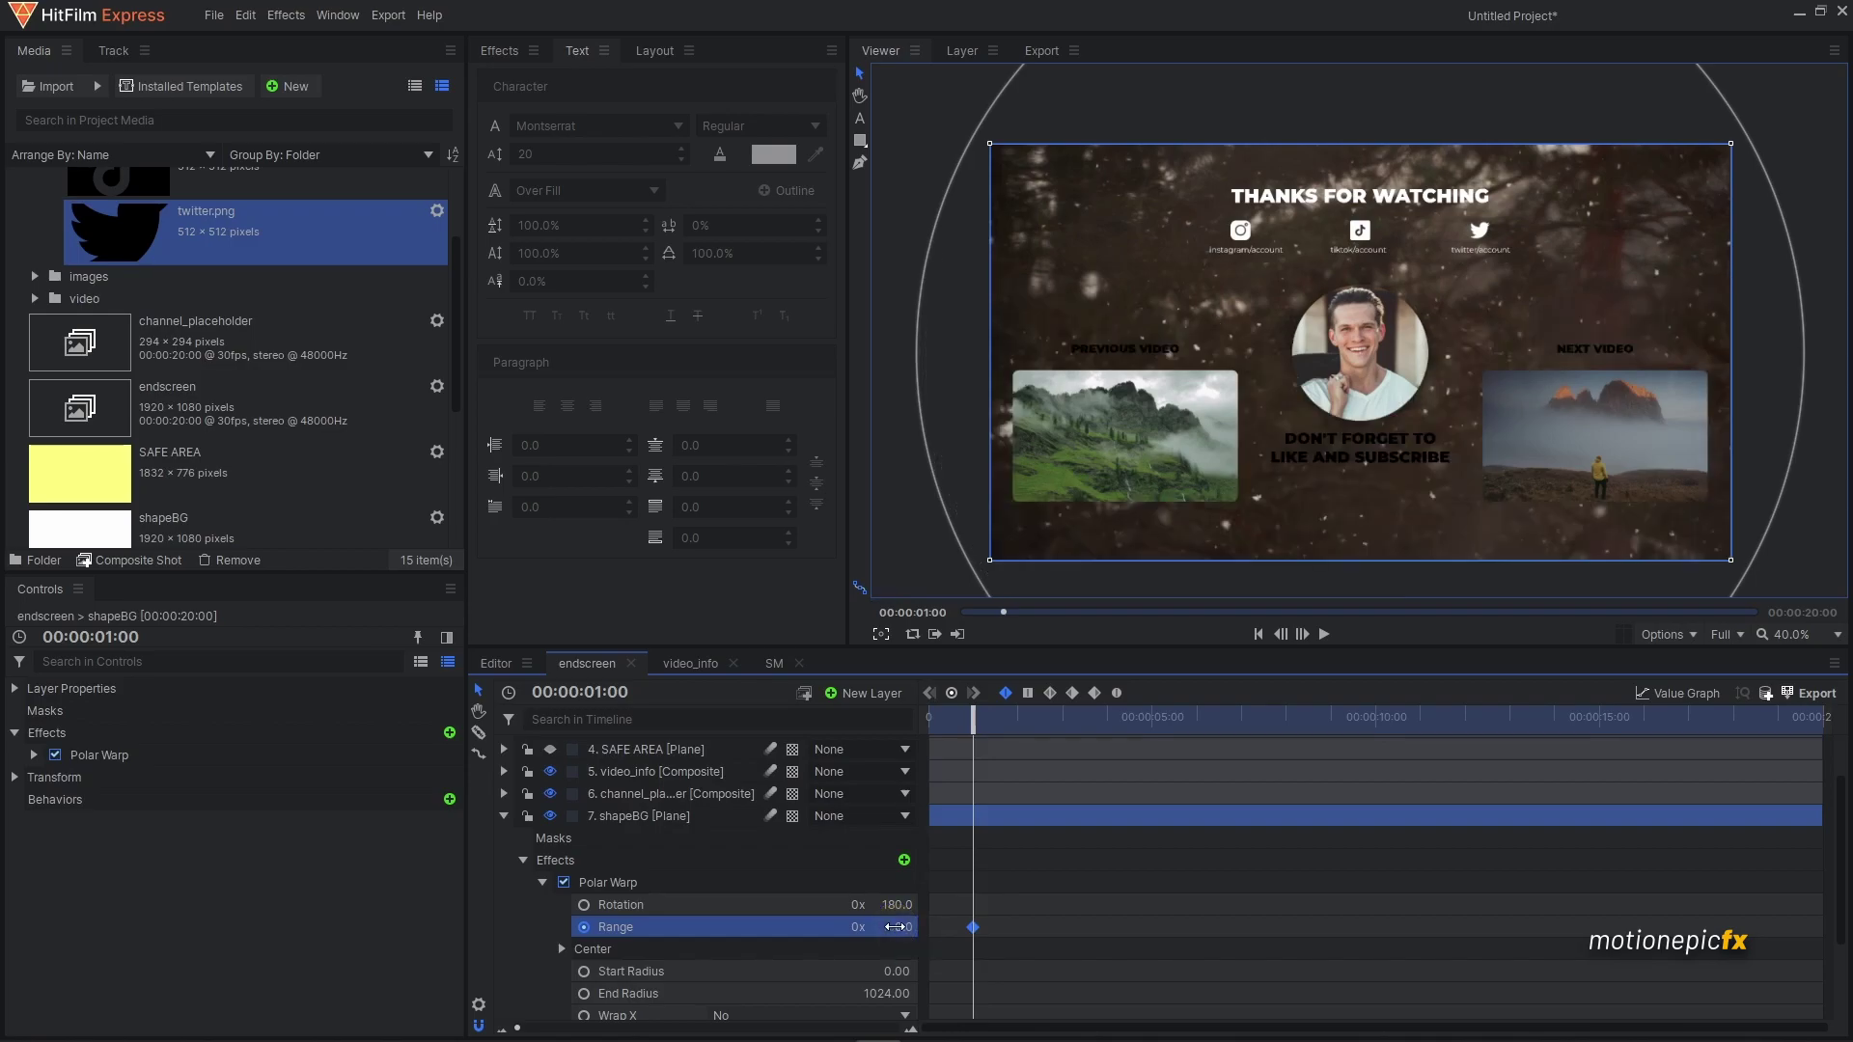
{"action": "key", "text": "Right"}
{"action": "key", "text": "Right"}
{"action": "key", "text": "Right"}
{"action": "key", "text": "Right"}
{"action": "key", "text": "Right"}
{"action": "key", "text": "Right"}
{"action": "key", "text": "Right"}
{"action": "key", "text": "Right"}
{"action": "key", "text": "Right"}
{"action": "key", "text": "Right"}
{"action": "left_click", "coordinate": [896, 927]}
{"action": "type", "text": "100"}
{"action": "key", "text": "Return"}
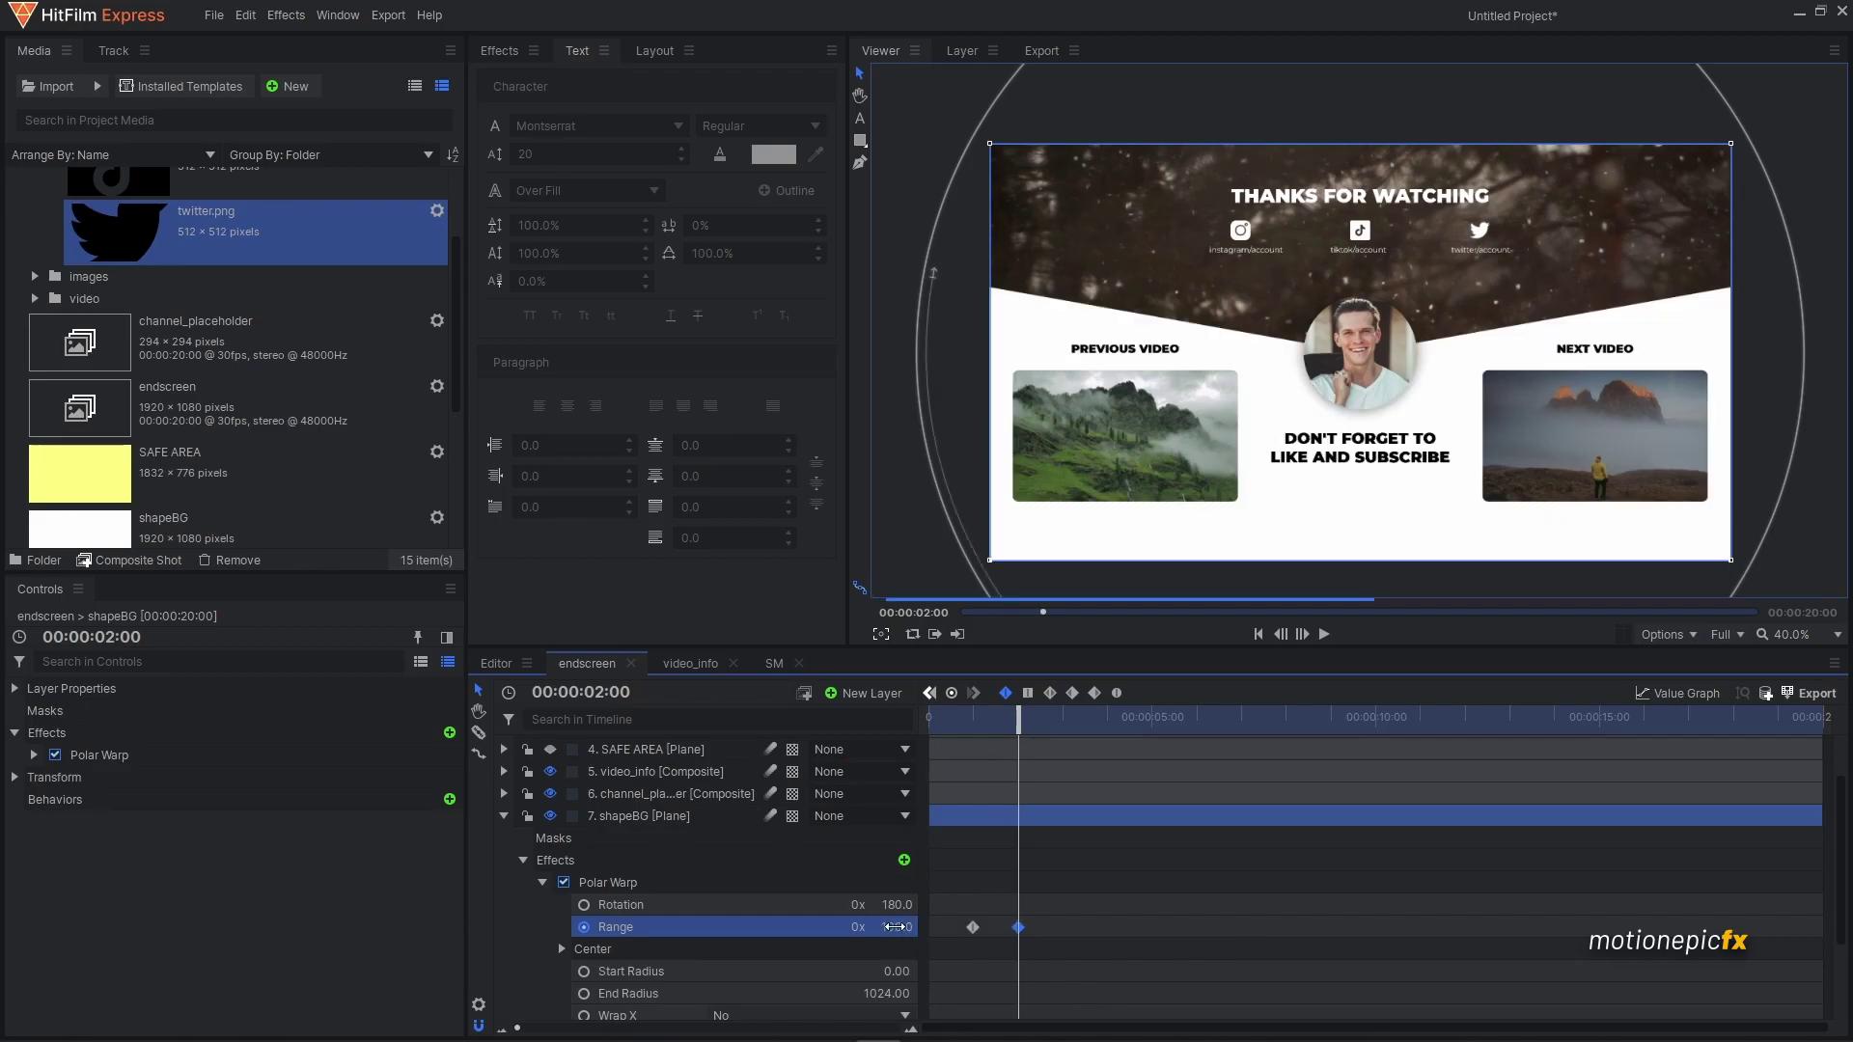
- Smooth the shapeBG Range animation in the value graph by lengthening the curve handles of both keyframes
{"action": "left_click", "coordinate": [1652, 699]}
{"action": "left_click_drag", "start_coordinate": [999, 768], "coordinate": [903, 772]}
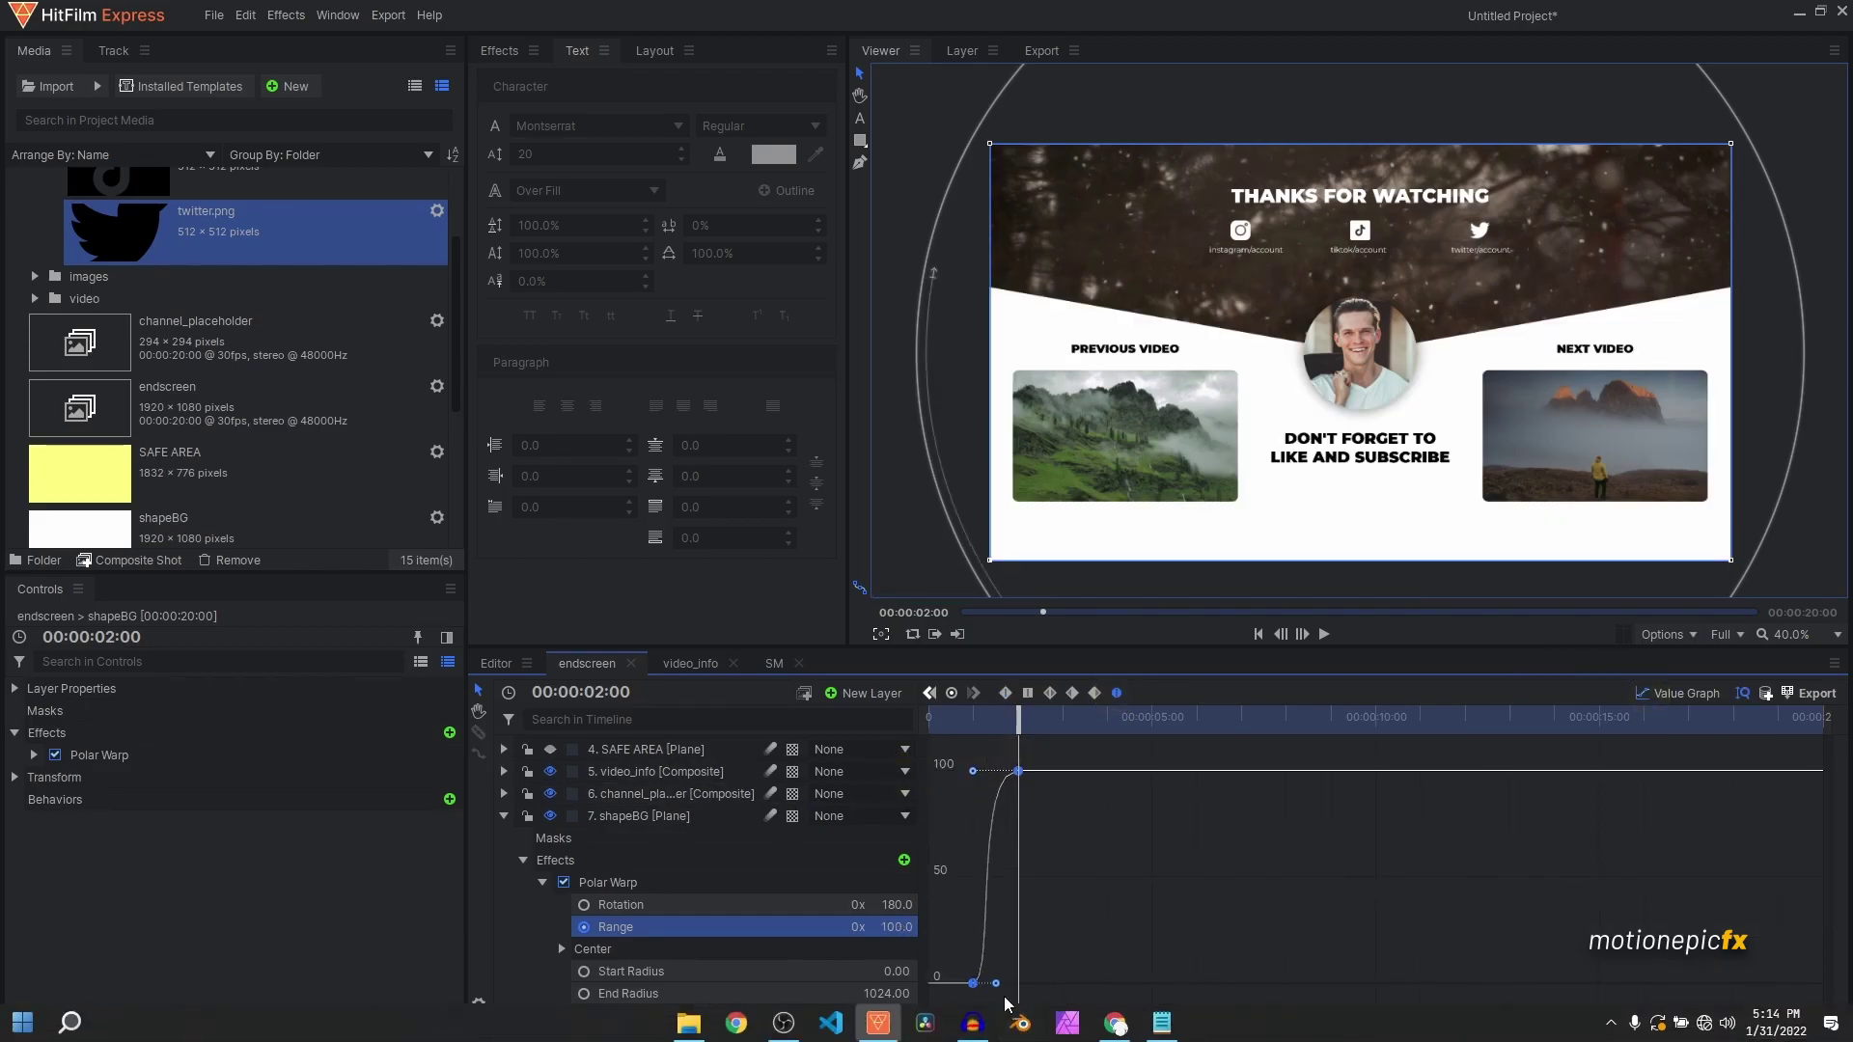
{"action": "left_click_drag", "start_coordinate": [995, 983], "coordinate": [1043, 984]}
- Play back and scrub through the shapeBG reveal animation, and collapse the layer's properties
{"action": "key", "text": "Home"}
{"action": "key", "text": "space"}
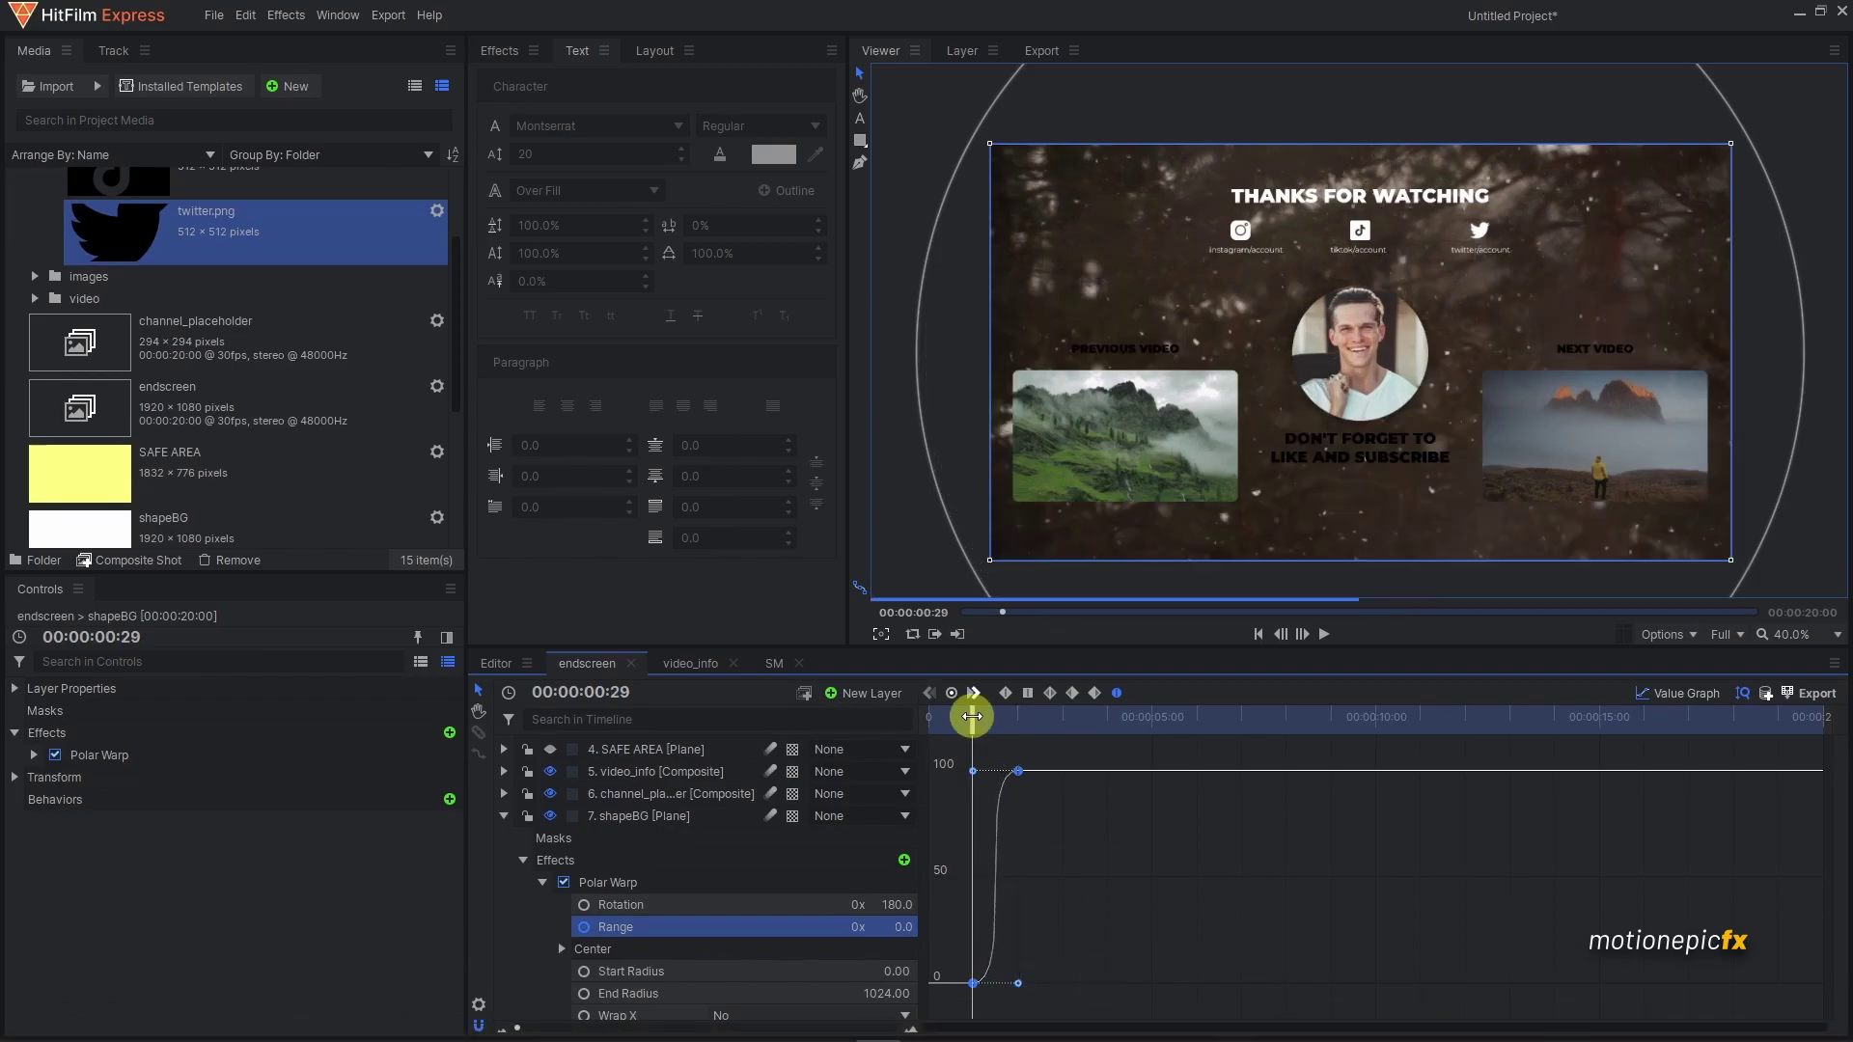
{"action": "left_click", "coordinate": [963, 714]}
{"action": "key", "text": "space"}
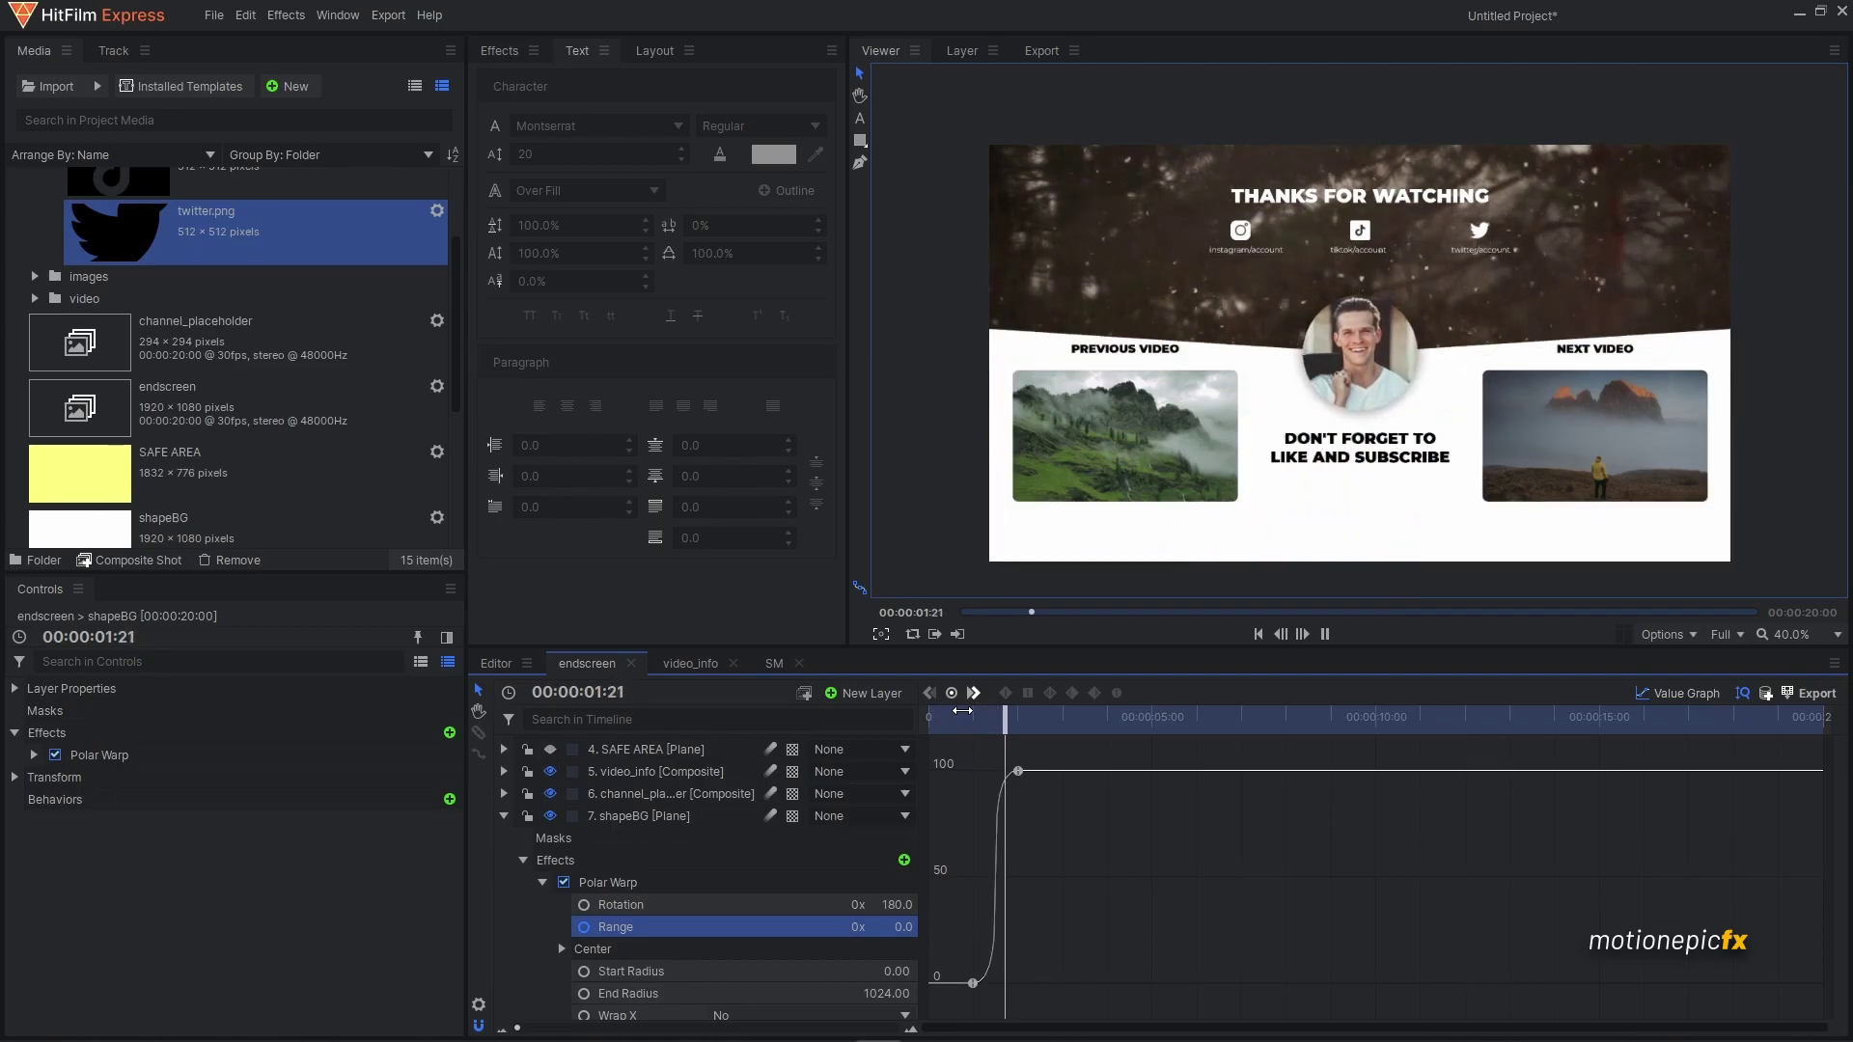
{"action": "left_click", "coordinate": [975, 722]}
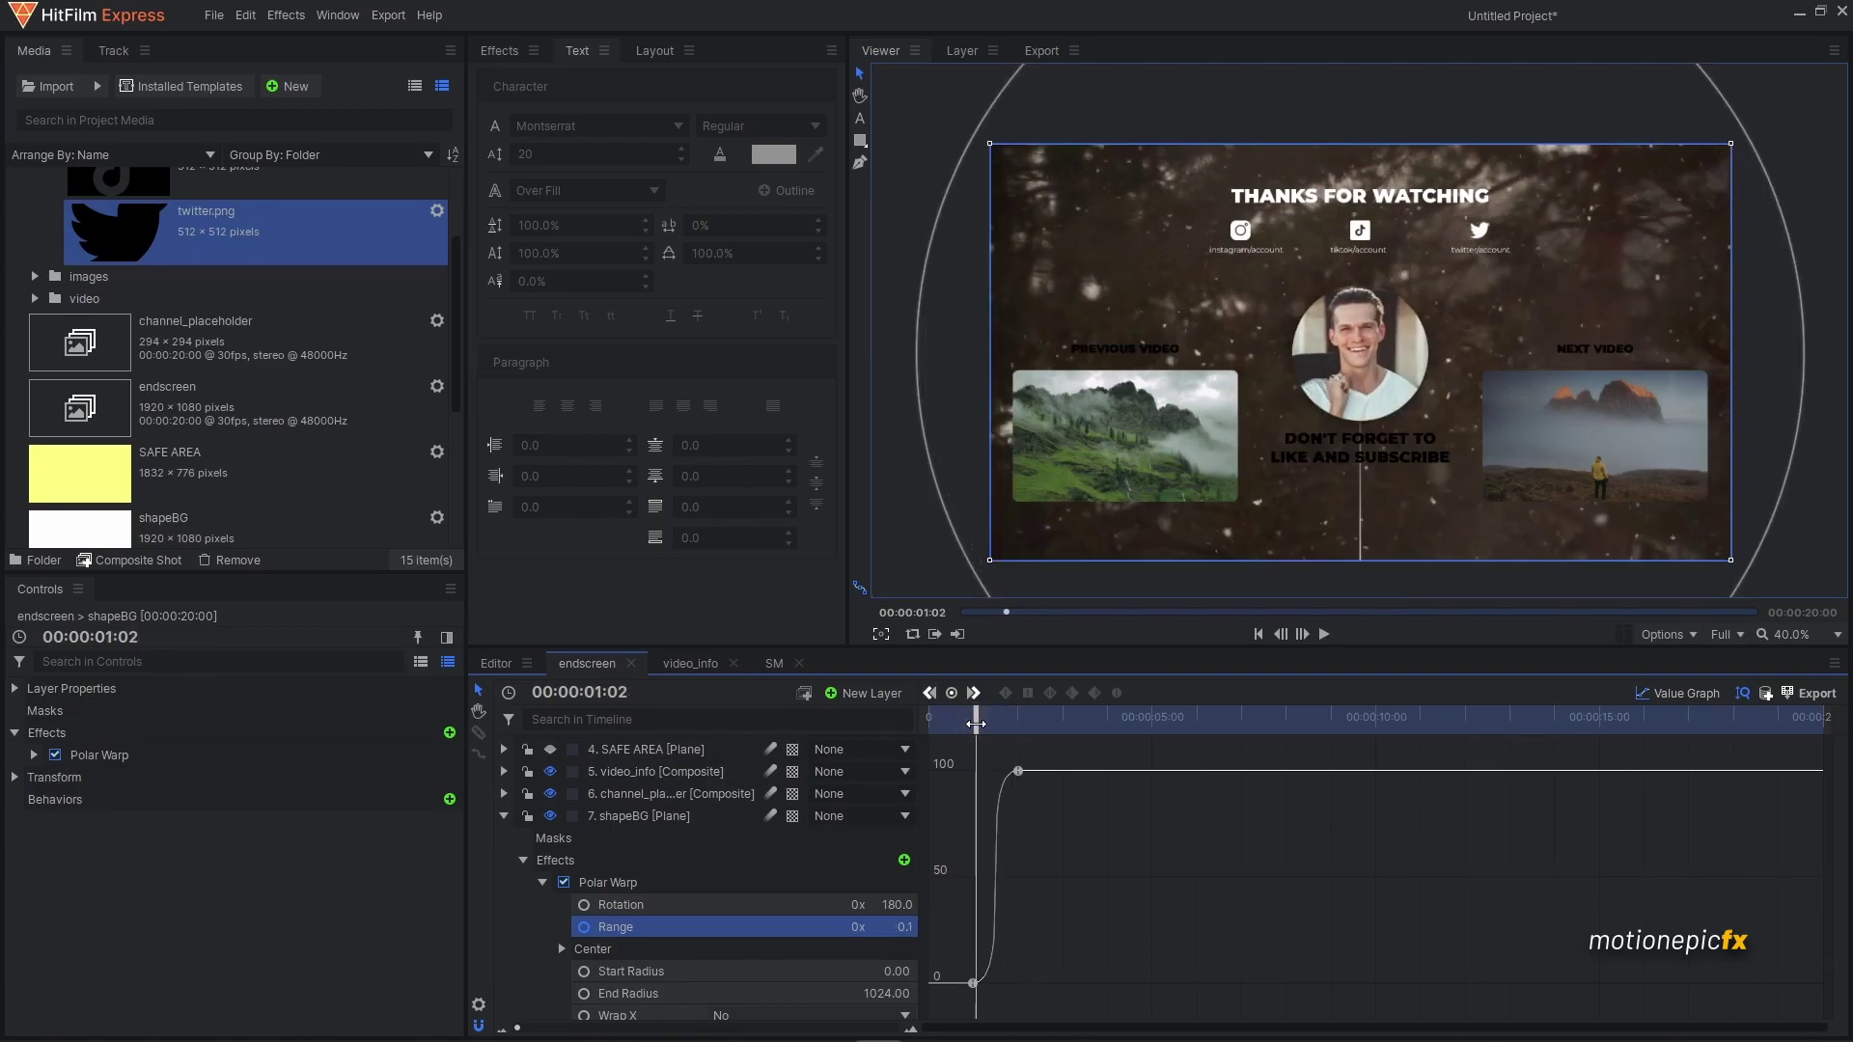
{"action": "left_click_drag", "start_coordinate": [975, 722], "coordinate": [1032, 721]}
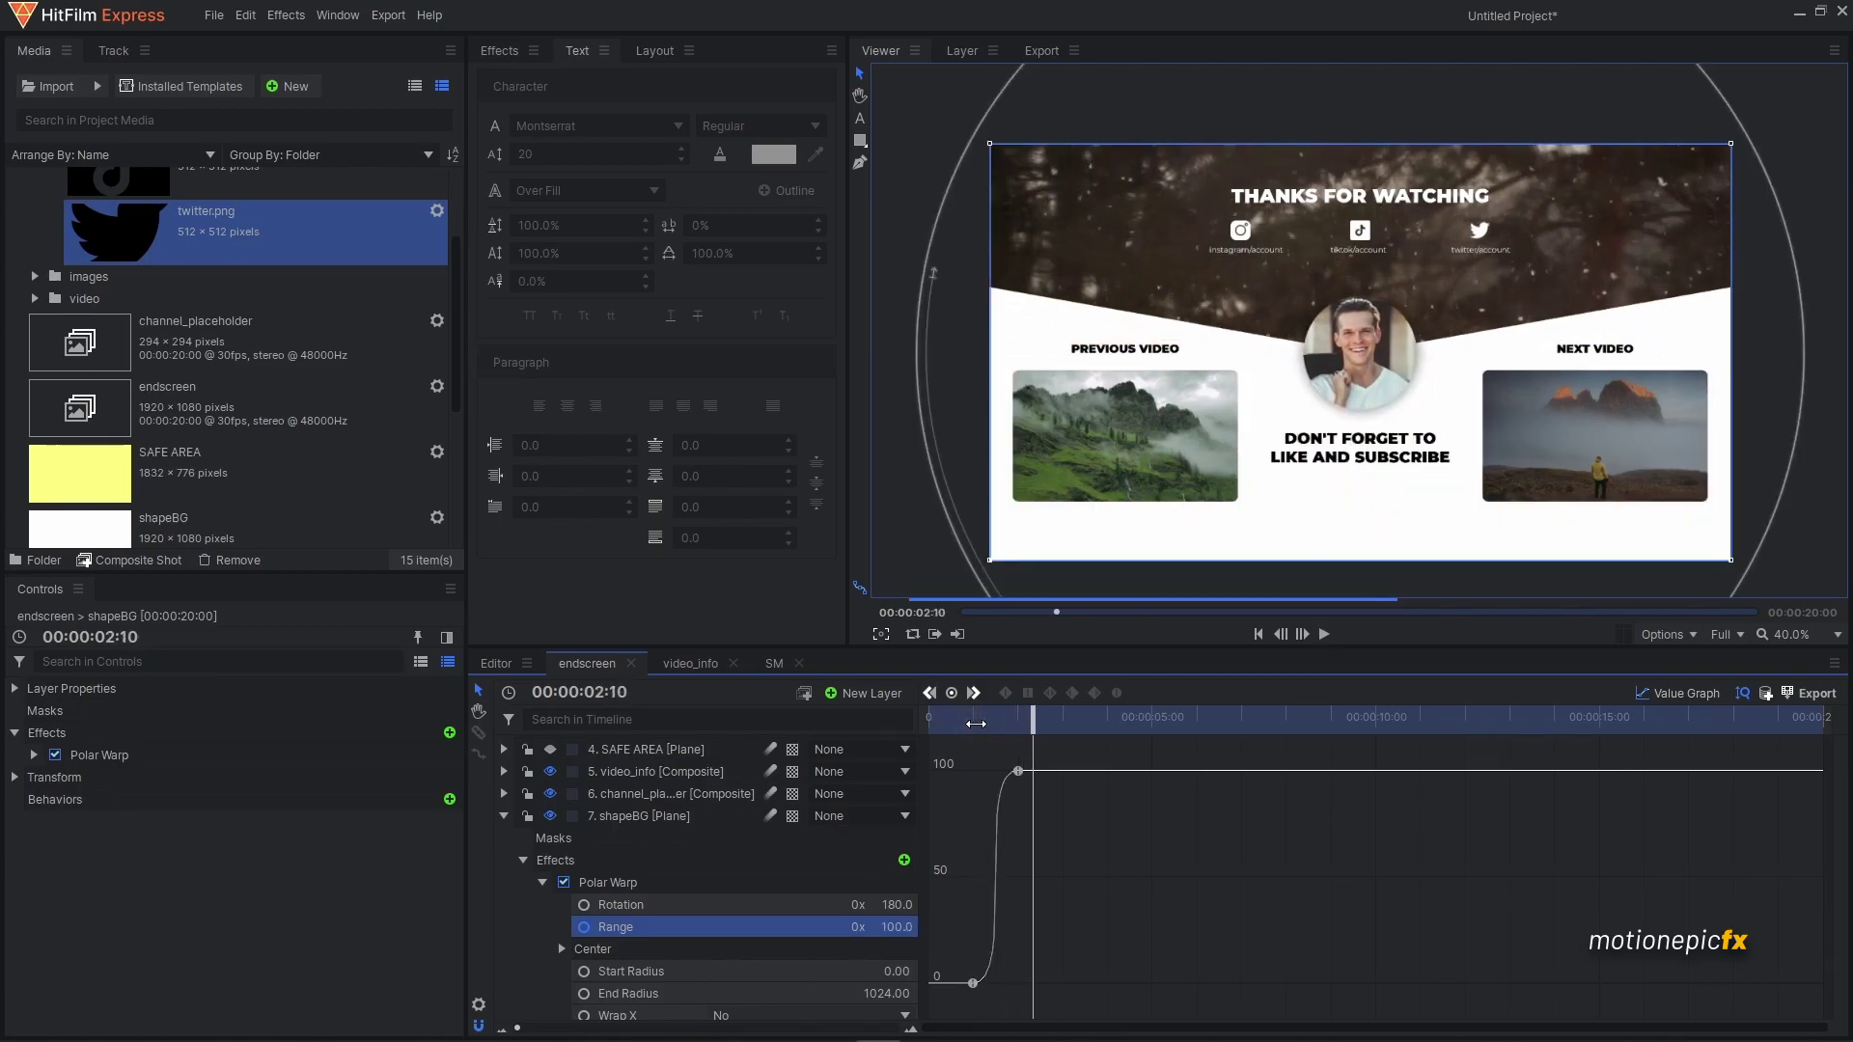
{"action": "left_click", "coordinate": [503, 815]}
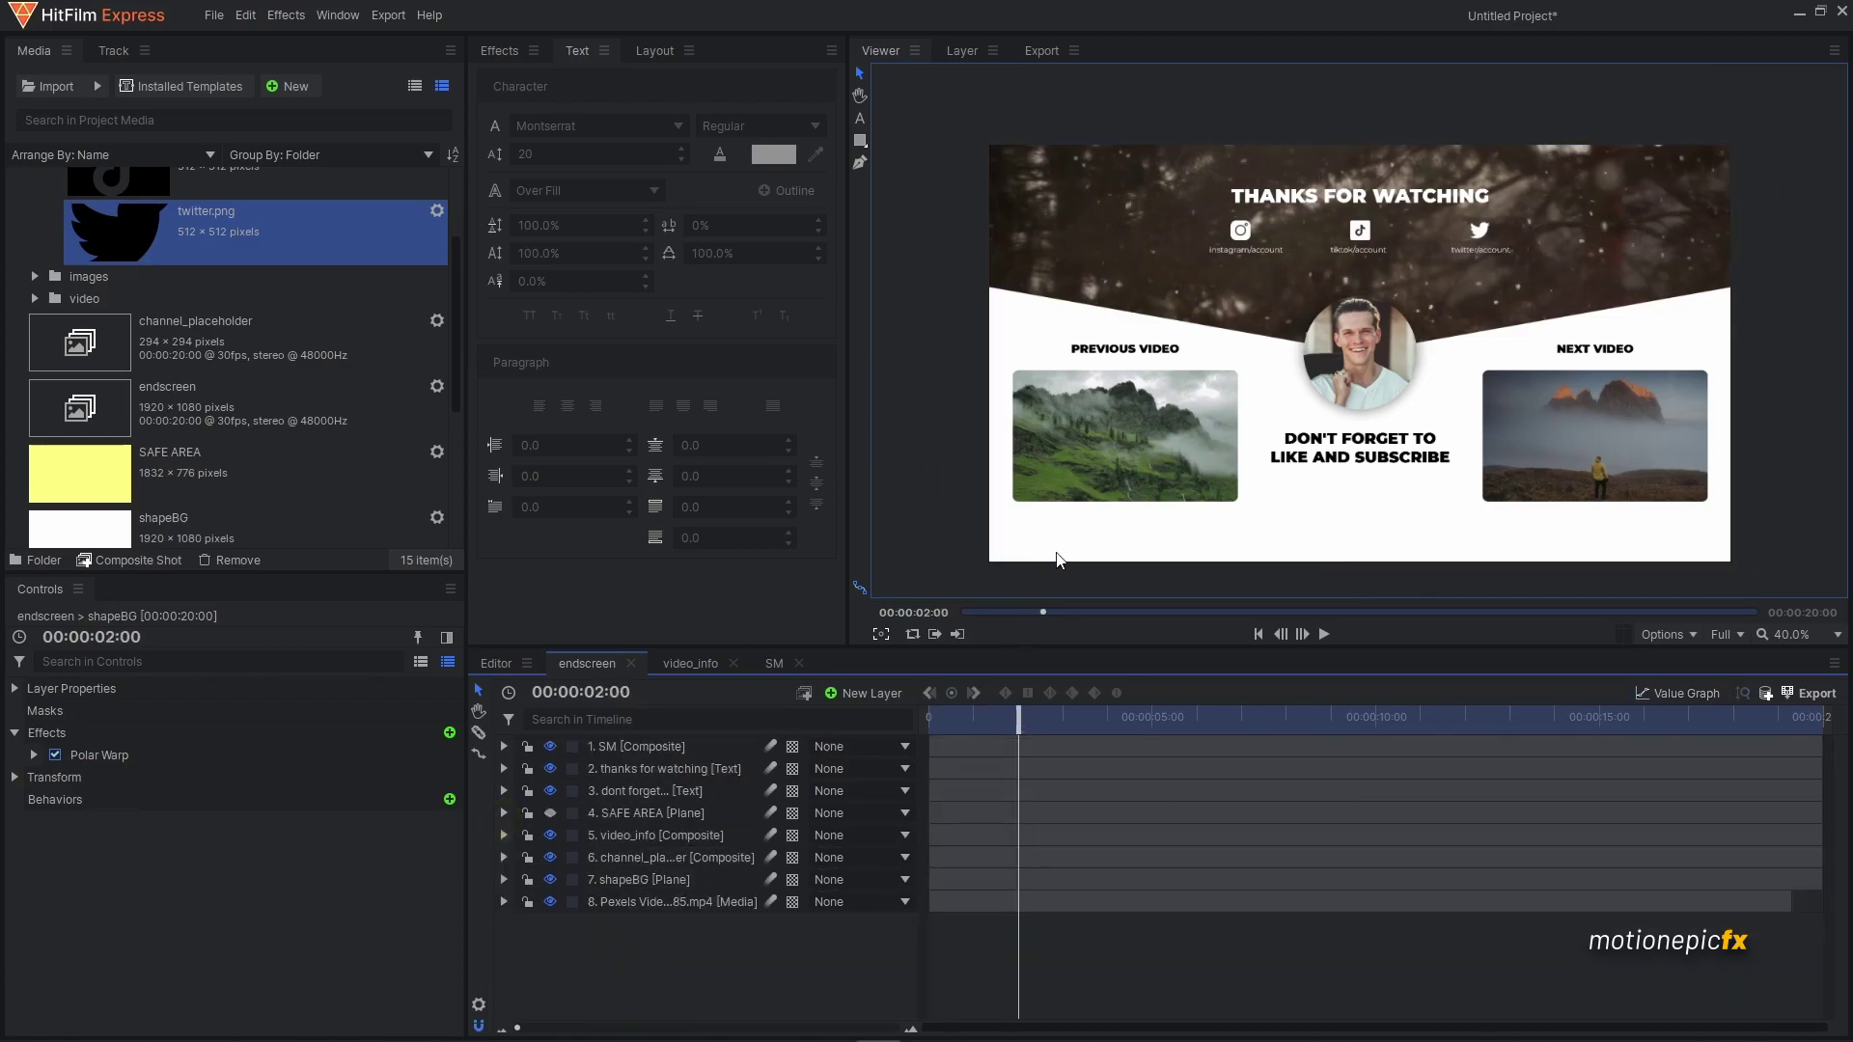
- Open the video_info composite shot and filter its timeline to show only the position properties
{"action": "left_click", "coordinate": [669, 838]}
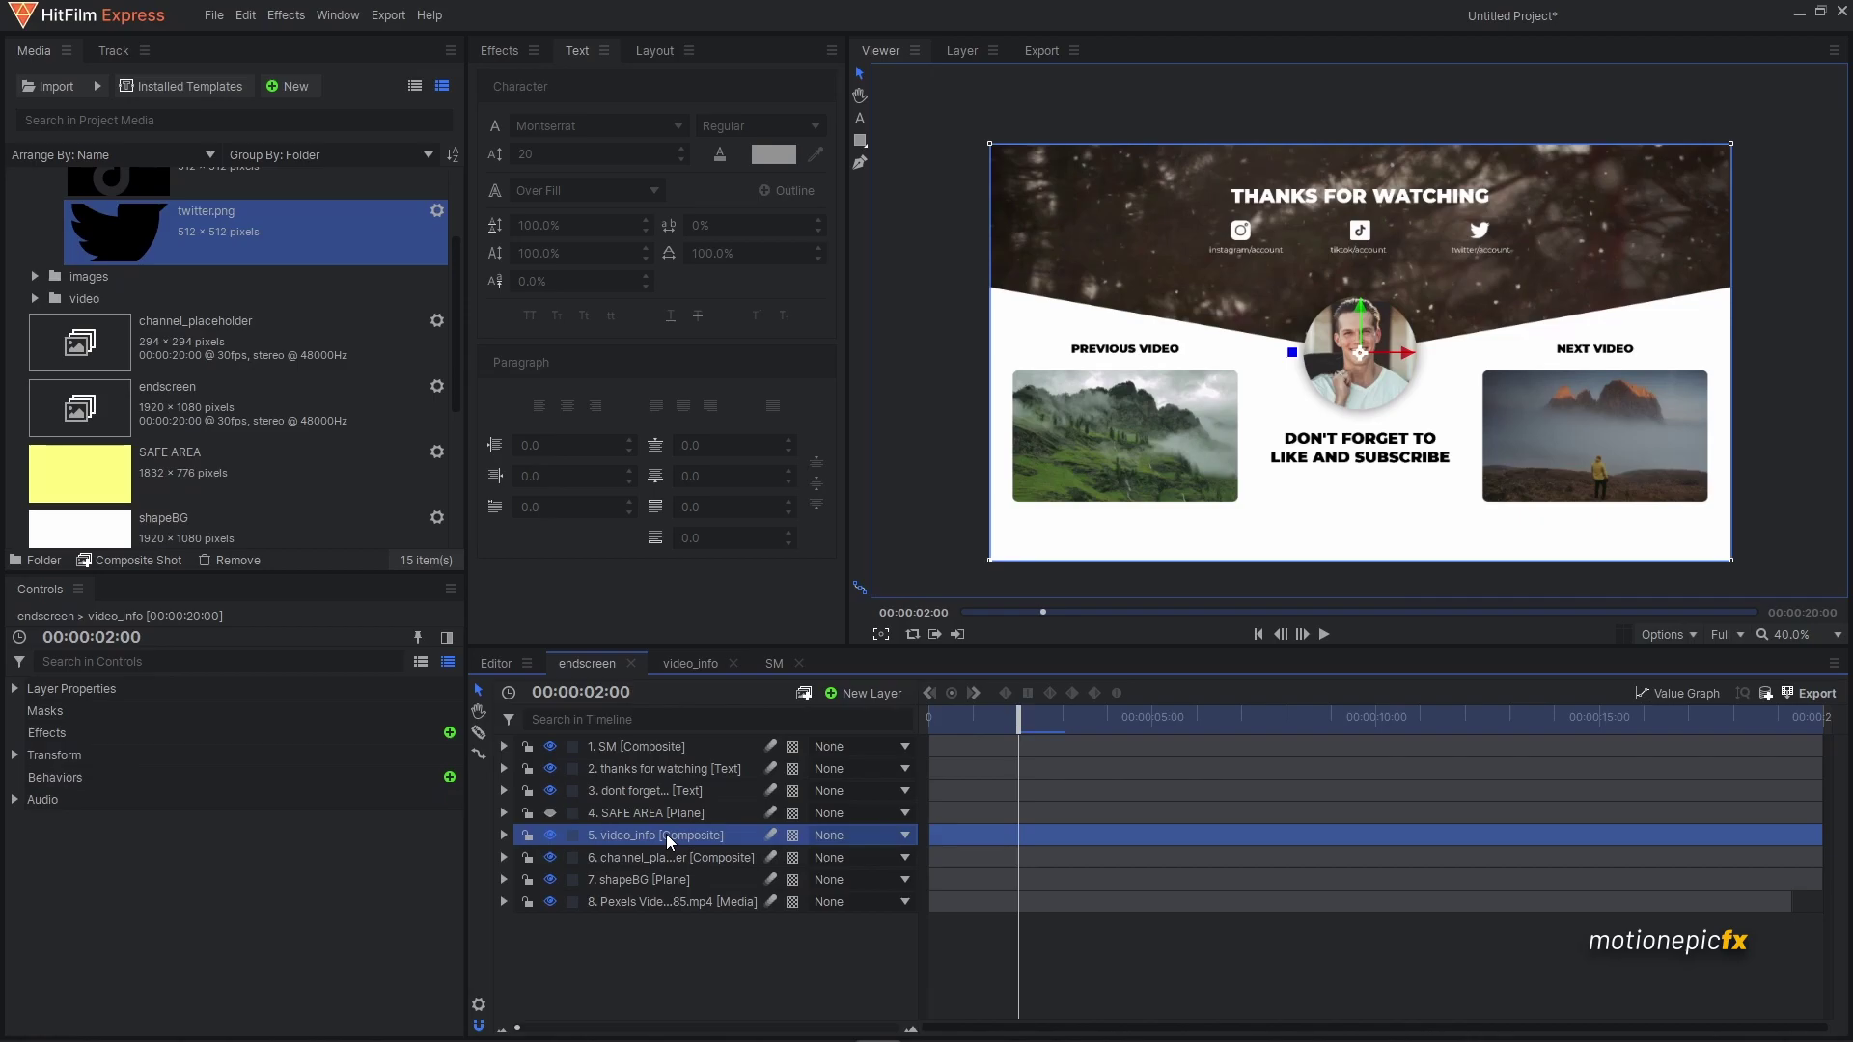
{"action": "double_click", "coordinate": [667, 835]}
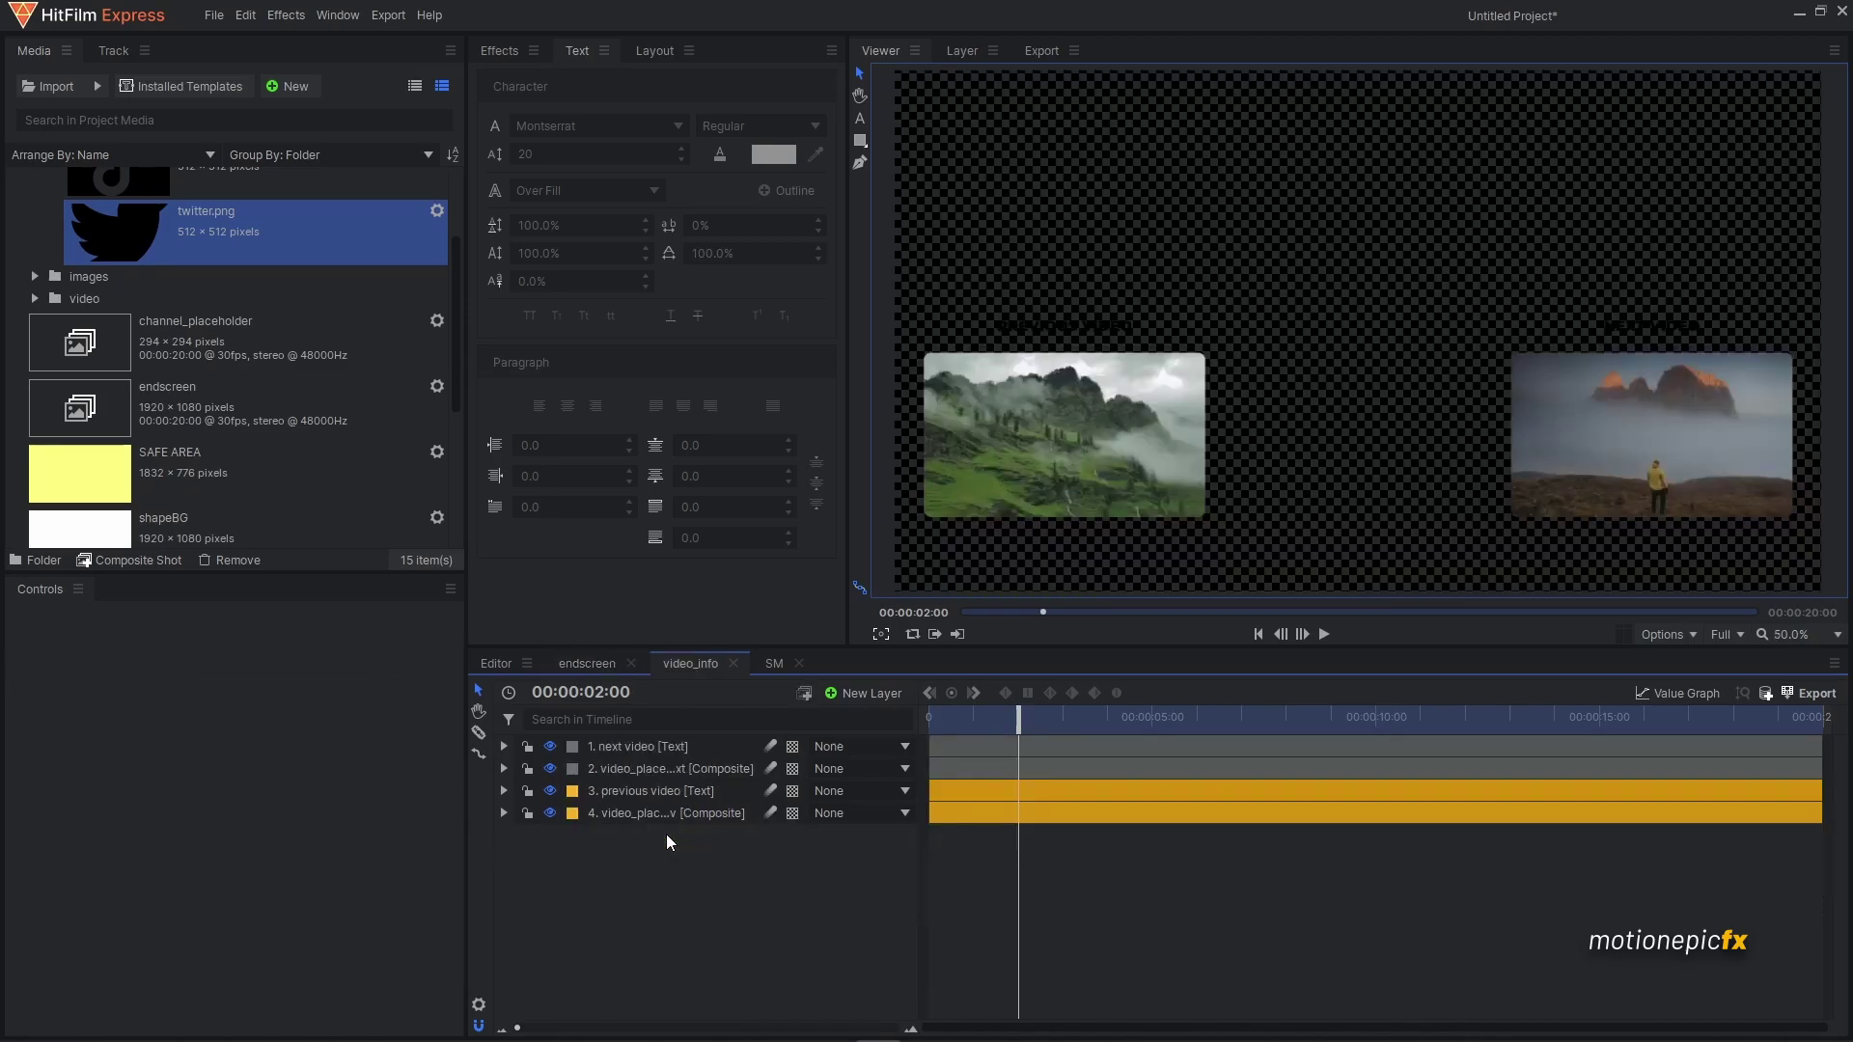
{"action": "scroll", "coordinate": [1537, 276], "scroll_direction": "down", "scroll_amount": 1}
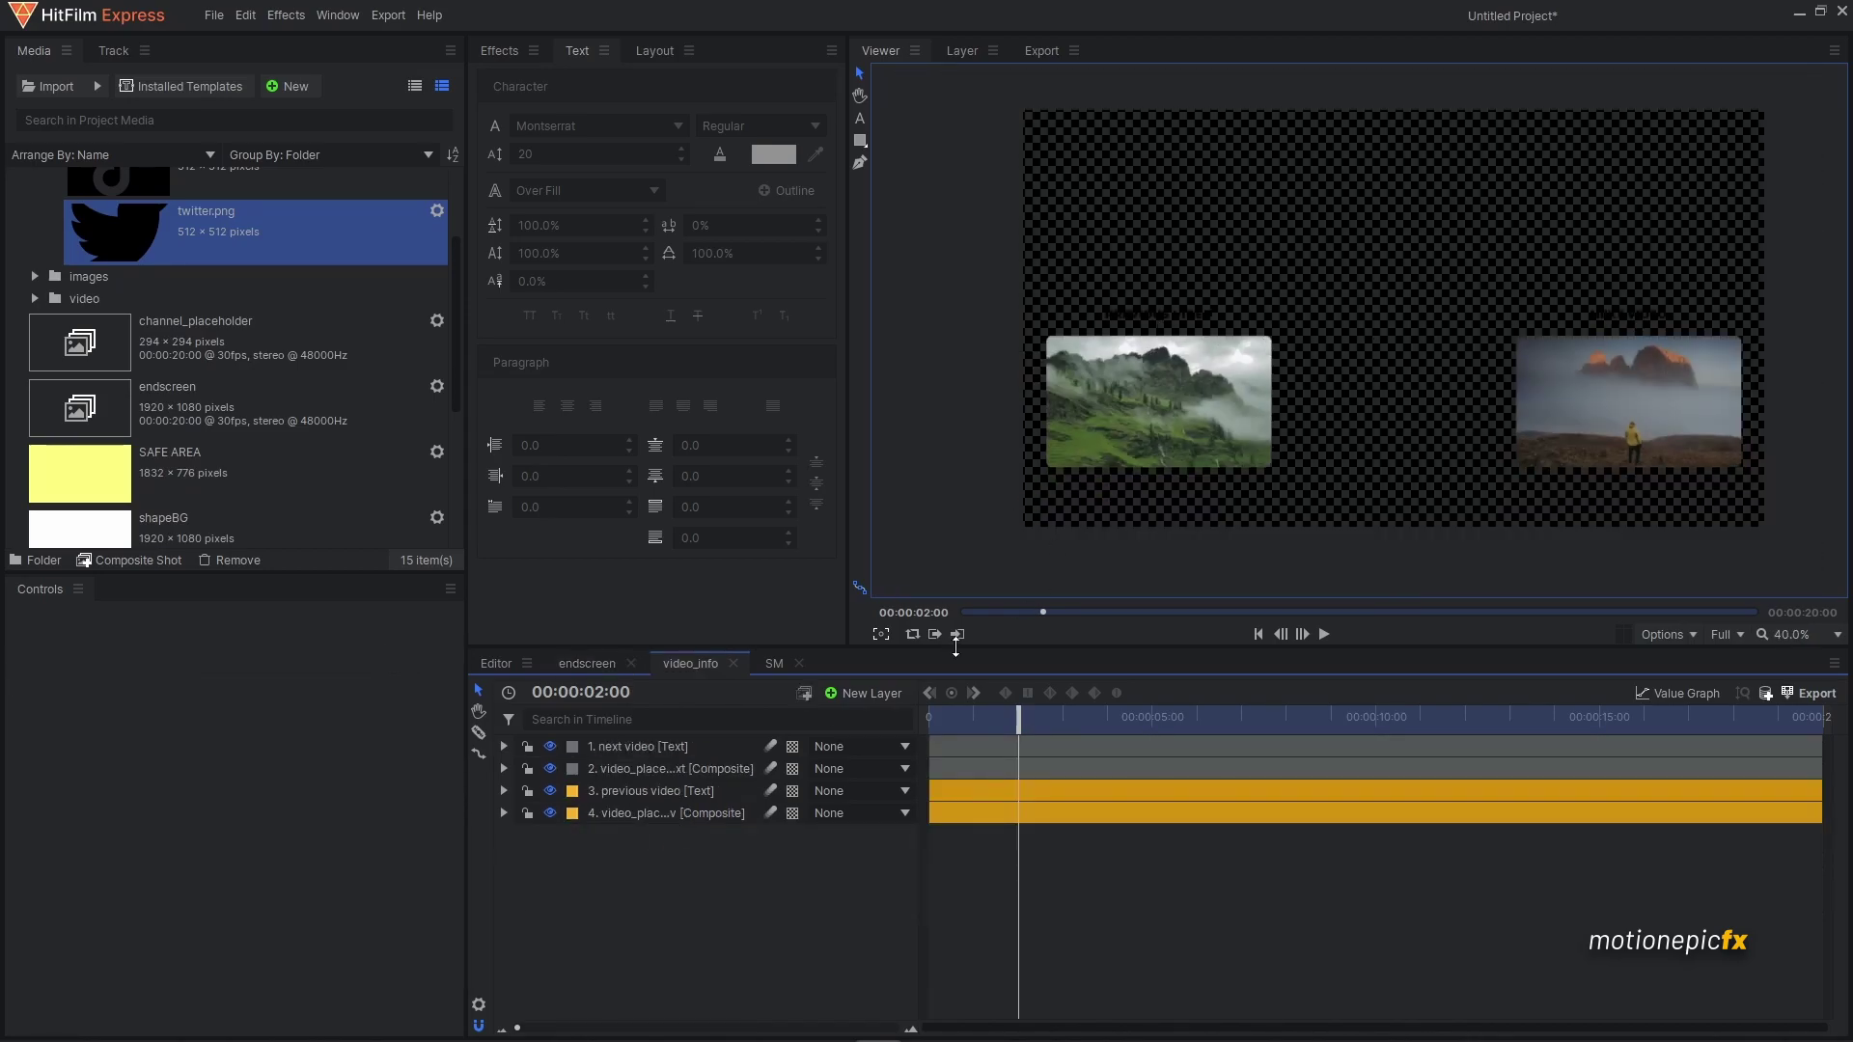
{"action": "left_click", "coordinate": [781, 719]}
{"action": "type", "text": "position"}
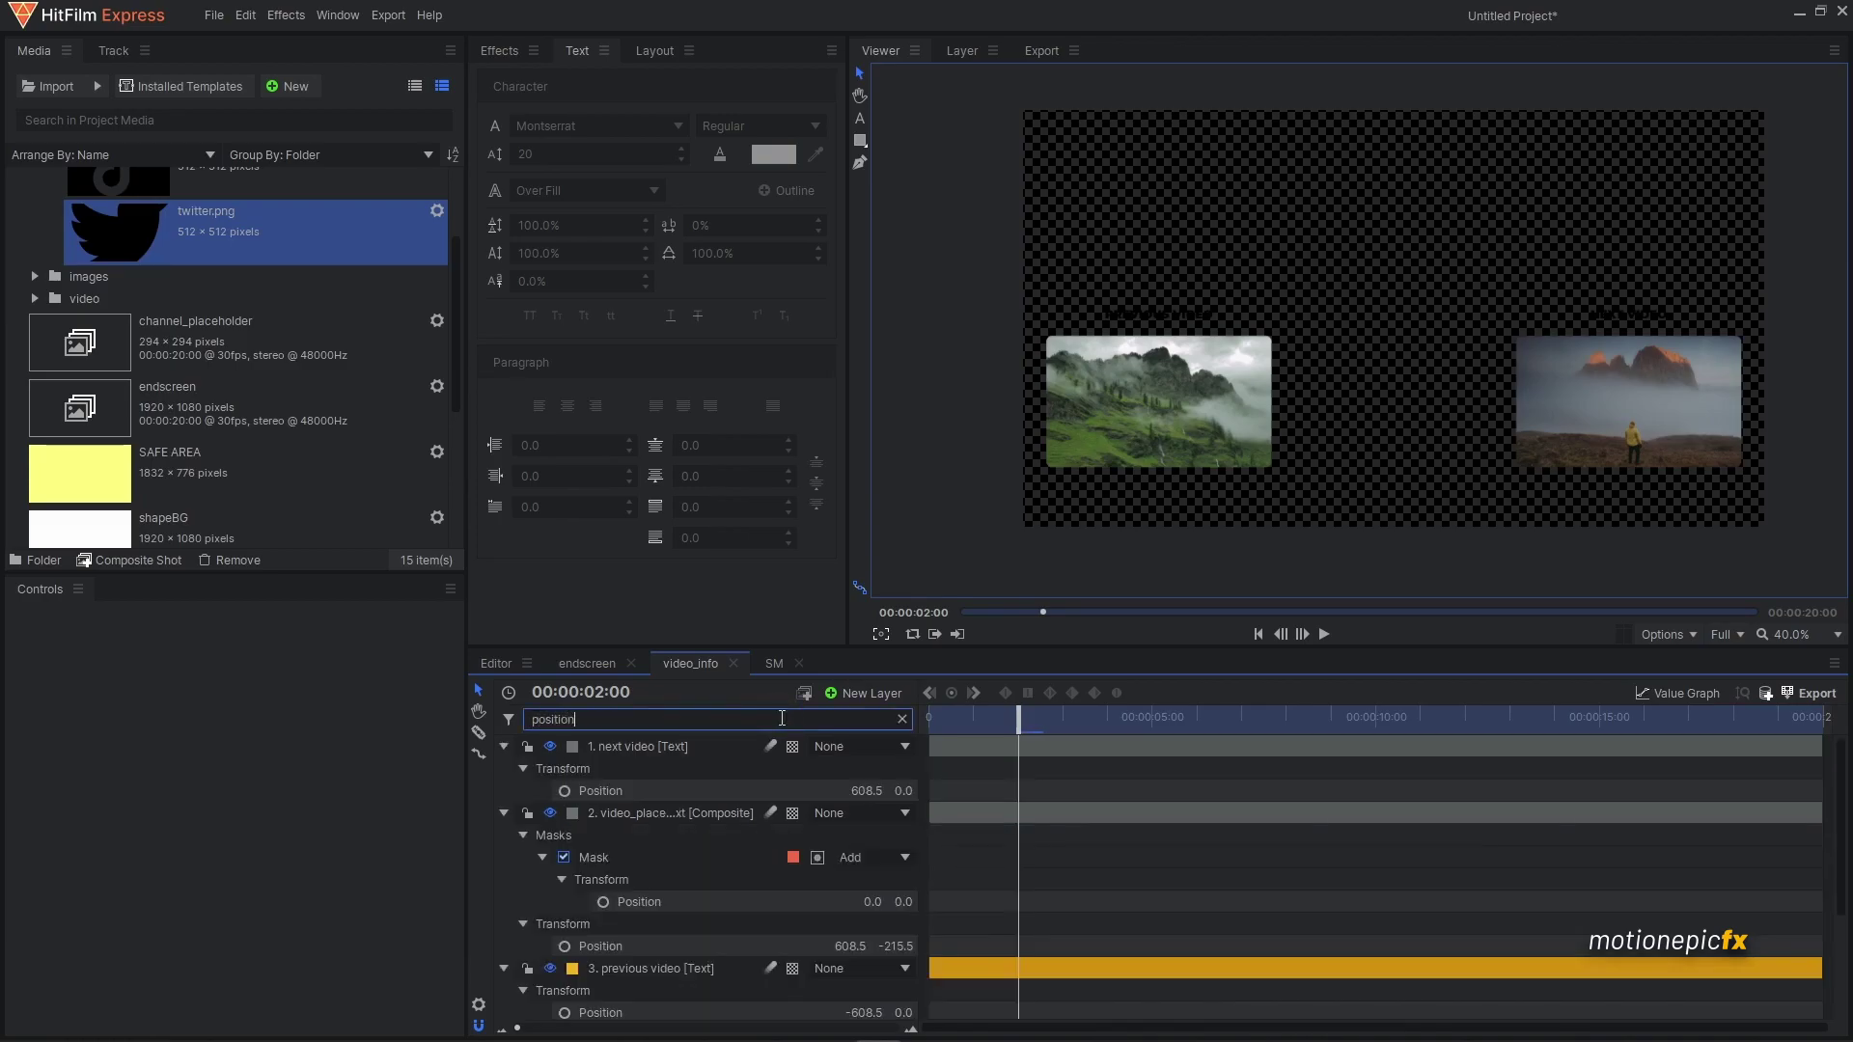
- Add position keyframes at 00:00:01:00 to the next video text and video_placeholder_next layers, keeping their current positions
{"action": "left_click", "coordinate": [930, 717]}
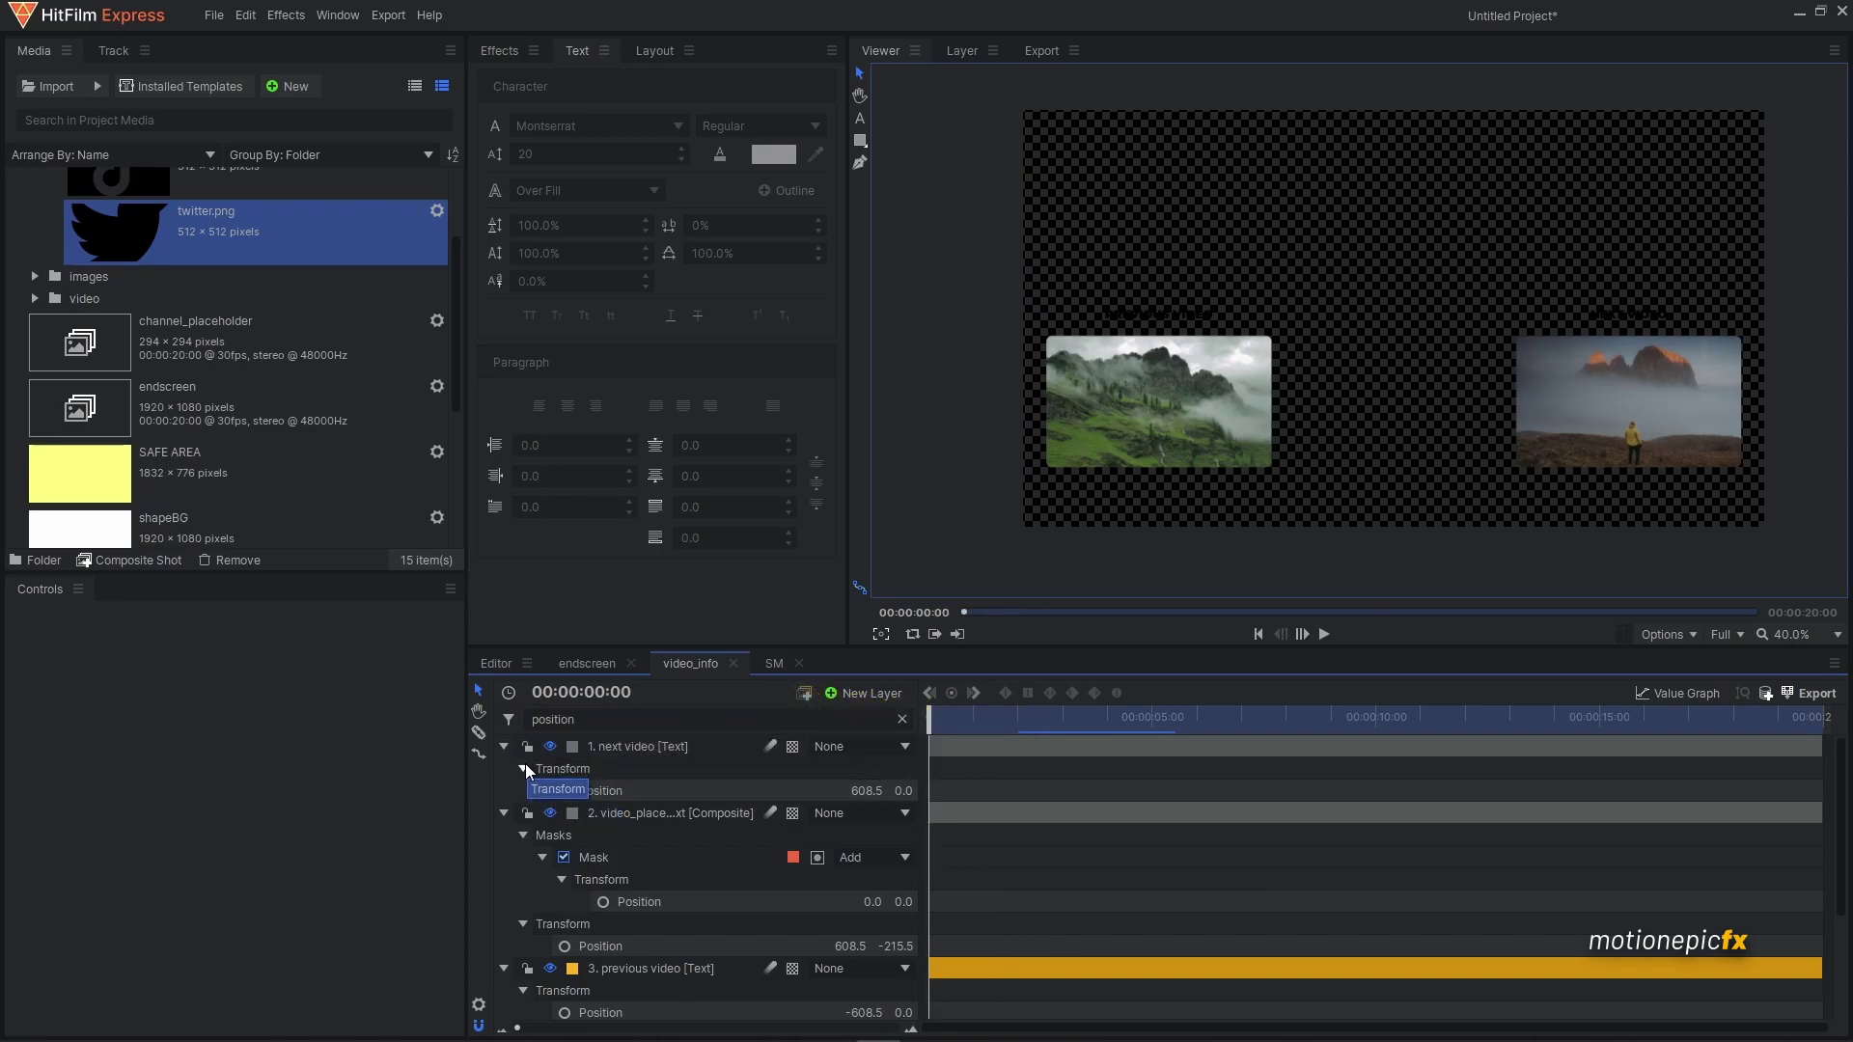
{"action": "left_click", "coordinate": [564, 791]}
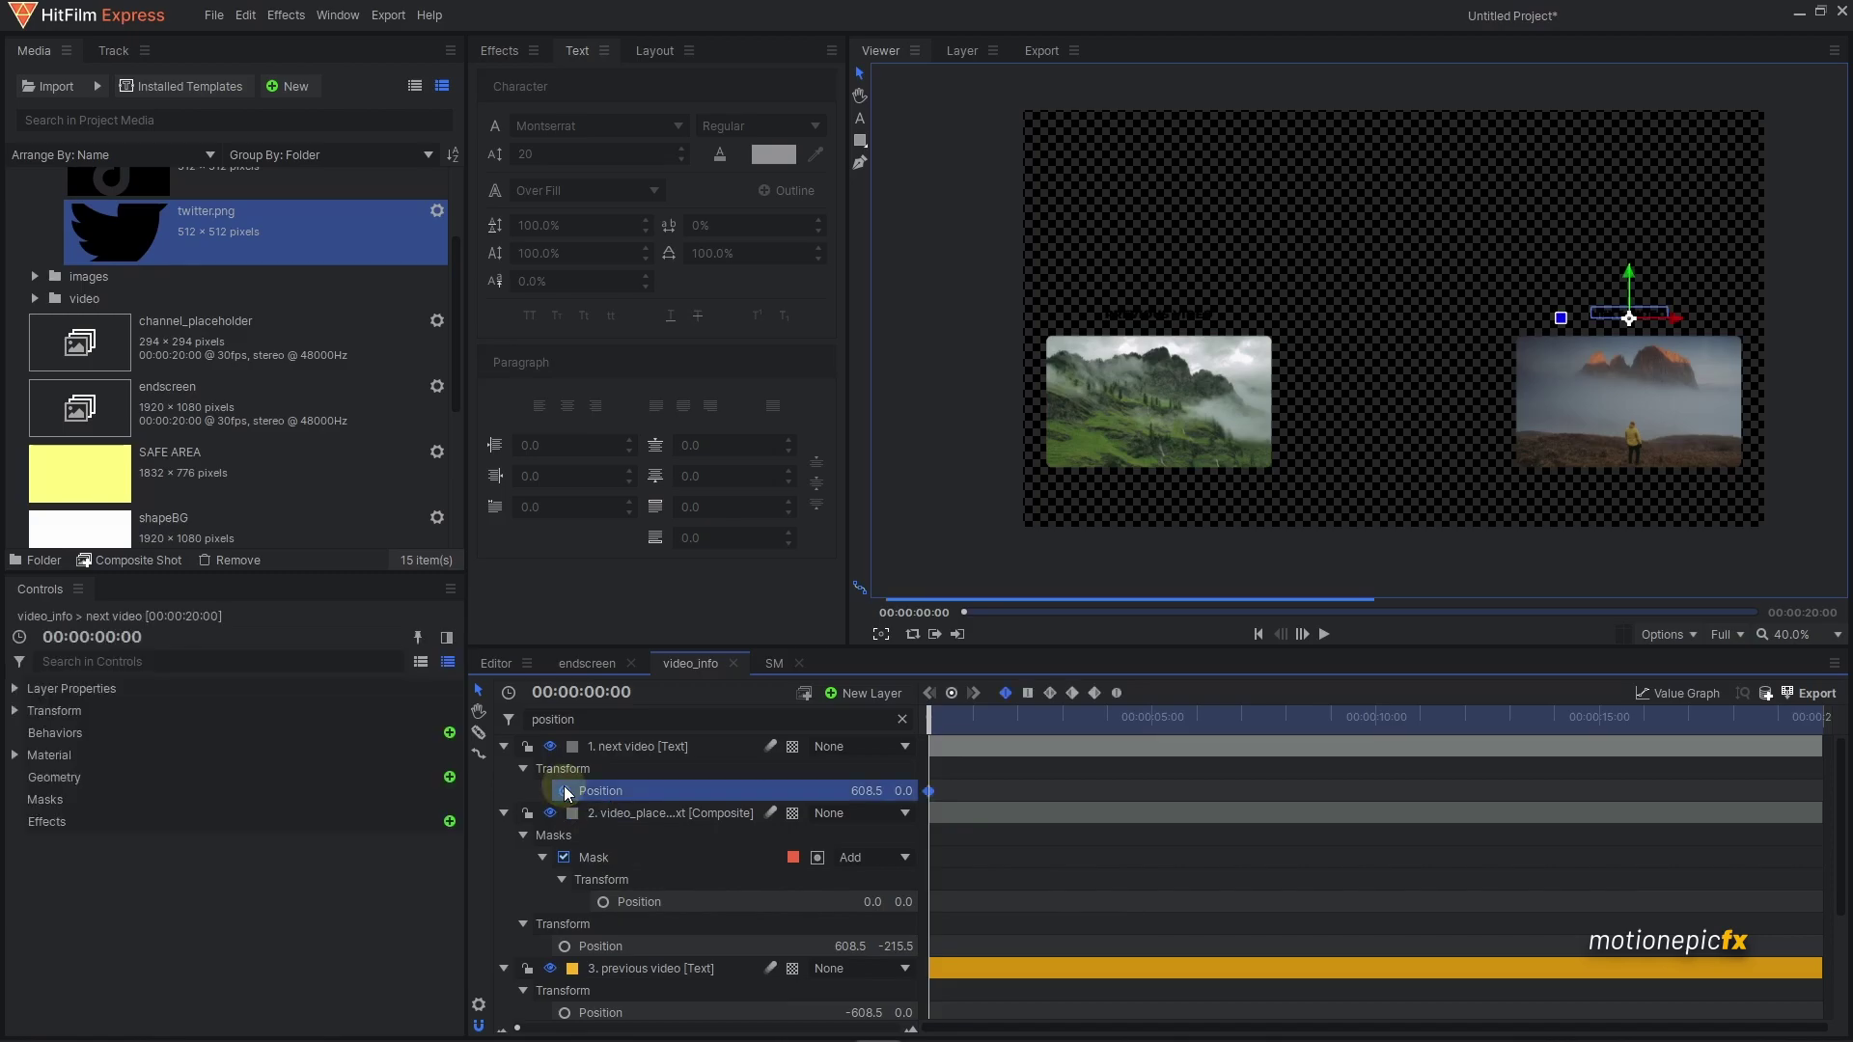
{"action": "left_click", "coordinate": [973, 720]}
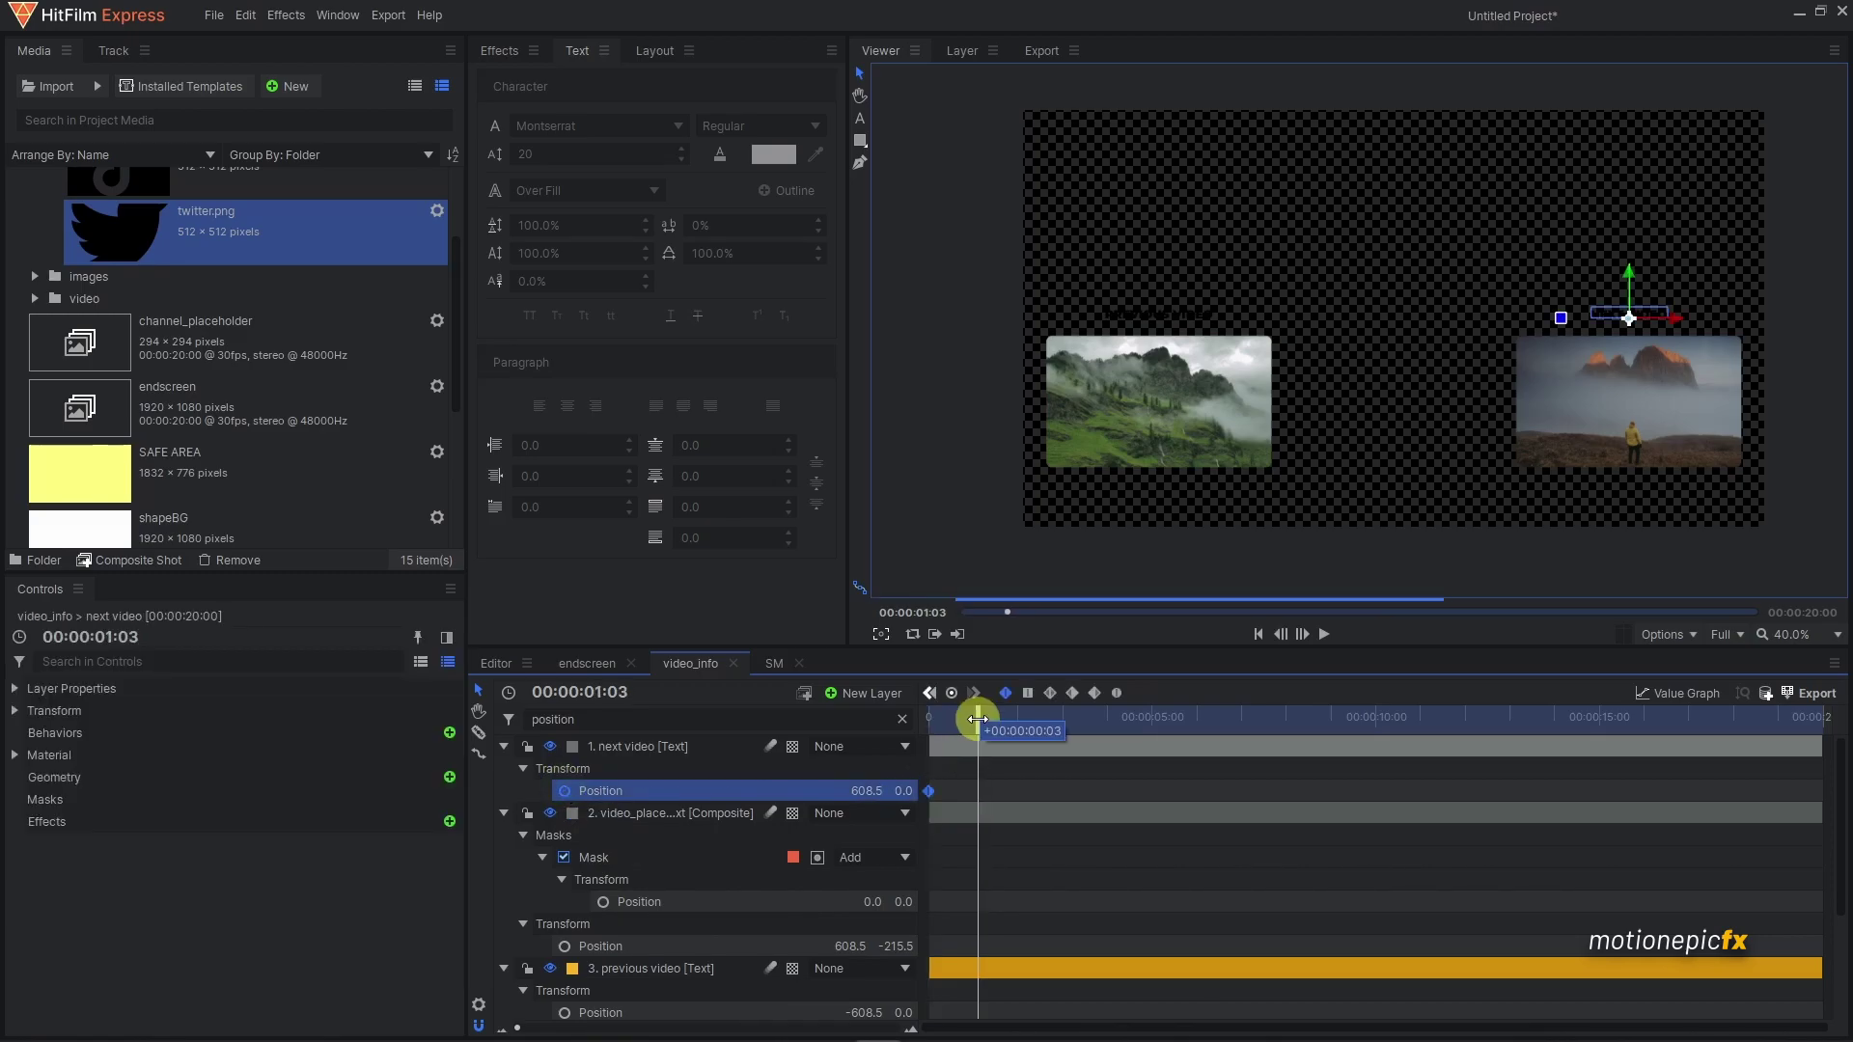
{"action": "left_click_drag", "start_coordinate": [928, 791], "coordinate": [973, 802]}
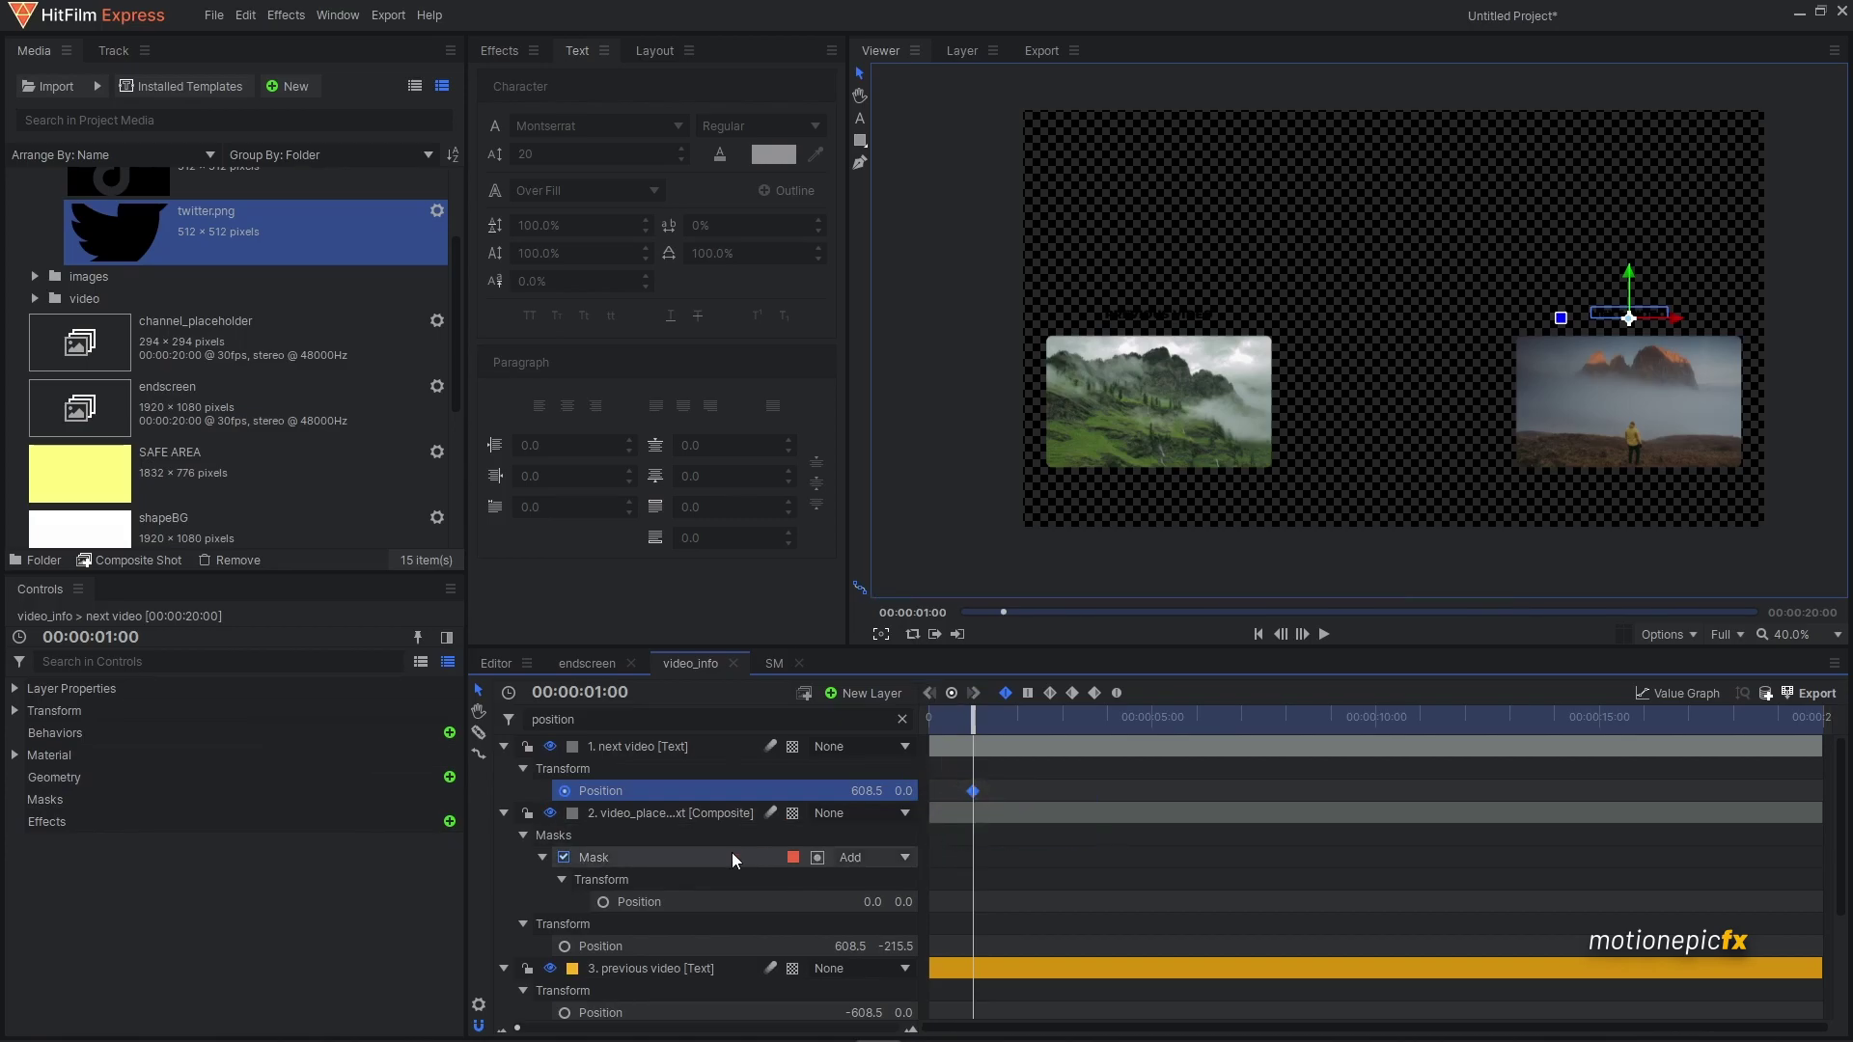
{"action": "left_click", "coordinate": [523, 835]}
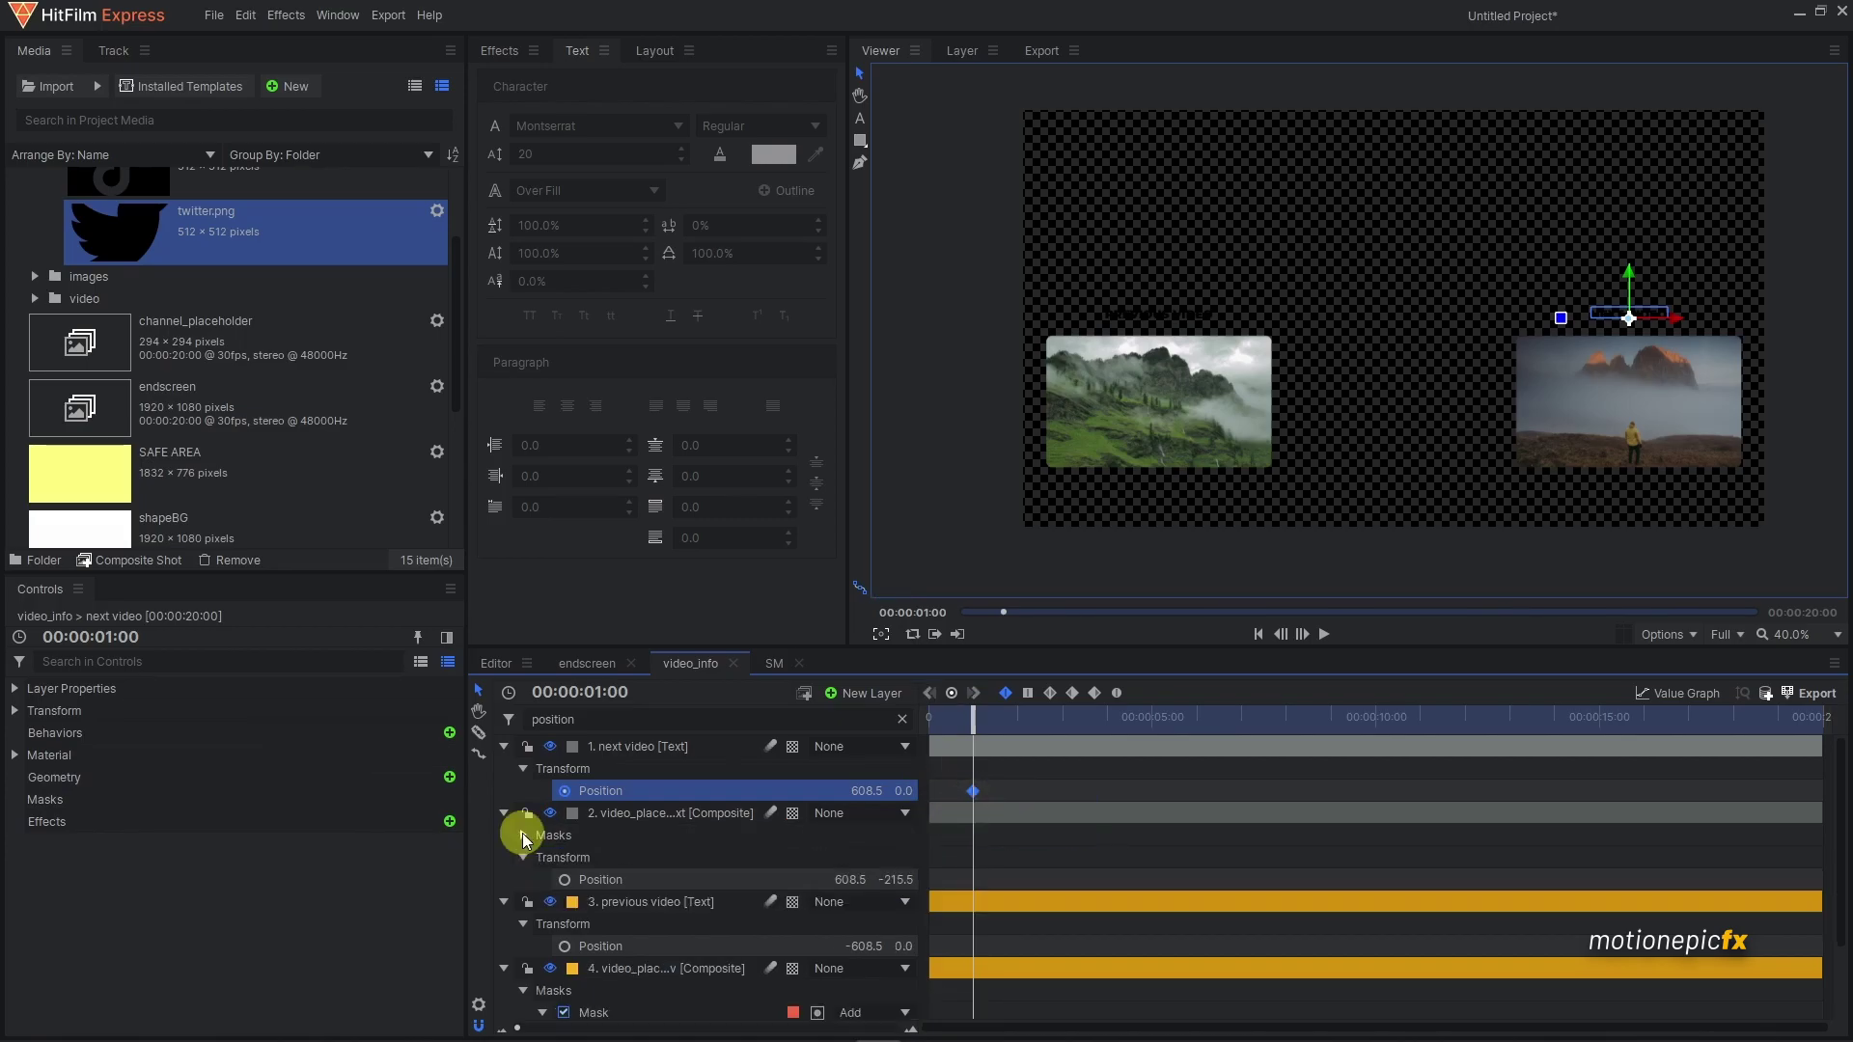
{"action": "left_click", "coordinate": [567, 880]}
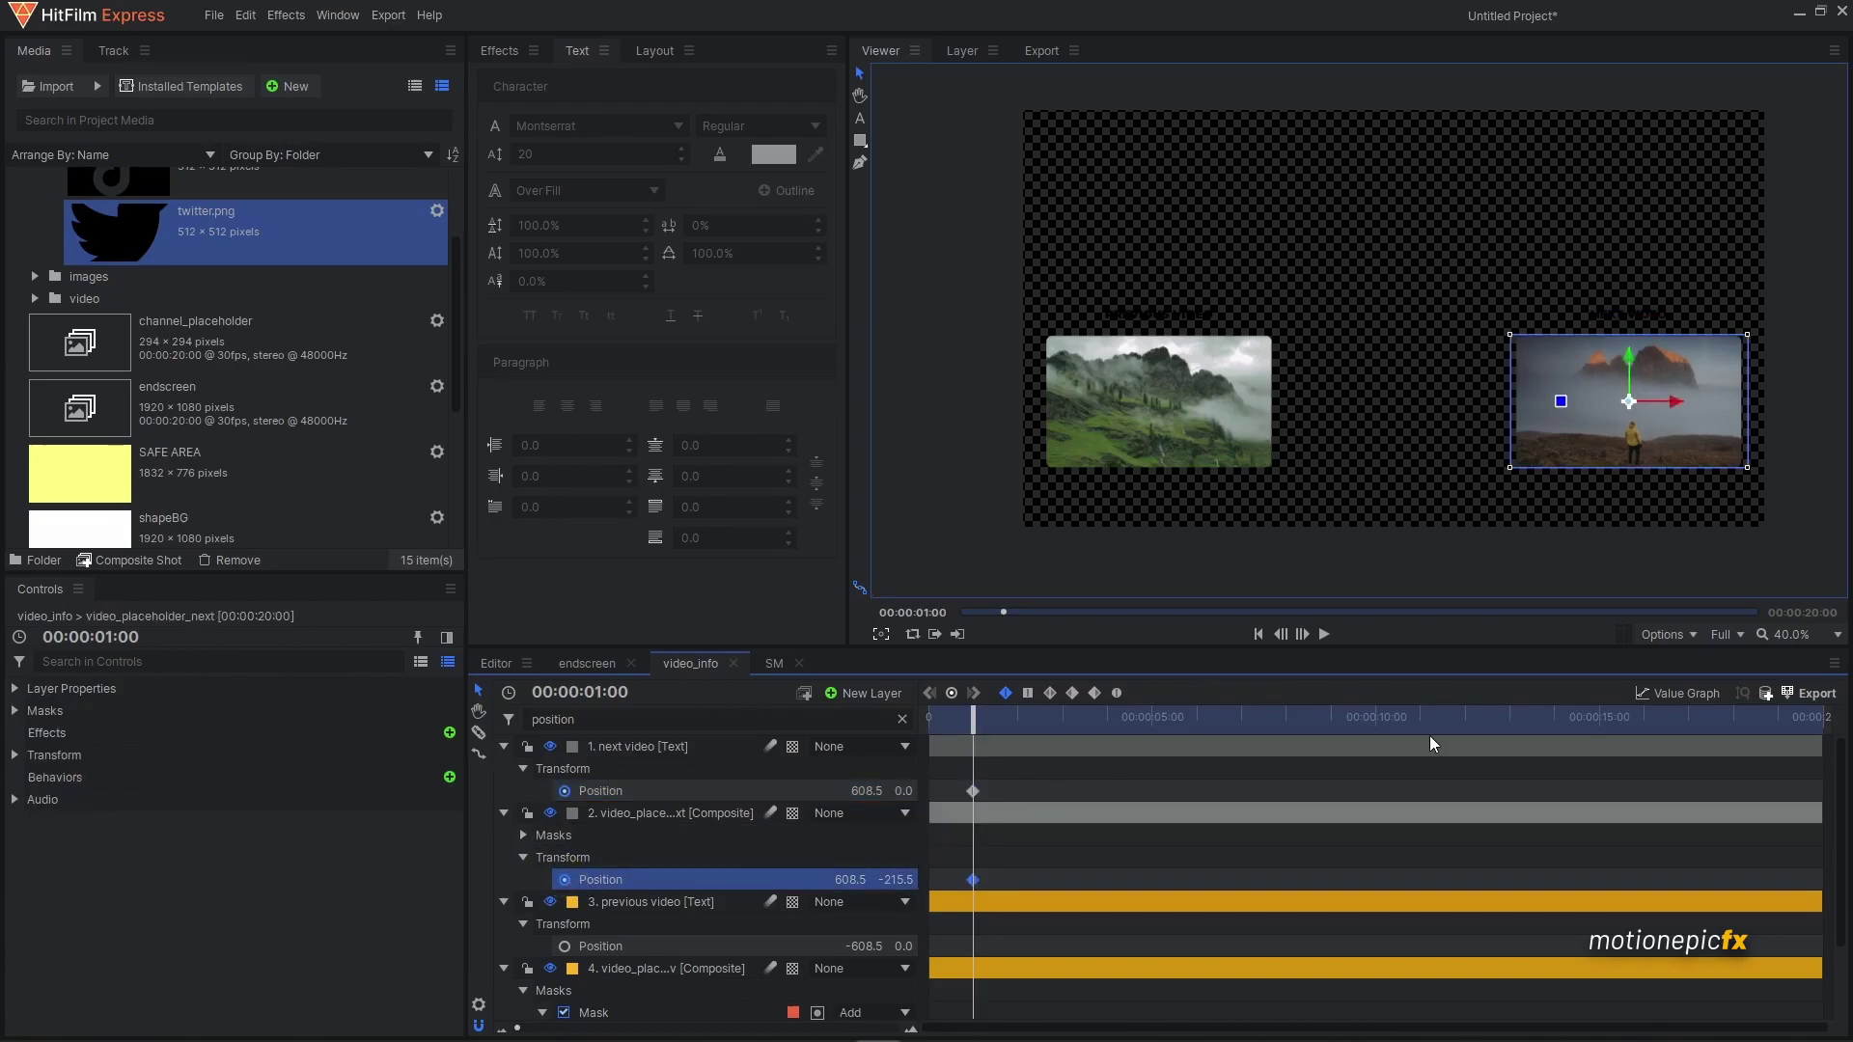
- Move the next video text beyond the canvas's right edge at 00:00:00:00, to an X position of about 1068.5
{"action": "left_click", "coordinate": [623, 744]}
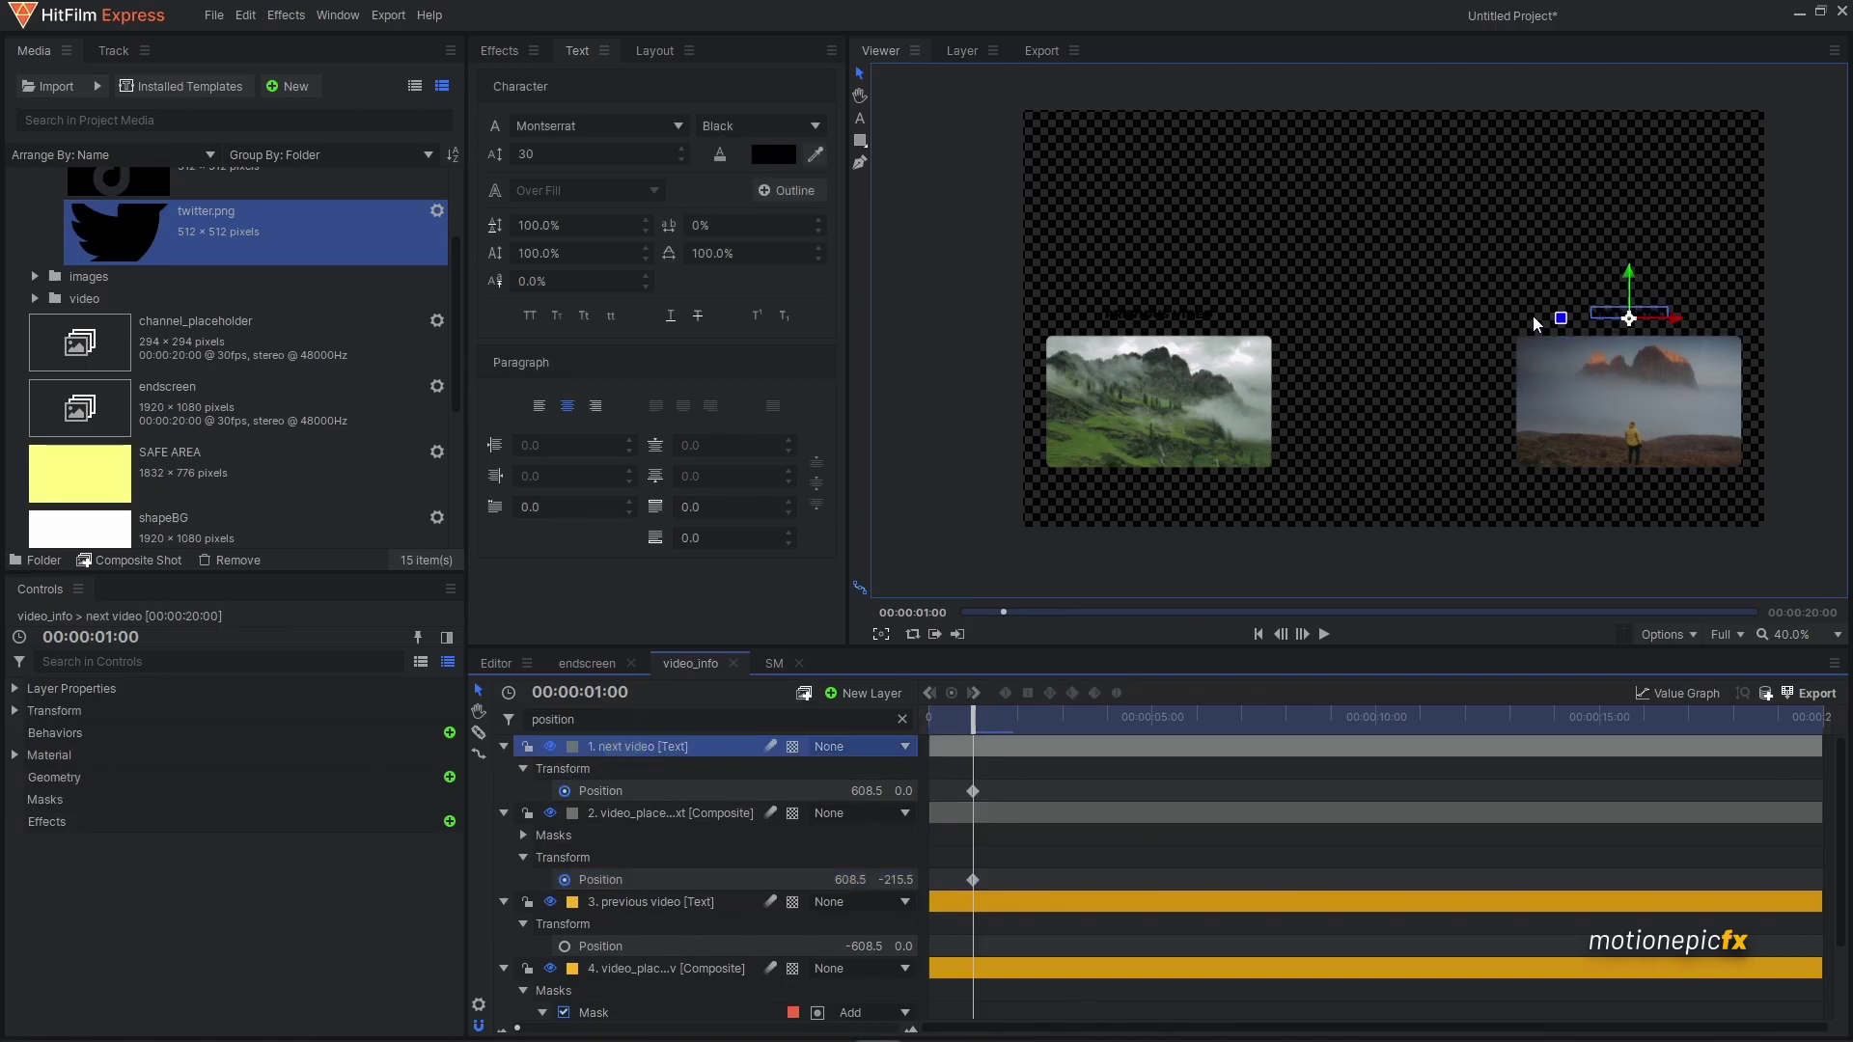
{"action": "left_click_drag", "start_coordinate": [981, 722], "coordinate": [922, 723]}
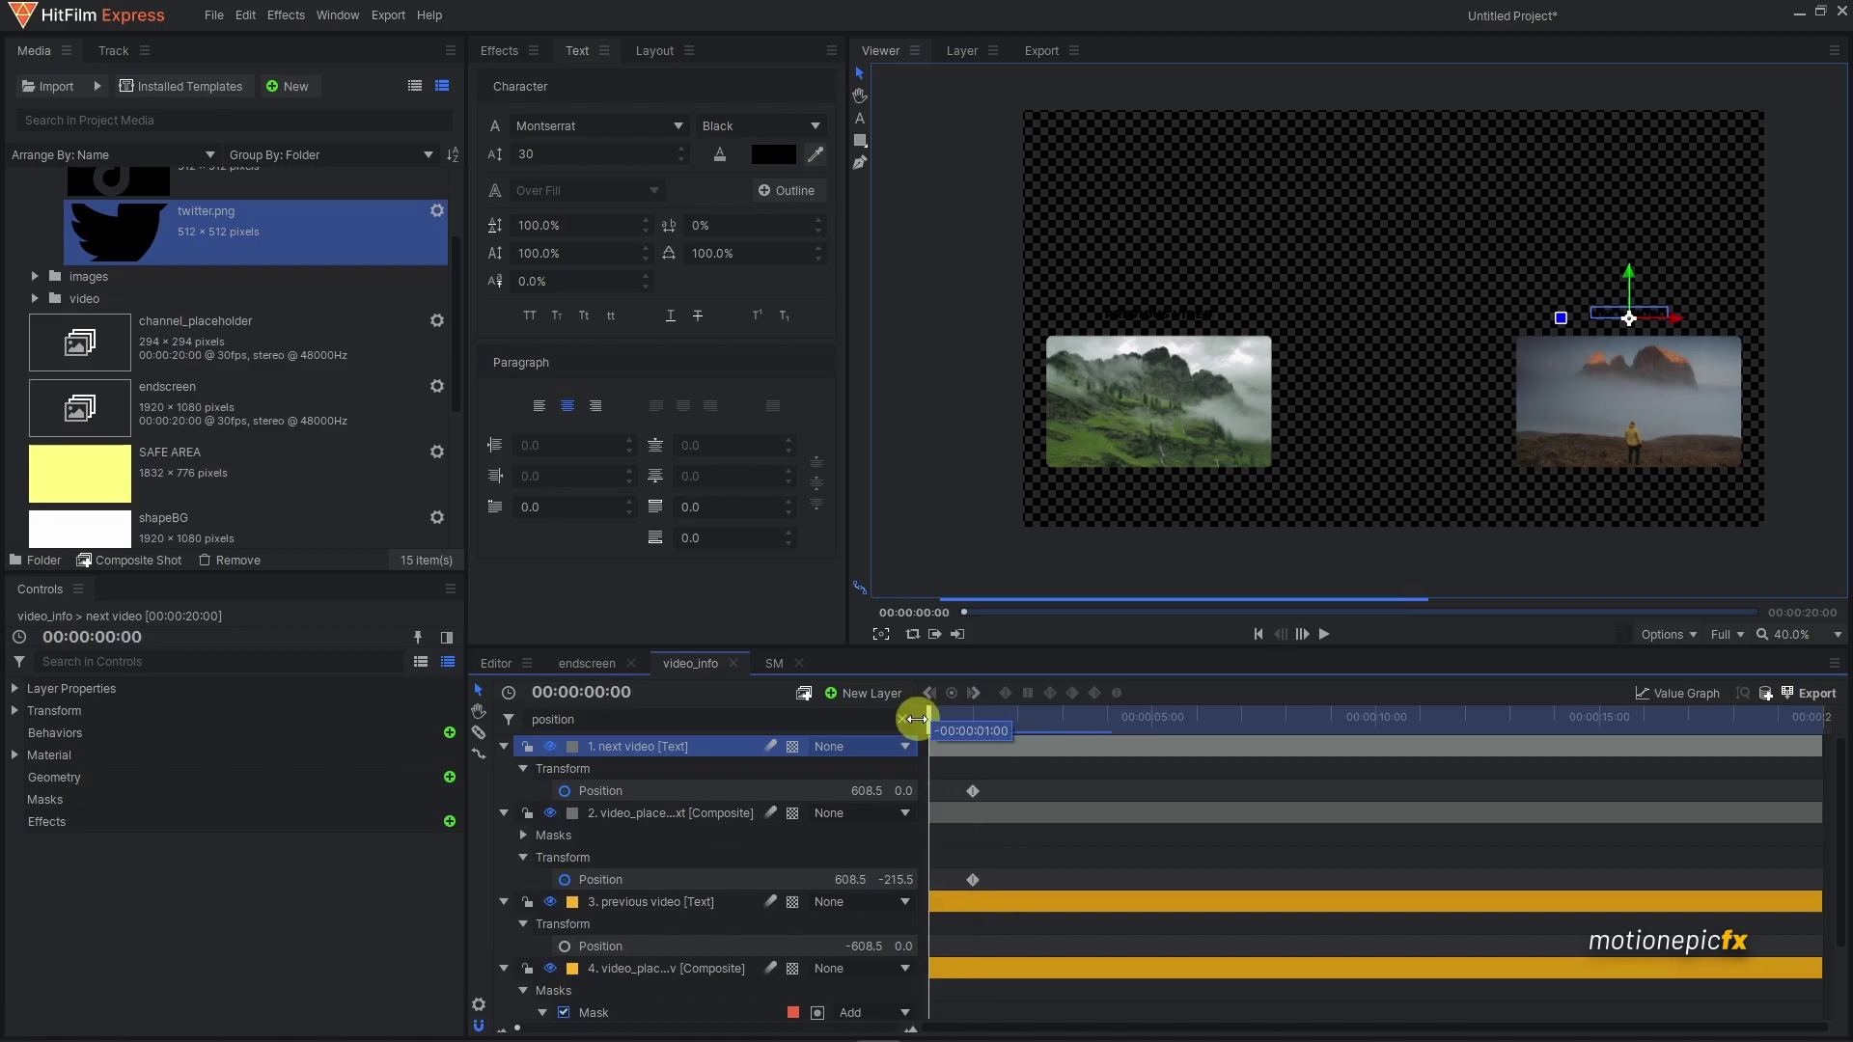
{"action": "left_click_drag", "start_coordinate": [1668, 319], "coordinate": [1845, 321]}
{"action": "left_click_drag", "start_coordinate": [1786, 392], "coordinate": [1643, 358]}
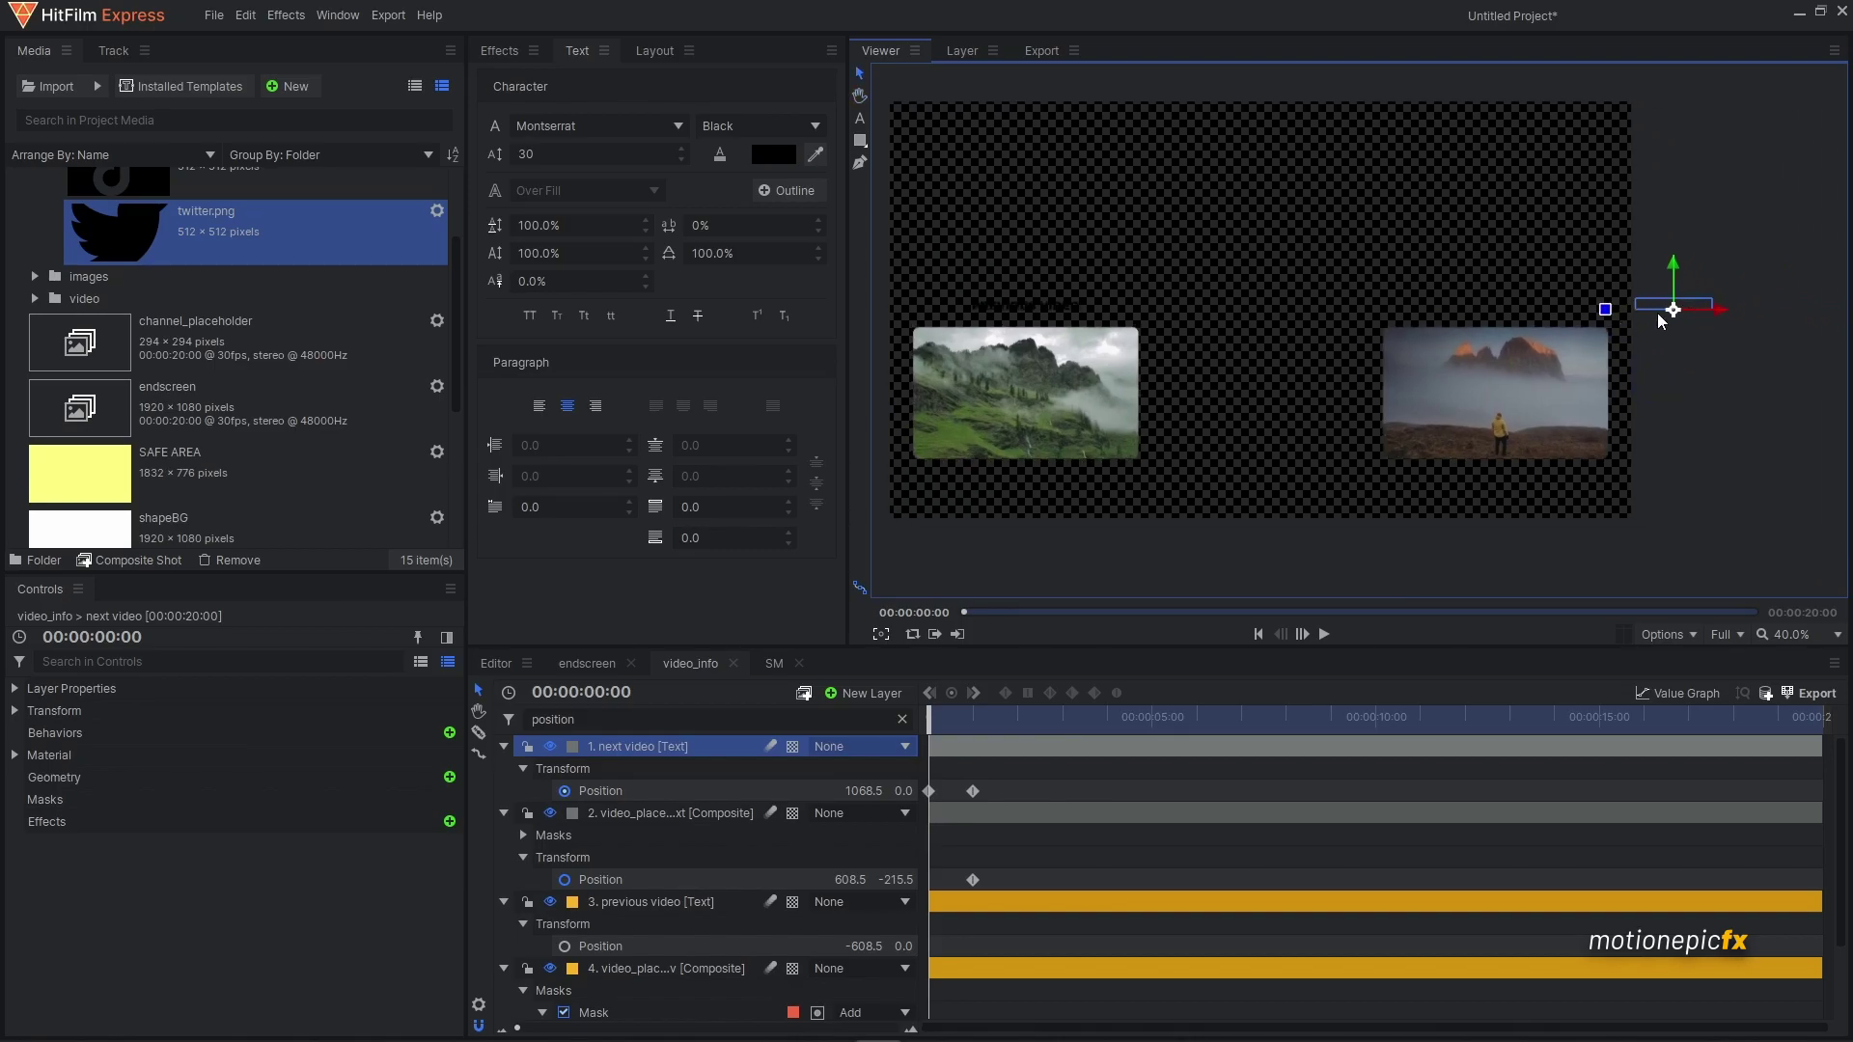
- Change the viewer's background from the checkerboard to a custom magenta color
{"action": "left_click", "coordinate": [1662, 636]}
{"action": "left_click", "coordinate": [1639, 711]}
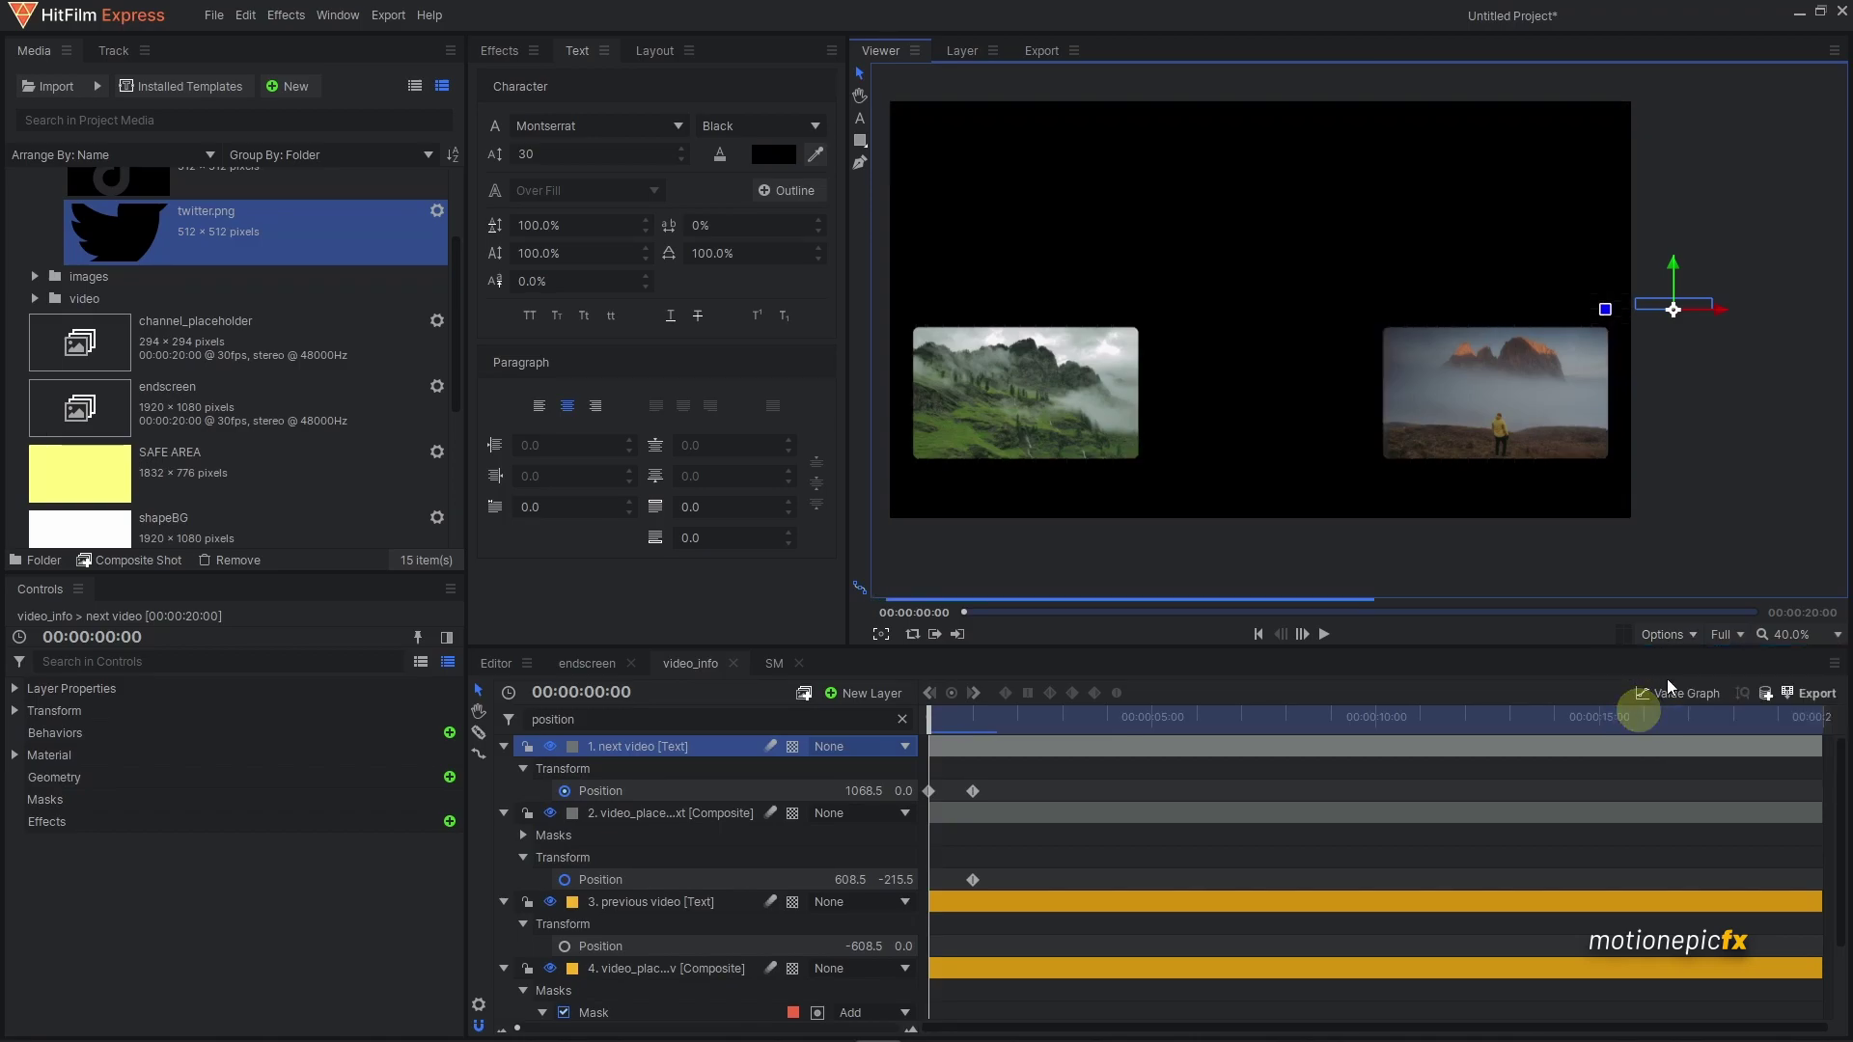
{"action": "left_click", "coordinate": [1662, 635]}
{"action": "left_click", "coordinate": [1641, 695]}
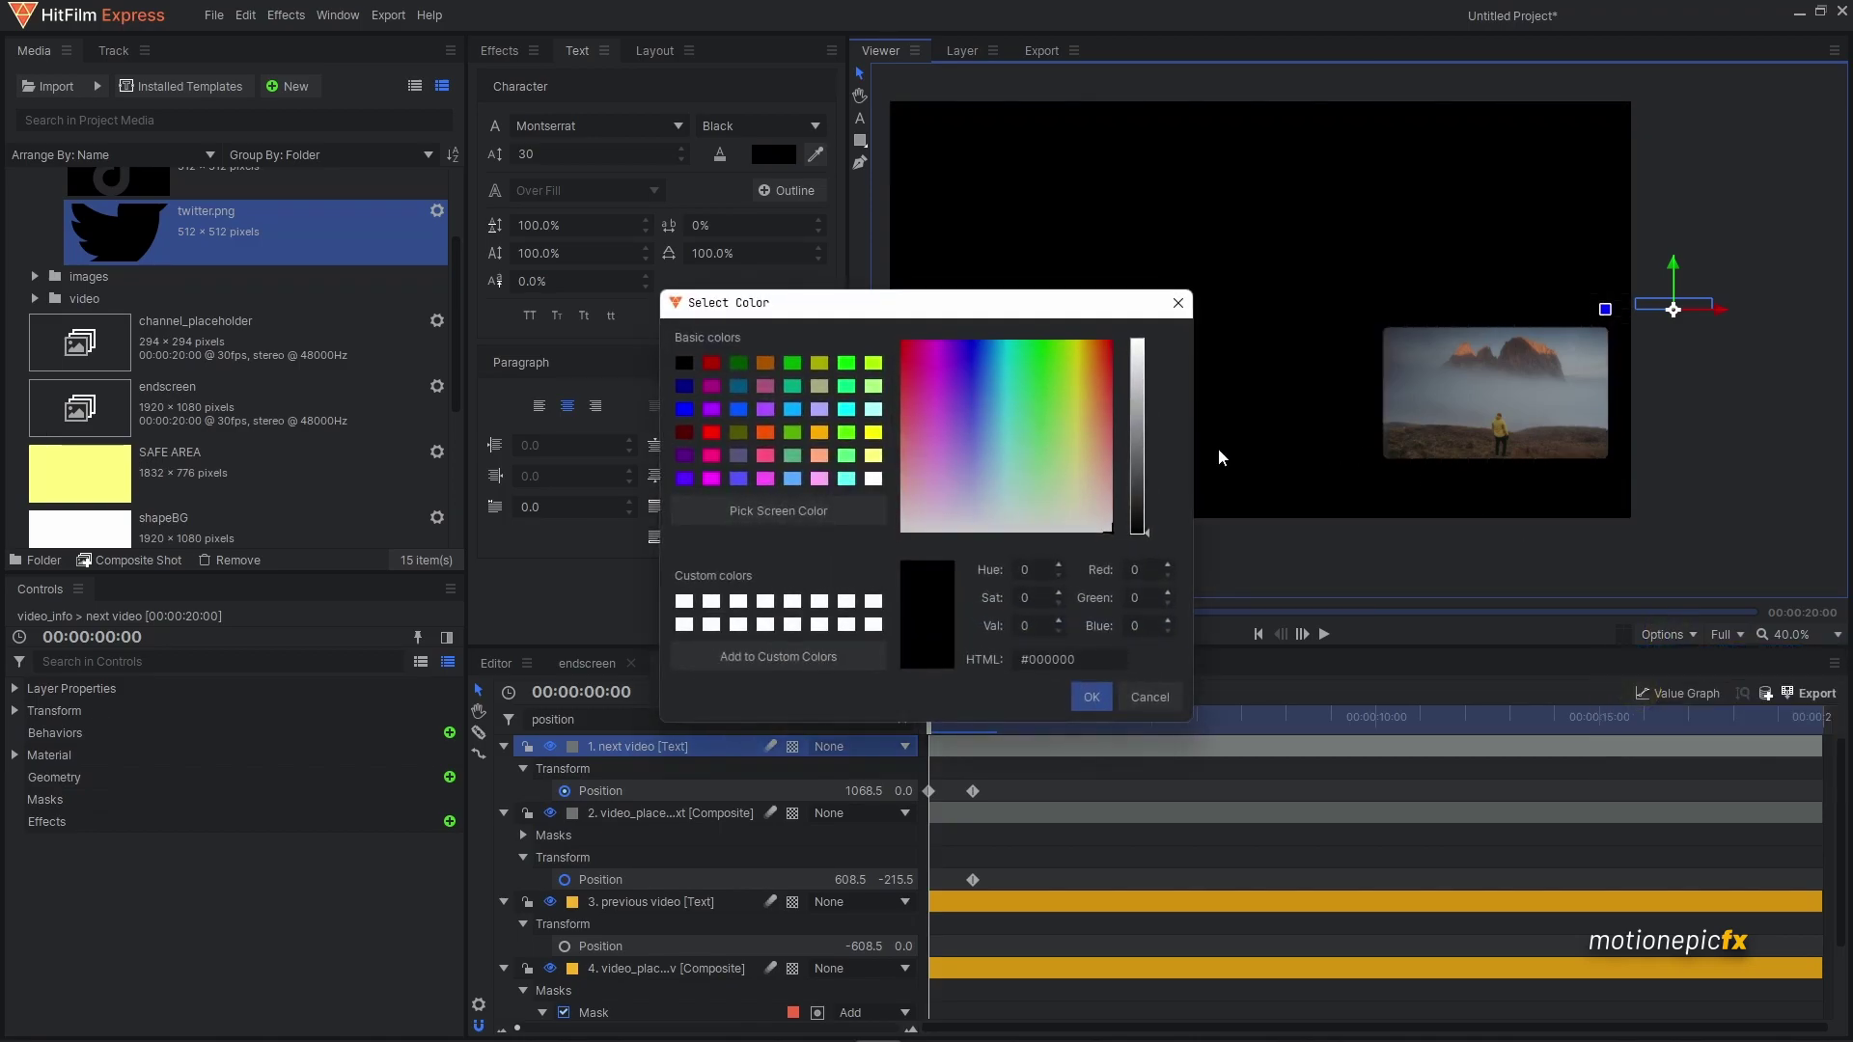
{"action": "left_click_drag", "start_coordinate": [1137, 457], "coordinate": [1146, 397]}
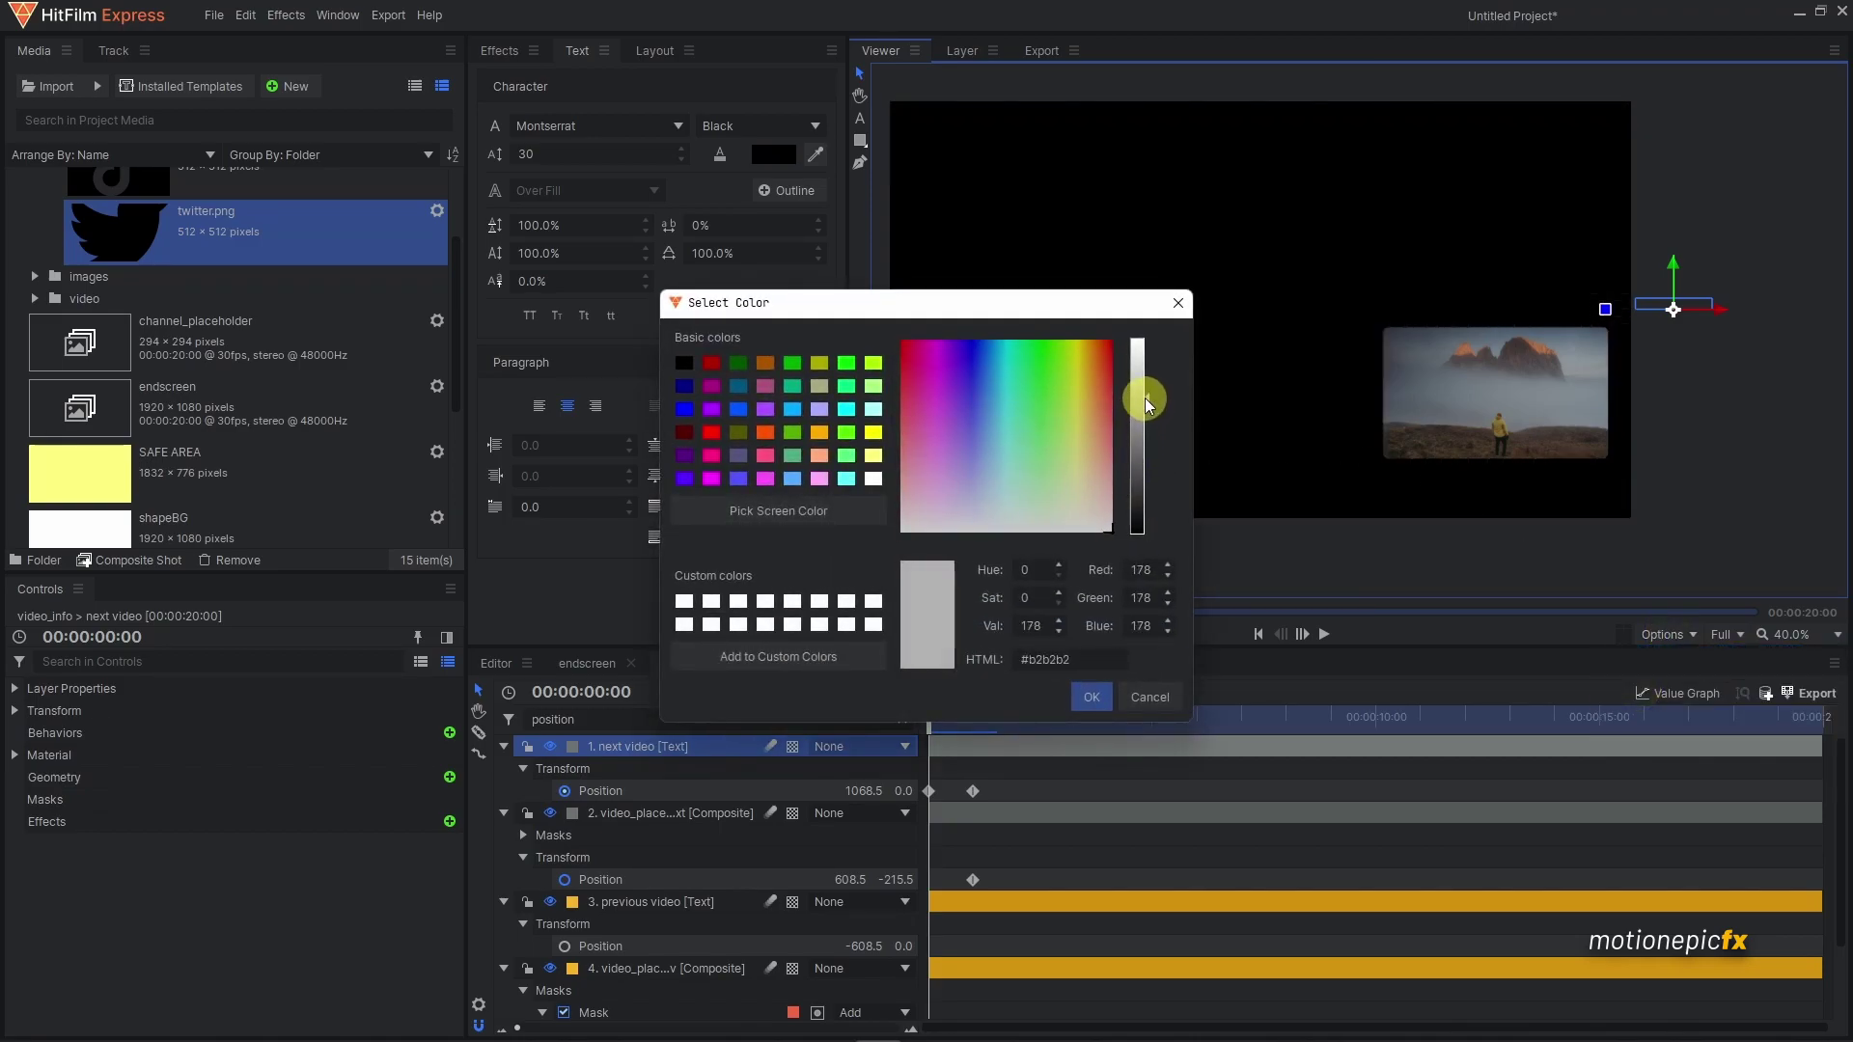
{"action": "left_click", "coordinate": [924, 410]}
{"action": "left_click", "coordinate": [1091, 693]}
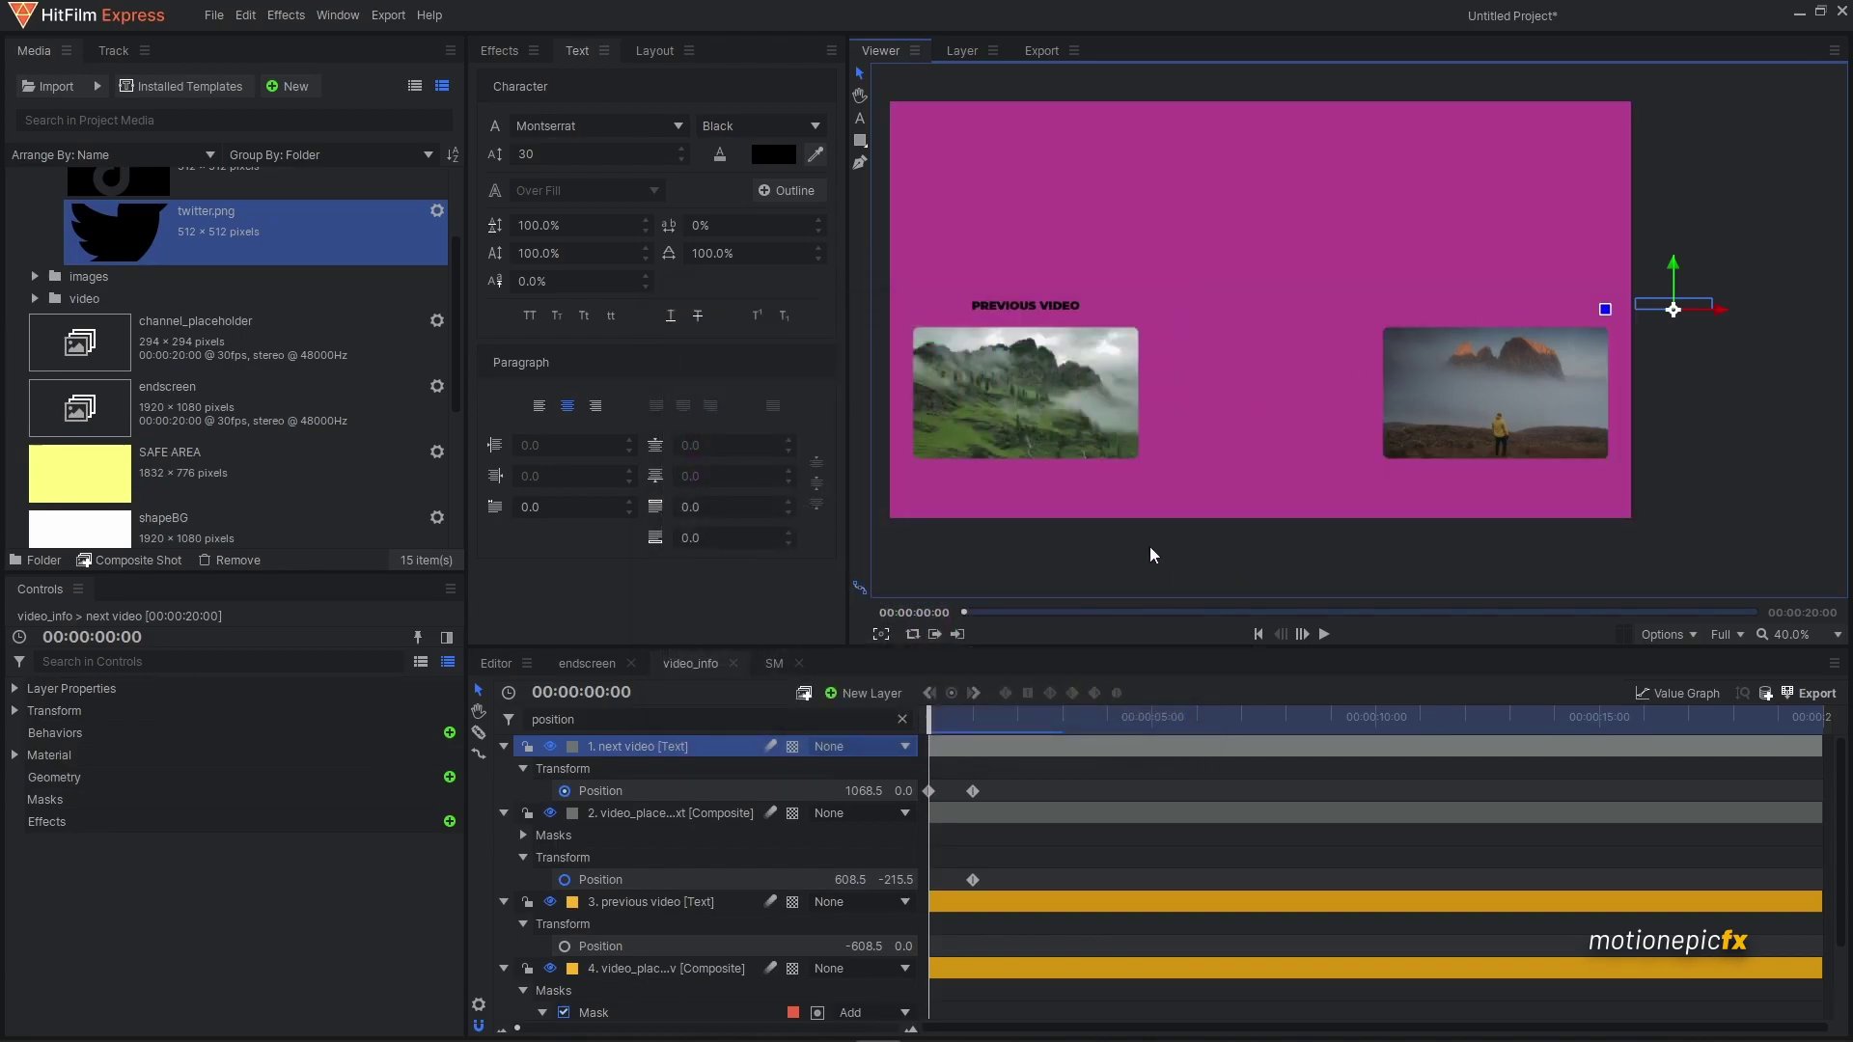
- Set video_placeholder_next's X position to 1282.5 at 00:00:00:00 and convert the next video text's position keyframes to Manual Bezier
{"action": "mouse_move", "coordinate": [851, 880]}
{"action": "left_mouse_down"}
{"action": "mouse_move", "coordinate": [926, 879]}
{"action": "mouse_move", "coordinate": [837, 879]}
{"action": "left_mouse_up"}
{"action": "left_click_drag", "start_coordinate": [994, 786], "coordinate": [924, 789]}
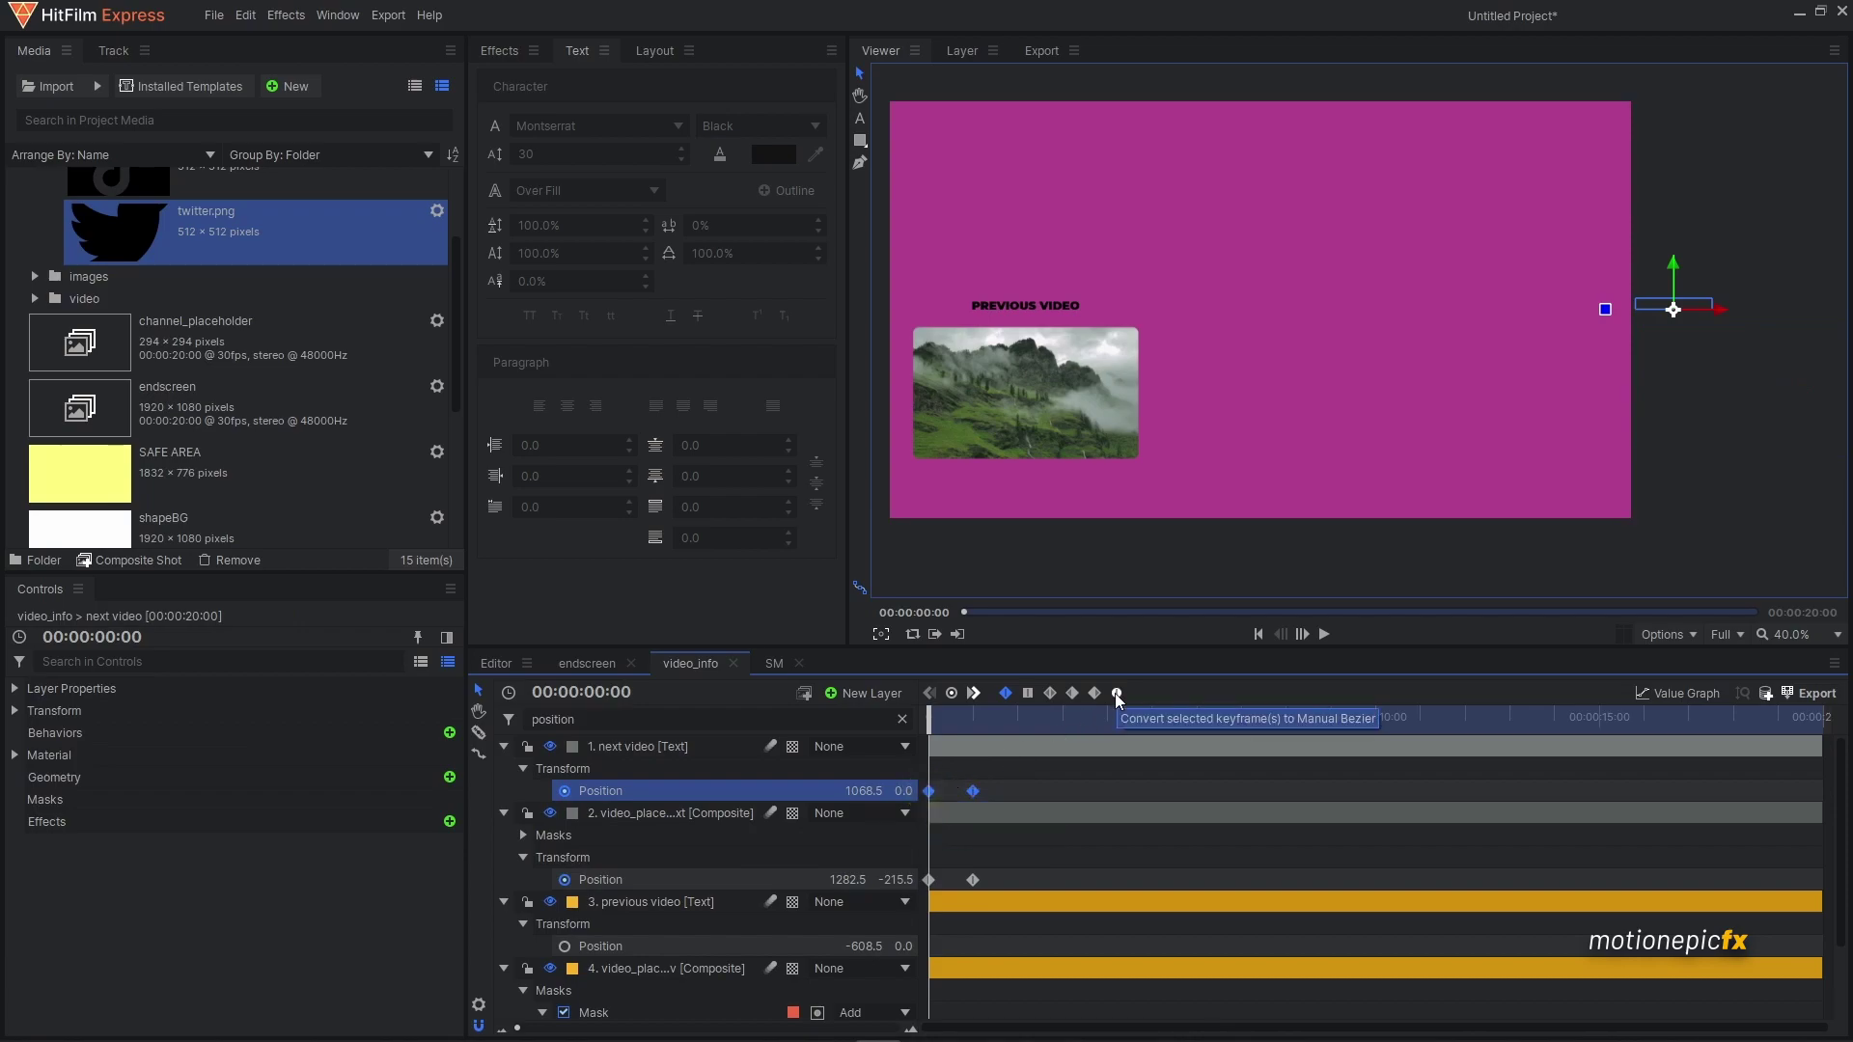
{"action": "left_click", "coordinate": [1116, 693]}
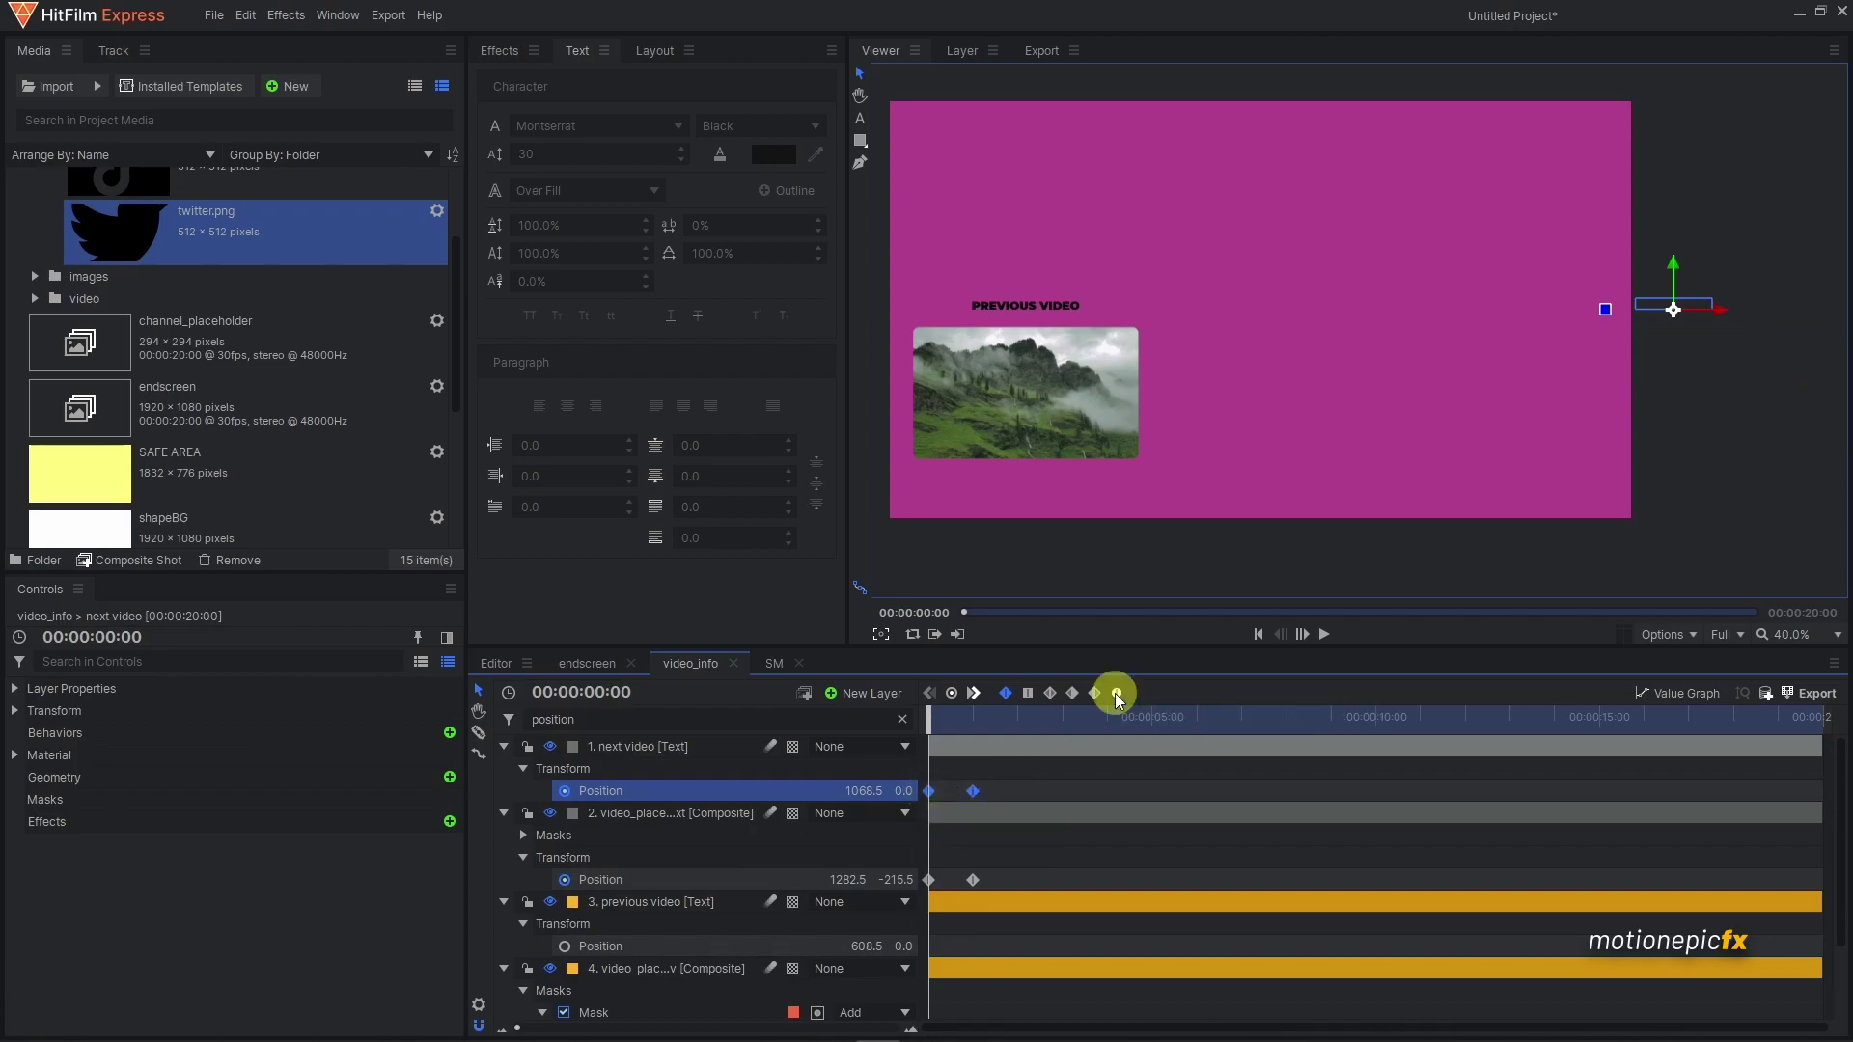
- Show the value graph of the next video text's position, enlarge the timeline scale around the first second, and preview the motion
{"action": "left_click", "coordinate": [1649, 697]}
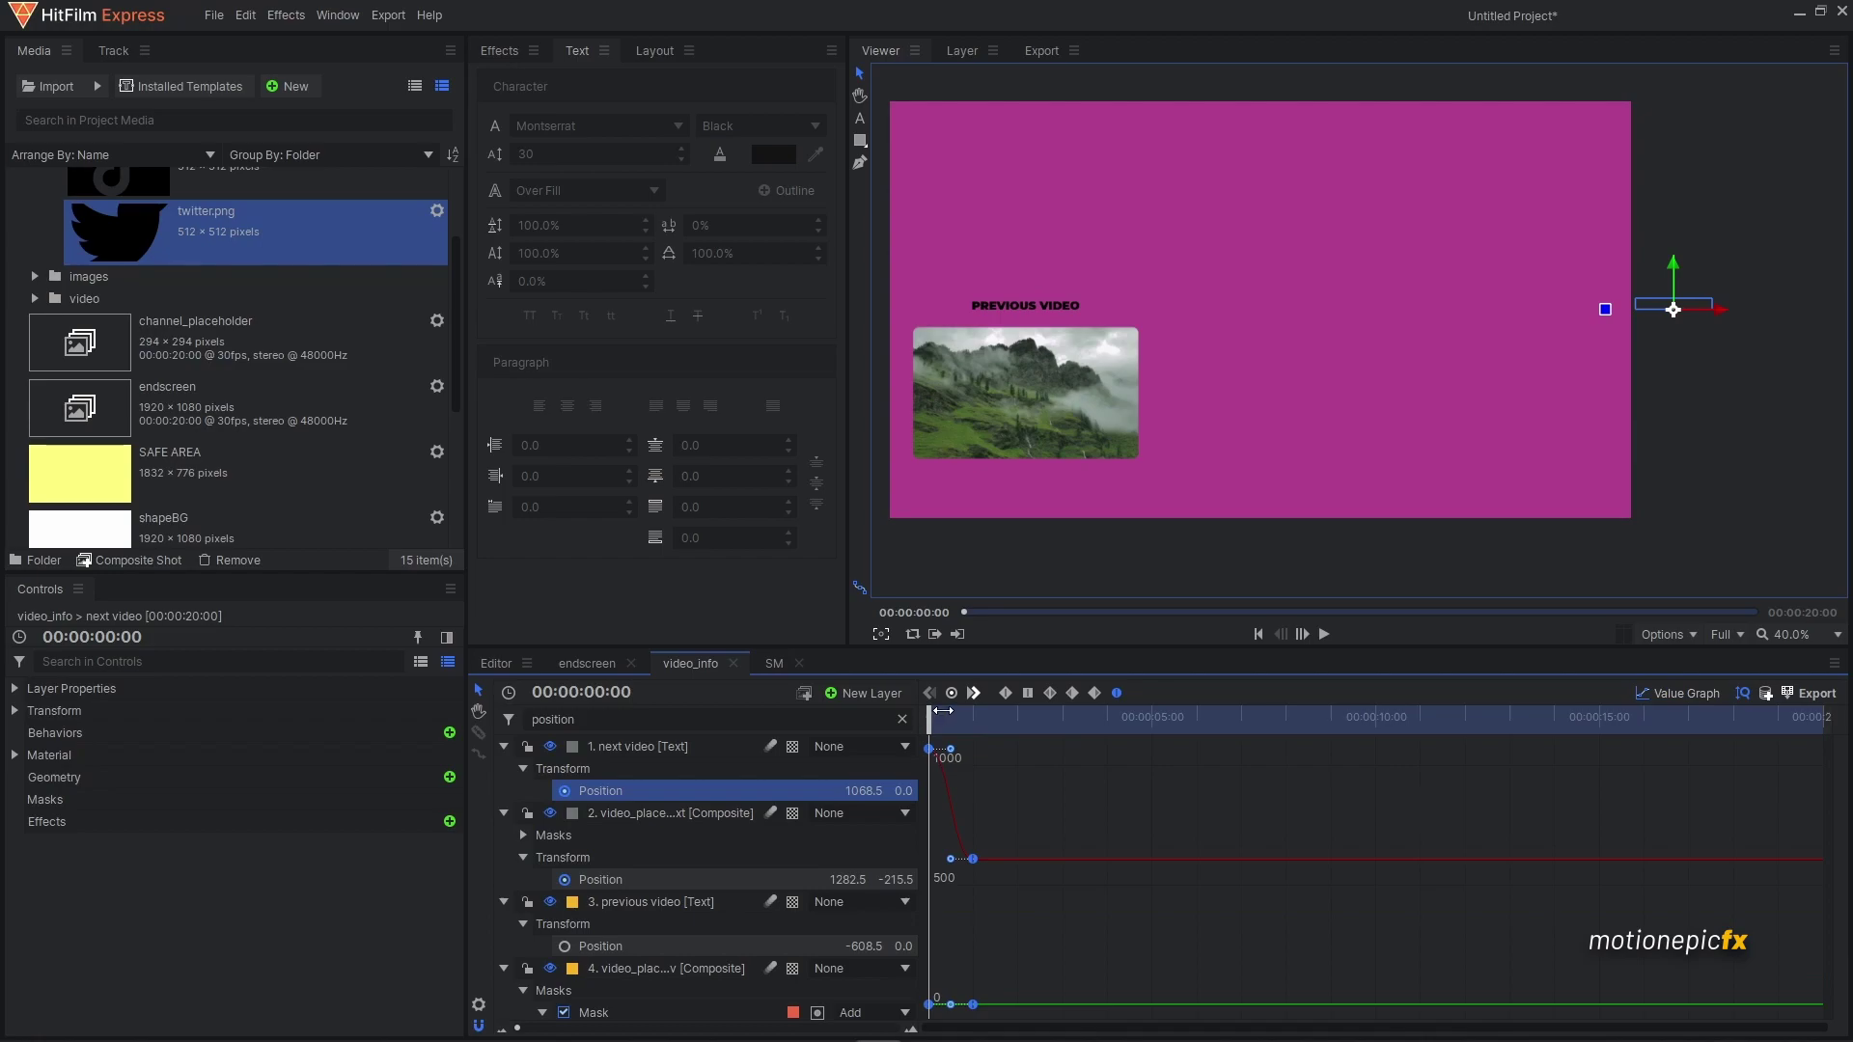
{"action": "left_click_drag", "start_coordinate": [518, 1029], "coordinate": [792, 1024]}
{"action": "key", "text": "space"}
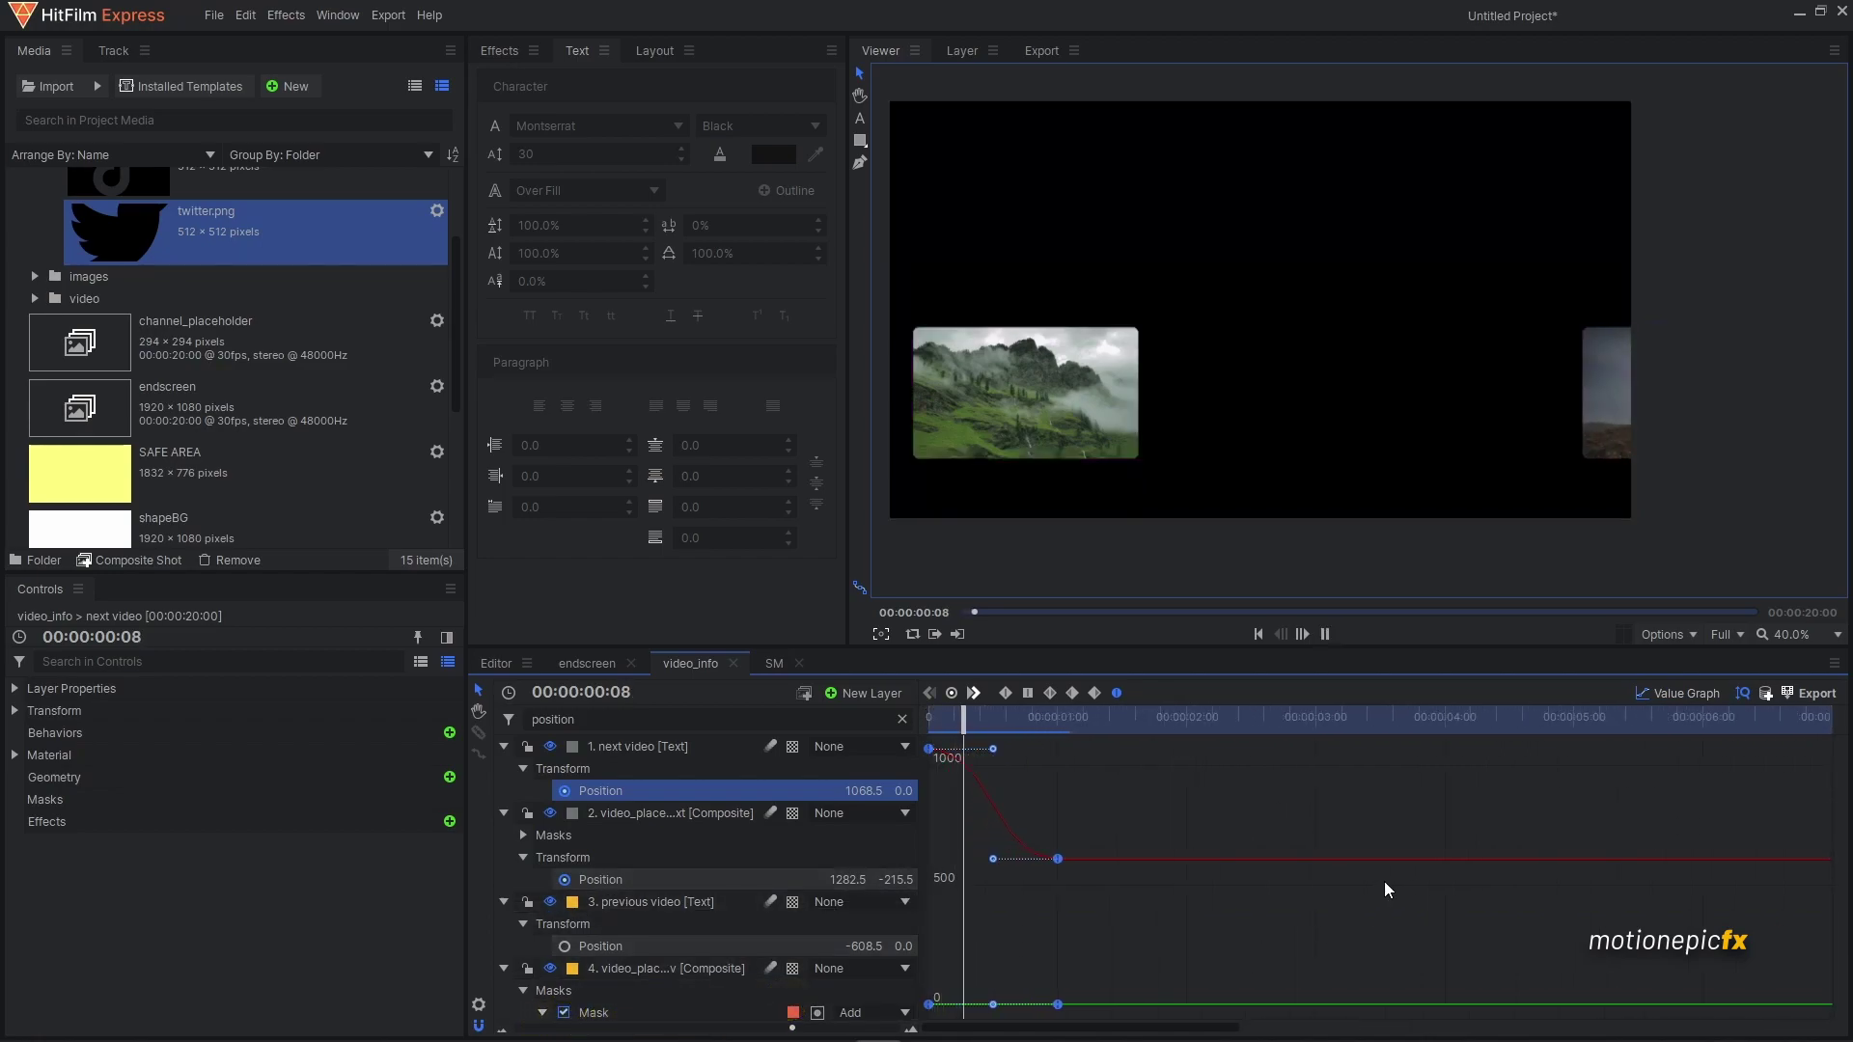
{"action": "left_click", "coordinate": [938, 719]}
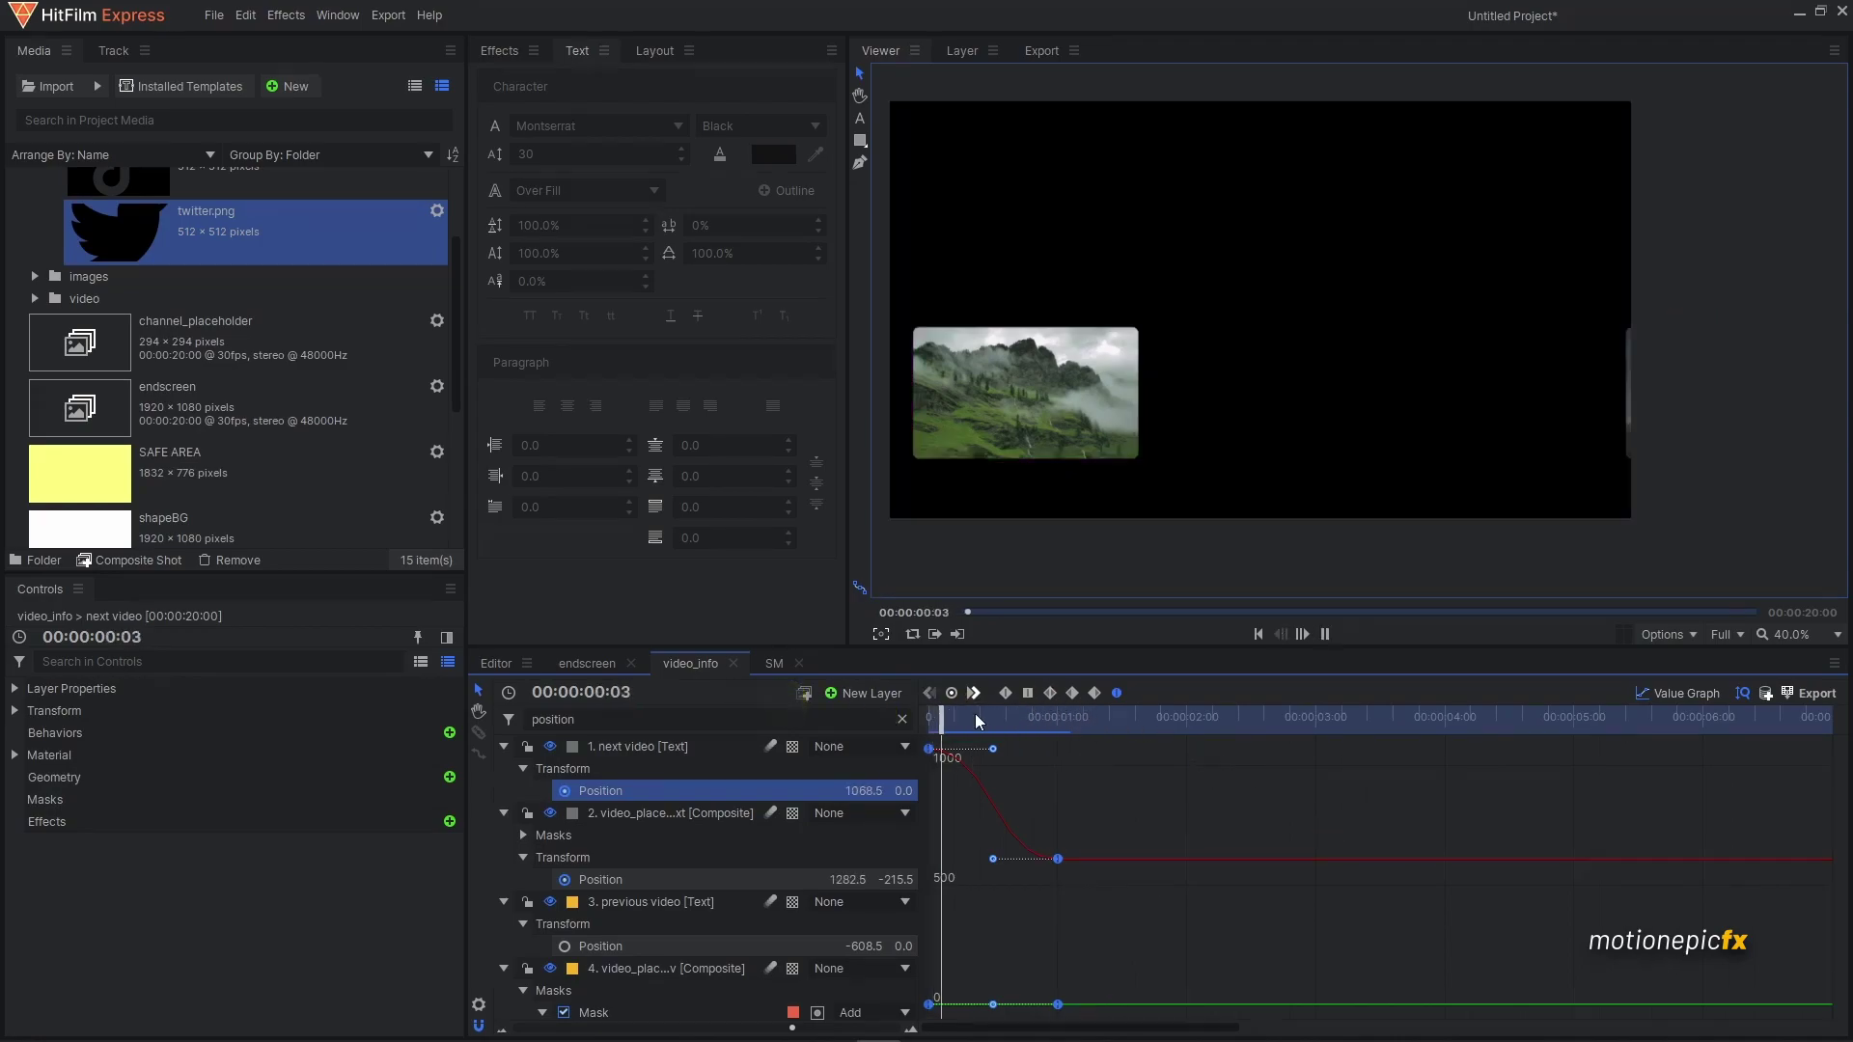
{"action": "key", "text": "space"}
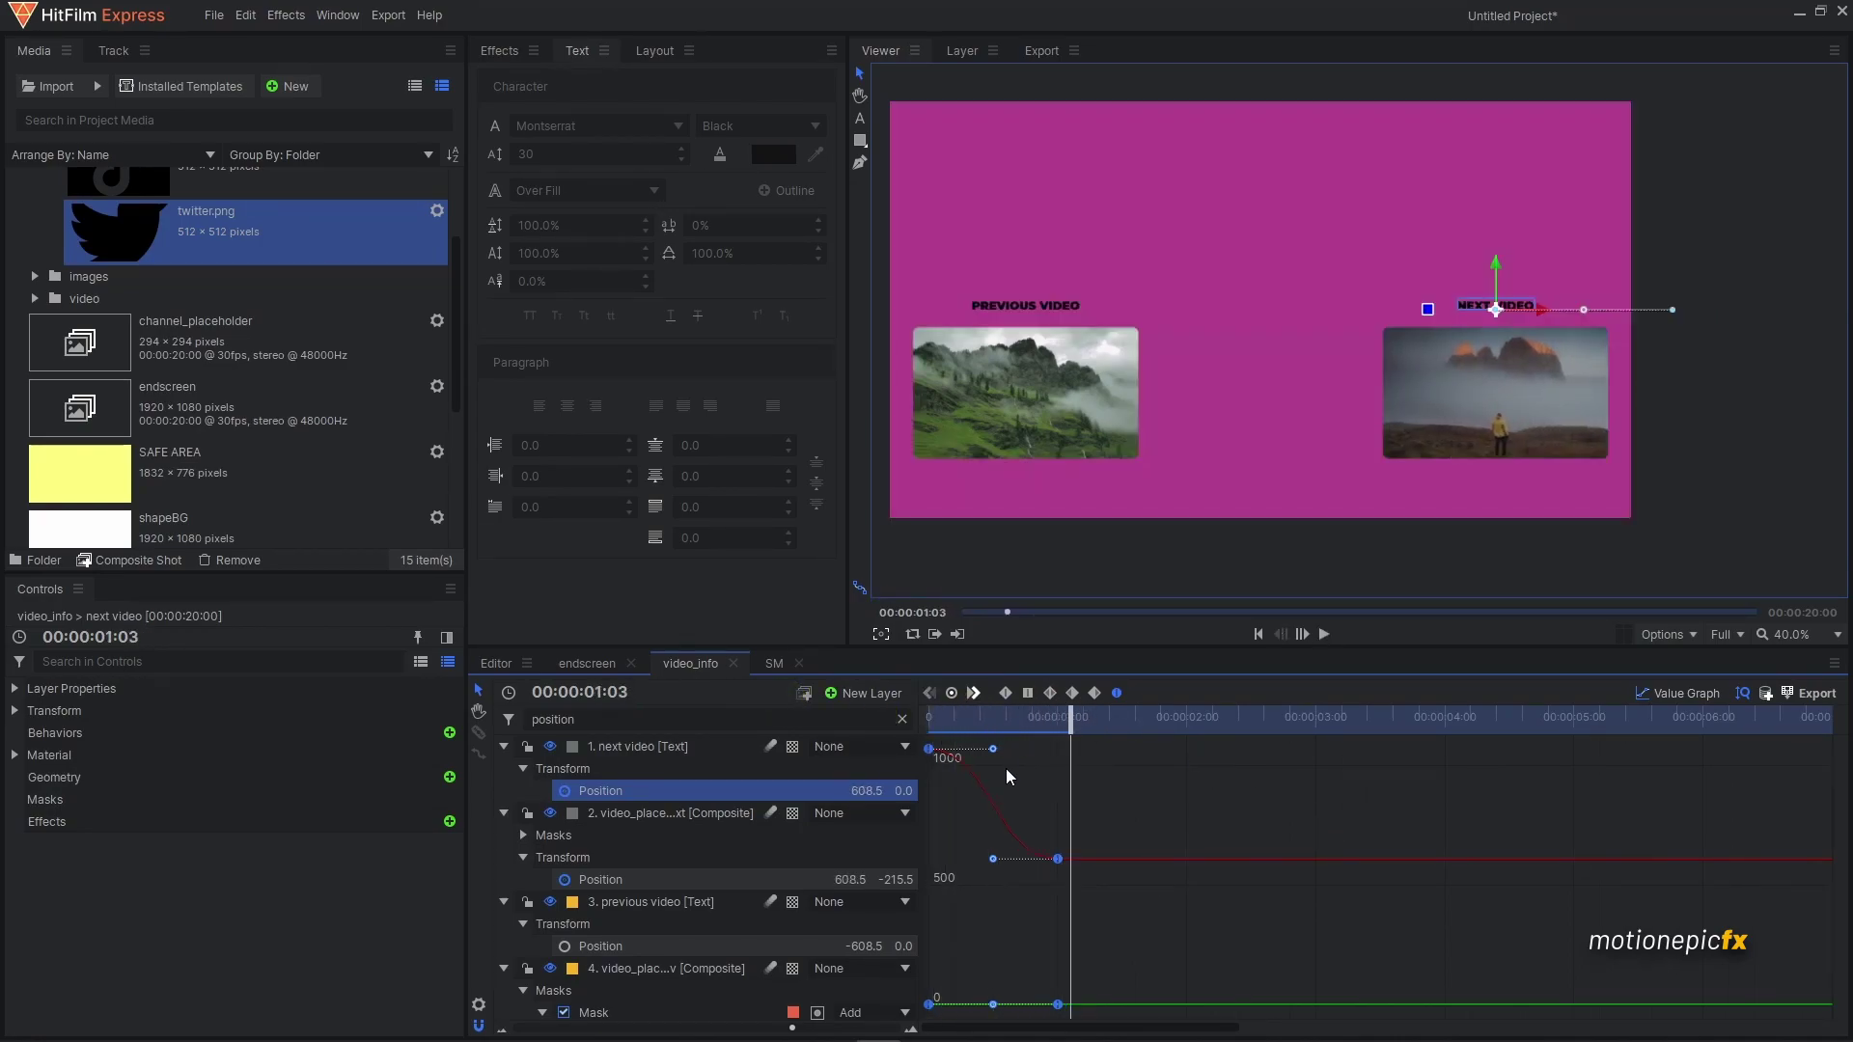
- Stretch both Bezier handles of the next video text's position curve across the full second and preview the easing
{"action": "left_click_drag", "start_coordinate": [995, 856], "coordinate": [792, 836]}
{"action": "left_click_drag", "start_coordinate": [990, 769], "coordinate": [1057, 770]}
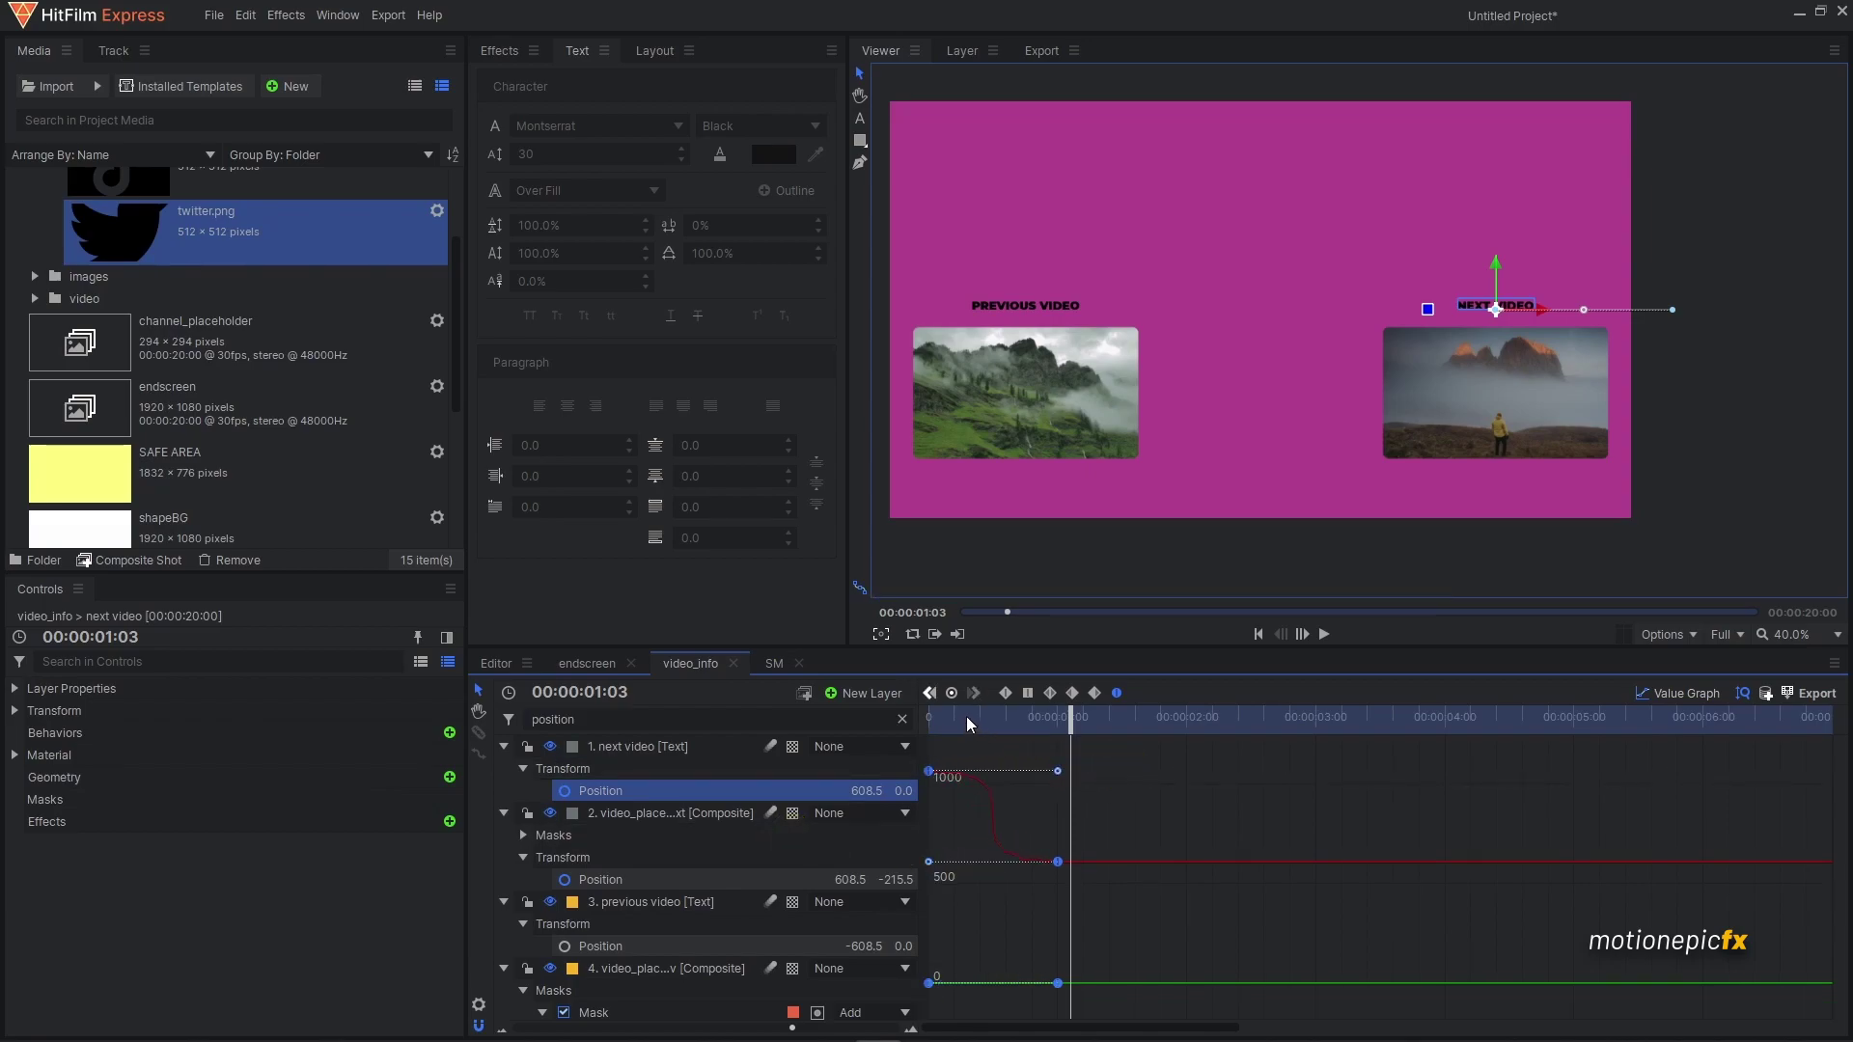
{"action": "key", "text": "space"}
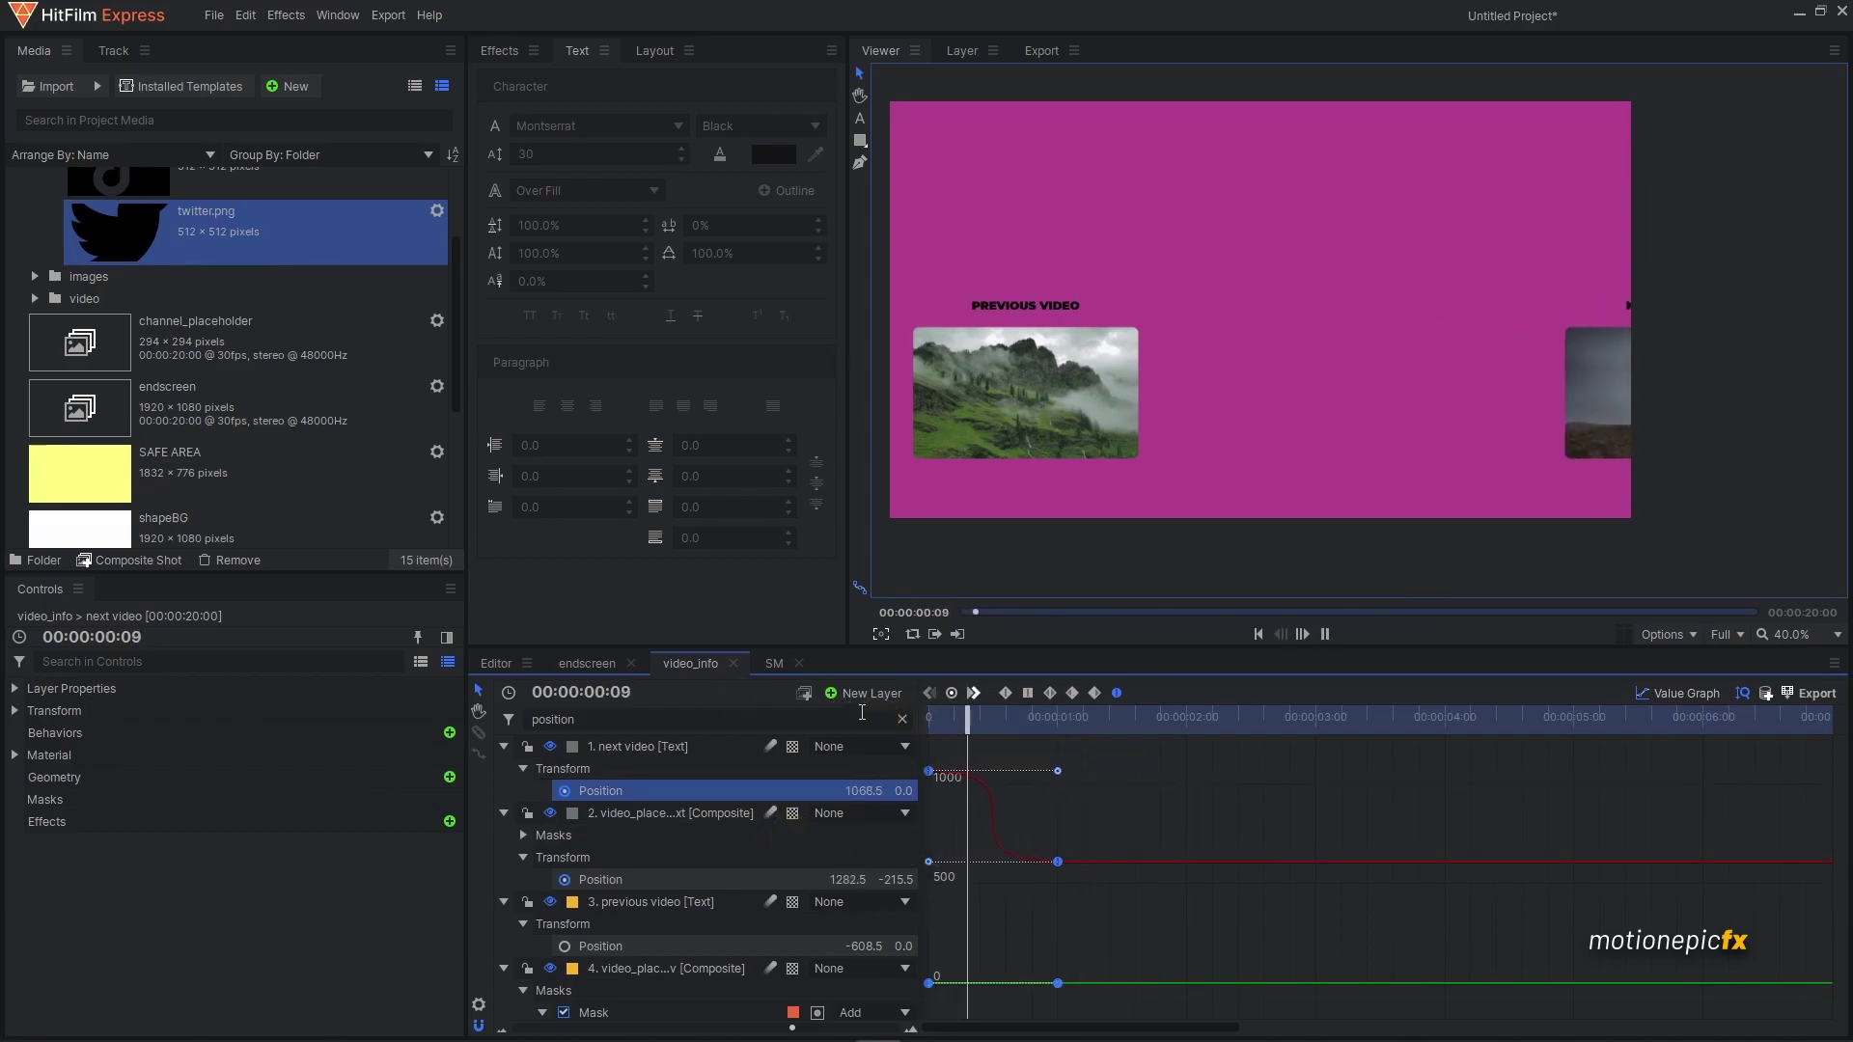
{"action": "key", "text": "space"}
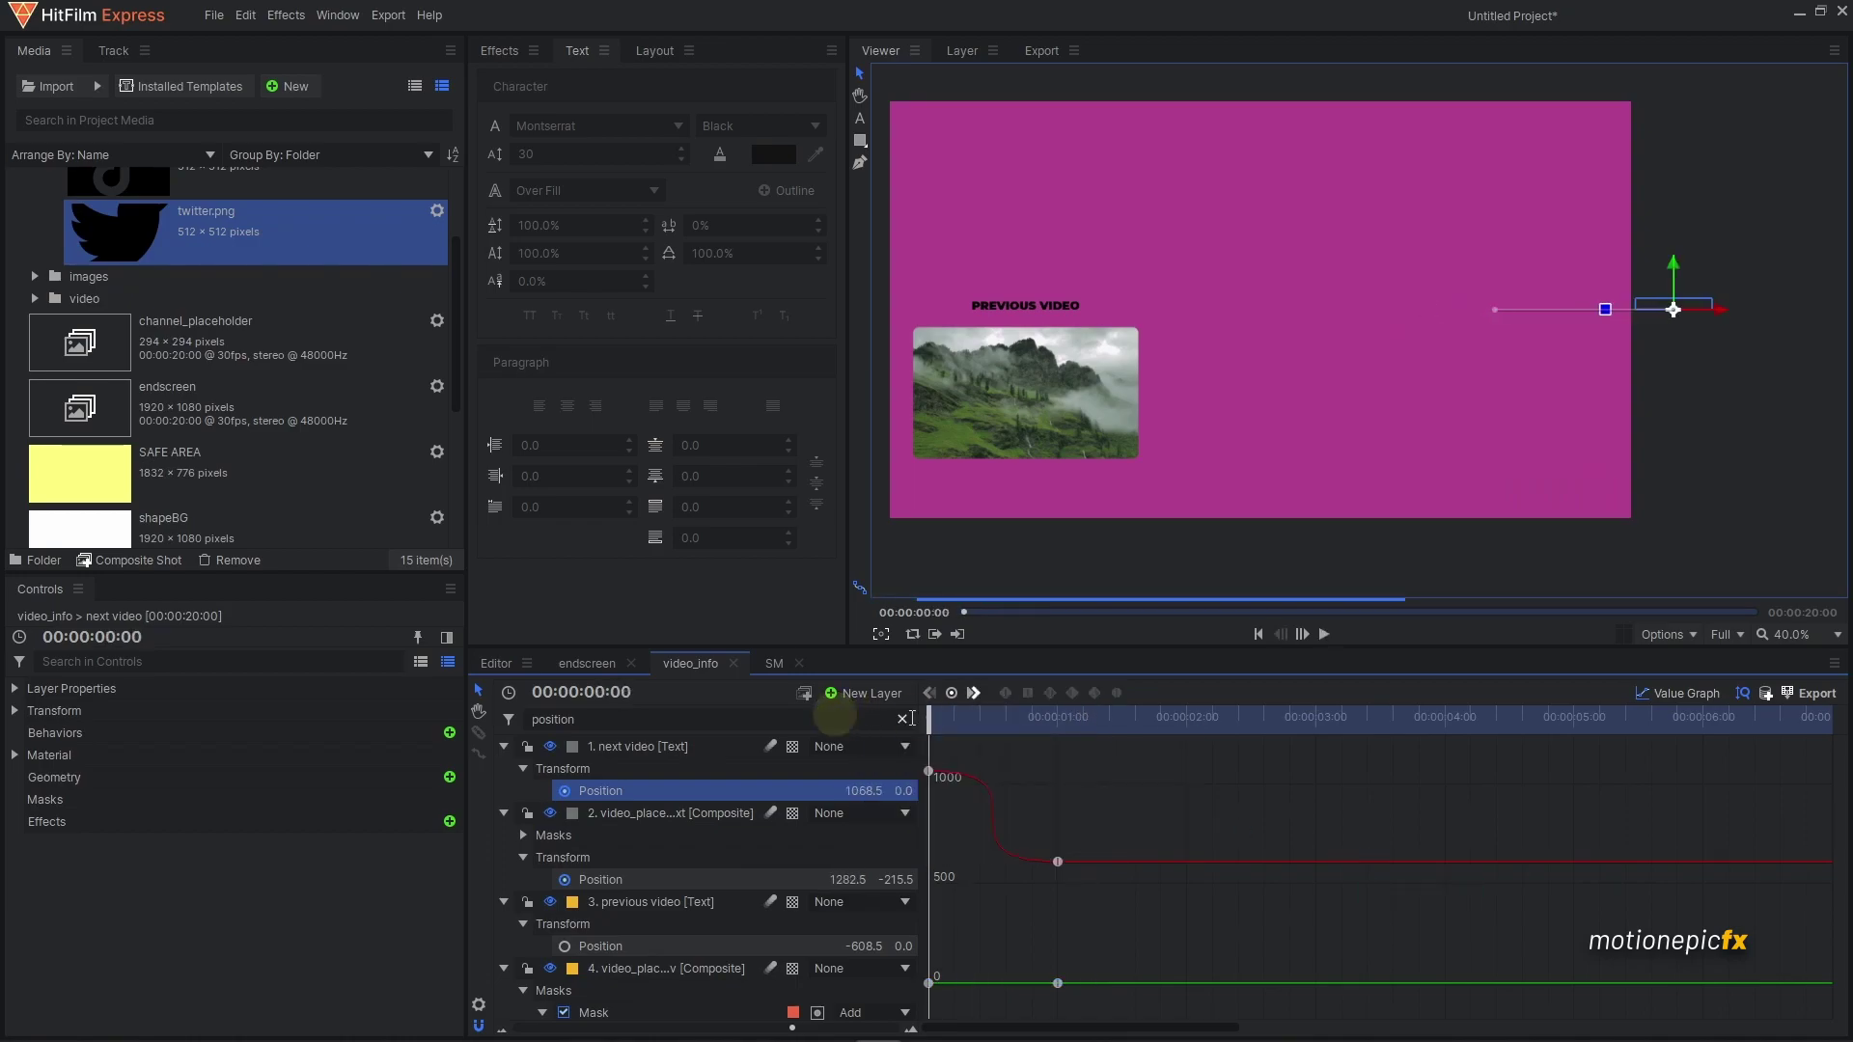
{"action": "left_click", "coordinate": [1056, 860]}
{"action": "left_click_drag", "start_coordinate": [931, 861], "coordinate": [1086, 859]}
{"action": "key", "text": "space"}
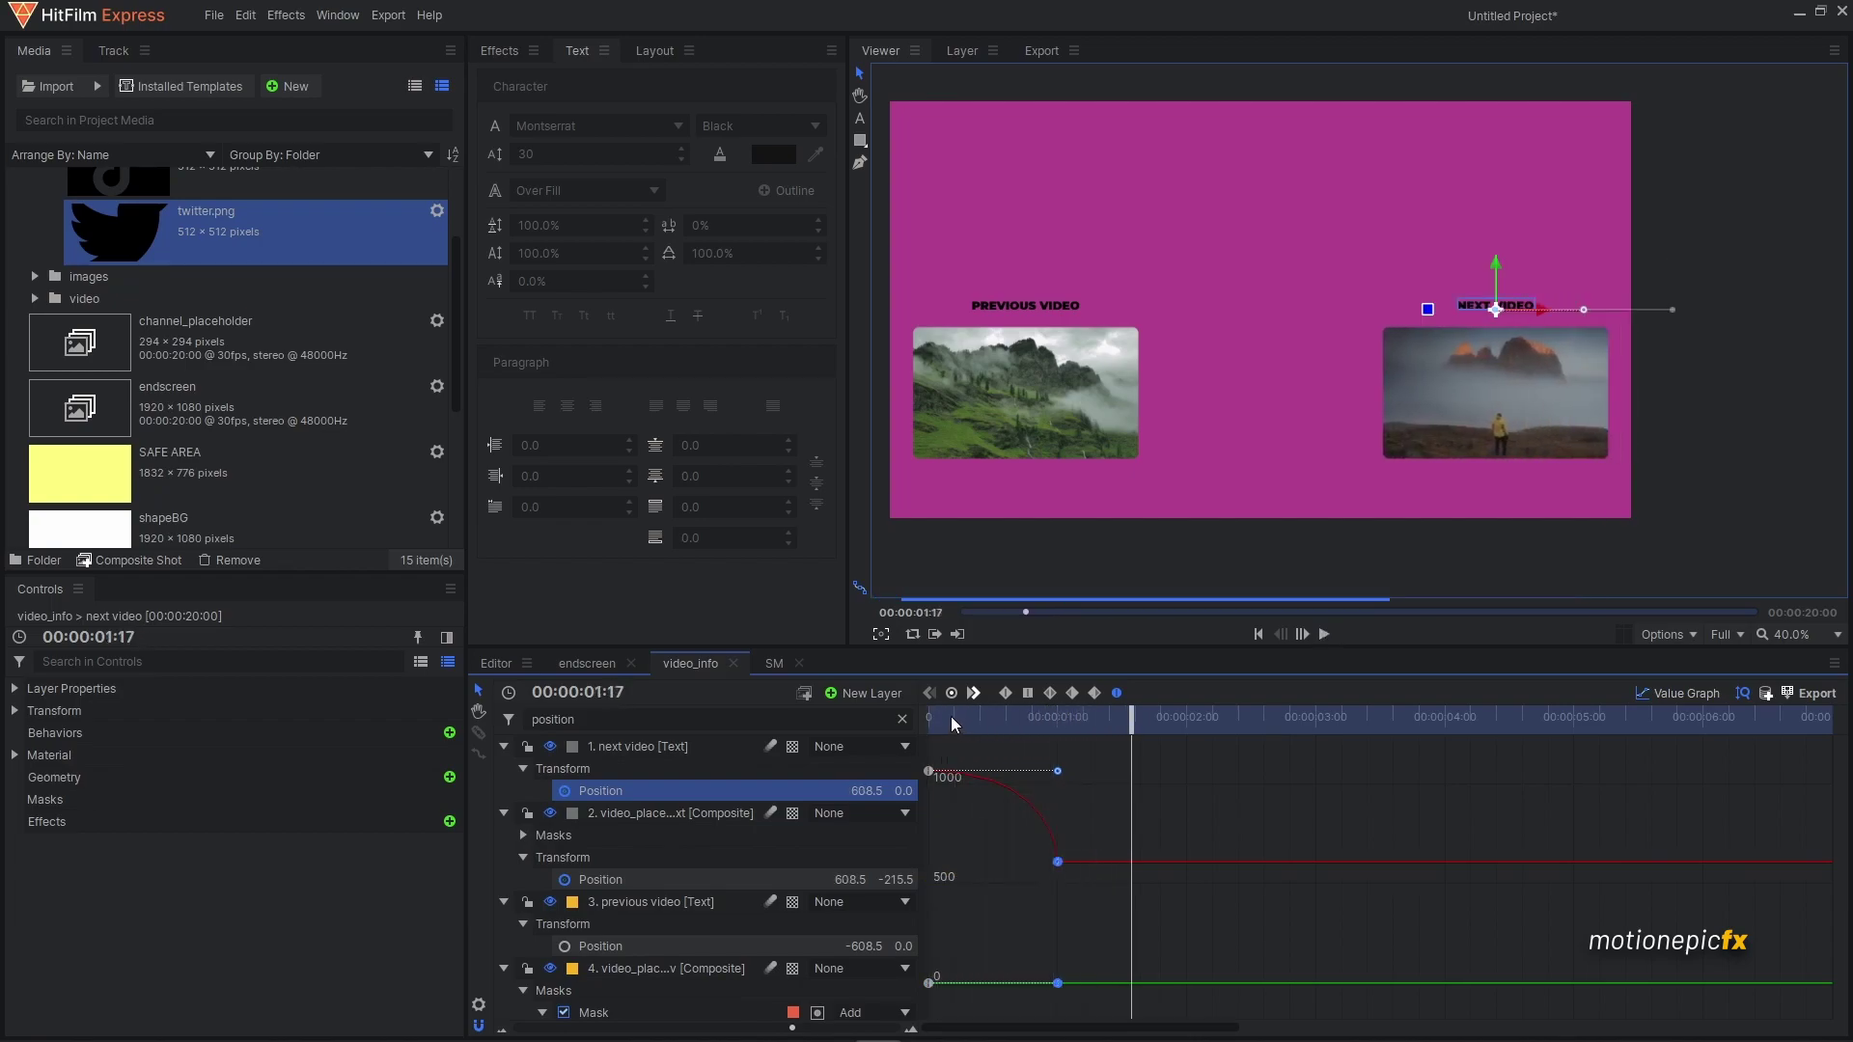
{"action": "left_click", "coordinate": [956, 719]}
{"action": "left_click_drag", "start_coordinate": [1038, 772], "coordinate": [1069, 791]}
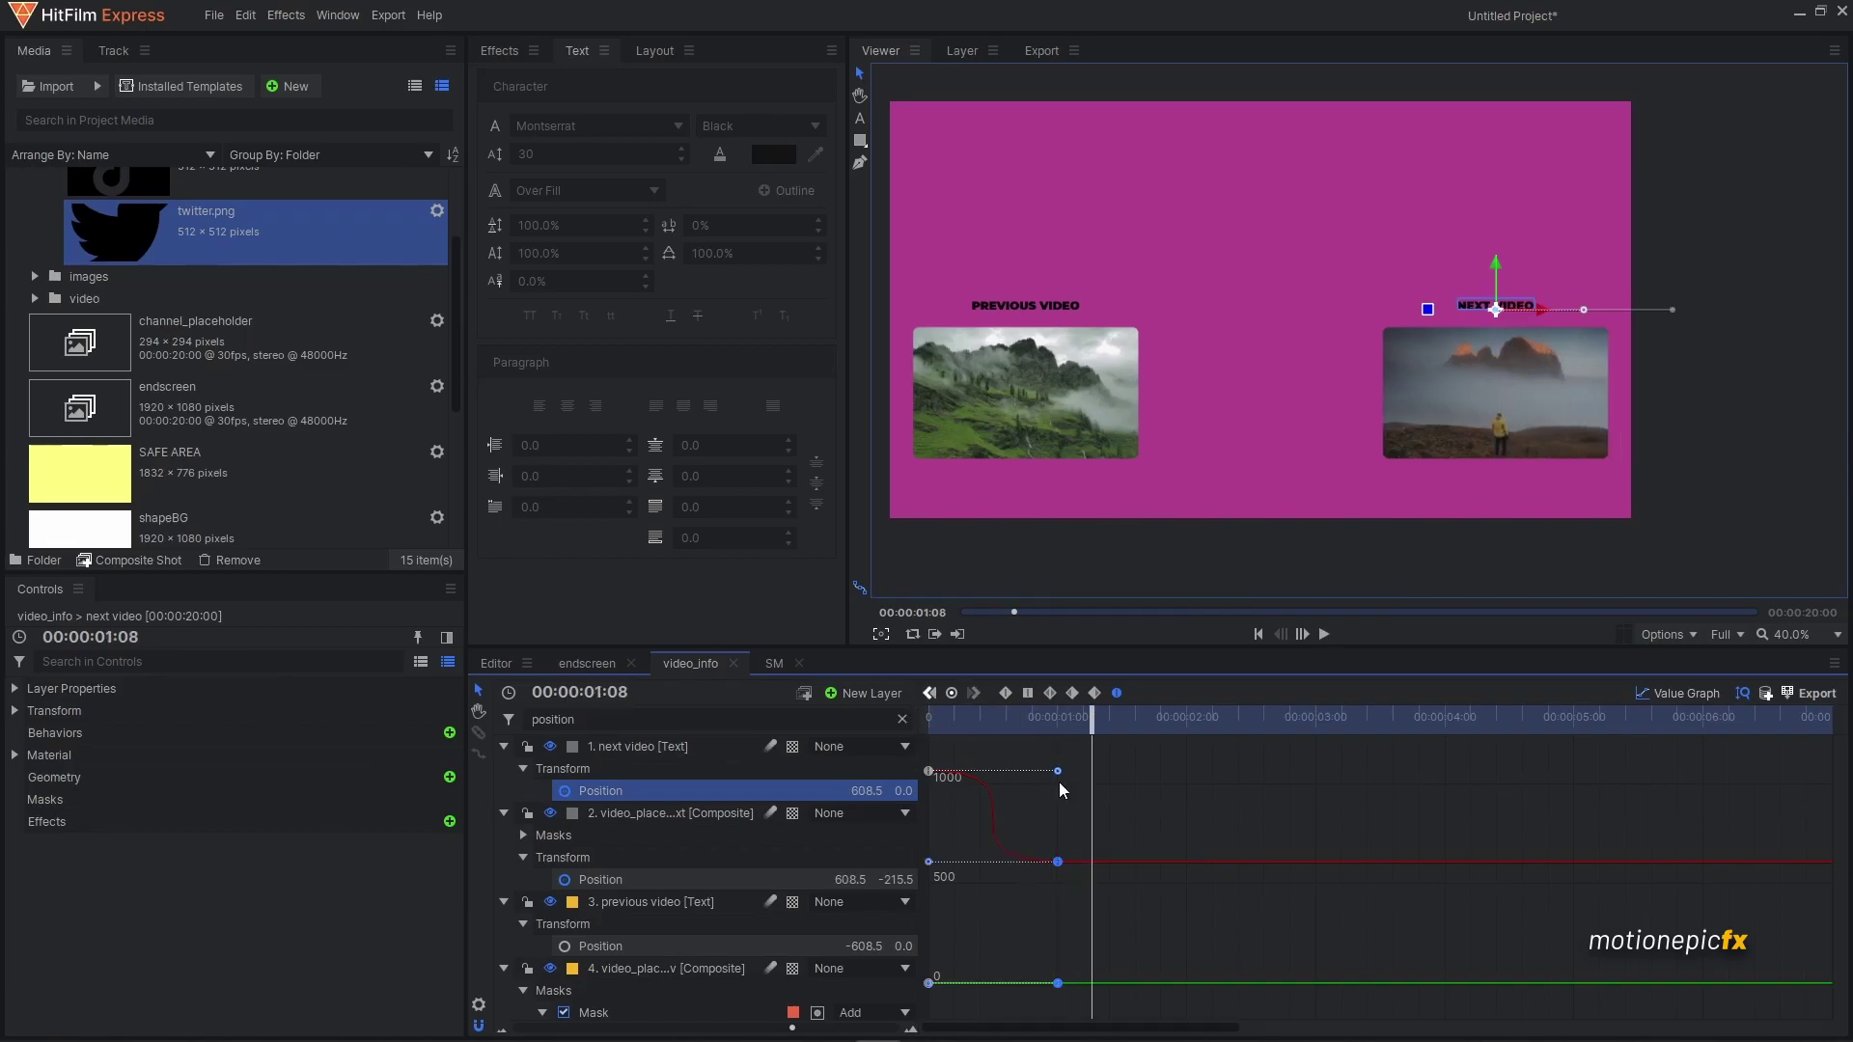
- Collapse the start keyframe's Bezier handle on the next video text so it starts fast and slows into place, then preview repeatedly
{"action": "left_click_drag", "start_coordinate": [1060, 775], "coordinate": [929, 772]}
{"action": "key", "text": "Home"}
{"action": "key", "text": "space"}
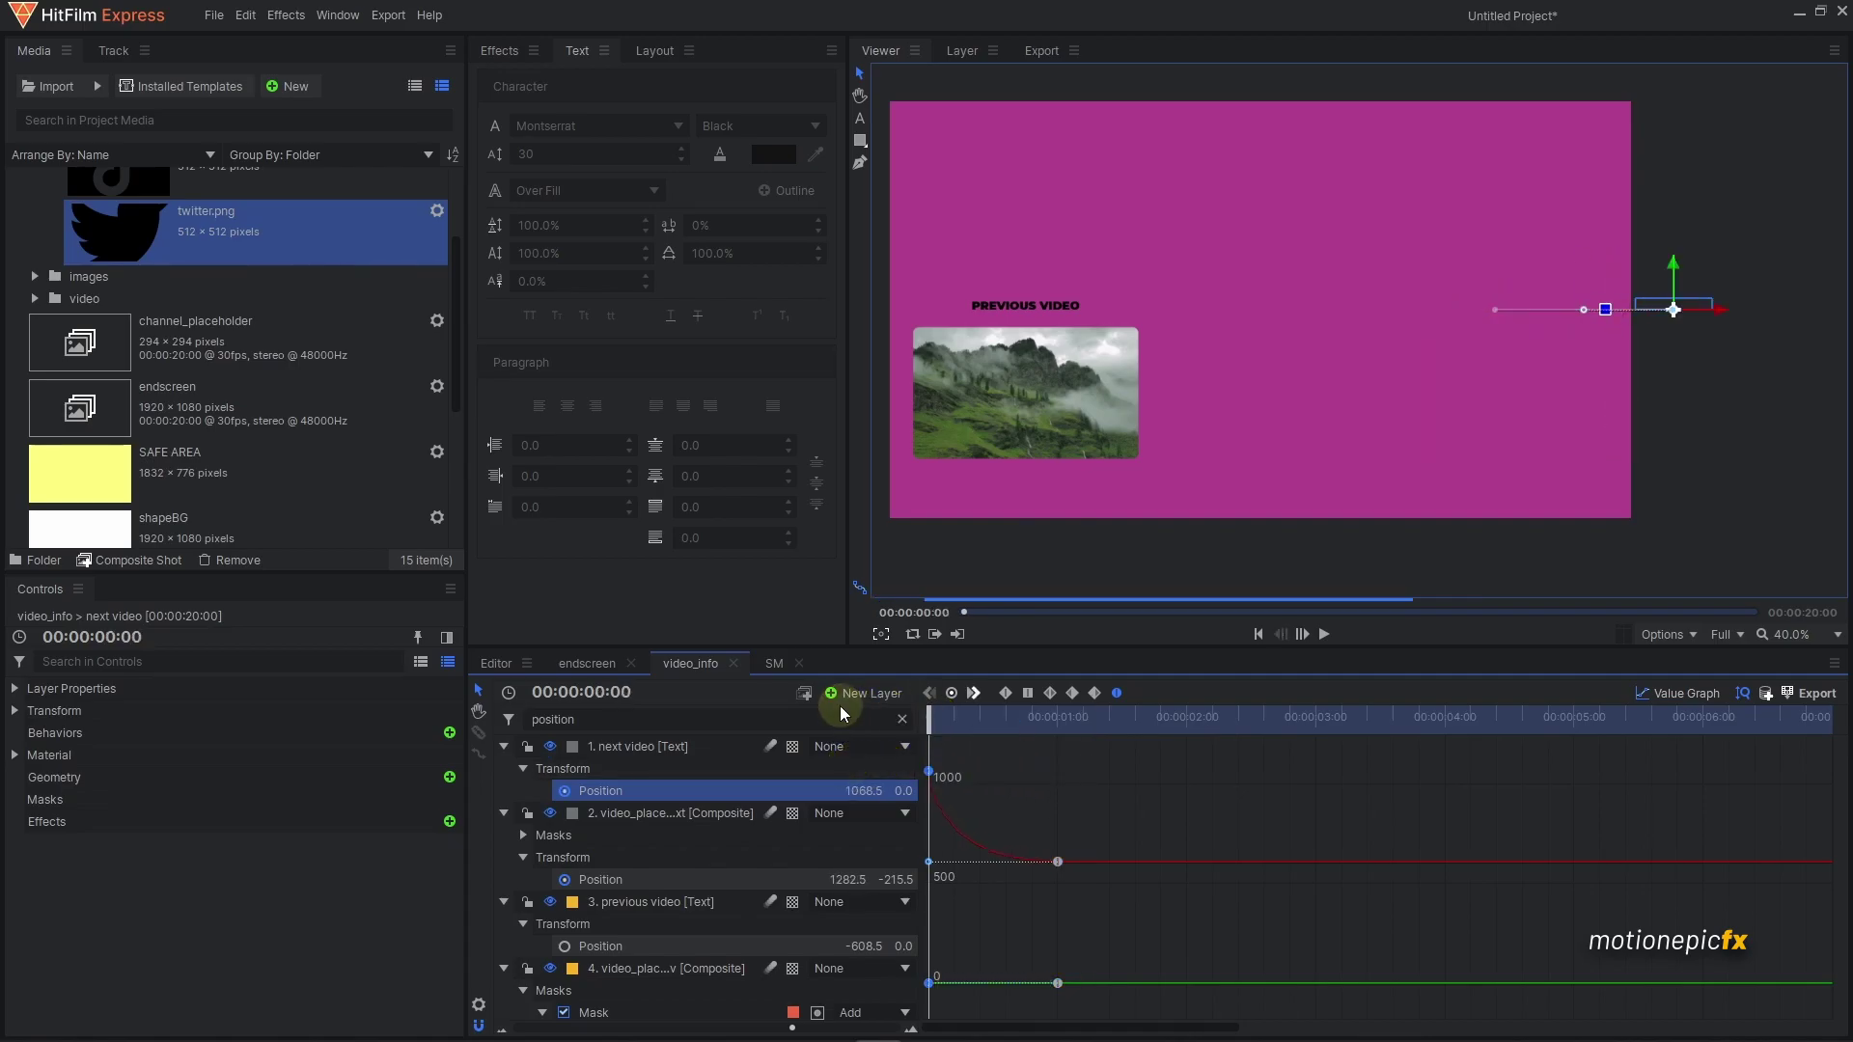
{"action": "key", "text": "space"}
{"action": "key", "text": "Home"}
{"action": "key", "text": "space"}
{"action": "key", "text": "space"}
{"action": "key", "text": "Home"}
{"action": "key", "text": "space"}
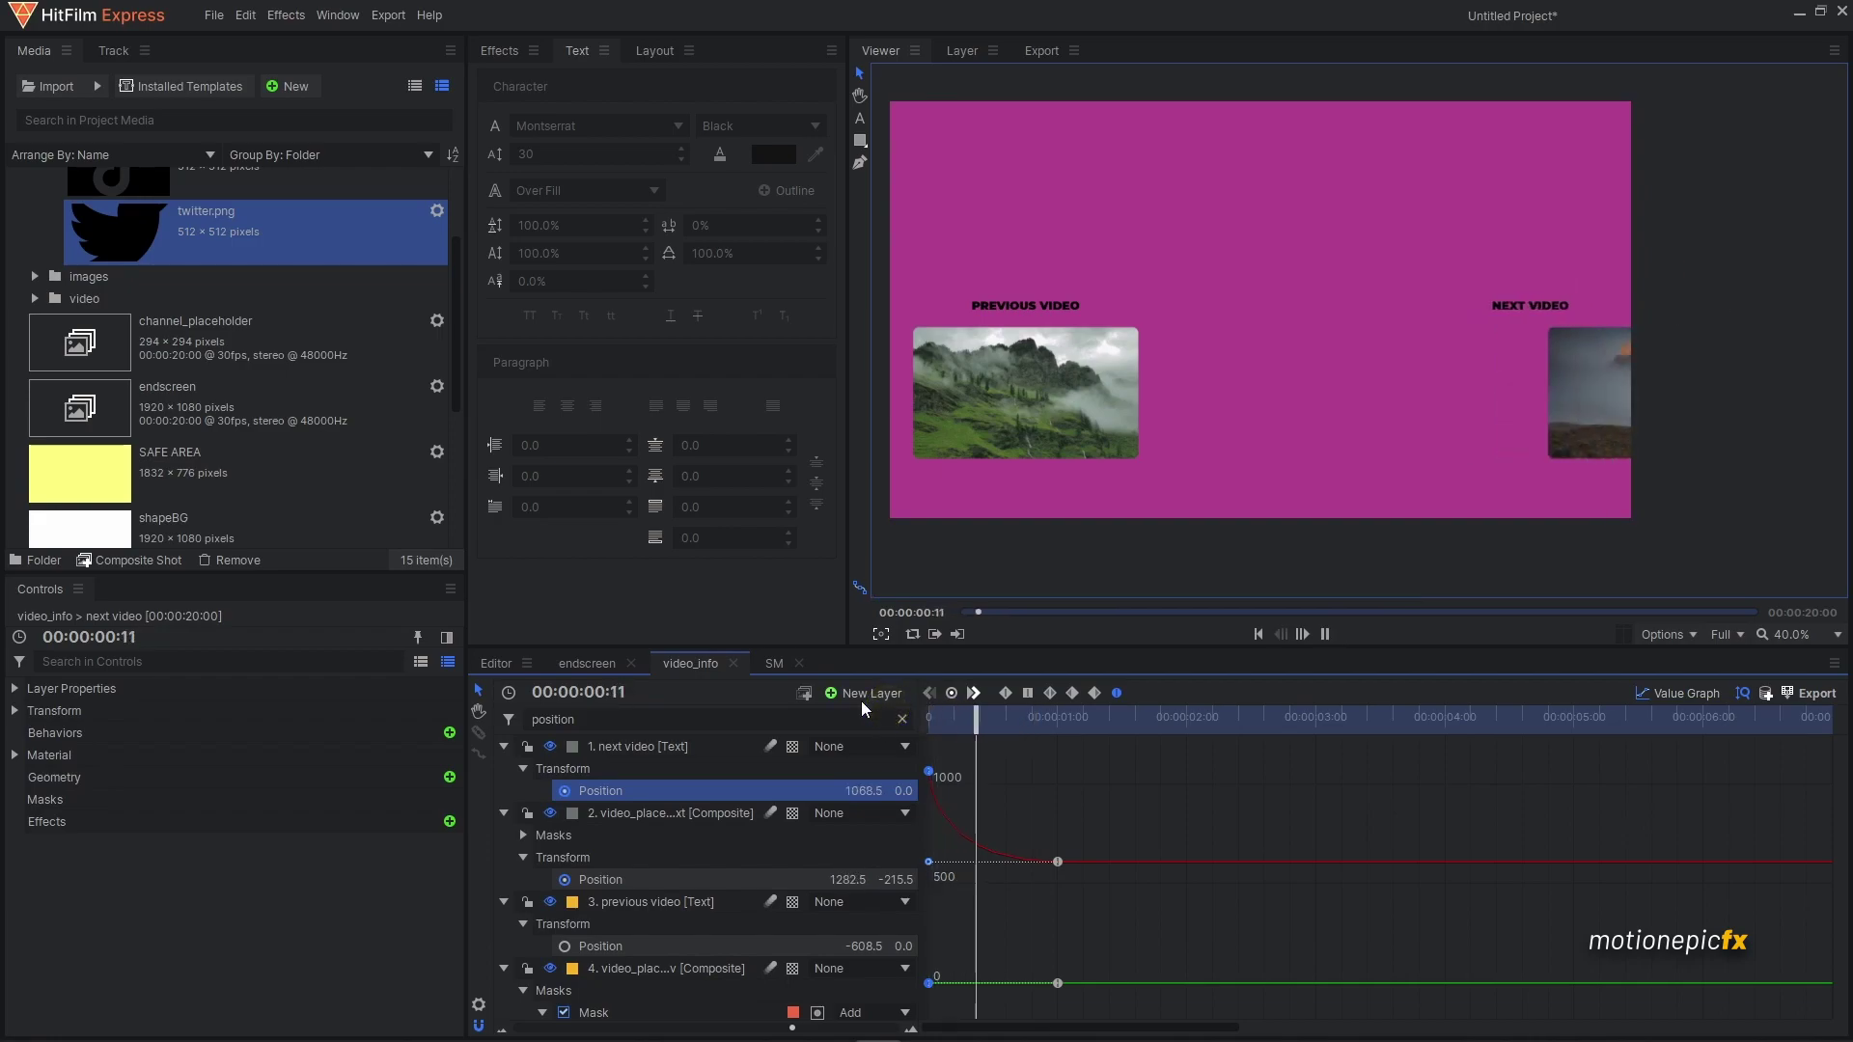
{"action": "key", "text": "space"}
{"action": "key", "text": "Home"}
{"action": "key", "text": "space"}
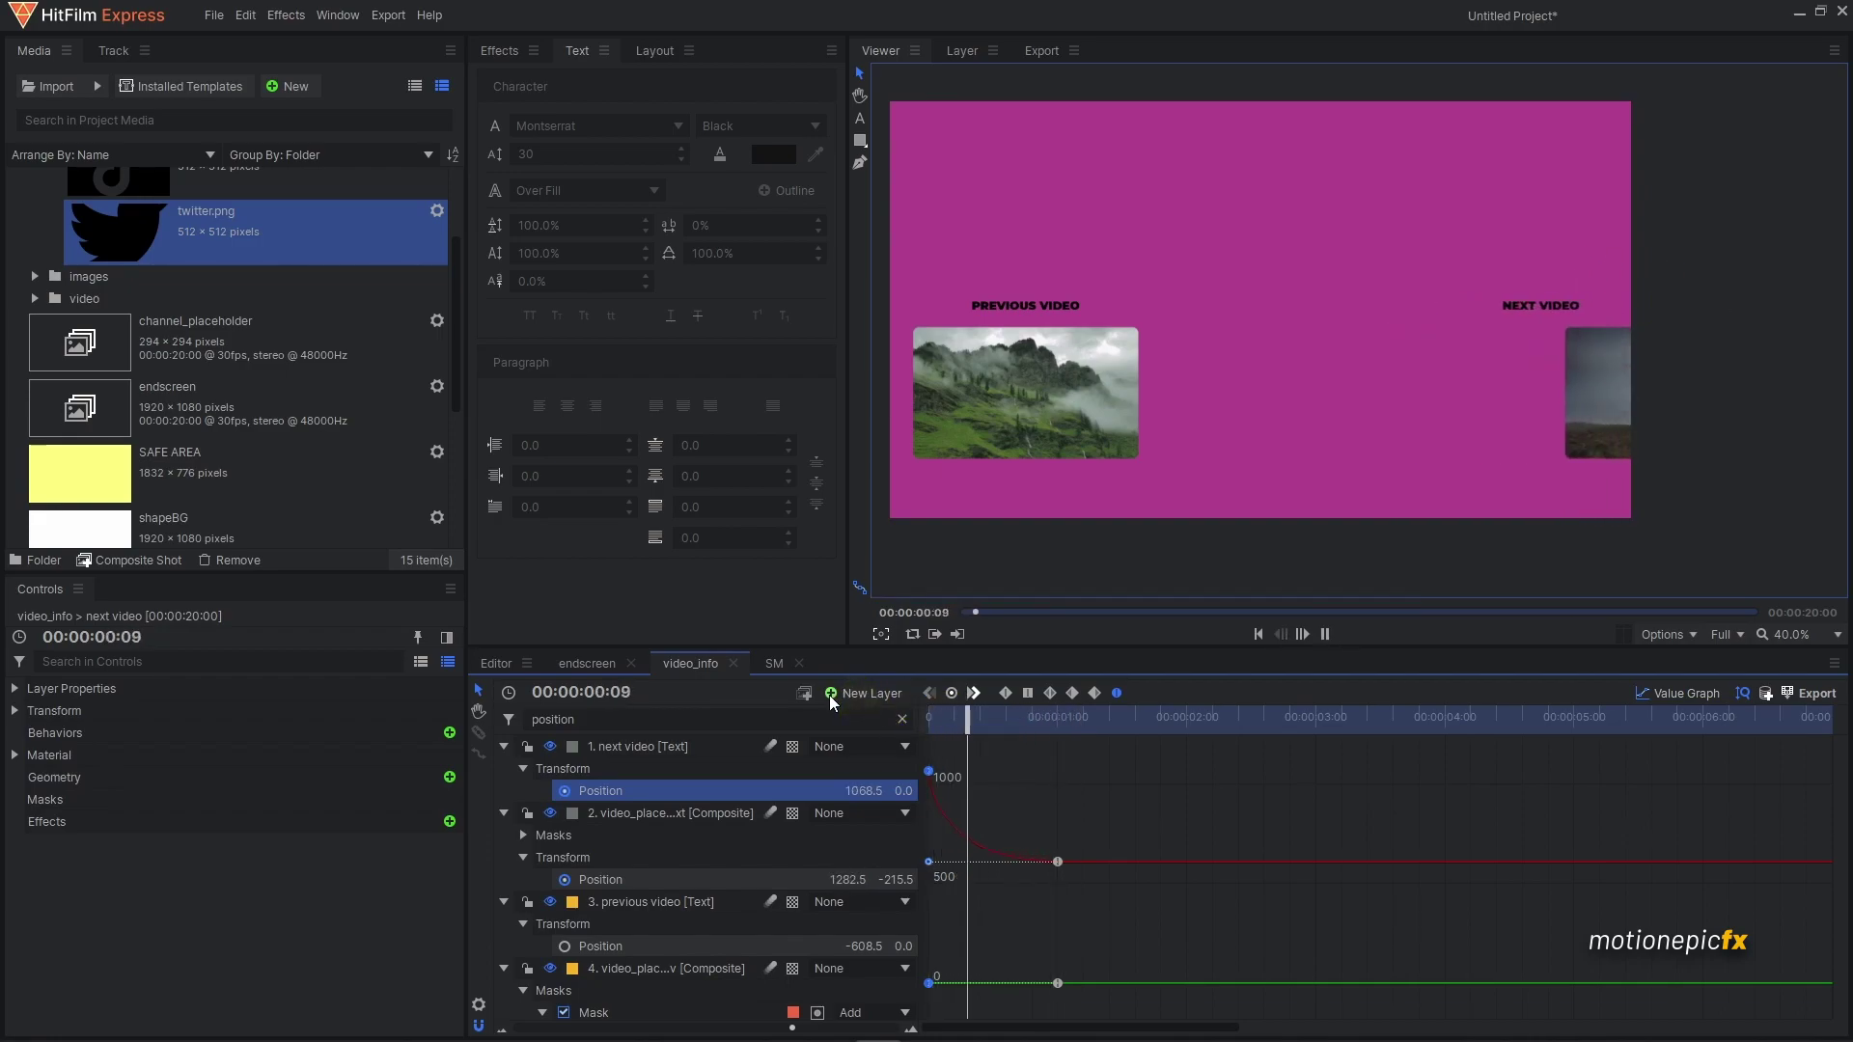
{"action": "key", "text": "space"}
- Convert video_placeholder_next's position keyframes to Manual Bezier, shape the curve with a fast start and long ease into the end, and preview it
{"action": "left_click", "coordinate": [959, 877]}
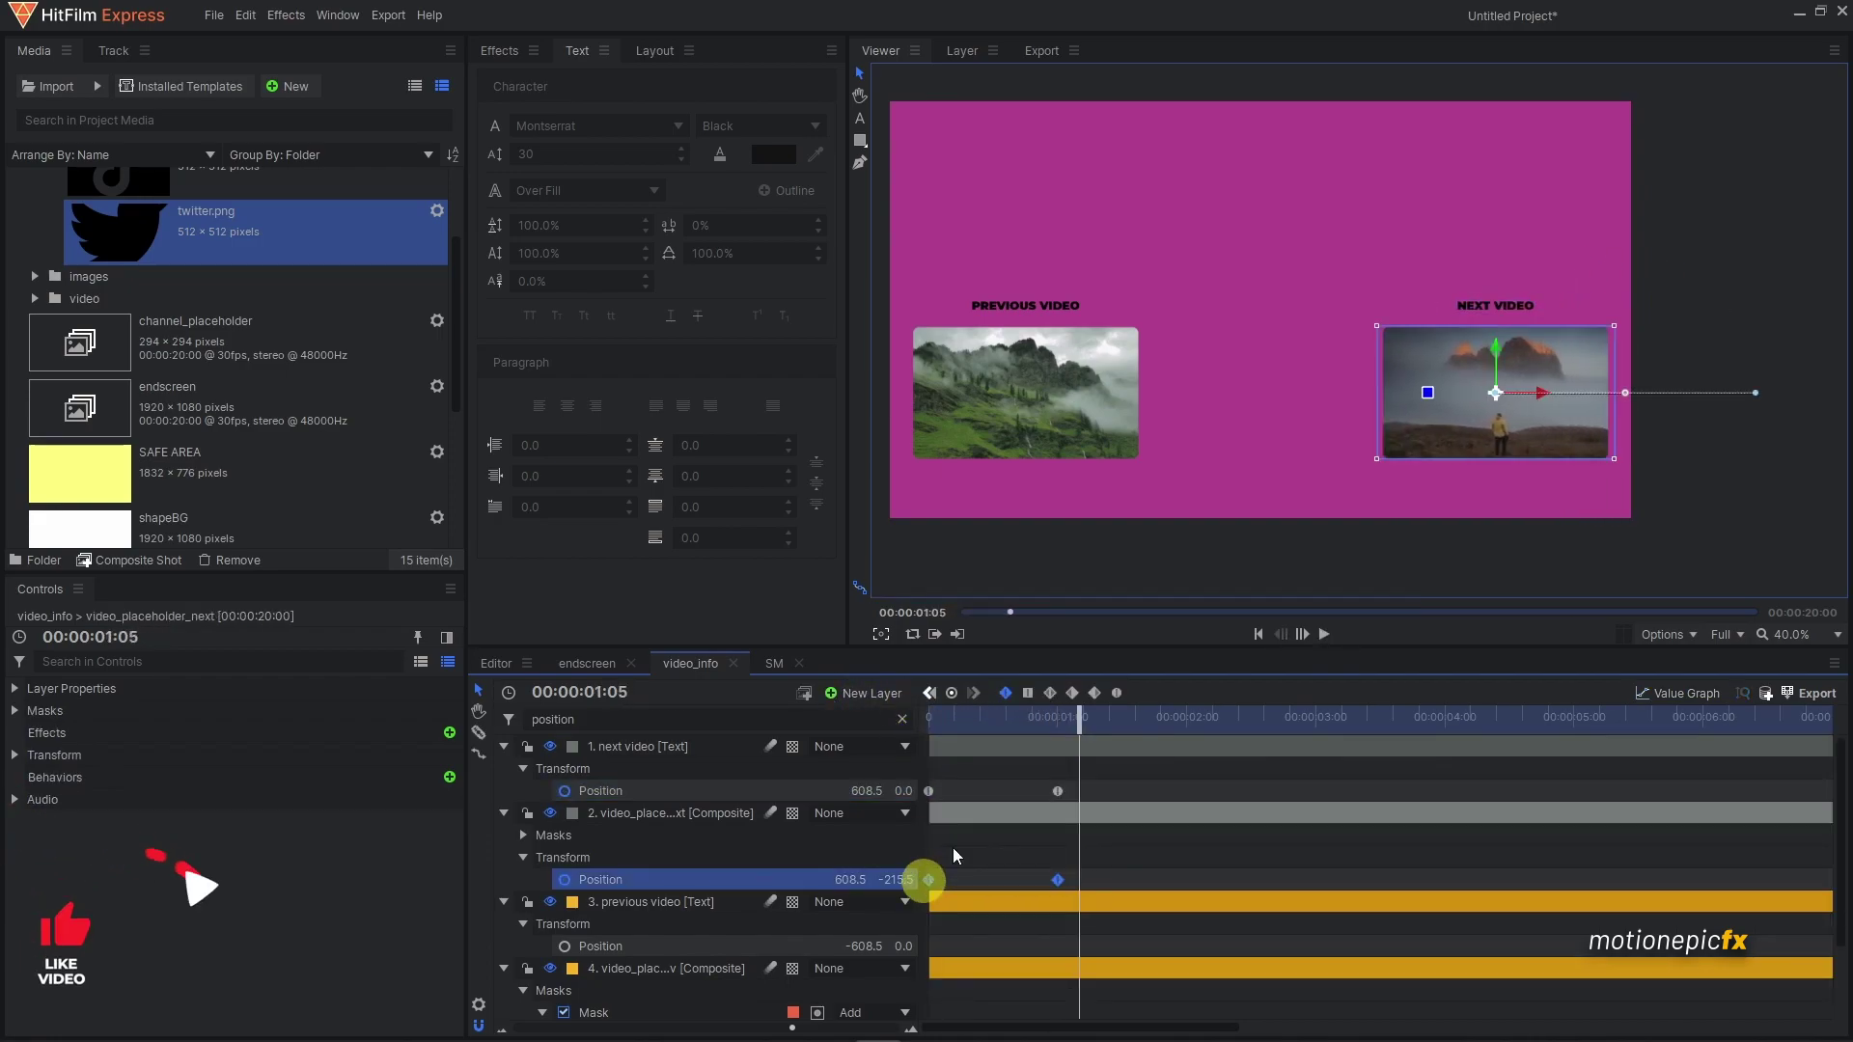
{"action": "left_click", "coordinate": [1679, 693]}
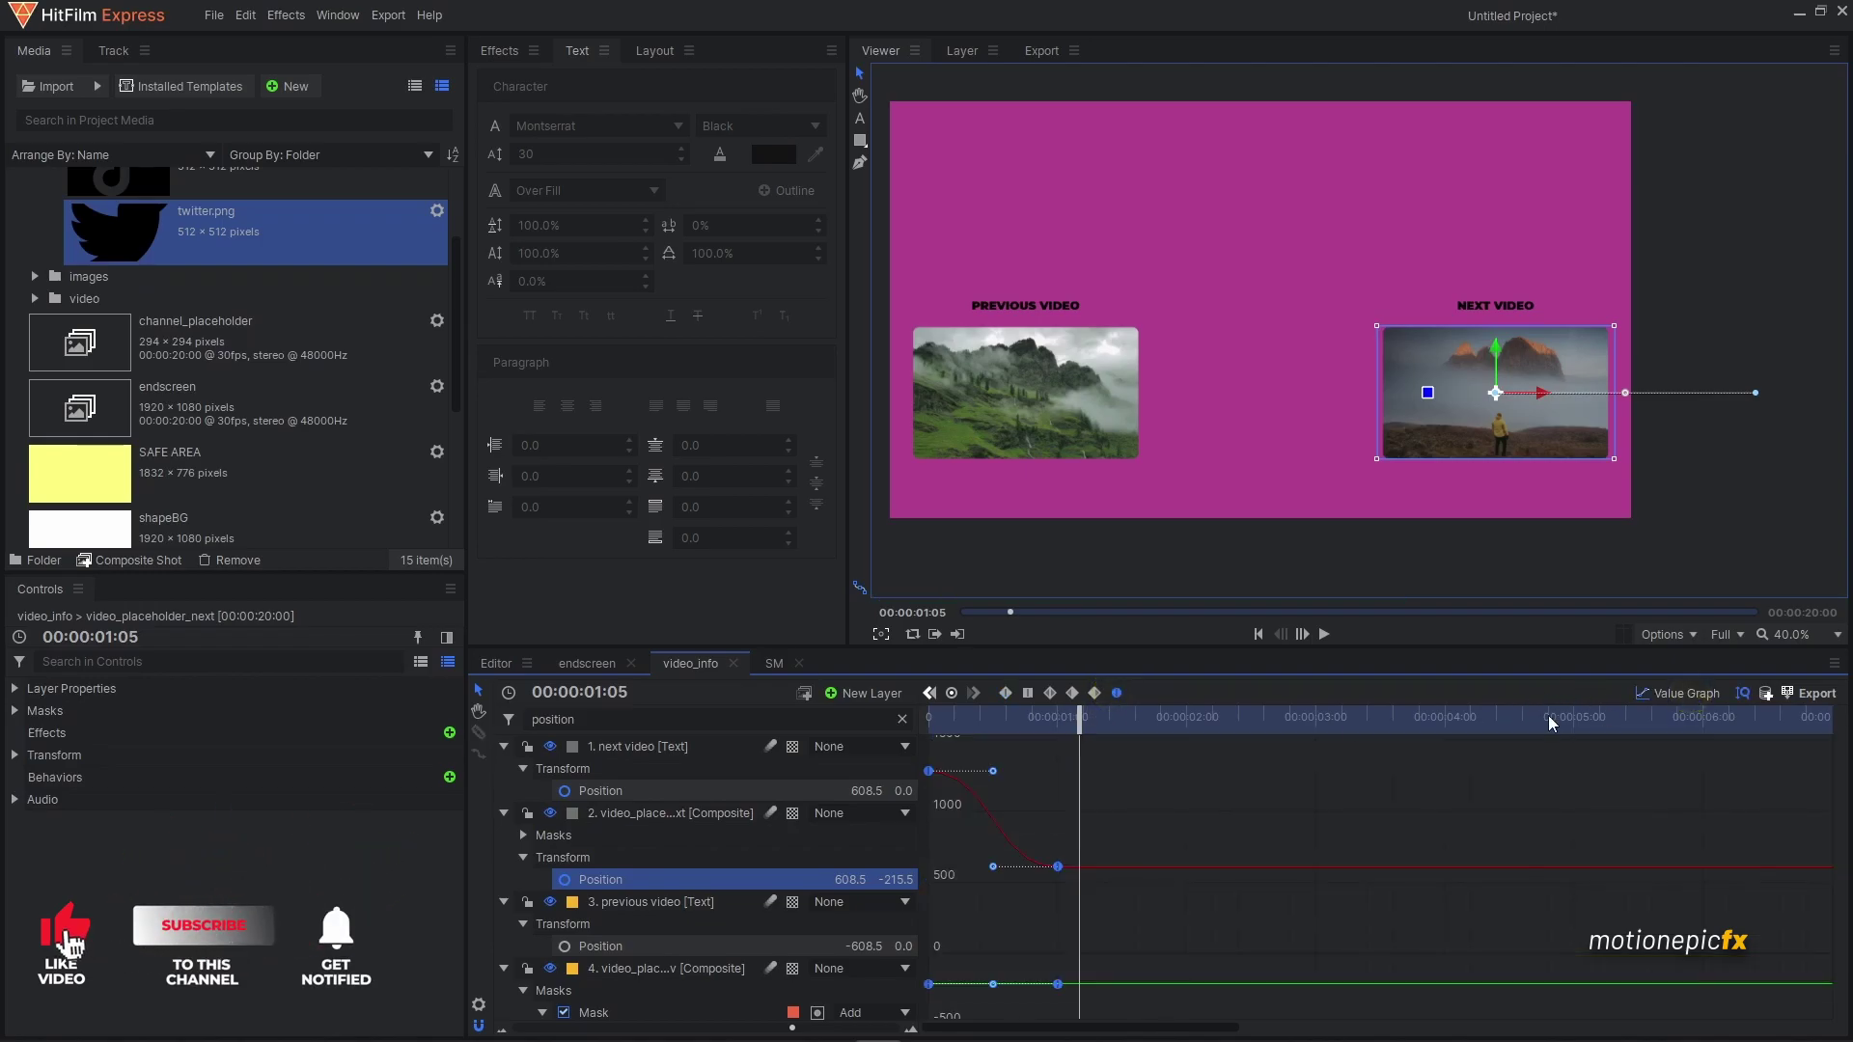
{"action": "left_click", "coordinate": [993, 771]}
{"action": "left_click", "coordinate": [811, 772]}
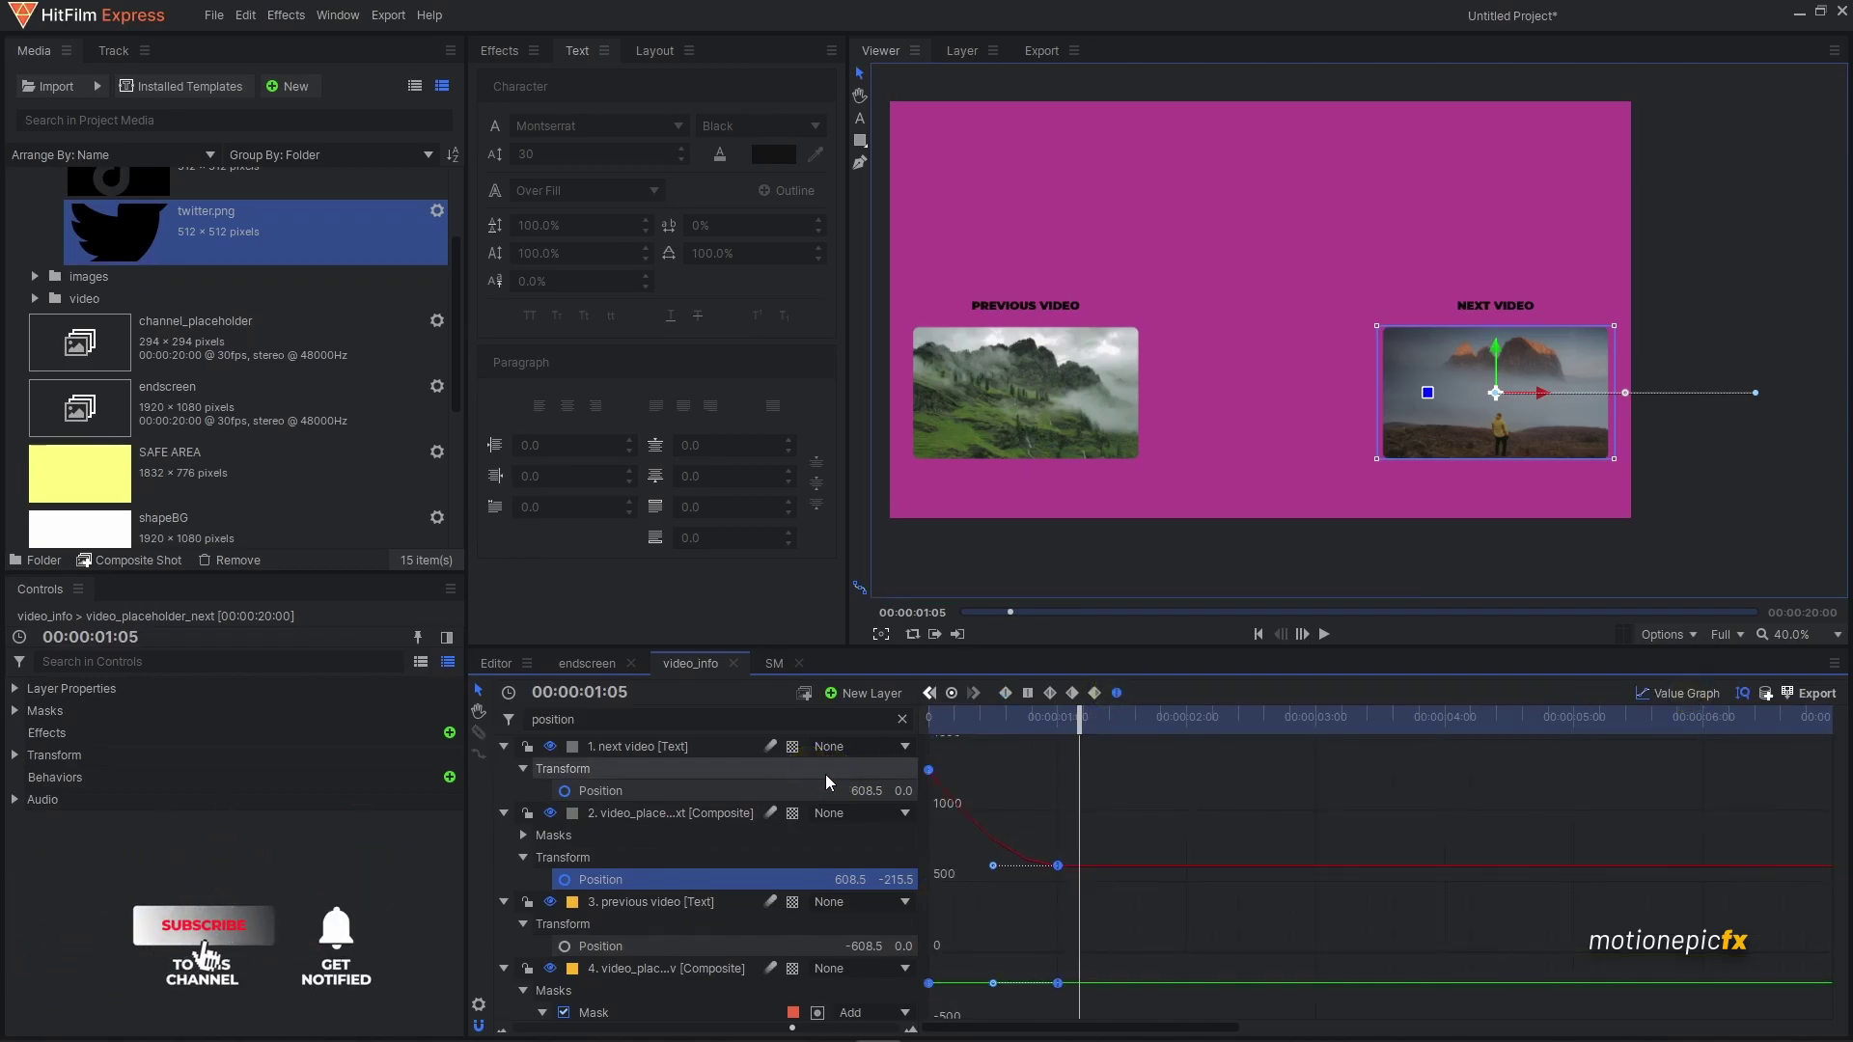
{"action": "left_click_drag", "start_coordinate": [993, 865], "coordinate": [881, 865]}
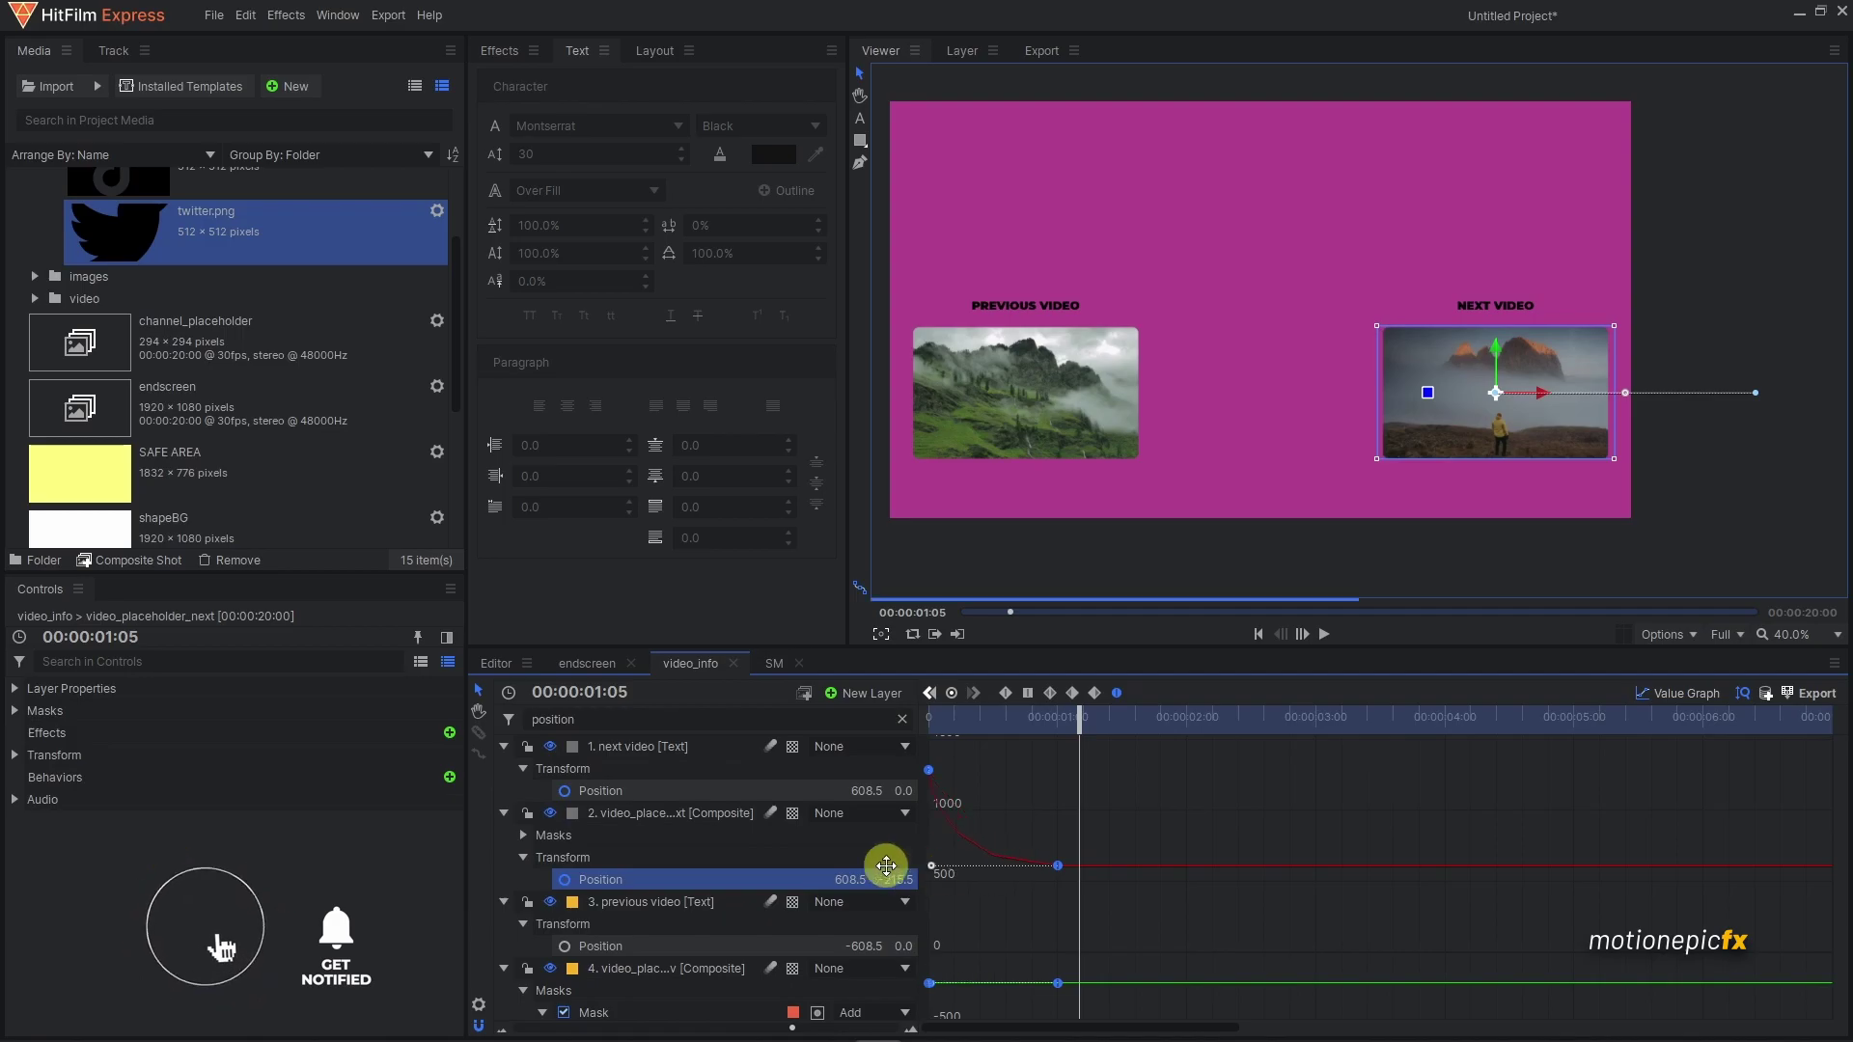
{"action": "left_click", "coordinate": [965, 726]}
{"action": "key", "text": "space"}
{"action": "key", "text": "Home"}
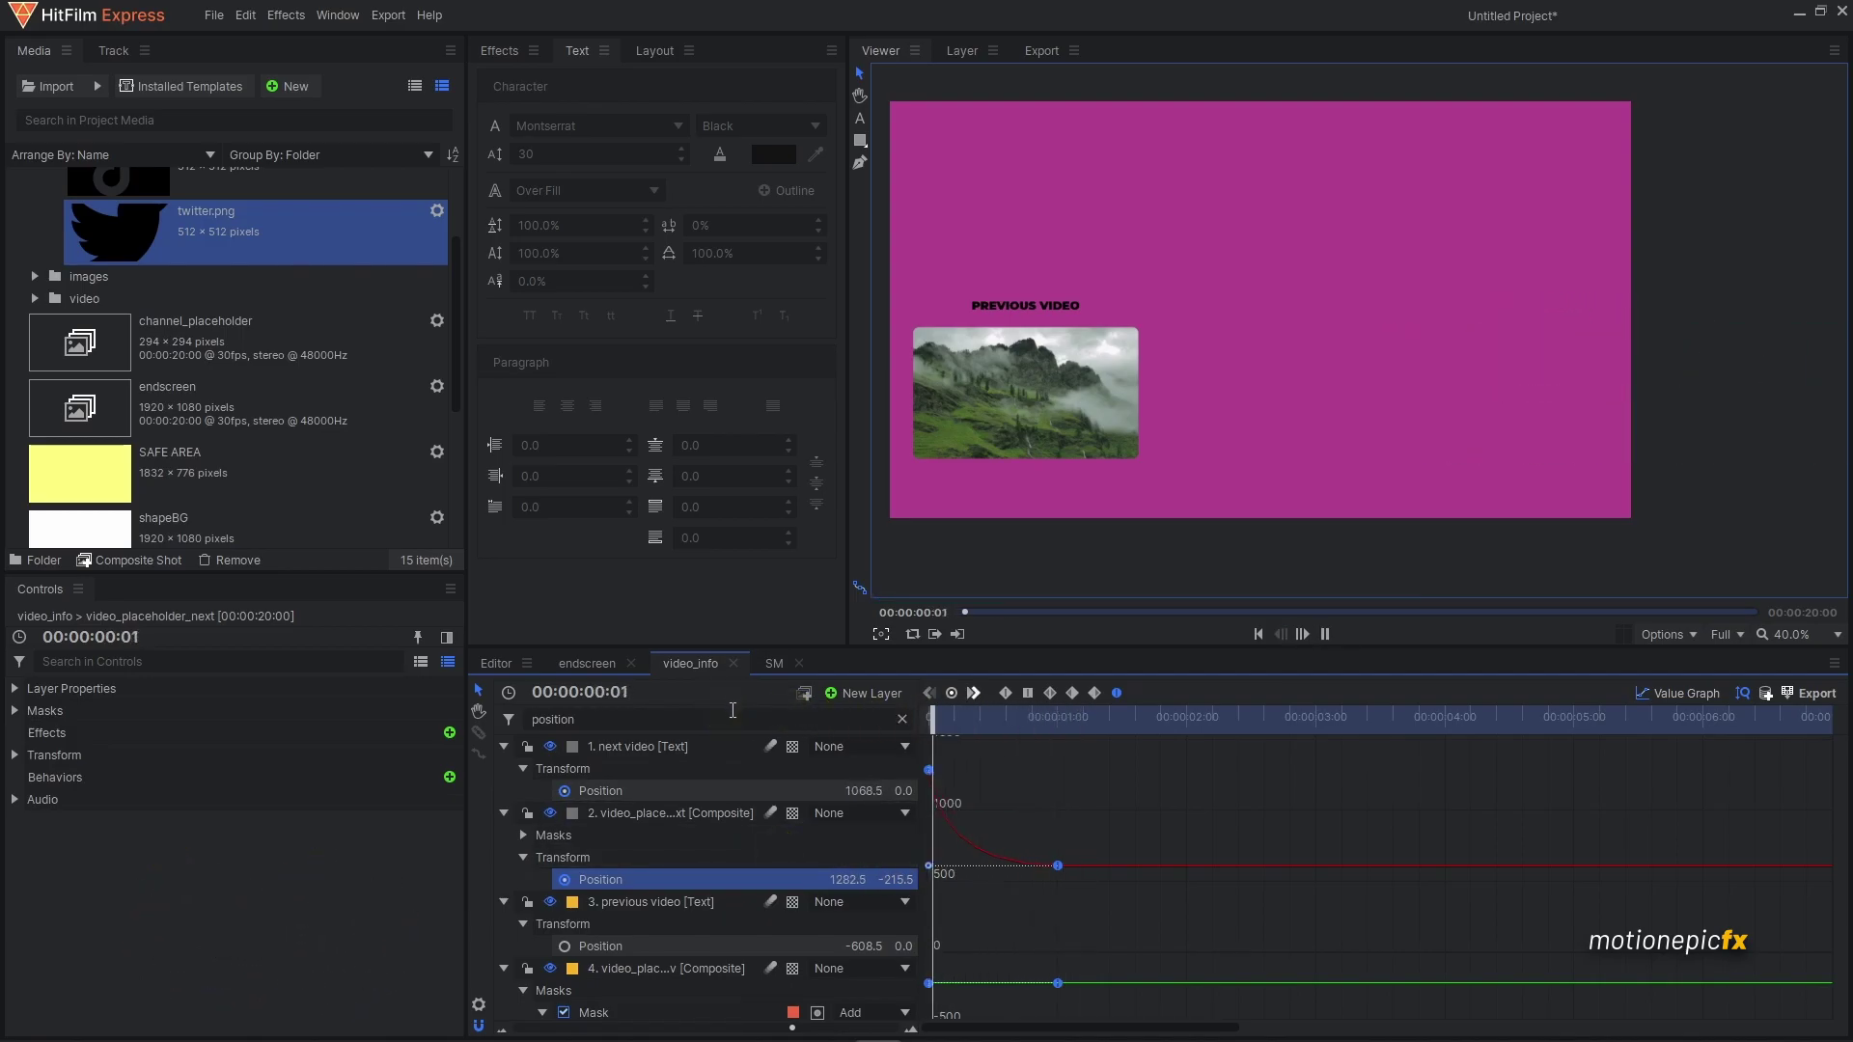
{"action": "key", "text": "space"}
{"action": "left_click", "coordinate": [1640, 693]}
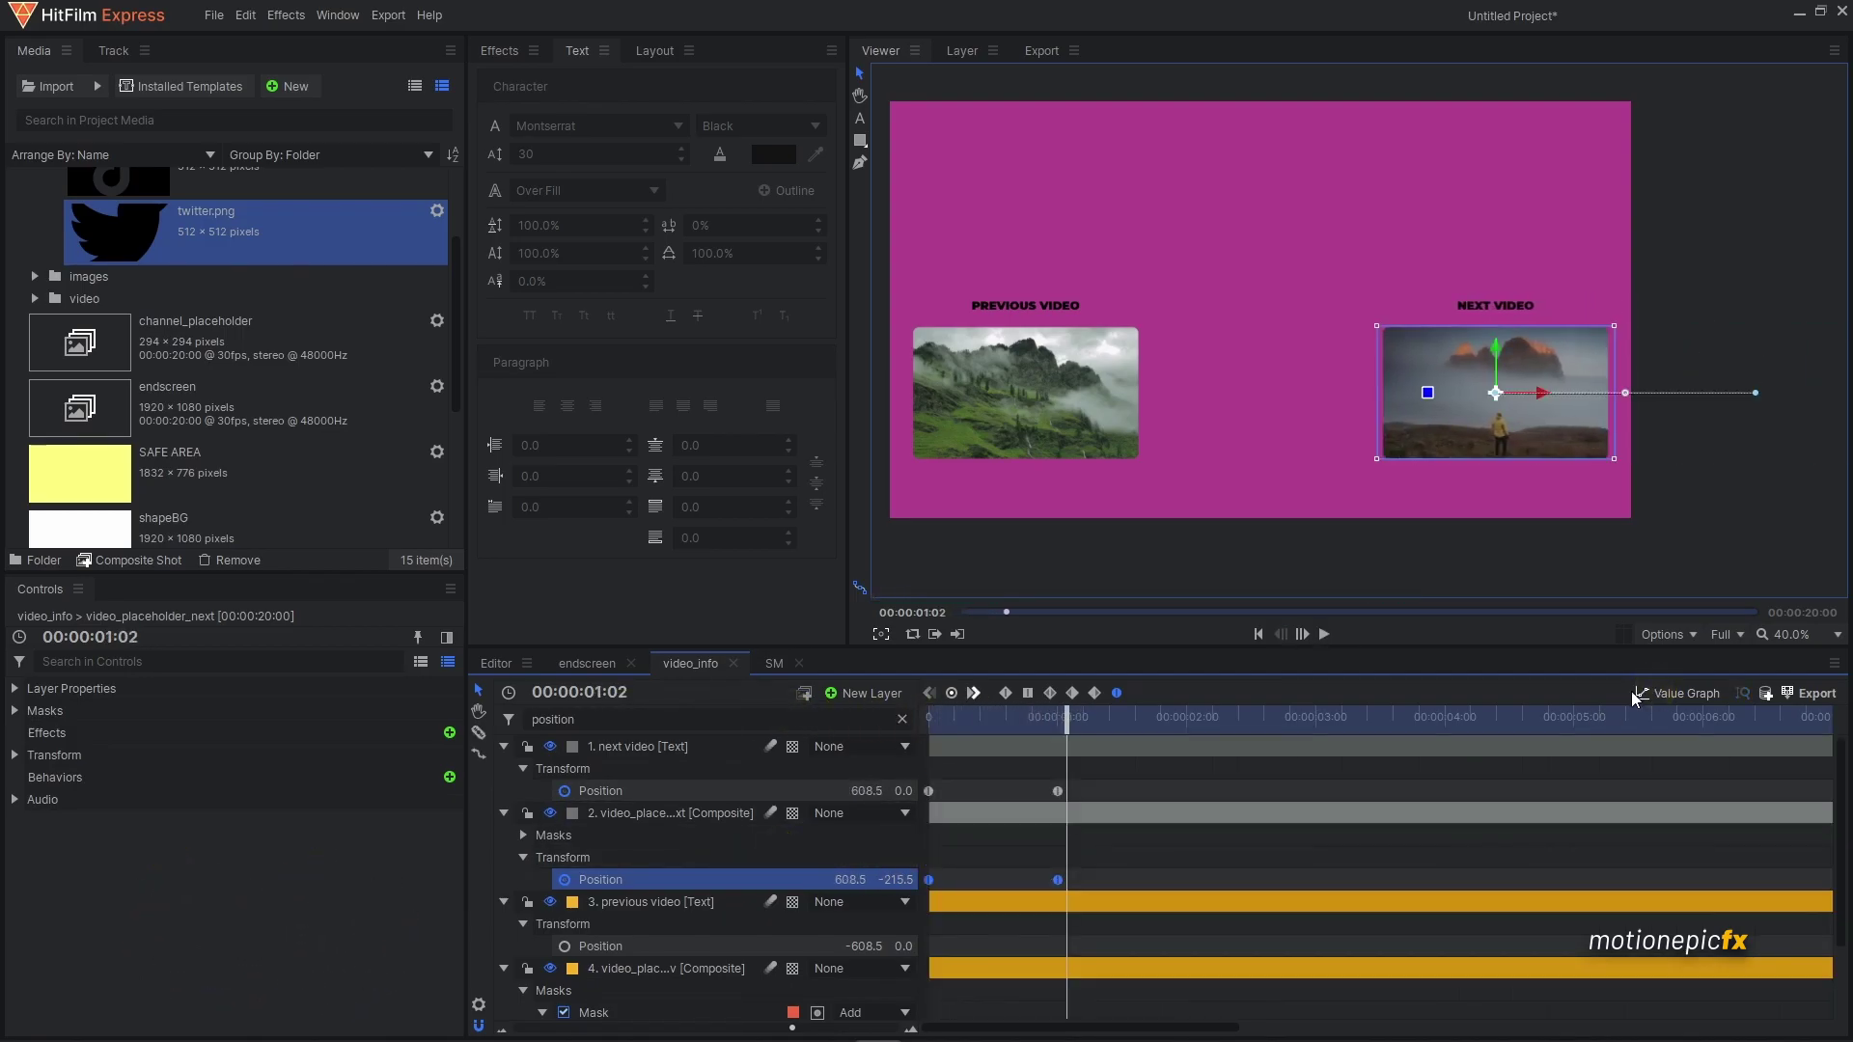
- Enable motion blur on the next video text and video_placeholder_next layers, and return the playhead to 00:00:00:00
{"action": "left_click", "coordinate": [769, 746]}
{"action": "left_click", "coordinate": [771, 816]}
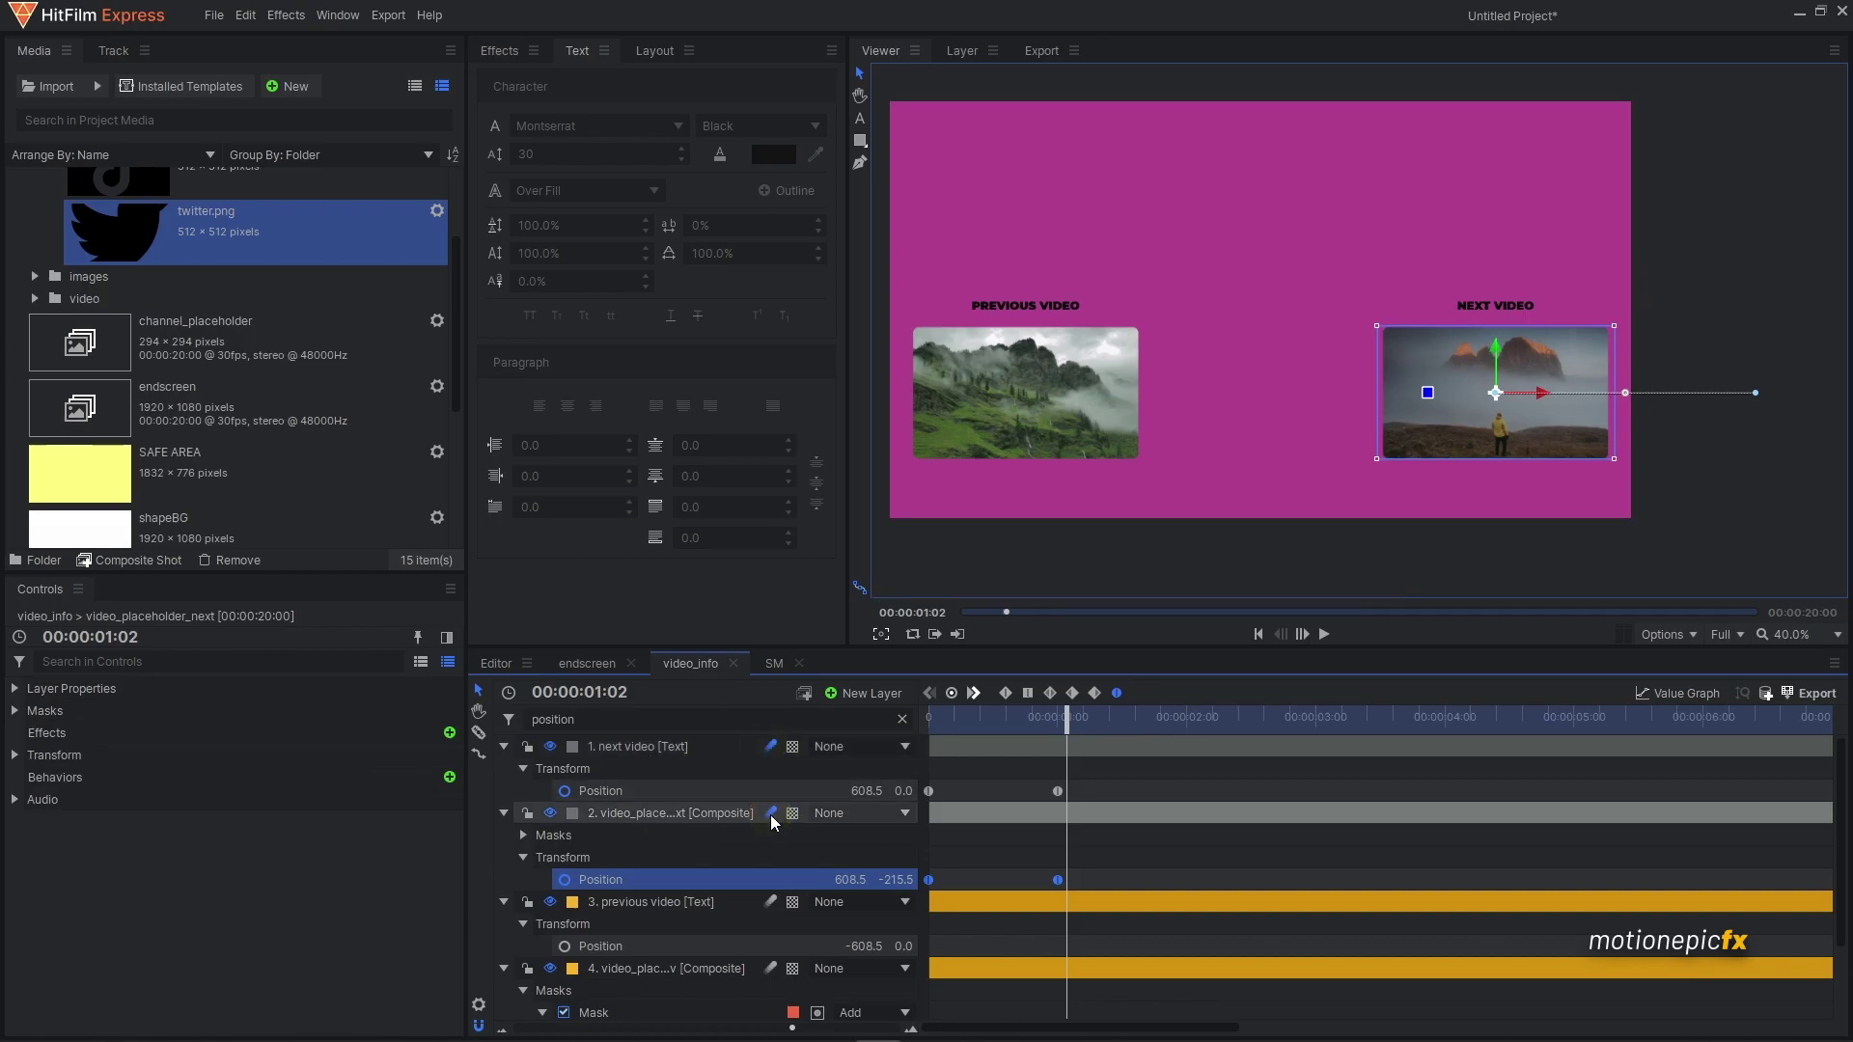
{"action": "scroll", "coordinate": [774, 813], "scroll_direction": "down", "scroll_amount": 3}
{"action": "left_click_drag", "start_coordinate": [978, 727], "coordinate": [860, 712]}
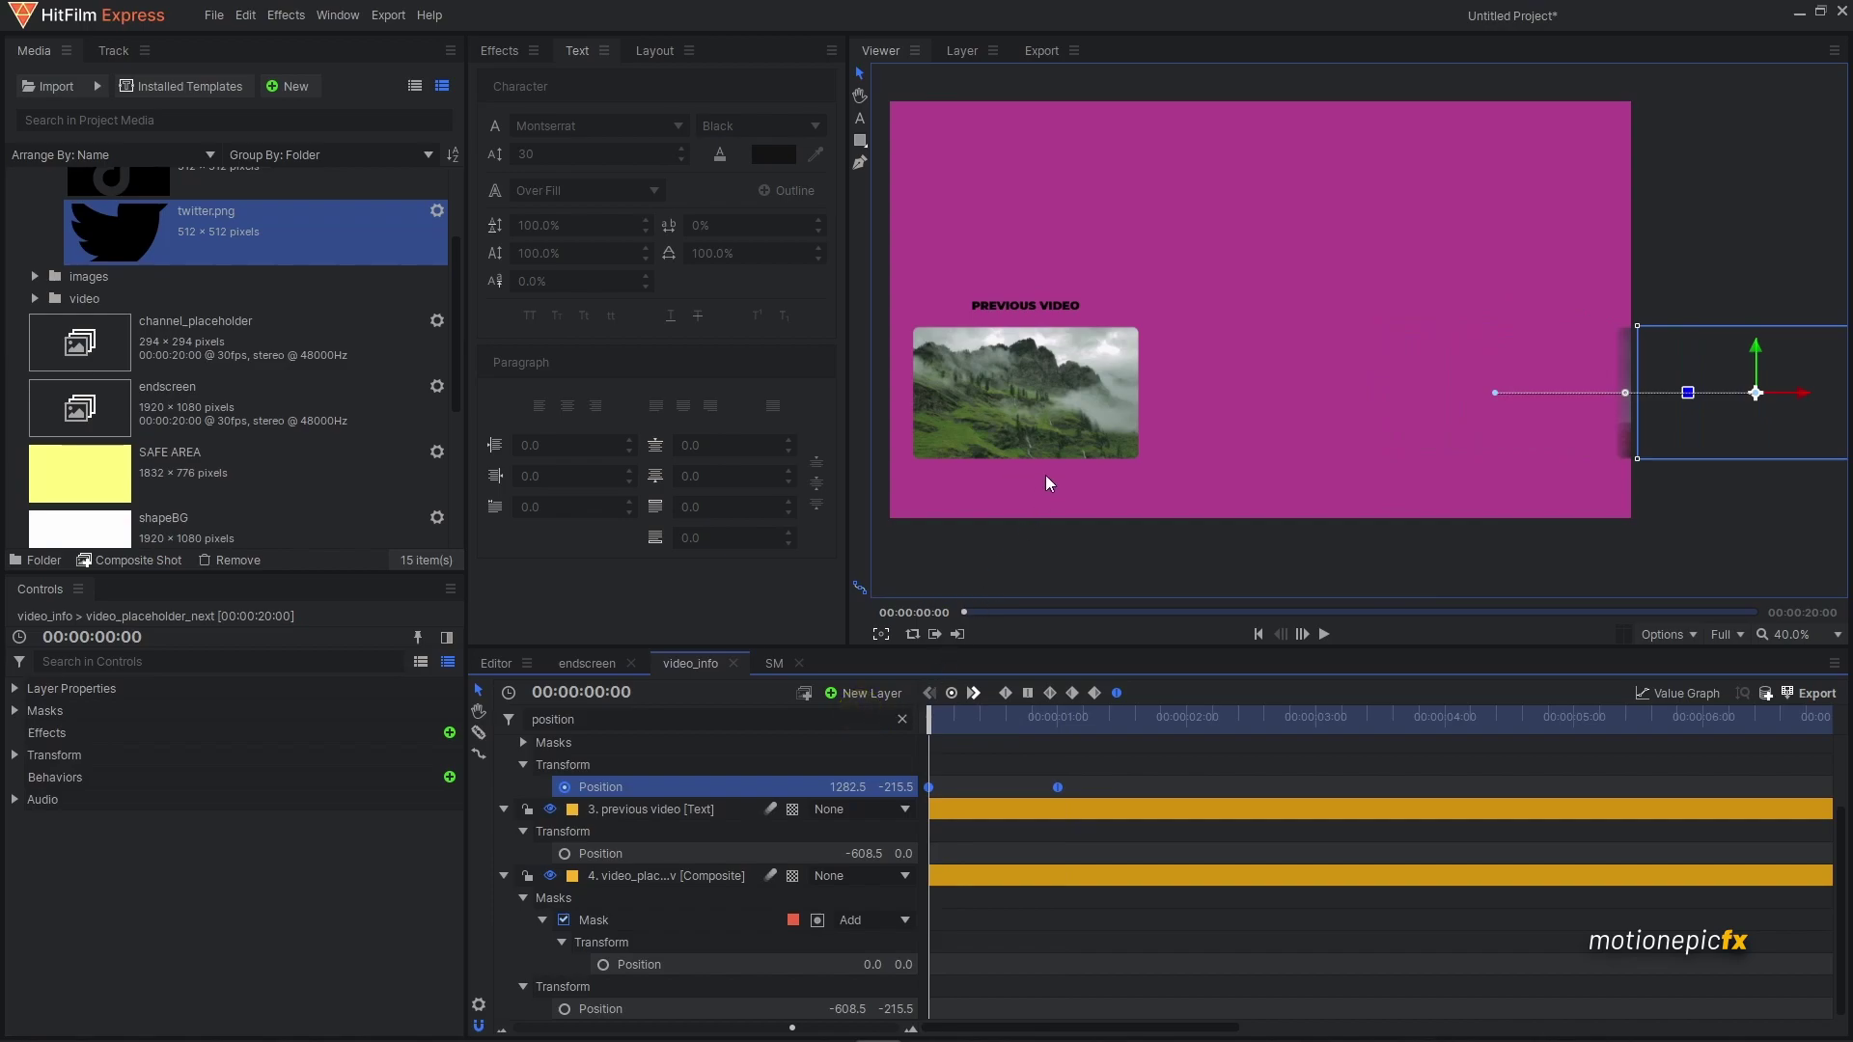
- Add position keyframes at 00:00:01:00 to the previous video text and video_placeholder_prev layers, keeping their current positions
{"action": "left_click_drag", "start_coordinate": [1083, 380], "coordinate": [1260, 383]}
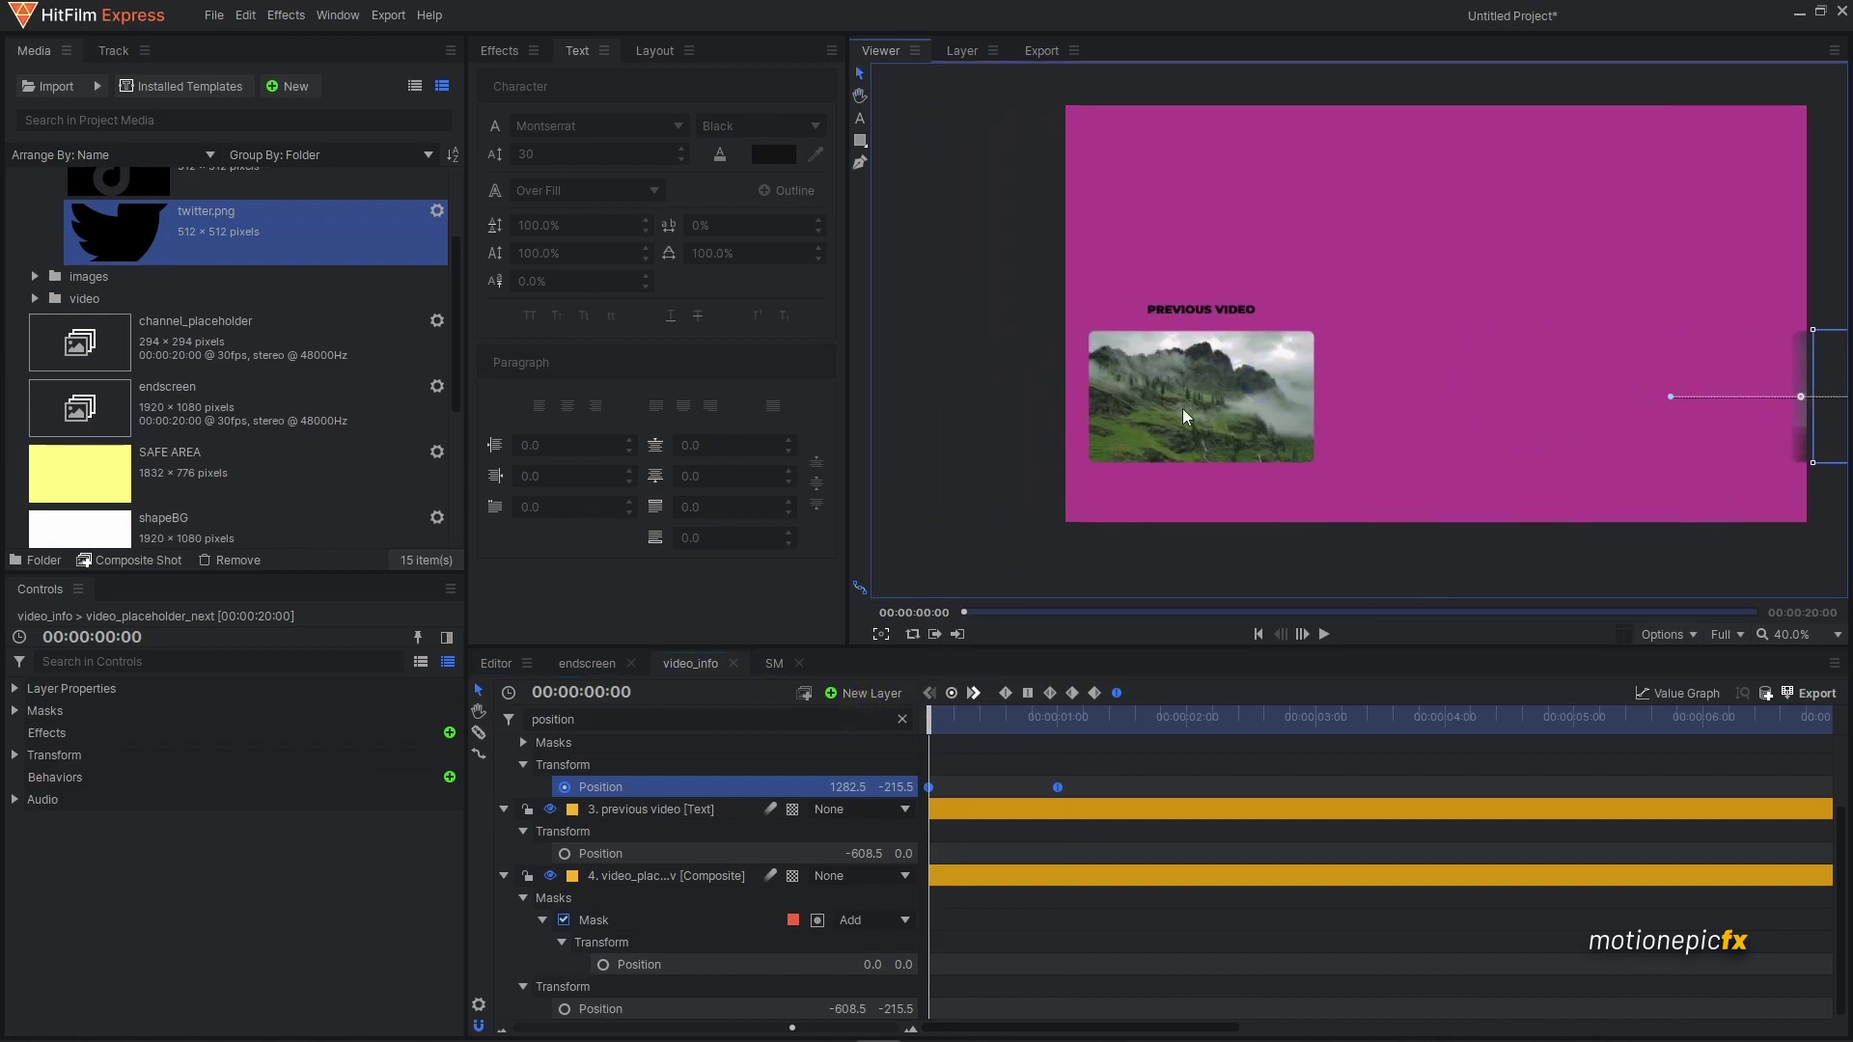
{"action": "left_click", "coordinate": [1058, 719]}
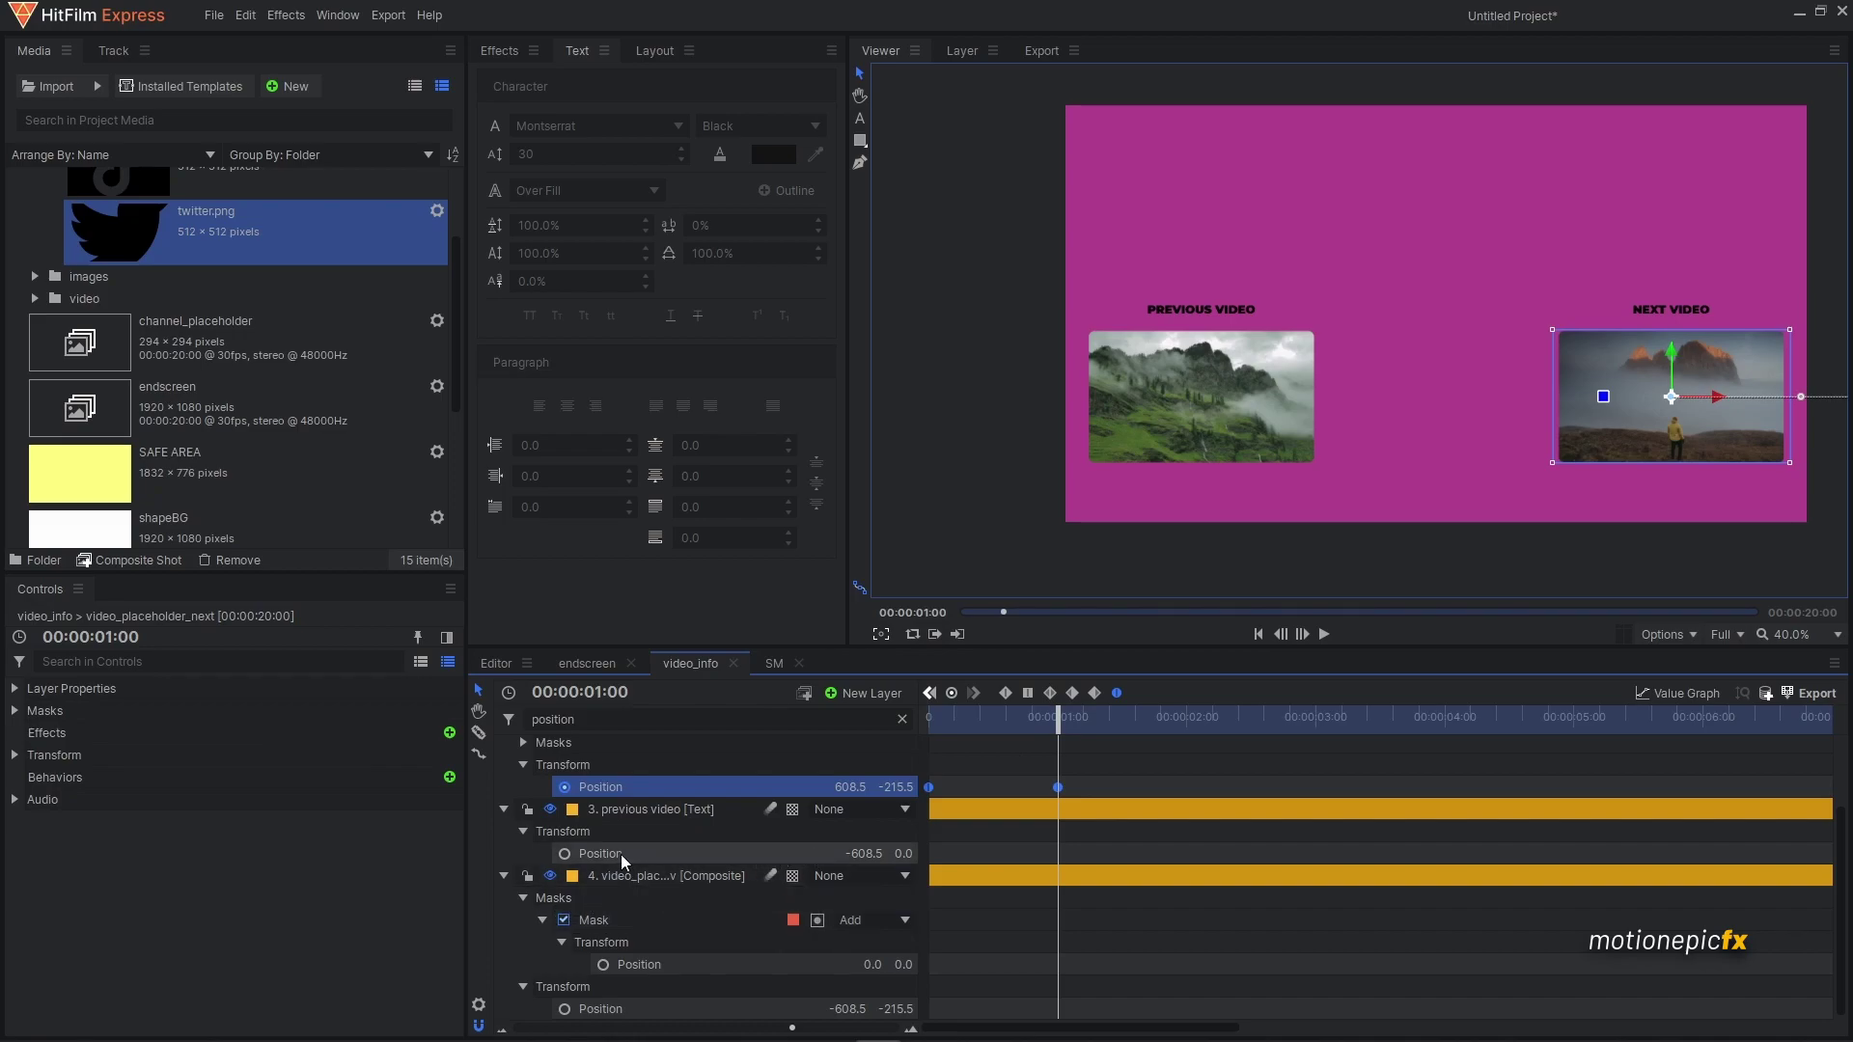
{"action": "left_click", "coordinate": [566, 855]}
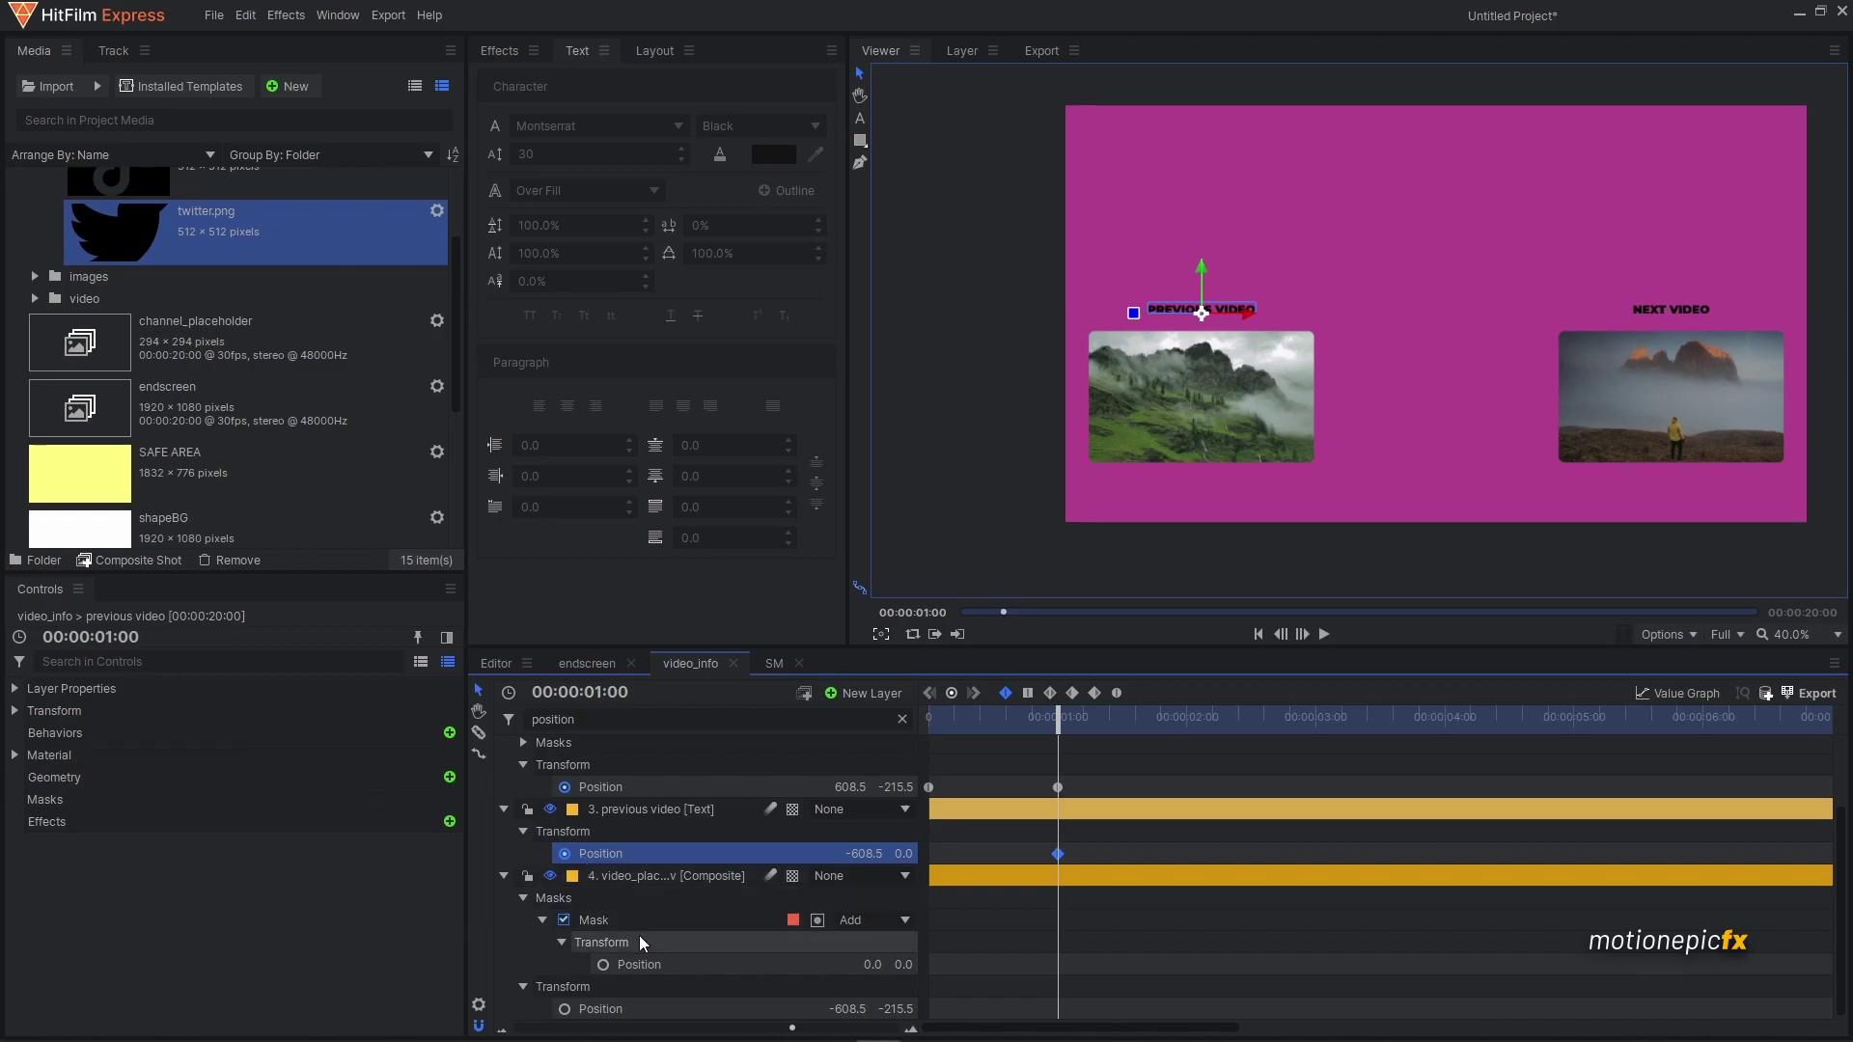
{"action": "left_click", "coordinate": [523, 900]}
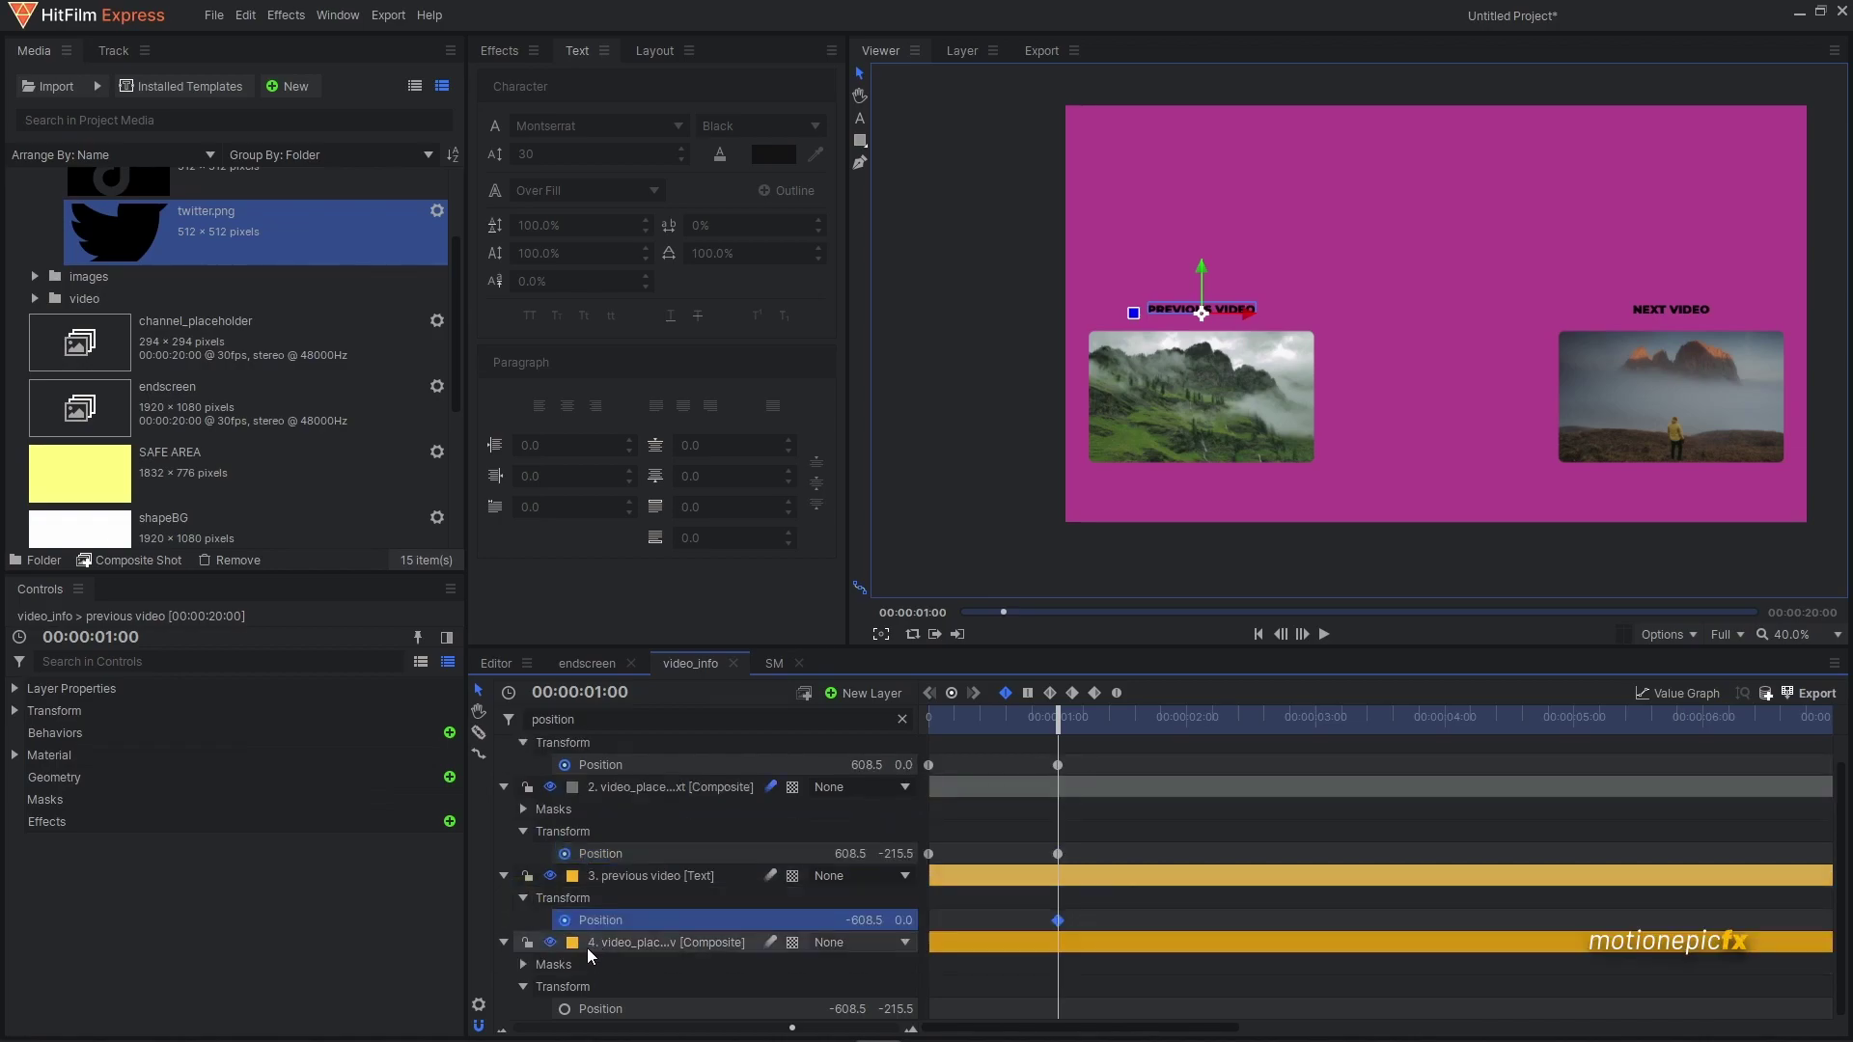
{"action": "left_click", "coordinate": [564, 1009]}
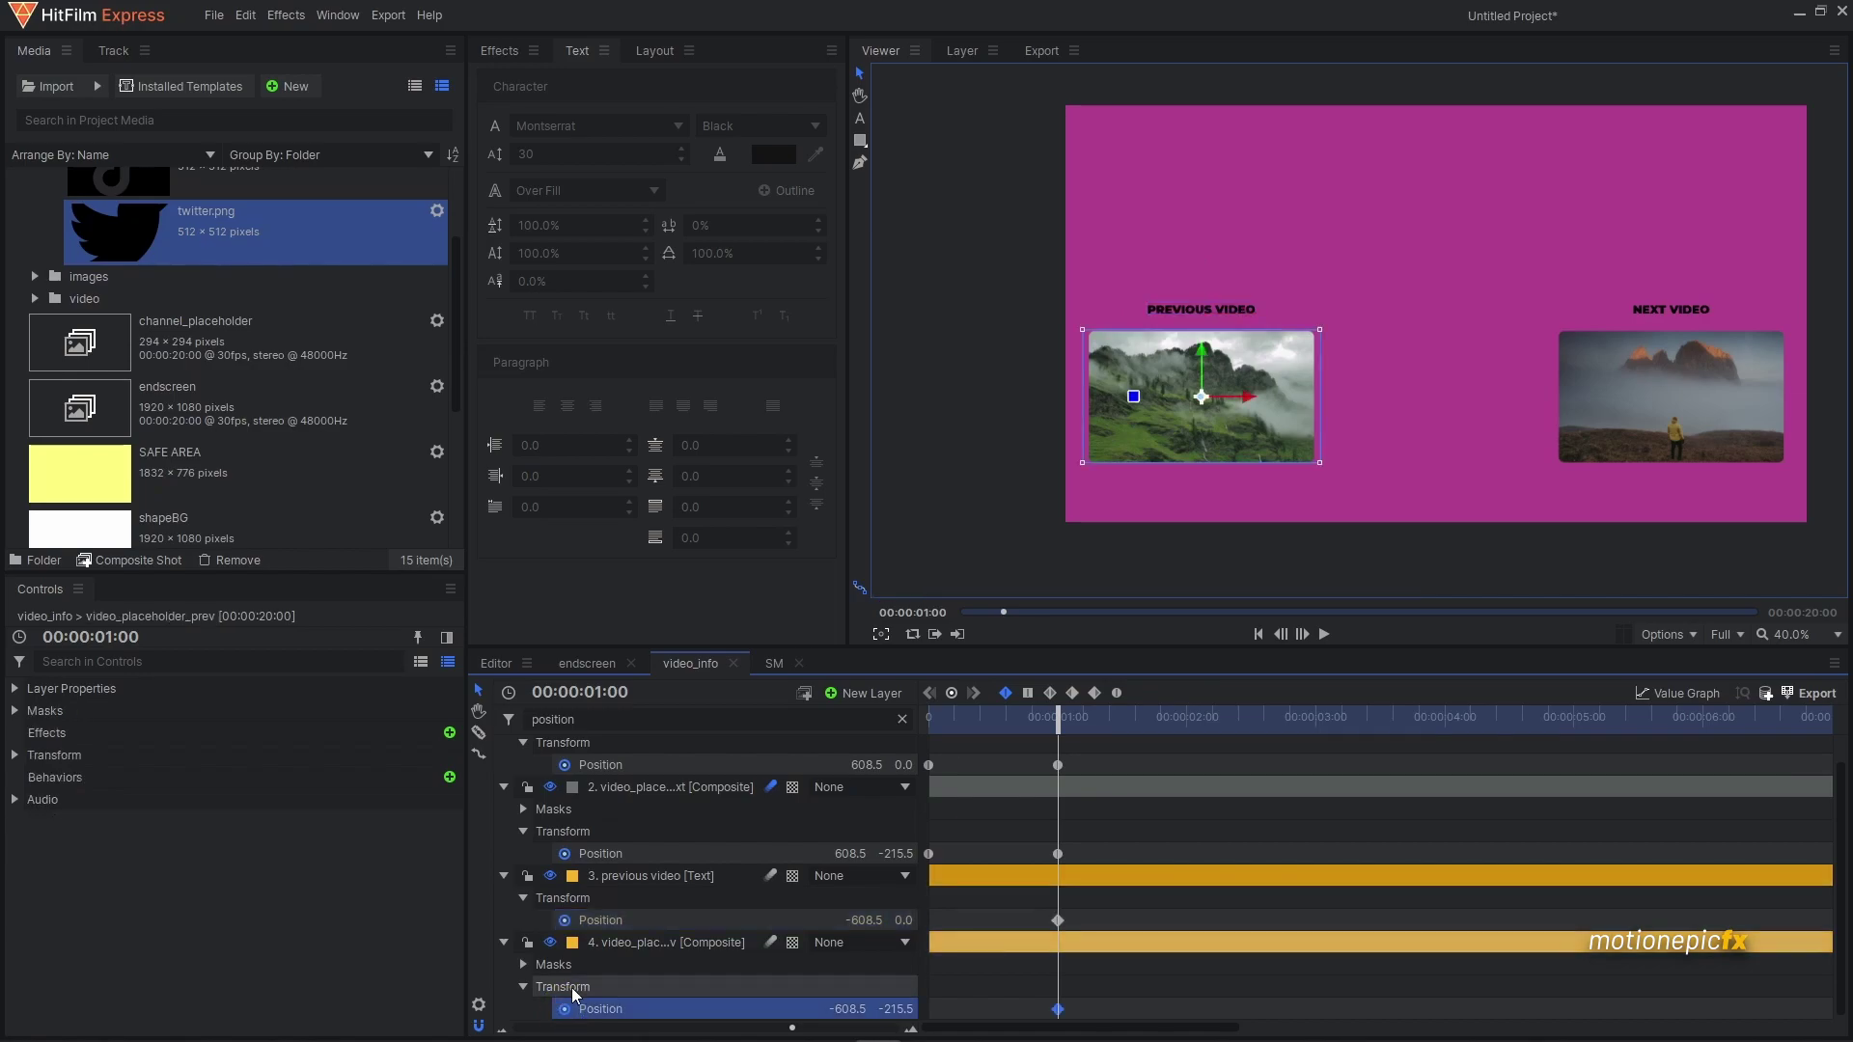
- At 00:00:00:00, move video_placeholder_prev to X -1276.0 and the previous video text to X -1122.5, beyond the canvas's left edge
{"action": "left_click_drag", "start_coordinate": [1072, 714], "coordinate": [840, 691]}
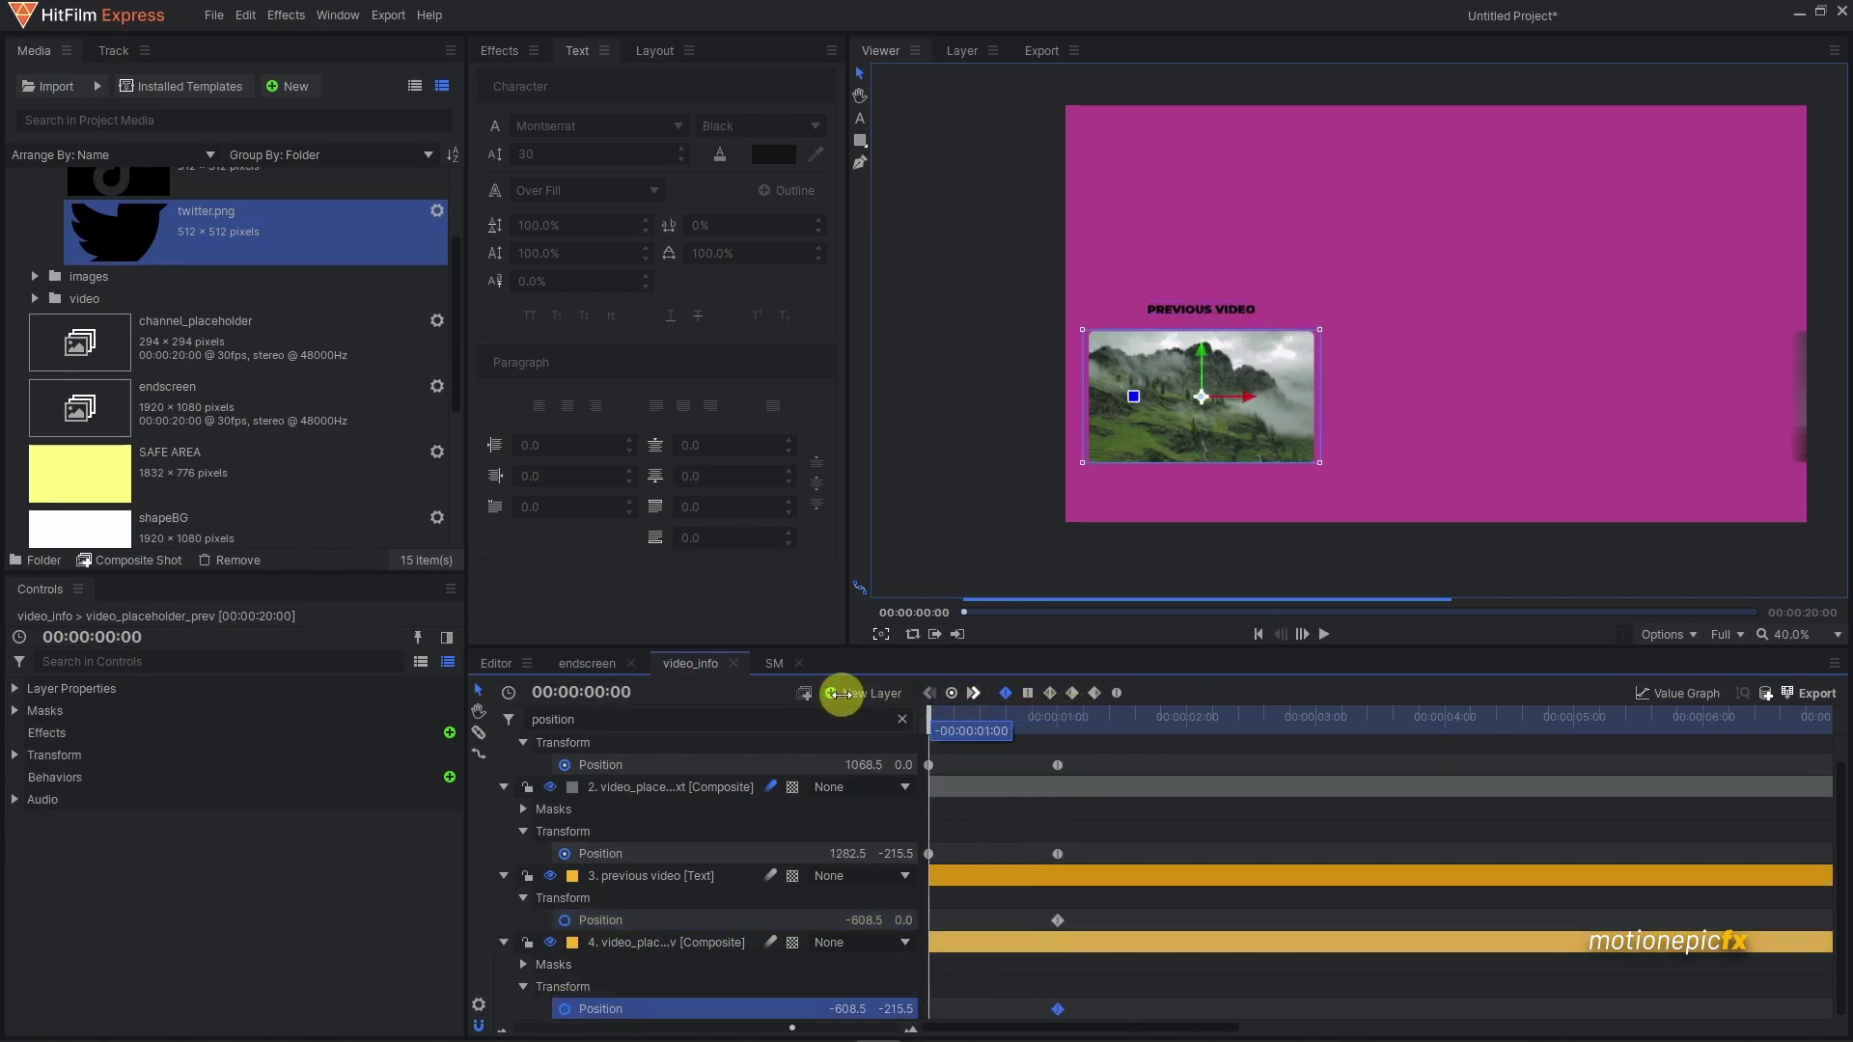
{"action": "left_click", "coordinate": [1249, 397]}
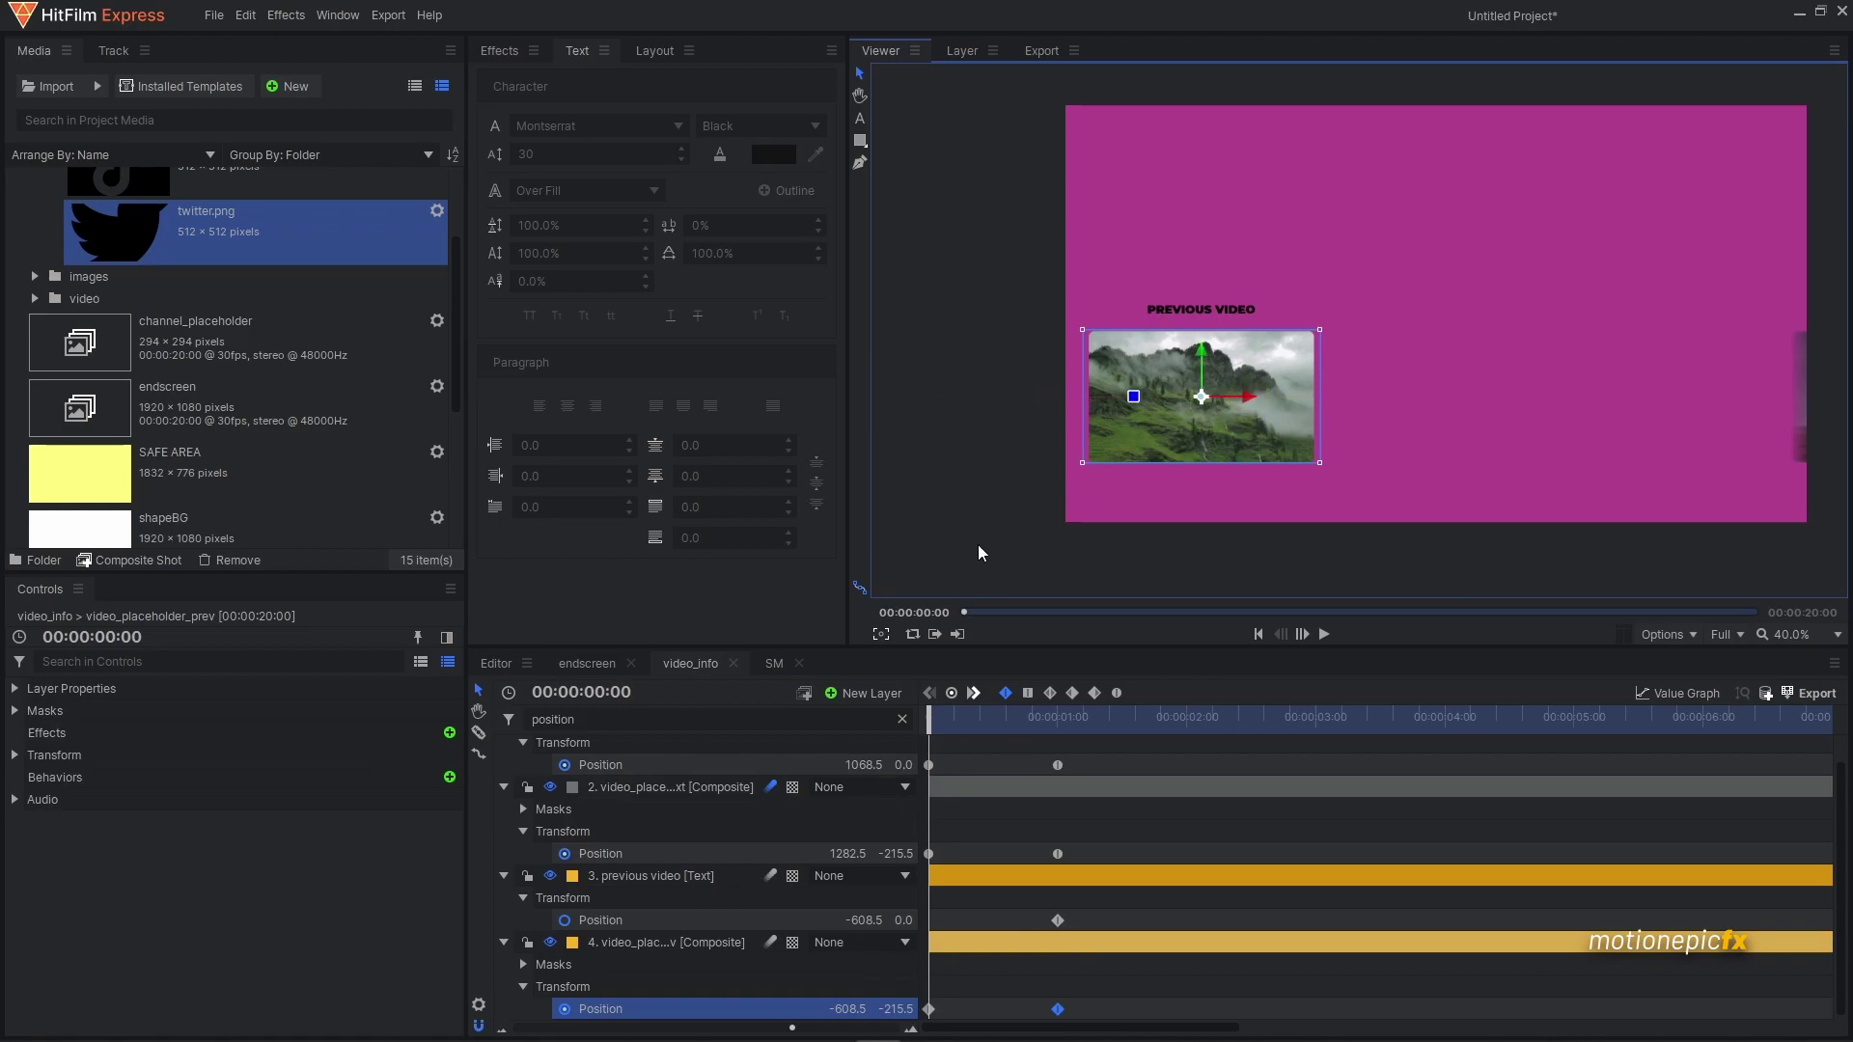
{"action": "left_click_drag", "start_coordinate": [1241, 400], "coordinate": [992, 390]}
{"action": "left_click_drag", "start_coordinate": [868, 919], "coordinate": [866, 920]}
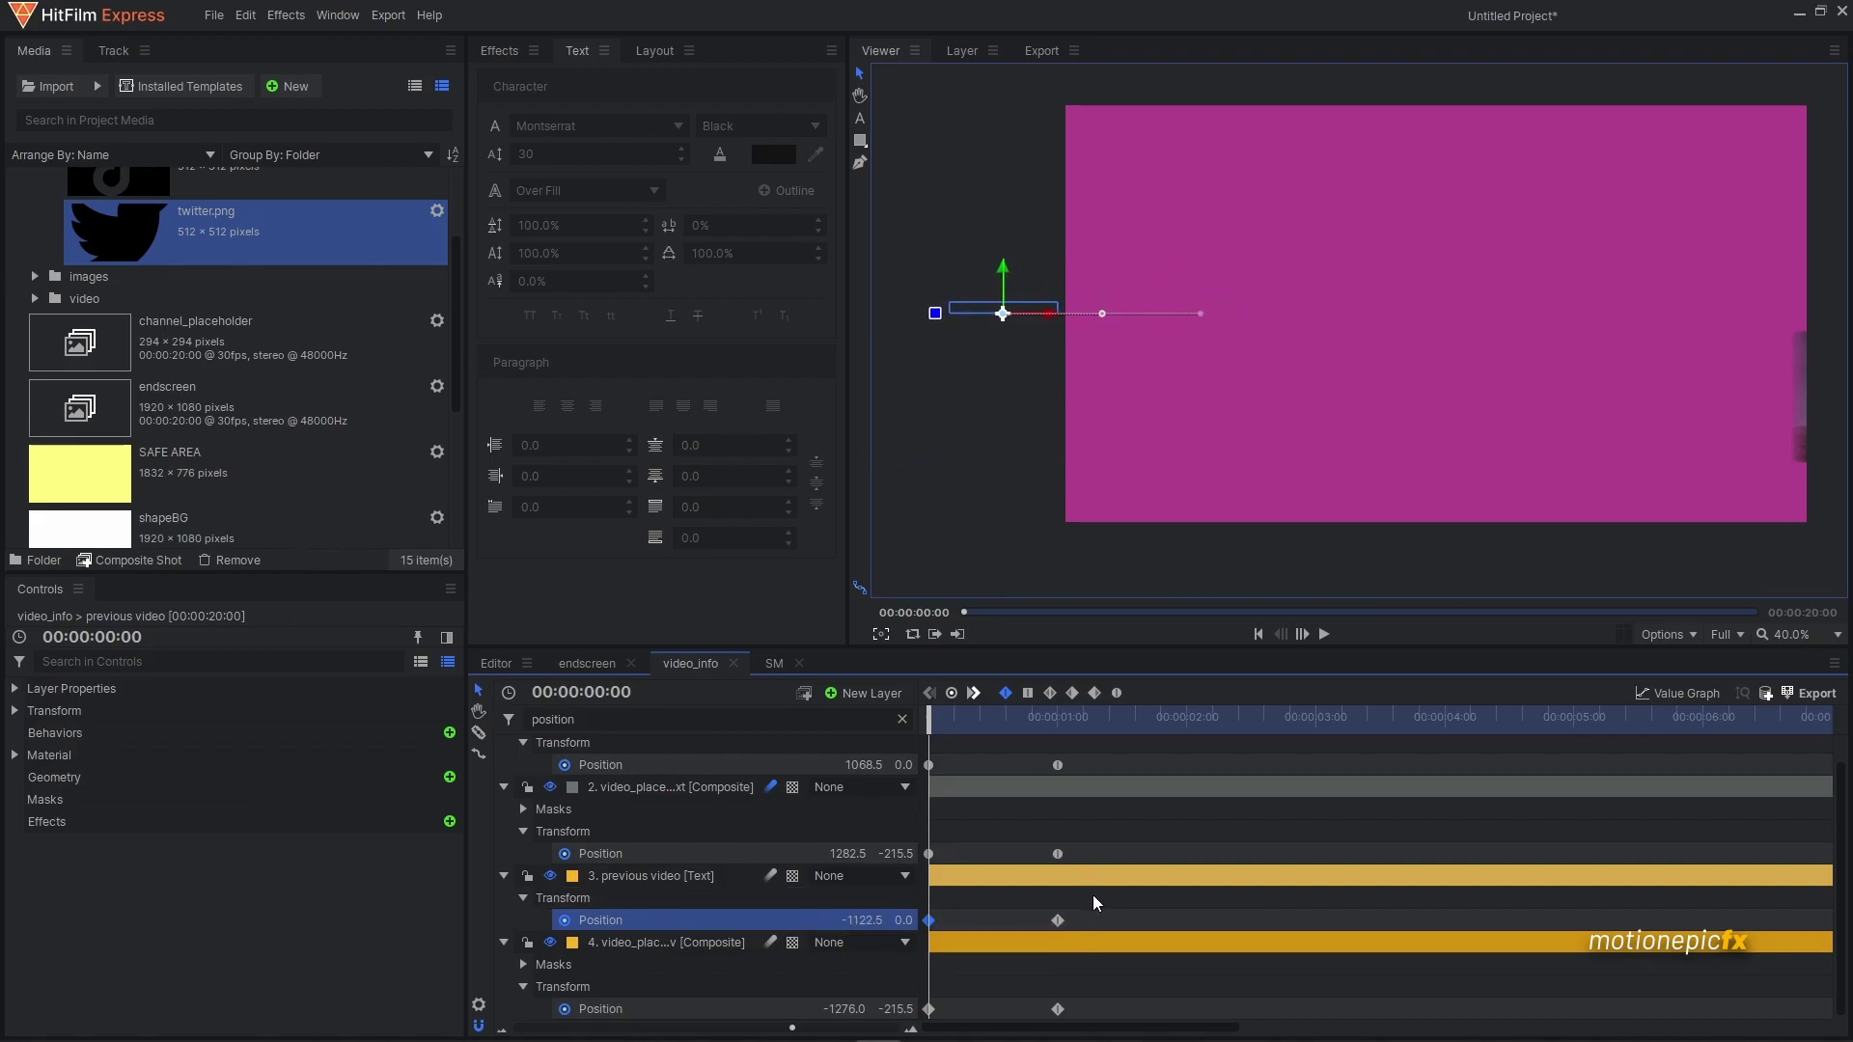
- Convert the previous video text's position keyframes to Manual Bezier and shape the curve for a fast start and long ease into the end
{"action": "left_click", "coordinate": [1117, 692]}
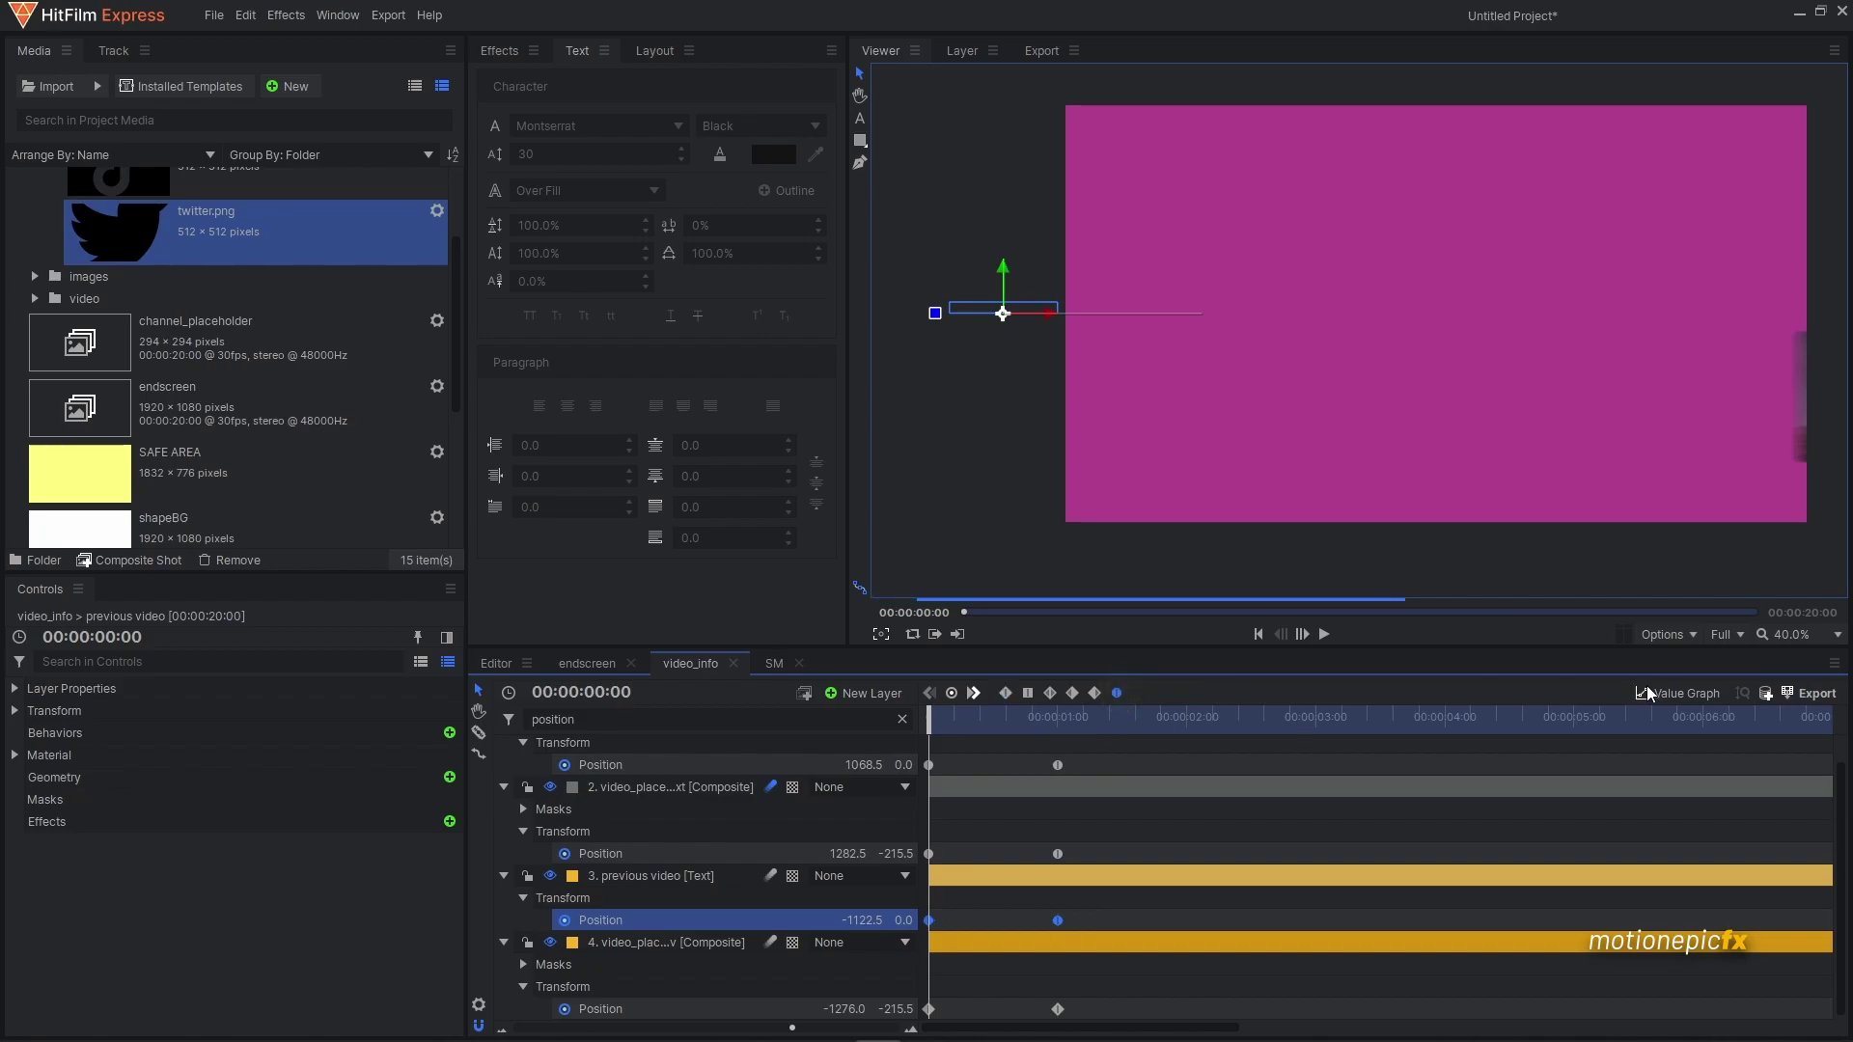
{"action": "left_click_drag", "start_coordinate": [993, 983], "coordinate": [943, 977]}
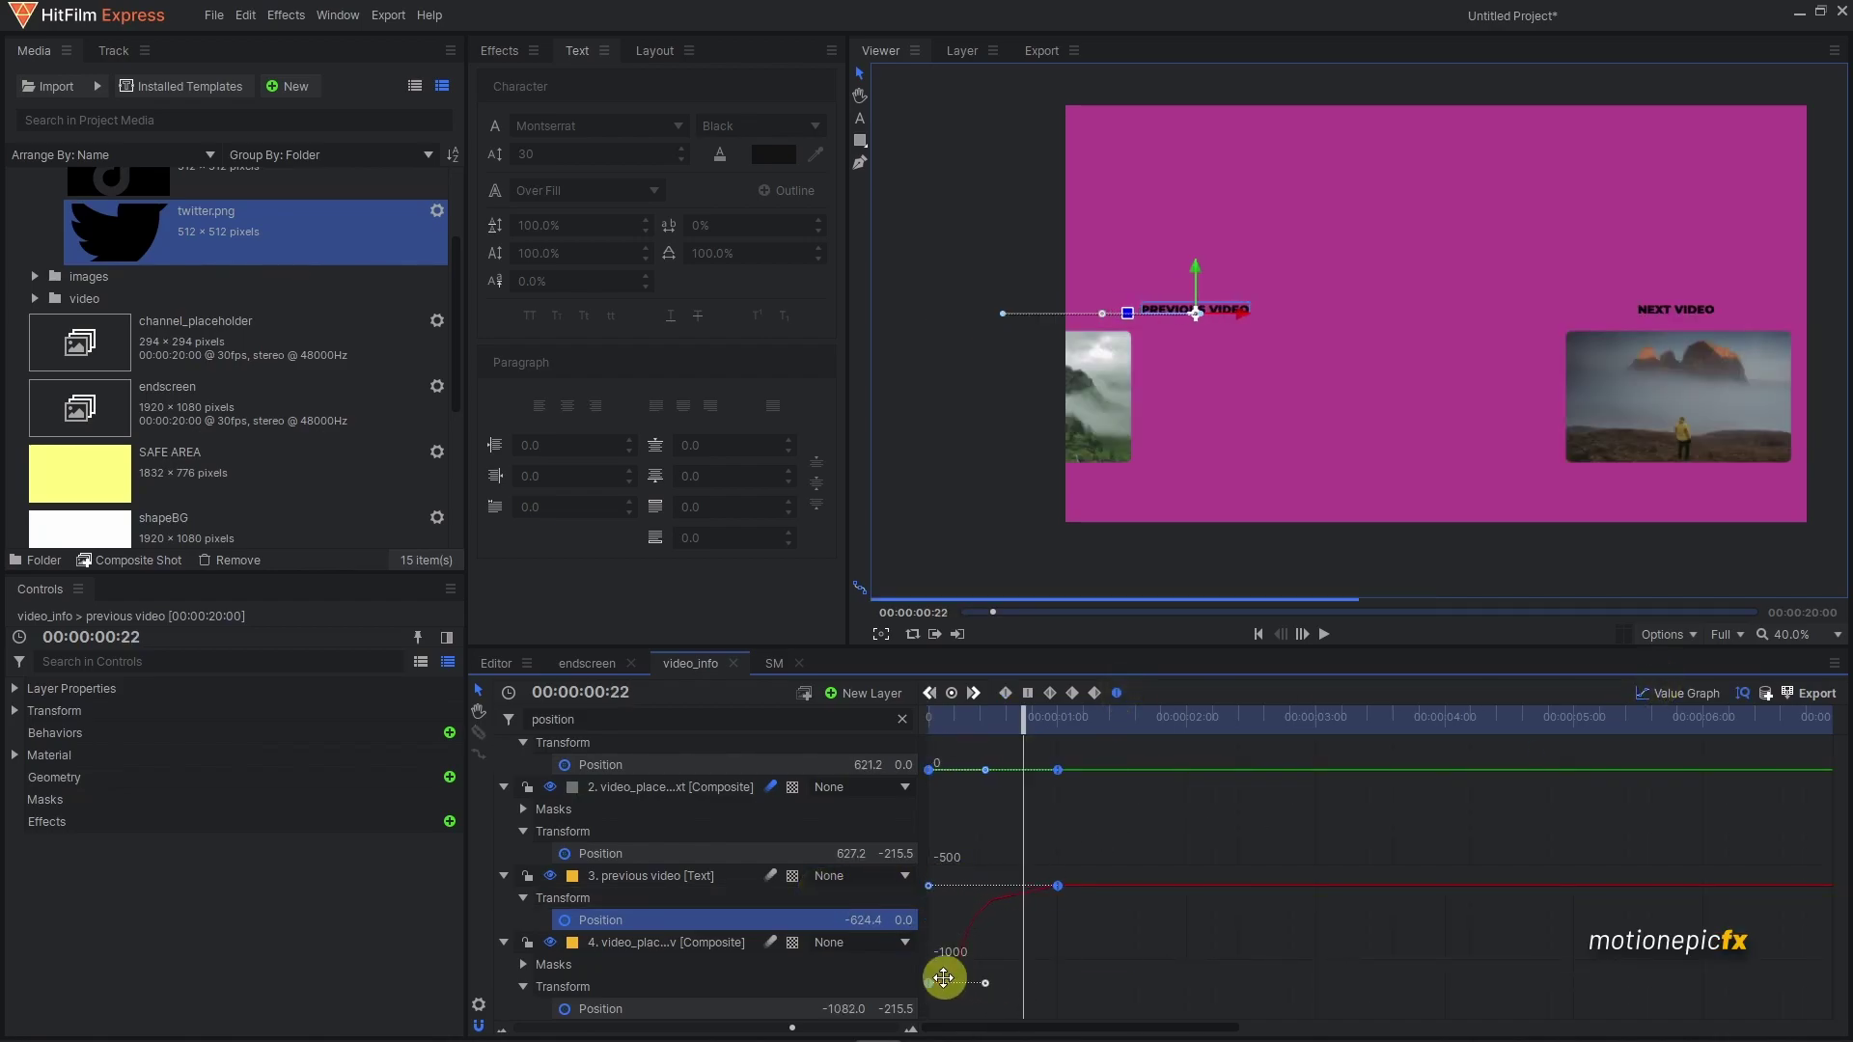
{"action": "left_click", "coordinate": [1668, 693]}
- Finish easing the previous video text's curve, and give video_placeholder_prev's position keyframes a Manual Bezier curve with a fast start and long ease-out
{"action": "left_click_drag", "start_coordinate": [1124, 990], "coordinate": [909, 1013]}
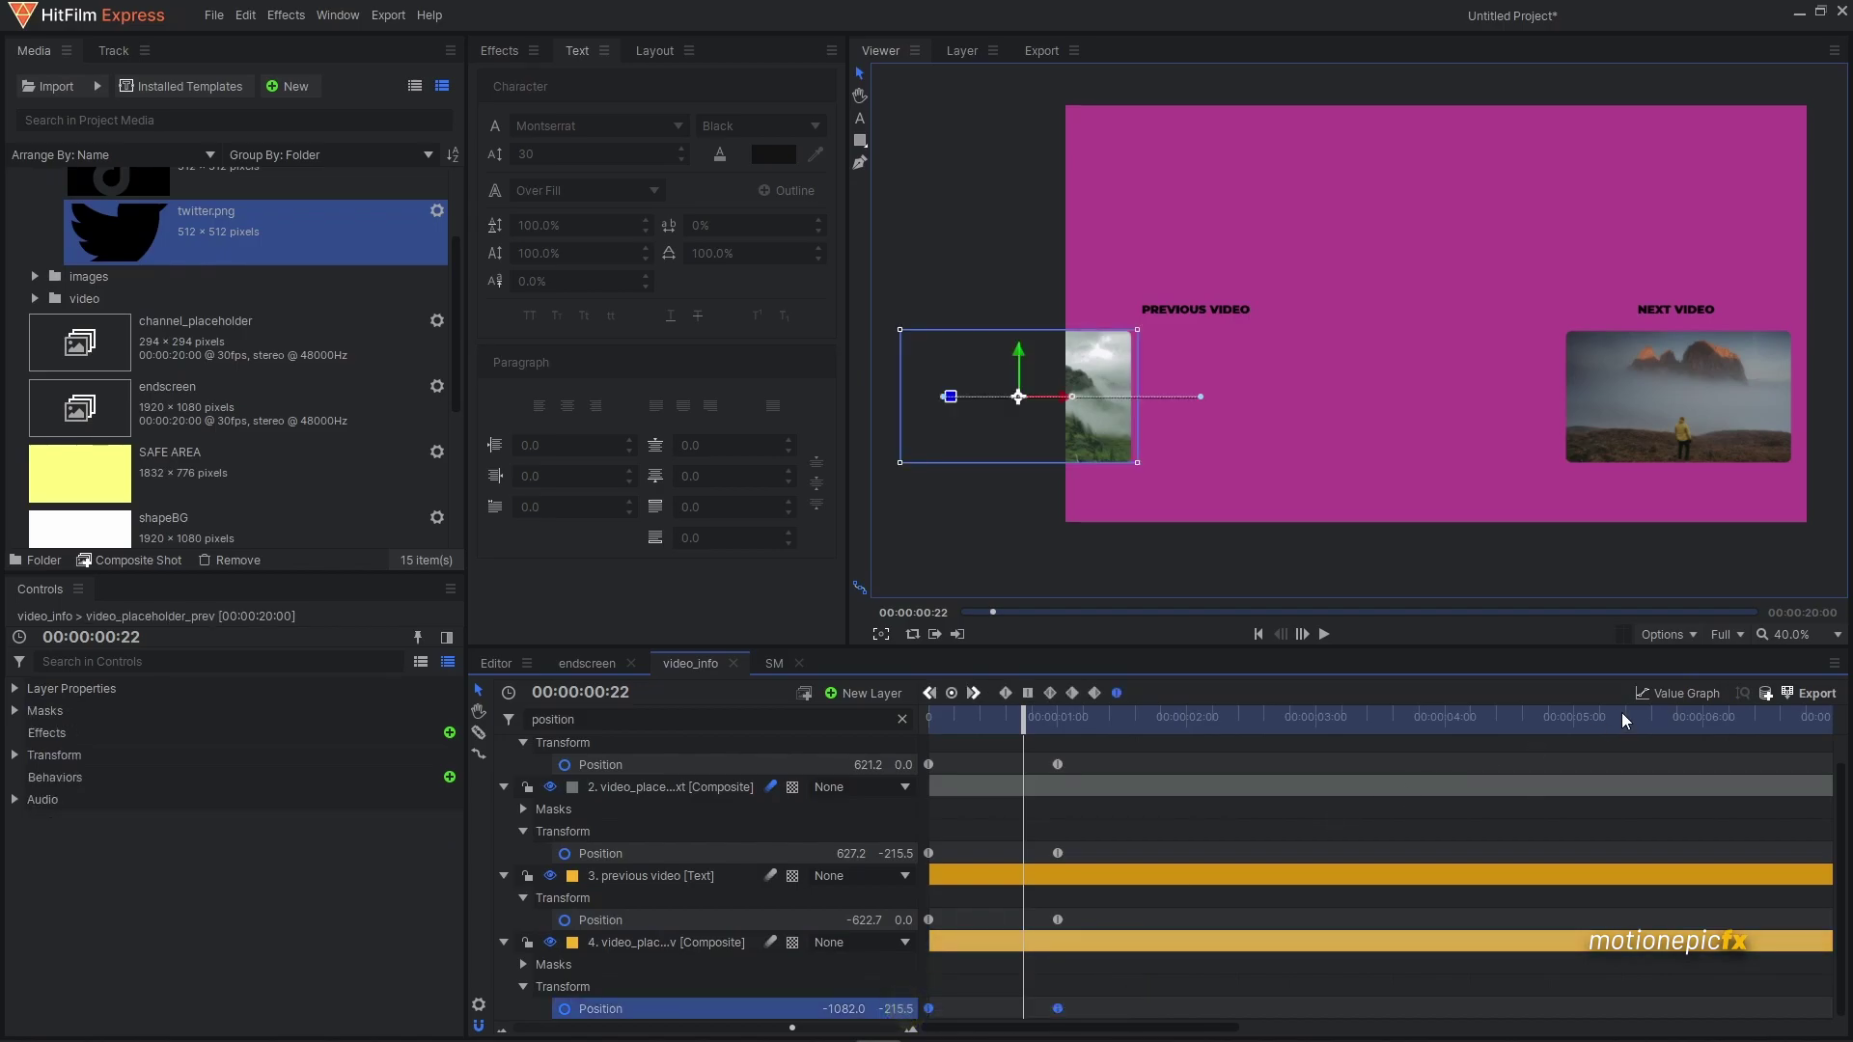
{"action": "left_click", "coordinate": [1004, 693]}
{"action": "left_click", "coordinate": [1114, 692]}
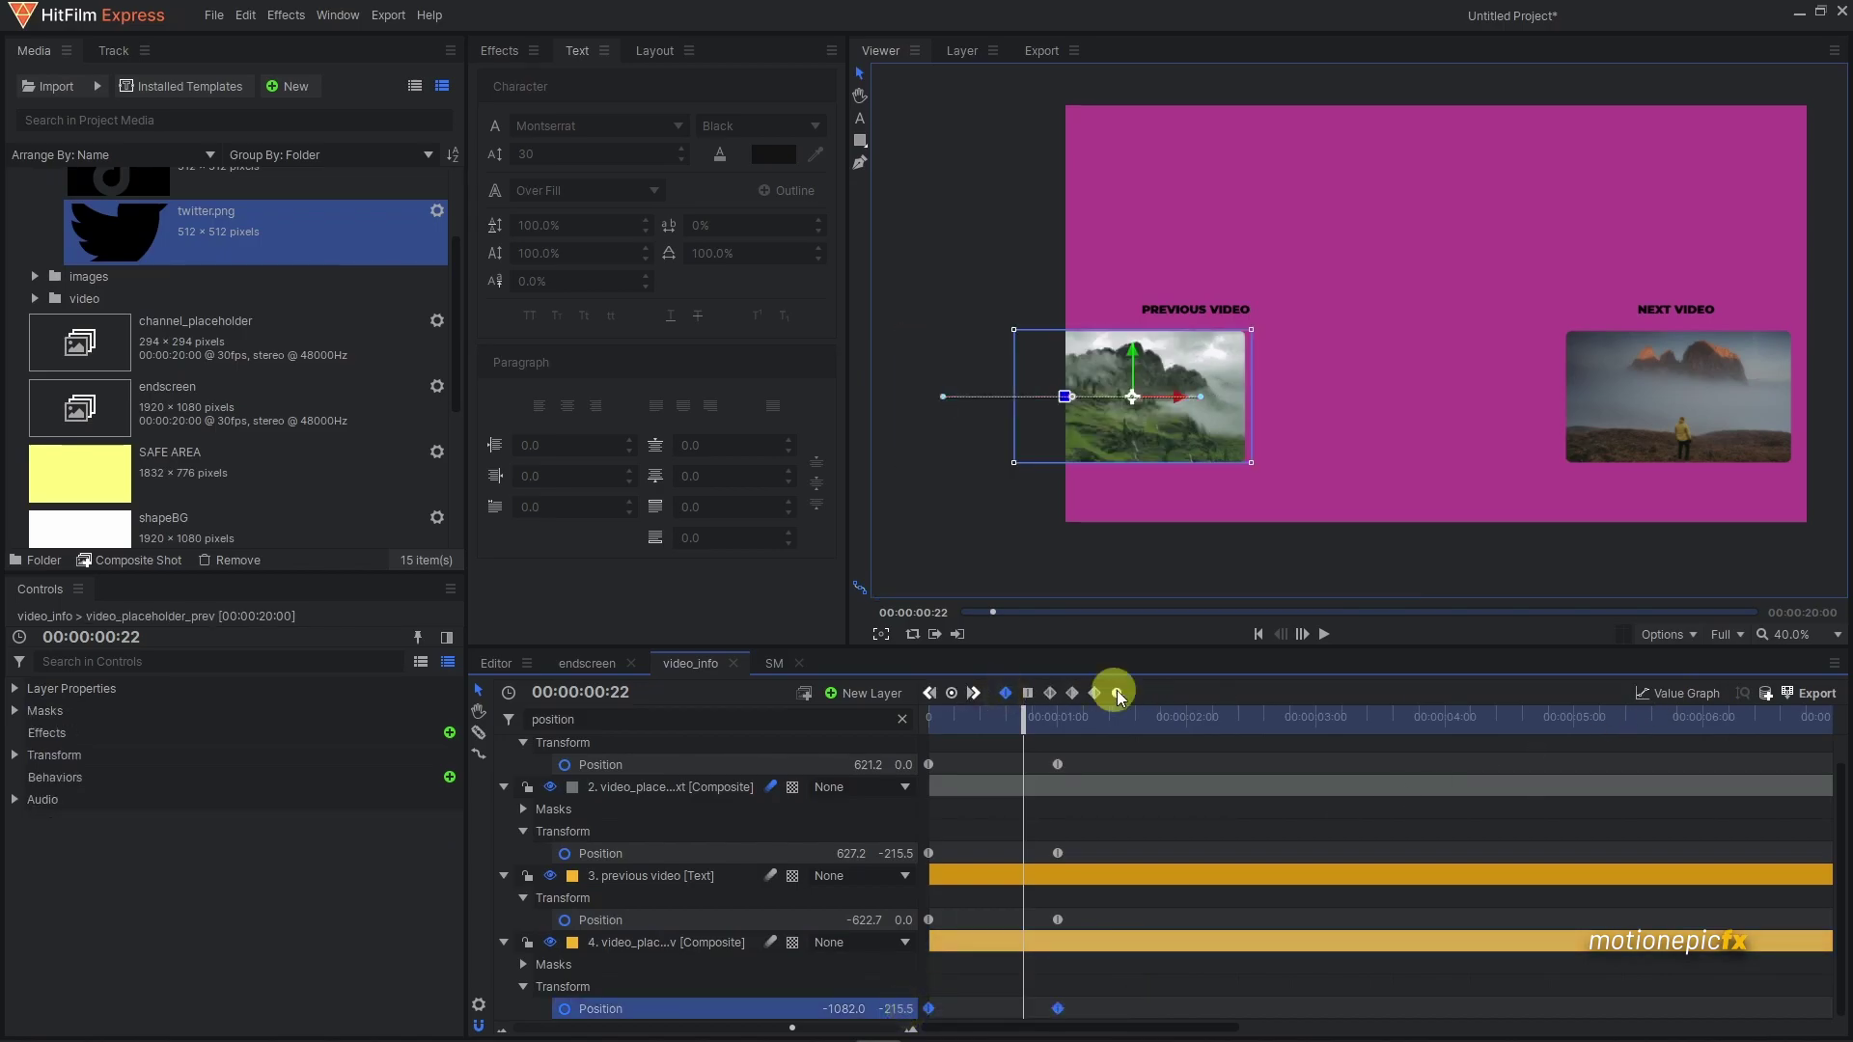
{"action": "left_click", "coordinate": [1669, 693]}
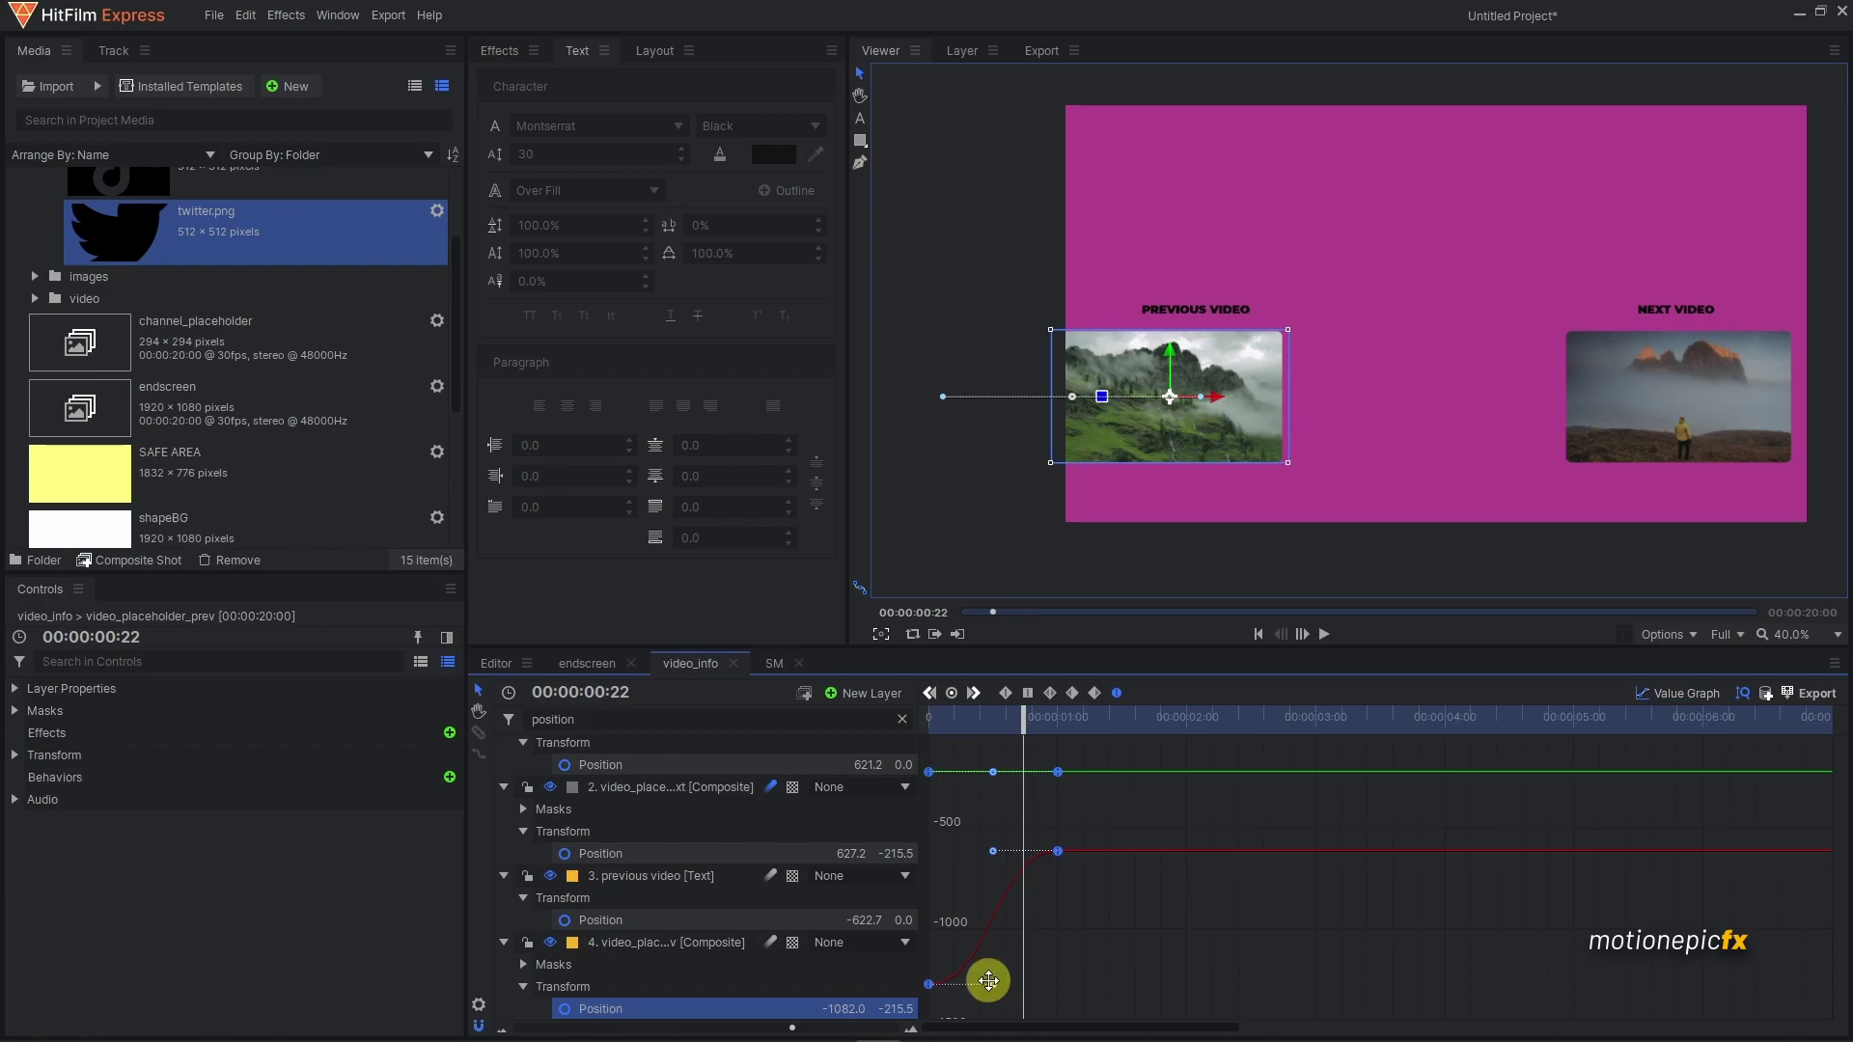
{"action": "left_click_drag", "start_coordinate": [988, 981], "coordinate": [890, 981]}
{"action": "left_click_drag", "start_coordinate": [993, 850], "coordinate": [926, 849]}
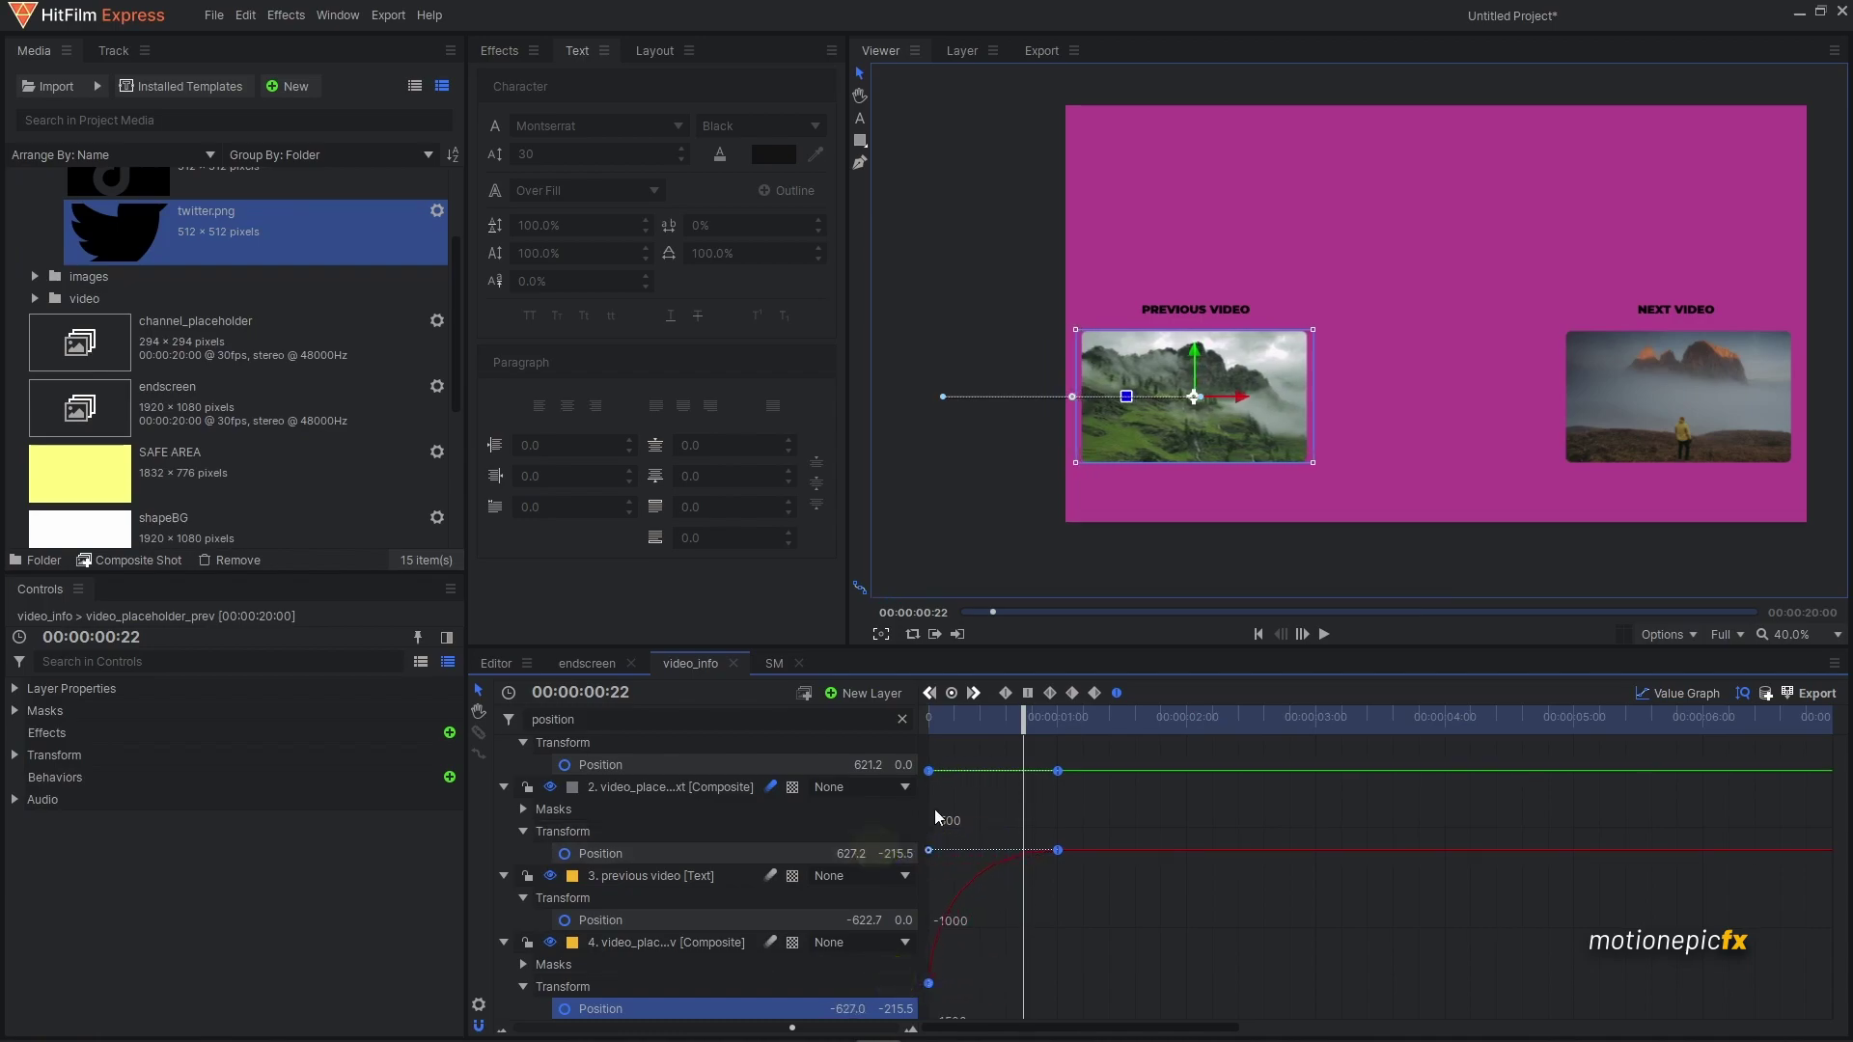
- Preview the slide-in animation and enable motion blur on the previous video text and video_placeholder_prev layers
{"action": "left_click", "coordinate": [1106, 944]}
{"action": "key", "text": "space"}
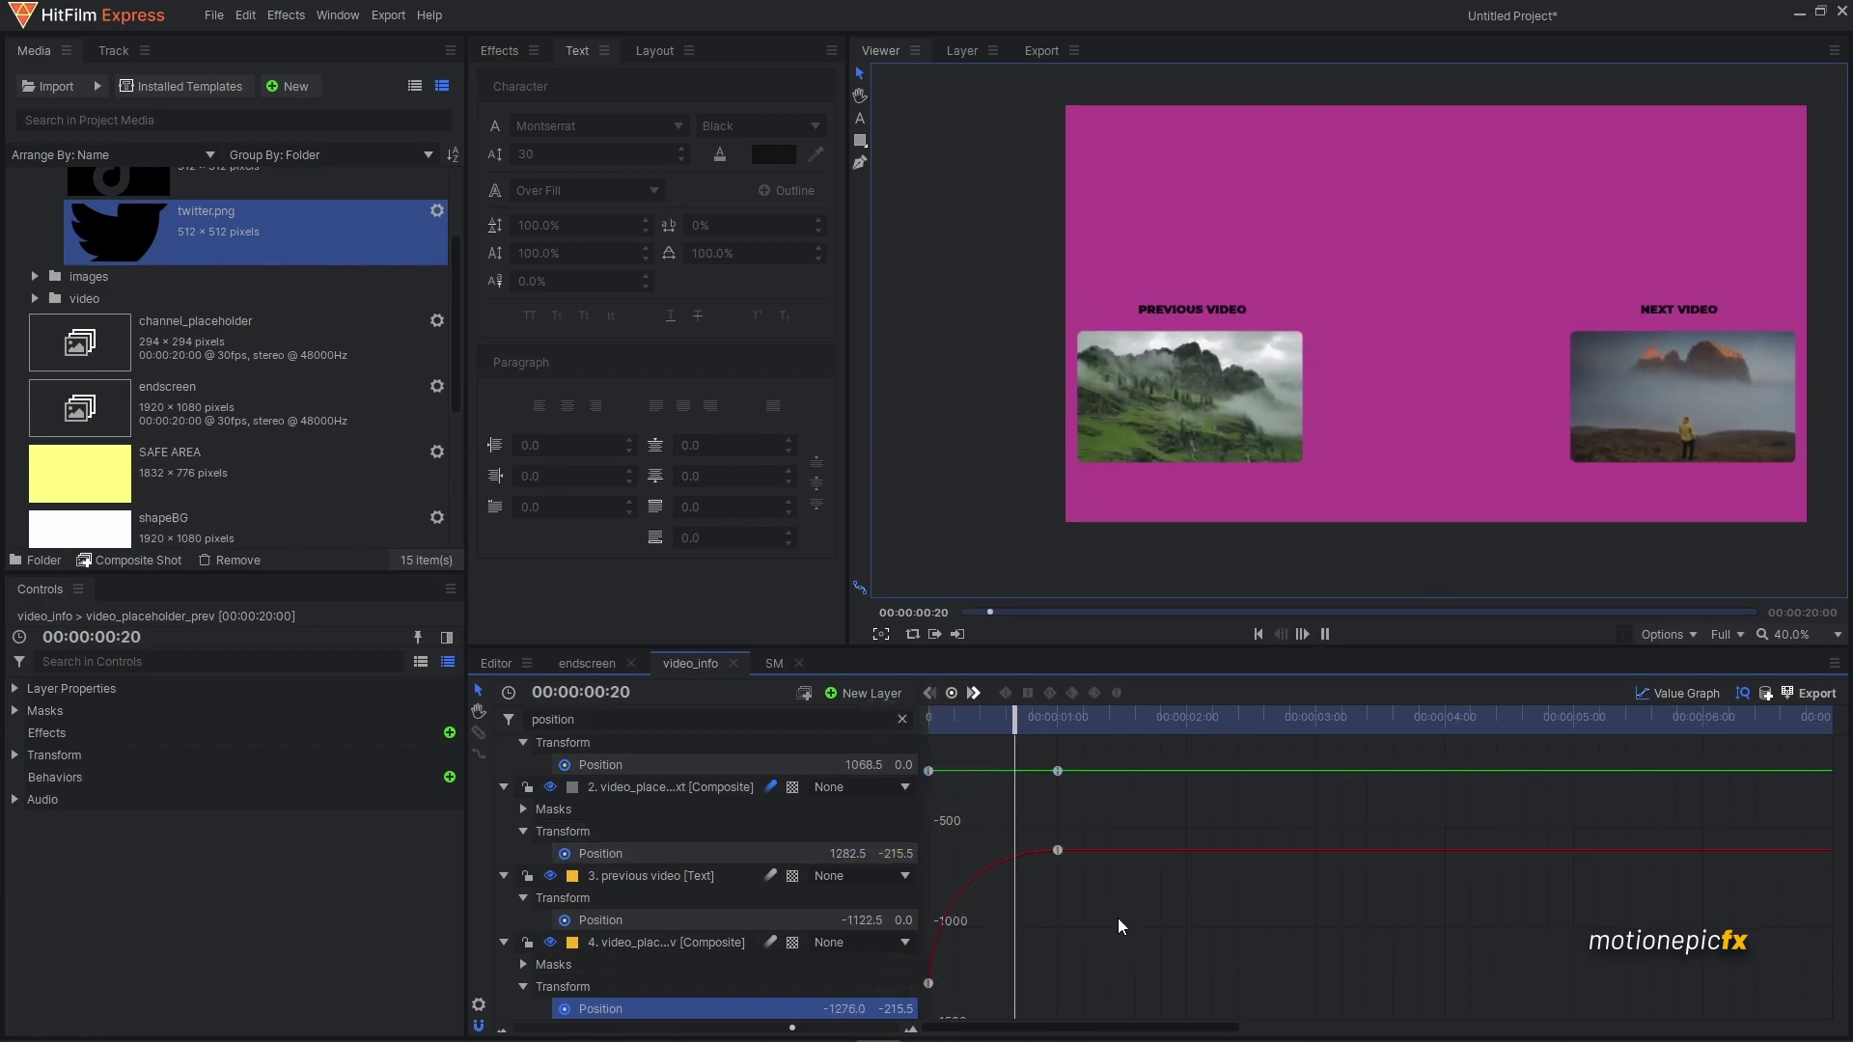
{"action": "left_click", "coordinate": [940, 722]}
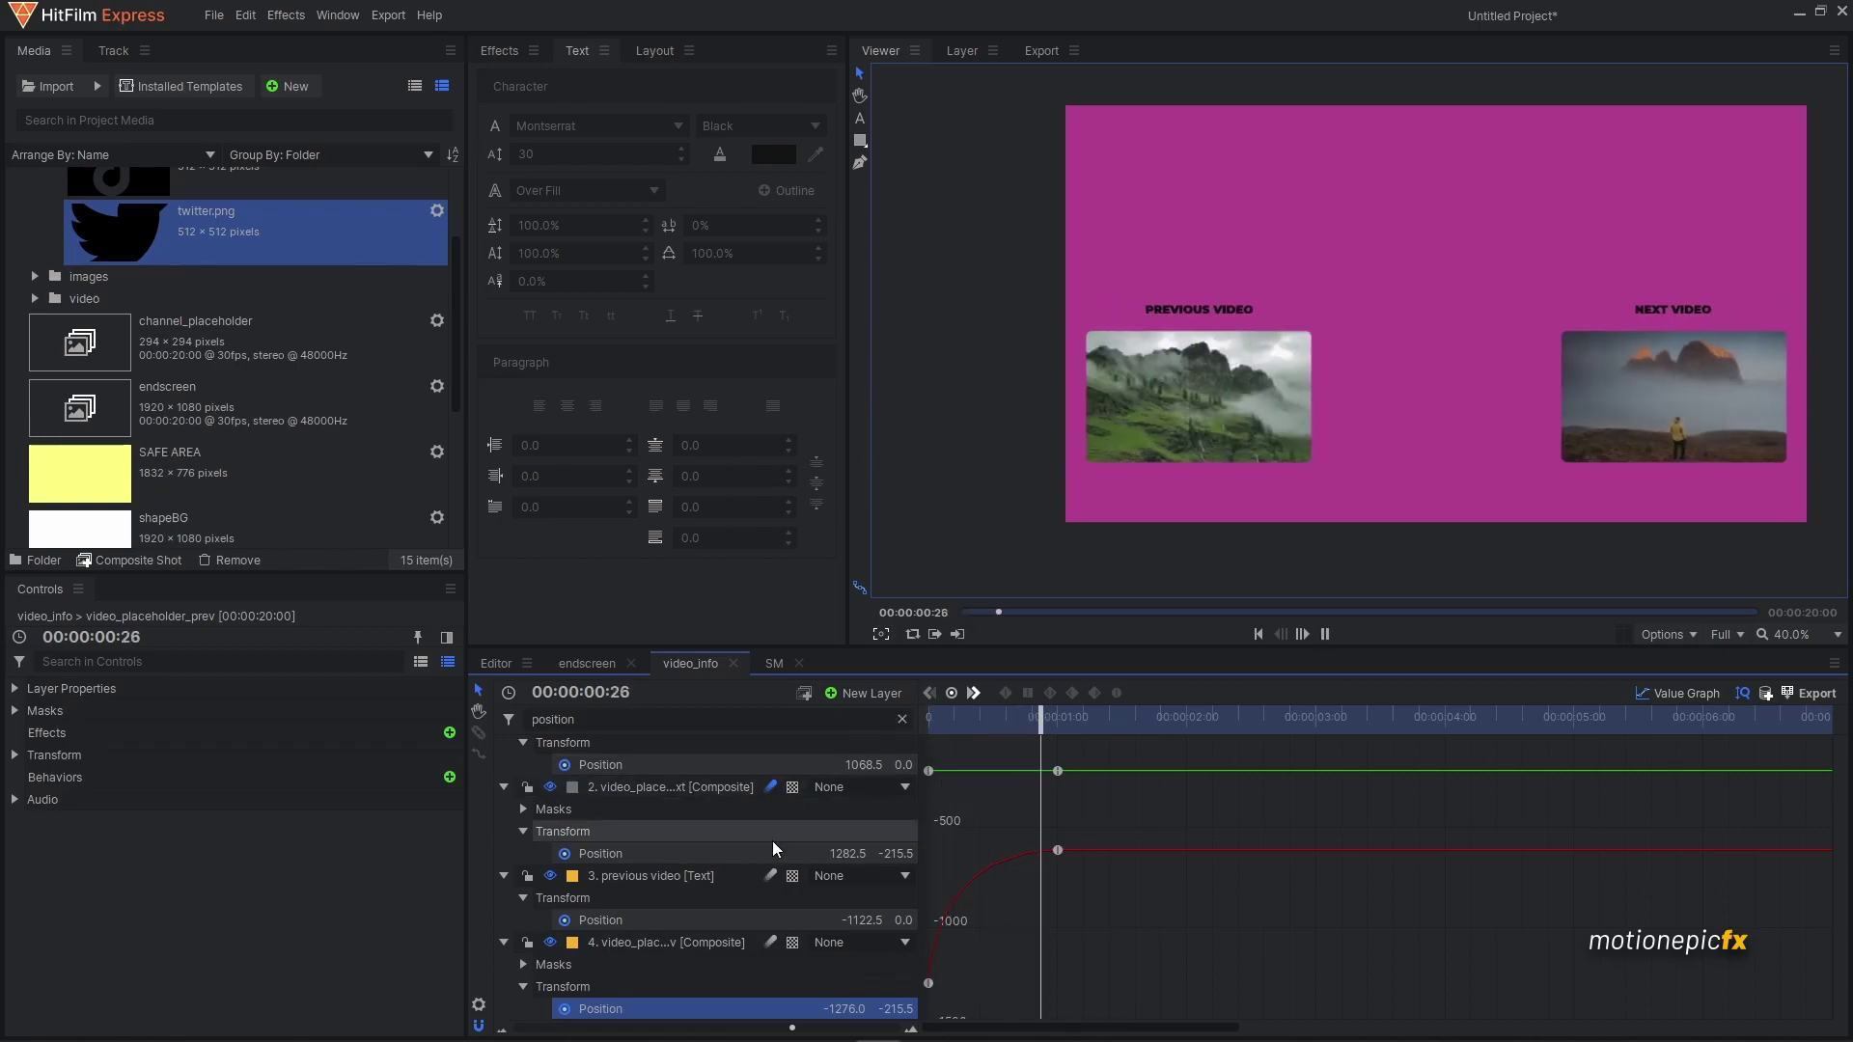
{"action": "left_click", "coordinate": [772, 878]}
{"action": "left_click", "coordinate": [770, 941]}
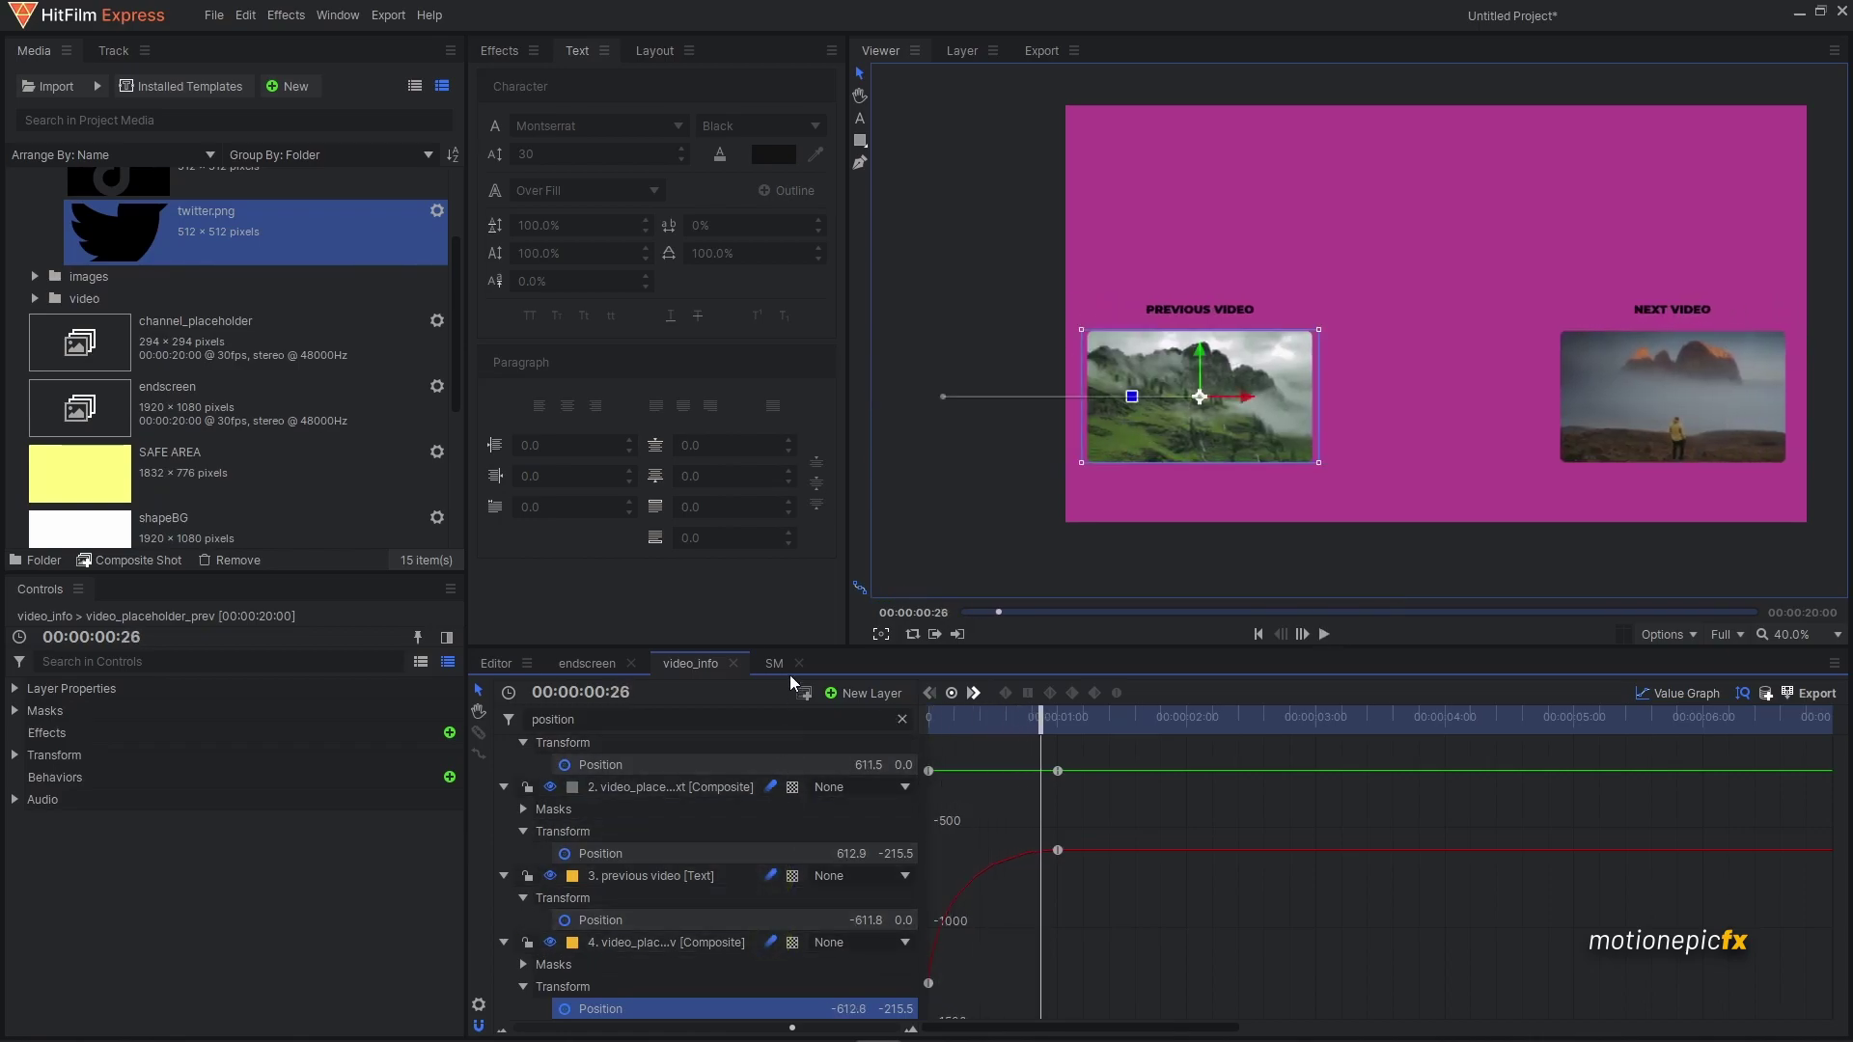
- Close the video_info timeline and preview the endscreen composite shot from its beginning
{"action": "left_click", "coordinate": [734, 665]}
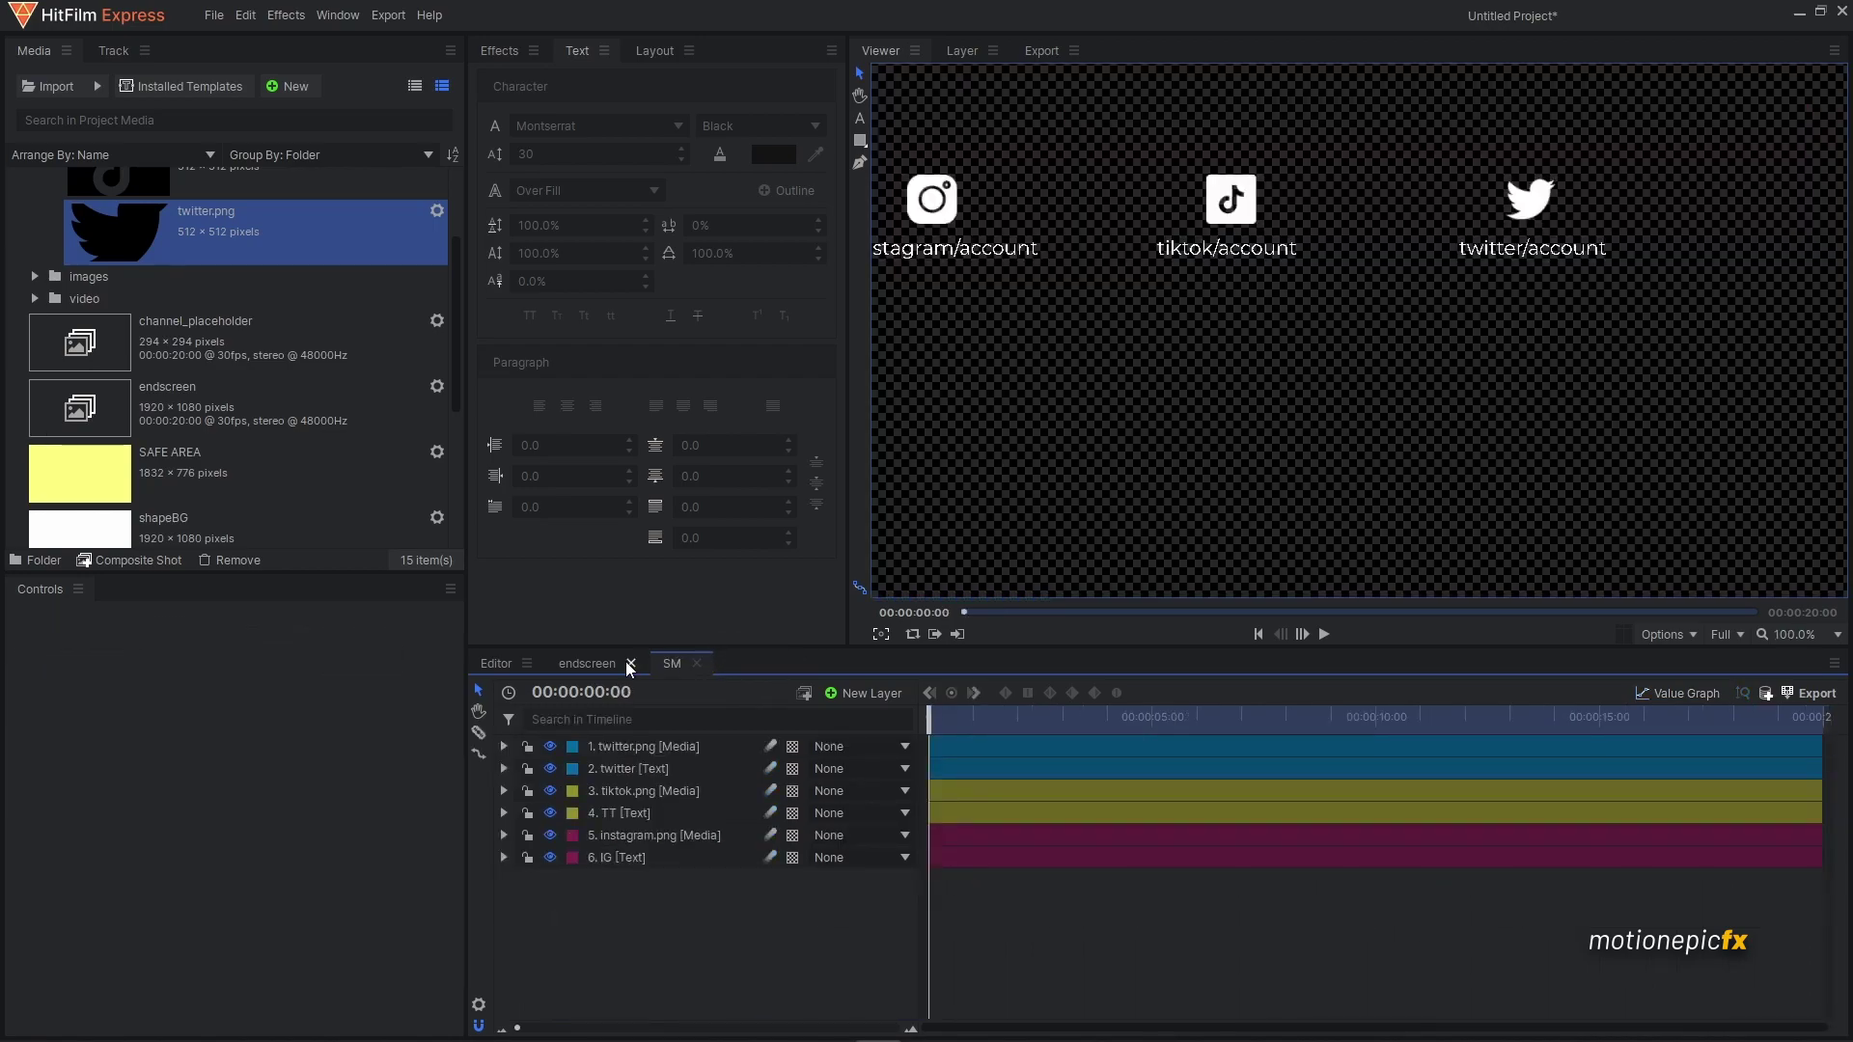
{"action": "left_click", "coordinate": [618, 663]}
{"action": "key", "text": "Home"}
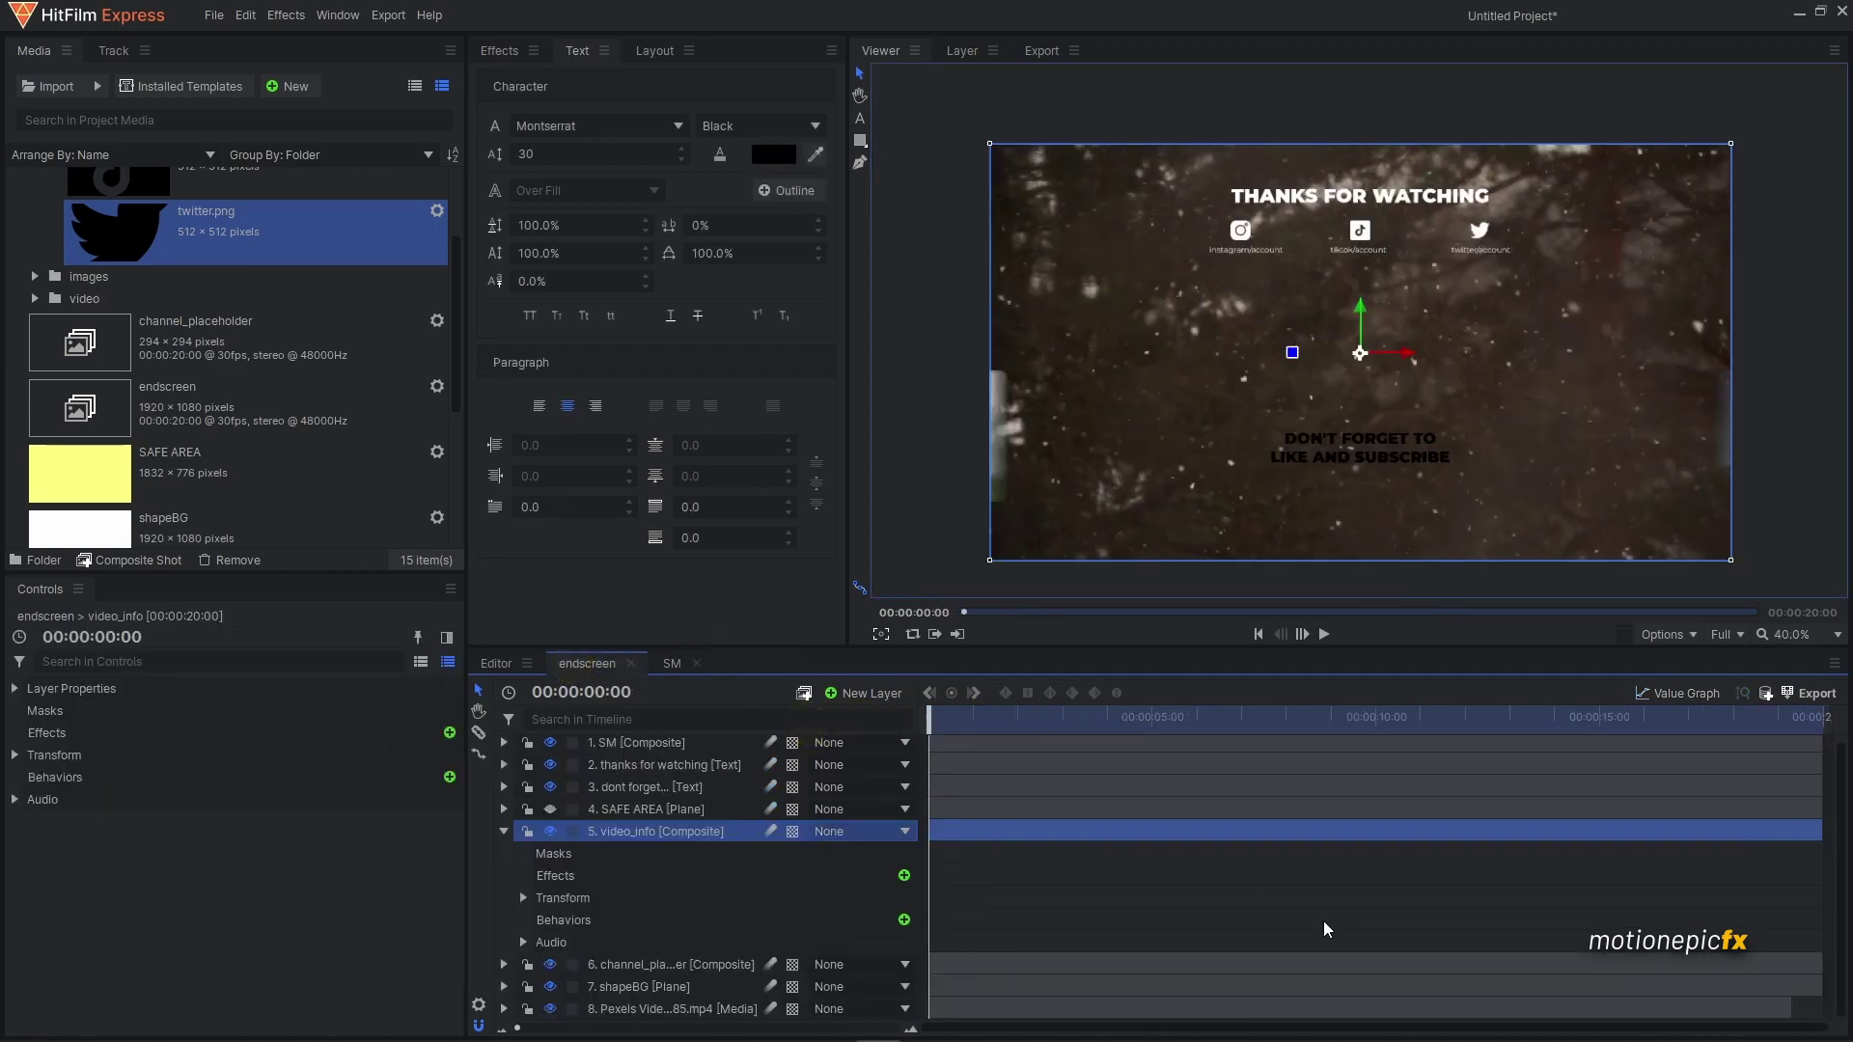
{"action": "key", "text": "space"}
{"action": "key", "text": "space"}
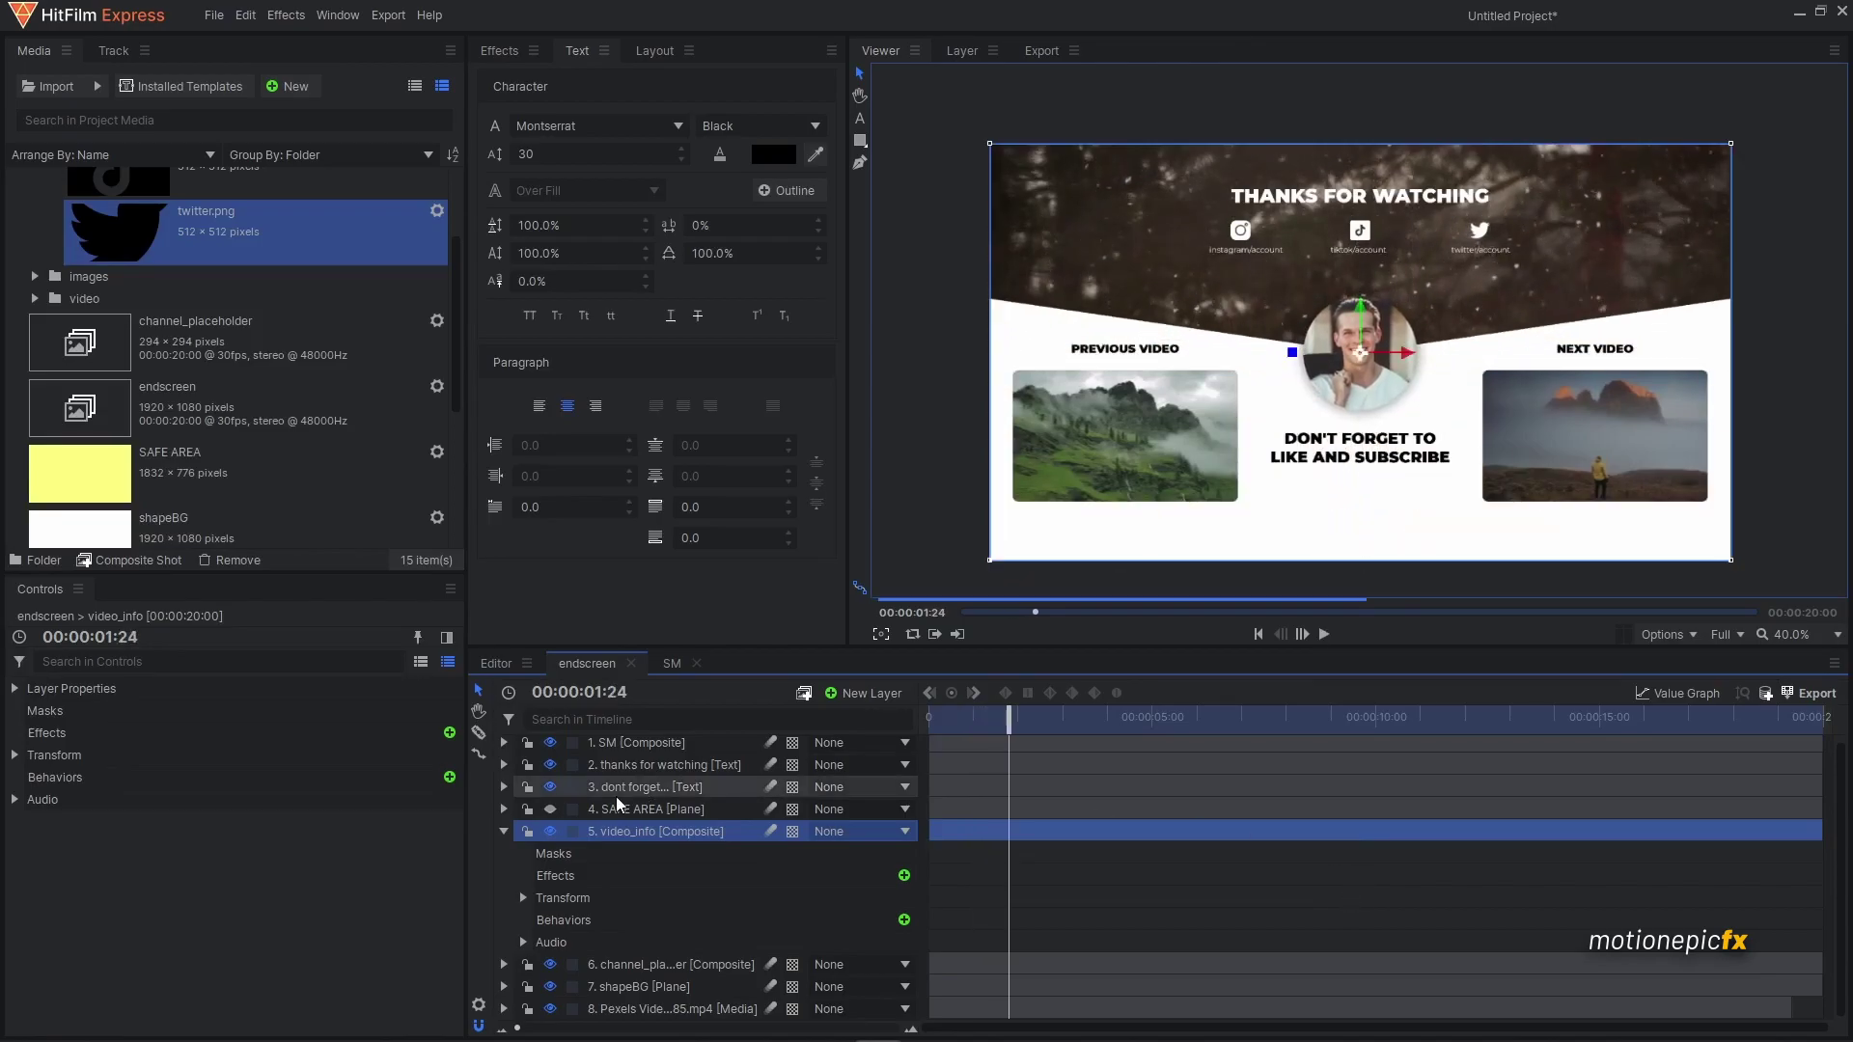
- Collapse the video_info layer, shift it to start at about two seconds in the endscreen timeline, and preview the delayed slide-in
{"action": "left_click", "coordinate": [503, 832]}
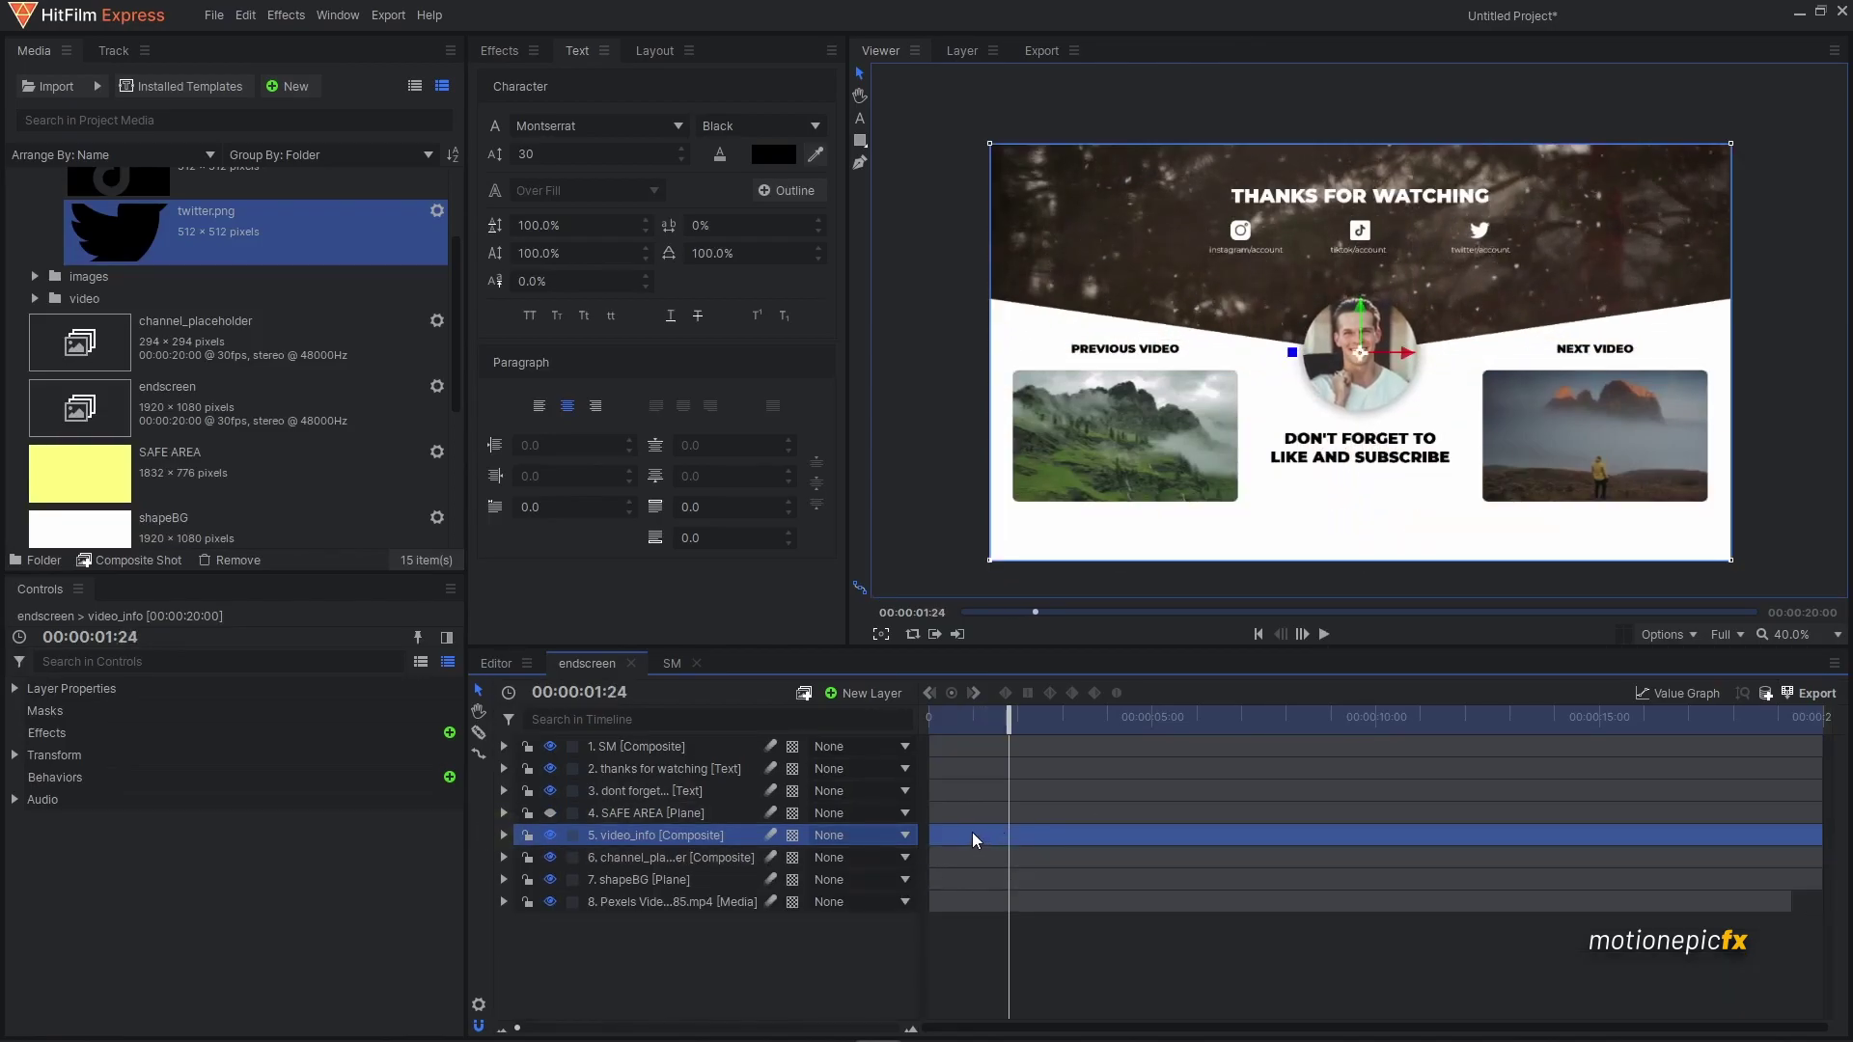
{"action": "left_click_drag", "start_coordinate": [1010, 827], "coordinate": [1048, 828]}
{"action": "left_click", "coordinate": [1023, 722]}
{"action": "key", "text": "space"}
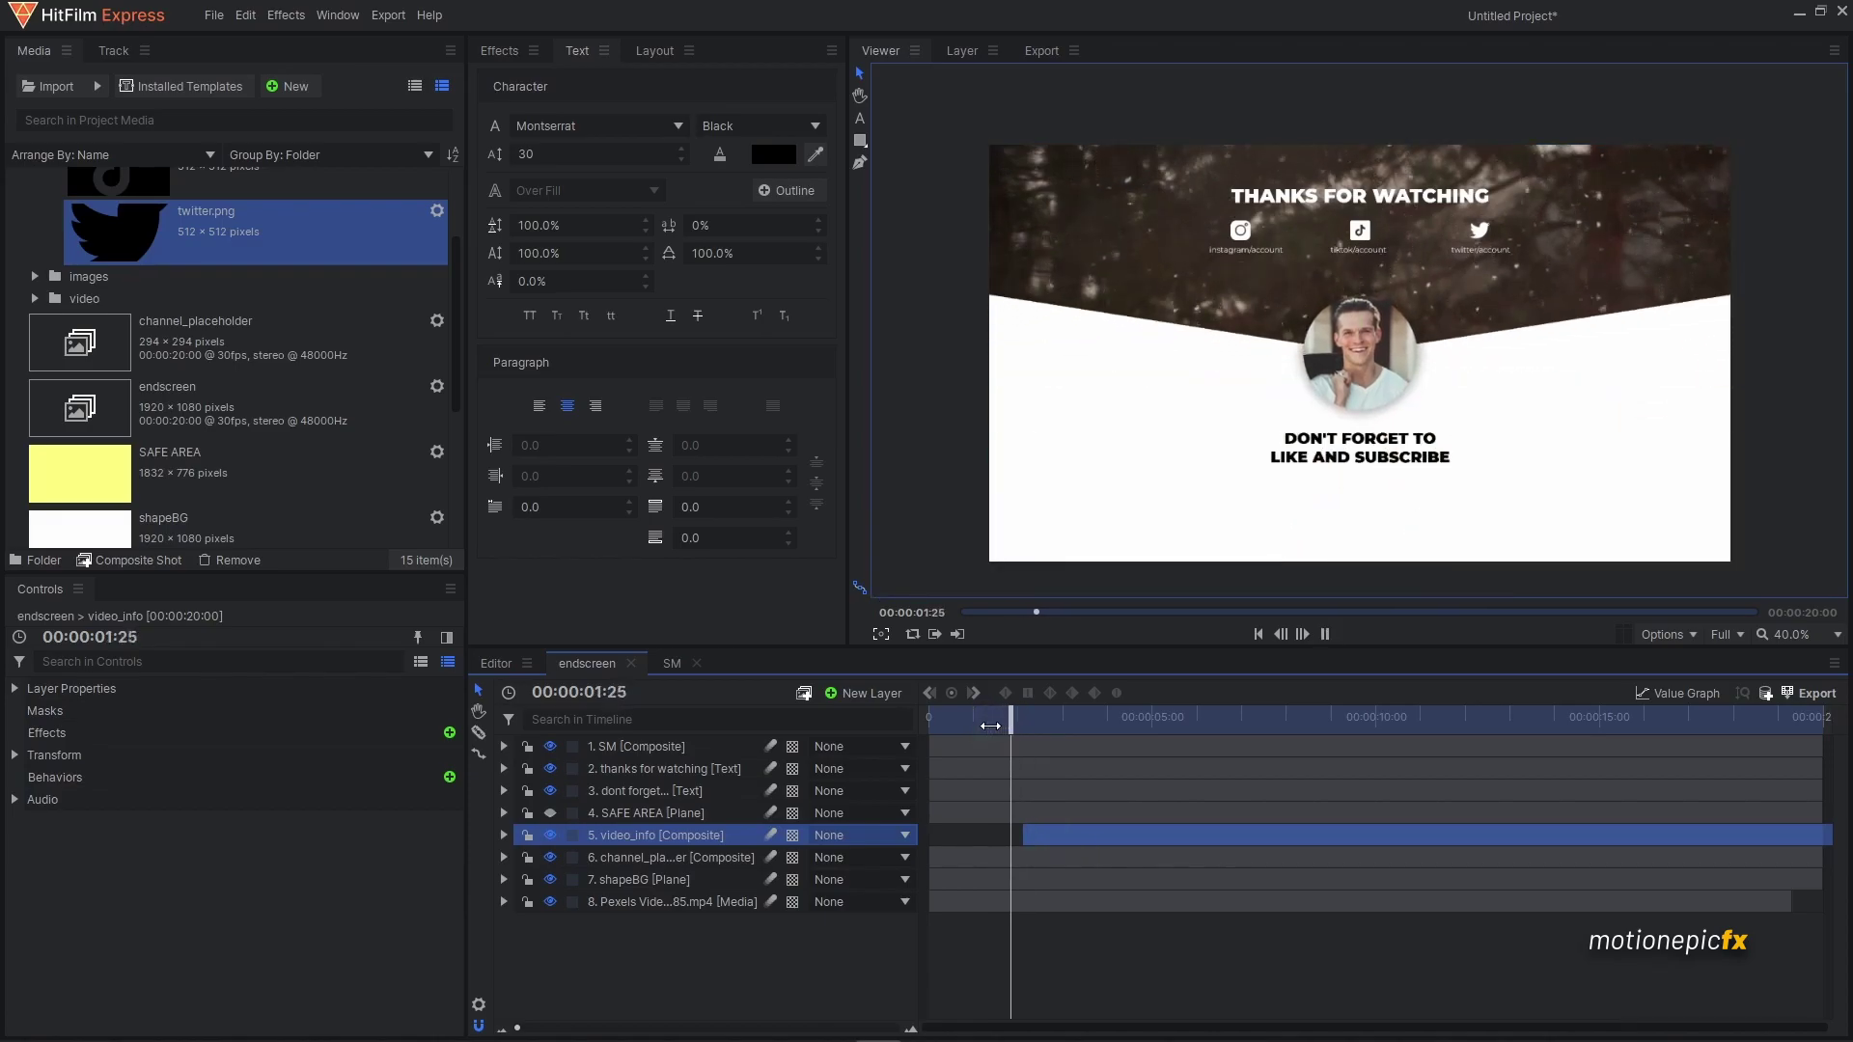
{"action": "key", "text": "space"}
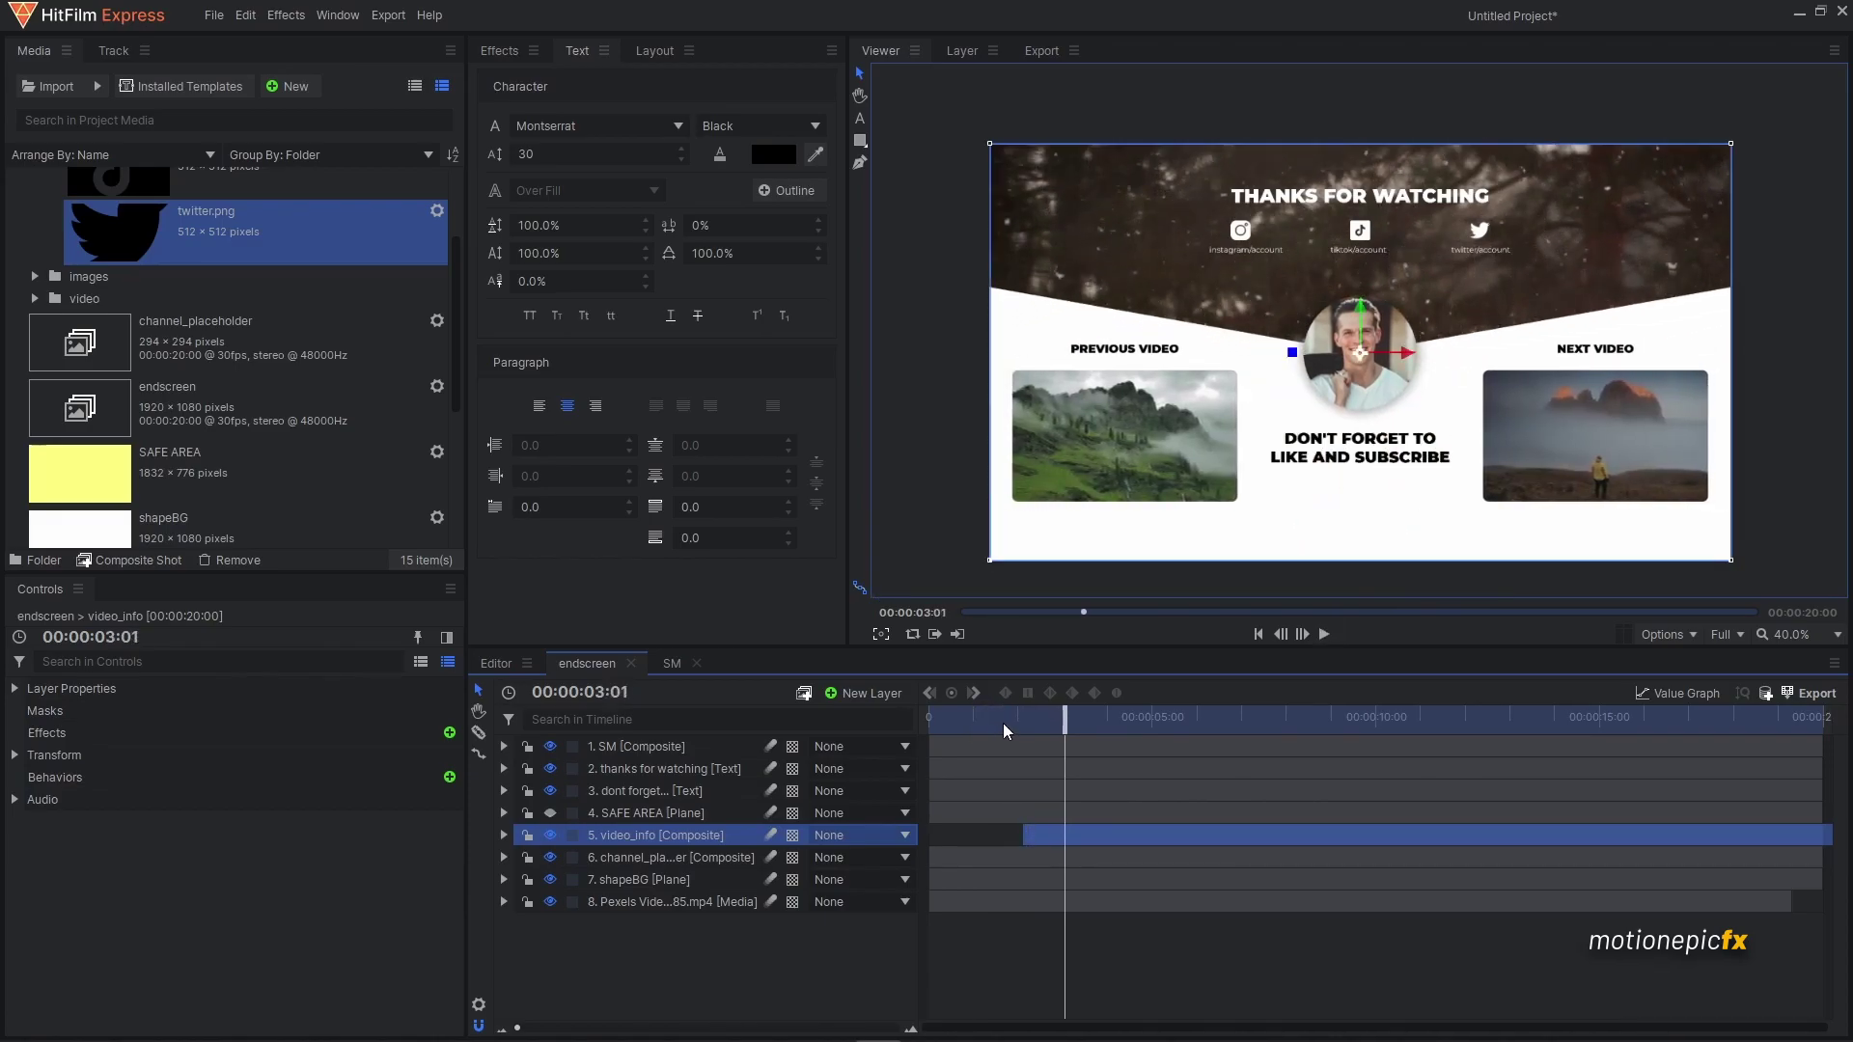
{"action": "left_click", "coordinate": [1004, 722]}
{"action": "key", "text": "space"}
{"action": "key", "text": "space"}
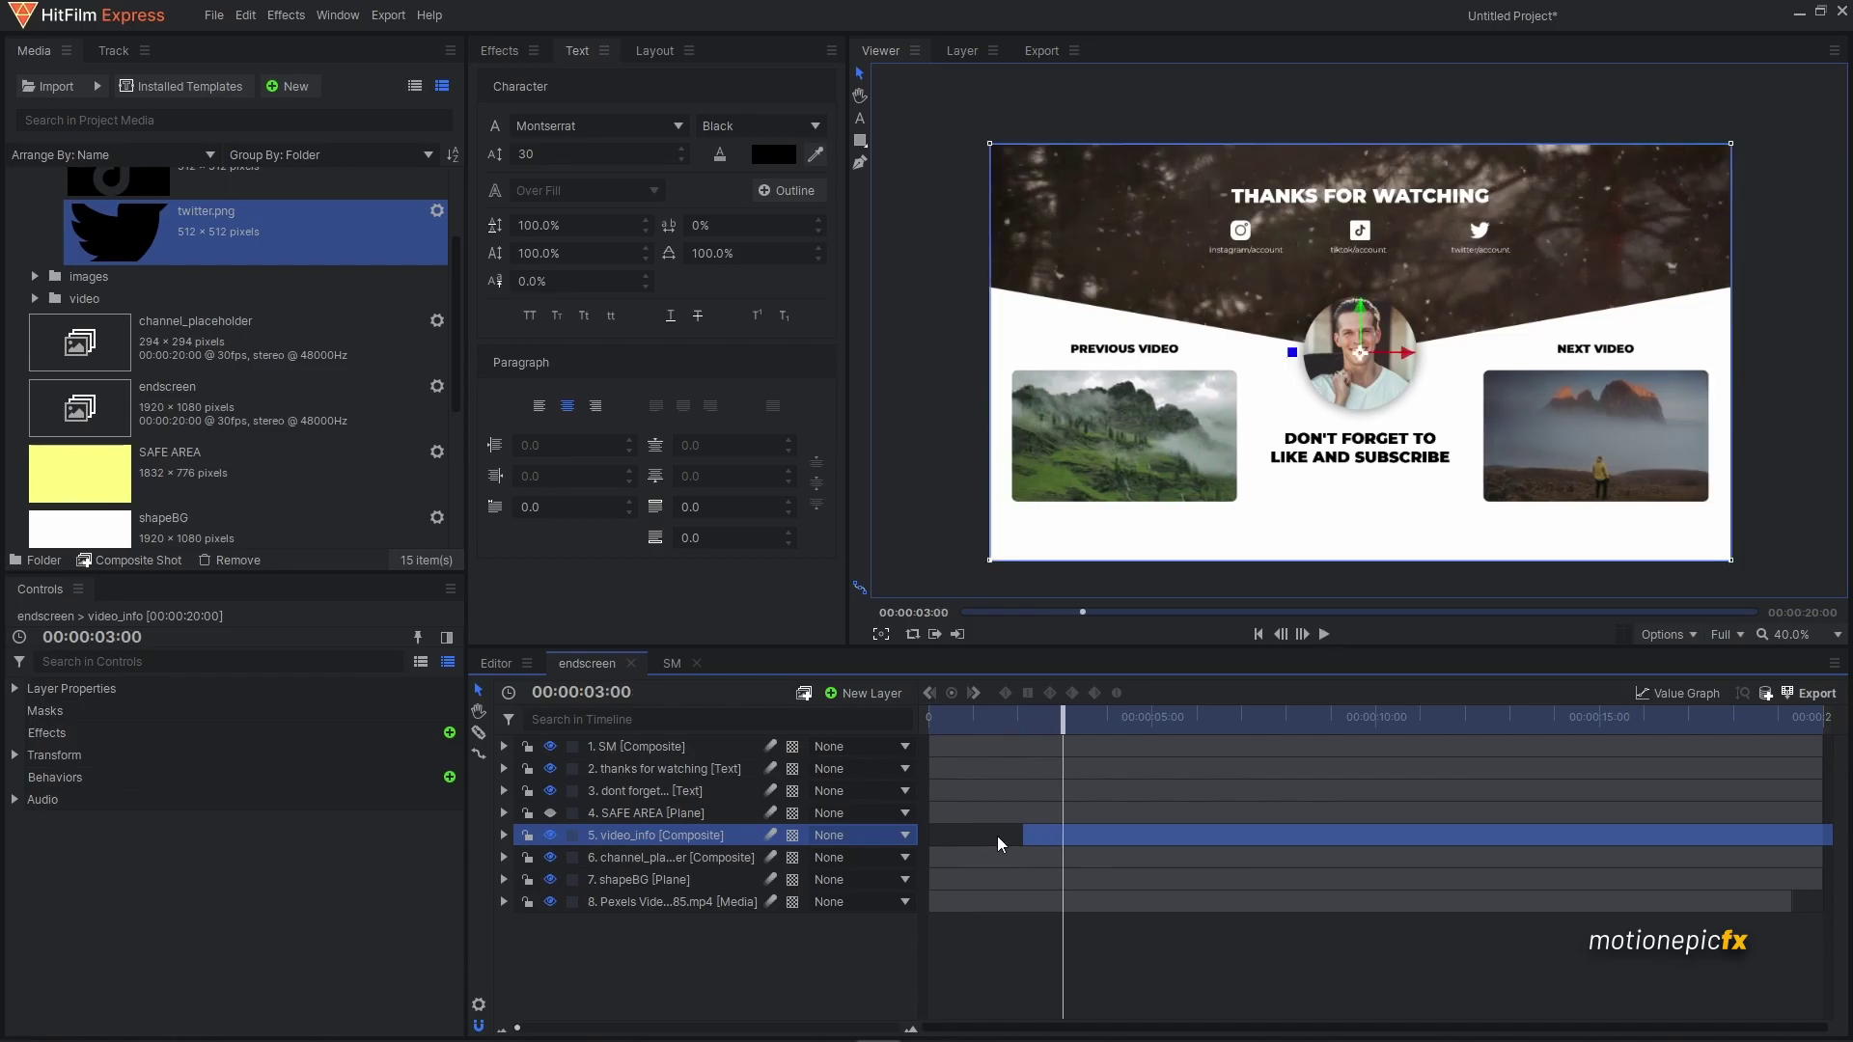
- Select the "DON'T FORGET TO LIKE AND SUBSCRIBE" text layer
{"action": "left_click", "coordinate": [641, 791]}
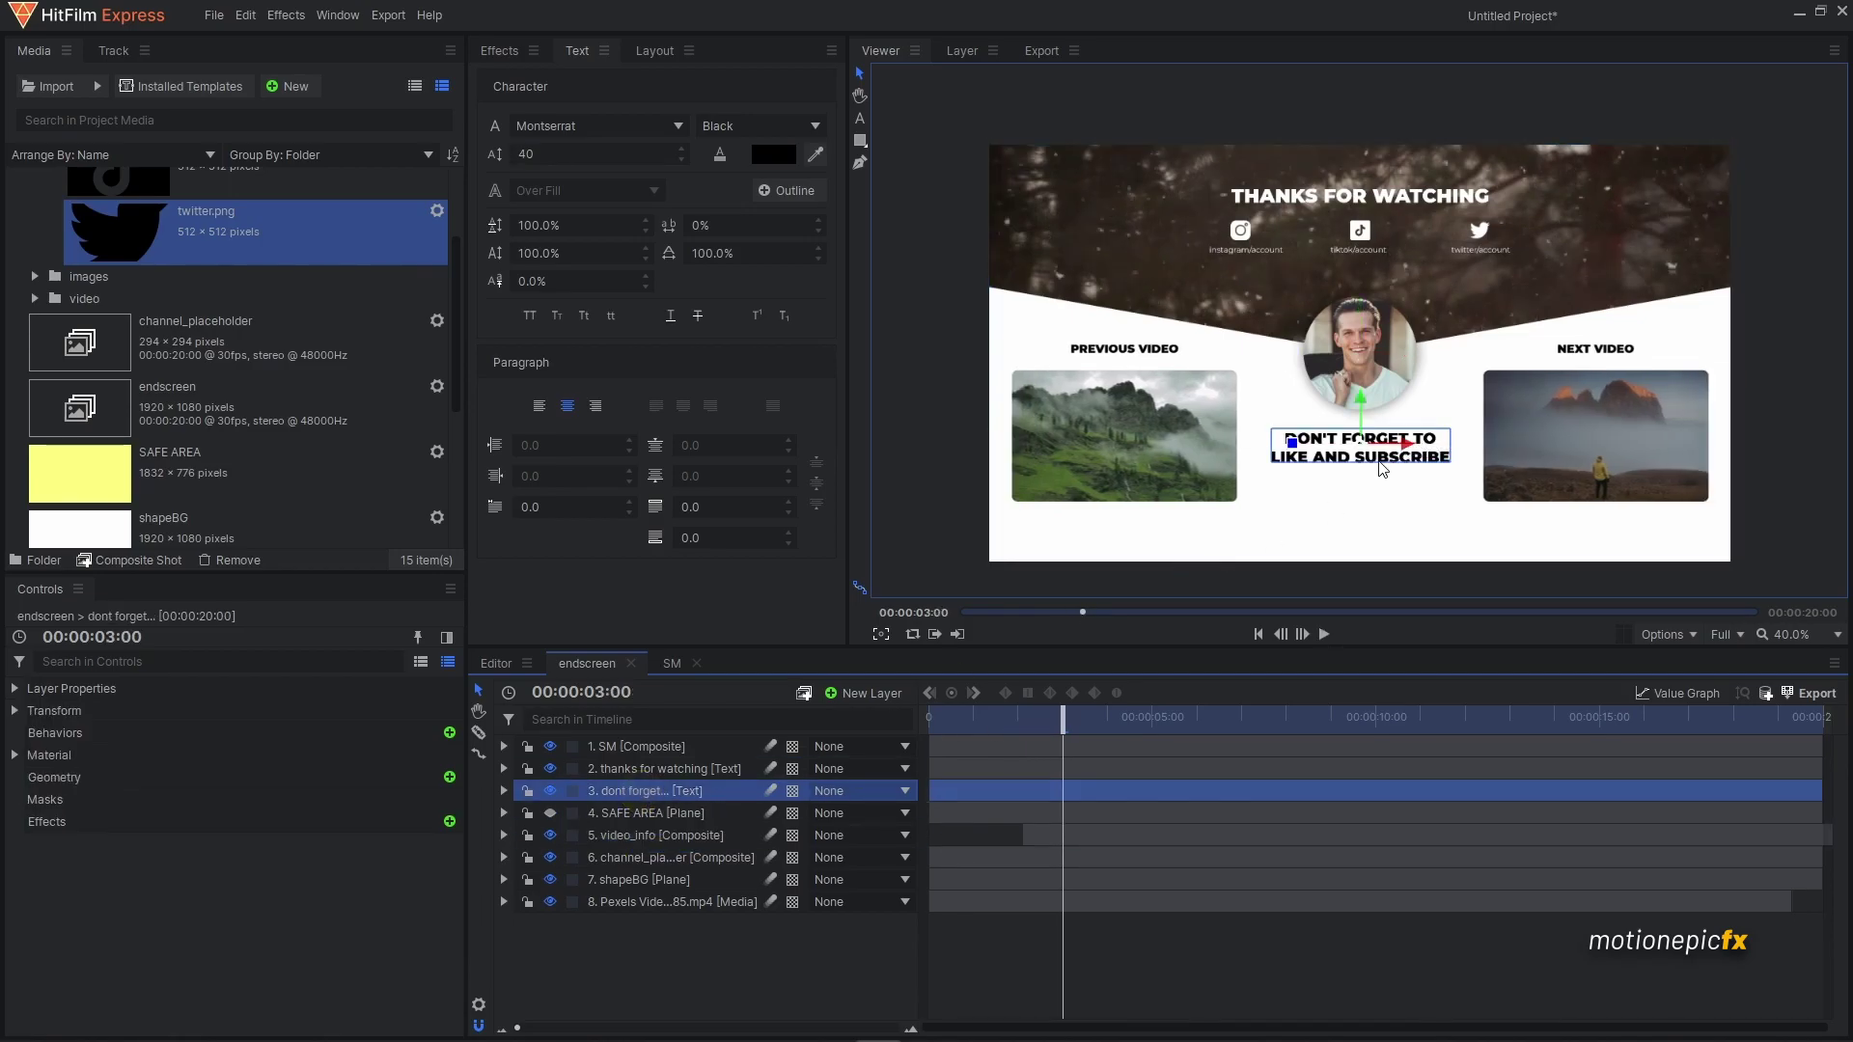
{"action": "scroll", "coordinate": [1387, 467], "scroll_direction": "up", "scroll_amount": 3}
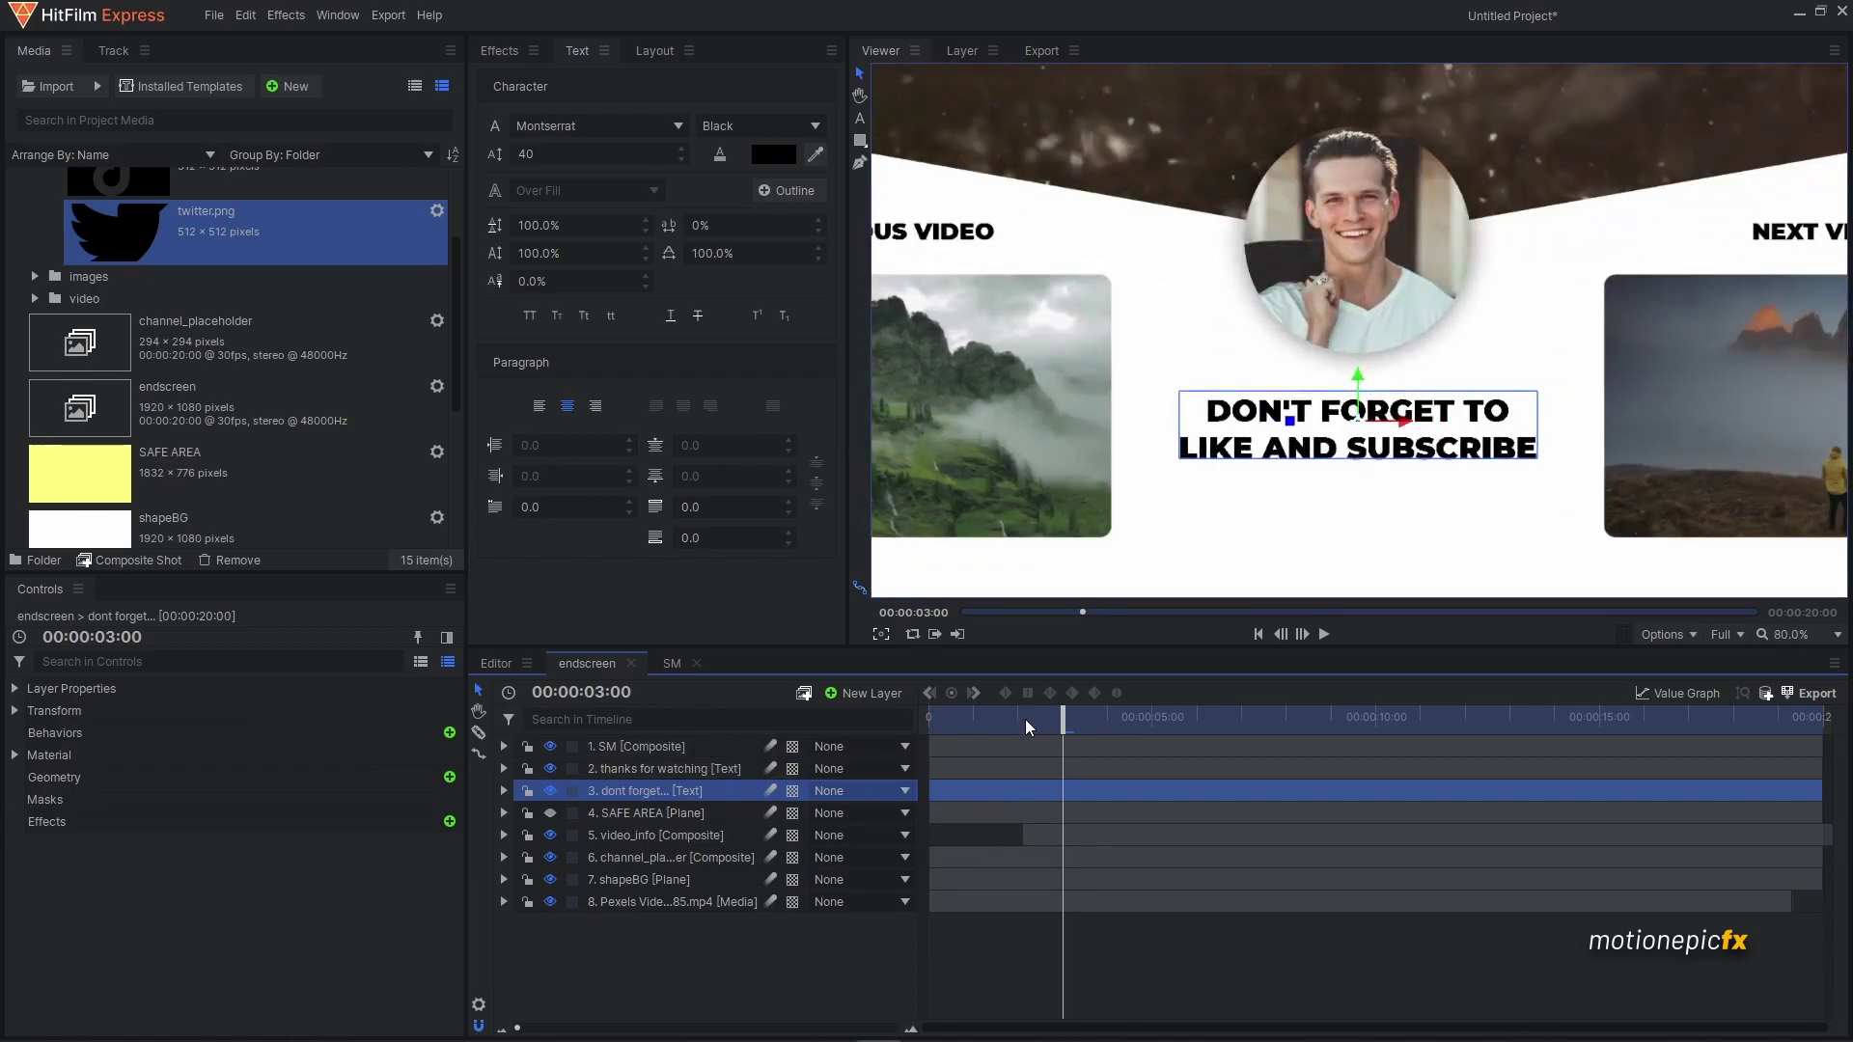